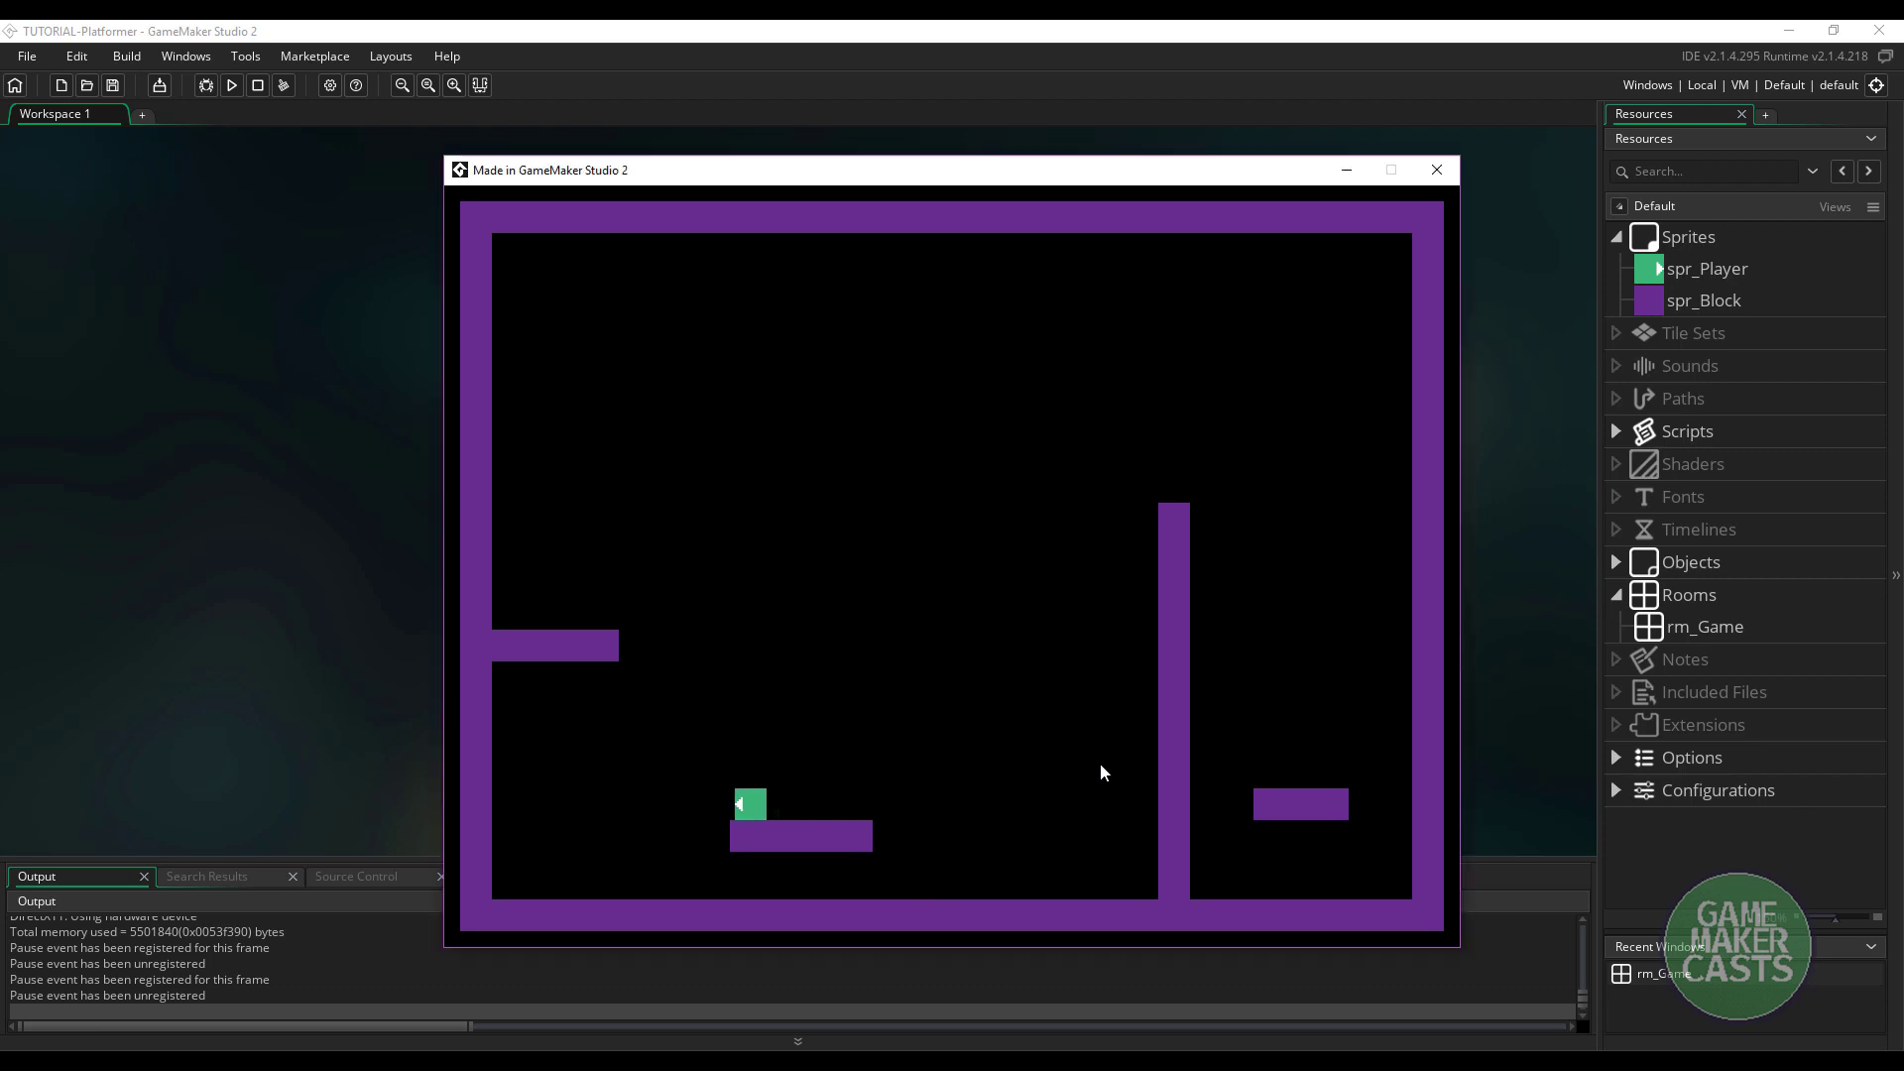
# Run and jump the green player back and forth over the pillar, onto the ledges and the right platform
pyautogui.press('space')
pyautogui.press('Right')
pyautogui.press('space')
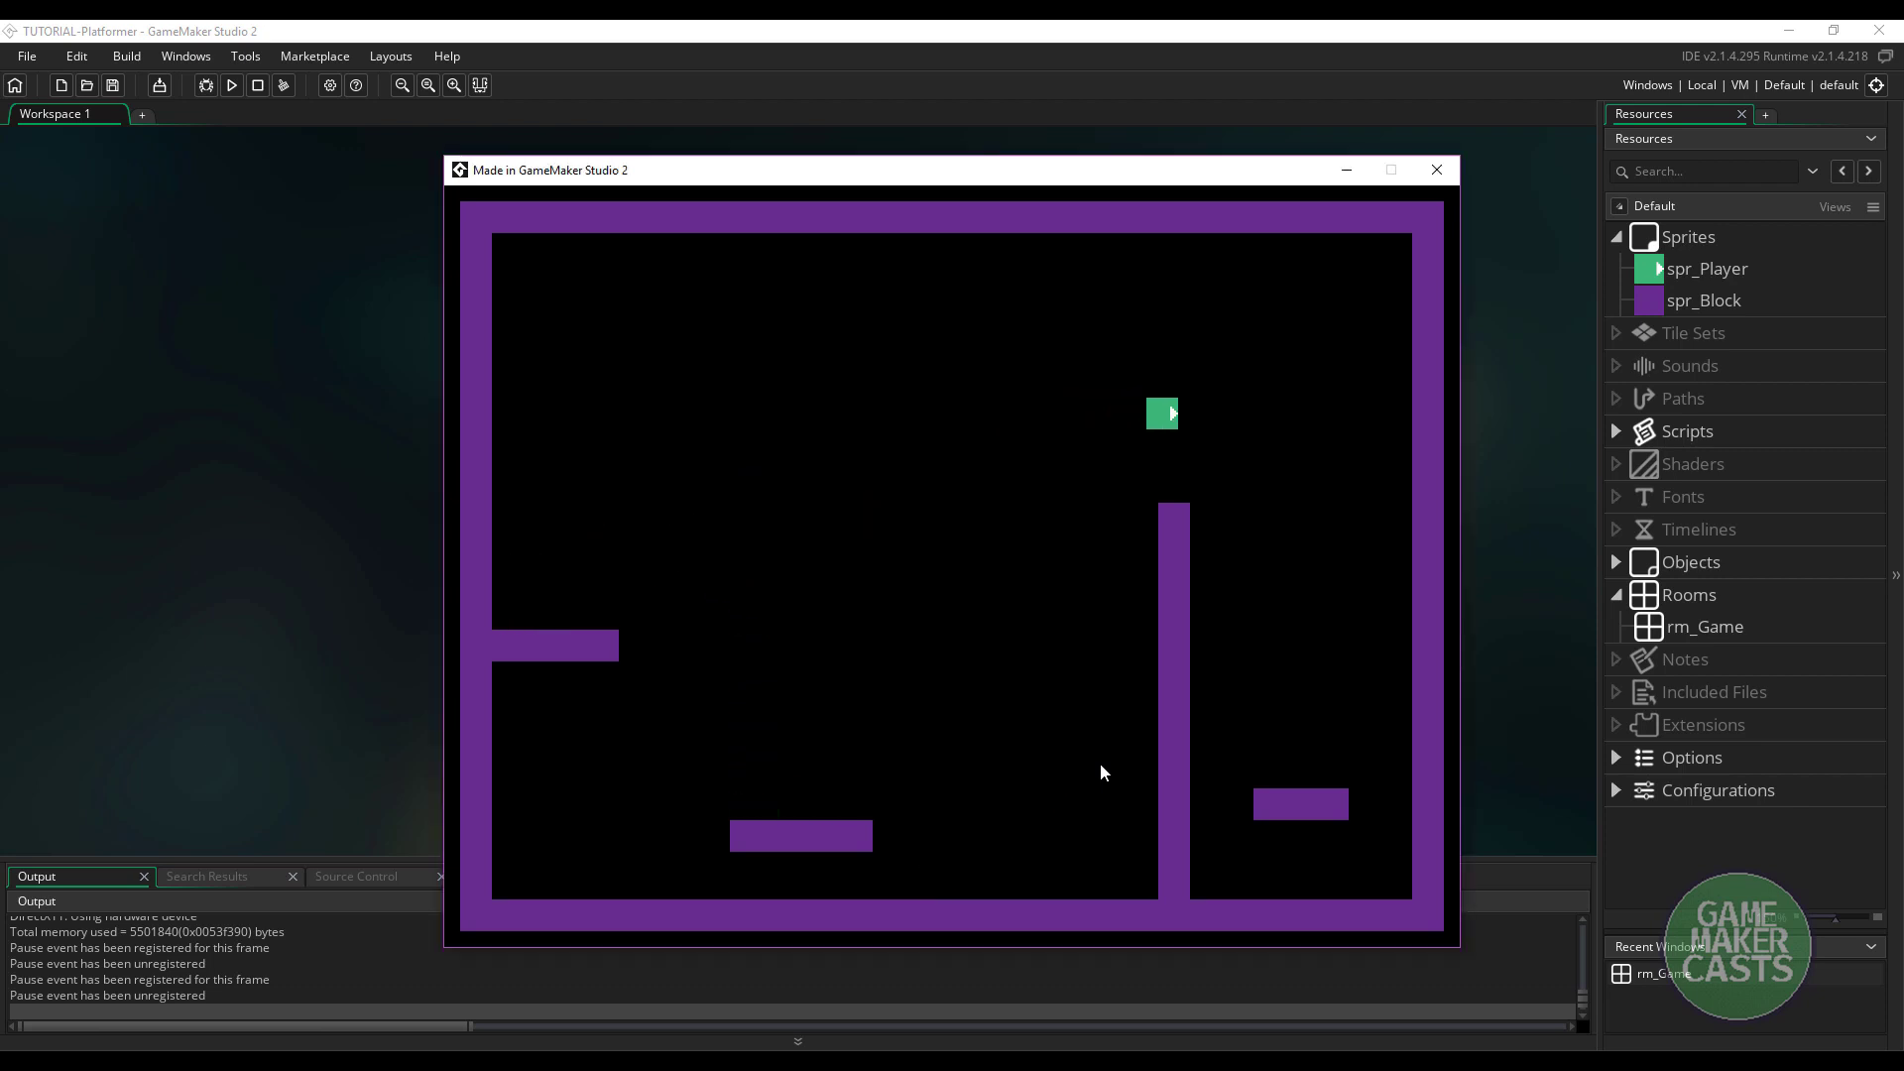
pyautogui.press('space')
pyautogui.press('Left')
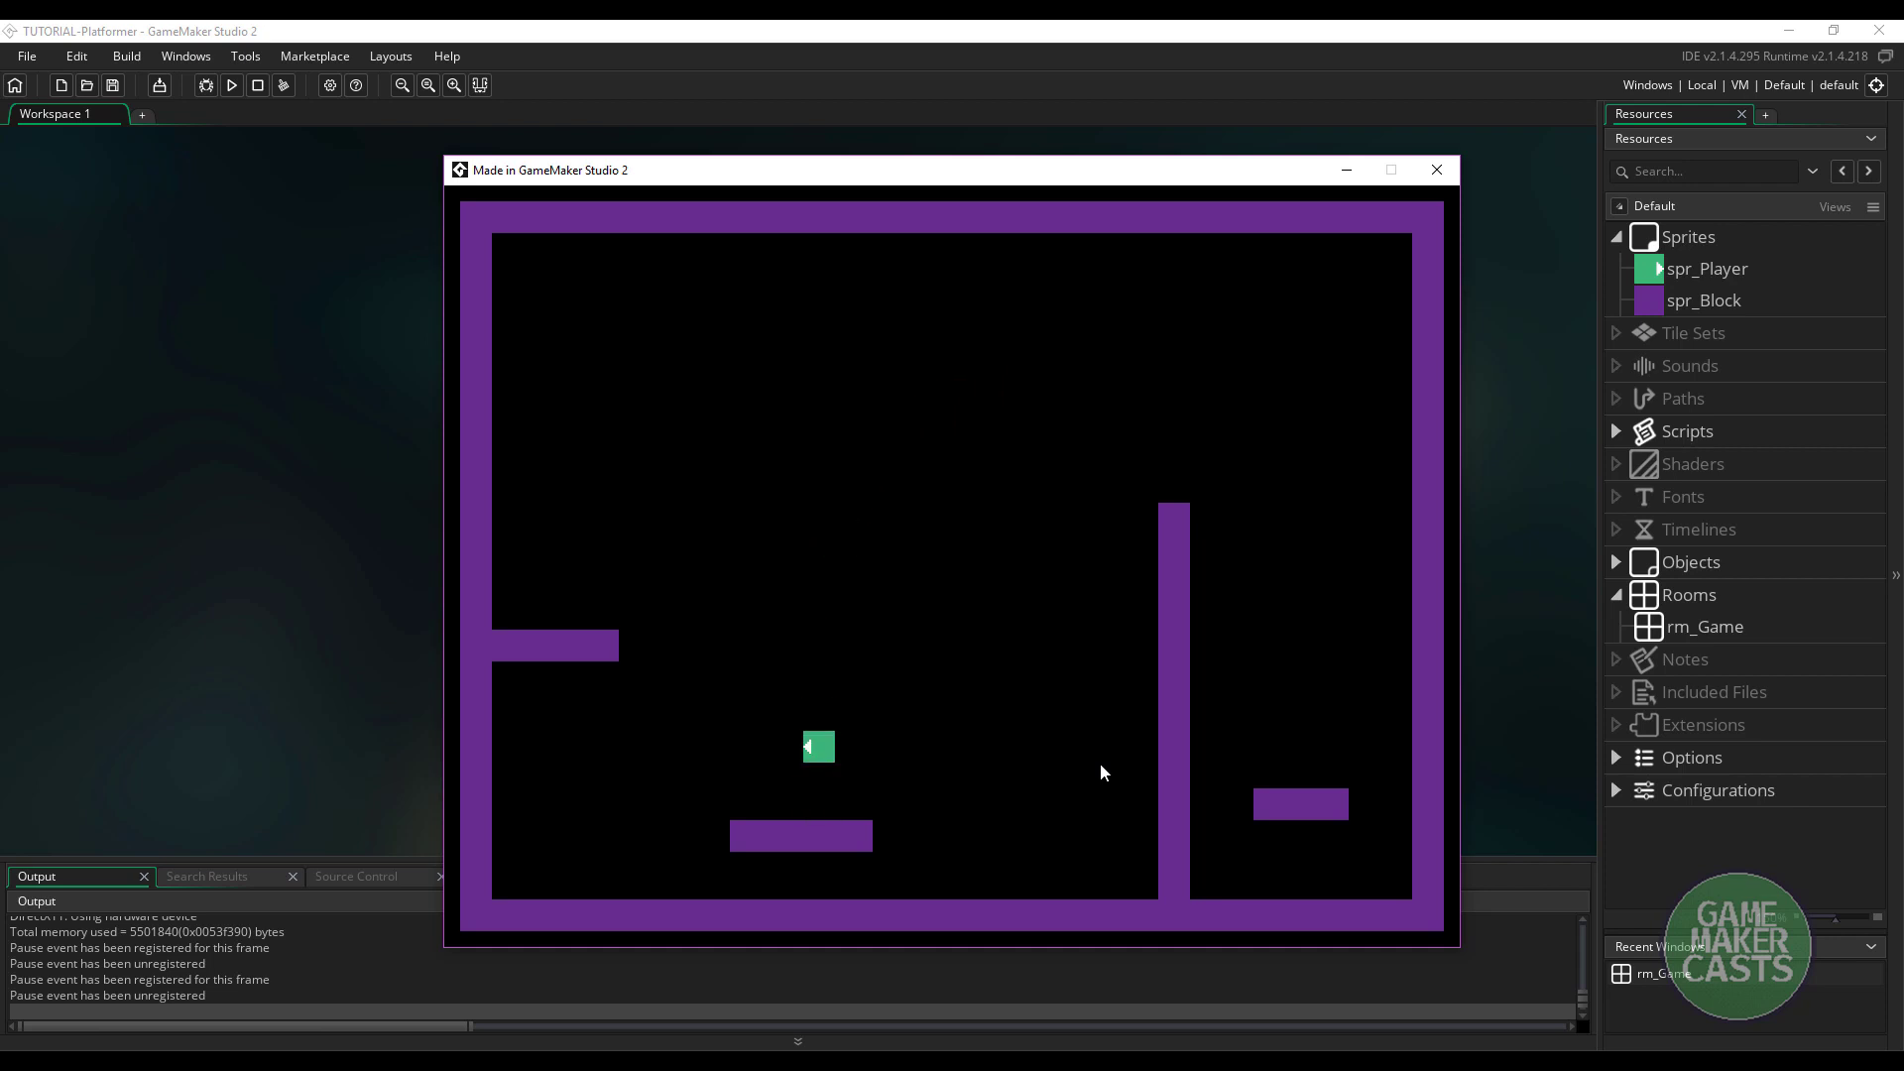
pyautogui.press('space')
pyautogui.press('Right')
pyautogui.press('space')
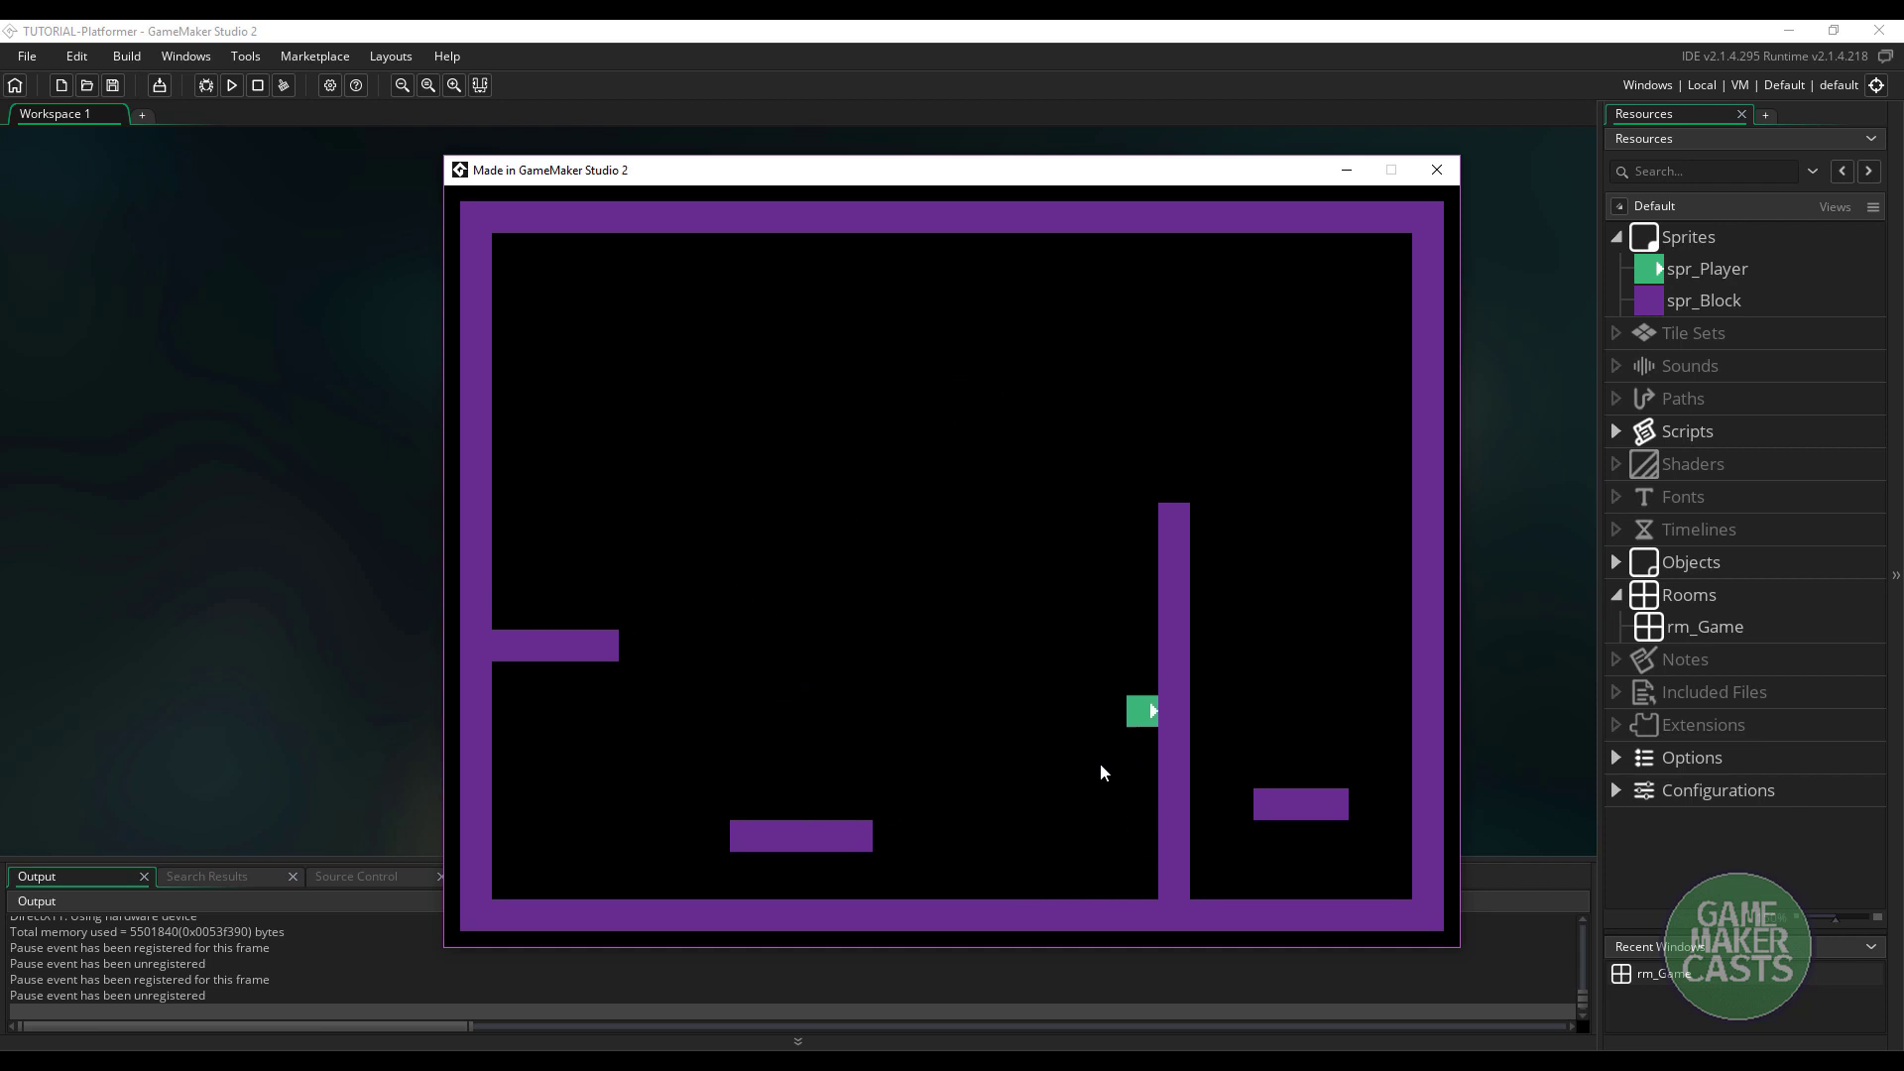
pyautogui.press('Left')
pyautogui.press('space')
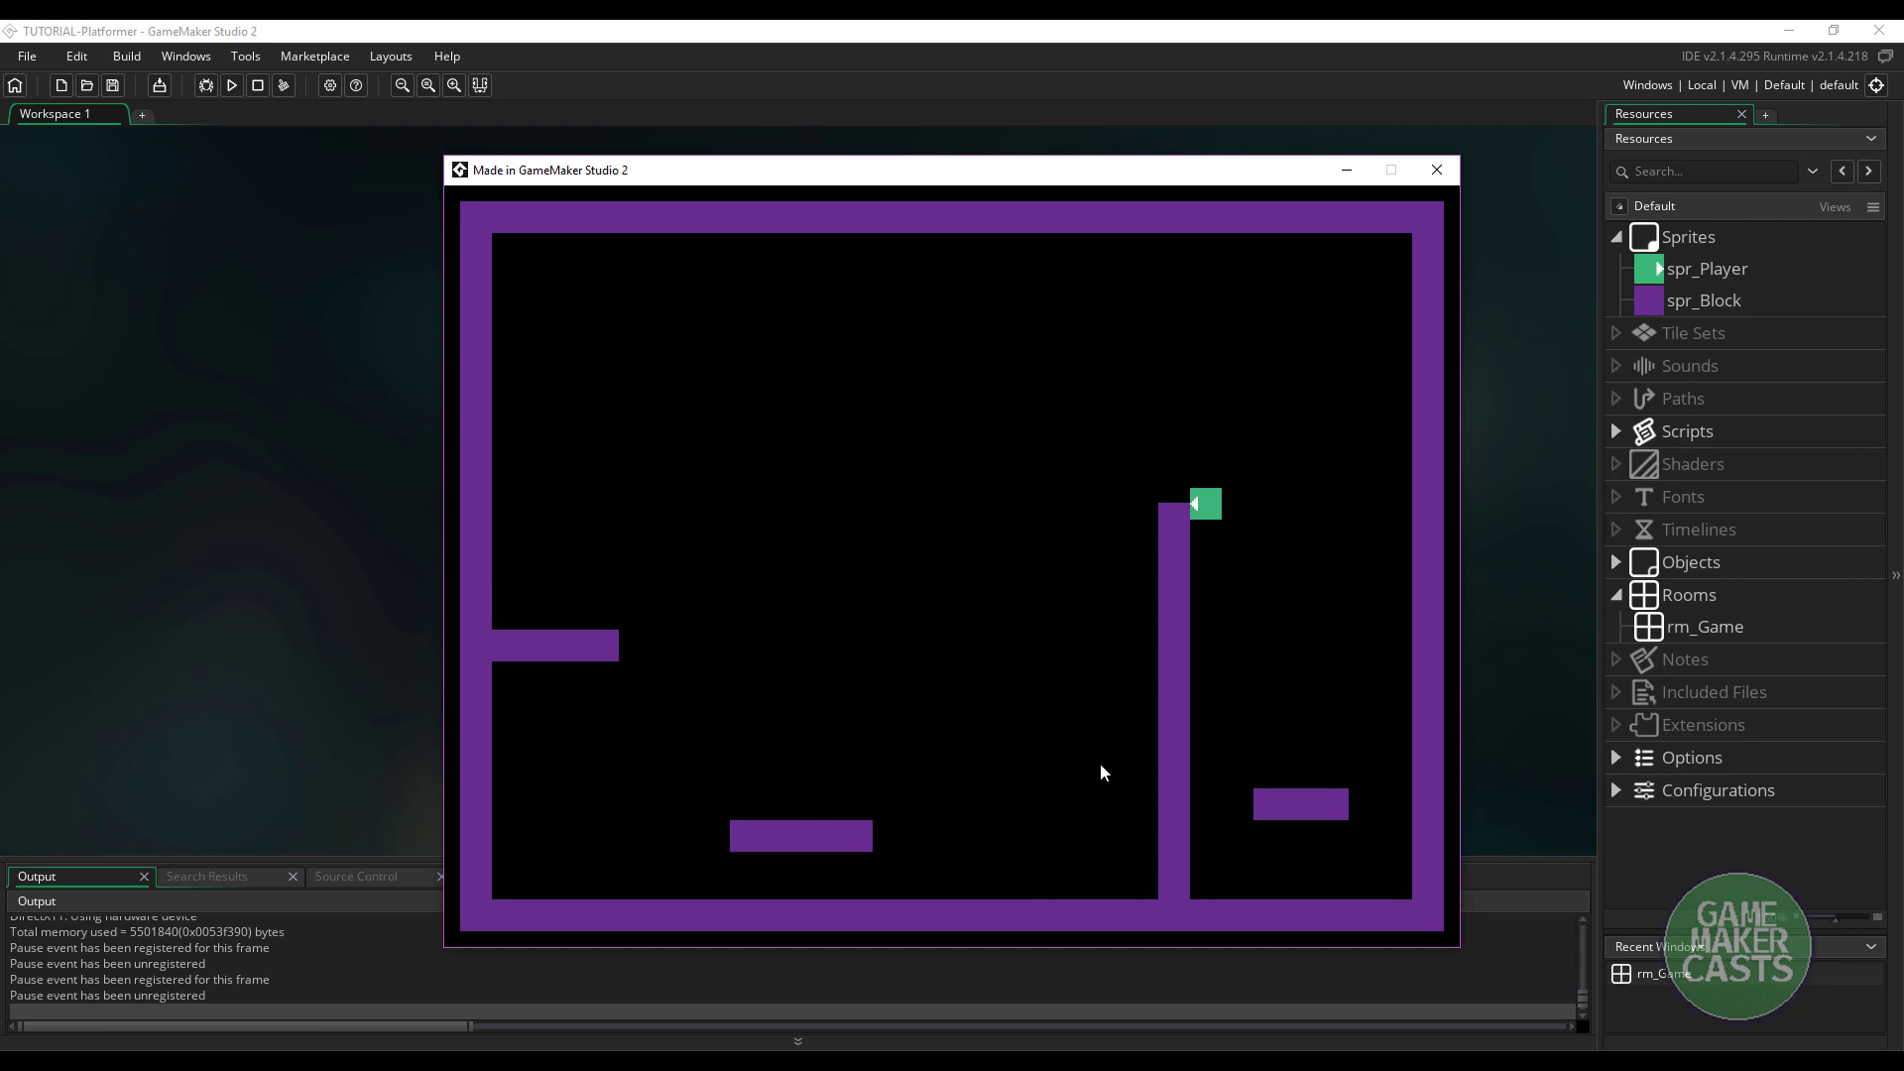
pyautogui.press('space')
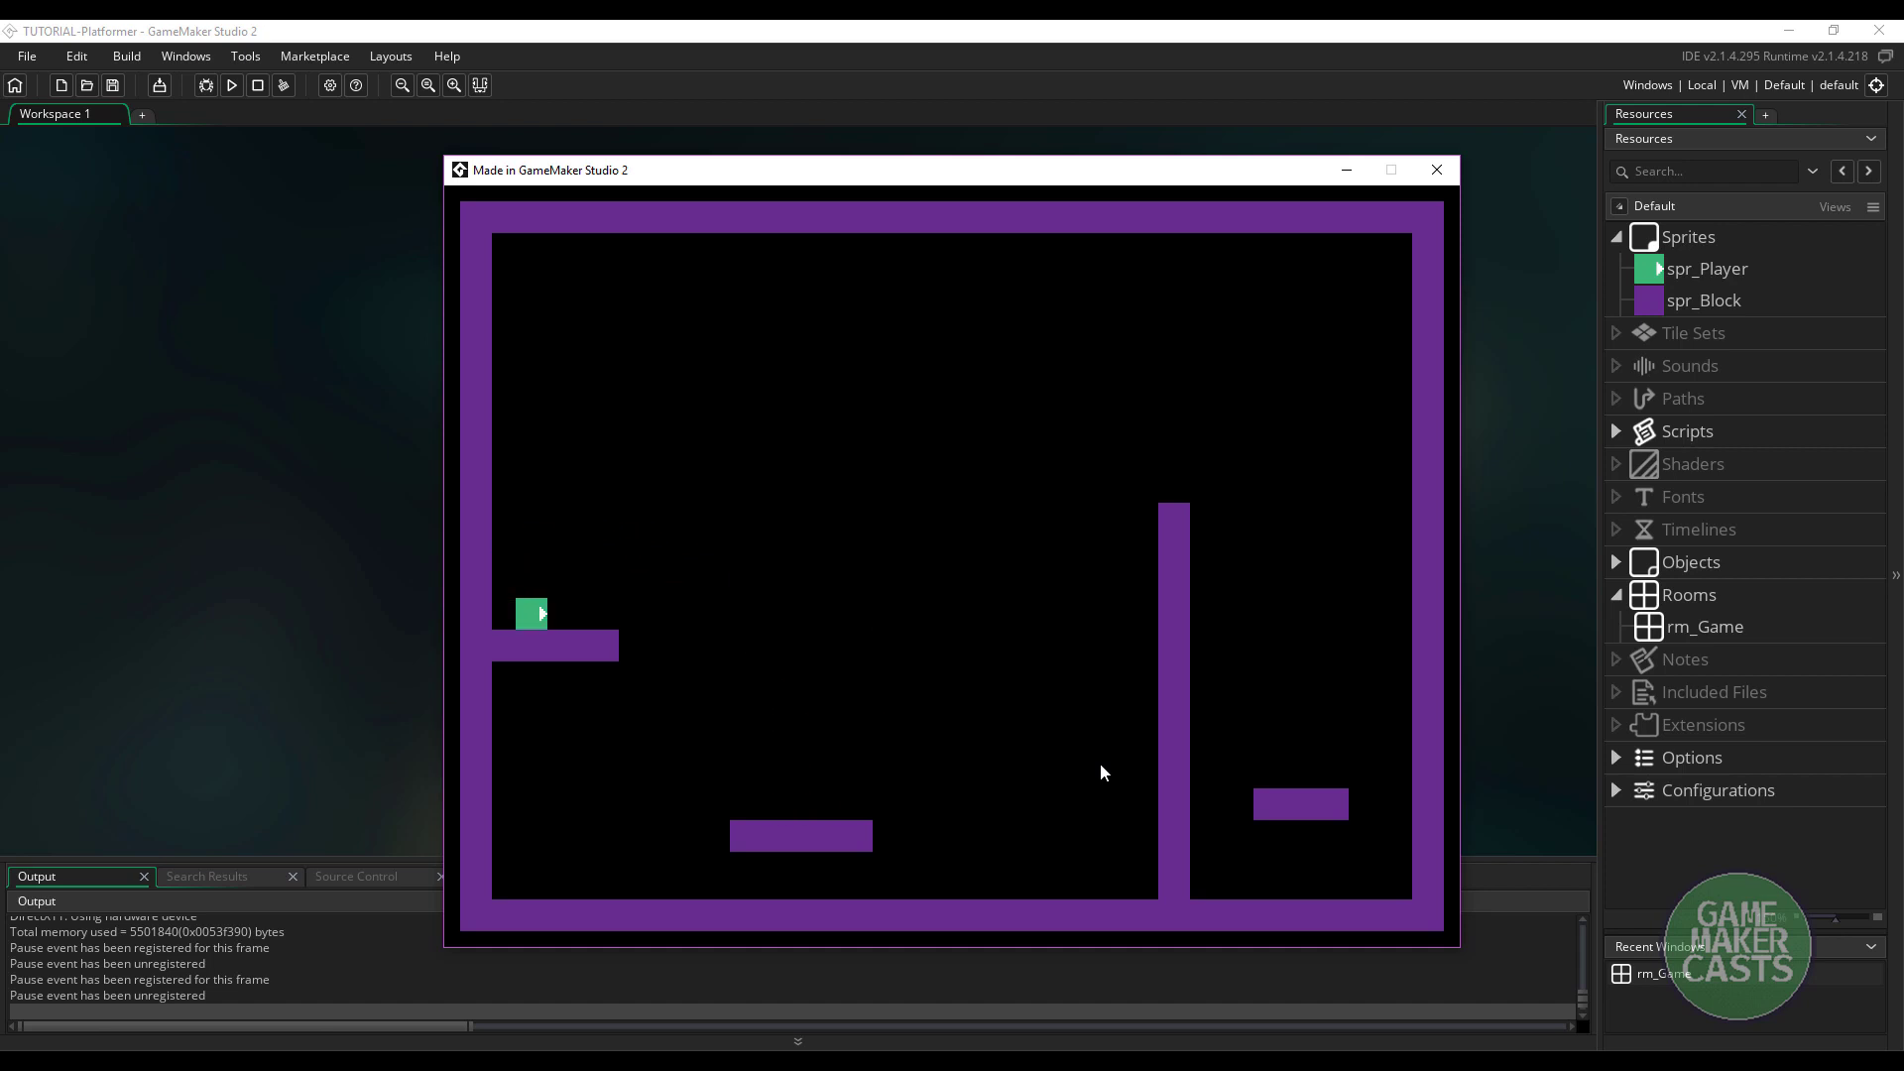
pyautogui.press('Right')
pyautogui.press('space')
pyautogui.press('Left')
pyautogui.press('space')
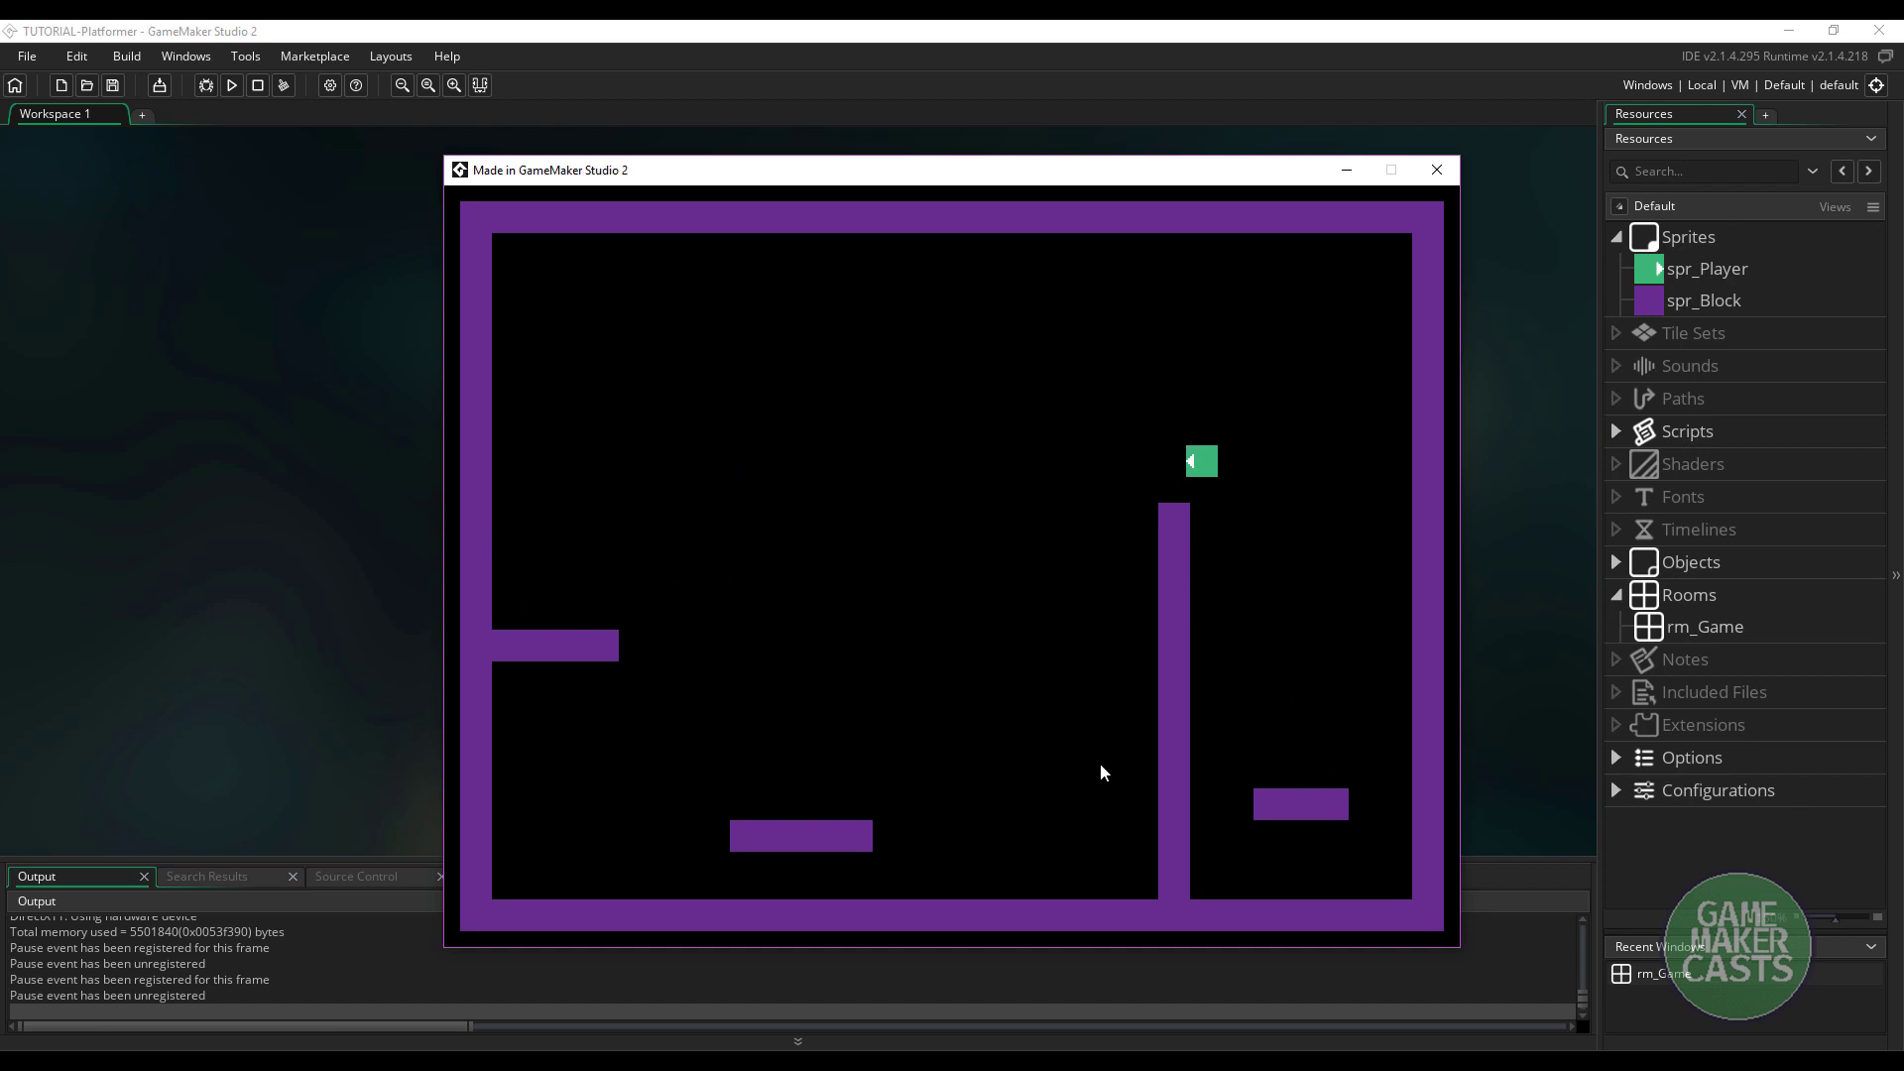
pyautogui.press('Right')
pyautogui.press('space')
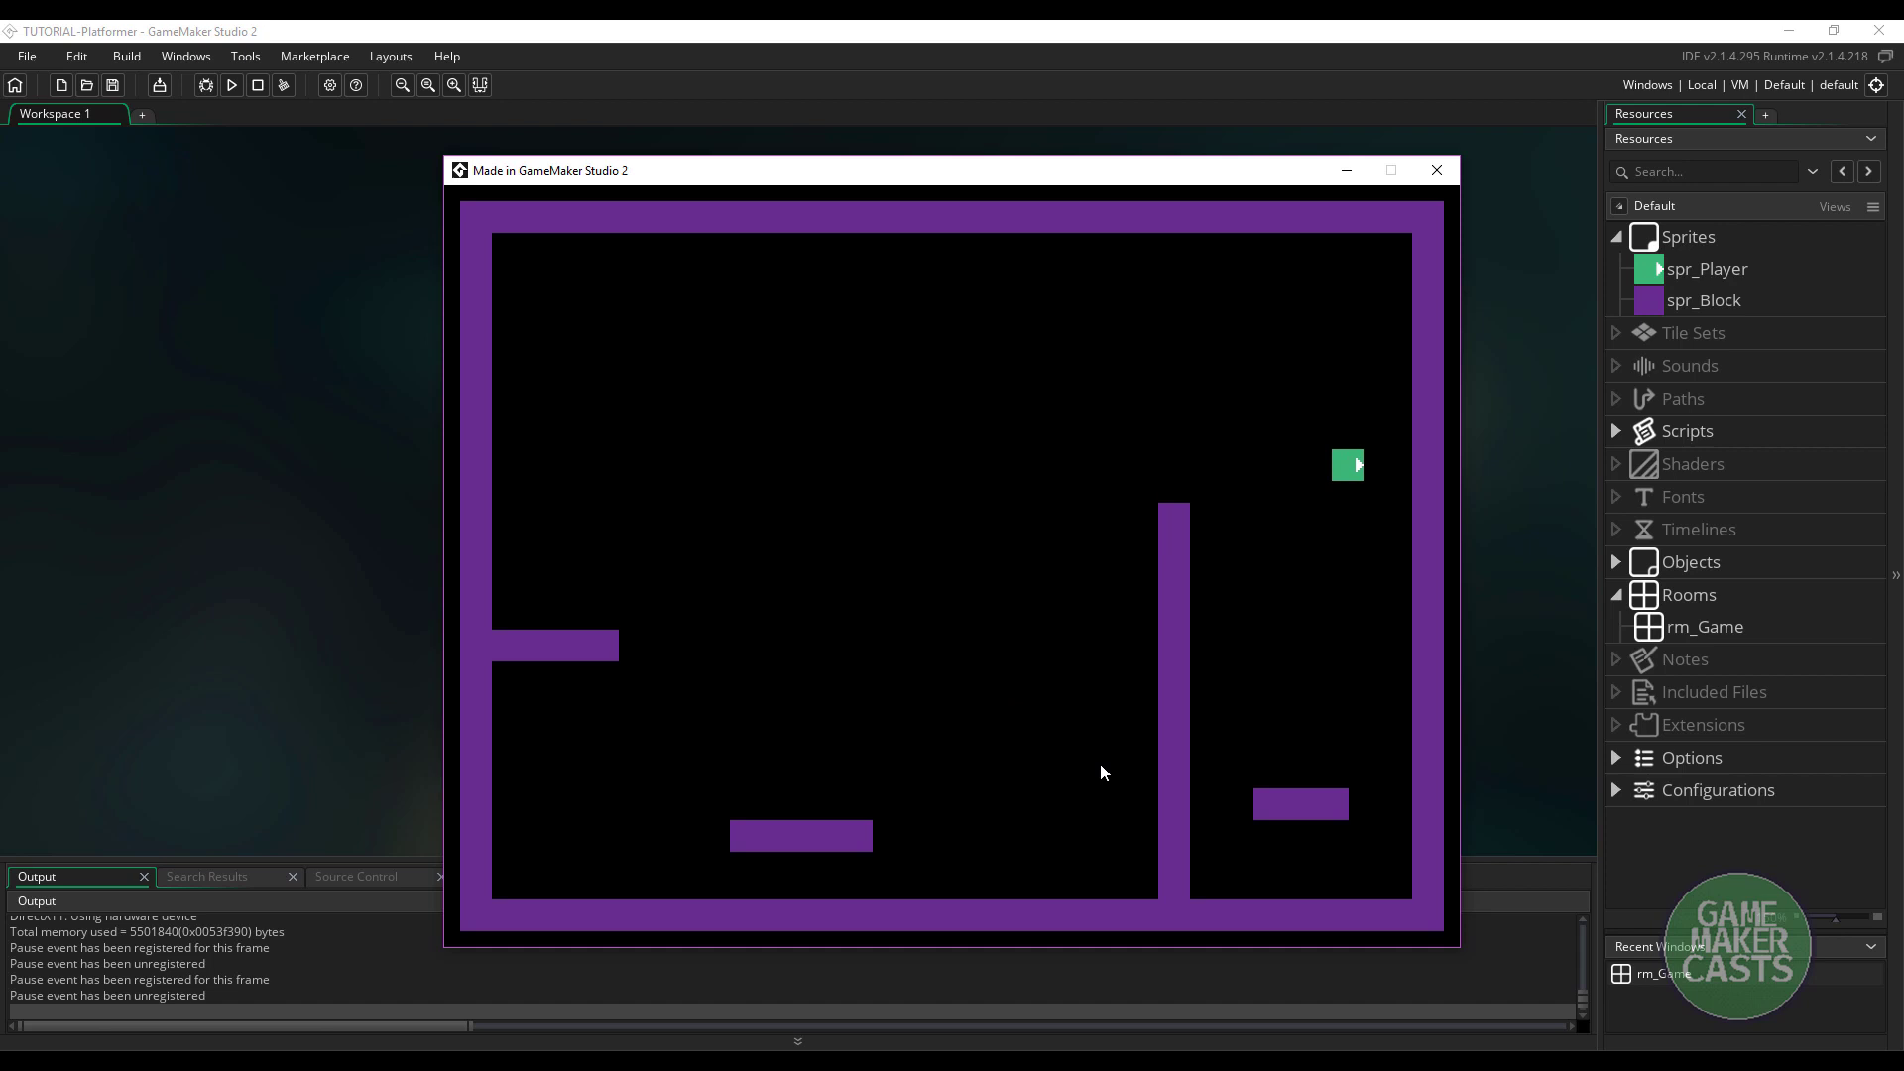
pyautogui.press('Left')
pyautogui.press('space')
pyautogui.press('space')
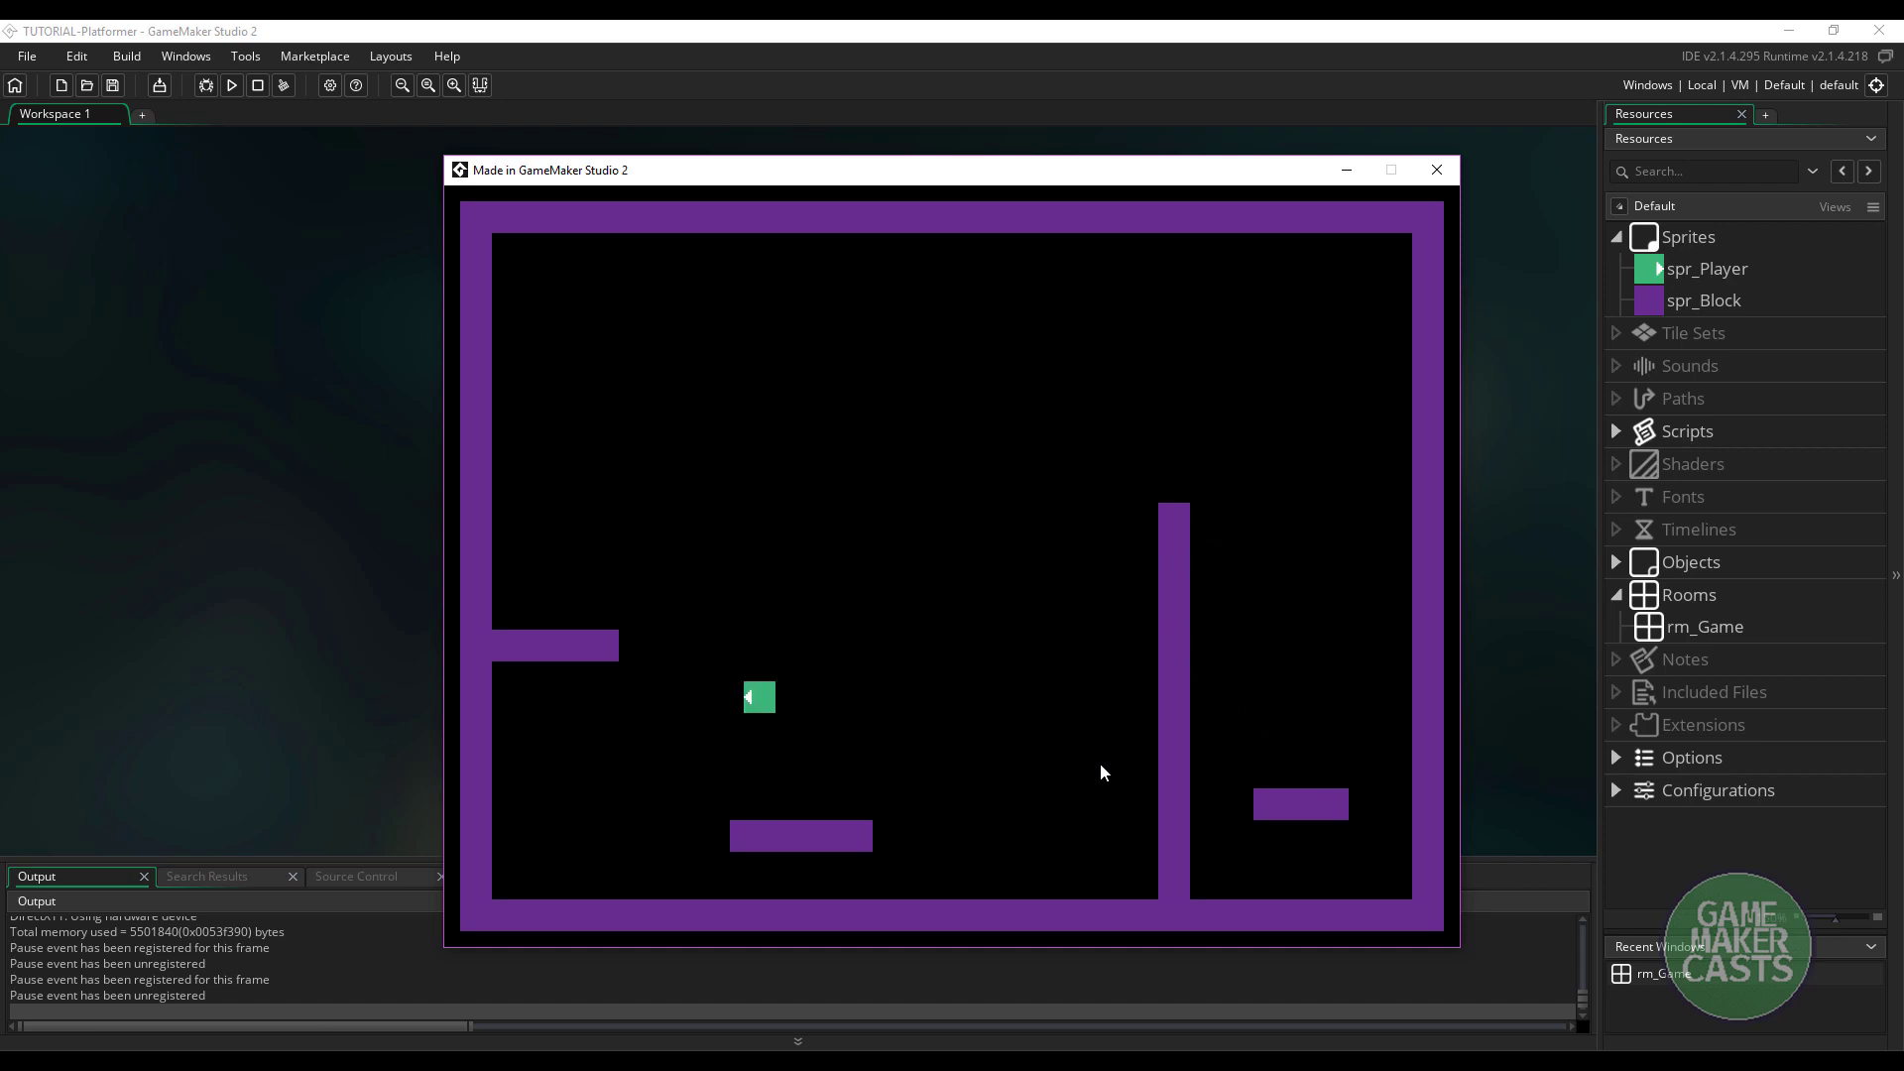
pyautogui.press('Right')
pyautogui.press('space')
pyautogui.press('space')
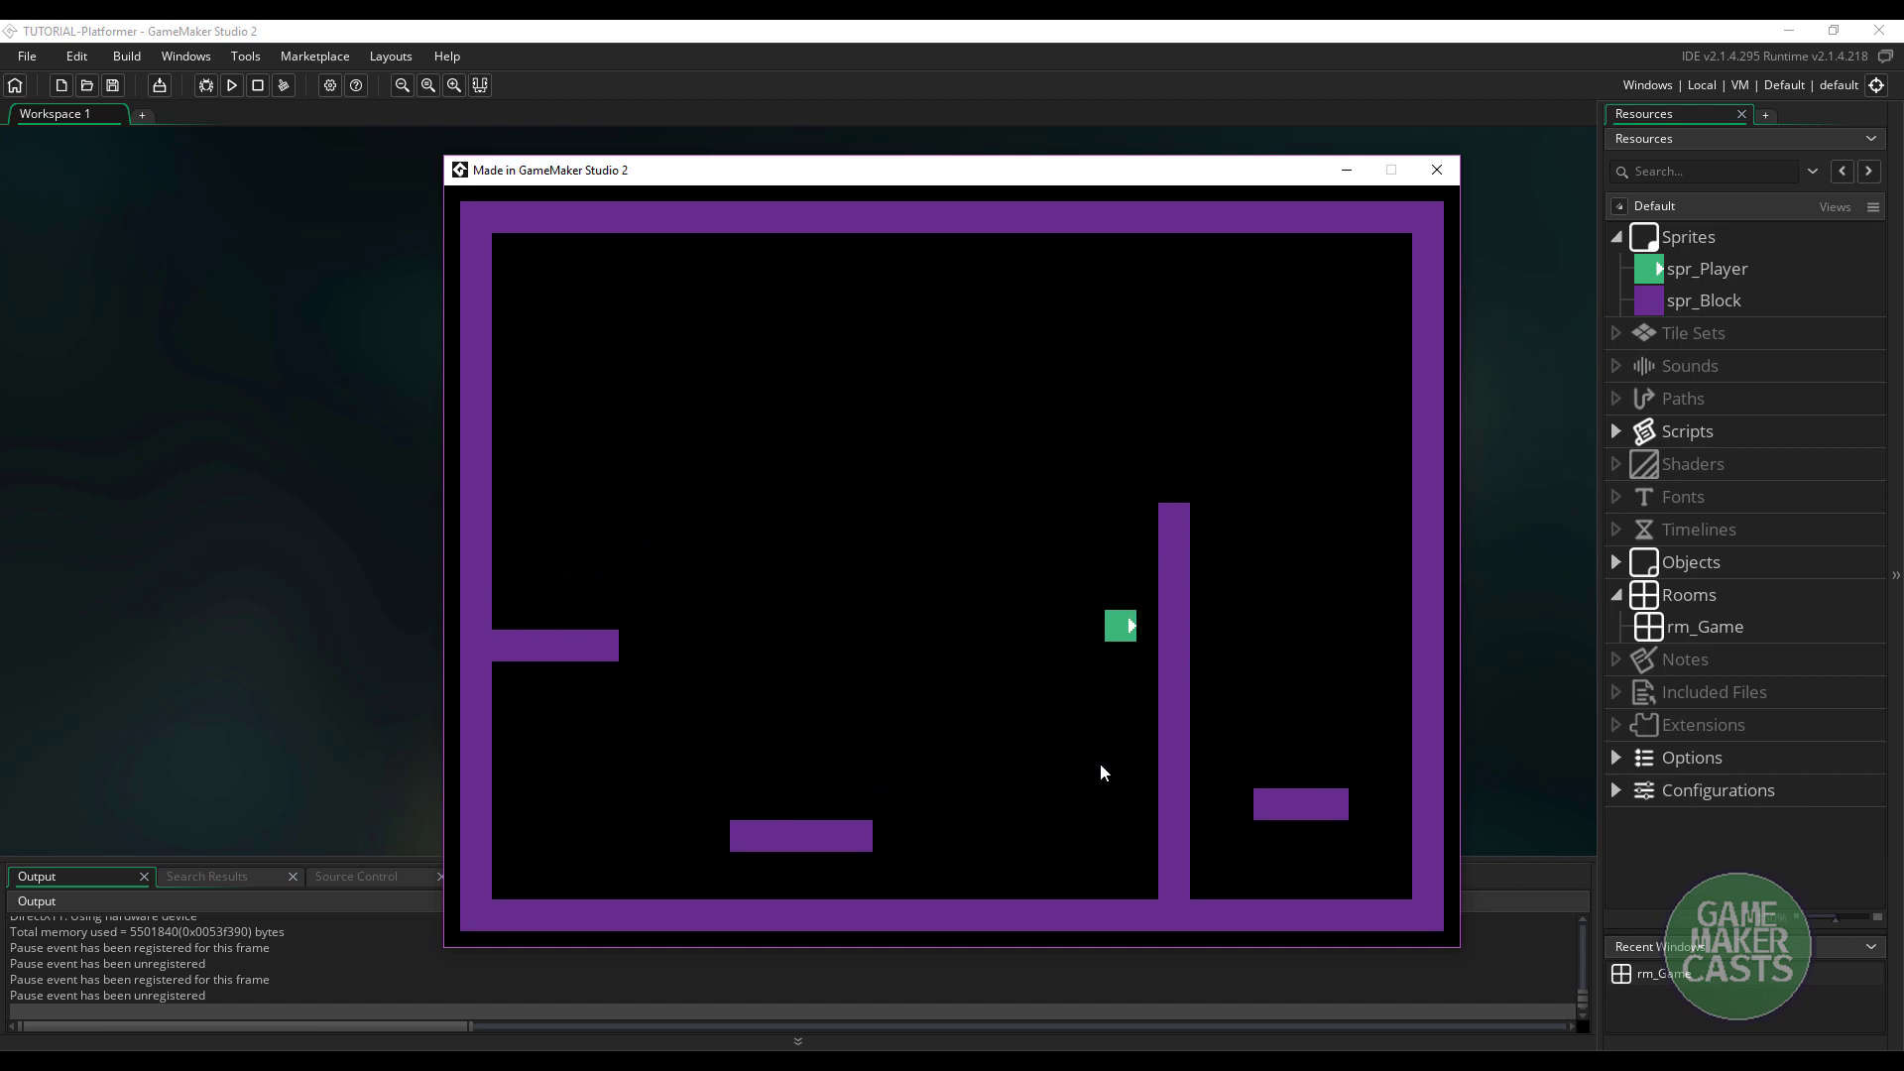
pyautogui.press('Left')
pyautogui.press('Right')
pyautogui.press('space')
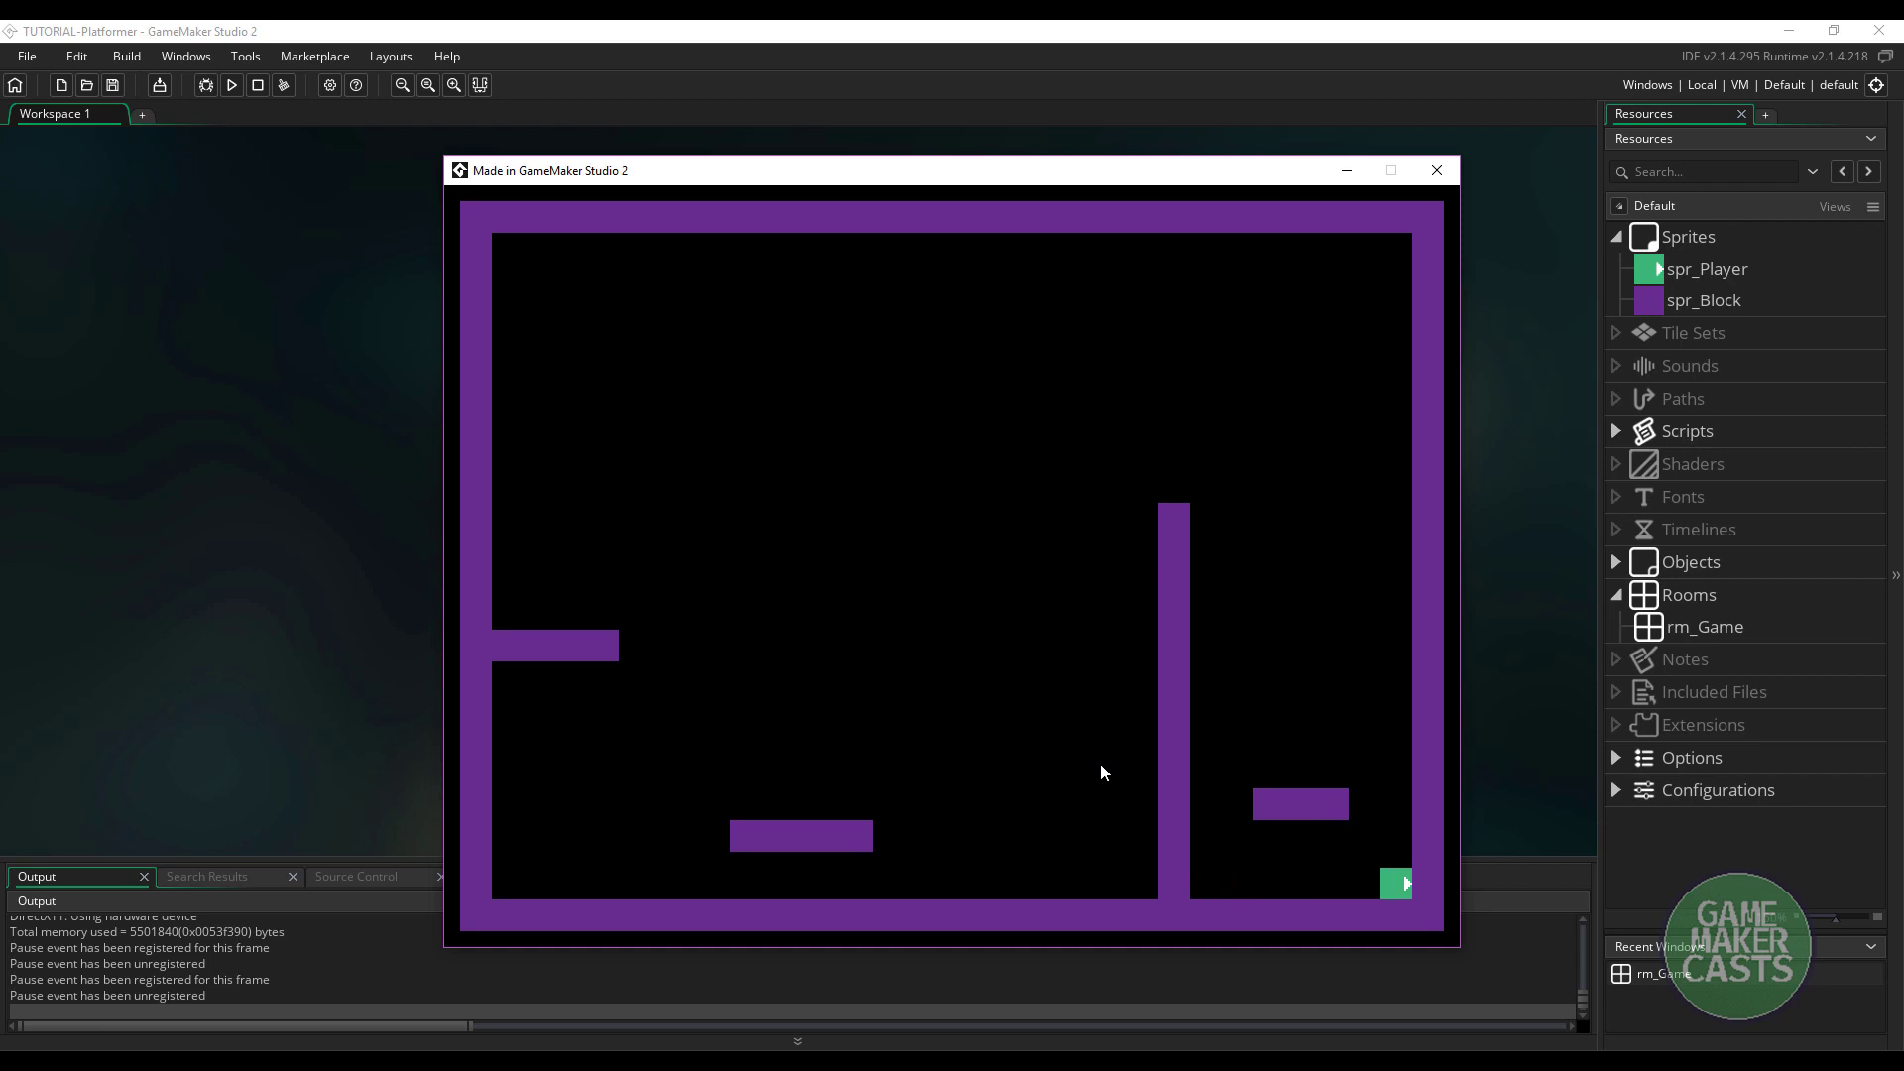
pyautogui.press('space')
pyautogui.press('Left')
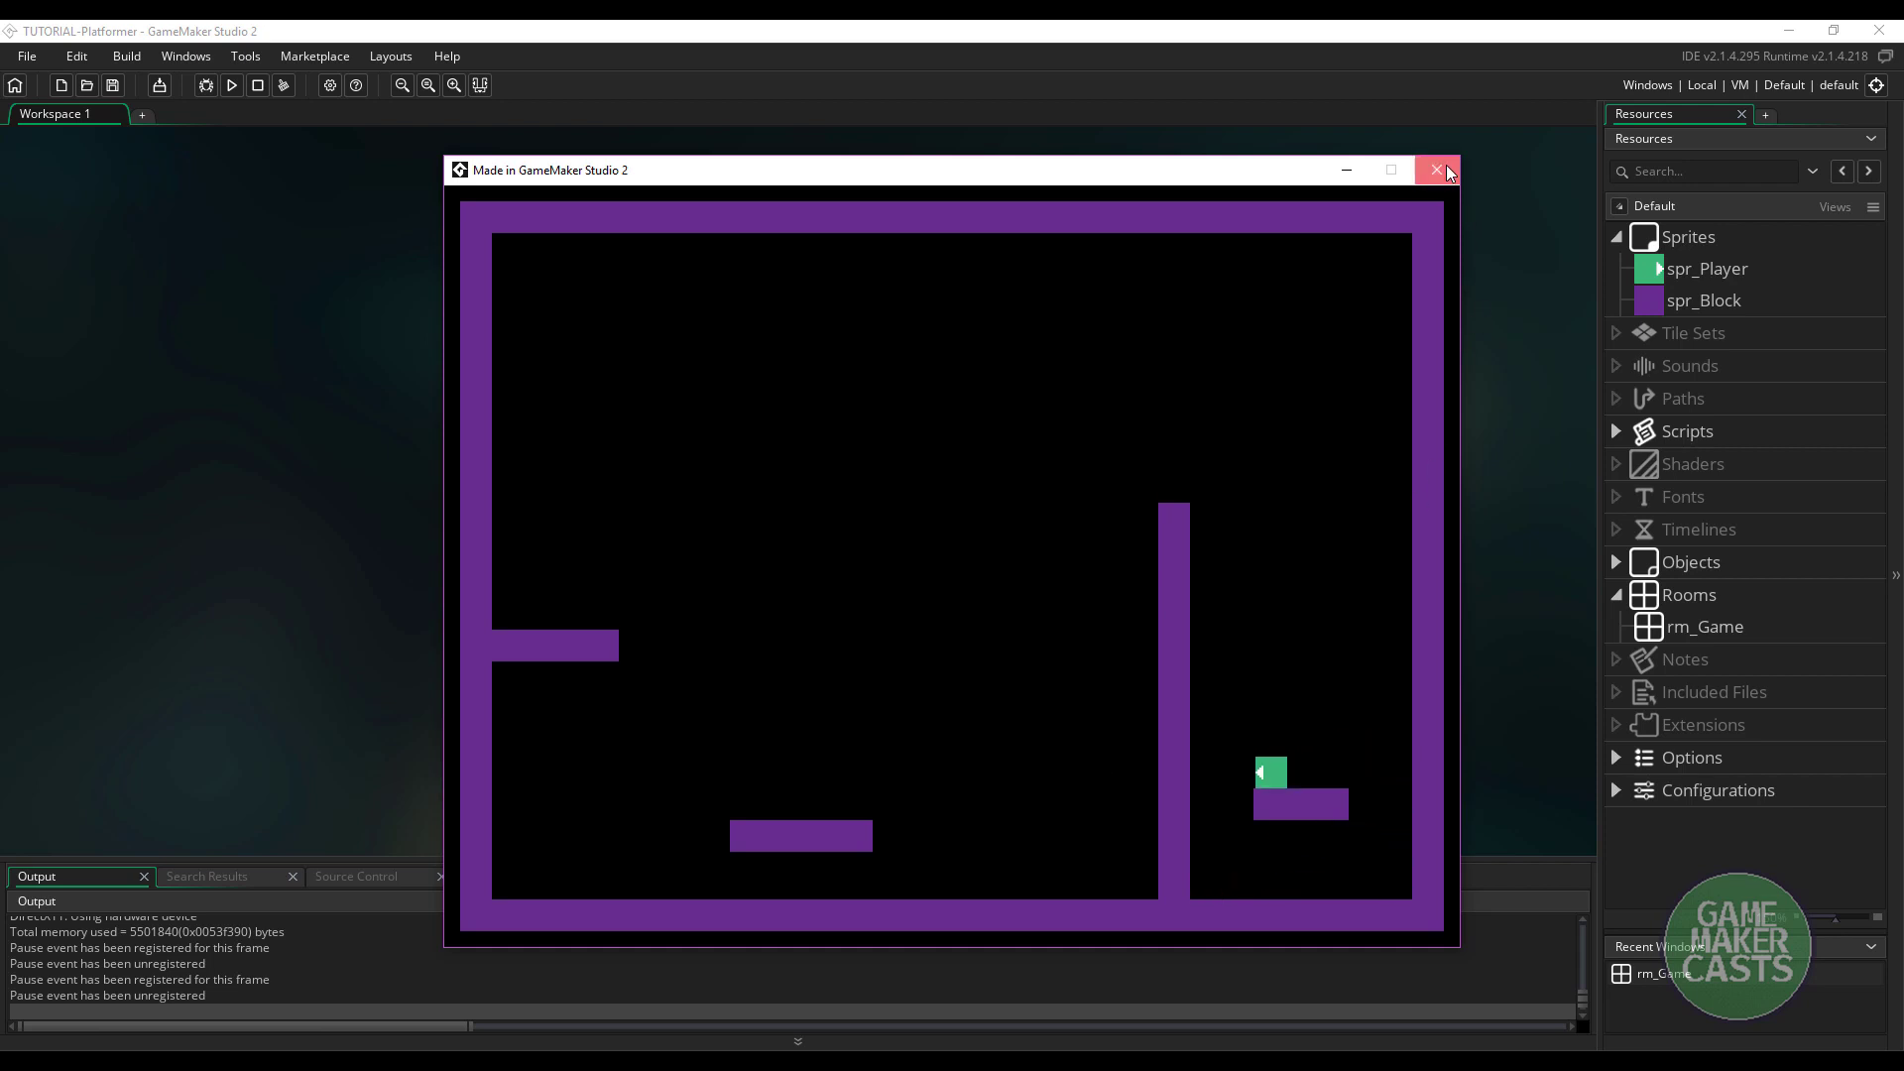
# Close the running game and create a new sprite named spr_Tileset under Sprites
pyautogui.click(1438, 169)
pyautogui.rightClick(1694, 242)
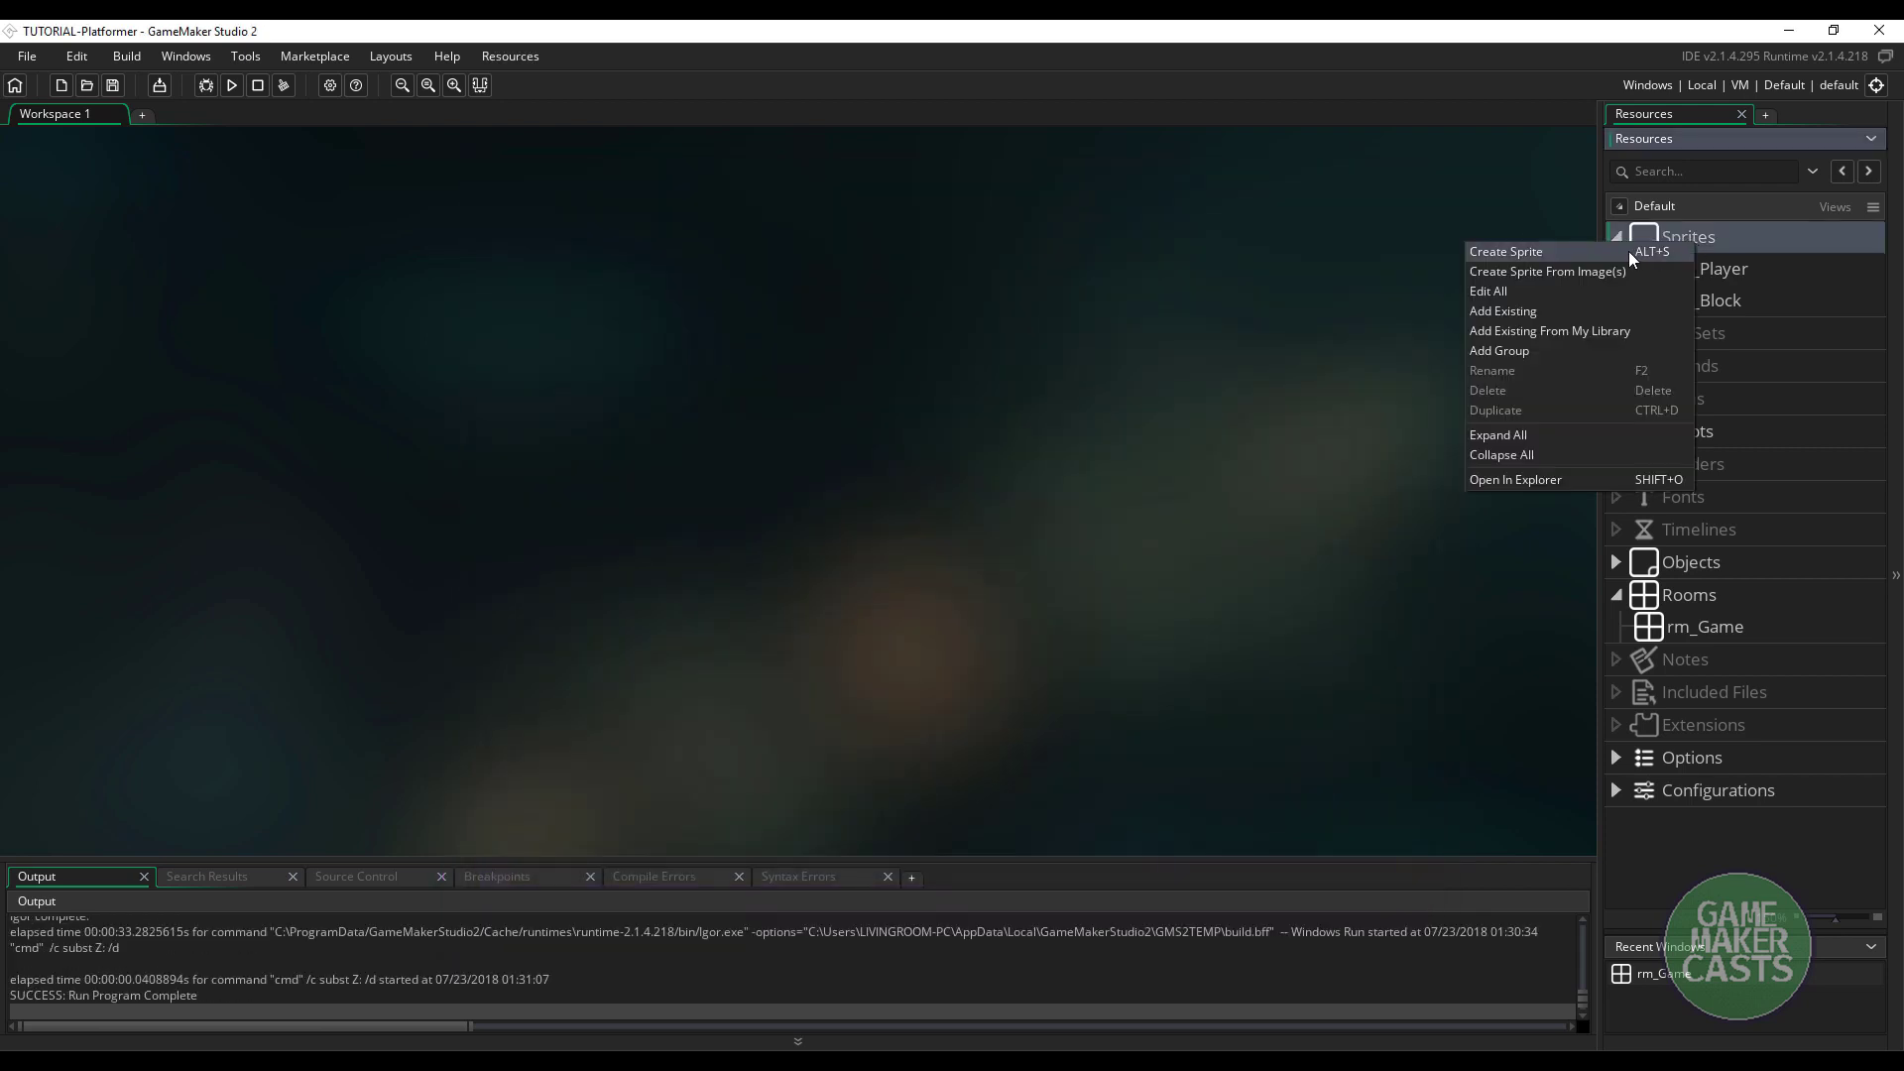
pyautogui.click(1629, 252)
pyautogui.write('spr_tileset')
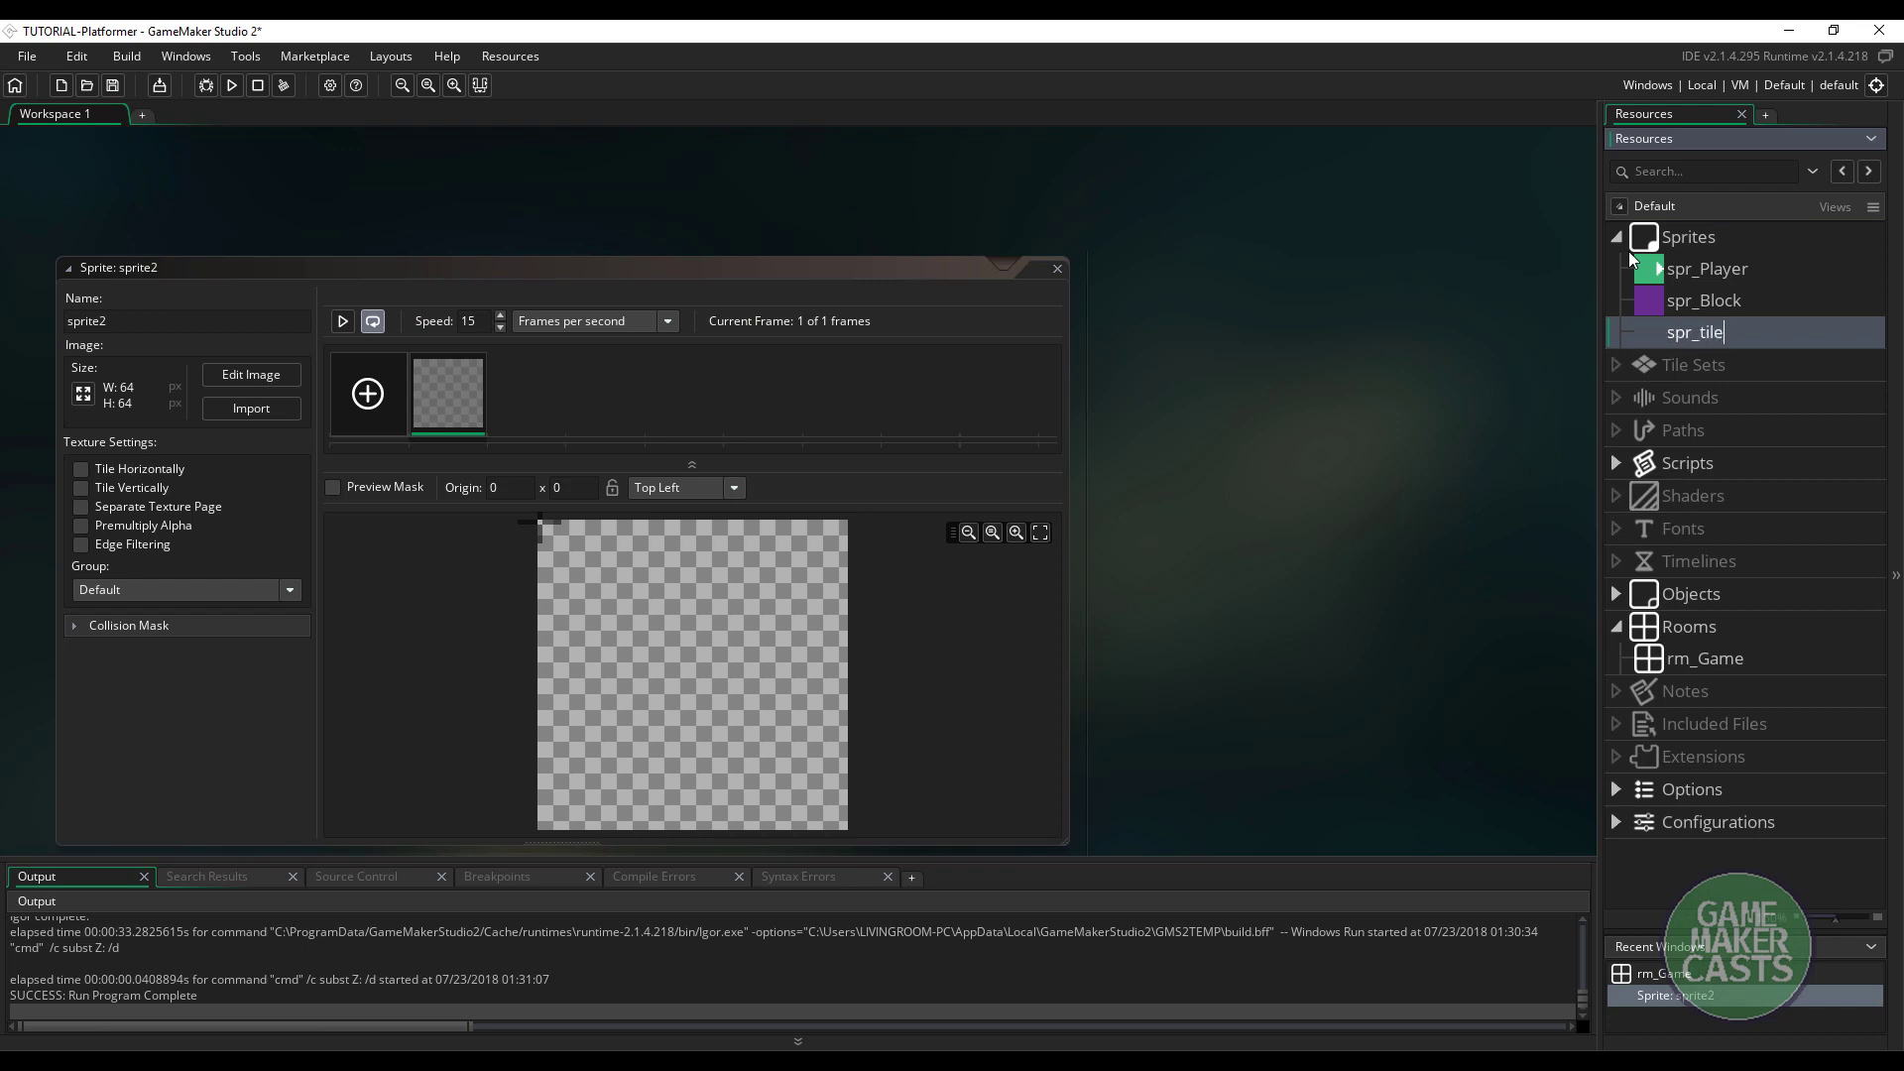
pyautogui.press('BackSpace')
pyautogui.press('BackSpace')
pyautogui.press('BackSpace')
pyautogui.press('BackSpace')
pyautogui.press('BackSpace')
pyautogui.press('BackSpace')
pyautogui.press('BackSpace')
pyautogui.write('Tileset')
pyautogui.press('Return')
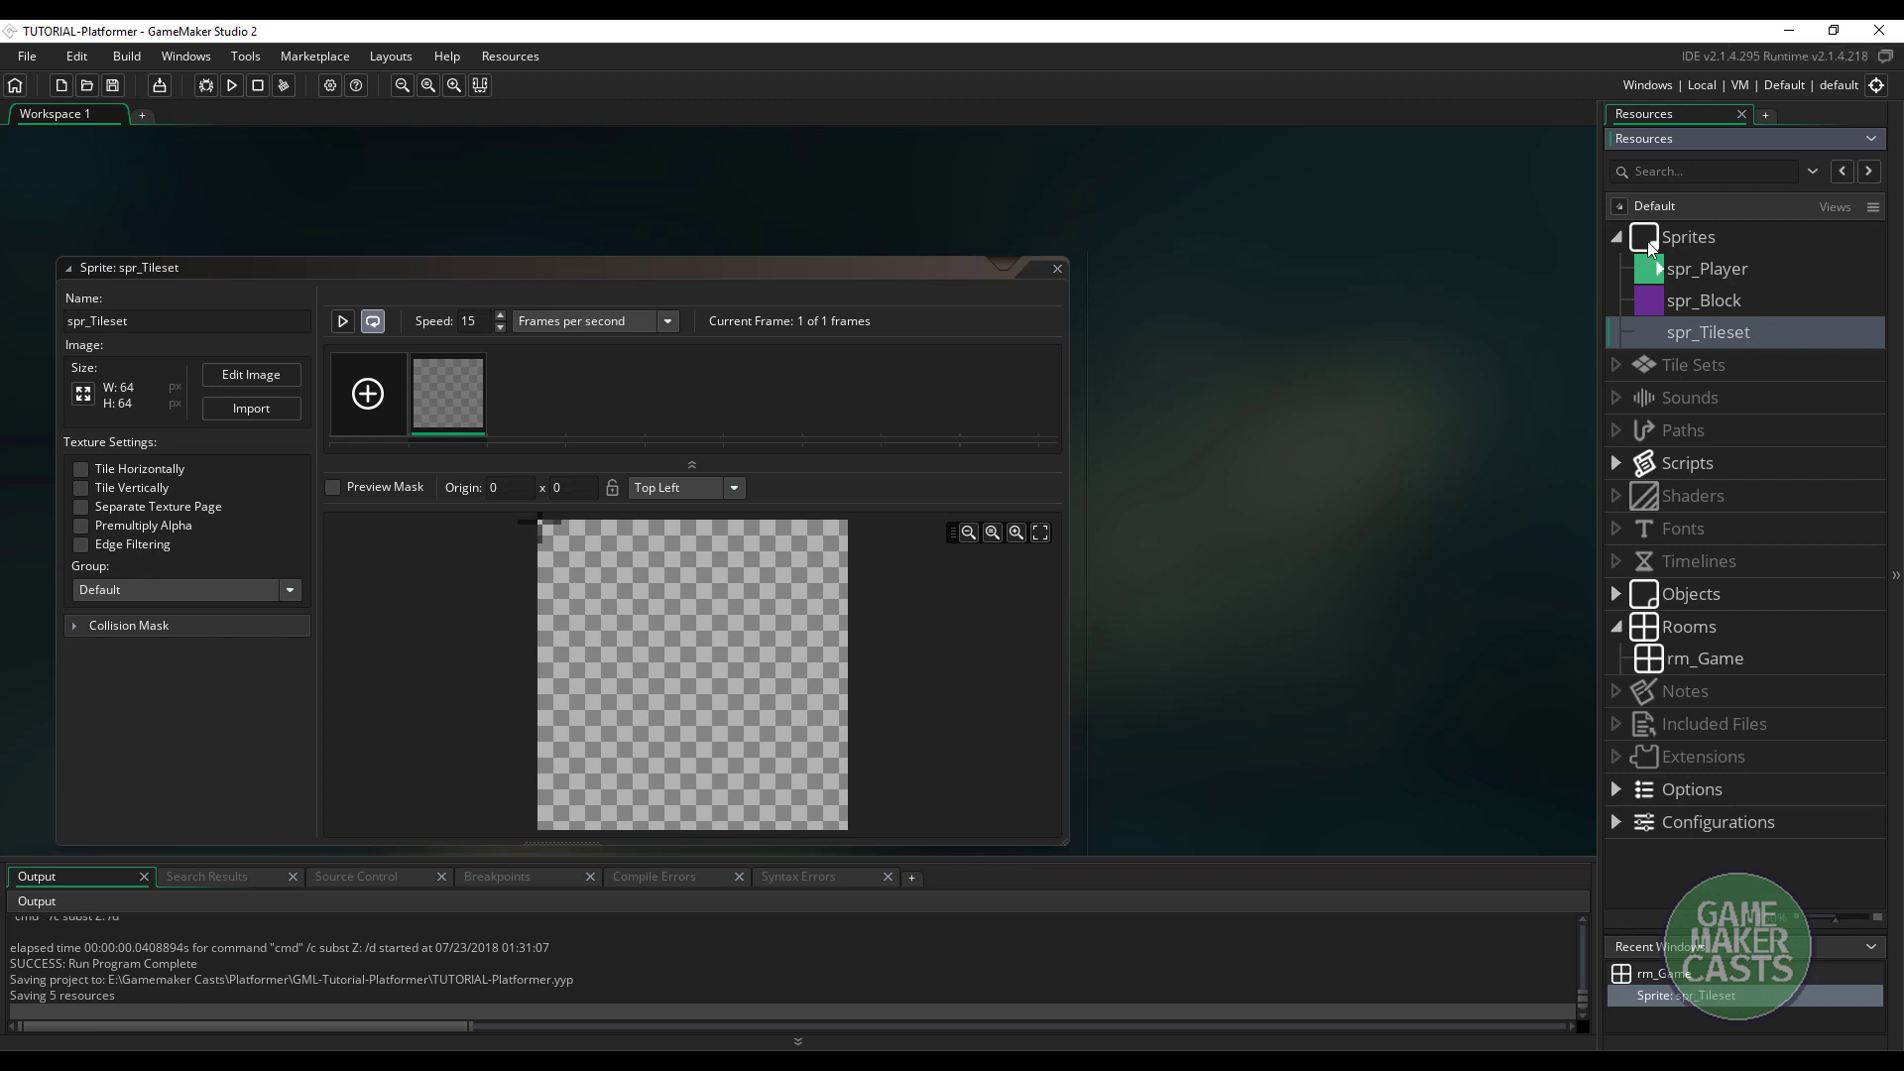
# Add a Tilesets group under Sprites and move spr_Tileset into it
pyautogui.rightClick(1650, 248)
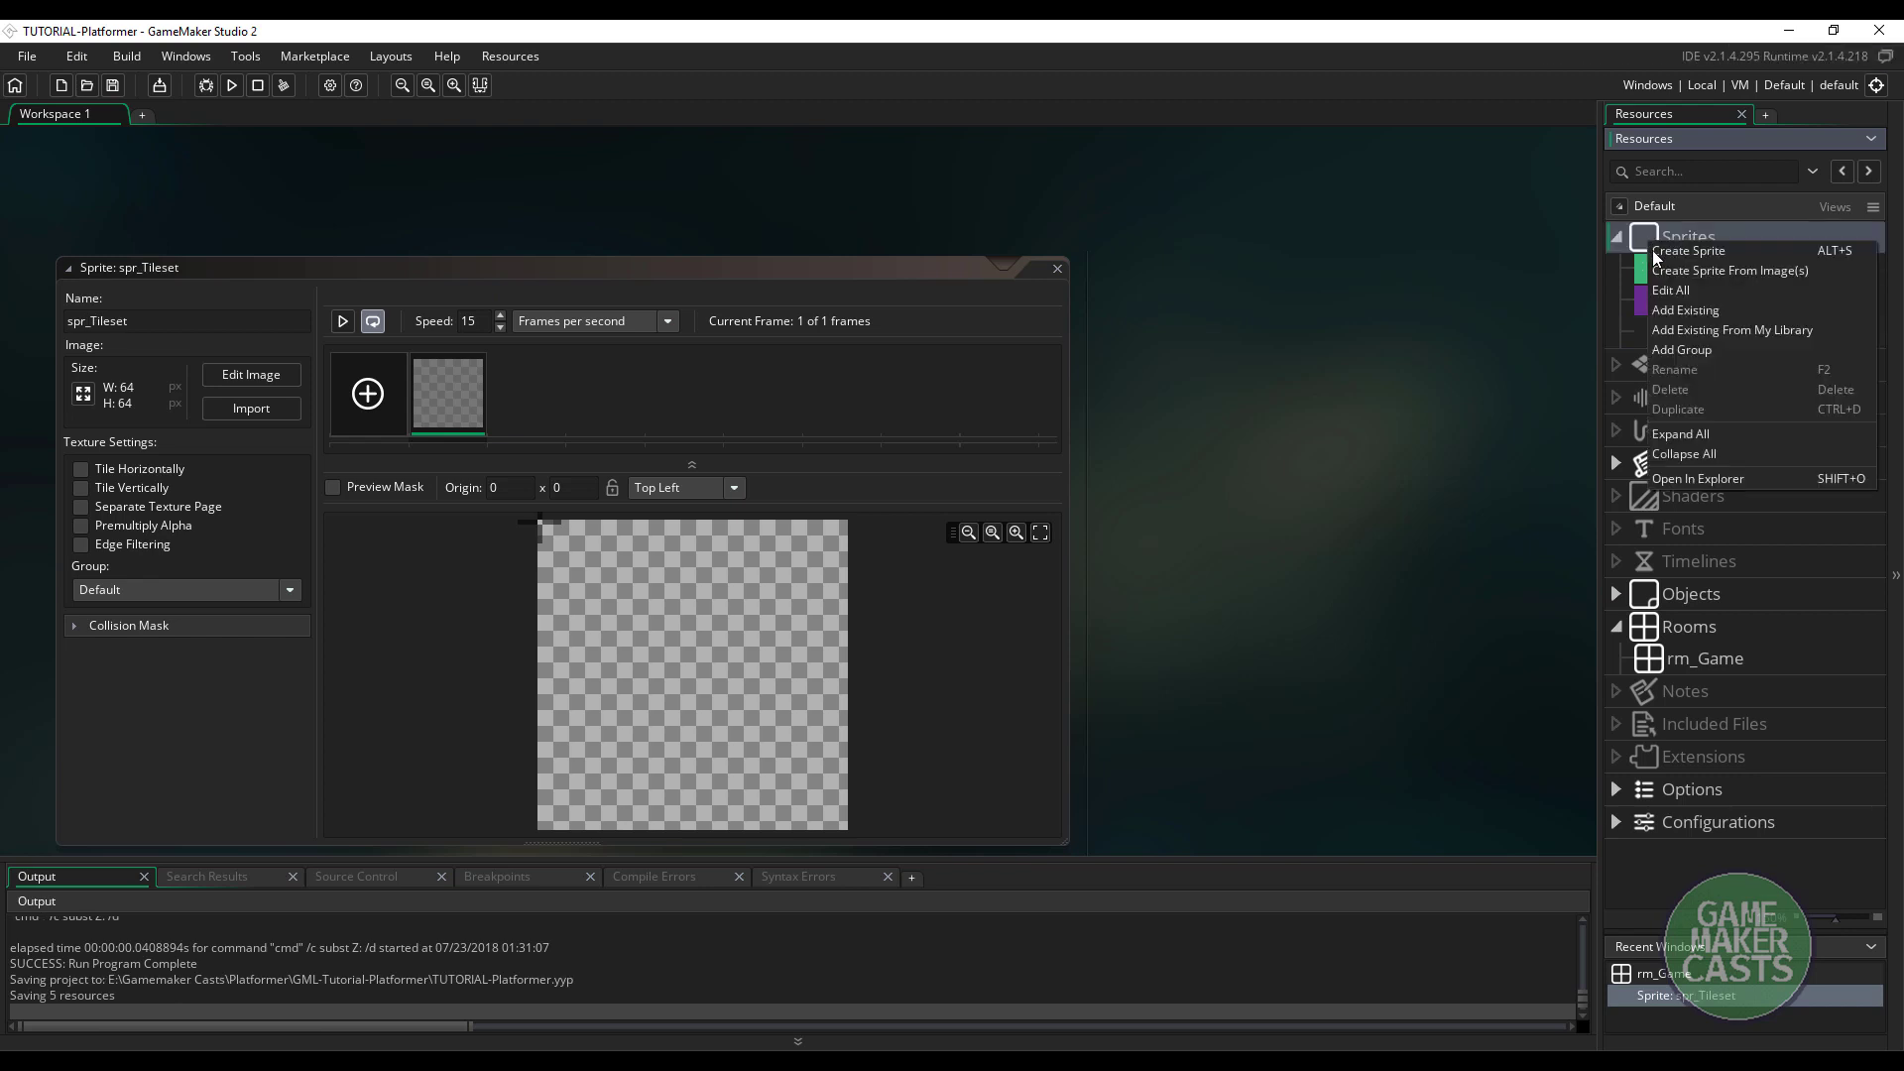
pyautogui.click(1702, 351)
pyautogui.write('Tilesets')
pyautogui.press('Return')
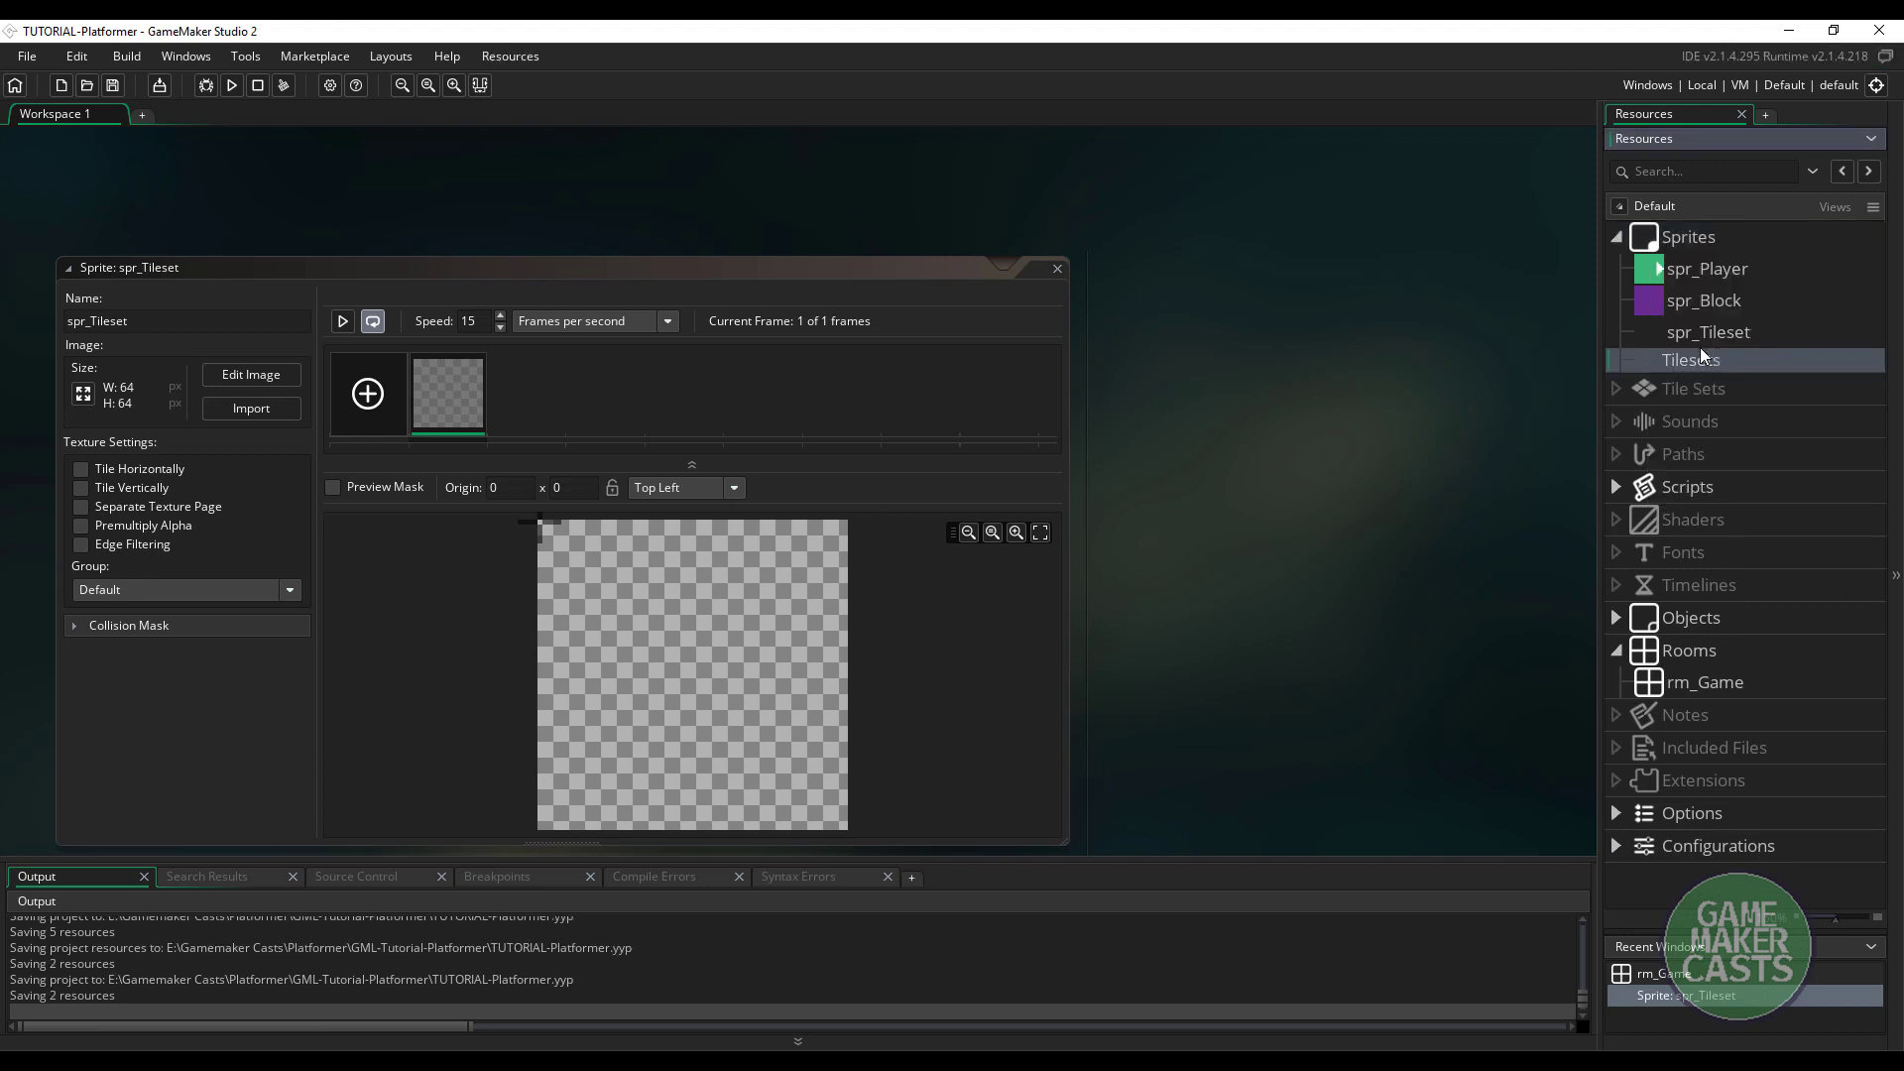
pyautogui.moveTo(1696, 342); pyautogui.dragTo(1694, 366)
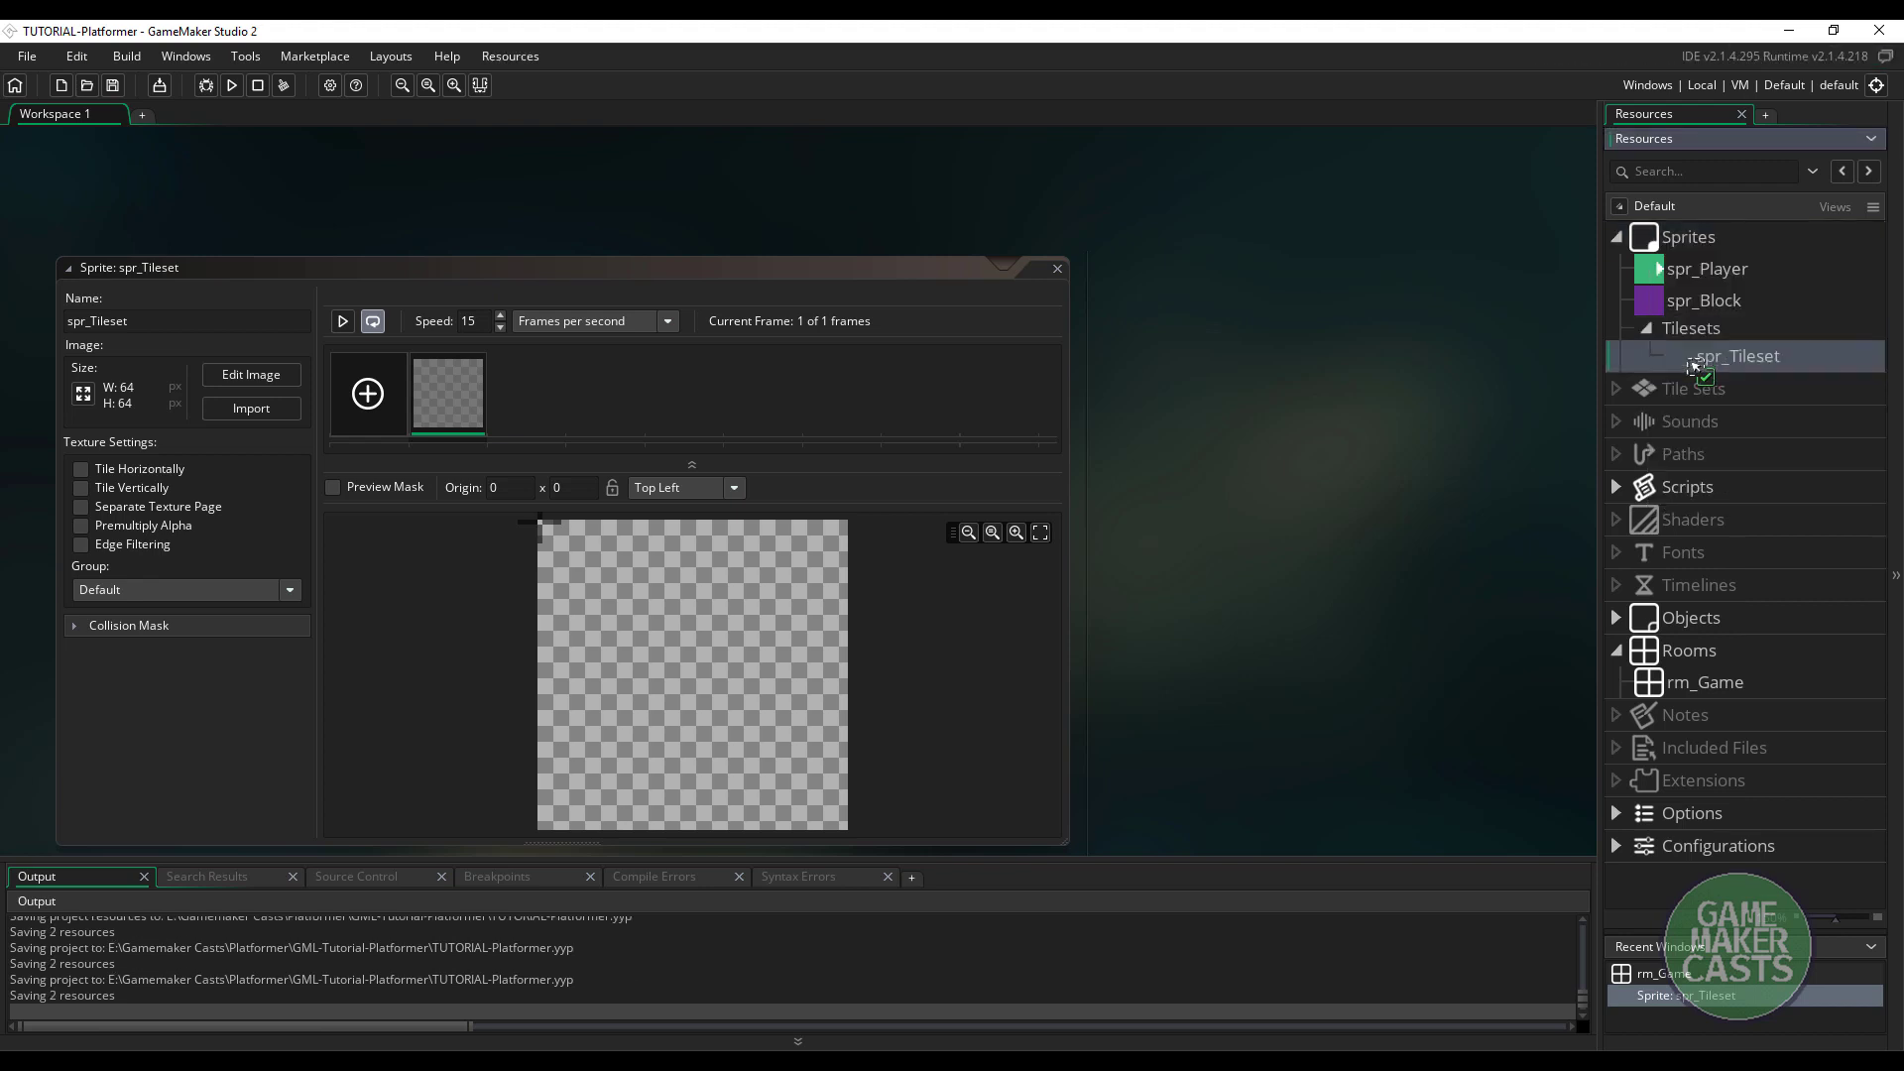
# Rename the sprite to spr_Tileset_Default
pyautogui.rightClick(1714, 361)
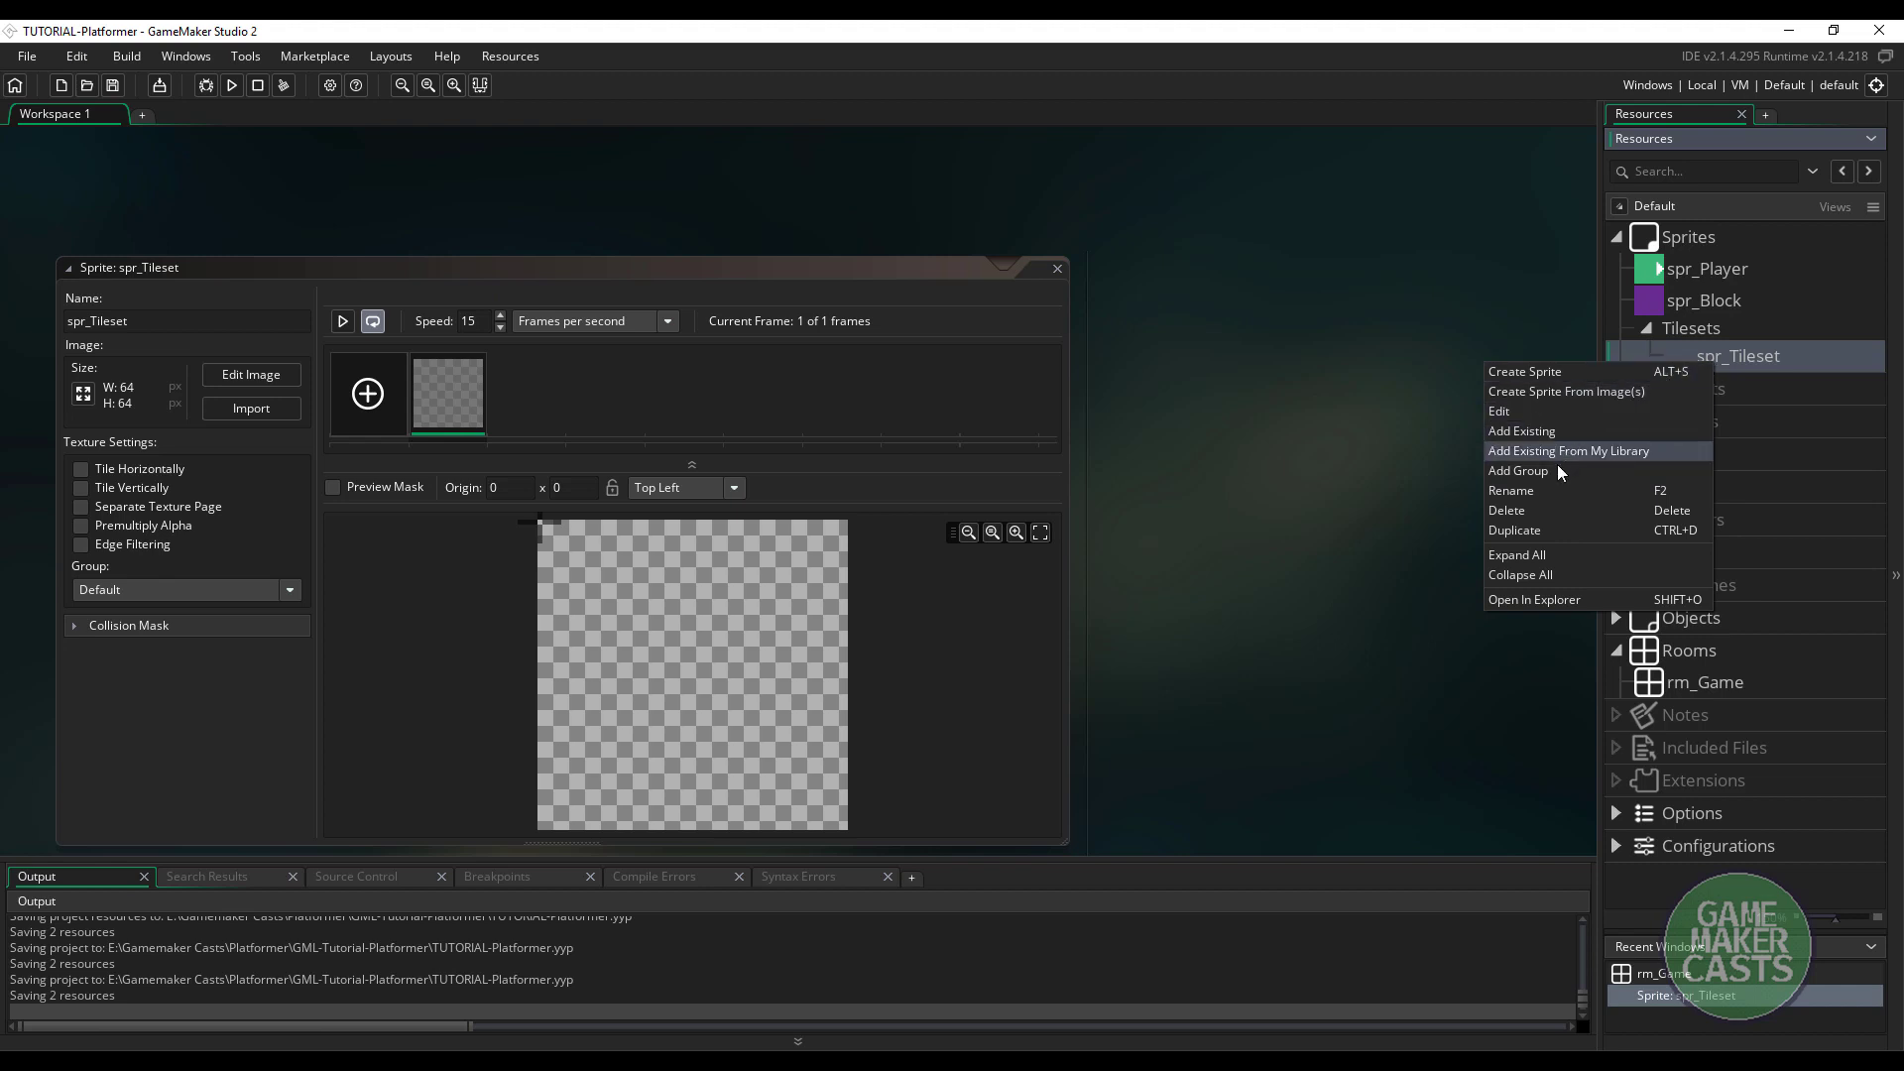
pyautogui.click(1537, 491)
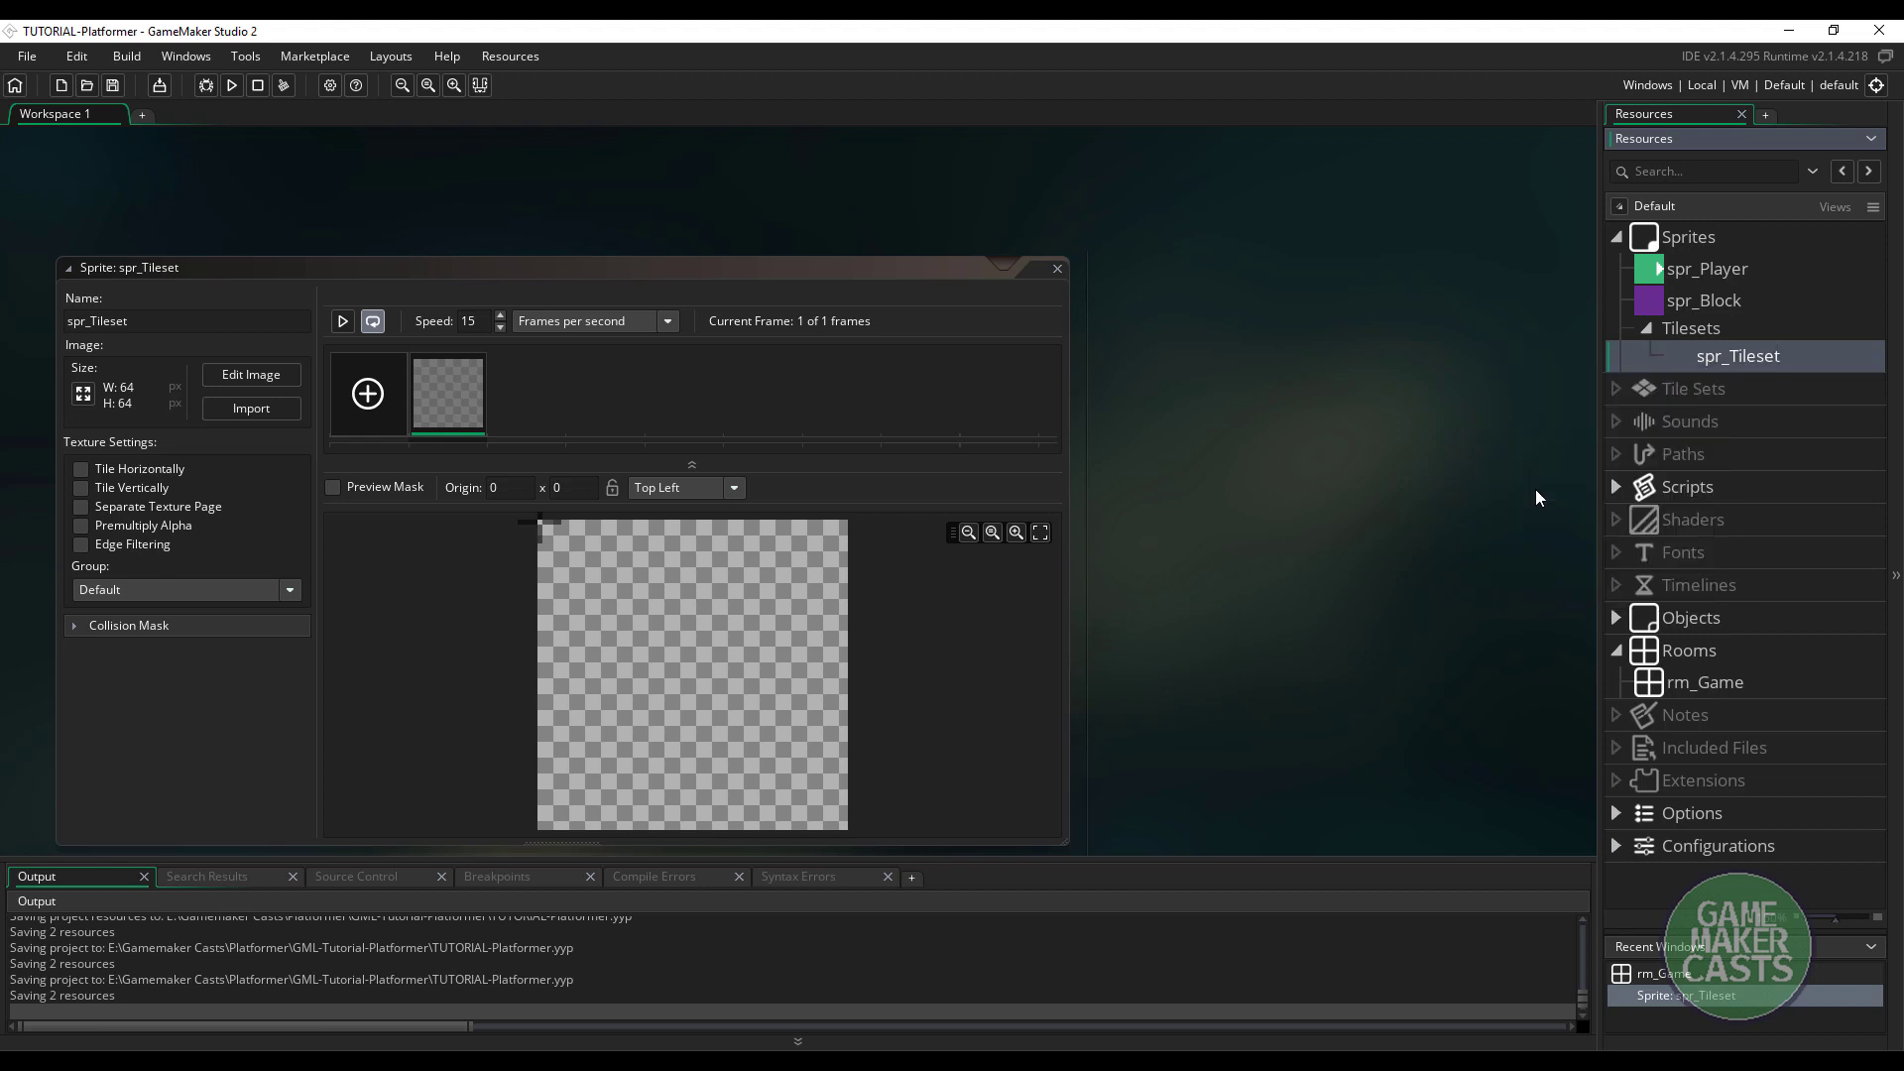
pyautogui.write('spr_Tileset_Default')
pyautogui.press('Return')
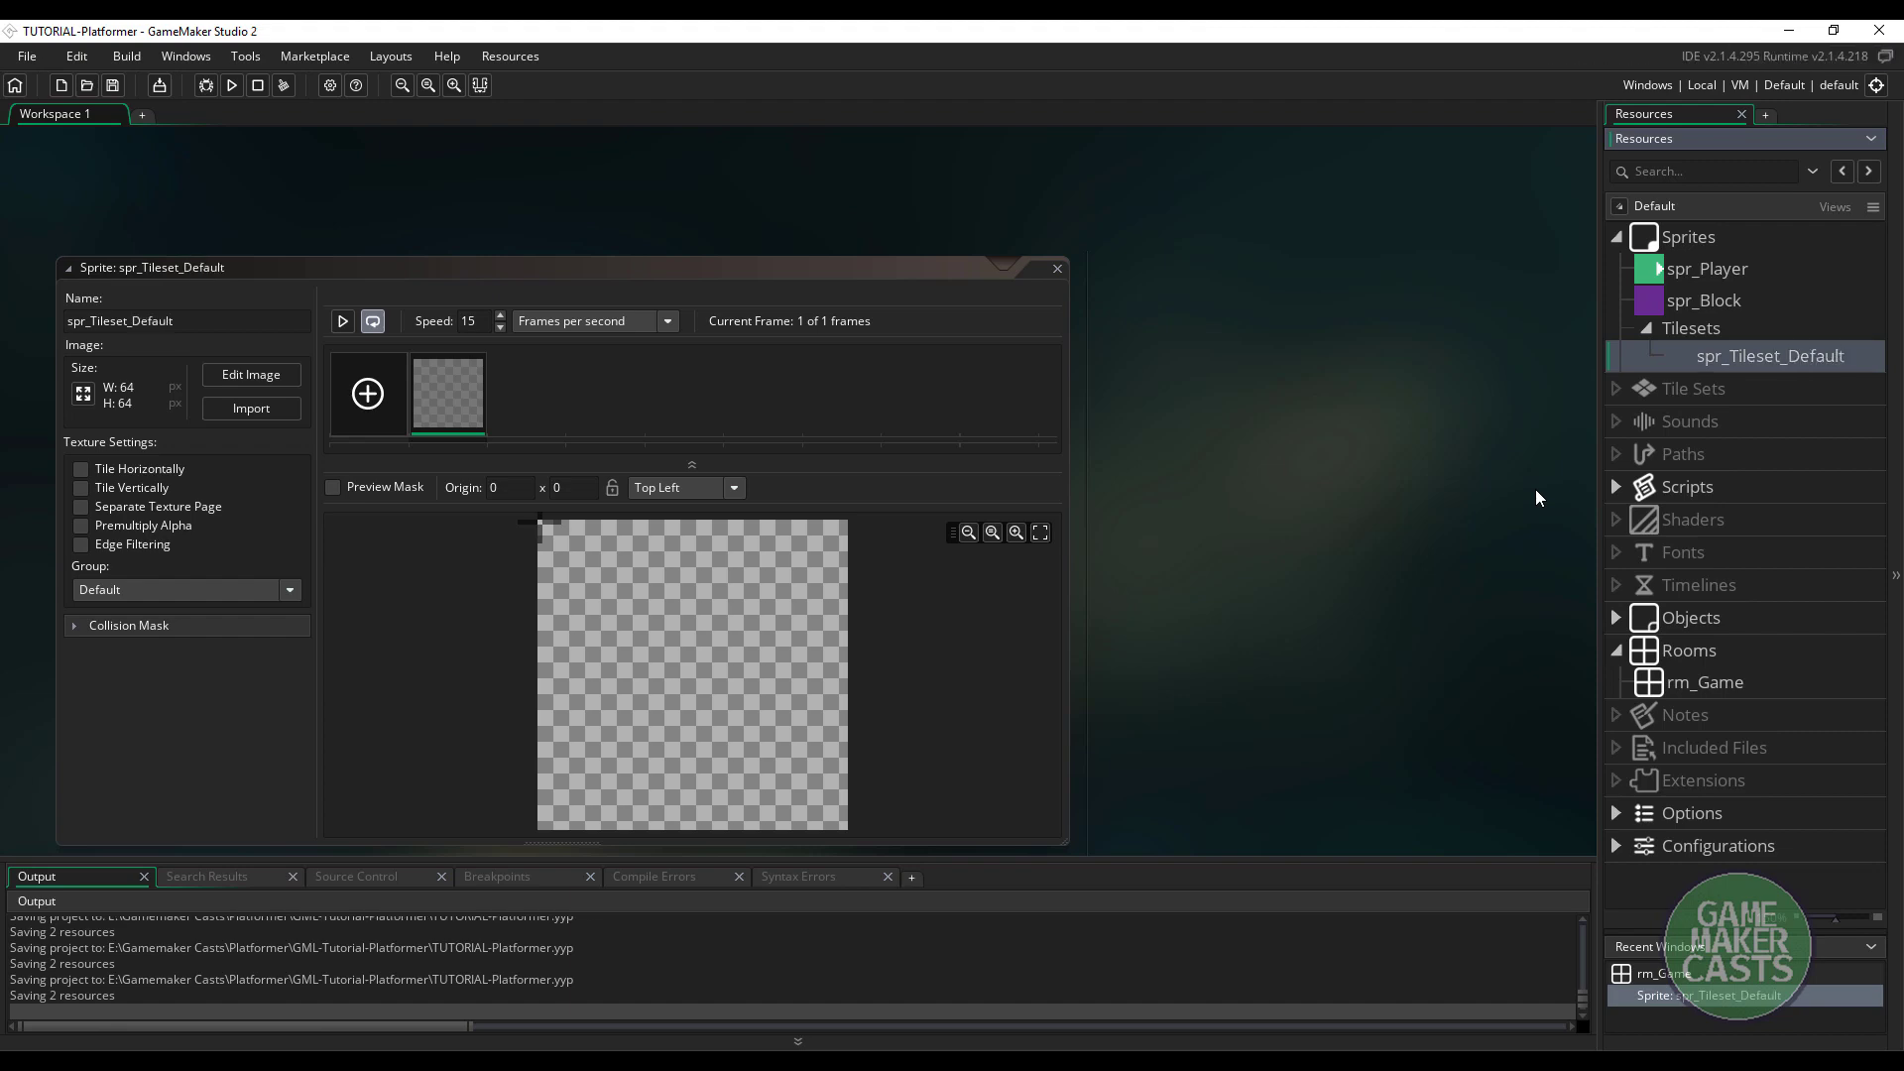
# Import tilset-purple.png into the sprite, accepting the permanent-import warning
pyautogui.click(274, 406)
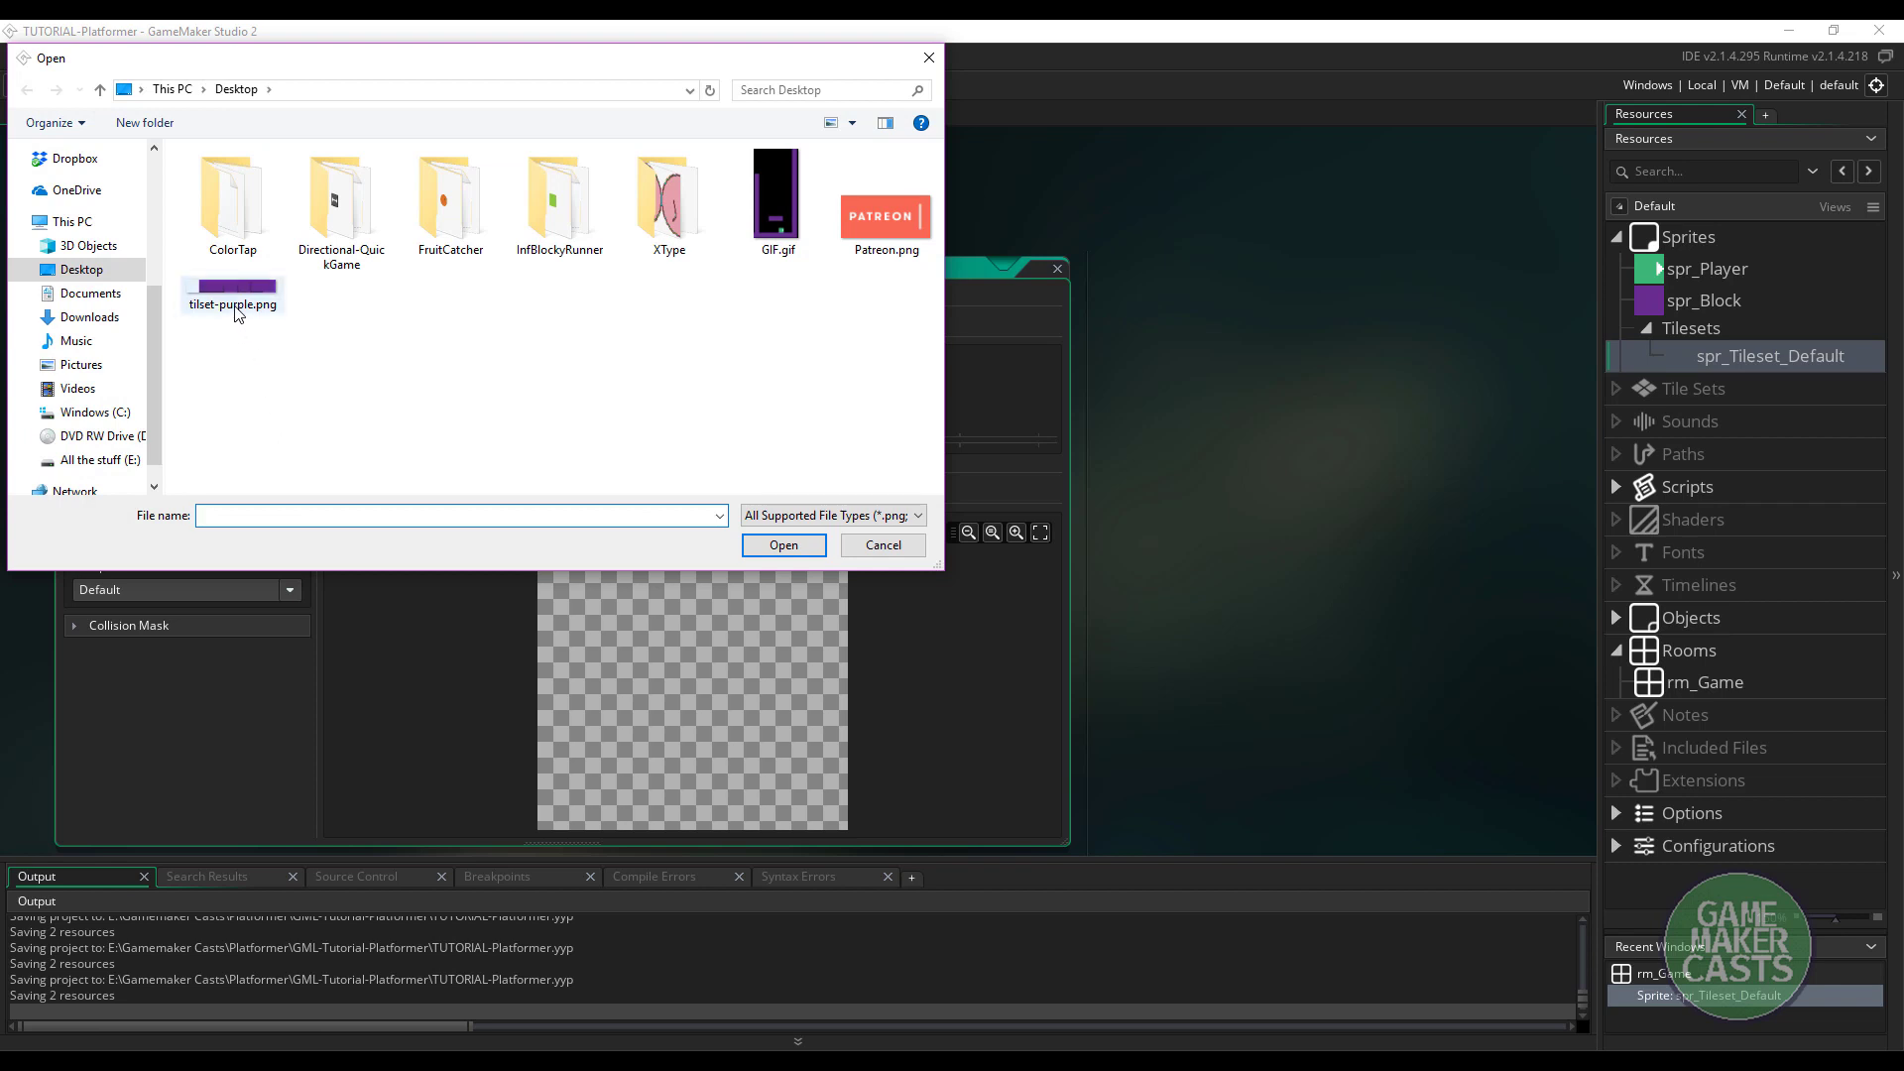
pyautogui.click(235, 310)
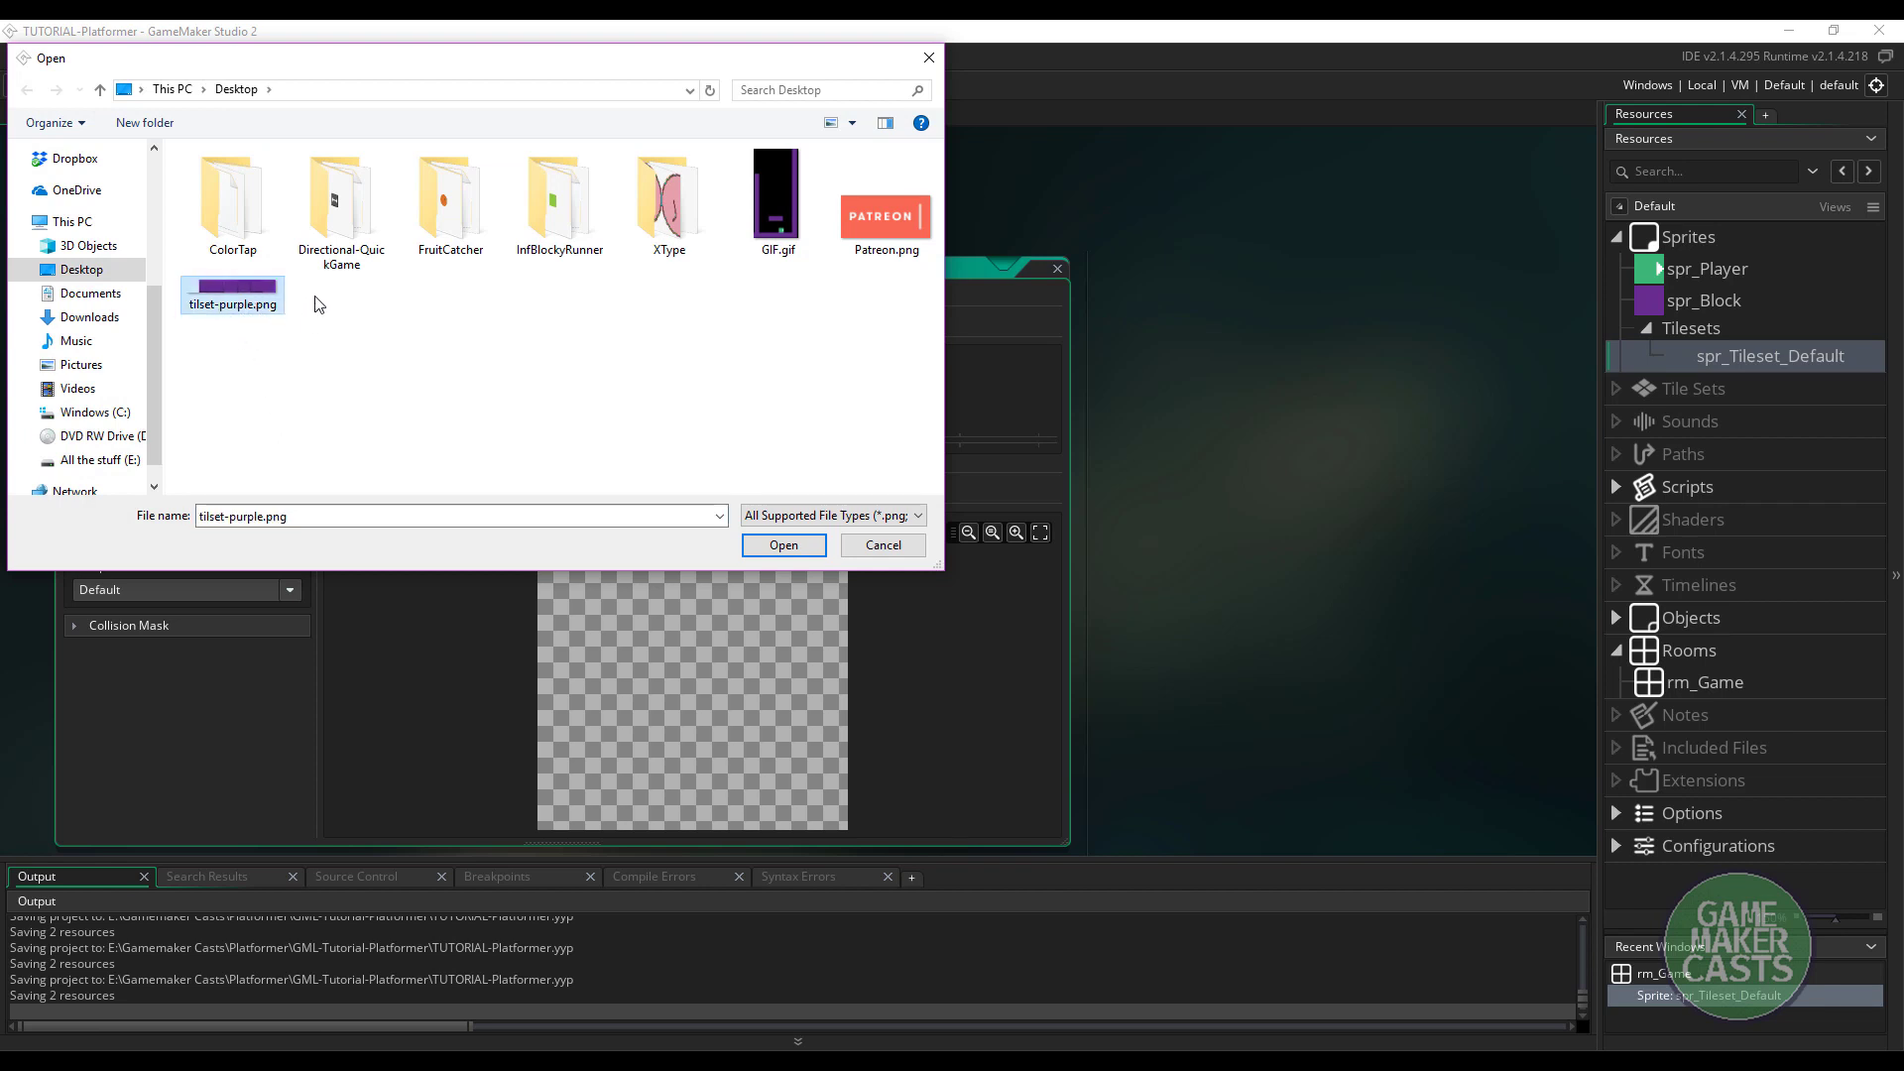
pyautogui.click(781, 548)
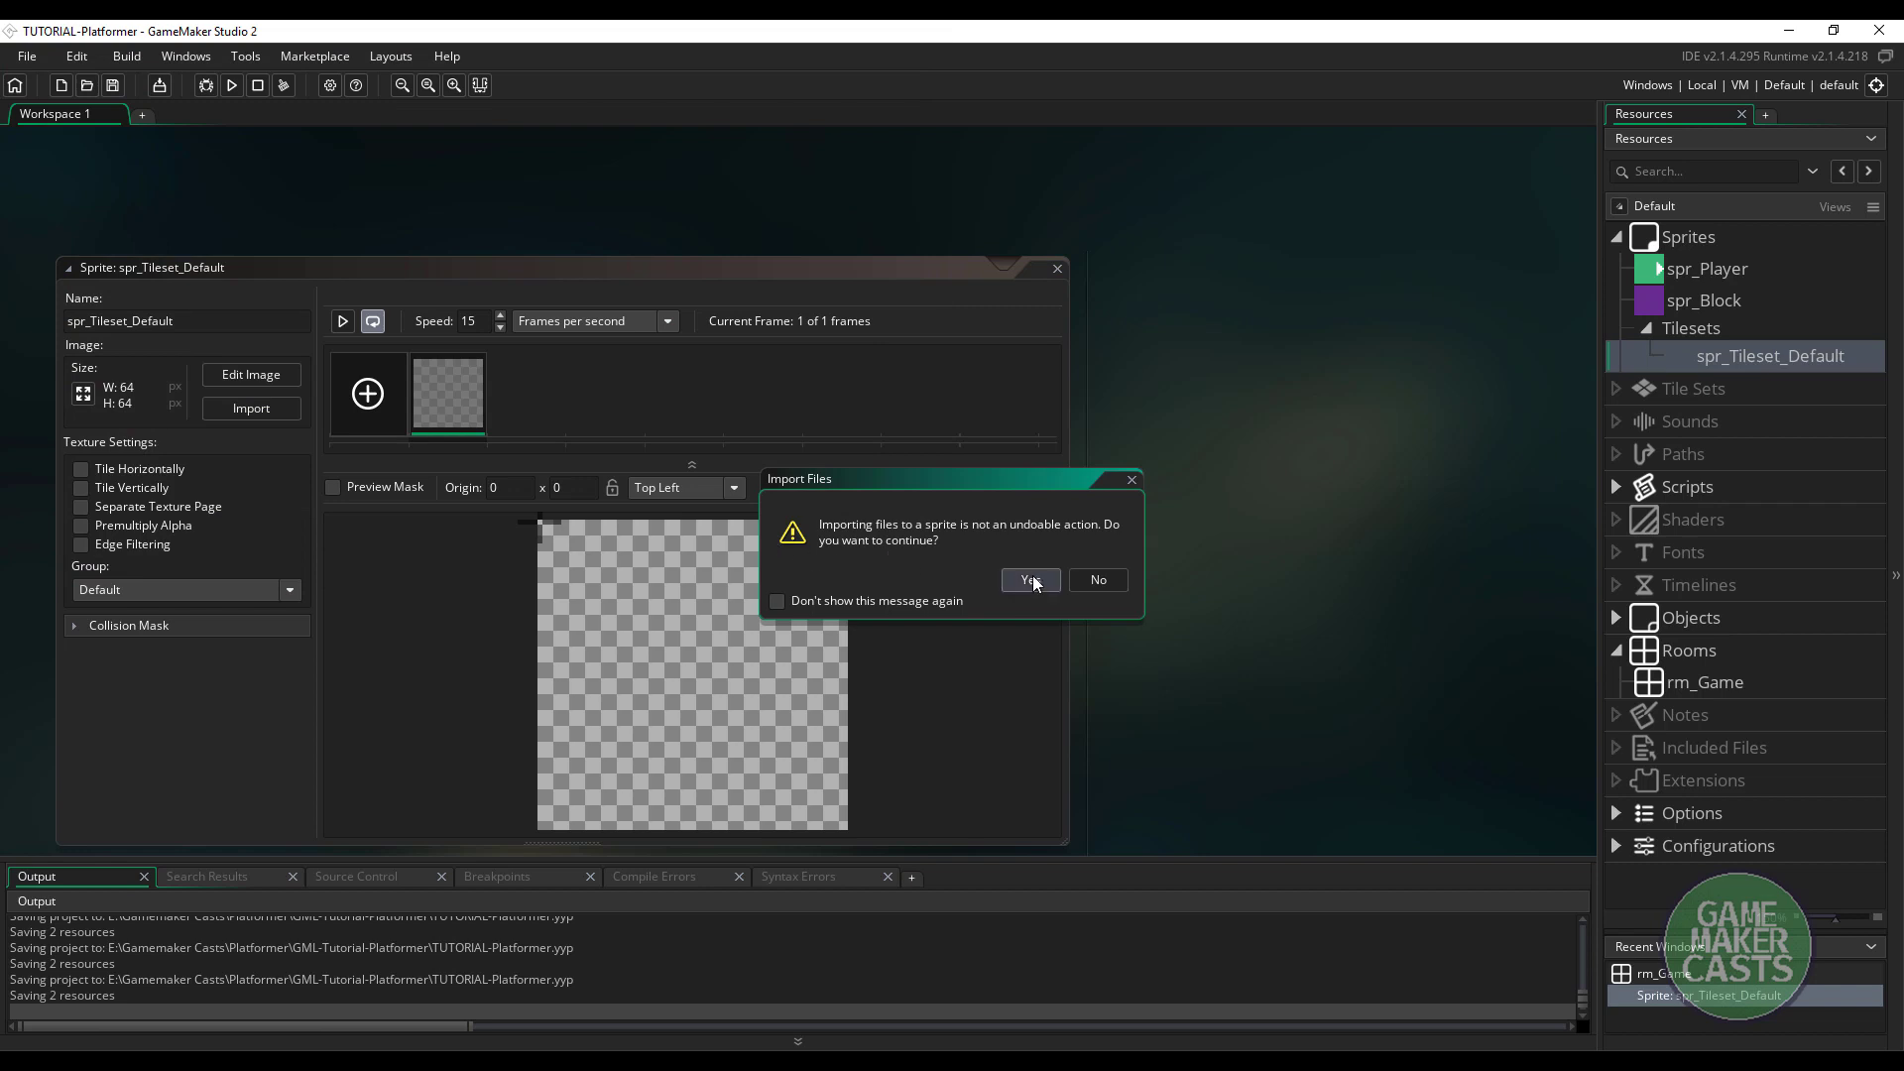
pyautogui.click(1033, 577)
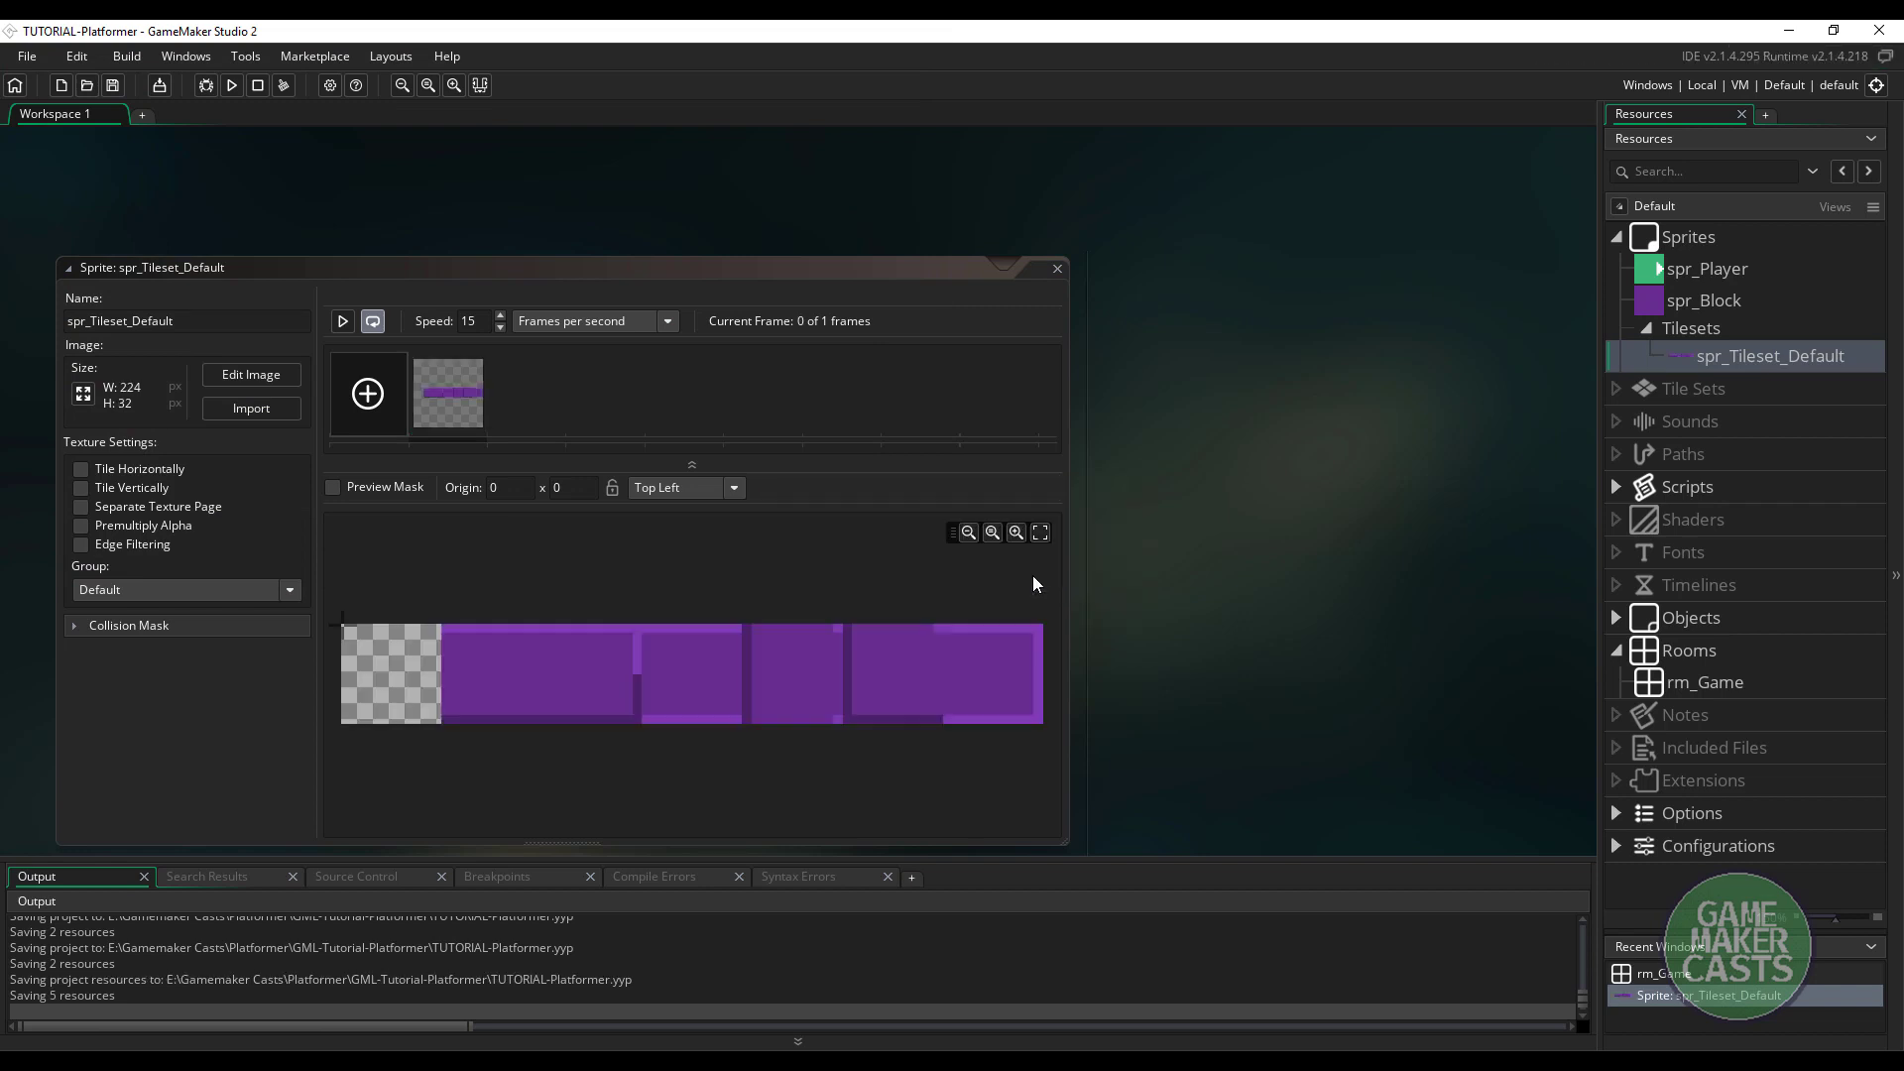
# Pan across the imported 224×32 purple tile strip, then close the sprite editor
pyautogui.moveTo(860, 610); pyautogui.dragTo(856, 585, button='middle')
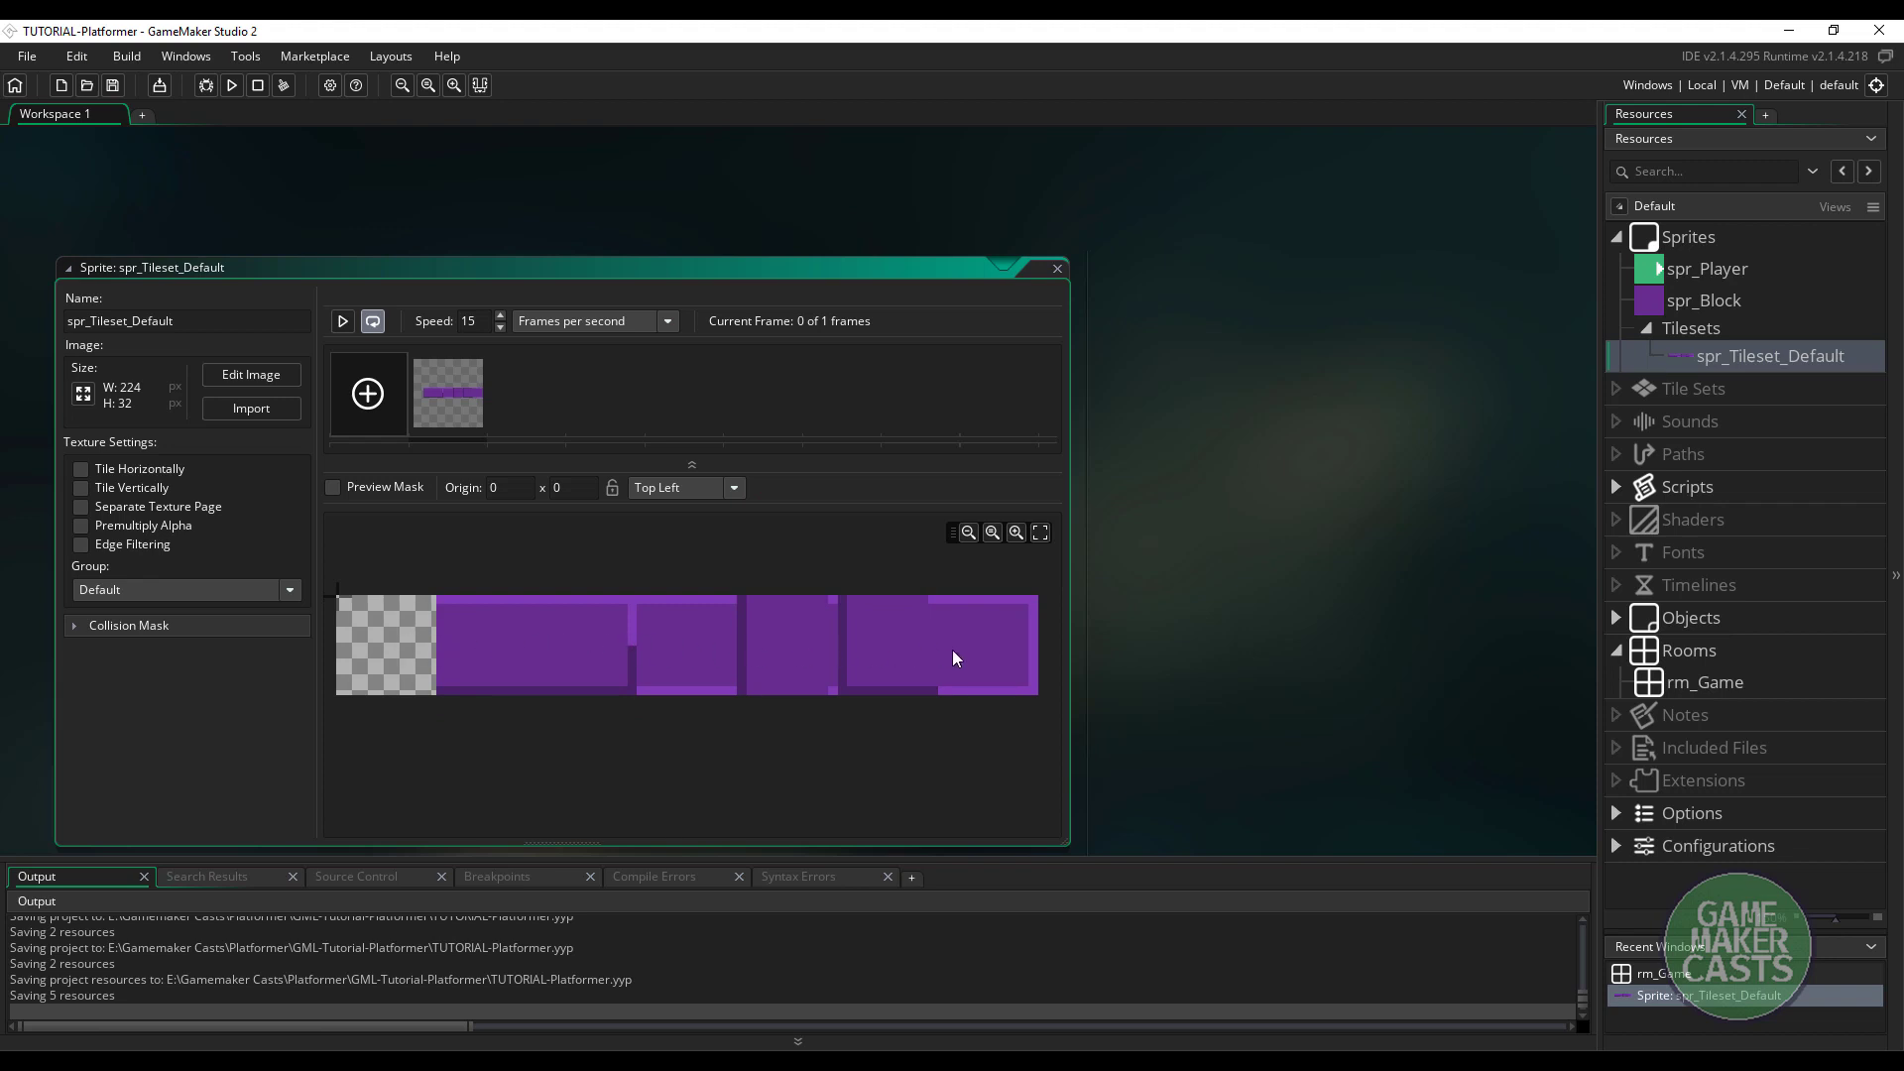
pyautogui.moveTo(928, 652); pyautogui.dragTo(879, 658, button='middle')
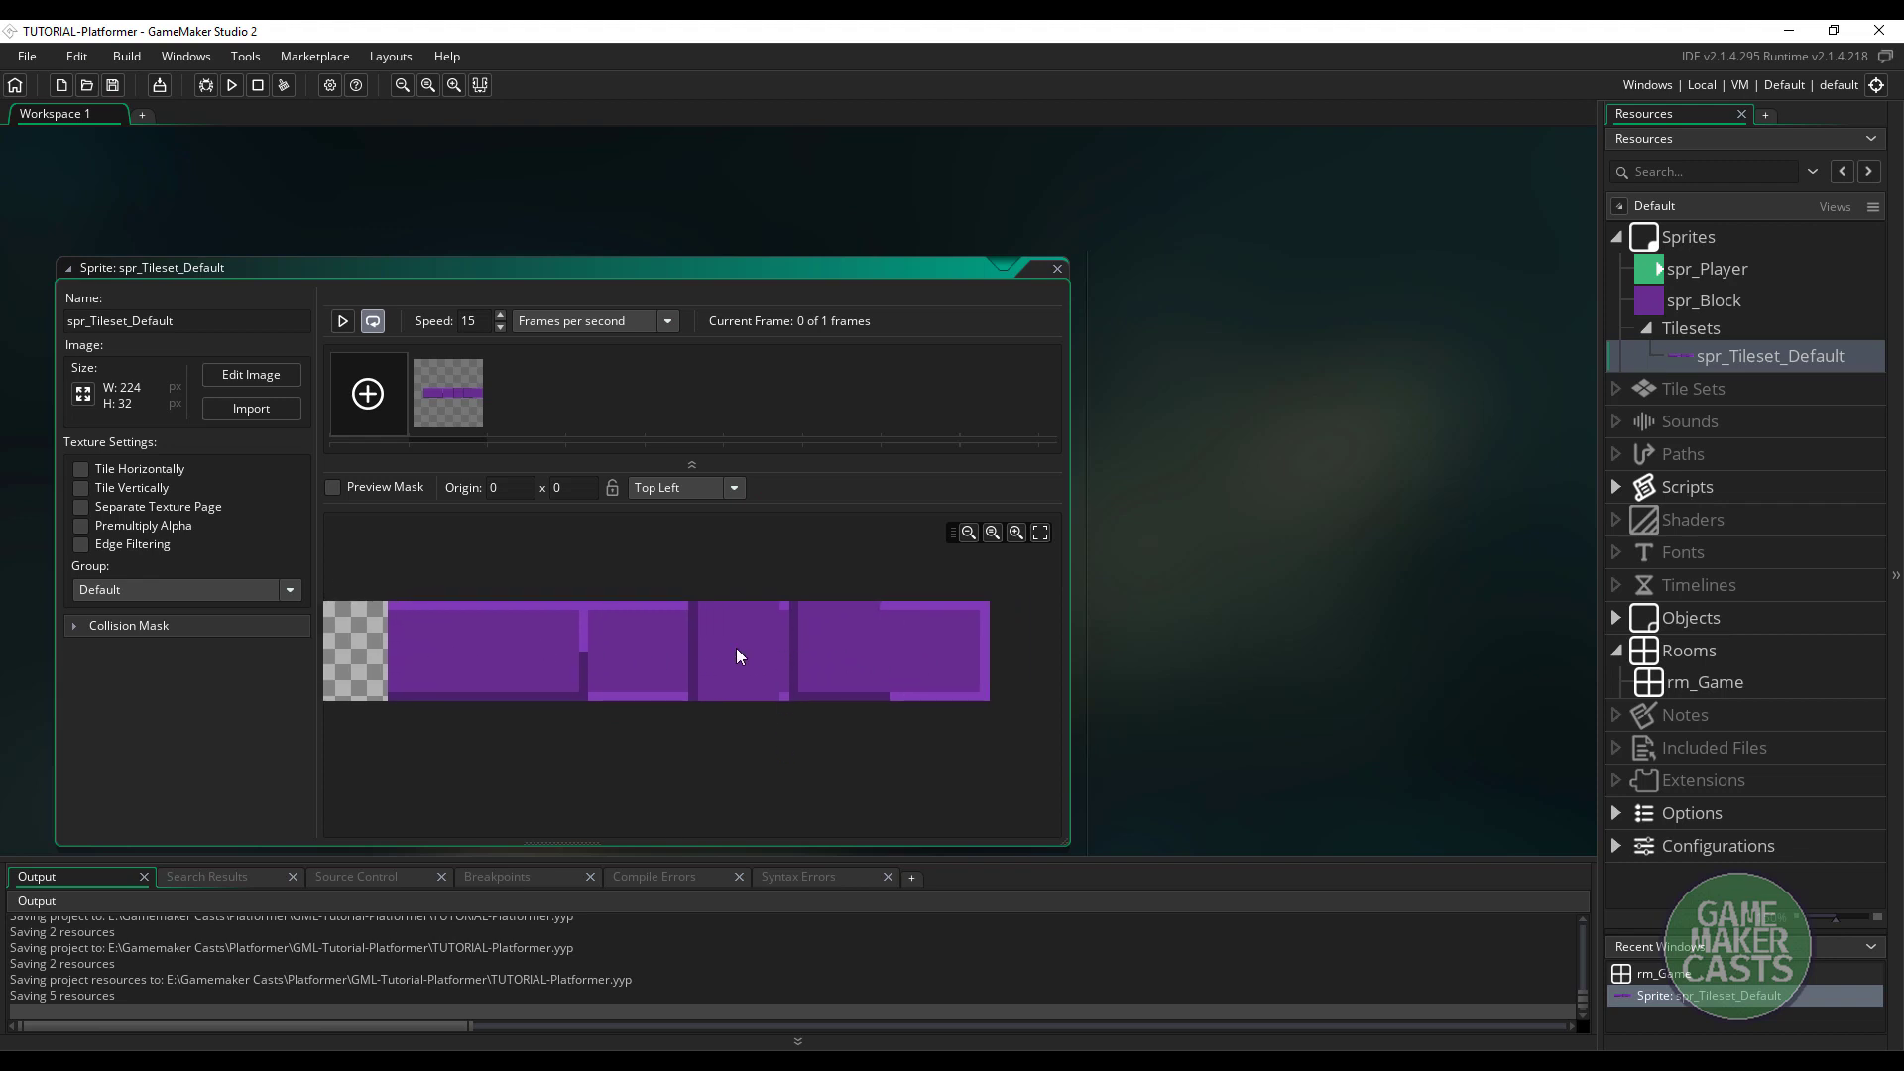
pyautogui.moveTo(664, 651); pyautogui.dragTo(720, 651, button='middle')
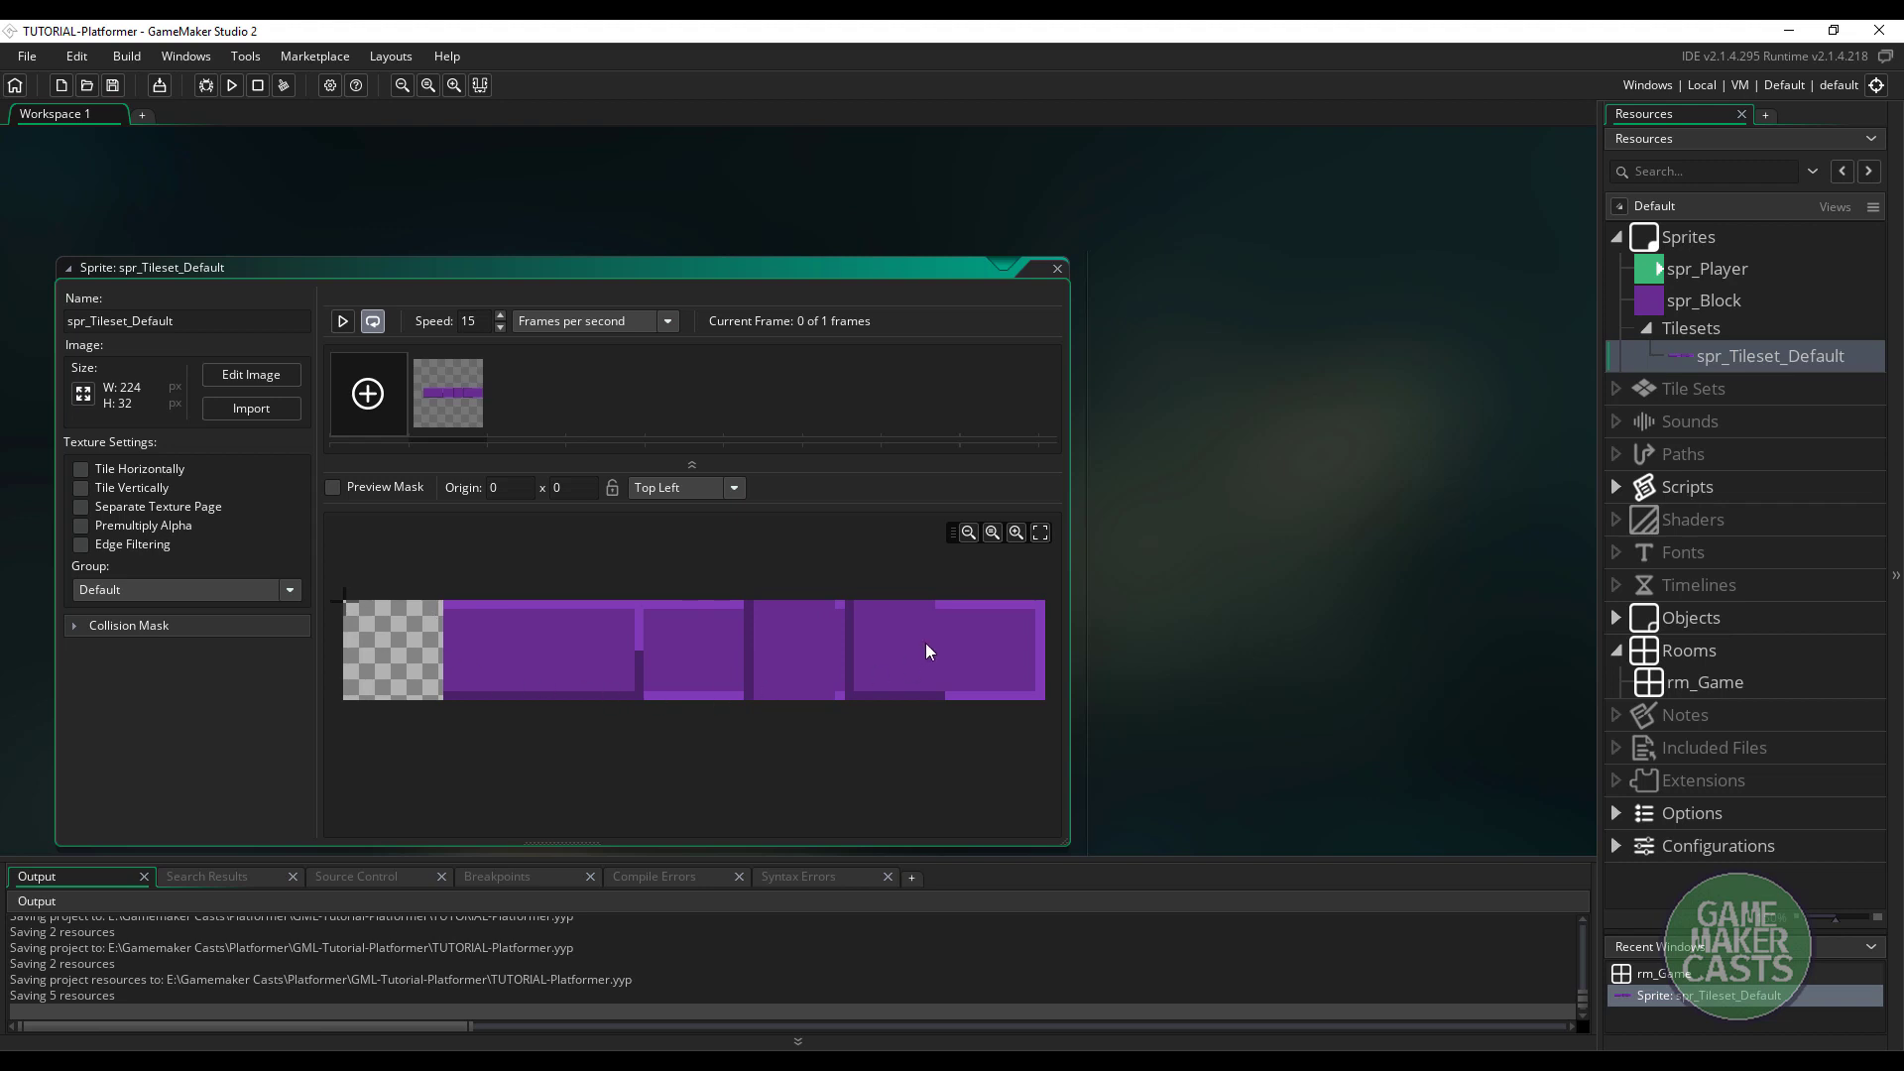
pyautogui.moveTo(926, 644); pyautogui.dragTo(875, 639, button='middle')
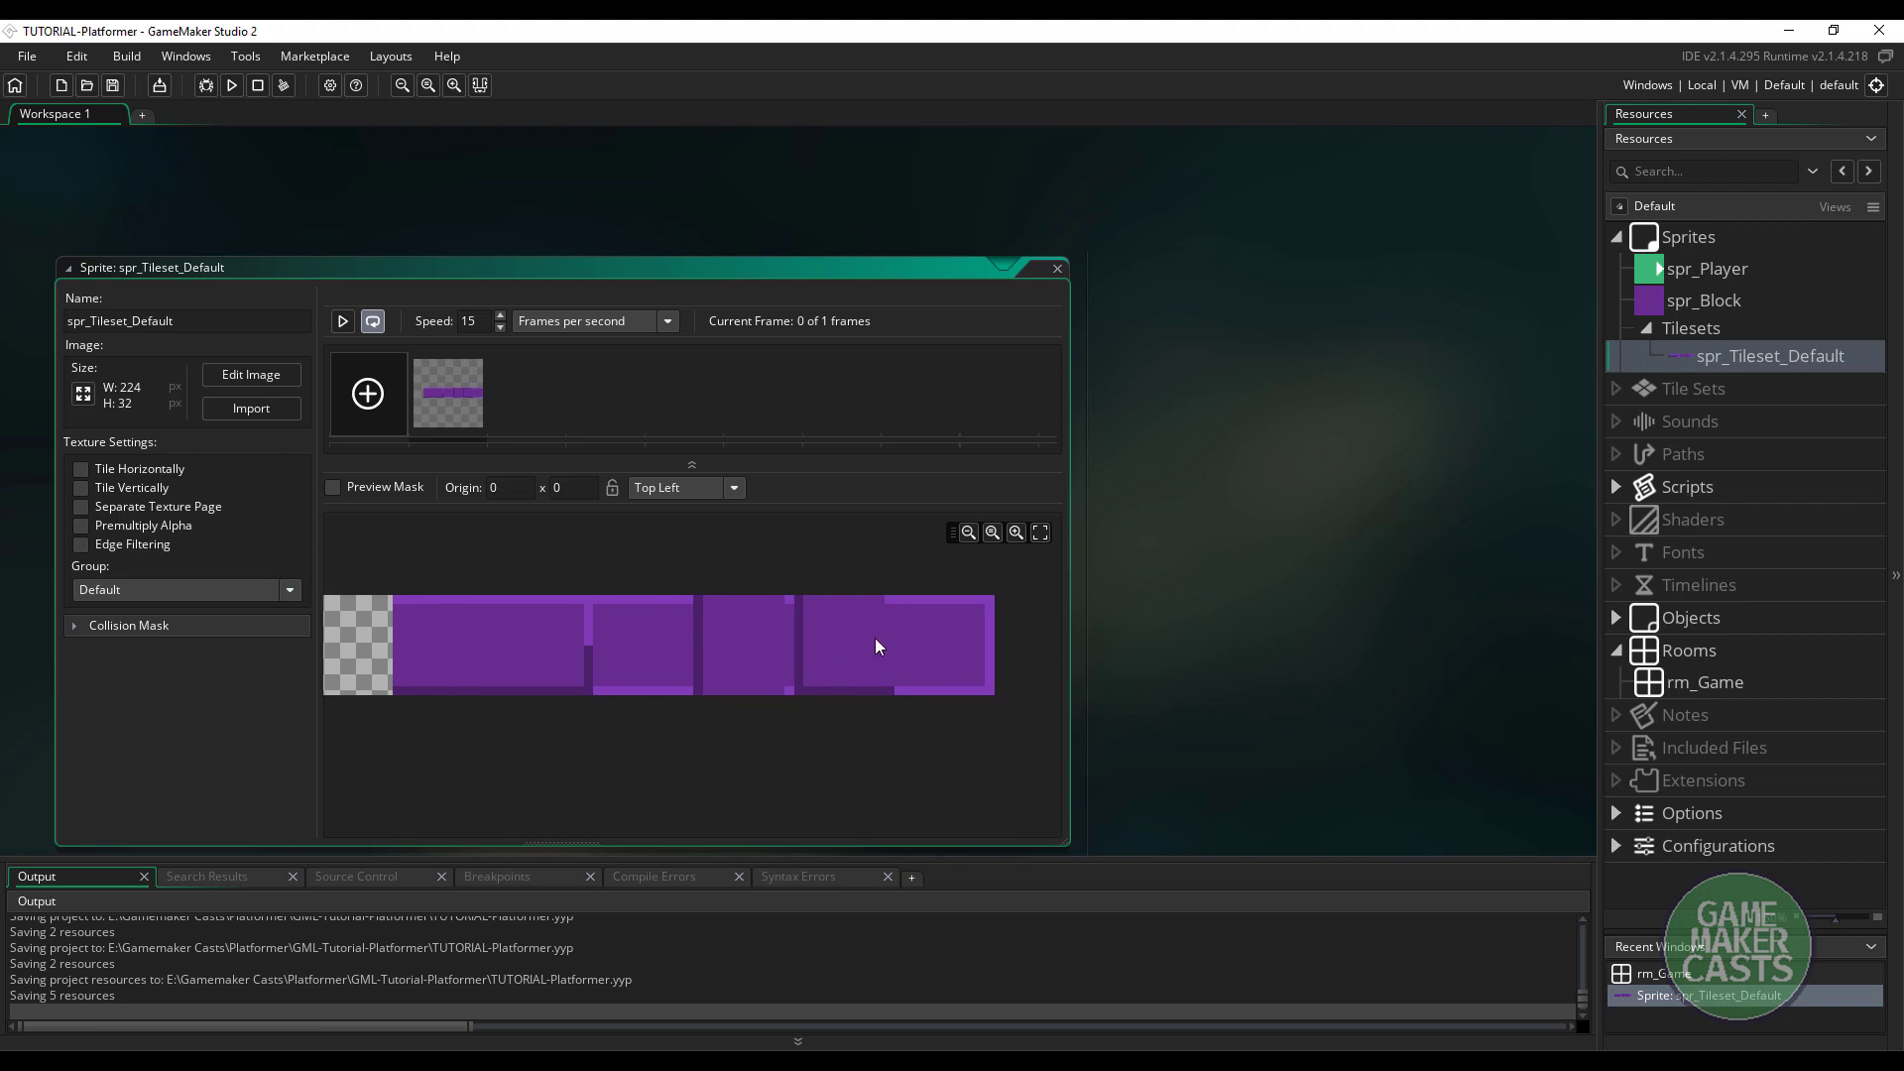
pyautogui.click(1057, 266)
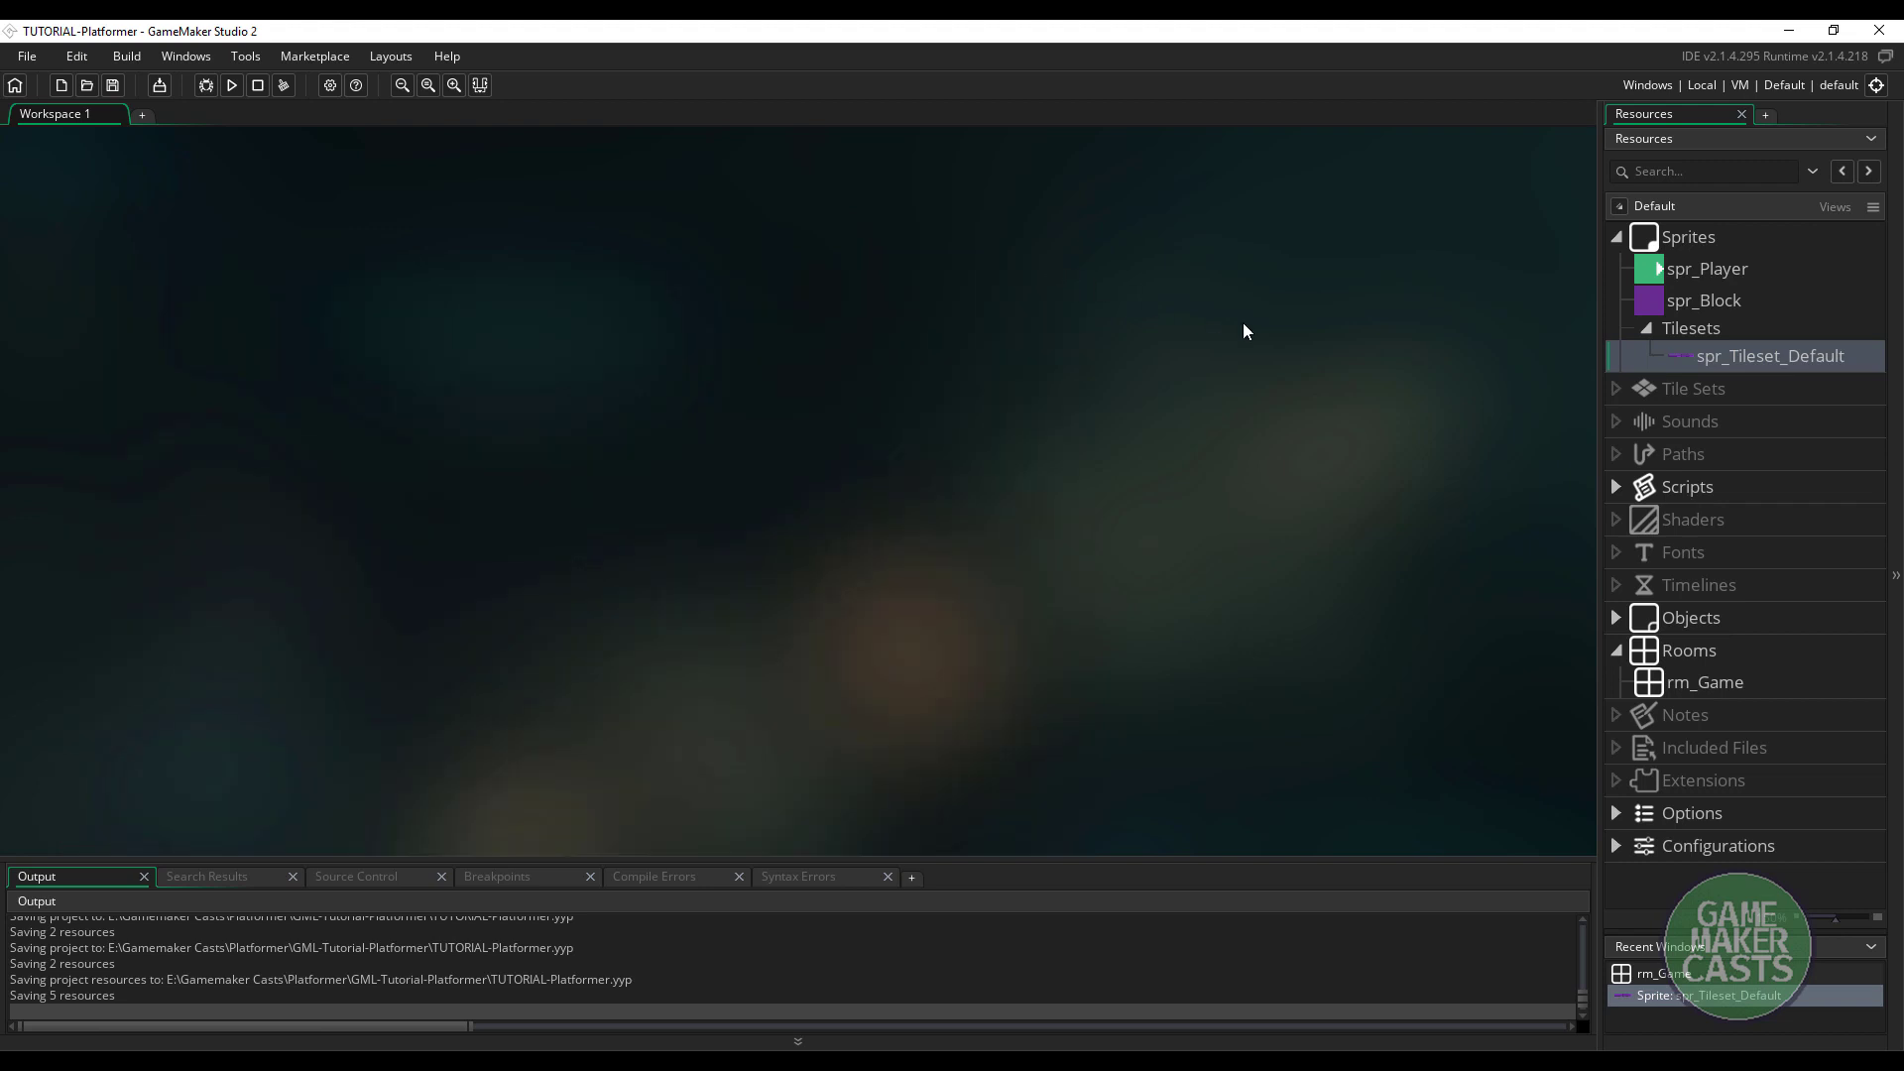
# Create a new tile set named ts_Default under Tile Sets
pyautogui.rightClick(1693, 387)
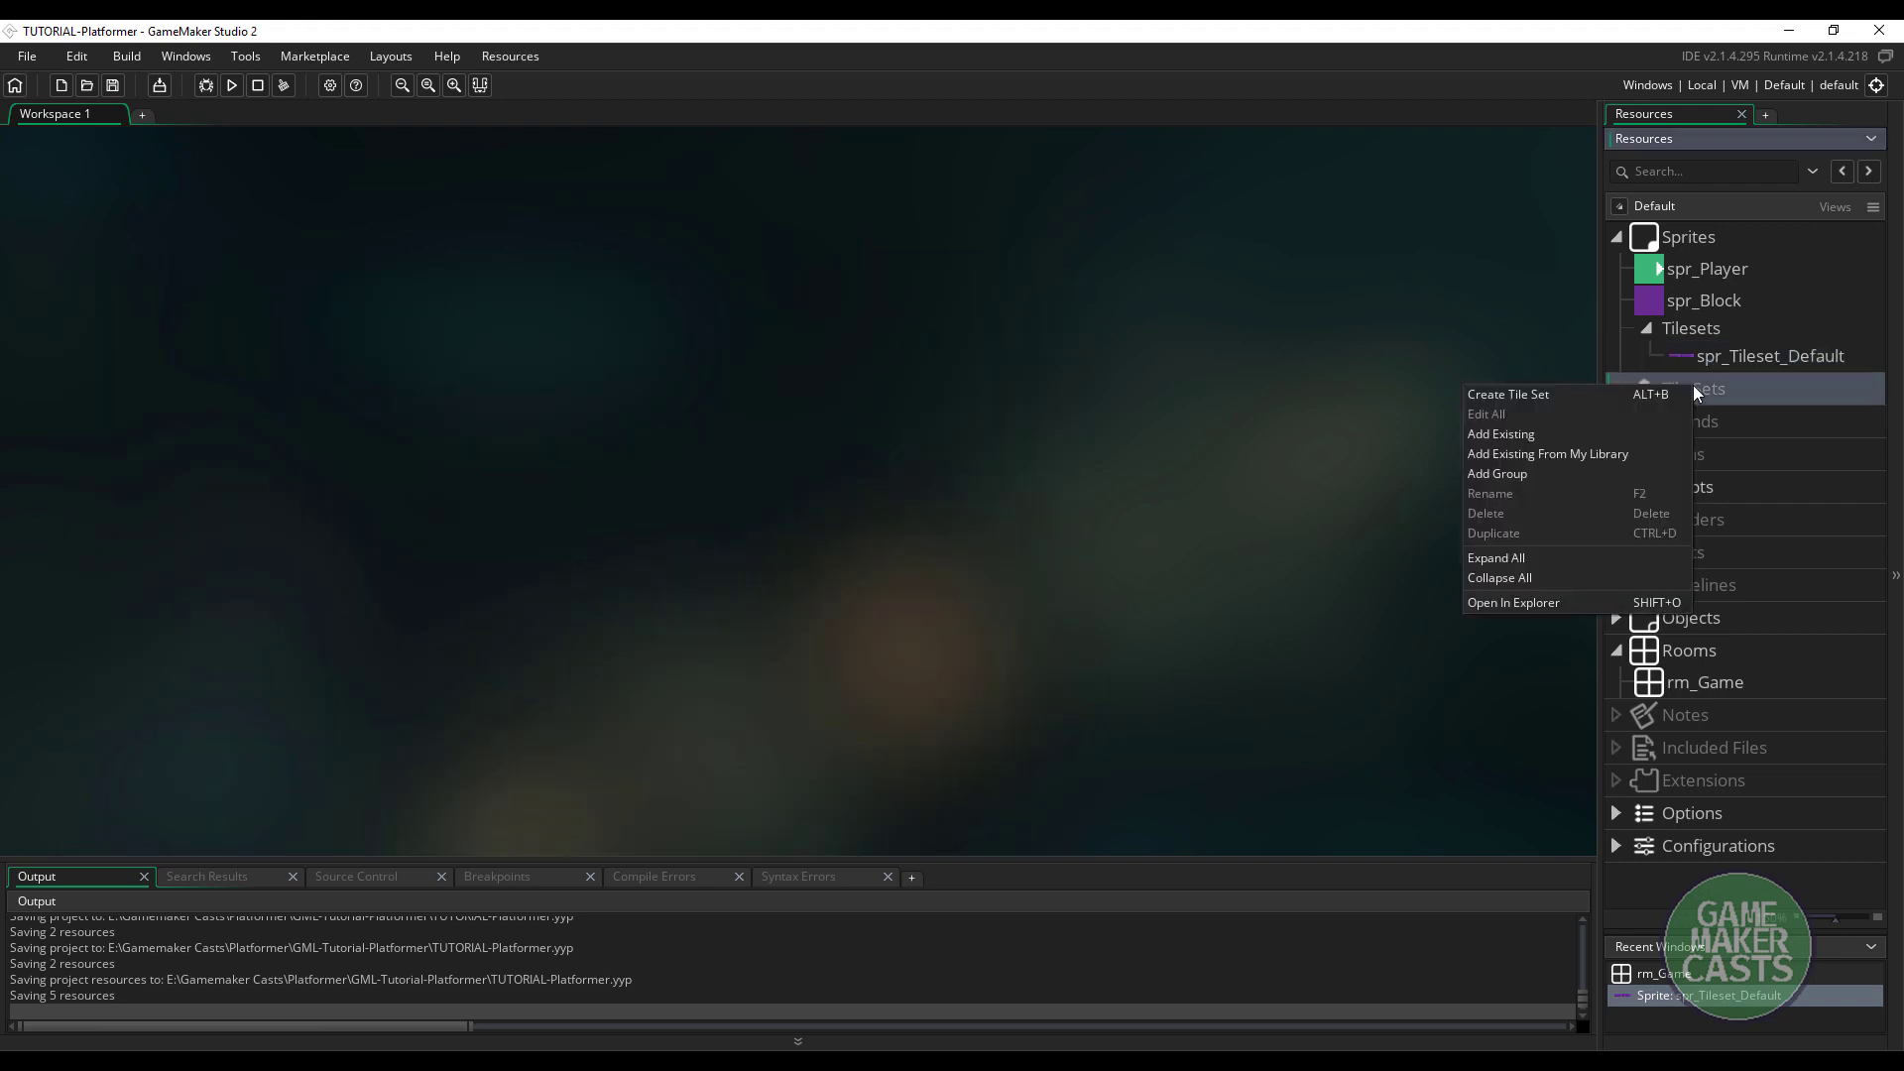
pyautogui.click(1580, 396)
pyautogui.write('ts_')
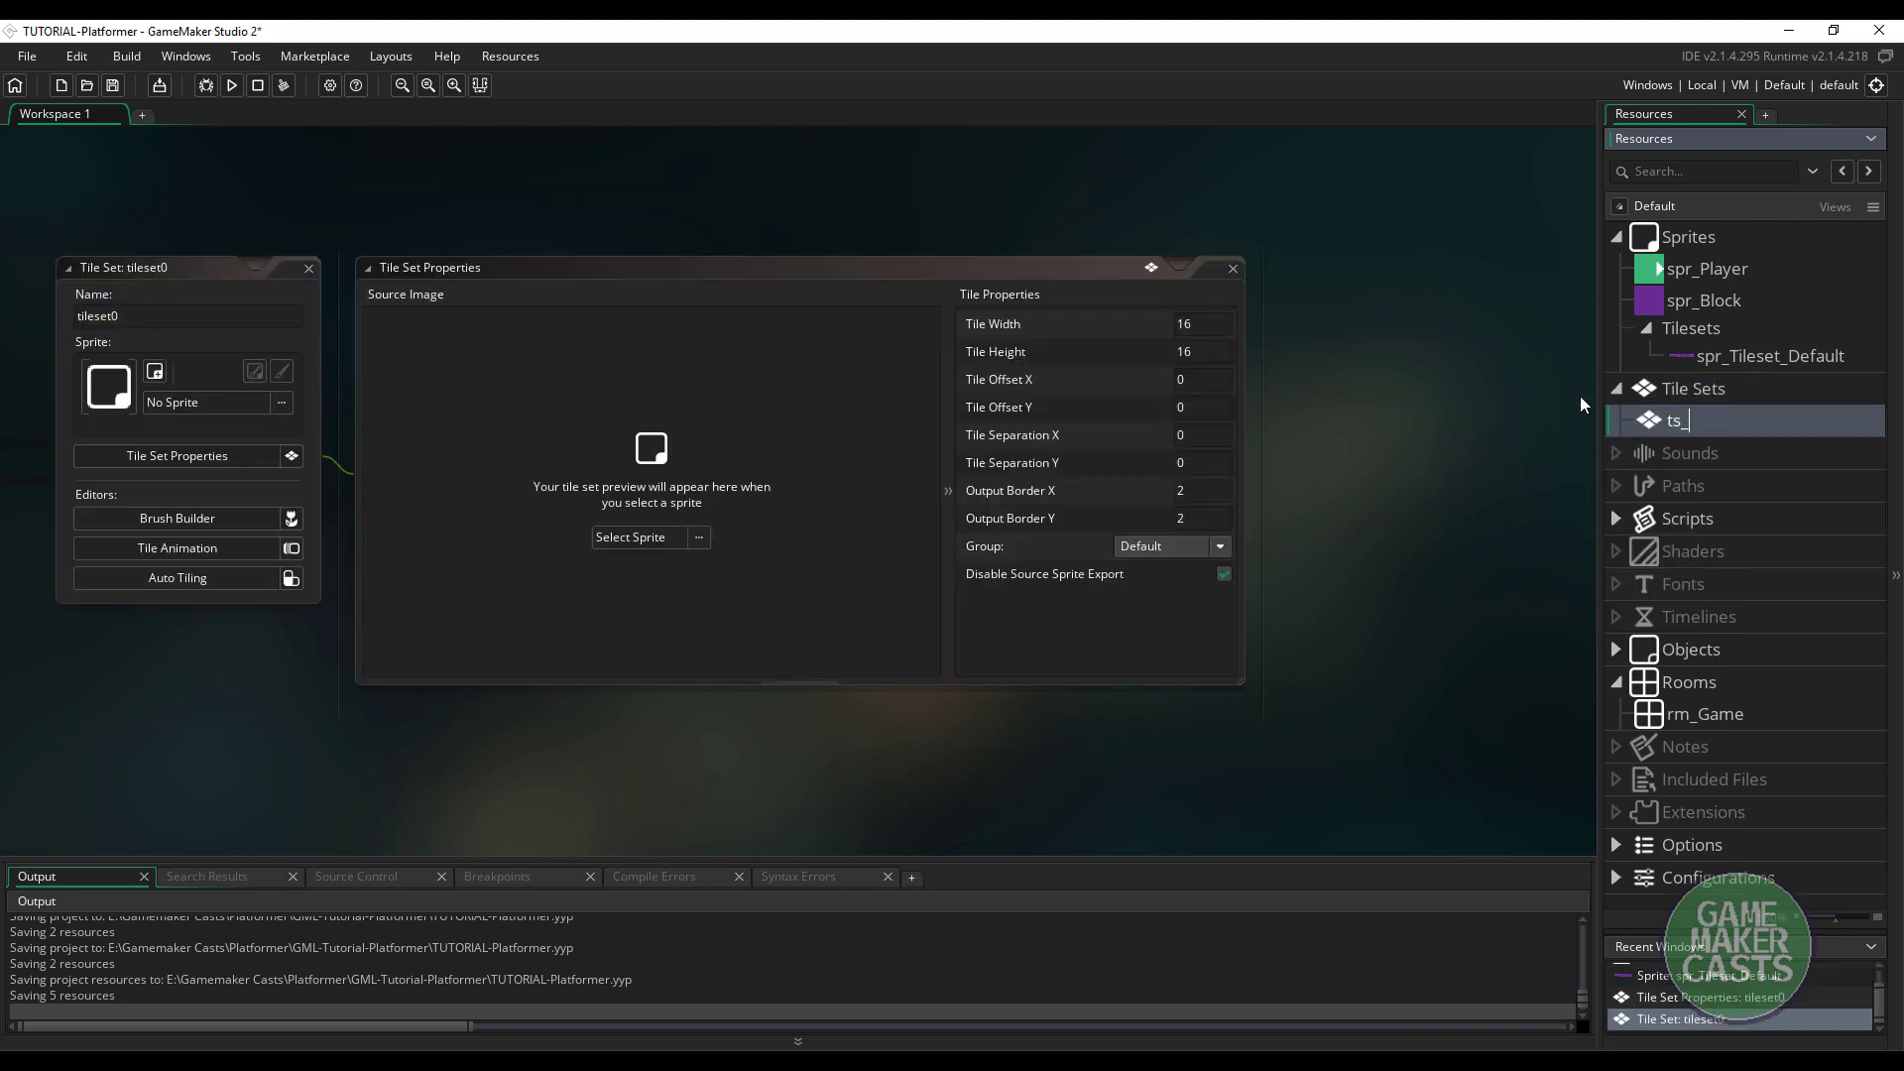
pyautogui.write('Default')
pyautogui.press('Return')
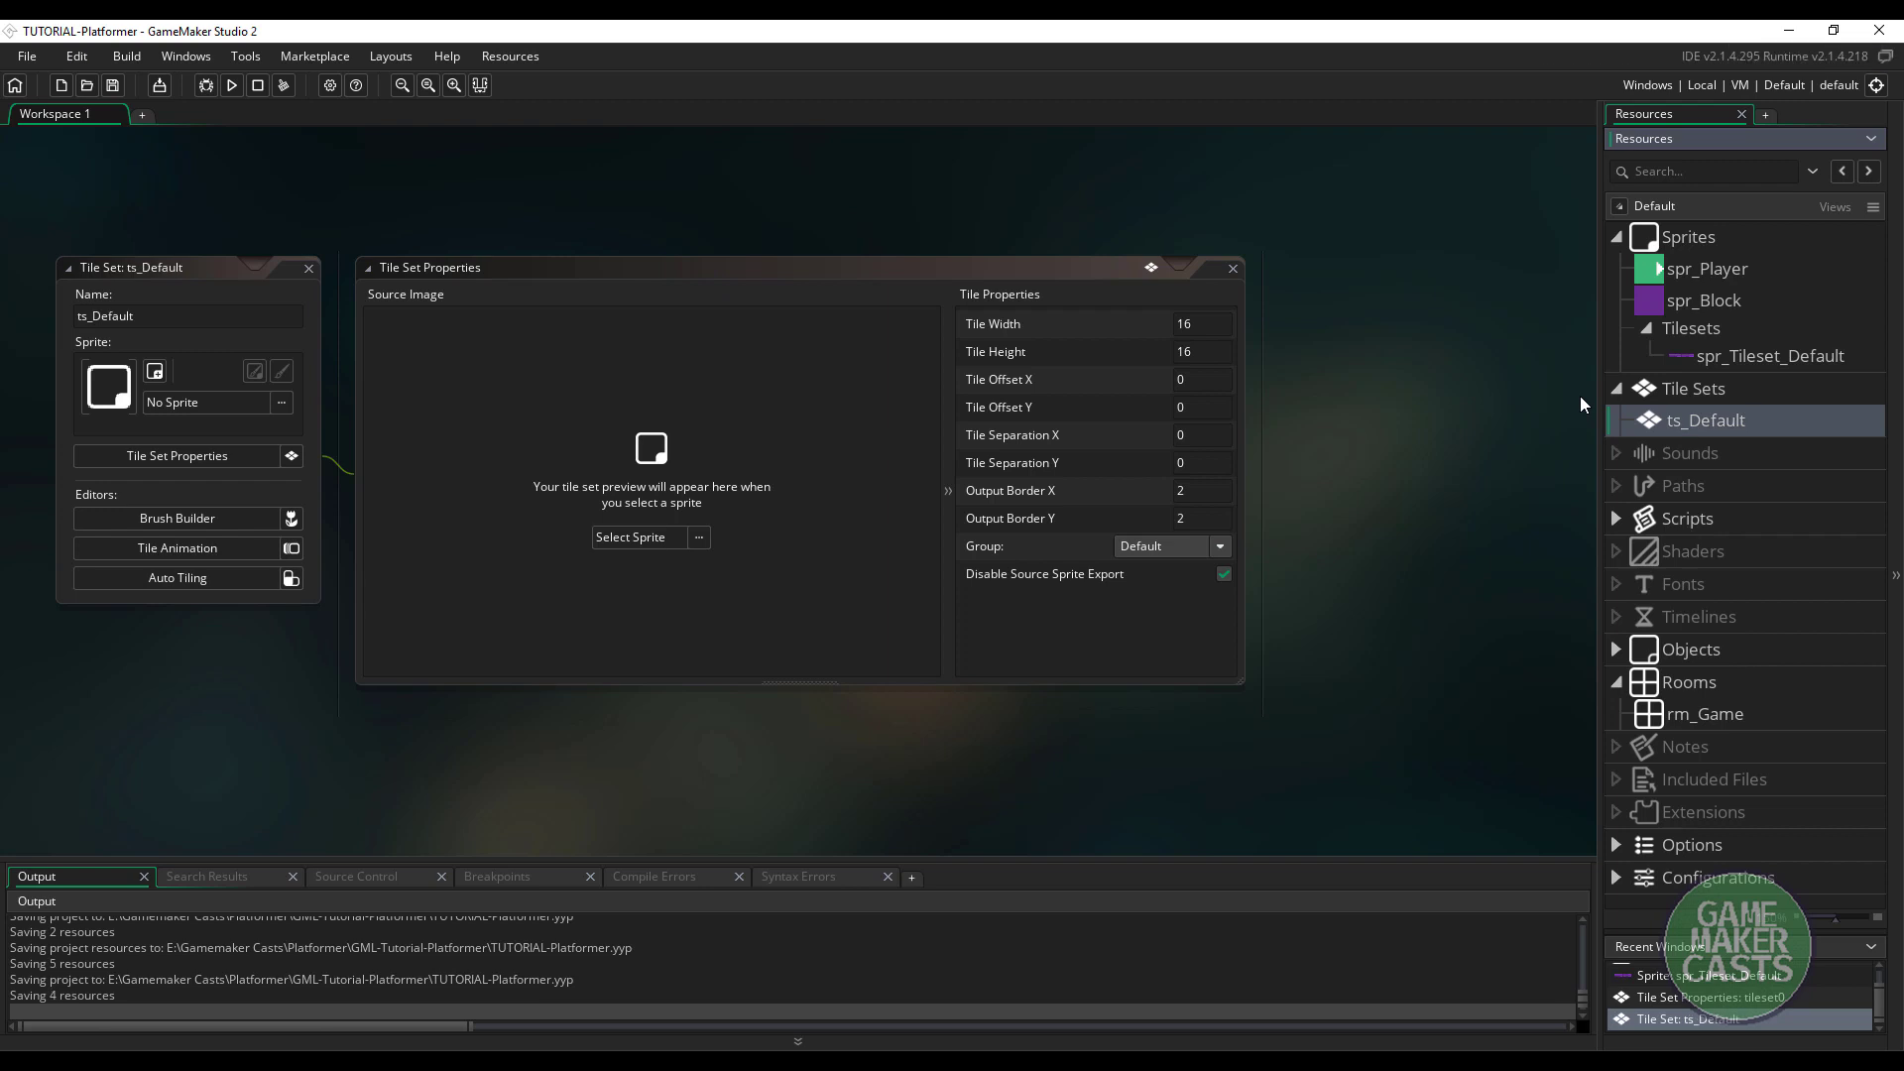
# Assign spr_Tileset_Default from the Tilesets folder as the tile set's sprite
pyautogui.click(670, 539)
pyautogui.doubleClick(1028, 598)
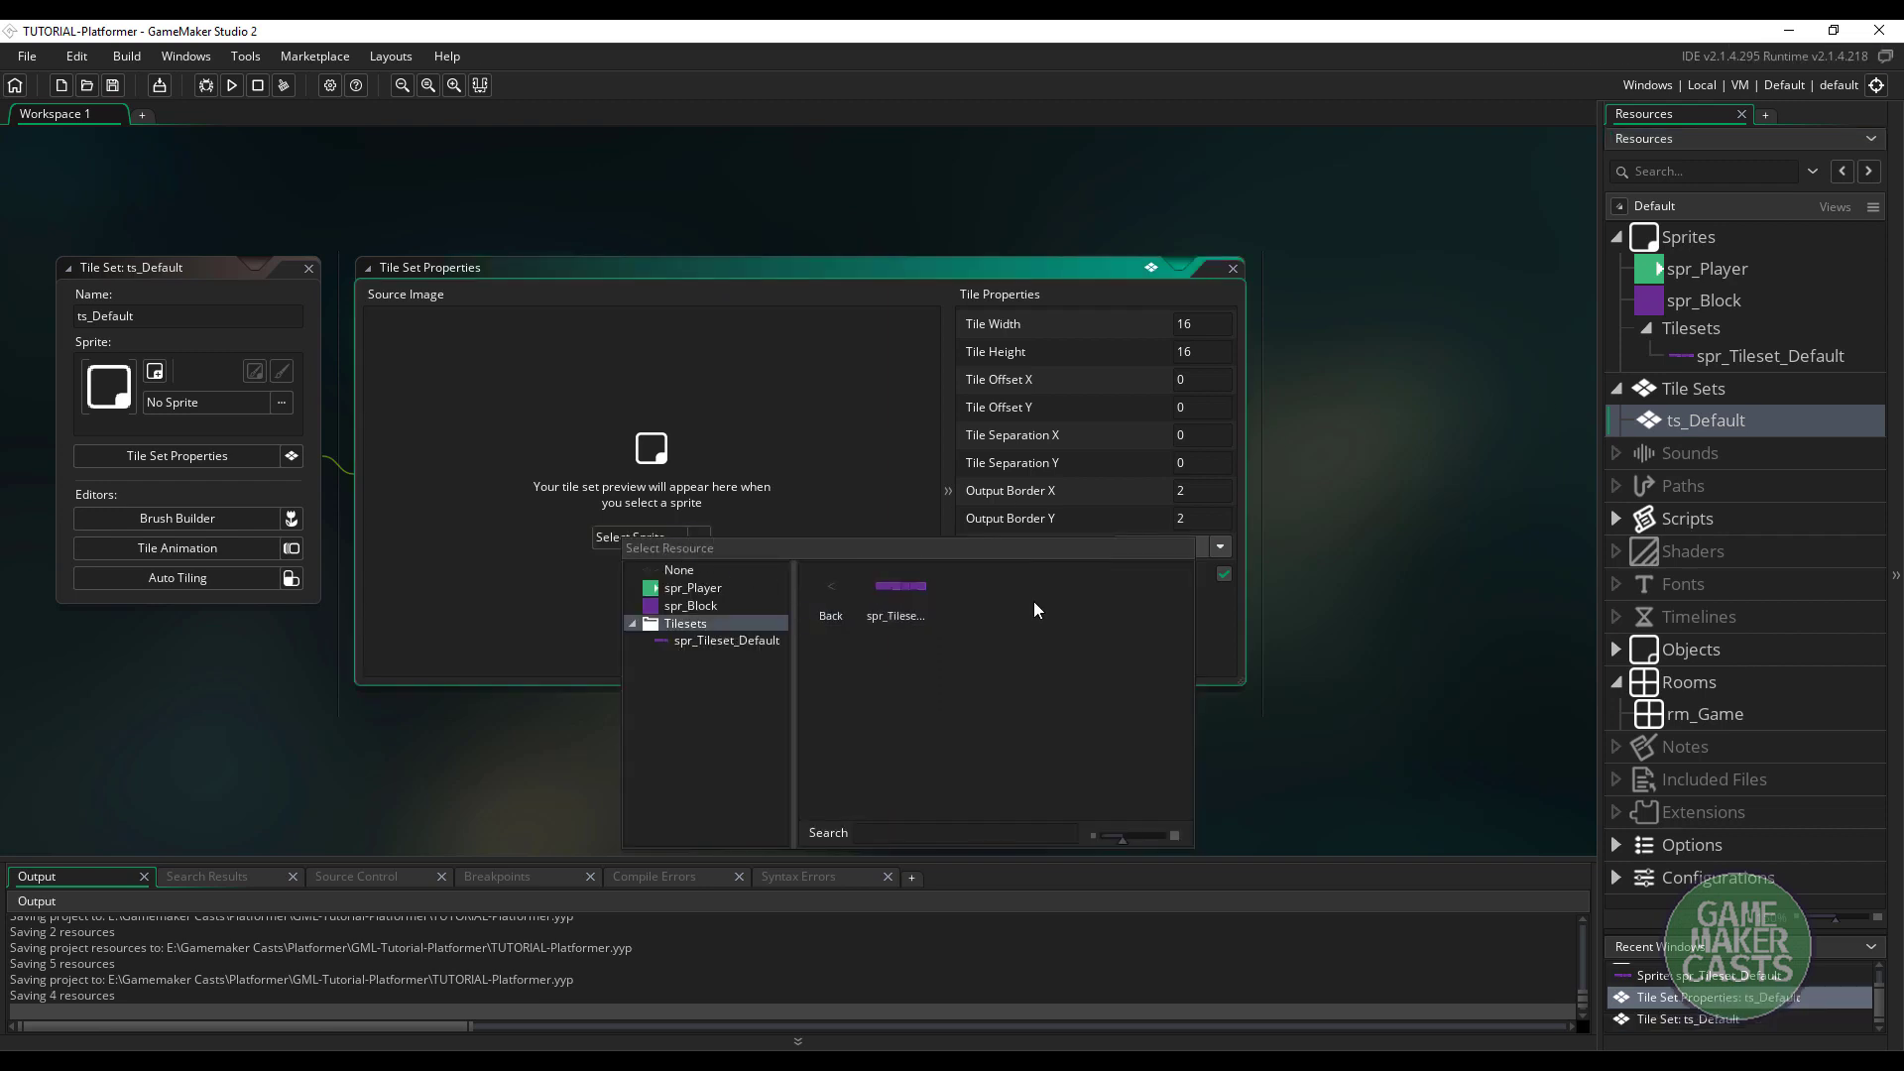
pyautogui.click(902, 599)
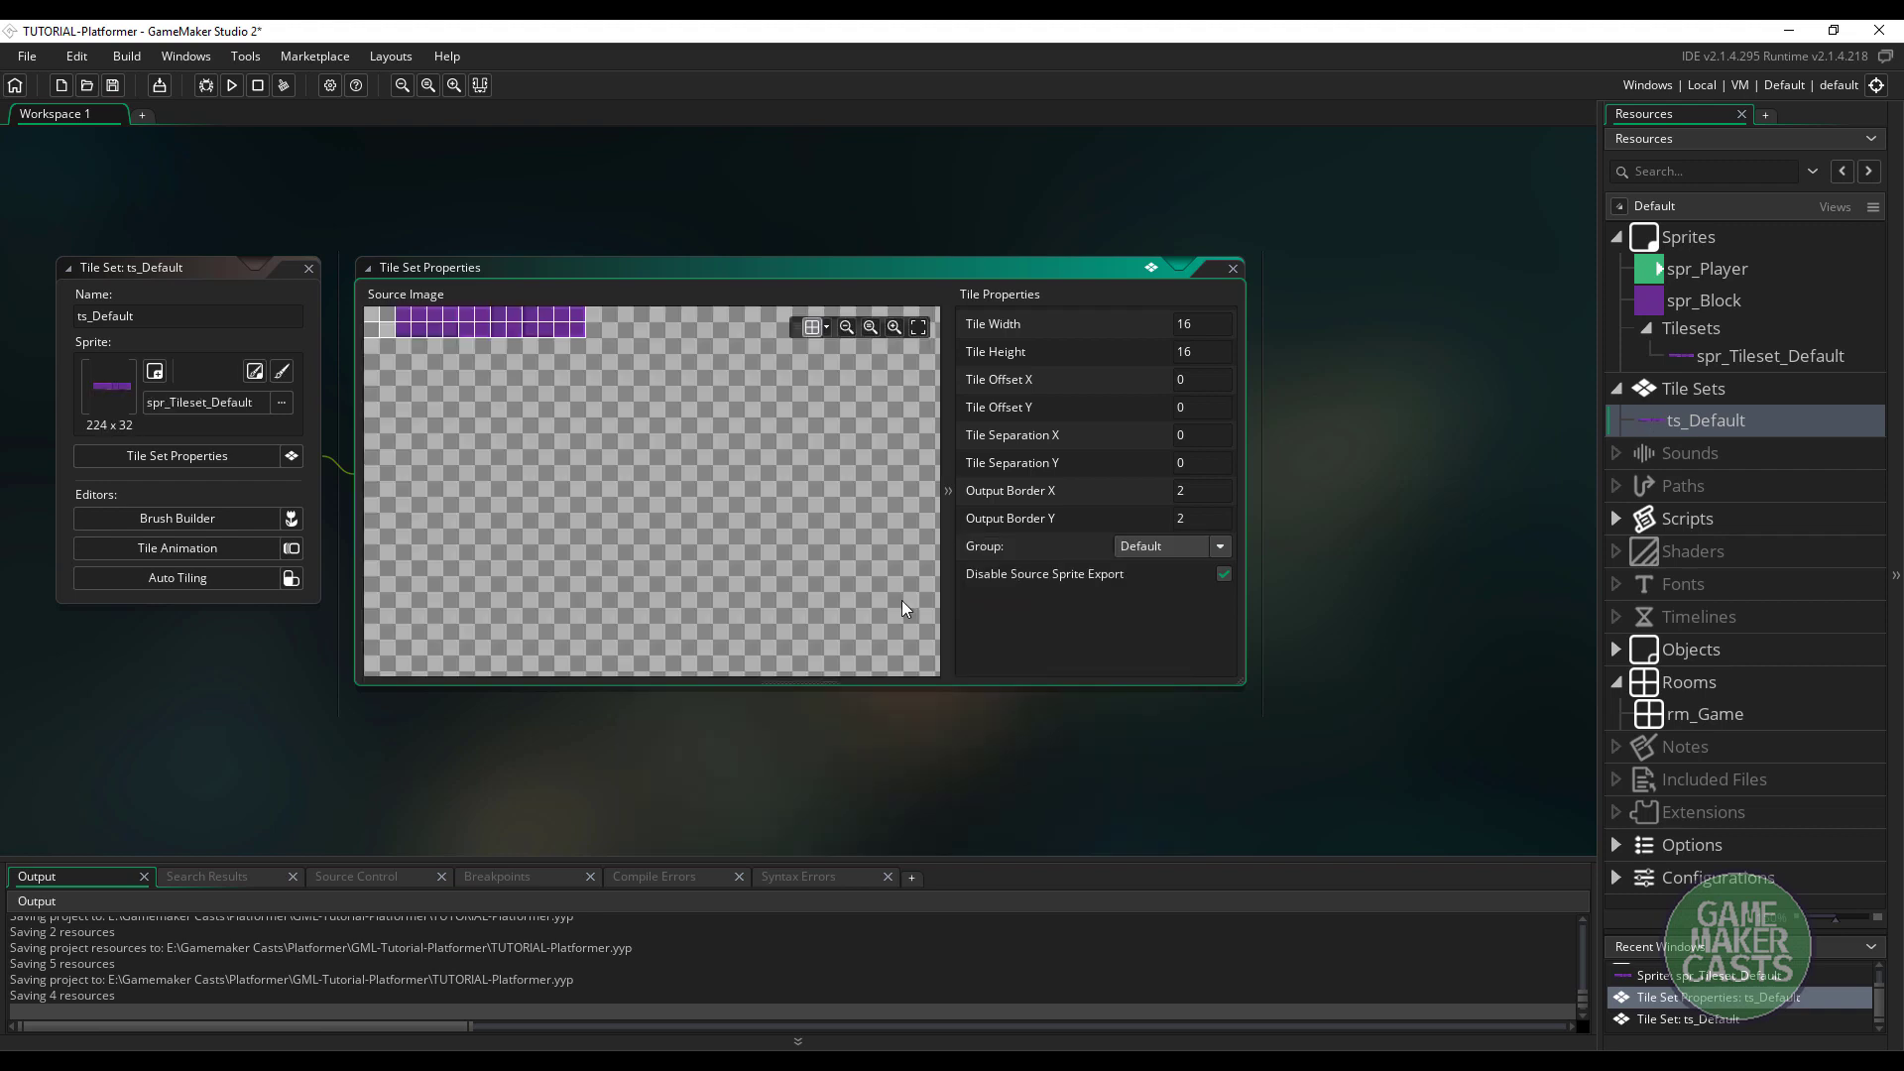
pyautogui.keyDown('ctrl'); pyautogui.scroll(3, 437, 359); pyautogui.keyUp('ctrl')
pyautogui.moveTo(436, 359); pyautogui.dragTo(592, 526, button='middle')
pyautogui.keyDown('ctrl'); pyautogui.scroll(1, 583, 568); pyautogui.keyUp('ctrl')
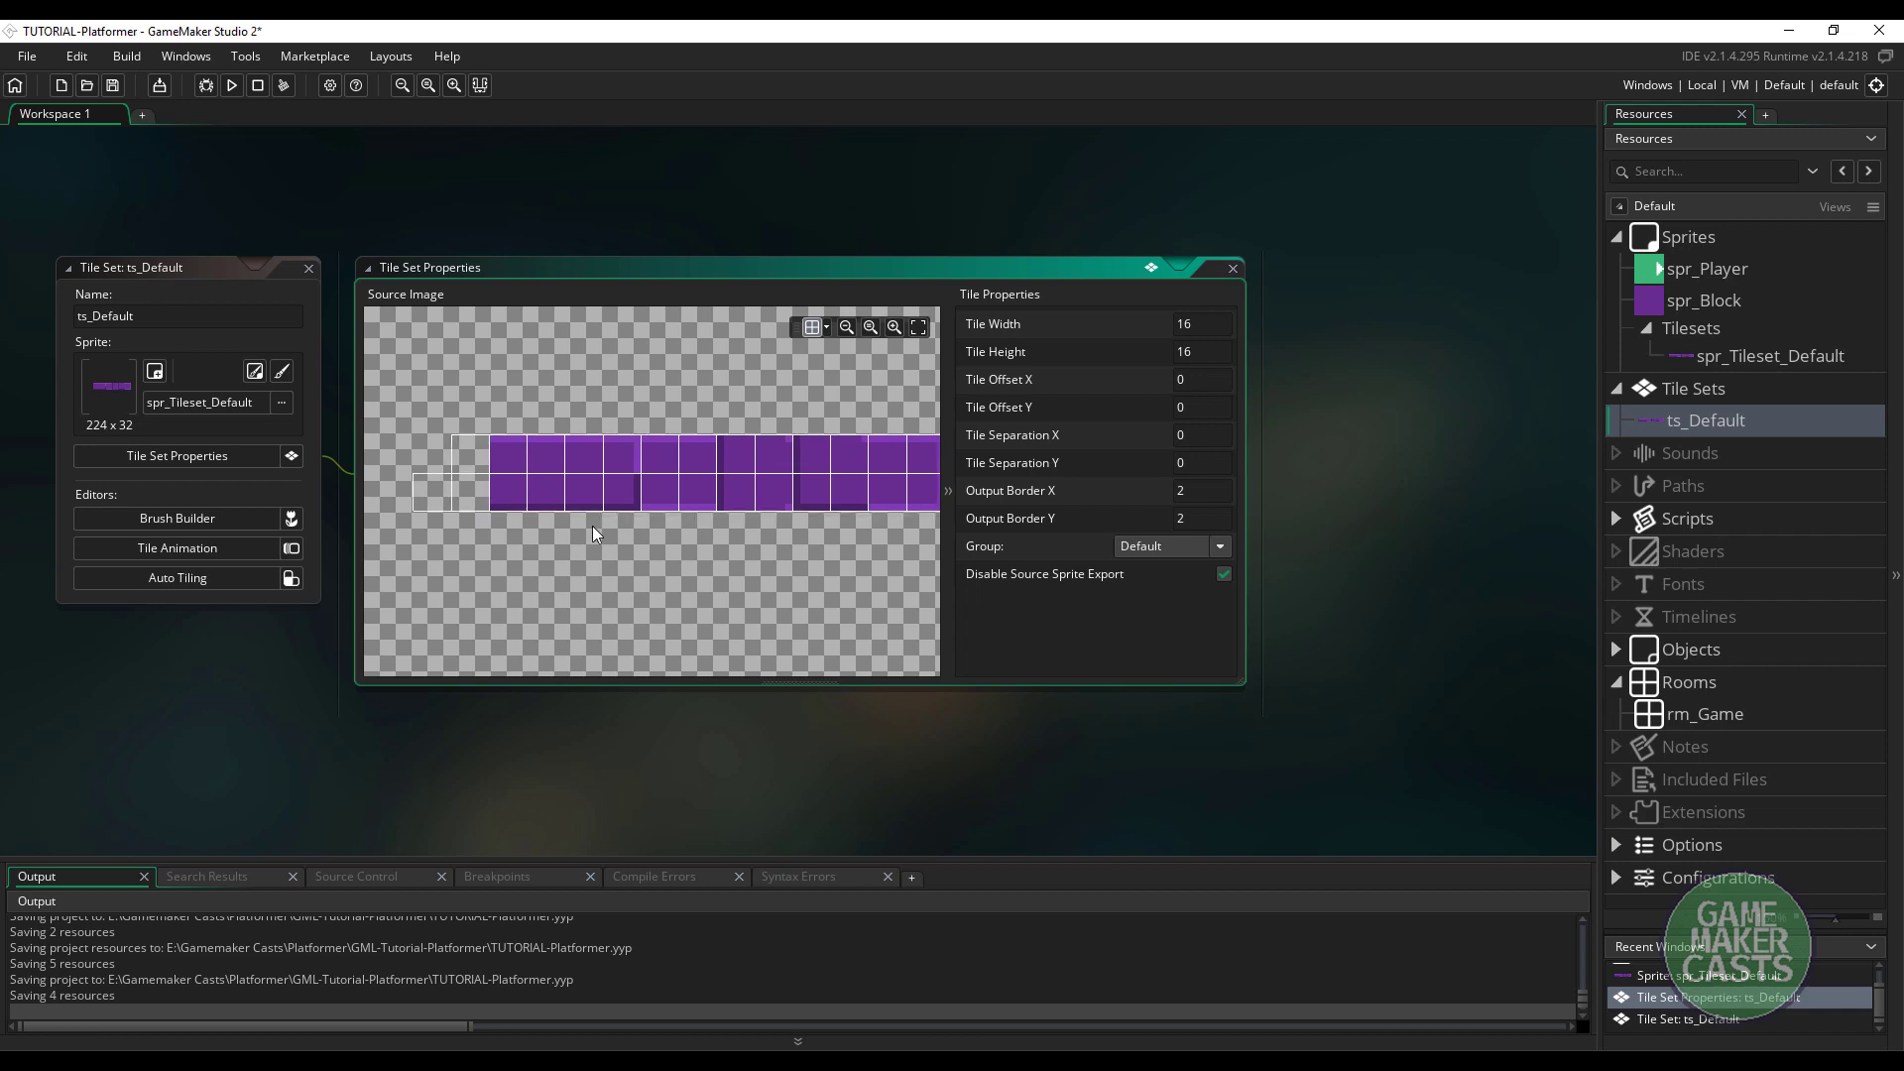
# Set the tile width and tile height to 32
pyautogui.click(1205, 323)
pyautogui.write('32')
pyautogui.press('Tab')
pyautogui.write('32')
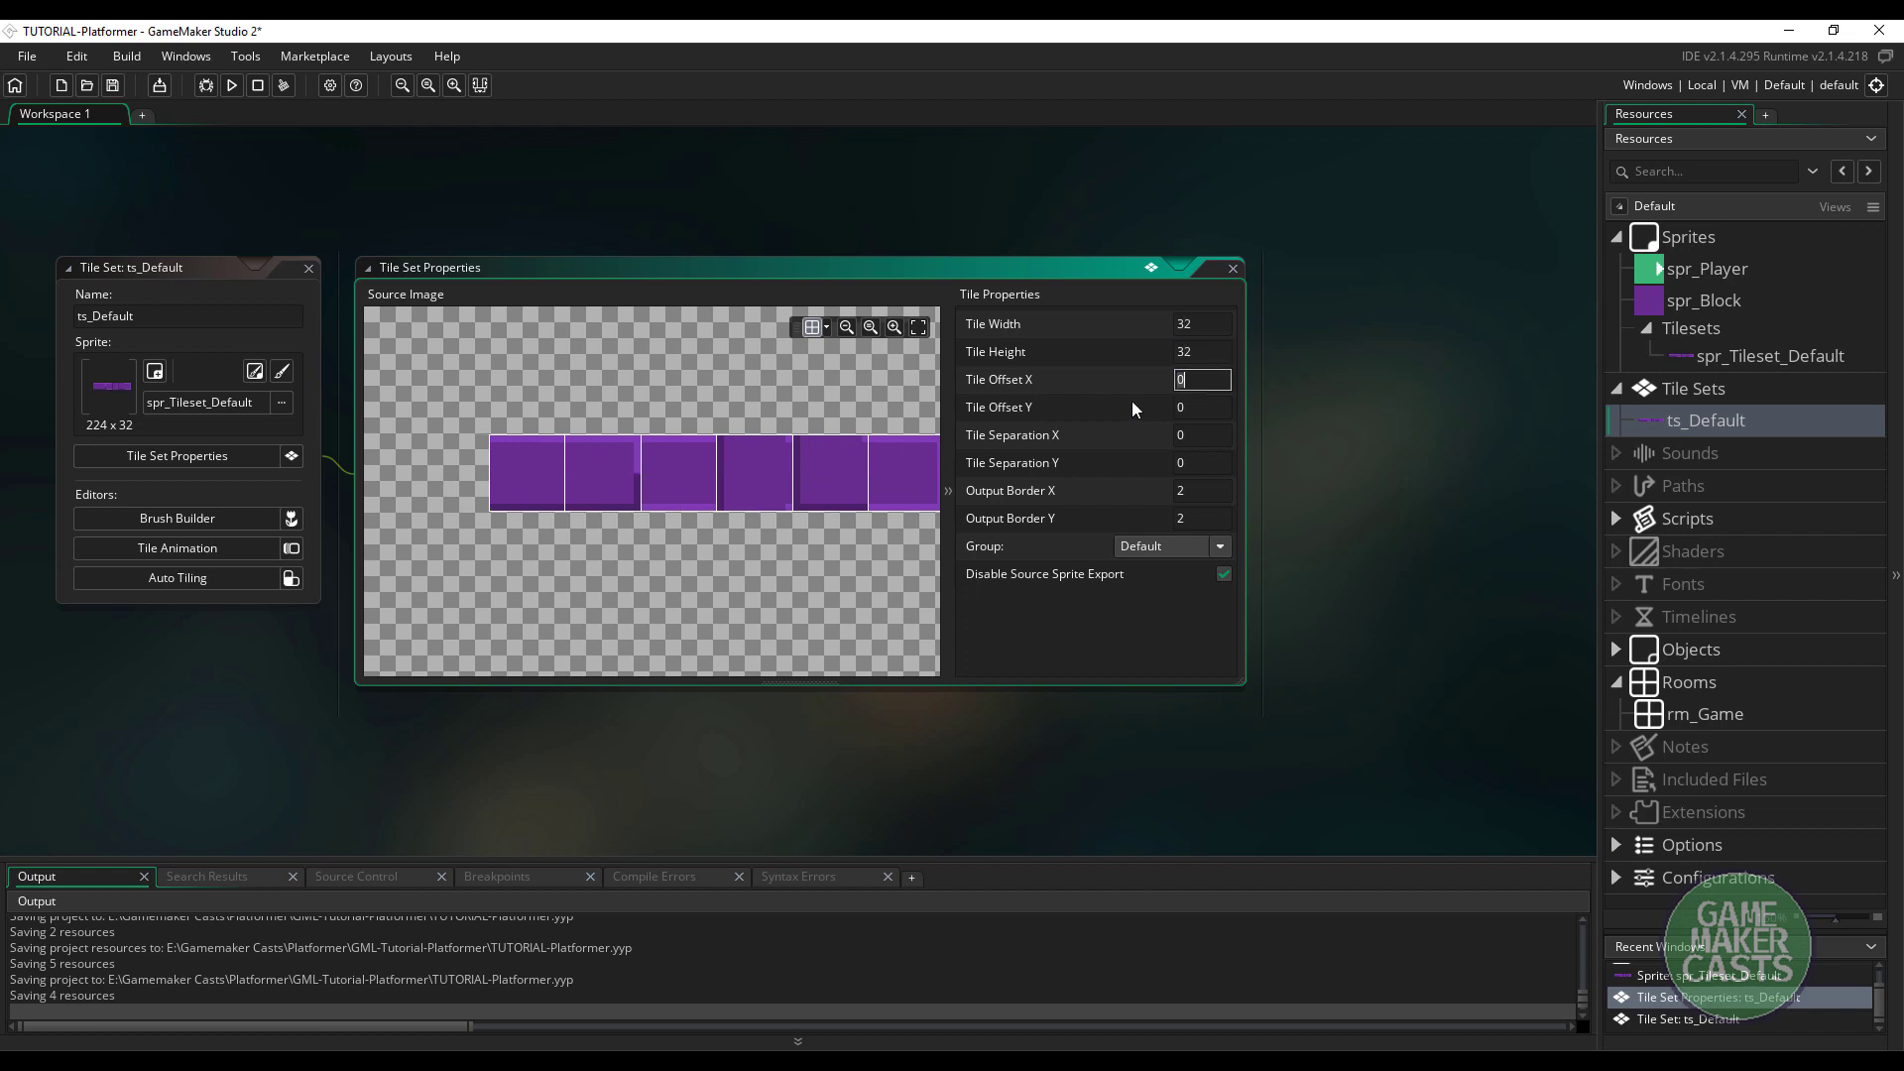
pyautogui.press('Tab')
pyautogui.moveTo(752, 492)
pyautogui.mouseDown(button='middle')
pyautogui.moveTo(568, 469)
pyautogui.moveTo(735, 488)
pyautogui.moveTo(717, 491)
pyautogui.mouseUp(button='middle')
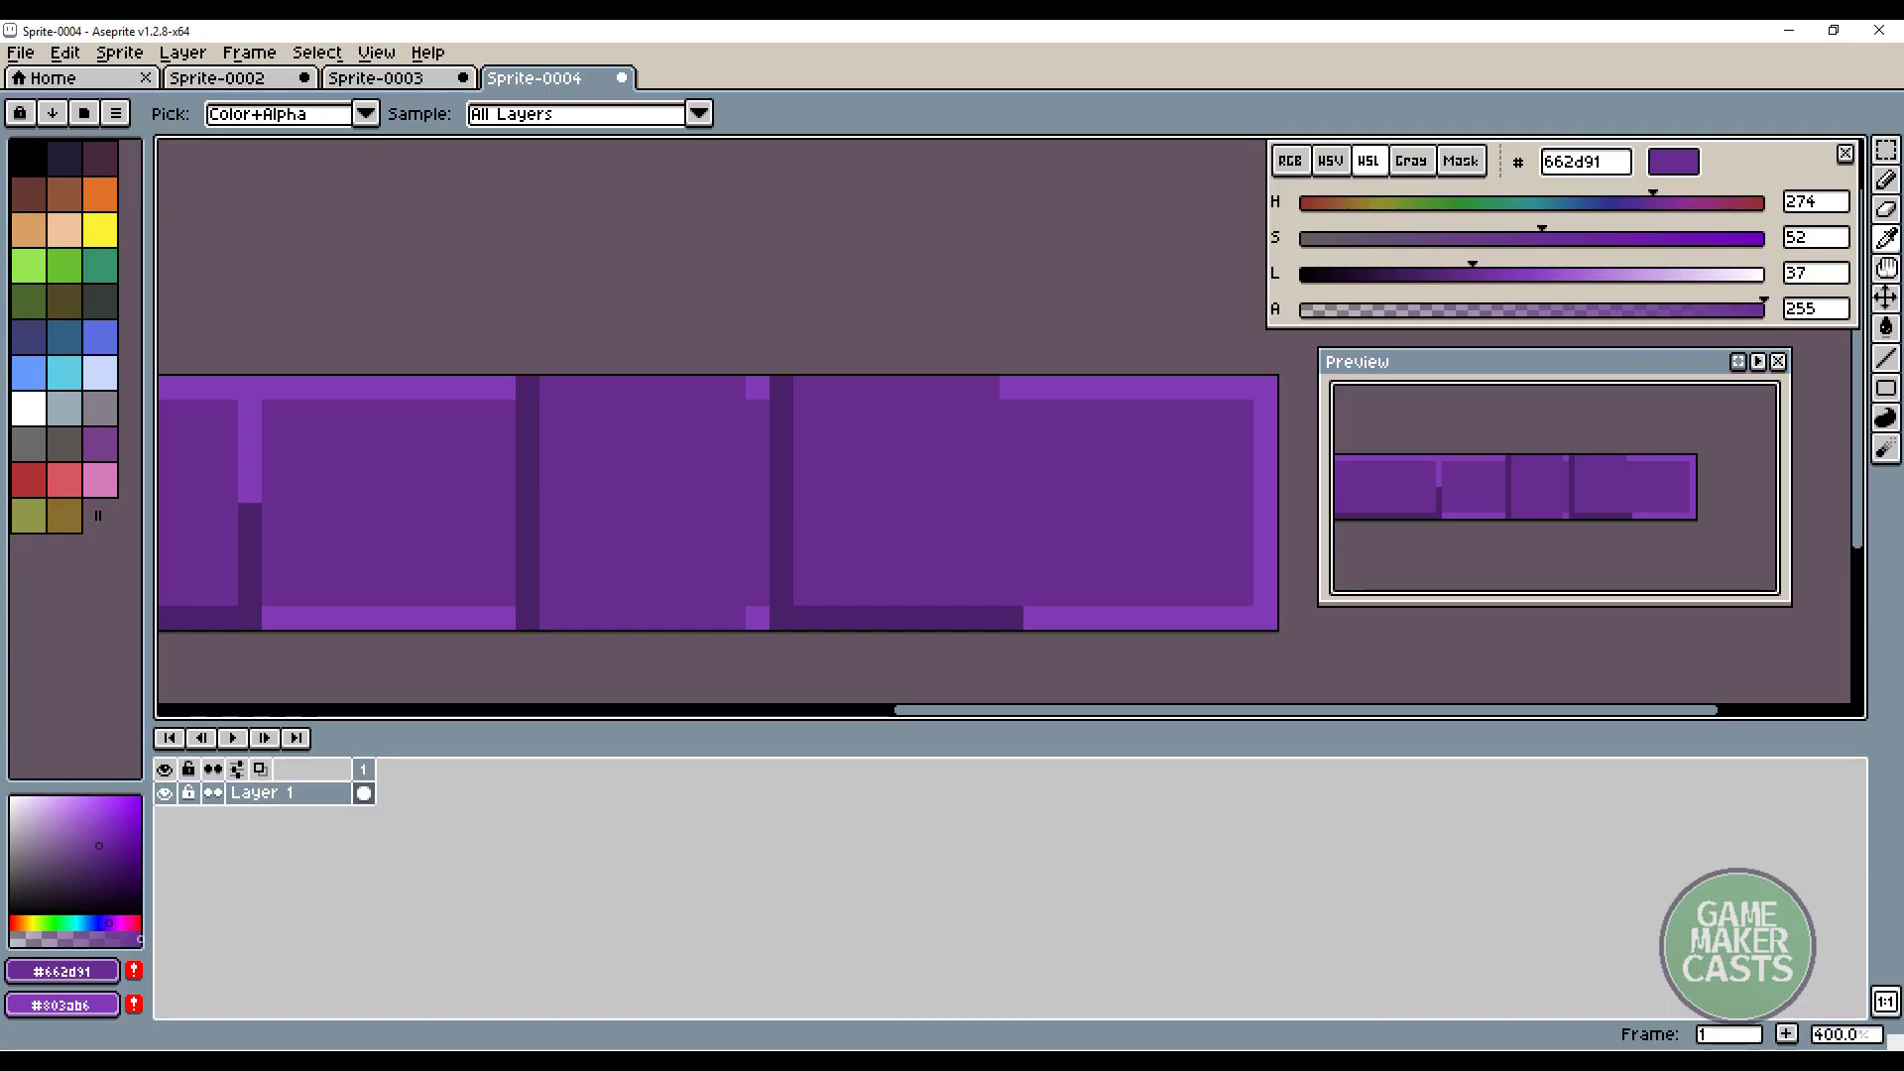
pyautogui.press('v')
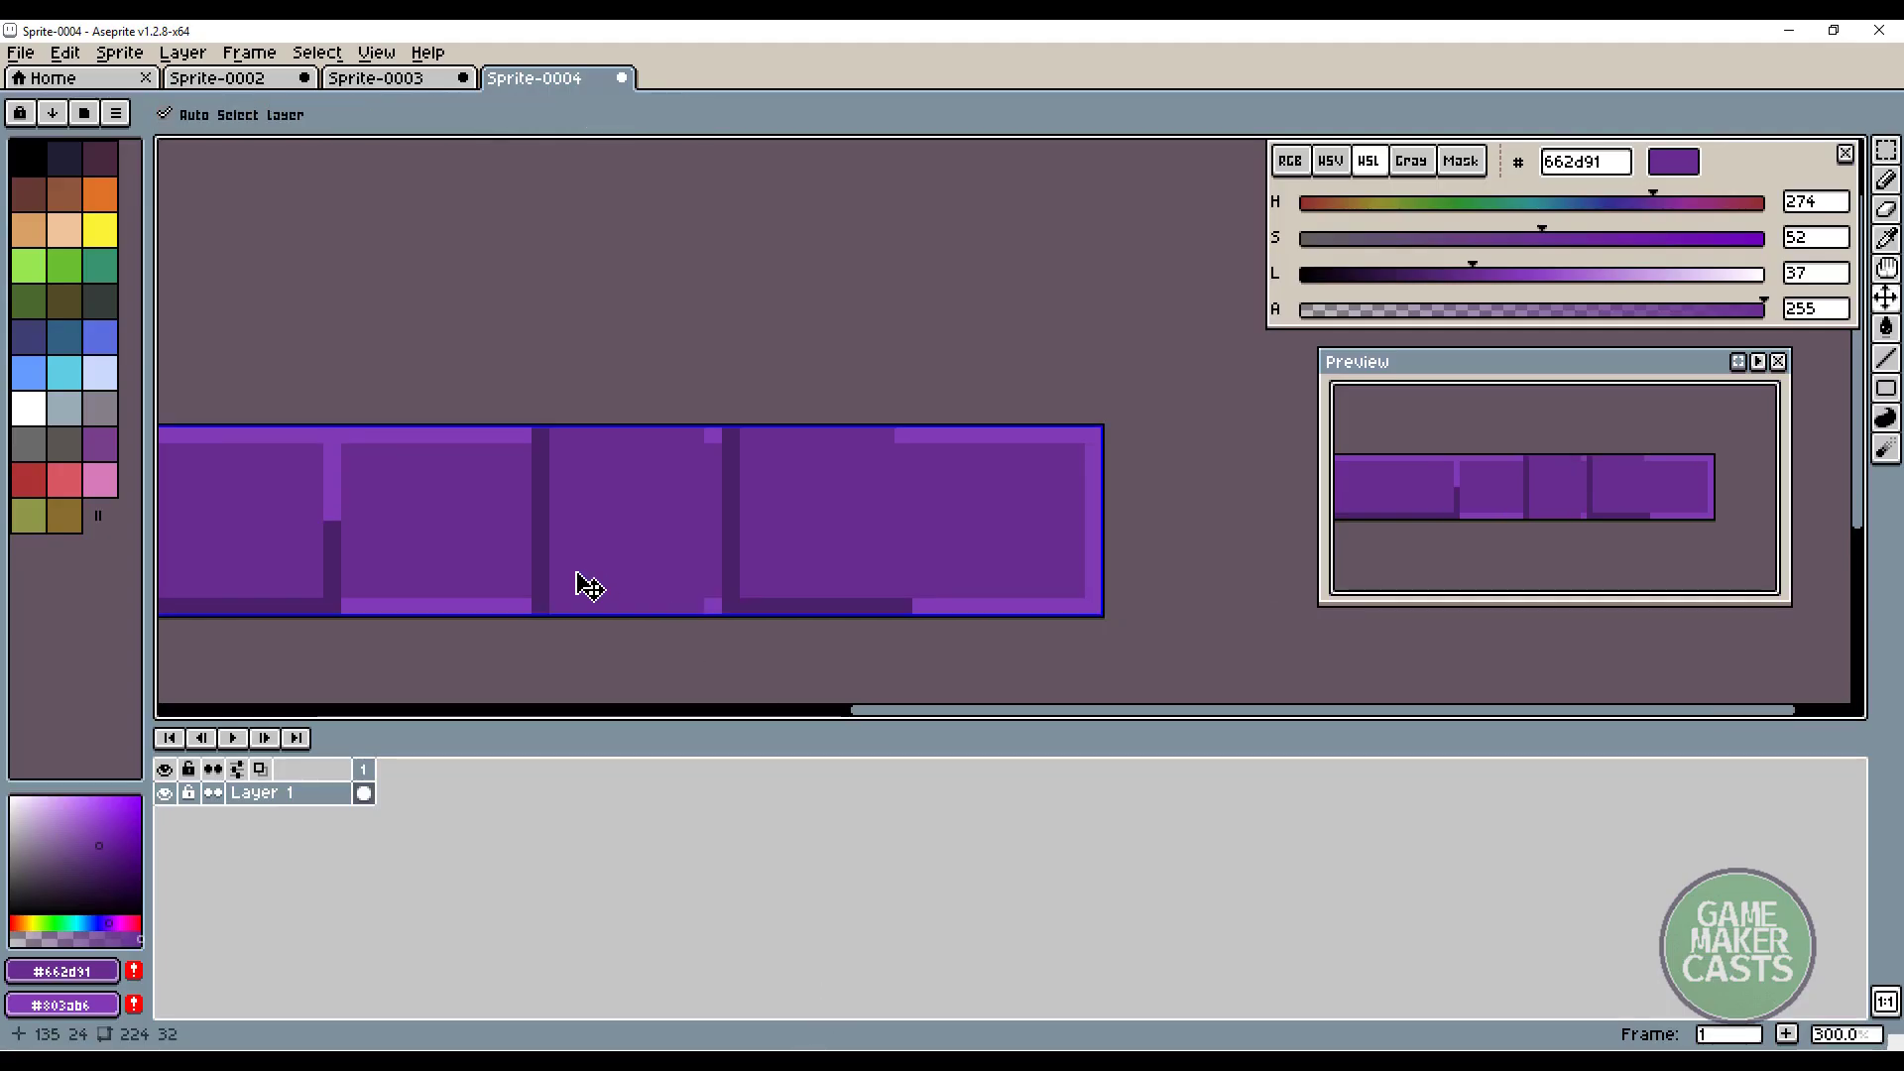
pyautogui.press('g')
pyautogui.scroll(-3, 581, 573)
pyautogui.scroll(1, 578, 574)
pyautogui.moveTo(540, 565); pyautogui.dragTo(736, 507, button='middle')
pyautogui.scroll(1, 736, 508)
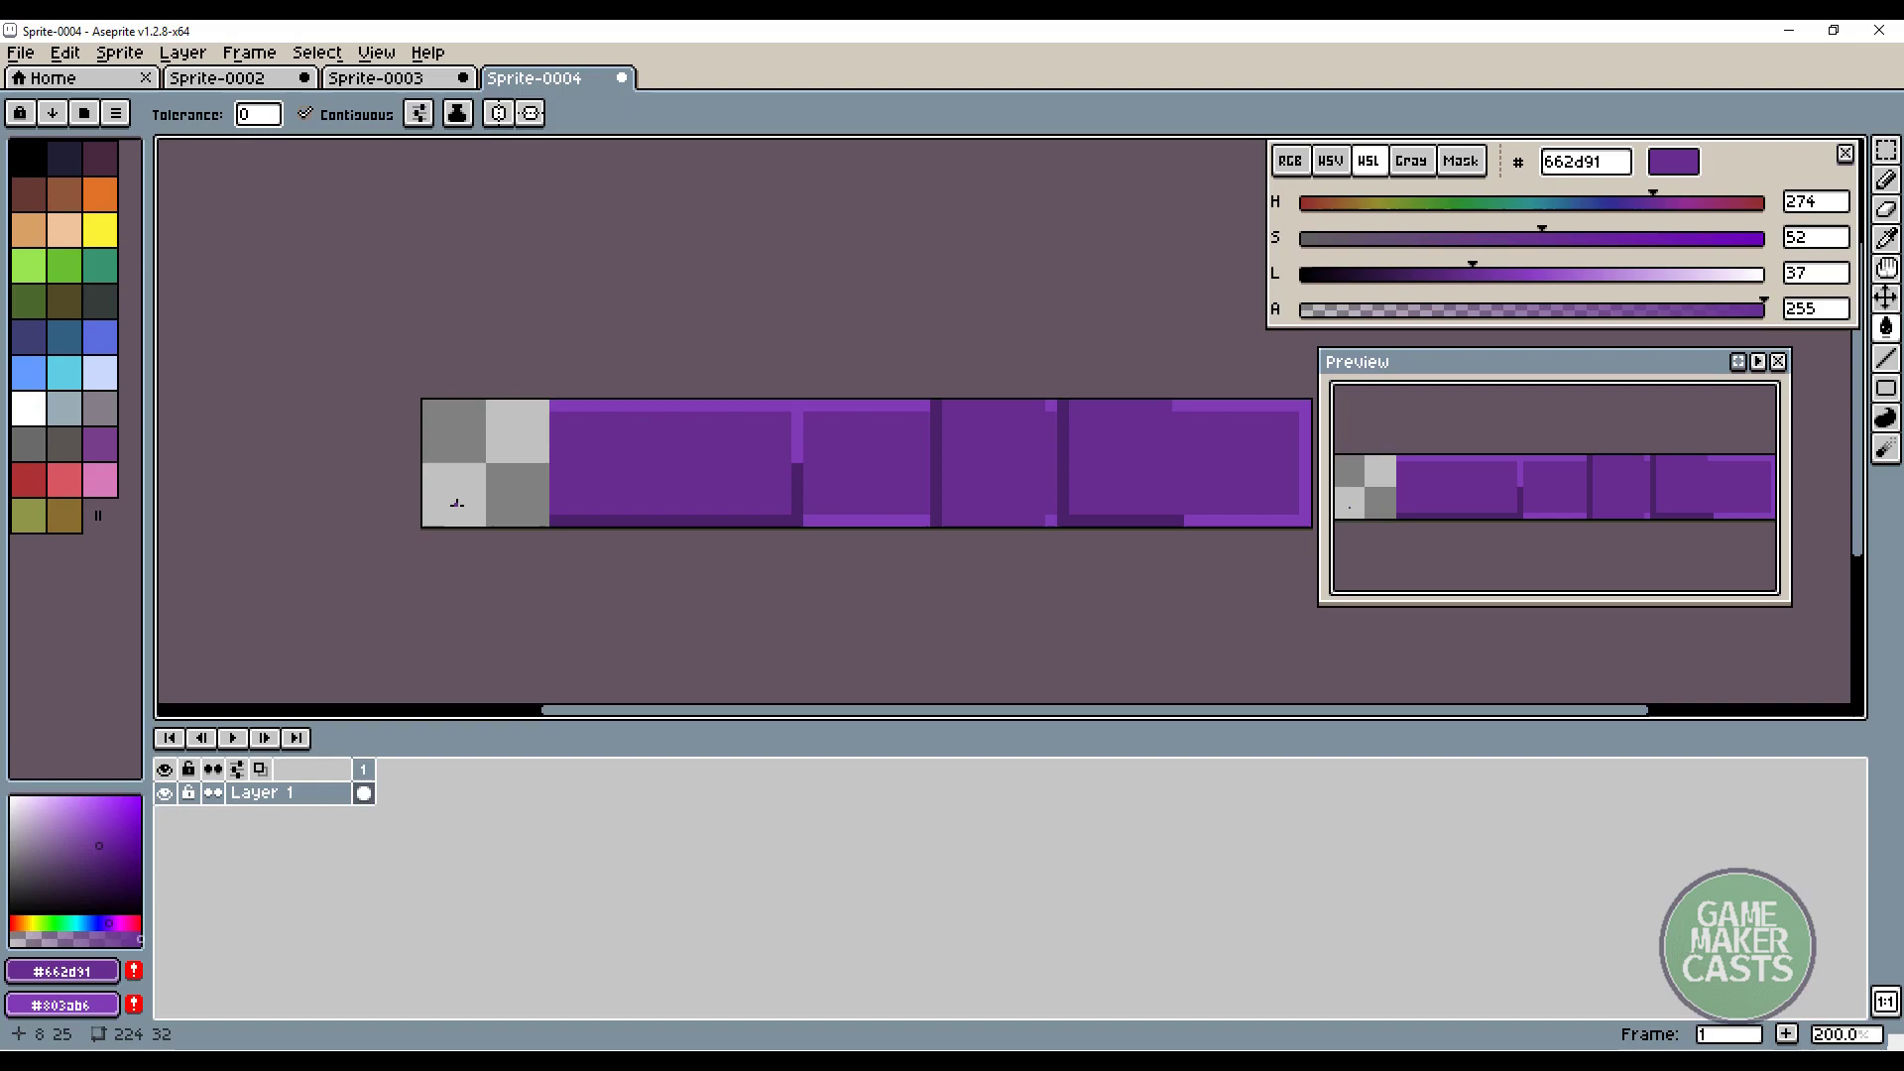
pyautogui.click(744, 1064)
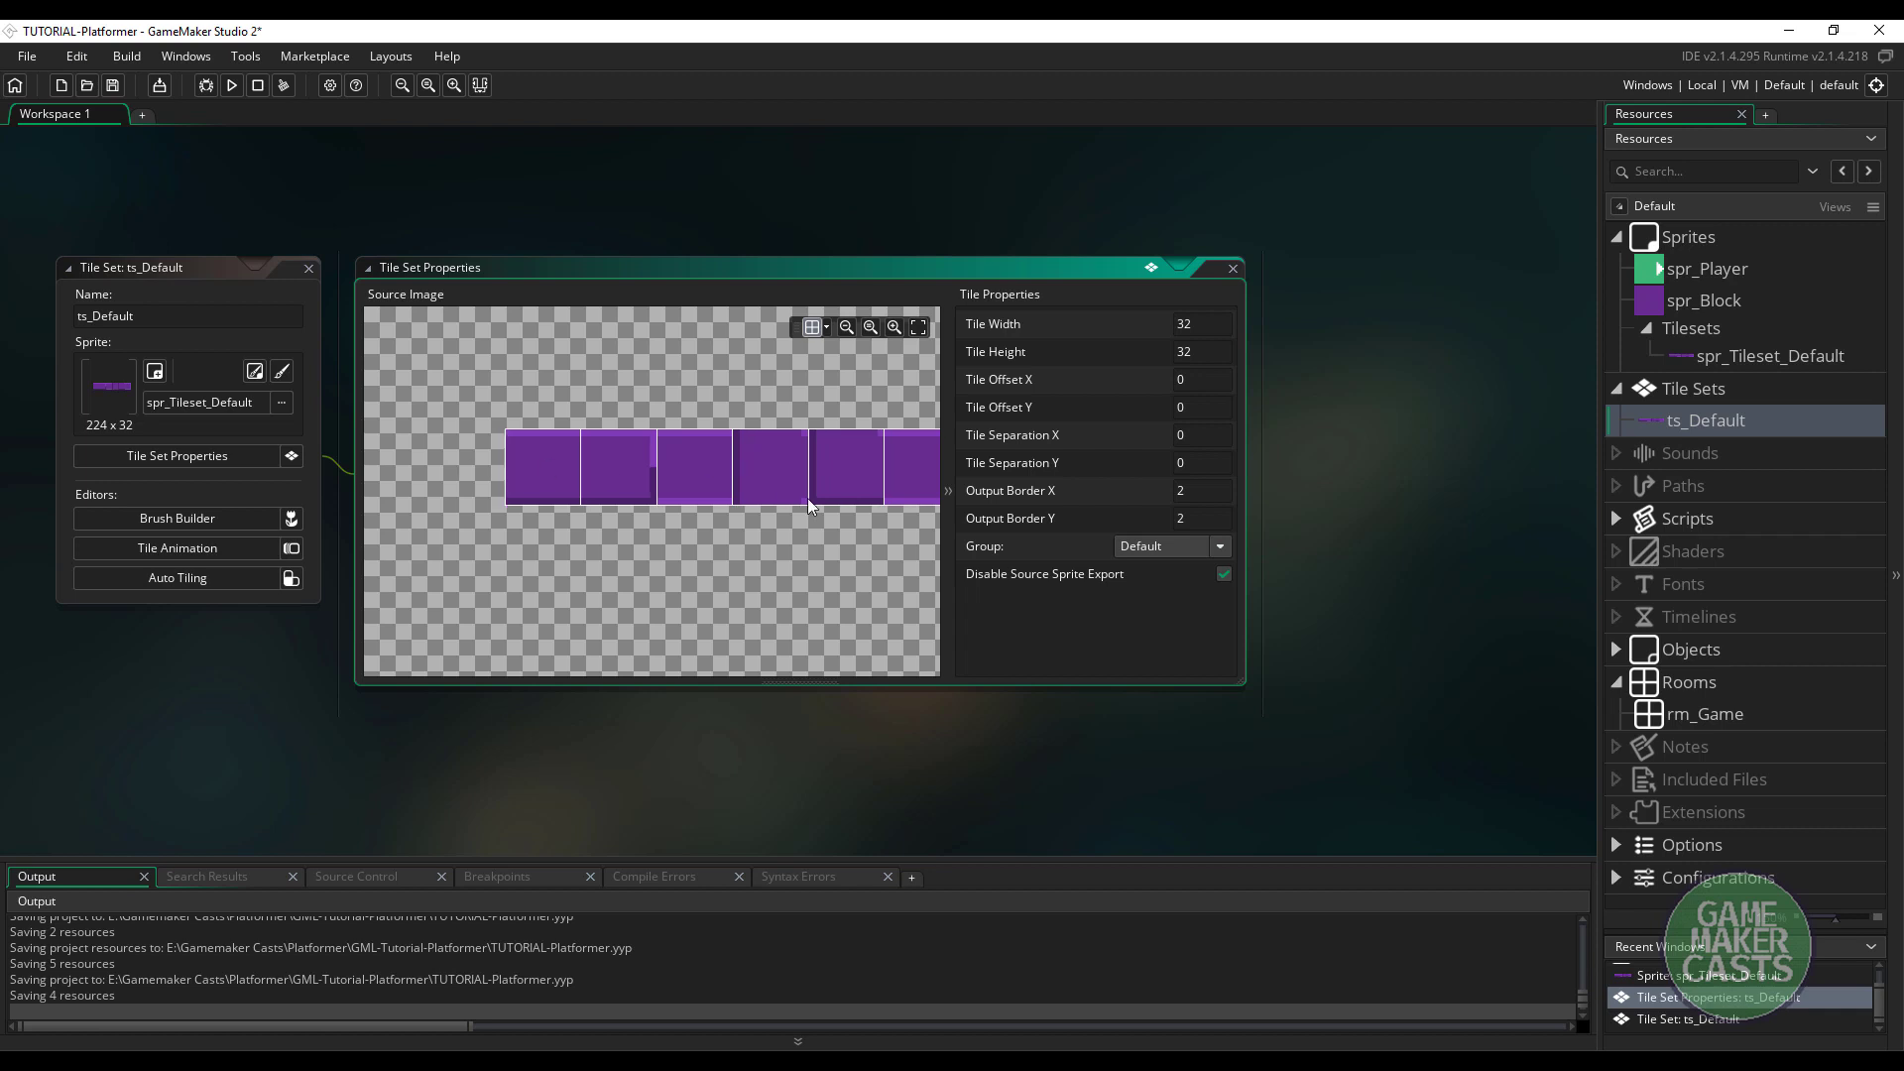
# Close the ts_Default tile set editor and open rm_Game in the room editor
pyautogui.moveTo(807, 498); pyautogui.dragTo(745, 503, button='middle')
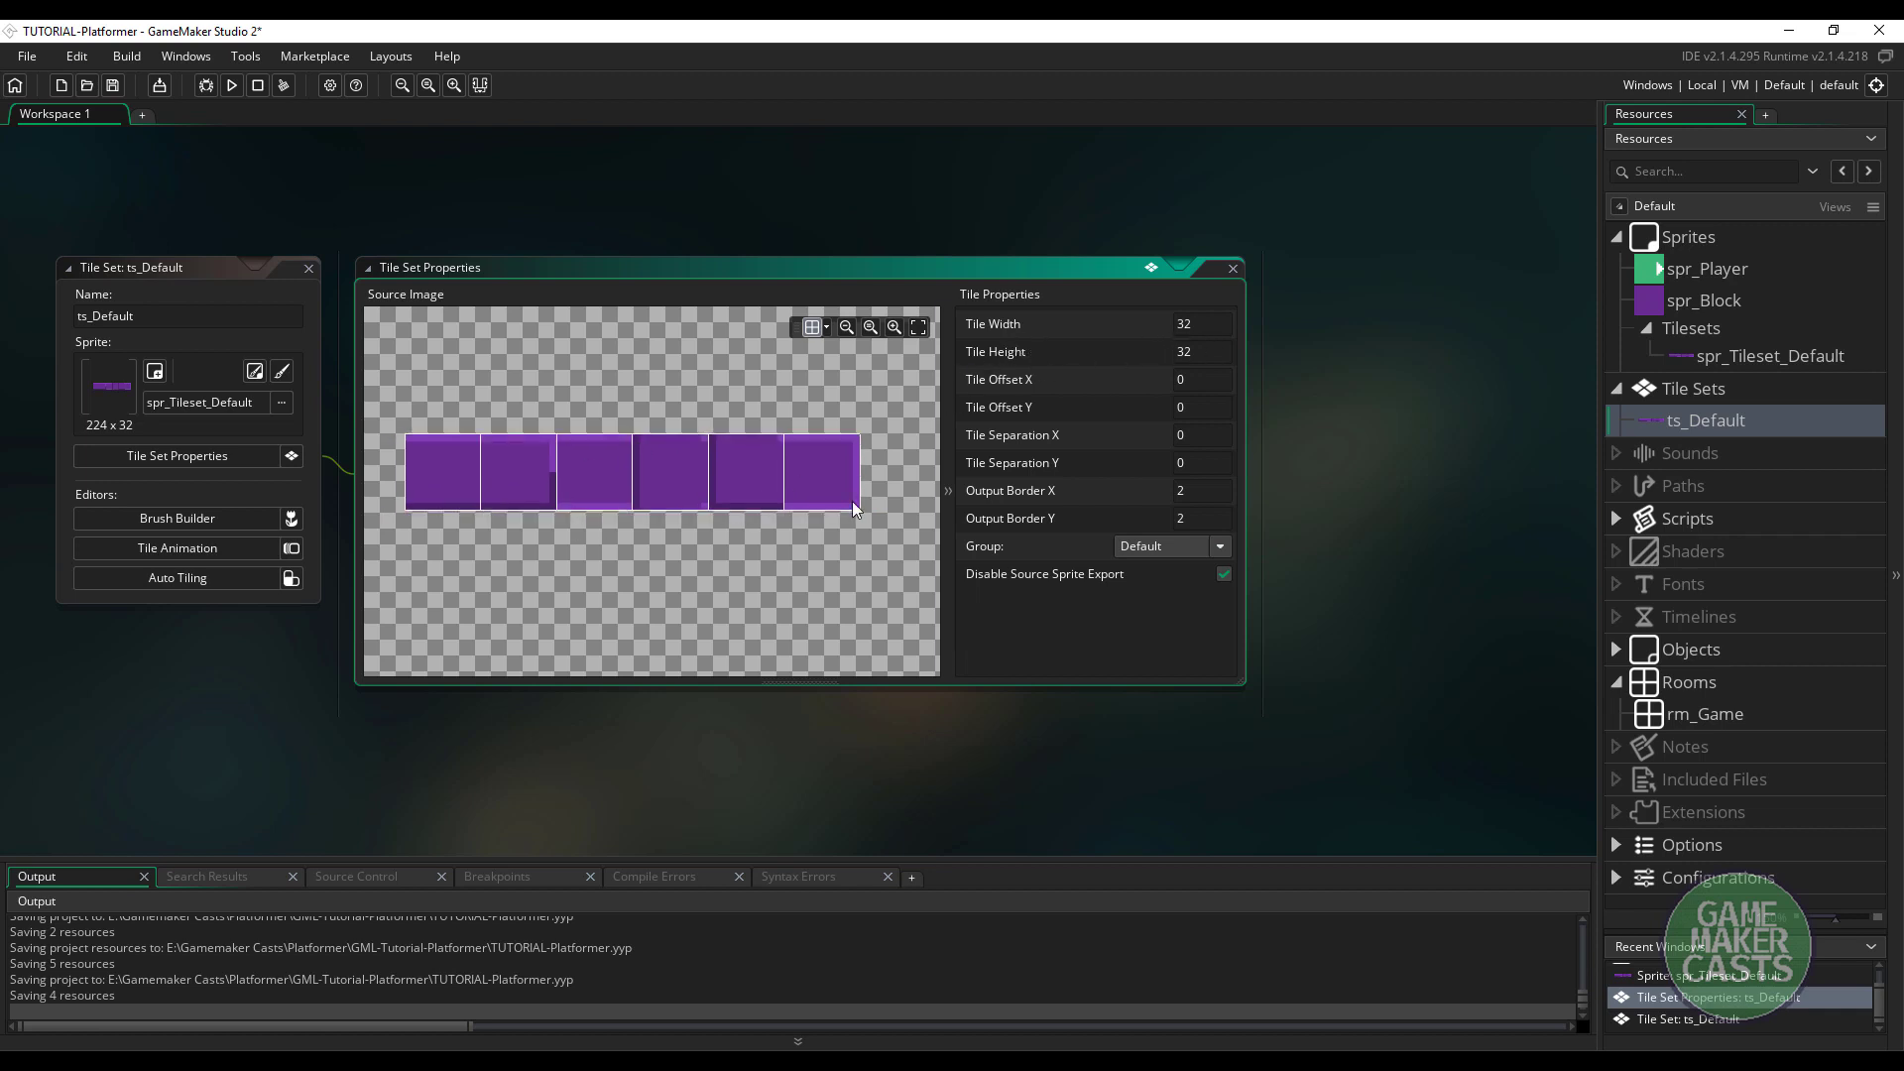
pyautogui.click(311, 270)
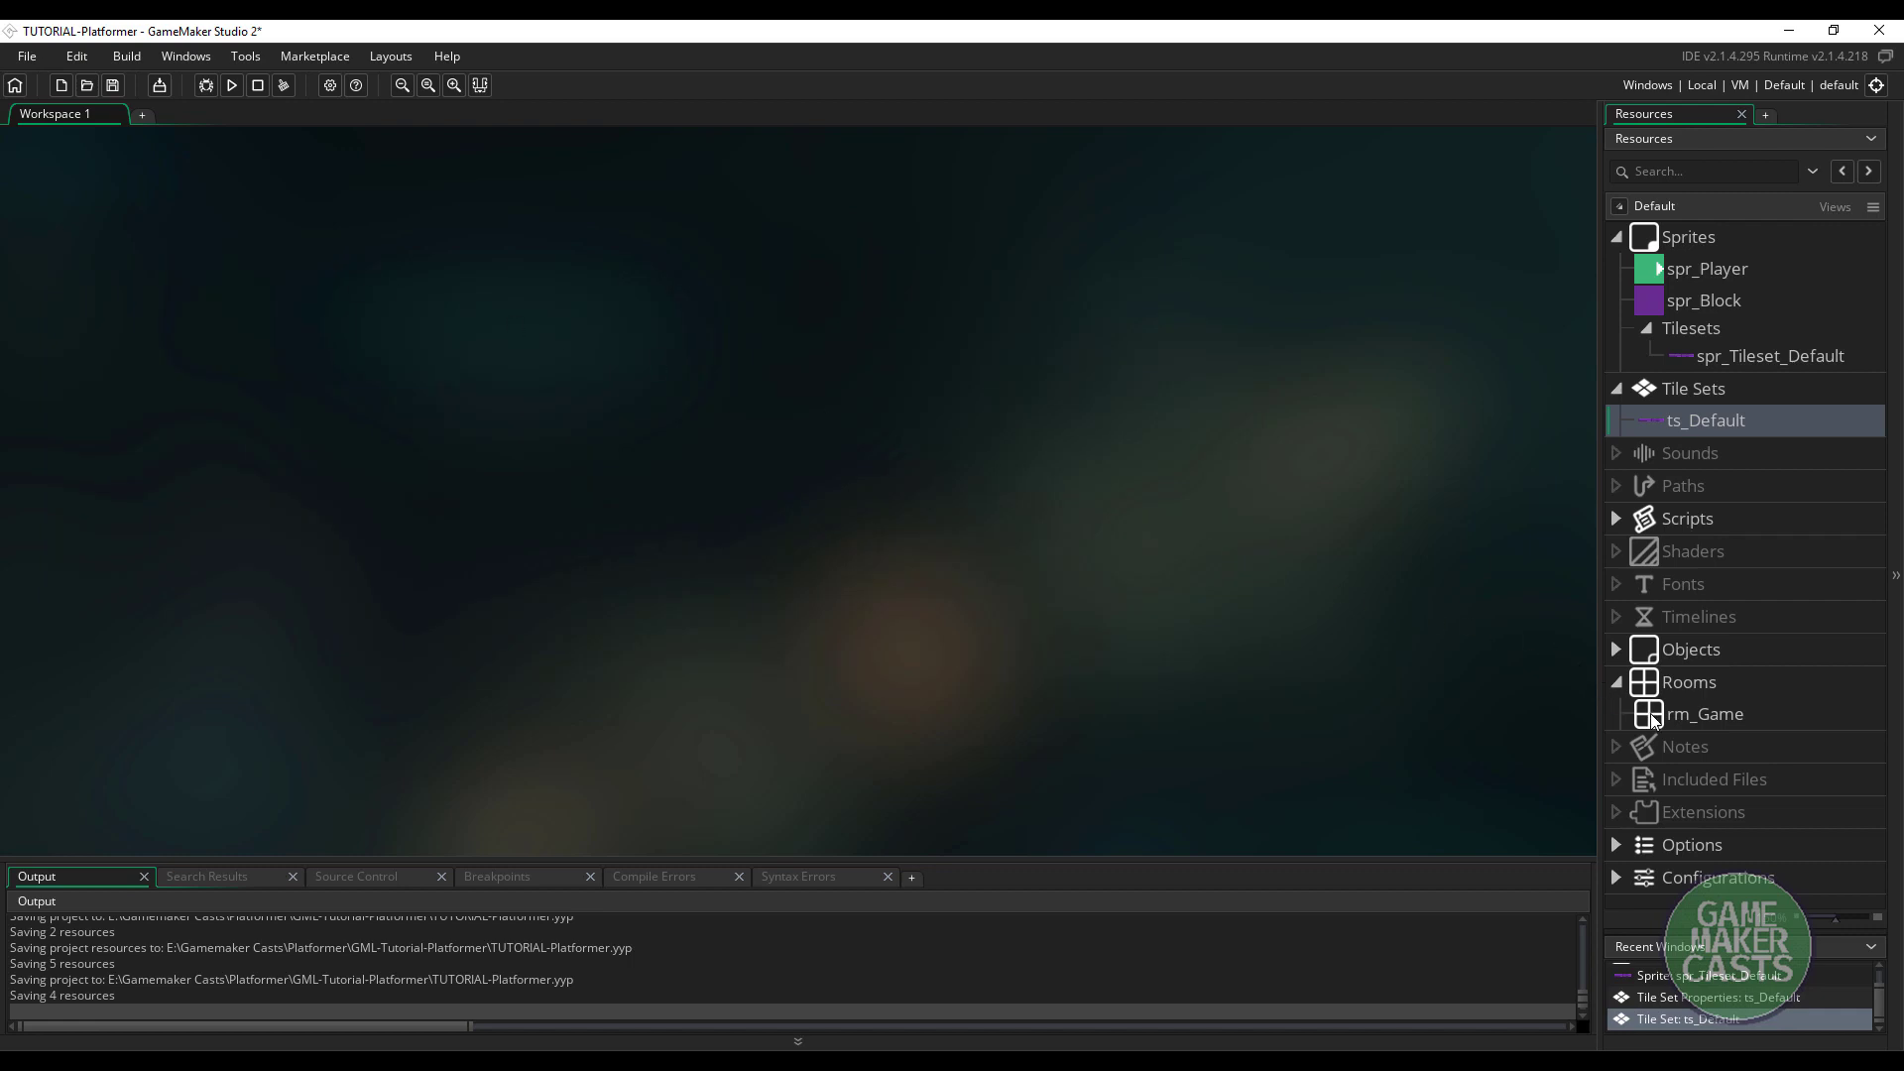
pyautogui.doubleClick(1647, 716)
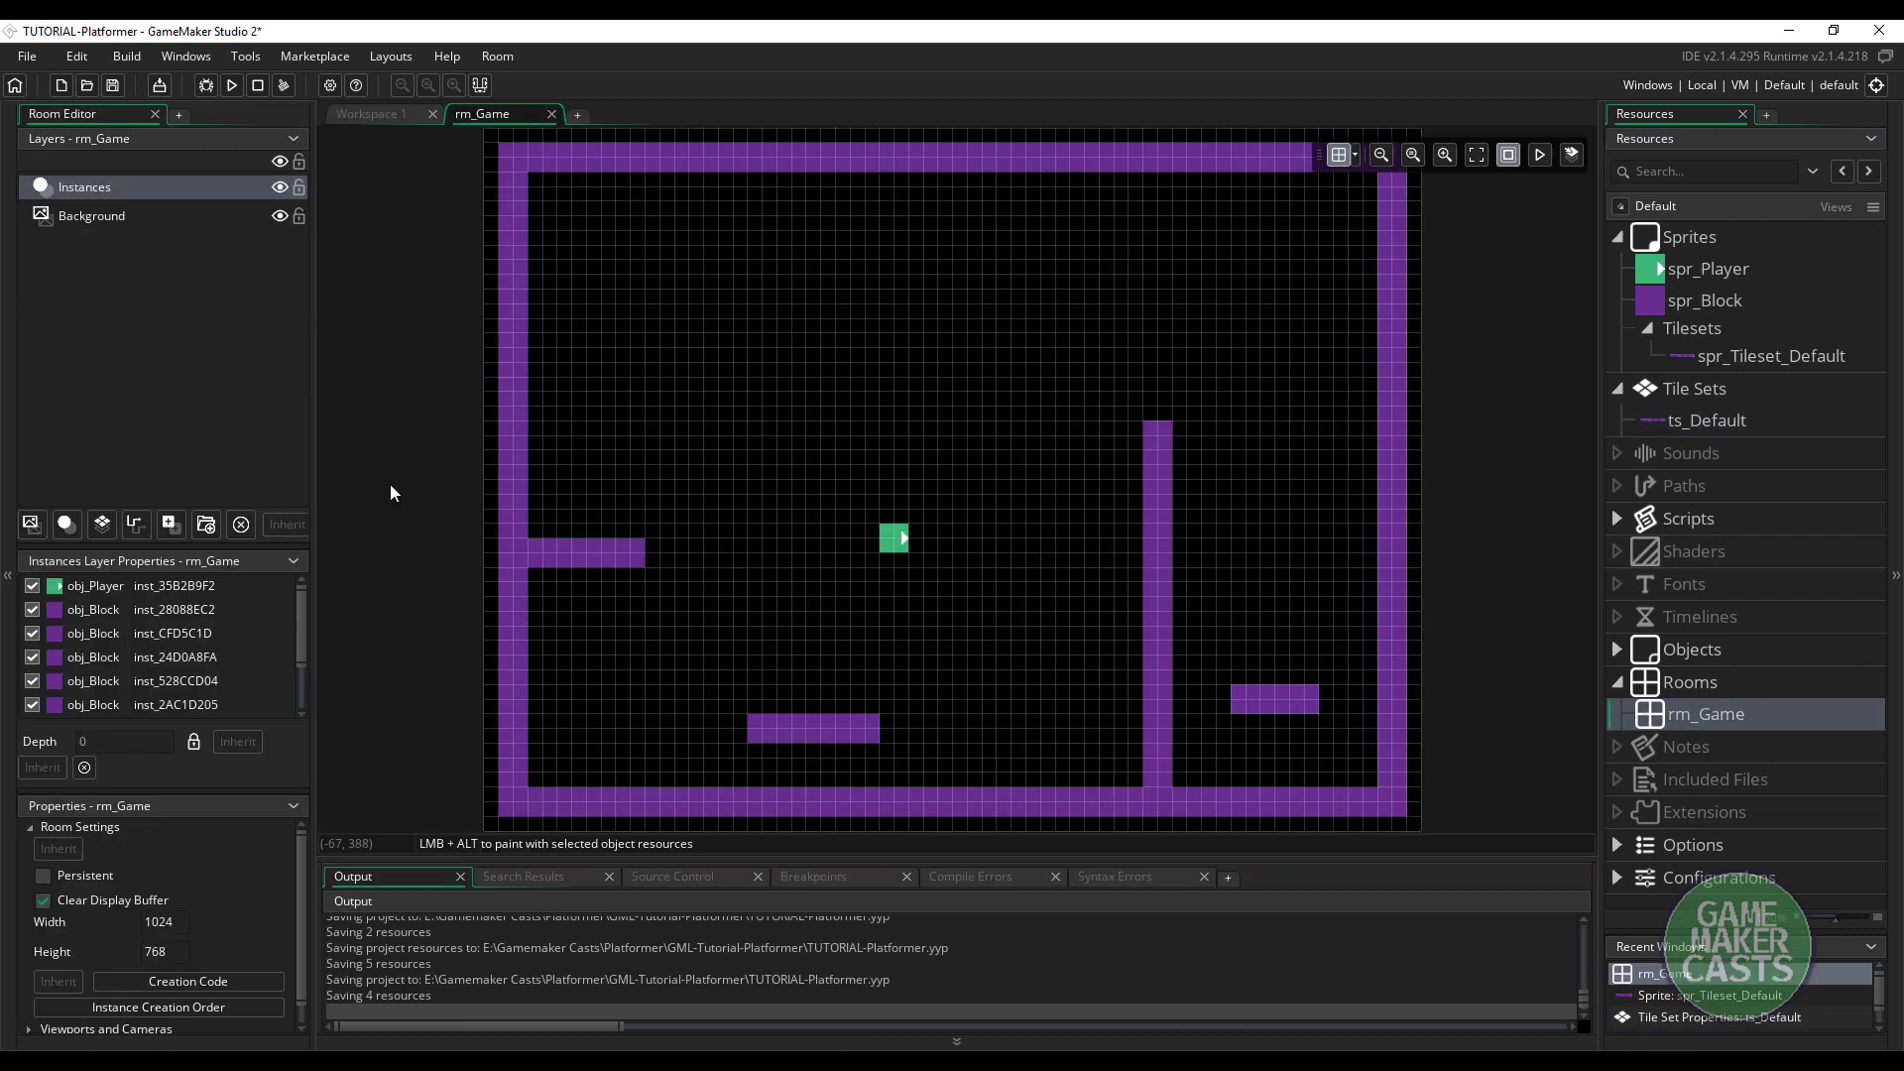
# Create a Tiles_1 tile layer in rm_Game and assign it the ts_Default tile set
pyautogui.click(103, 522)
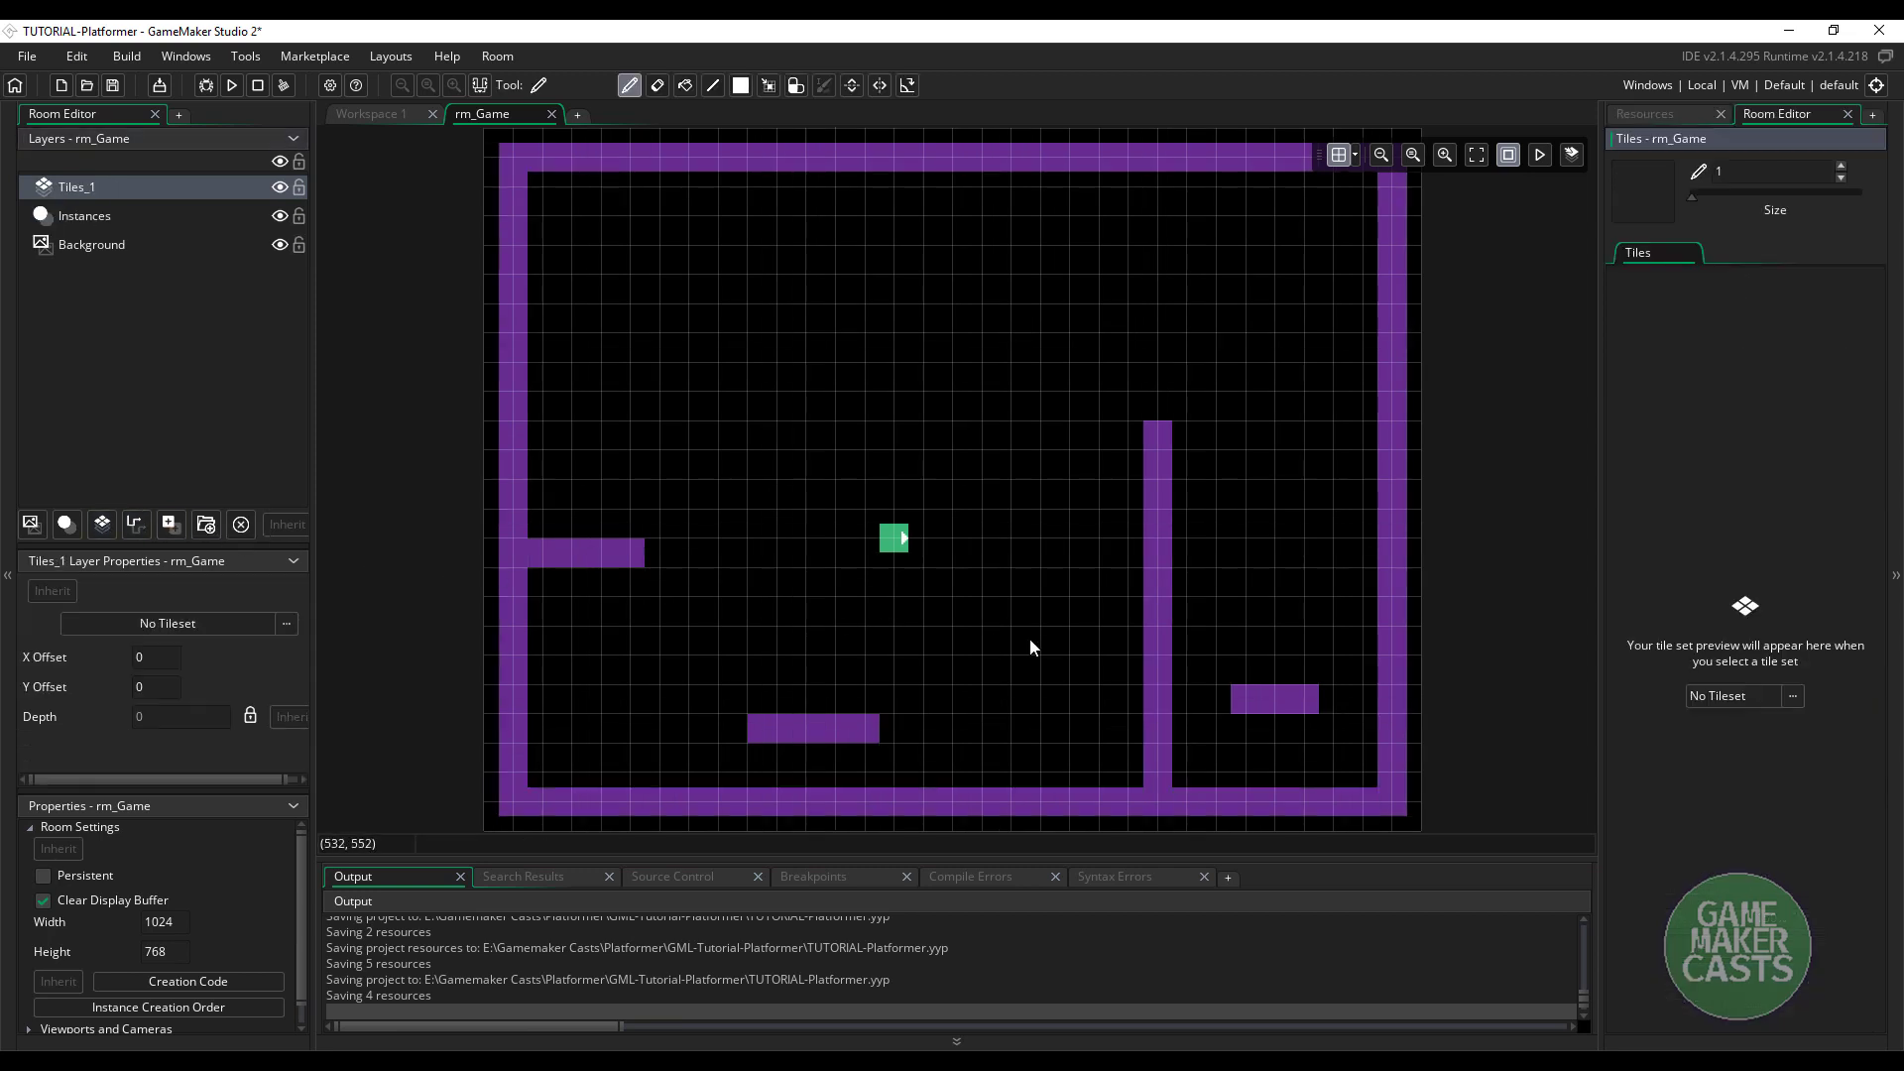
pyautogui.click(1733, 697)
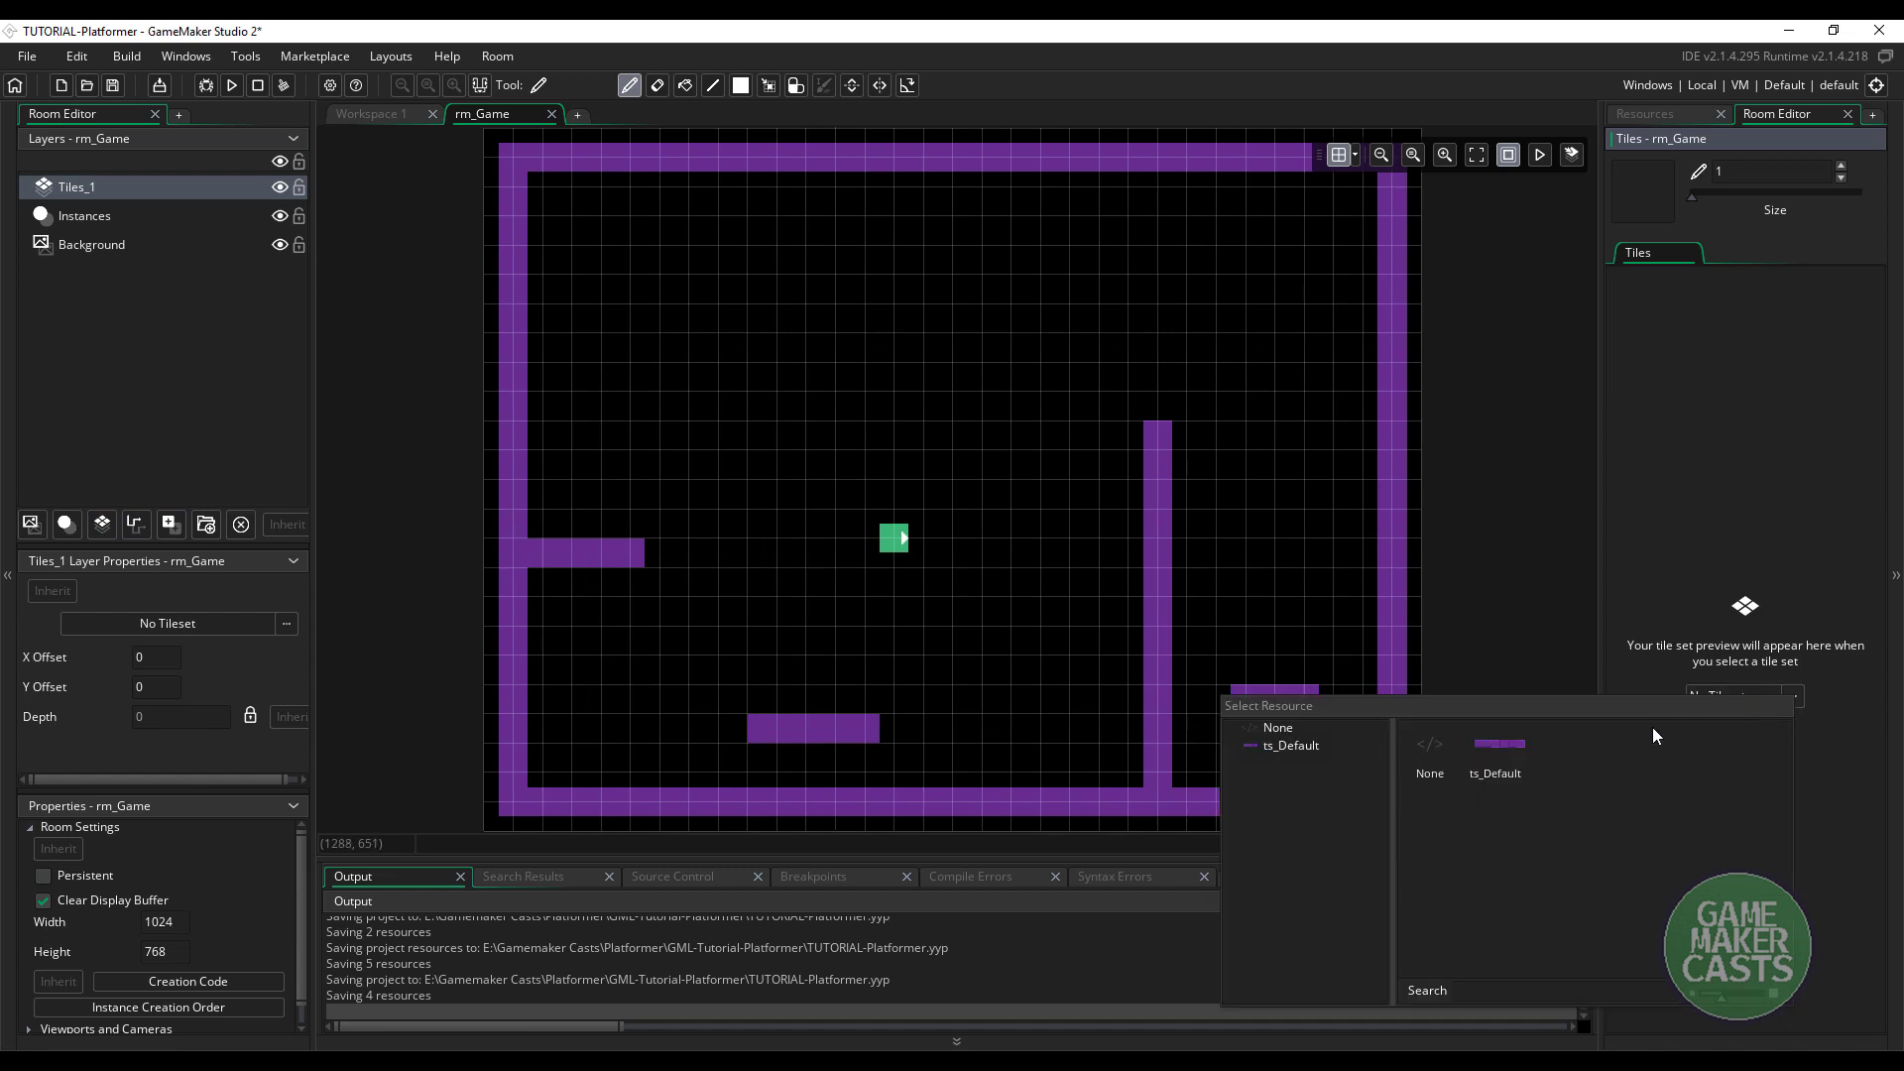
pyautogui.click(1496, 767)
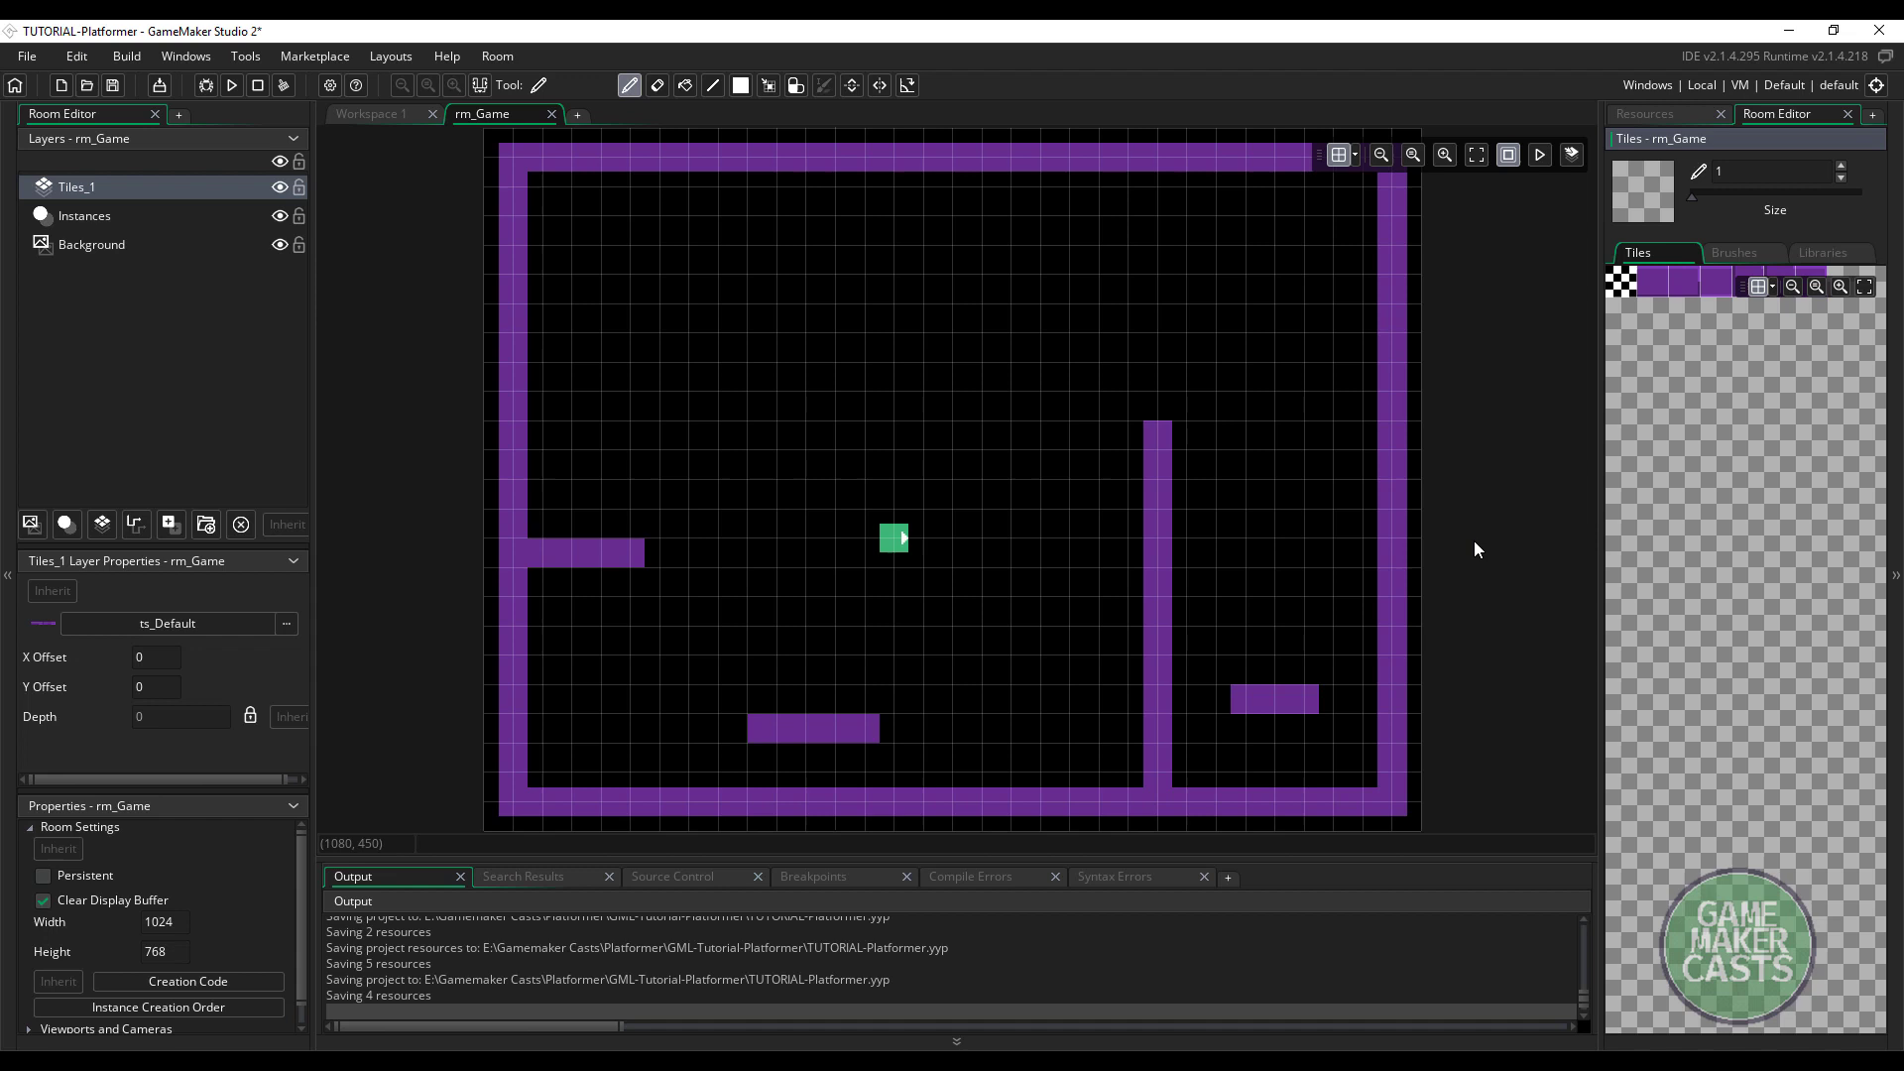
# Select the first solid purple ts_Default tile as the brush, checking the 32×32 grid settings
pyautogui.moveTo(1474, 542); pyautogui.dragTo(1335, 551, button='middle')
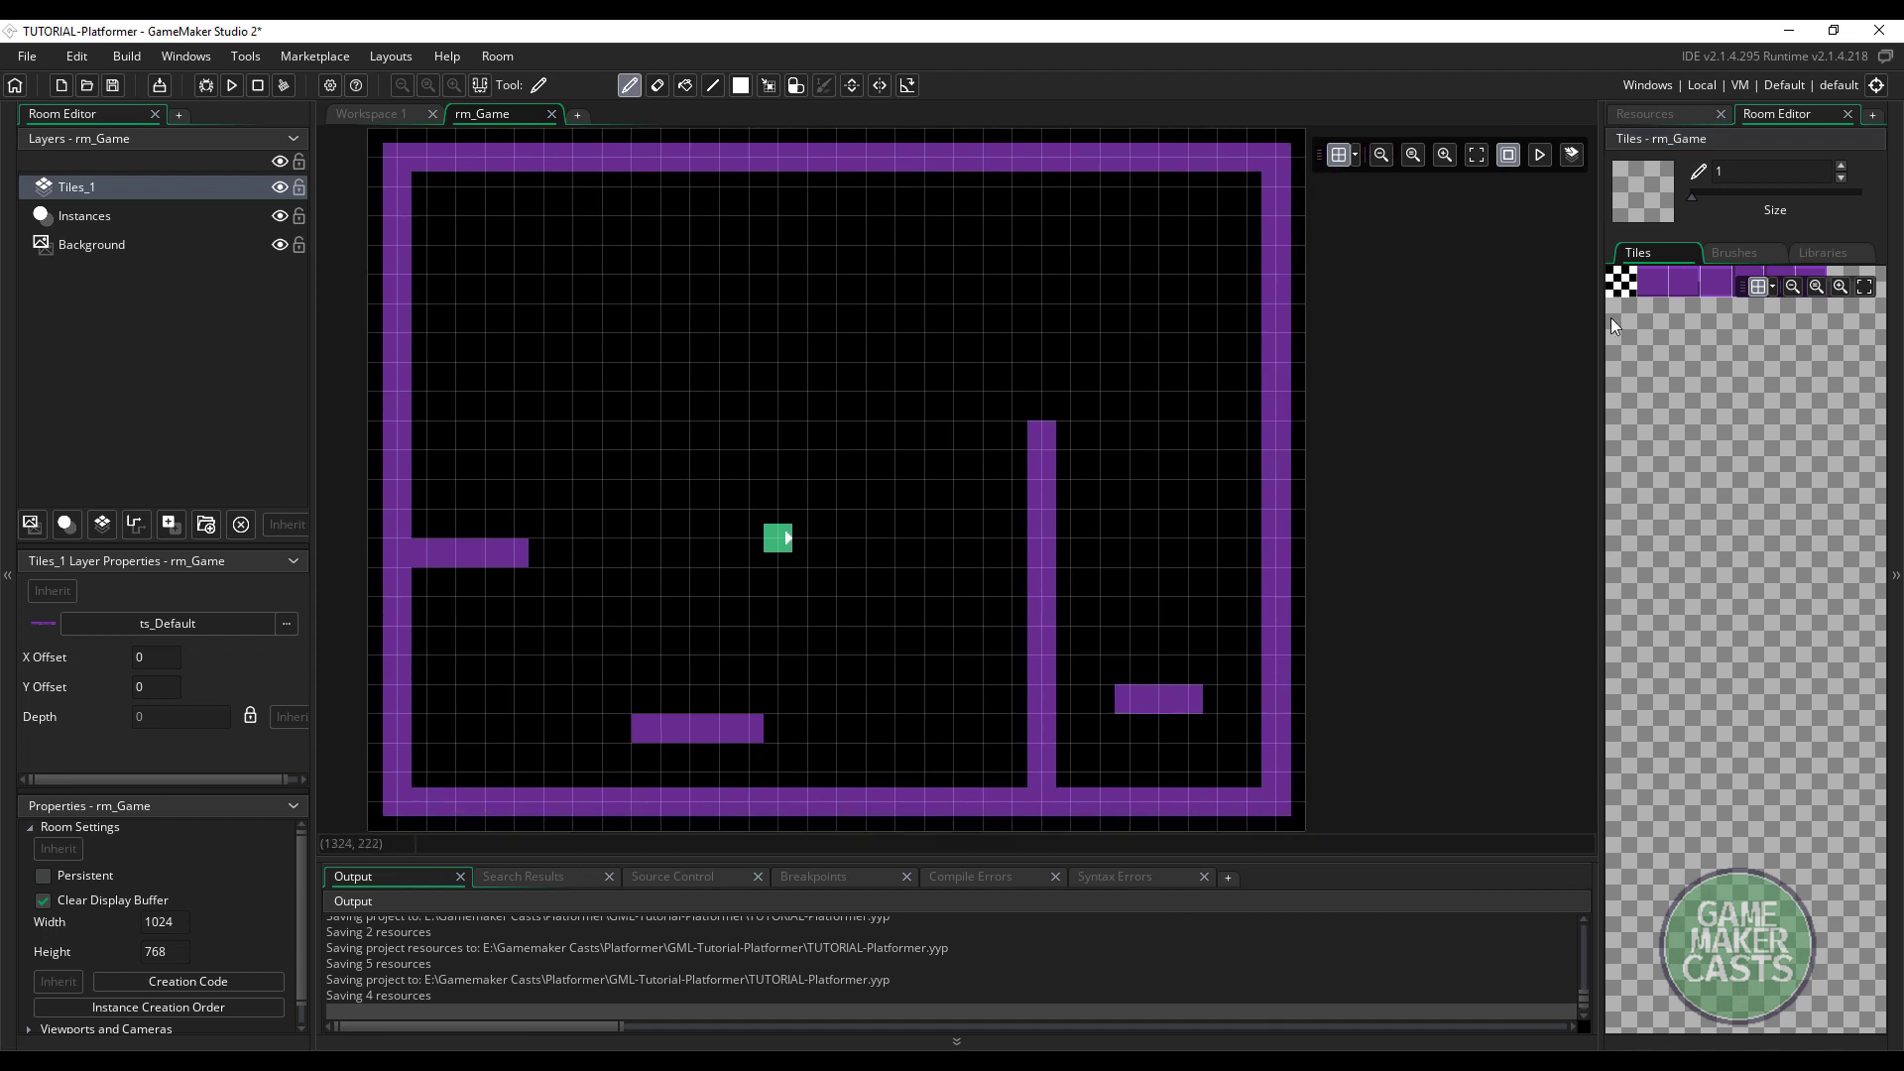
pyautogui.click(1663, 284)
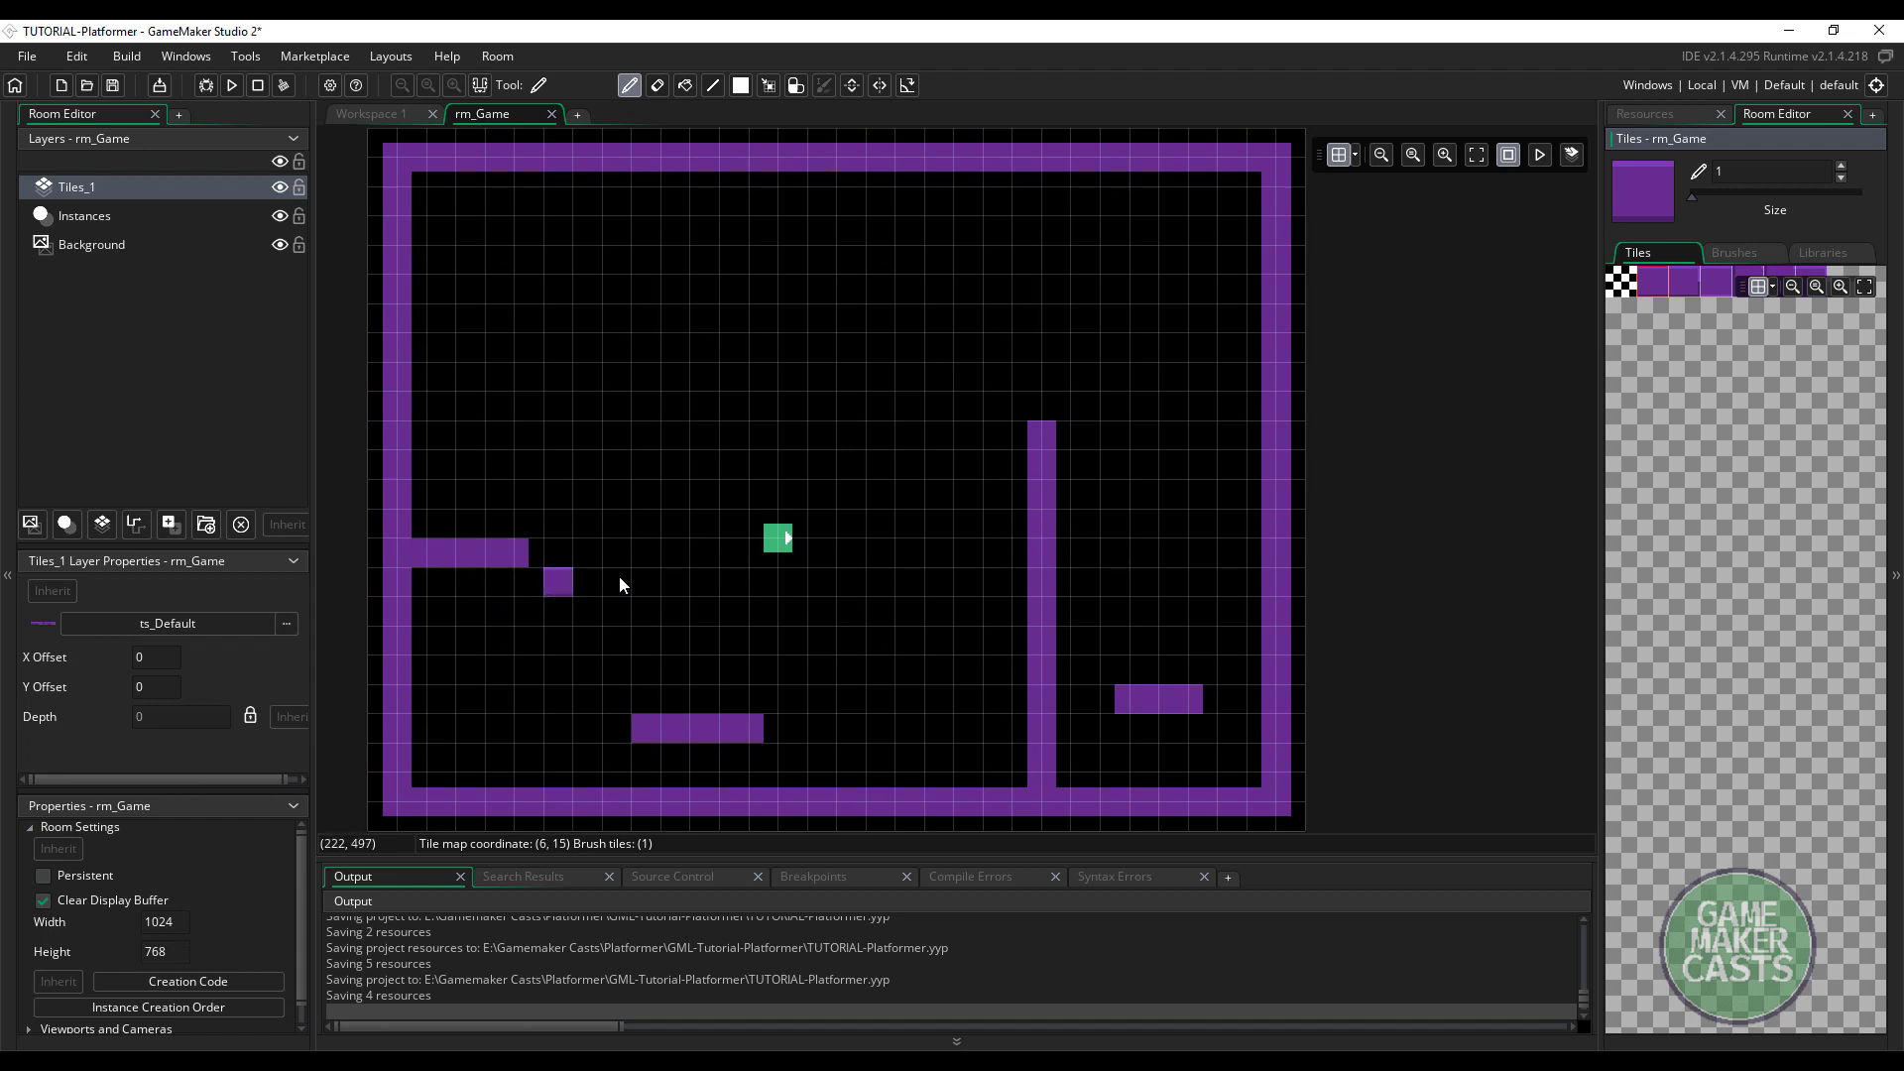
pyautogui.click(1354, 155)
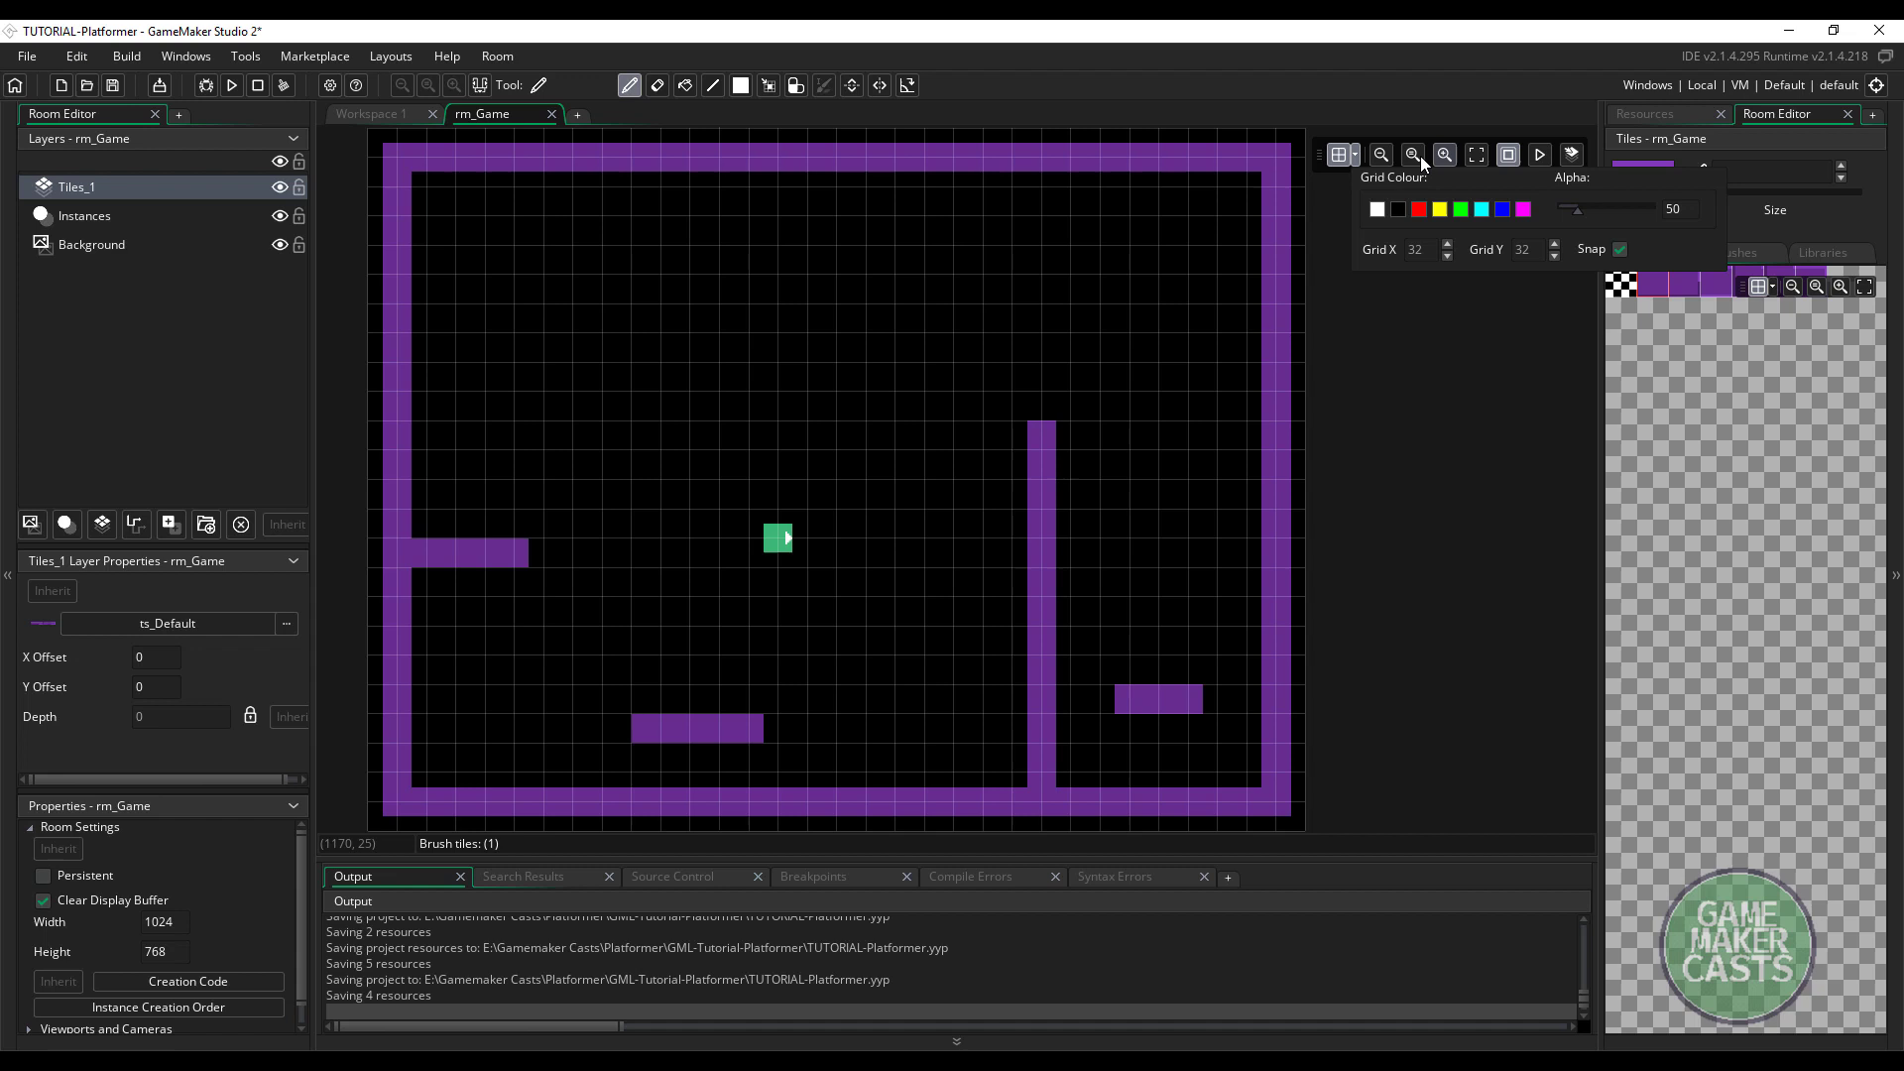
pyautogui.click(1686, 280)
pyautogui.click(1713, 282)
pyautogui.click(1687, 282)
pyautogui.click(1664, 283)
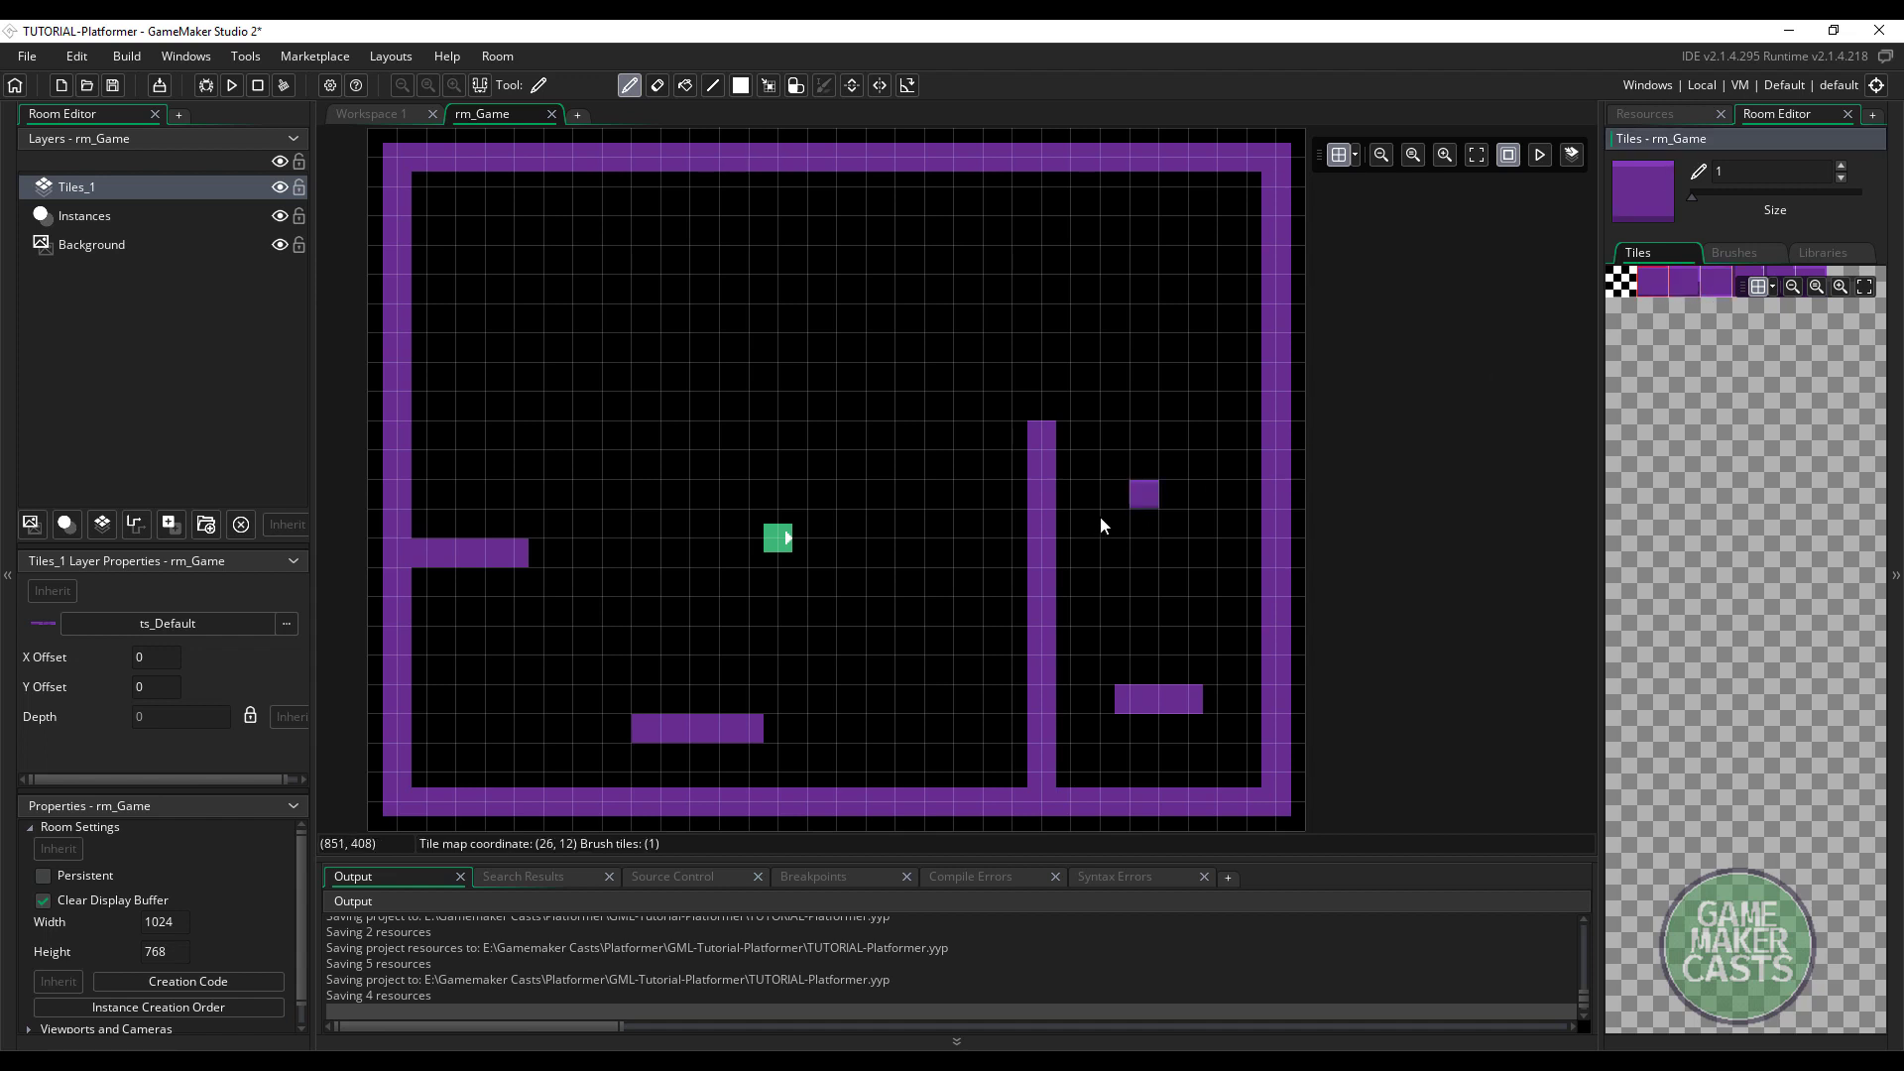
pyautogui.moveTo(1052, 517)
pyautogui.mouseDown(button='middle')
pyautogui.moveTo(1055, 484)
pyautogui.moveTo(1020, 502)
pyautogui.mouseUp(button='middle')
pyautogui.keyDown('ctrl'); pyautogui.scroll(-2, 1055, 484); pyautogui.keyUp('ctrl')
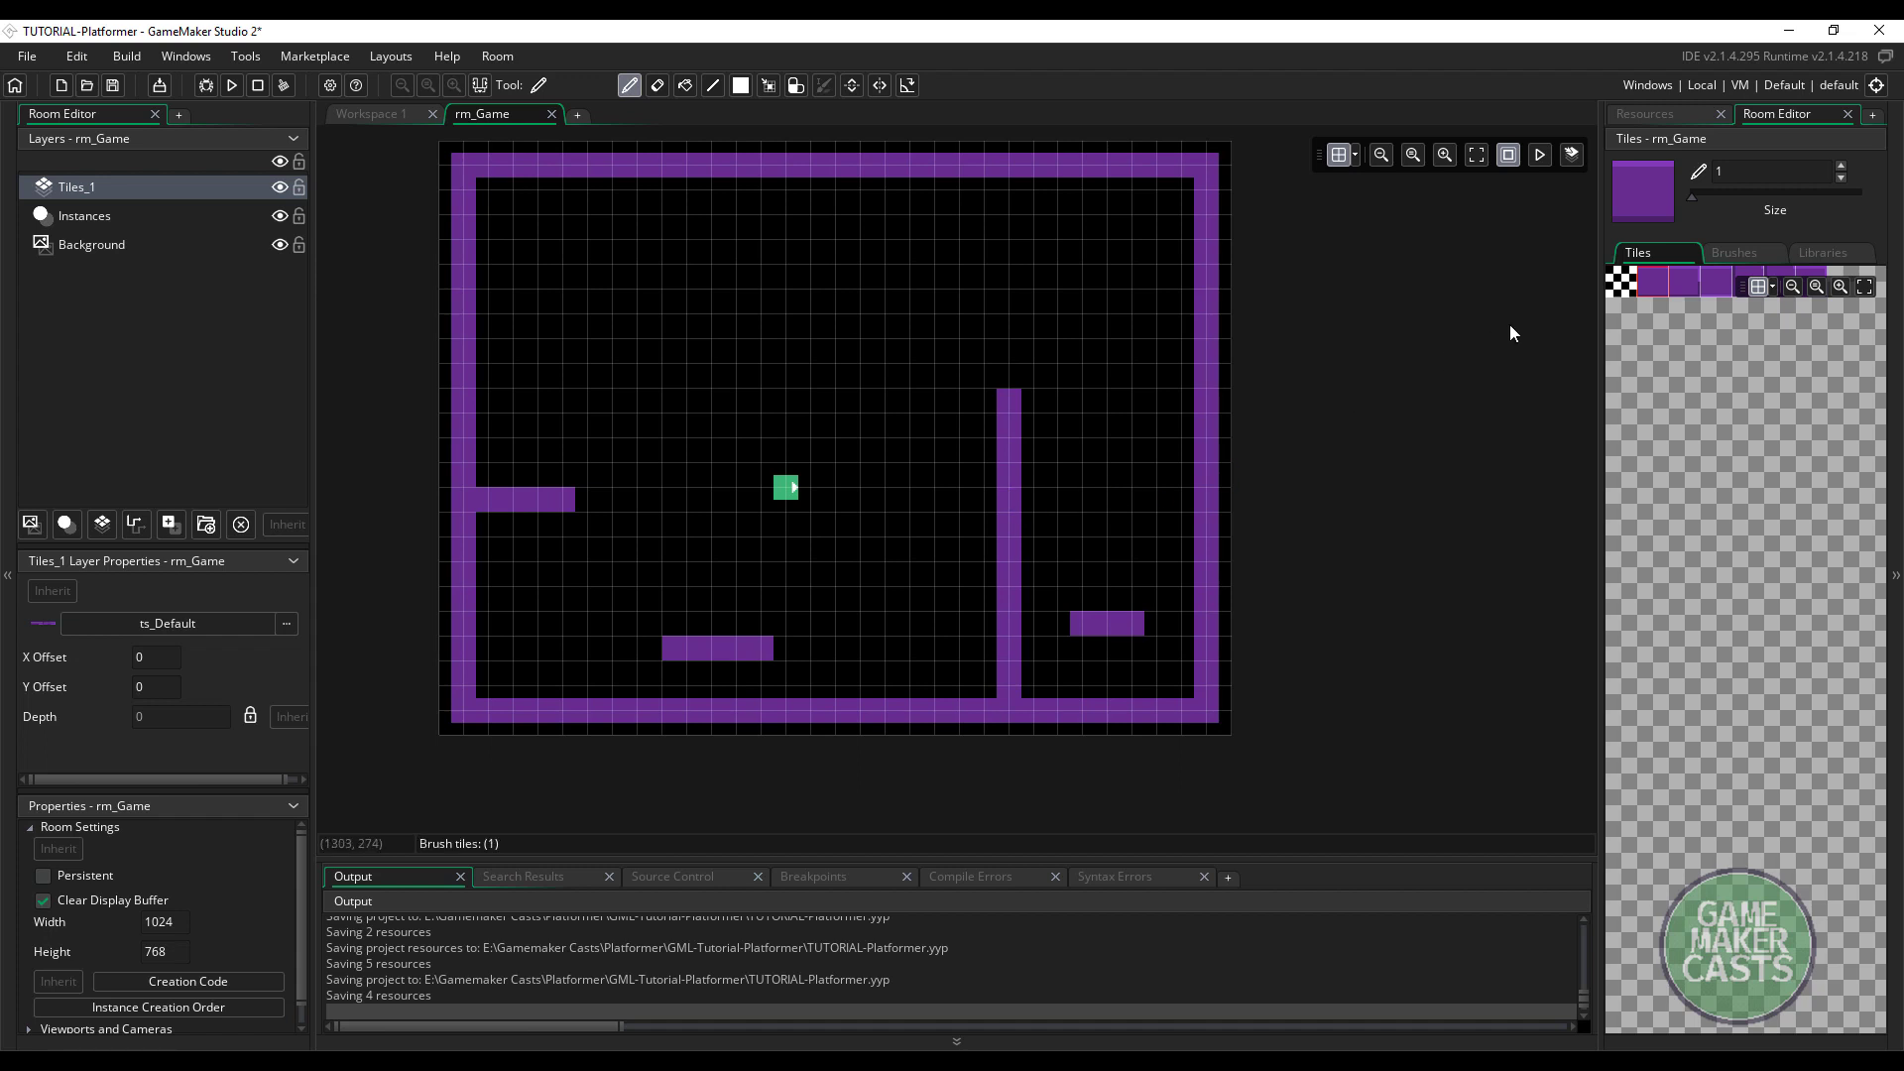
# Paint purple wall tiles along the room's bottom row, fixing the tiles by the right wall
pyautogui.moveTo(1720, 317); pyautogui.dragTo(1700, 480, button='middle')
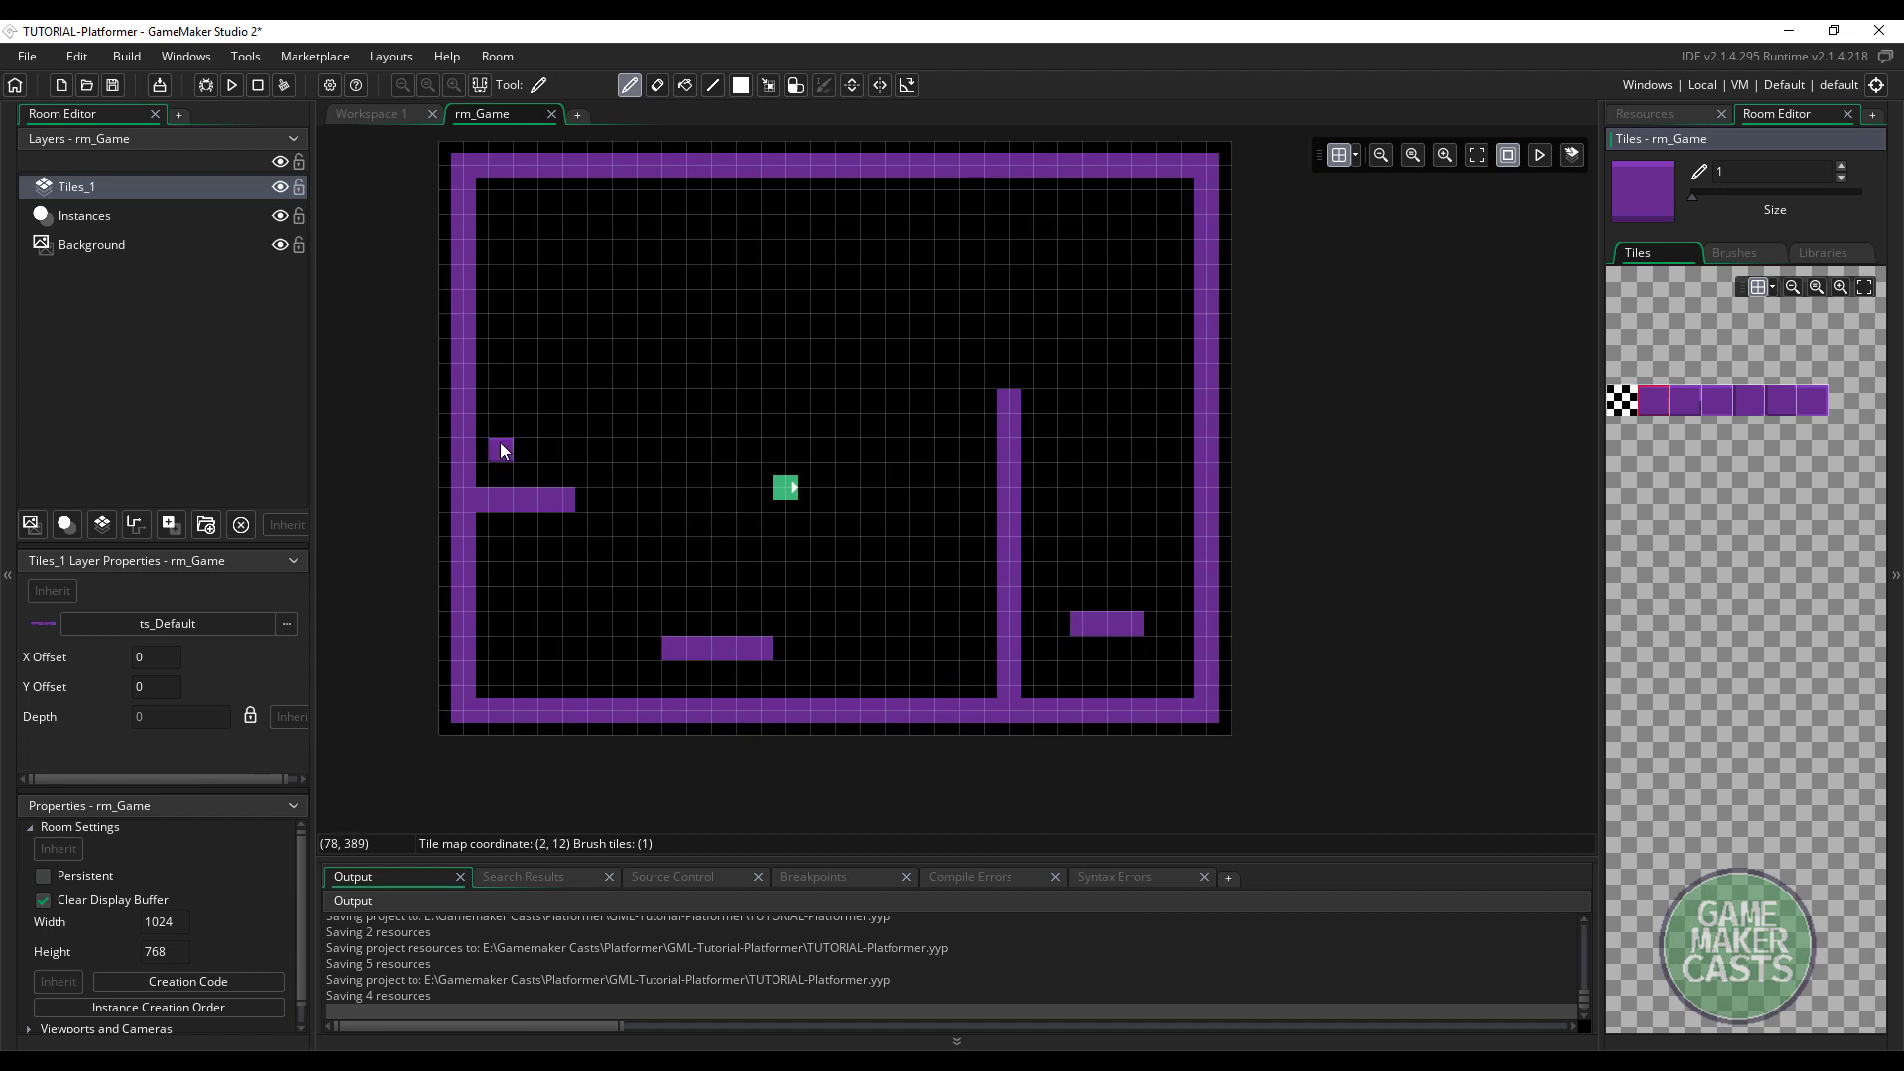
pyautogui.moveTo(535, 538); pyautogui.dragTo(644, 460, button='middle')
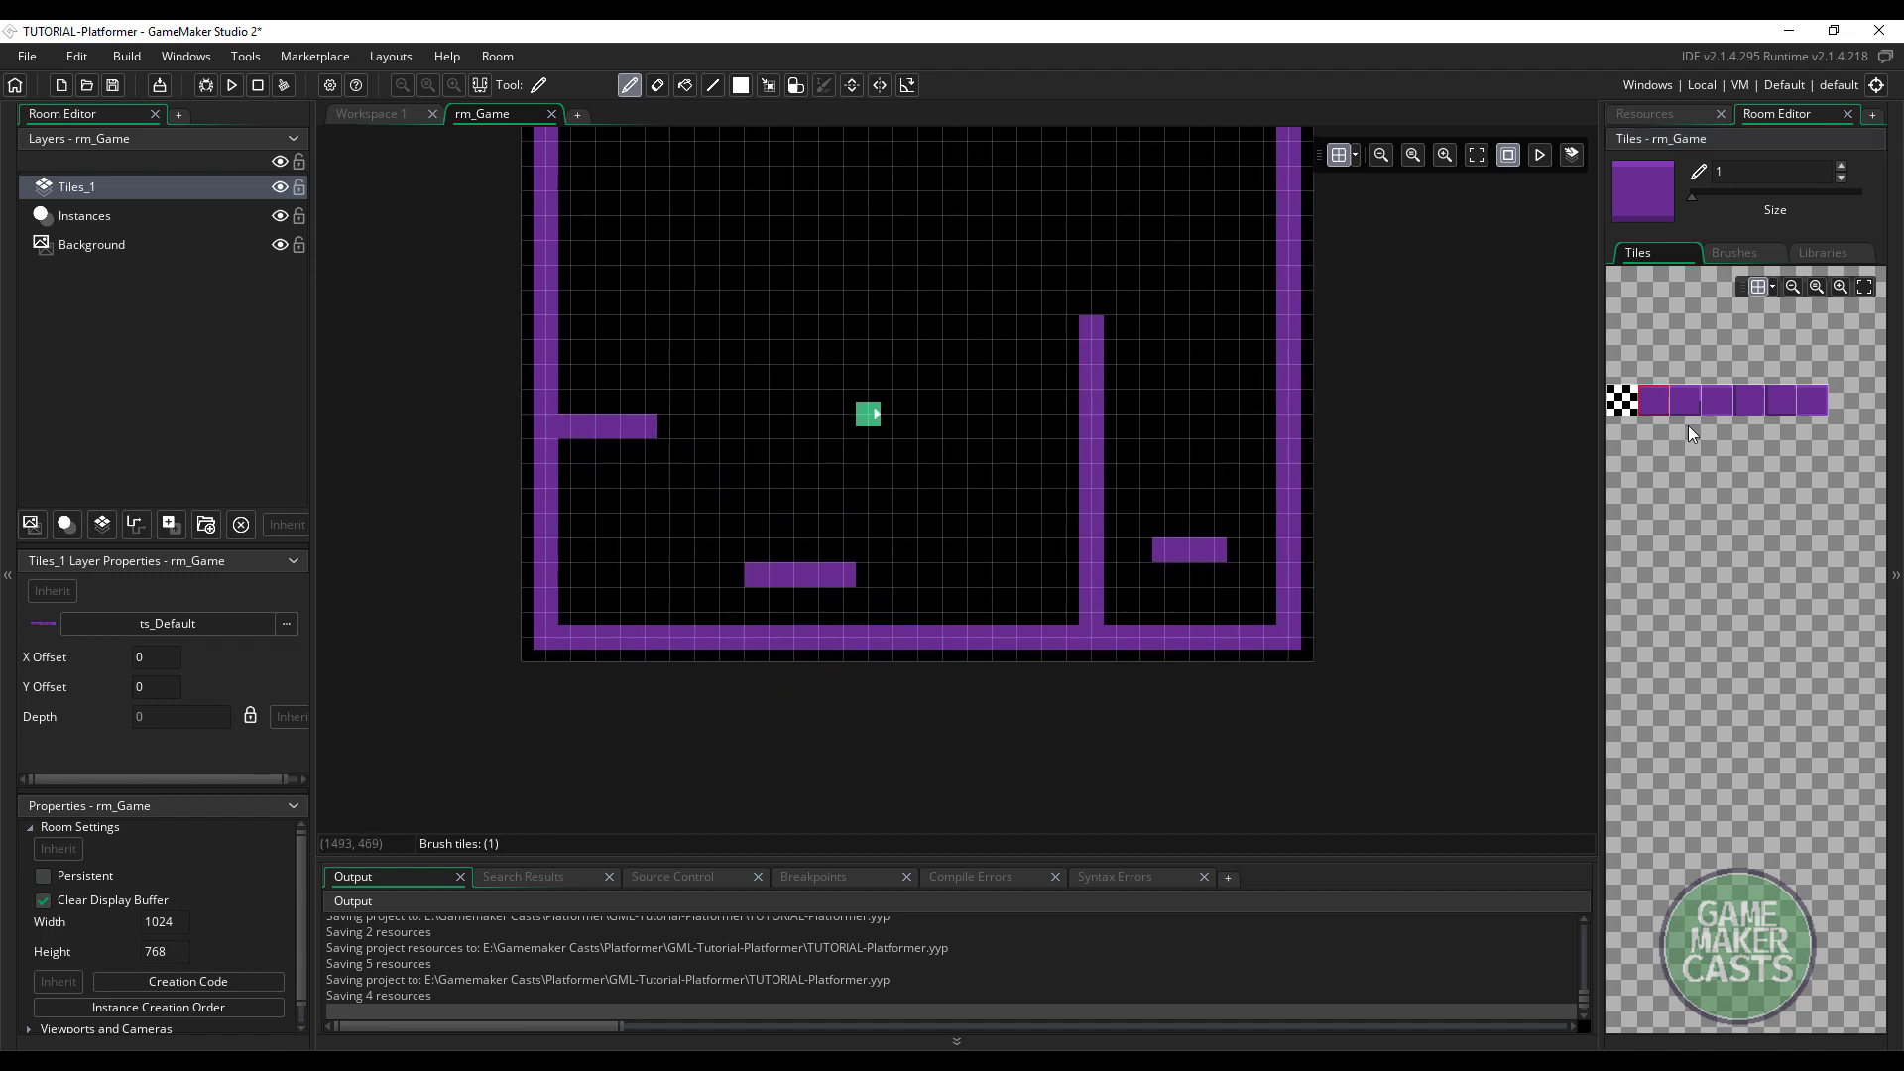
pyautogui.scroll(1, 1701, 426)
pyautogui.scroll(-2, 1724, 444)
pyautogui.keyDown('ctrl'); pyautogui.scroll(3, 1718, 462); pyautogui.keyUp('ctrl')
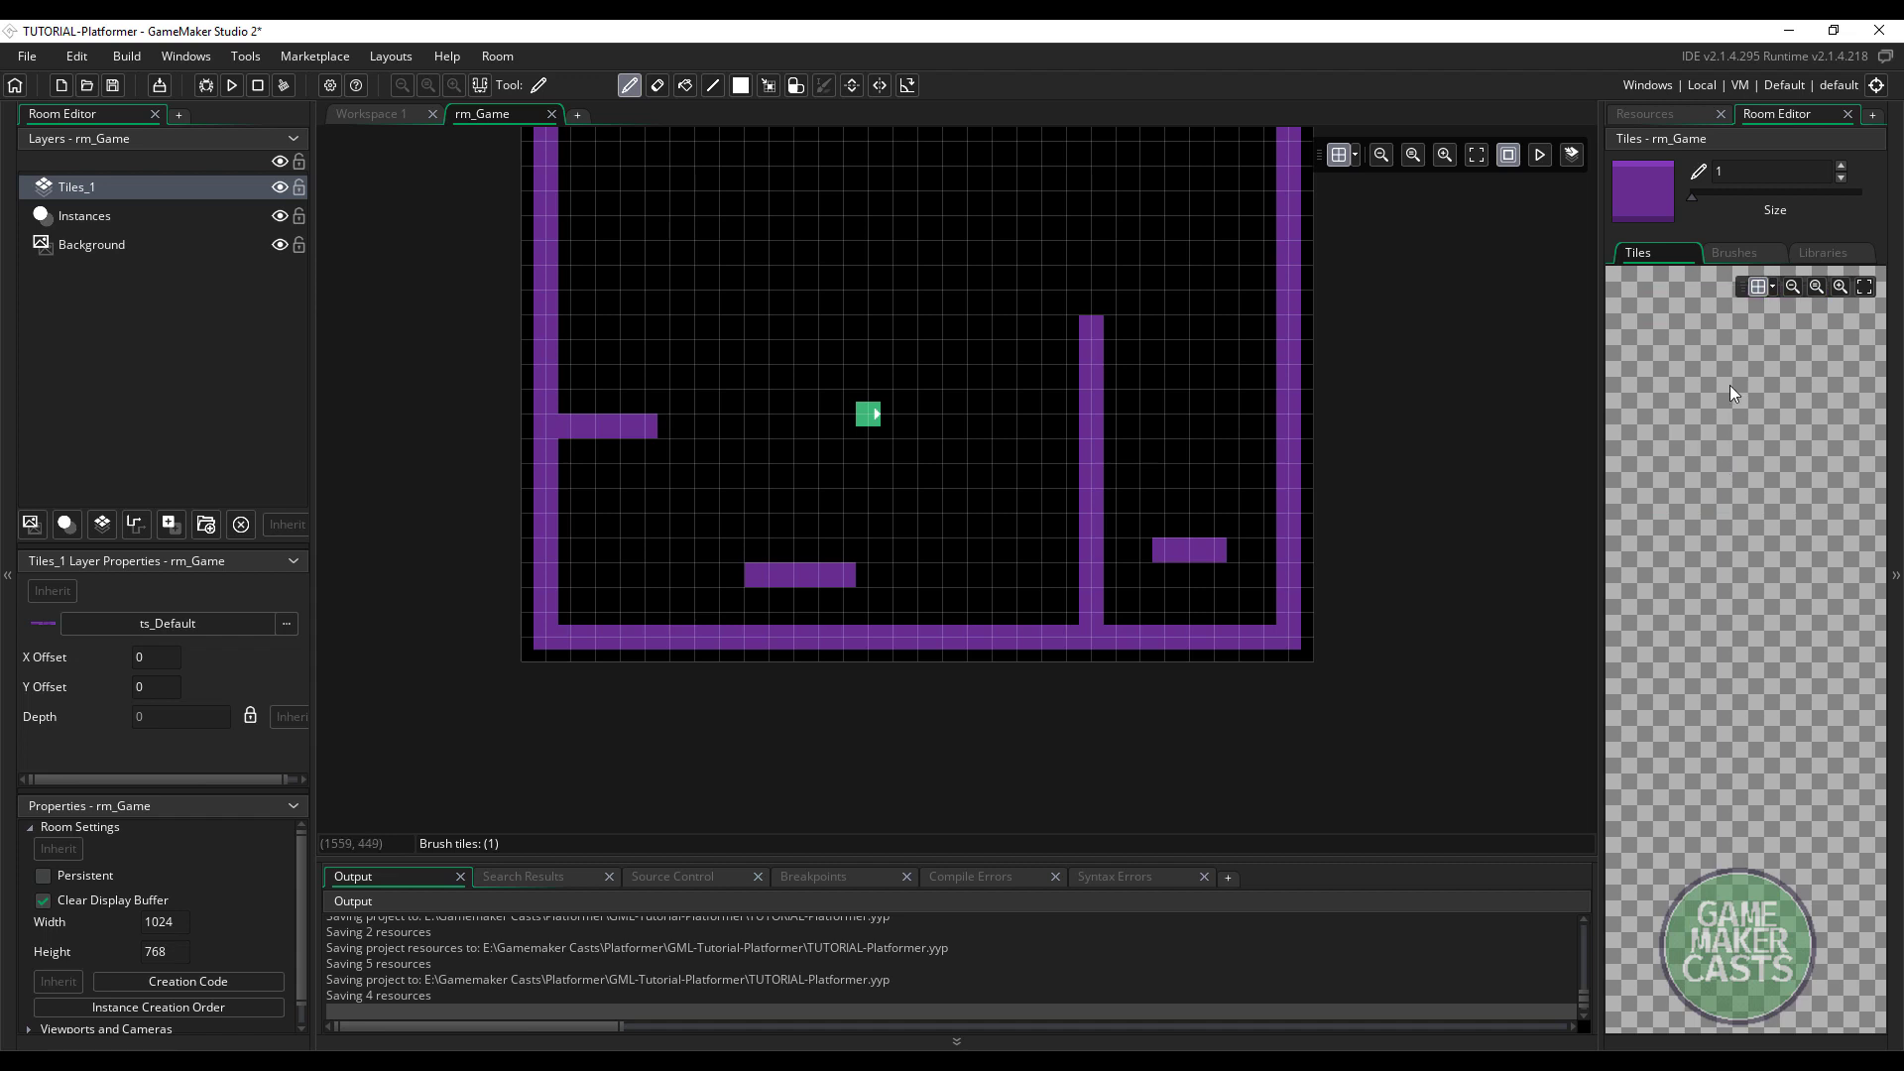
pyautogui.moveTo(1729, 386); pyautogui.dragTo(1806, 568, button='middle')
pyautogui.keyDown('ctrl'); pyautogui.scroll(-2, 1724, 599); pyautogui.keyUp('ctrl')
pyautogui.keyDown('ctrl'); pyautogui.scroll(-1, 1737, 599); pyautogui.keyUp('ctrl')
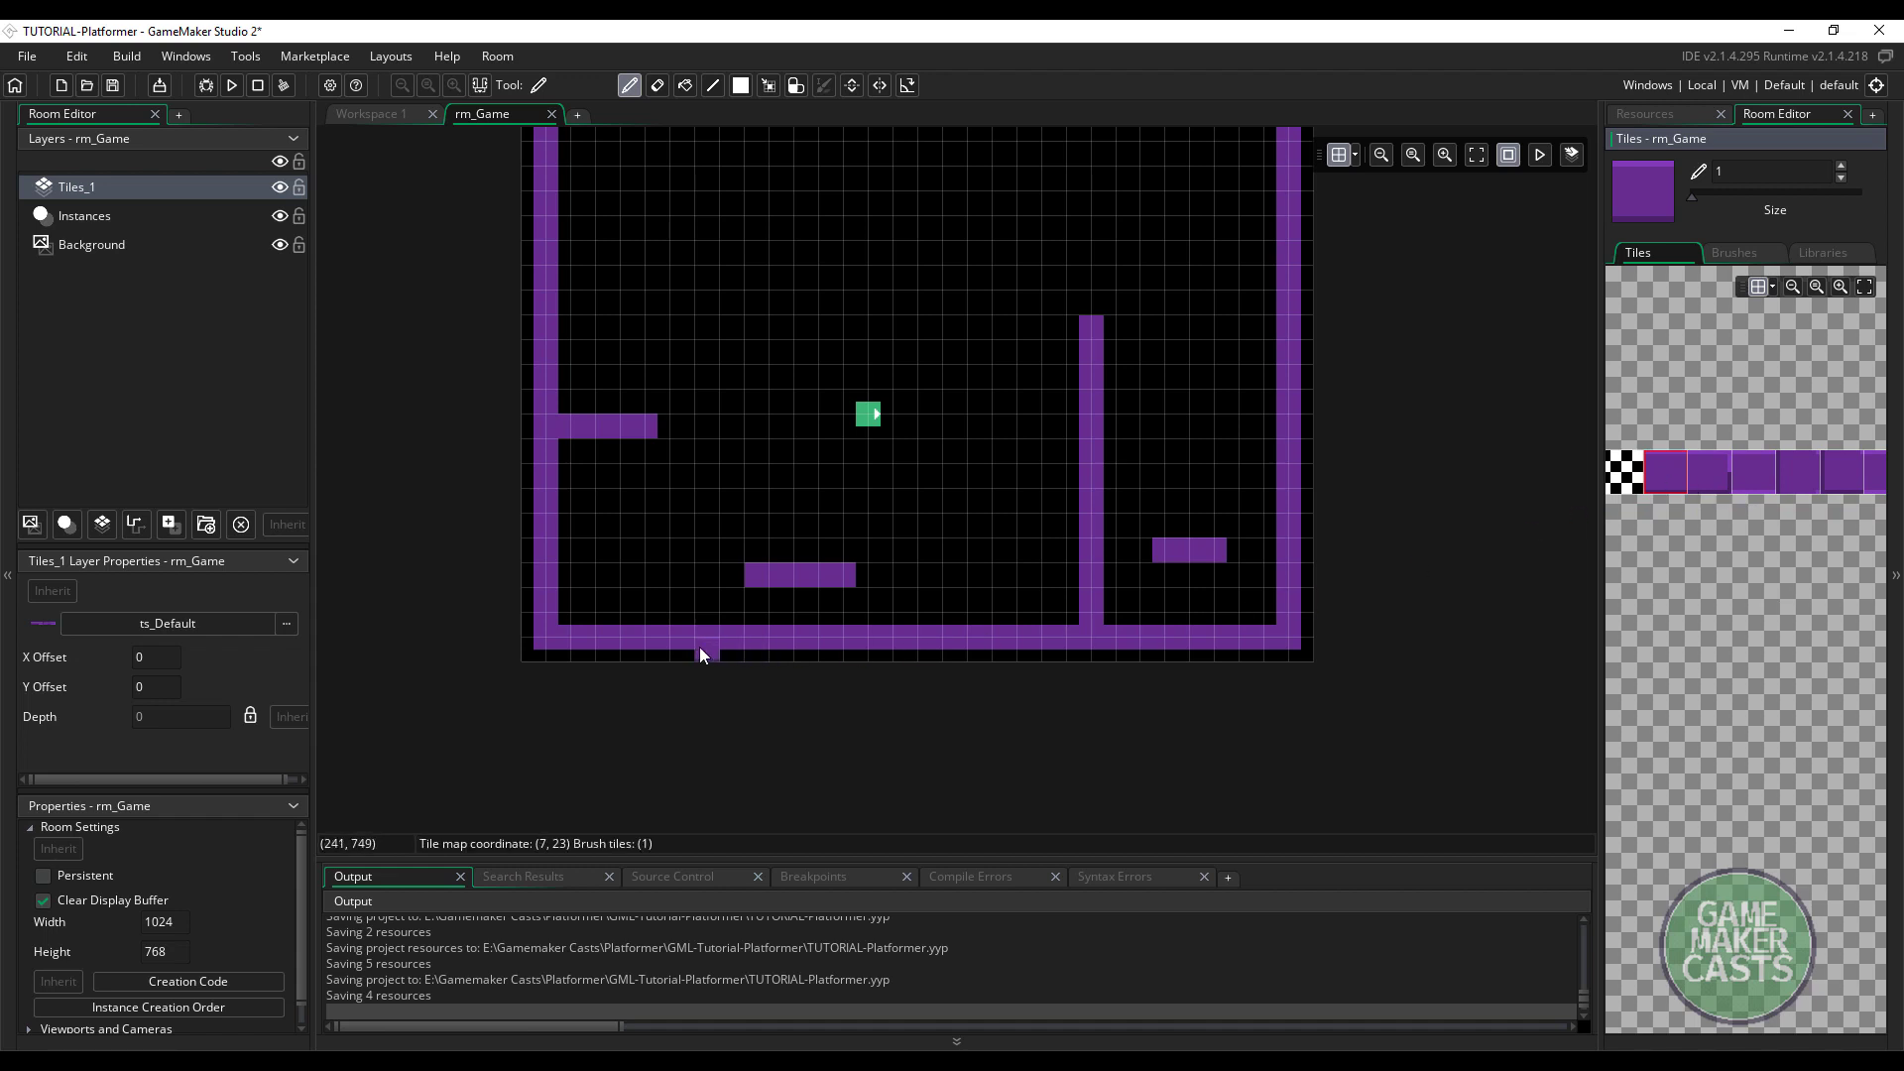
pyautogui.moveTo(563, 645); pyautogui.dragTo(1206, 640)
pyautogui.moveTo(1279, 604); pyautogui.dragTo(1205, 624, button='middle')
pyautogui.rightClick(1178, 620)
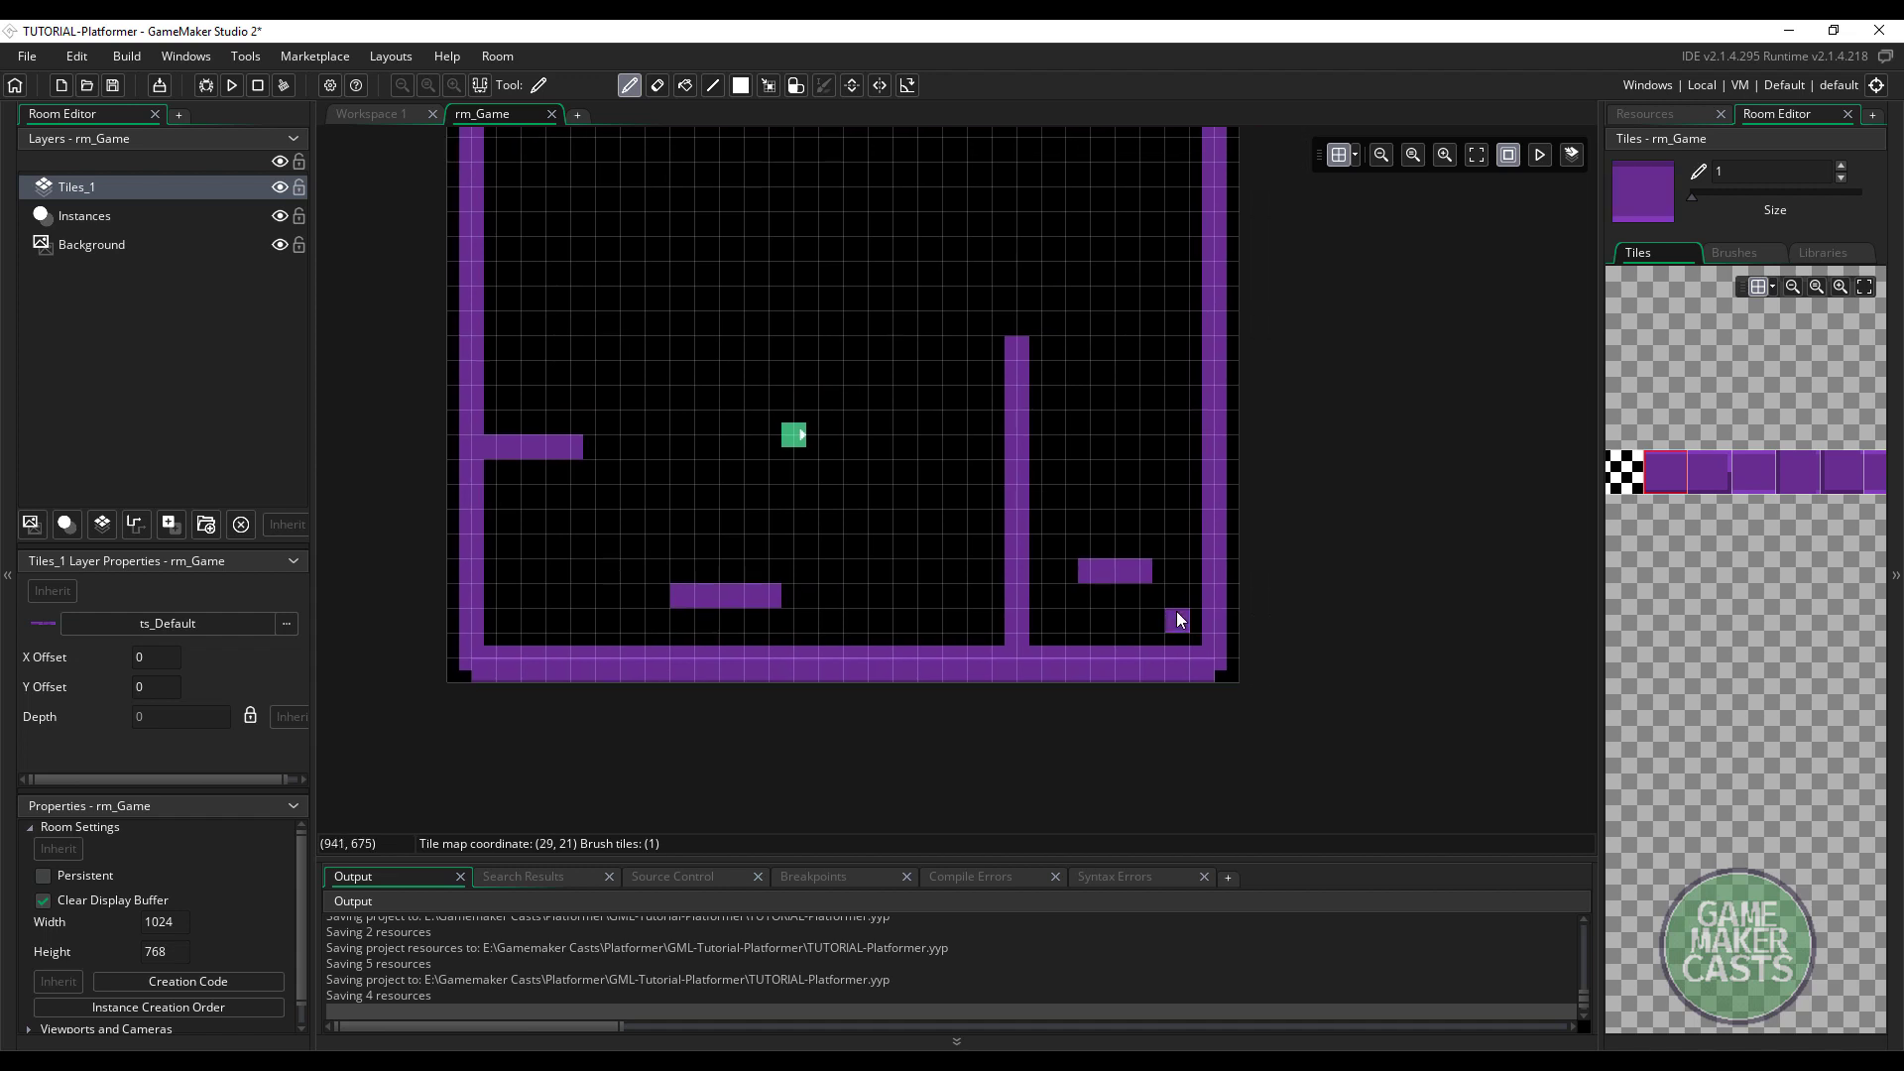
pyautogui.click(1226, 621)
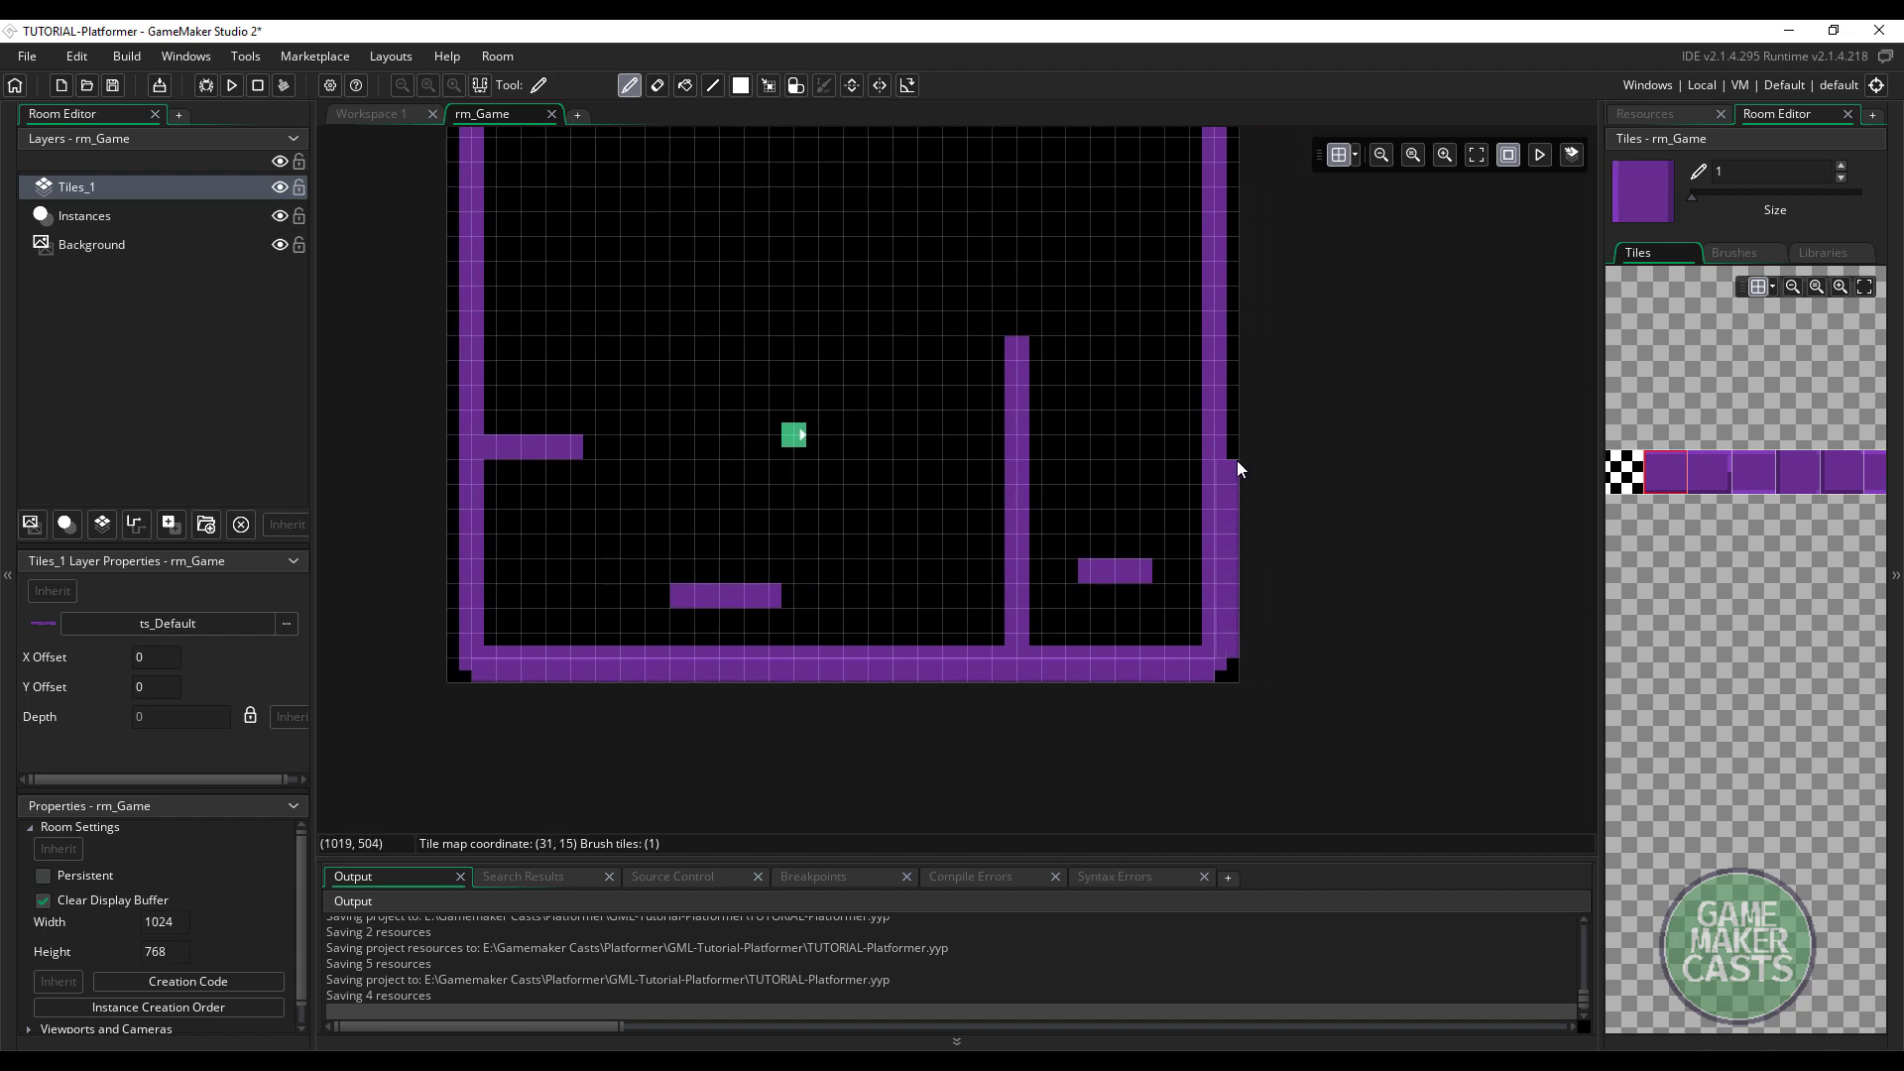
# Paint wall tiles along the top row and down the left column
pyautogui.moveTo(1240, 361); pyautogui.dragTo(1222, 603, button='middle')
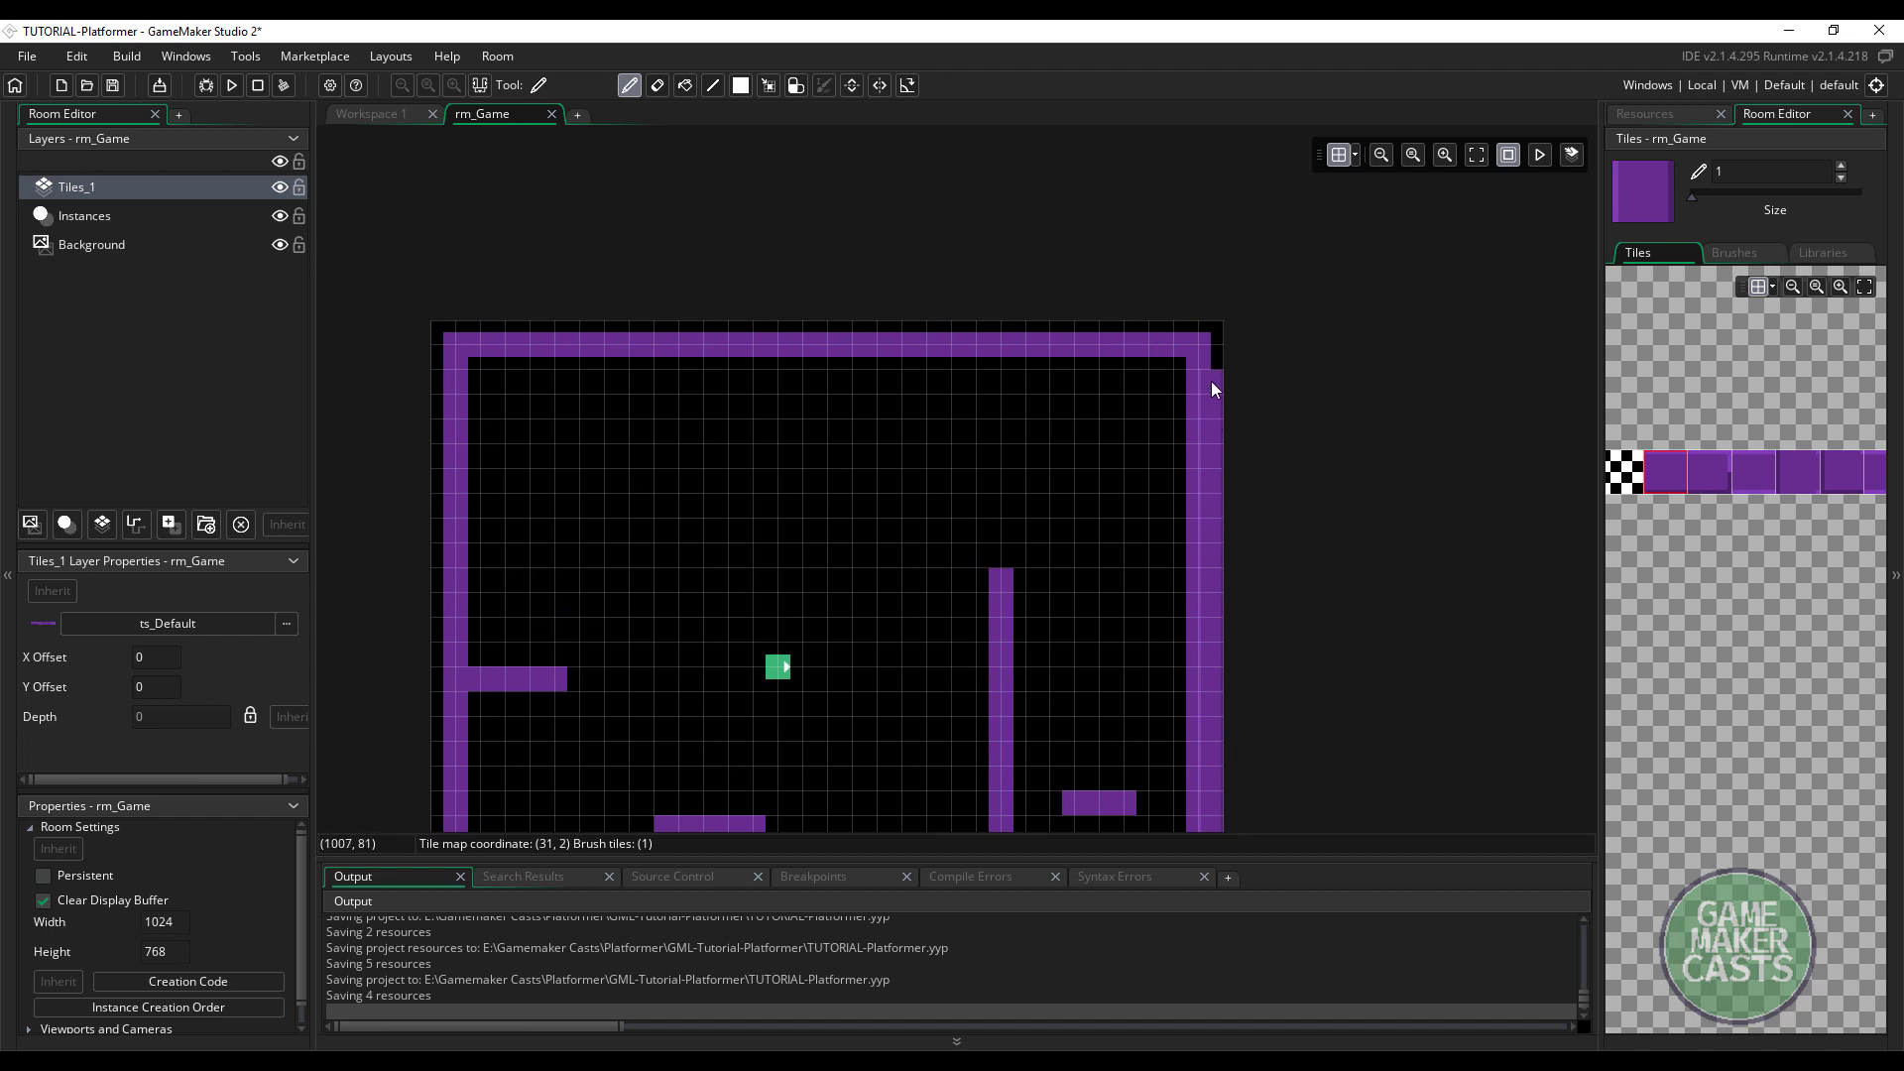
pyautogui.click(1083, 389)
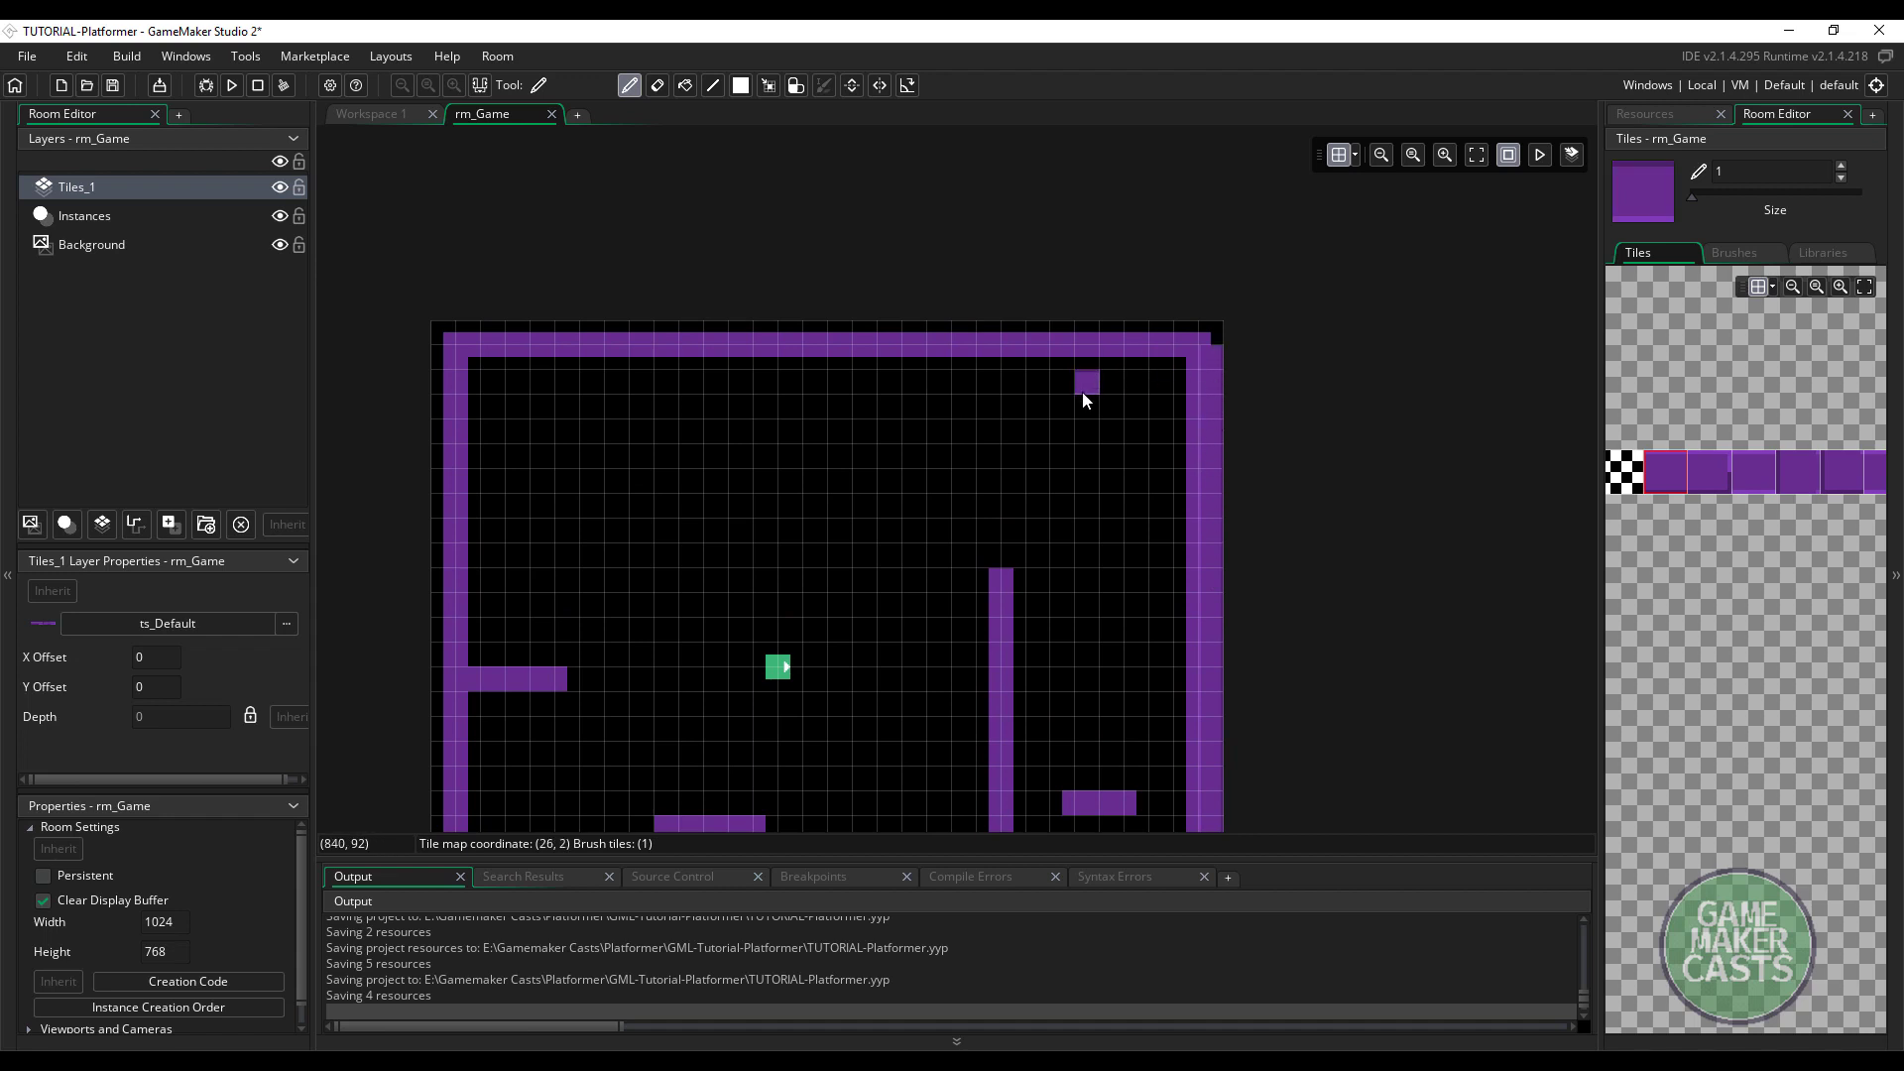
pyautogui.moveTo(1162, 327)
pyautogui.mouseDown()
pyautogui.moveTo(1186, 331)
pyautogui.moveTo(471, 340)
pyautogui.moveTo(429, 672)
pyautogui.mouseUp()
pyautogui.click(449, 385)
pyautogui.moveTo(429, 671); pyautogui.dragTo(460, 547, button='middle')
pyautogui.moveTo(470, 509)
pyautogui.mouseDown()
pyautogui.moveTo(489, 642)
pyautogui.moveTo(476, 757)
pyautogui.mouseUp()
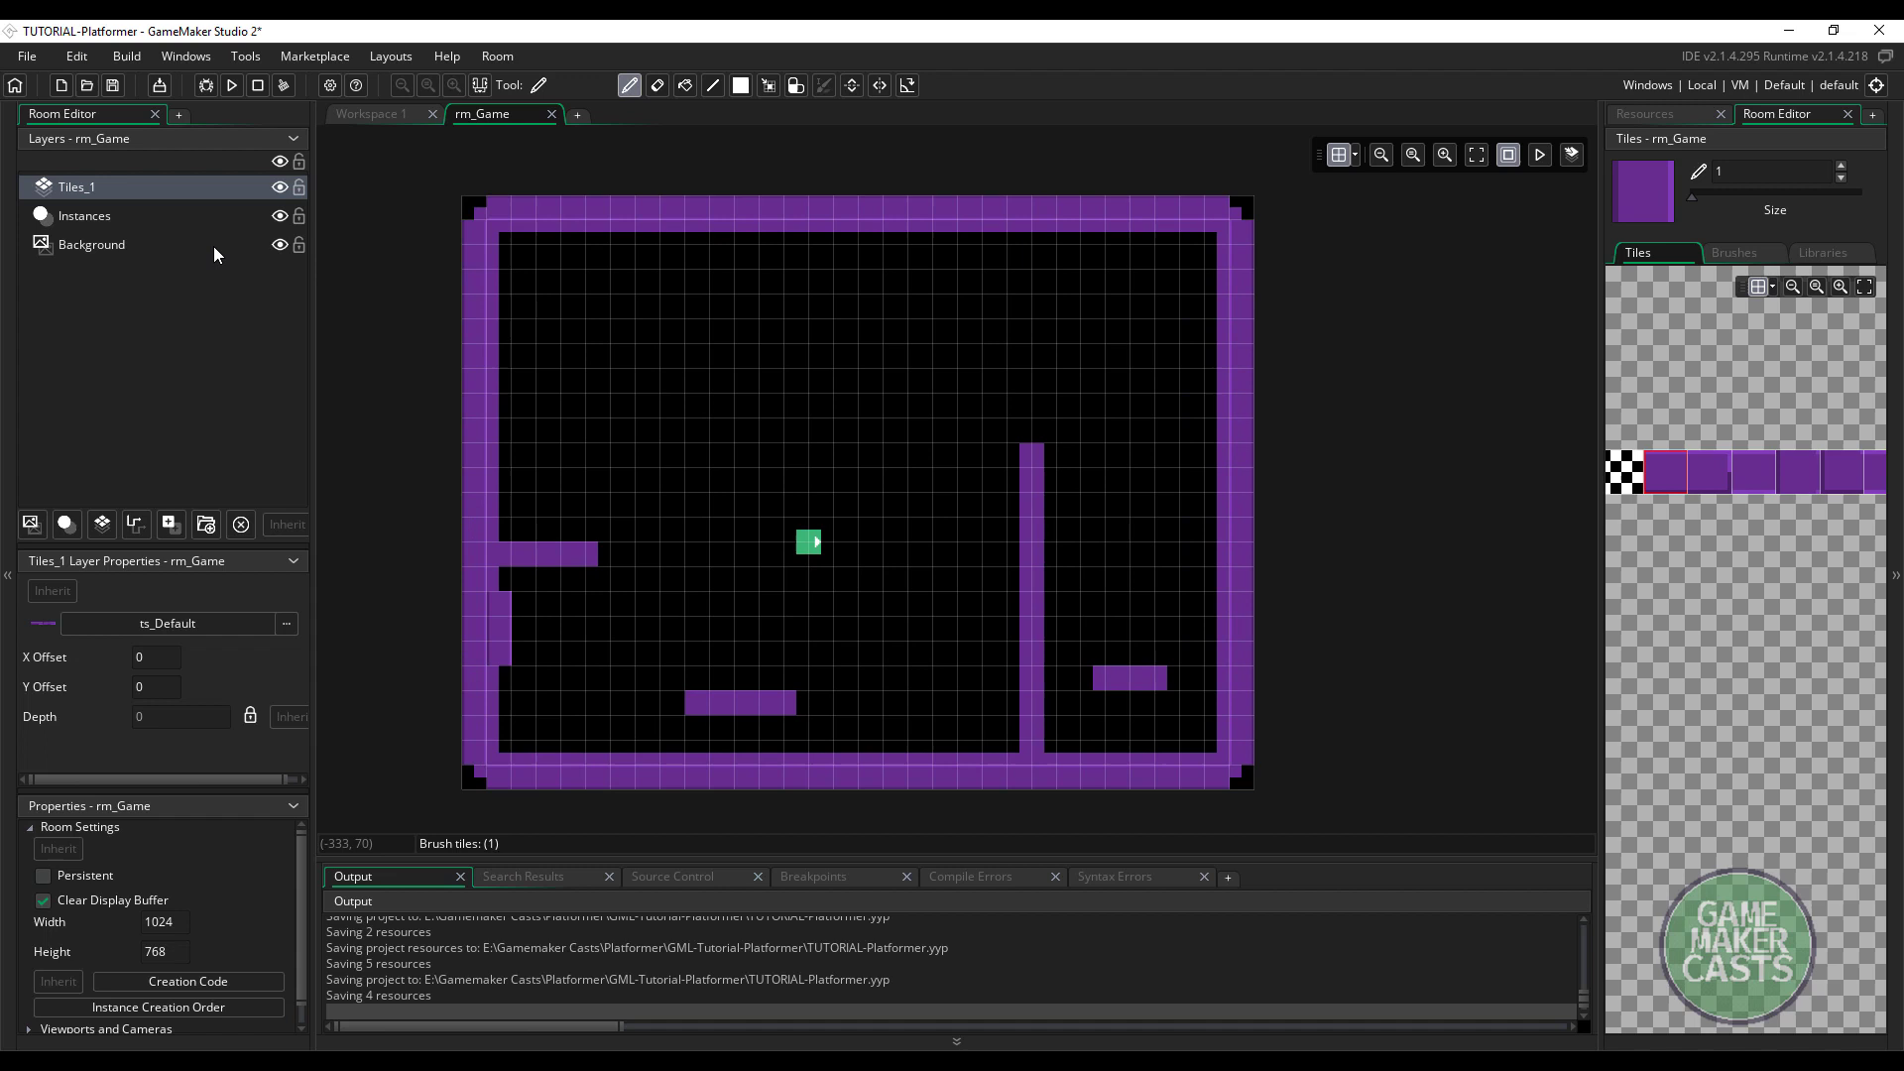
# Hide the instances and erase the stray tiles beside the left wall
pyautogui.click(279, 217)
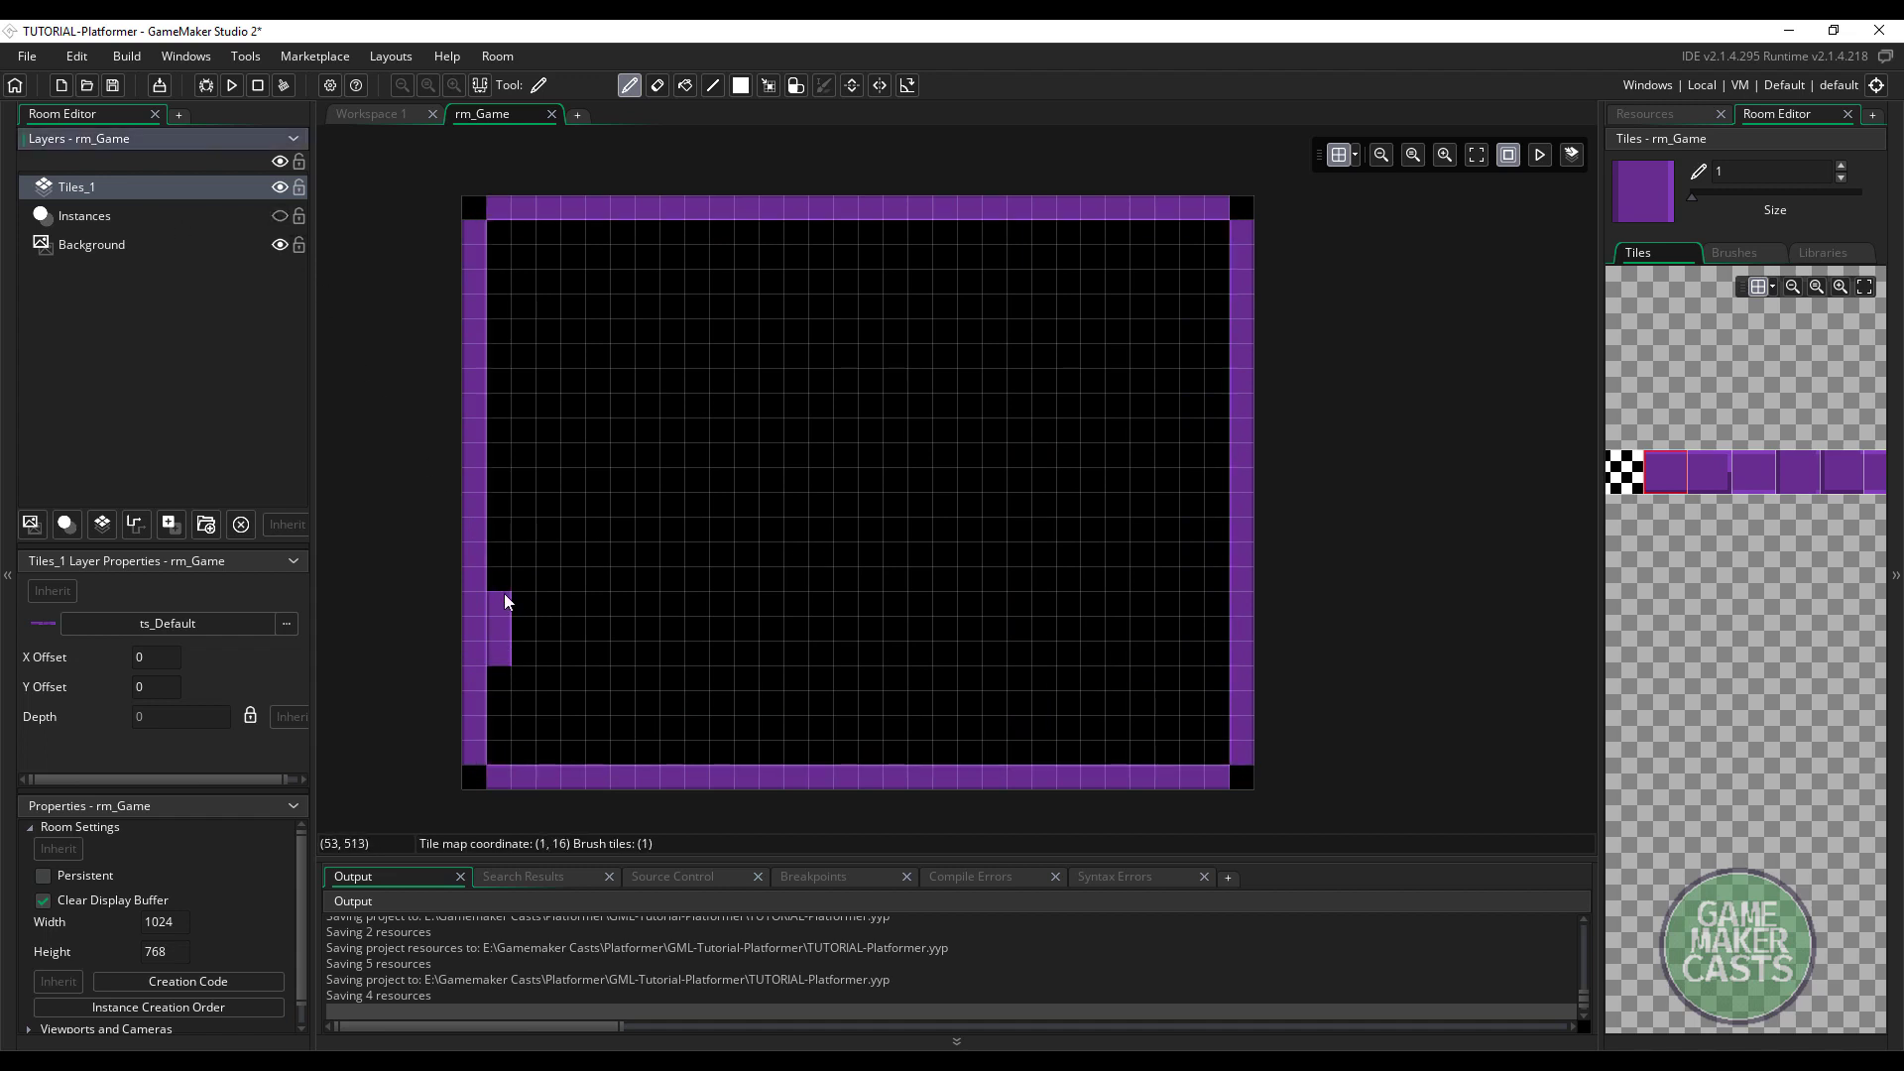
pyautogui.moveTo(506, 602); pyautogui.dragTo(510, 656, button='right')
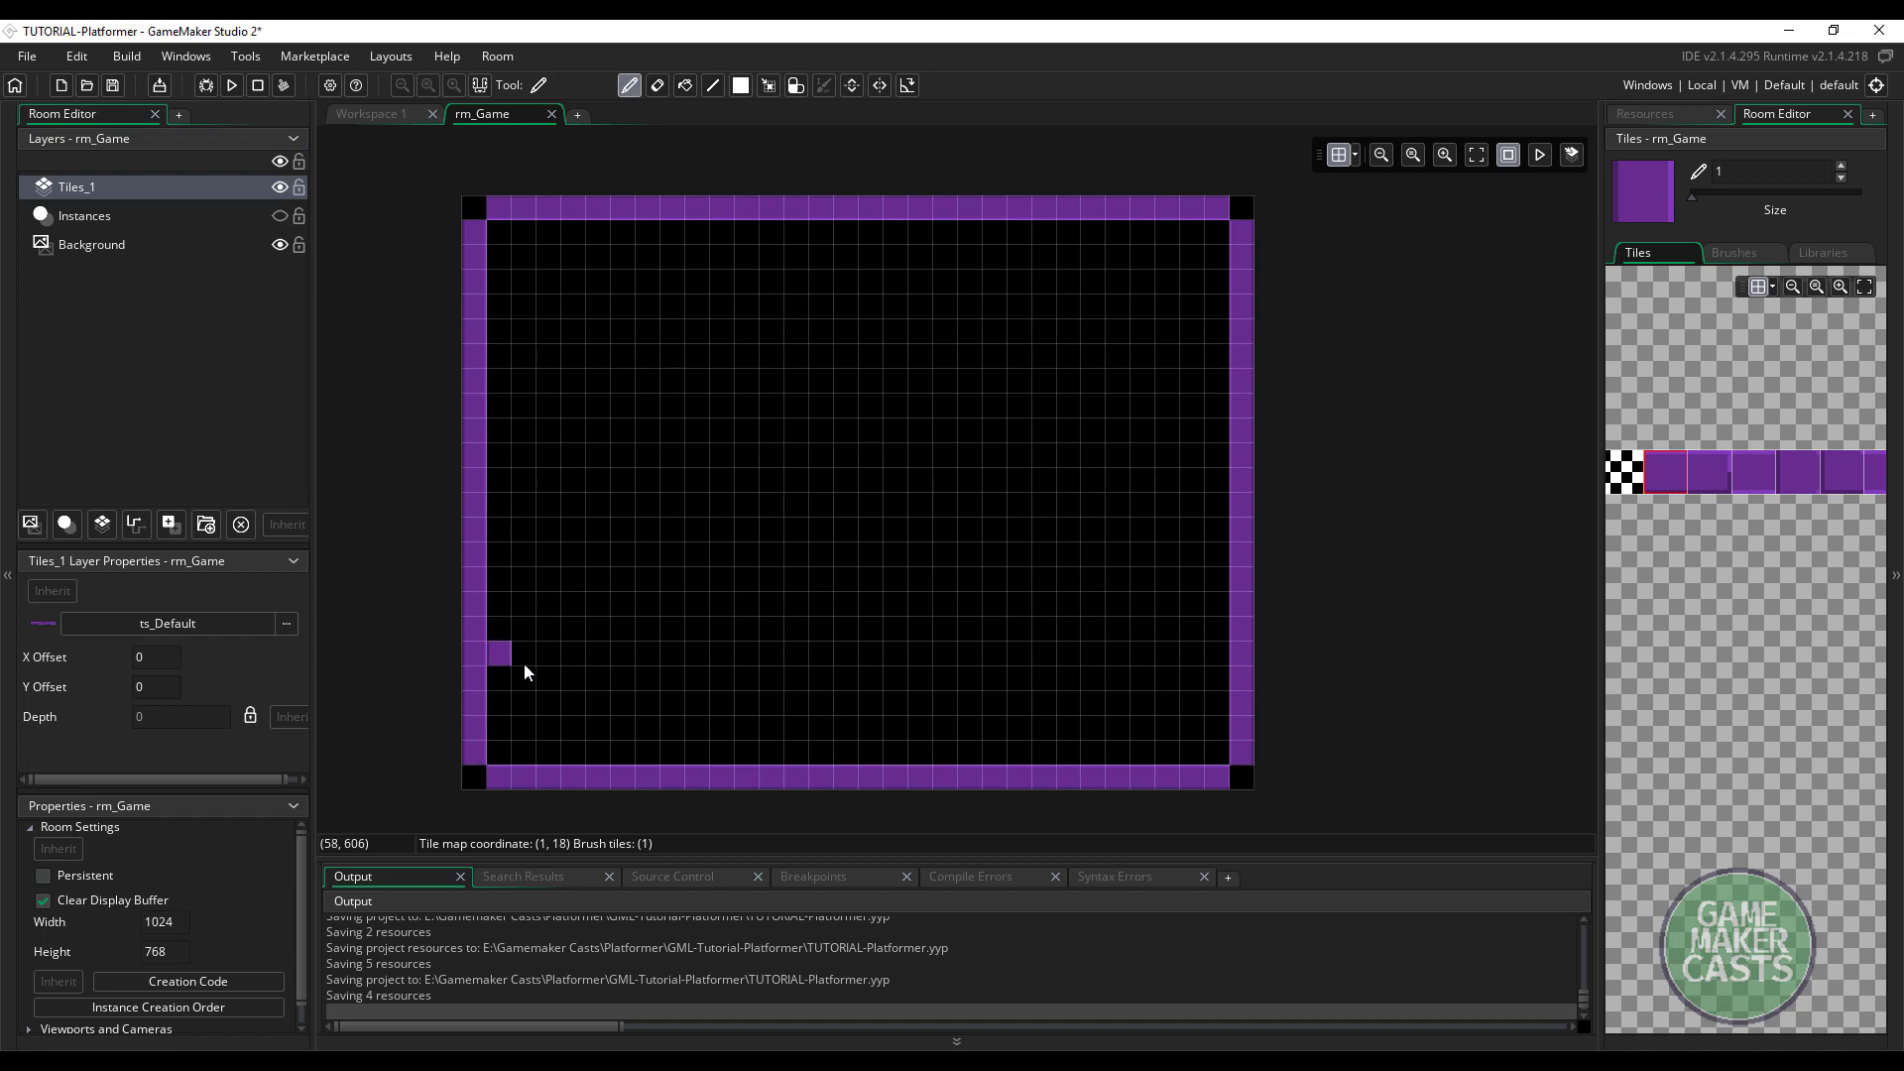
pyautogui.moveTo(629, 676); pyautogui.dragTo(663, 557, button='middle')
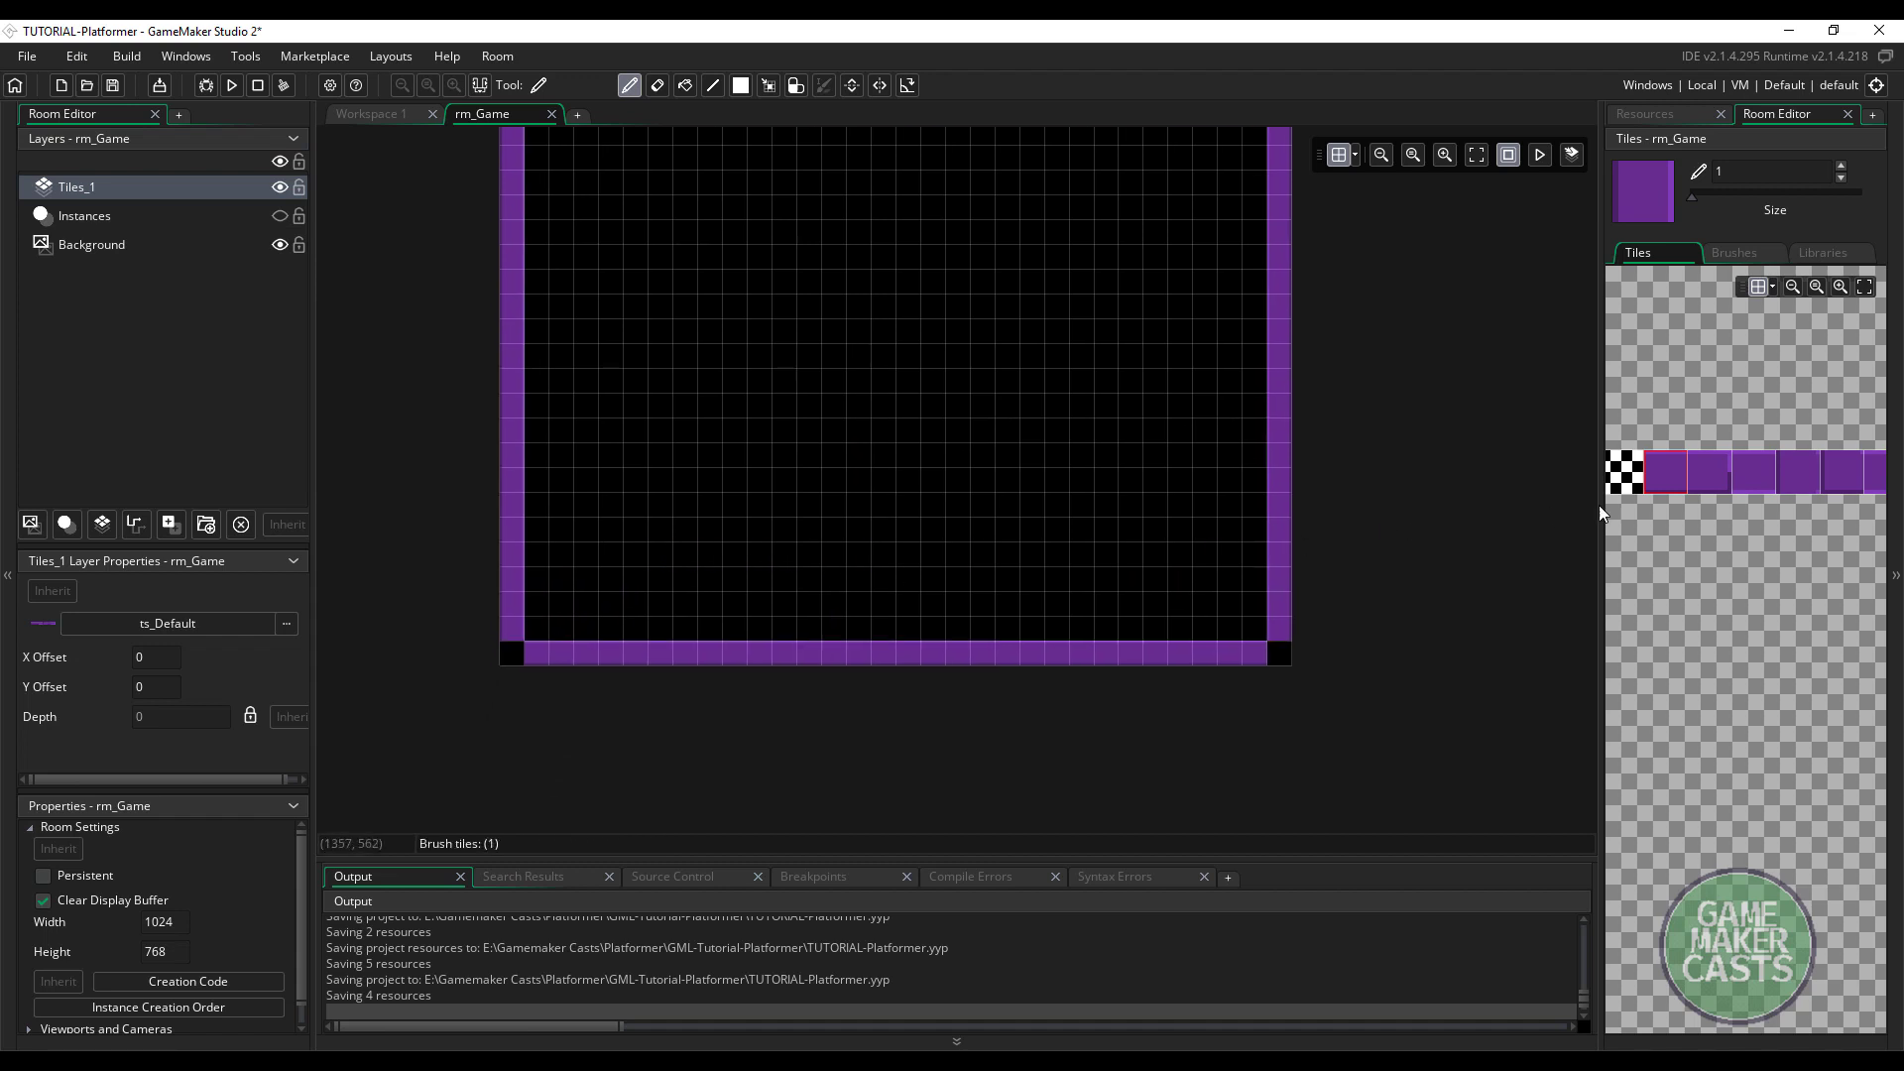
pyautogui.scroll(1, 1775, 487)
pyautogui.scroll(-2, 1777, 487)
pyautogui.keyDown('ctrl'); pyautogui.scroll(3, 1807, 464); pyautogui.keyUp('ctrl')
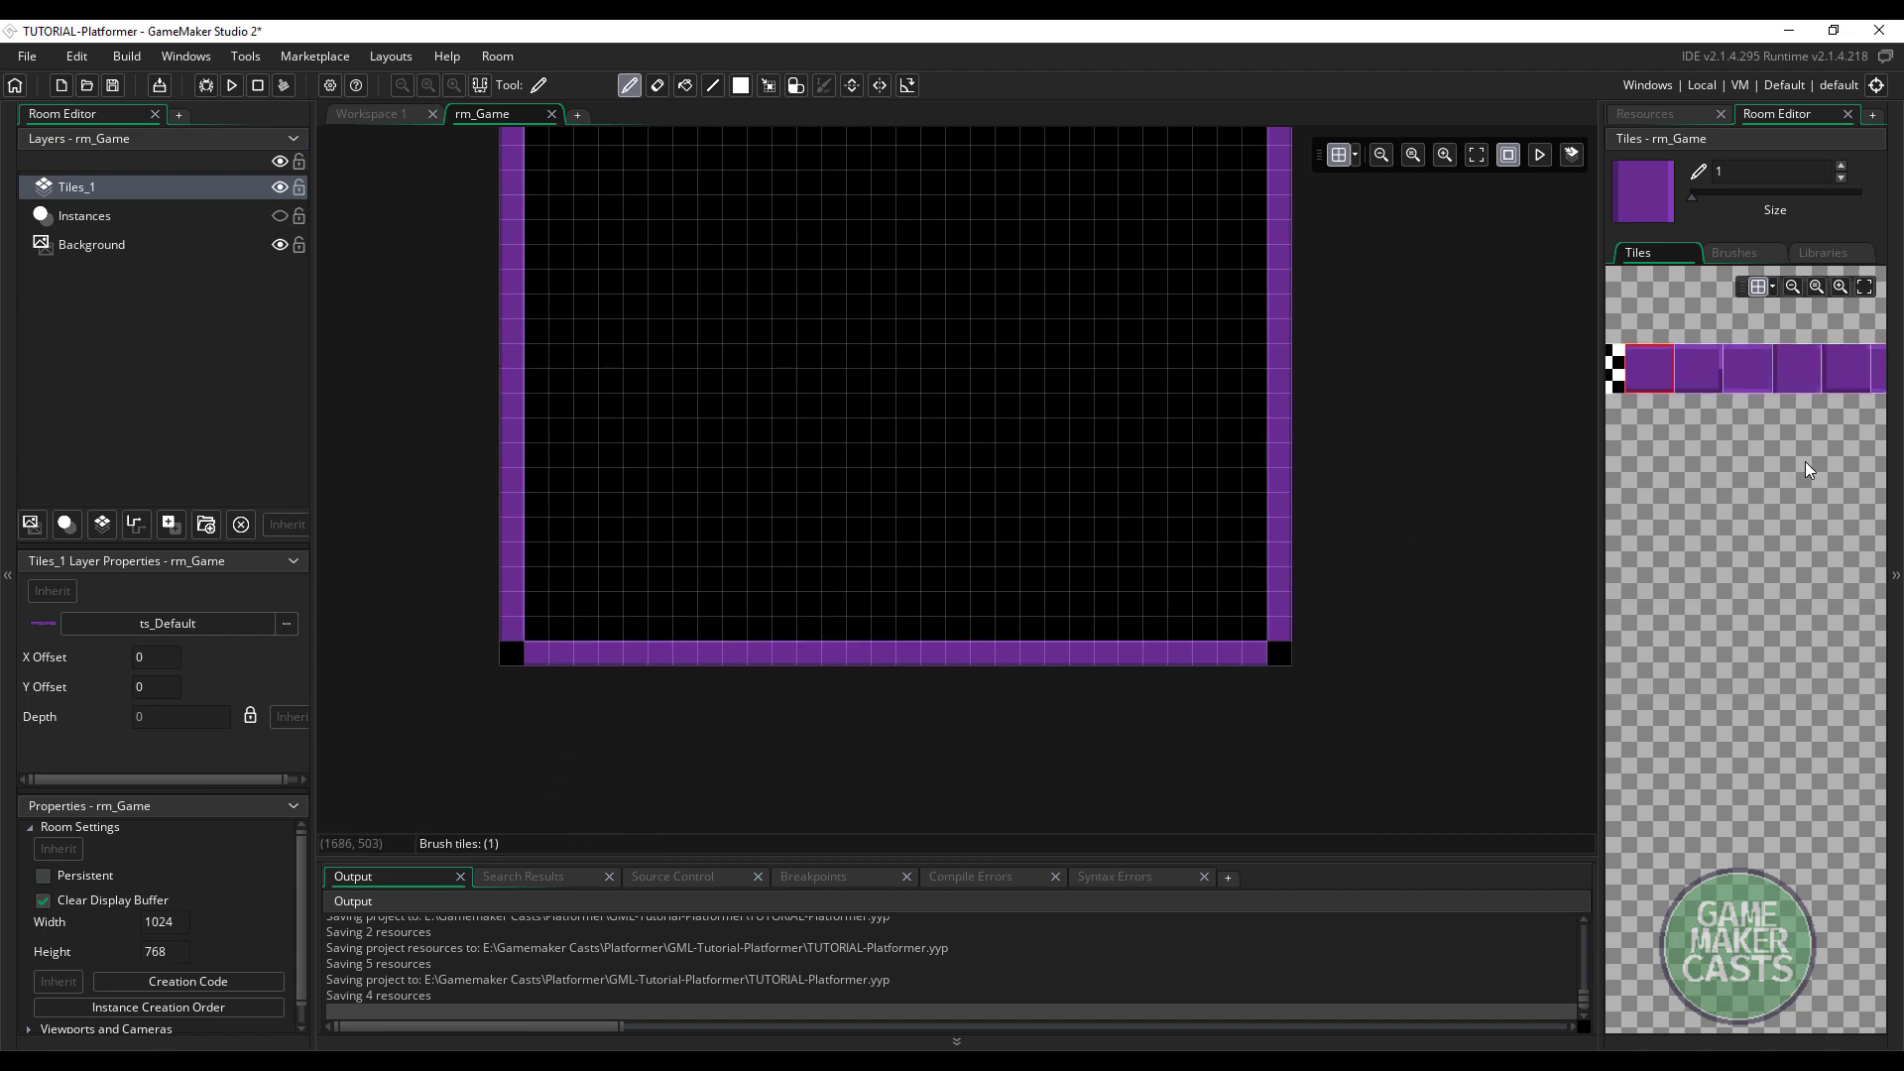
# Pick the corner tile and fill the bottom-left, bottom-right and top-right corner cells
pyautogui.moveTo(1817, 410); pyautogui.dragTo(1678, 497, button='middle')
pyautogui.keyDown('ctrl'); pyautogui.scroll(1, 1677, 497); pyautogui.keyUp('ctrl')
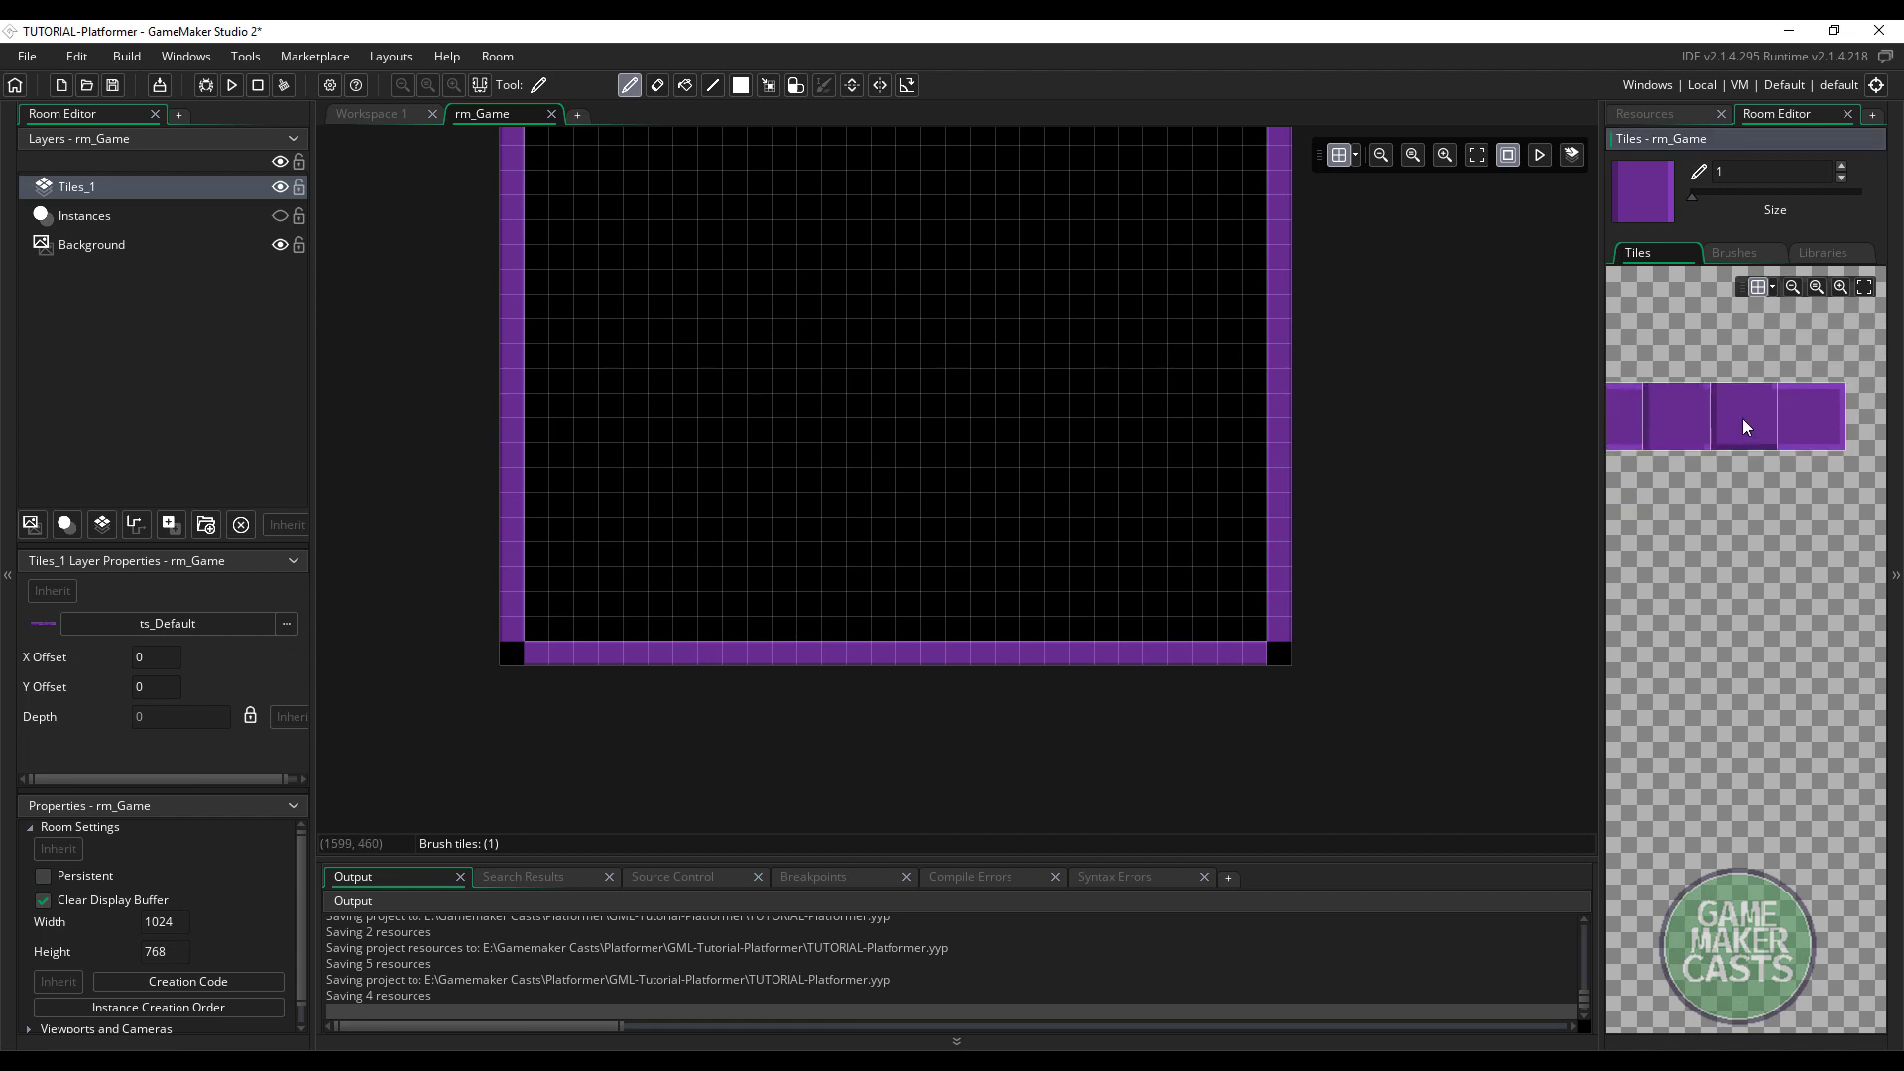
pyautogui.click(1742, 420)
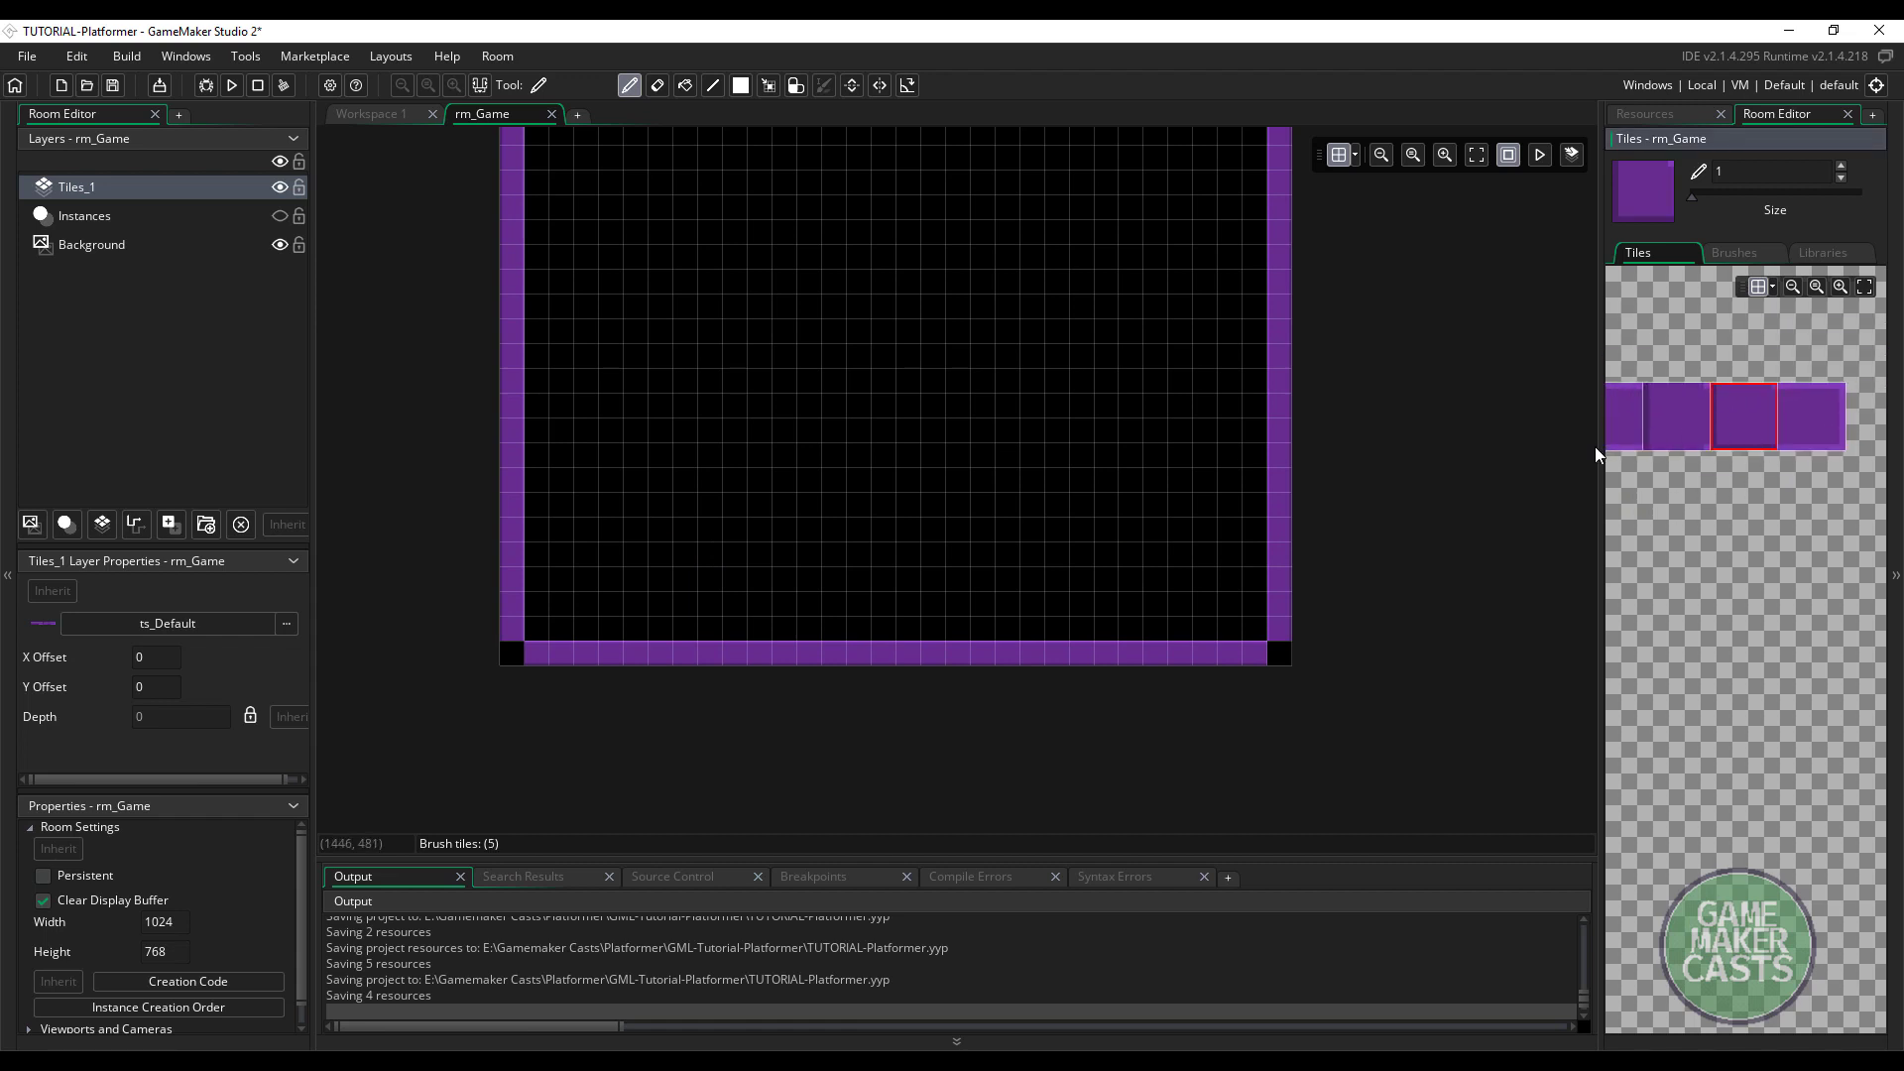
pyautogui.click(512, 653)
pyautogui.click(1276, 653)
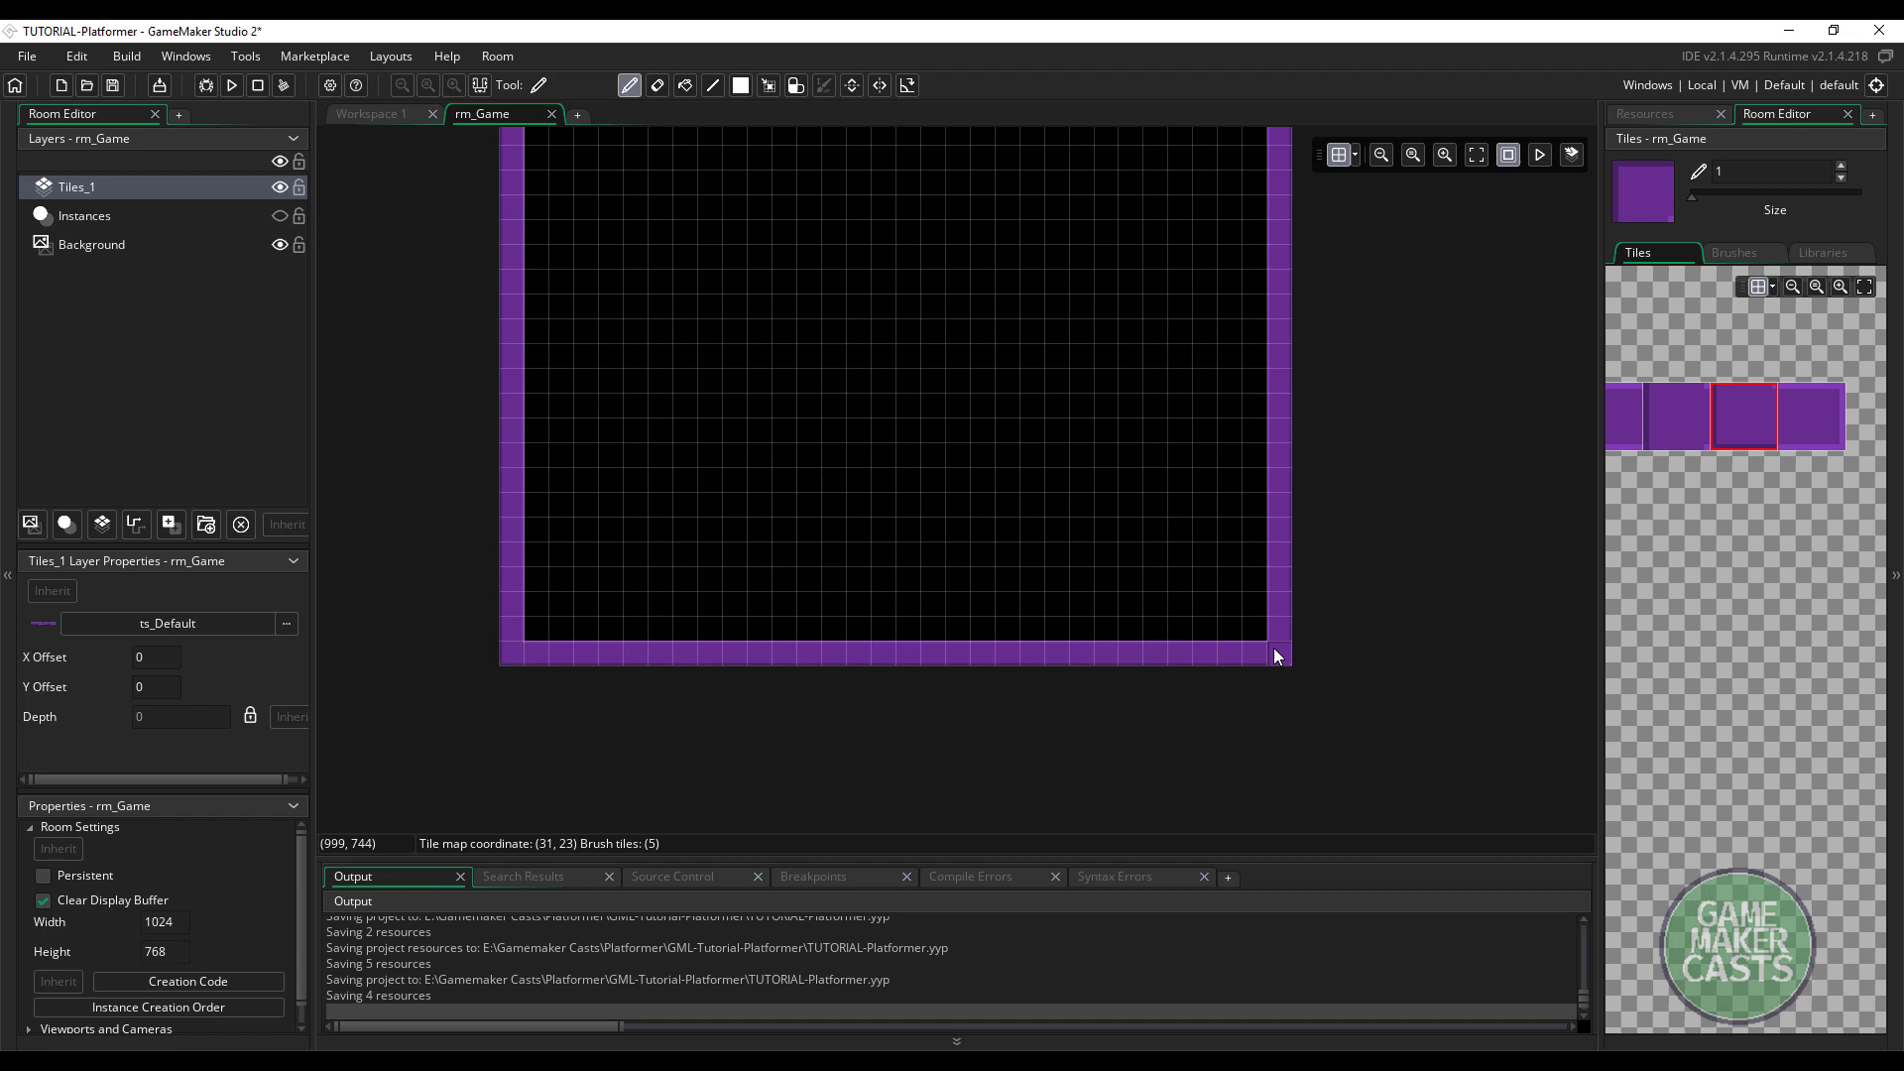
pyautogui.scroll(5, 1222, 474)
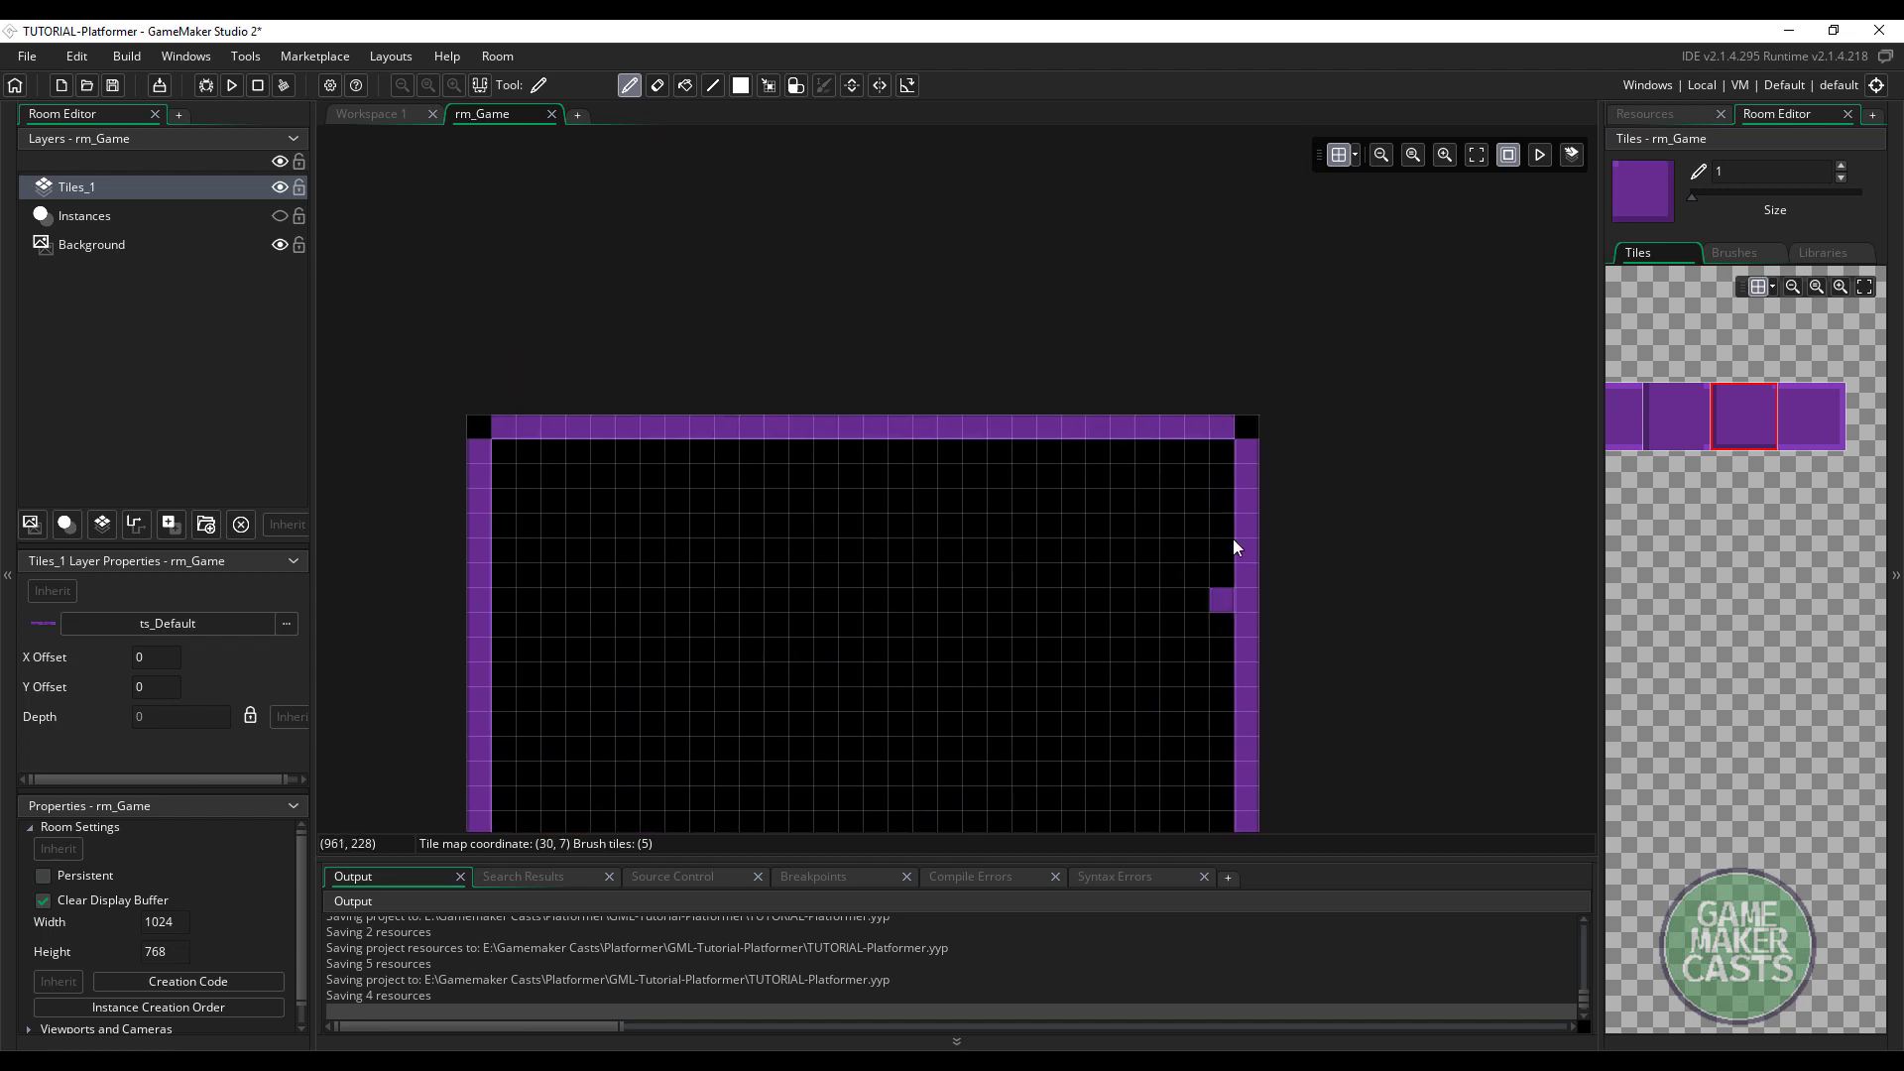
pyautogui.click(1256, 433)
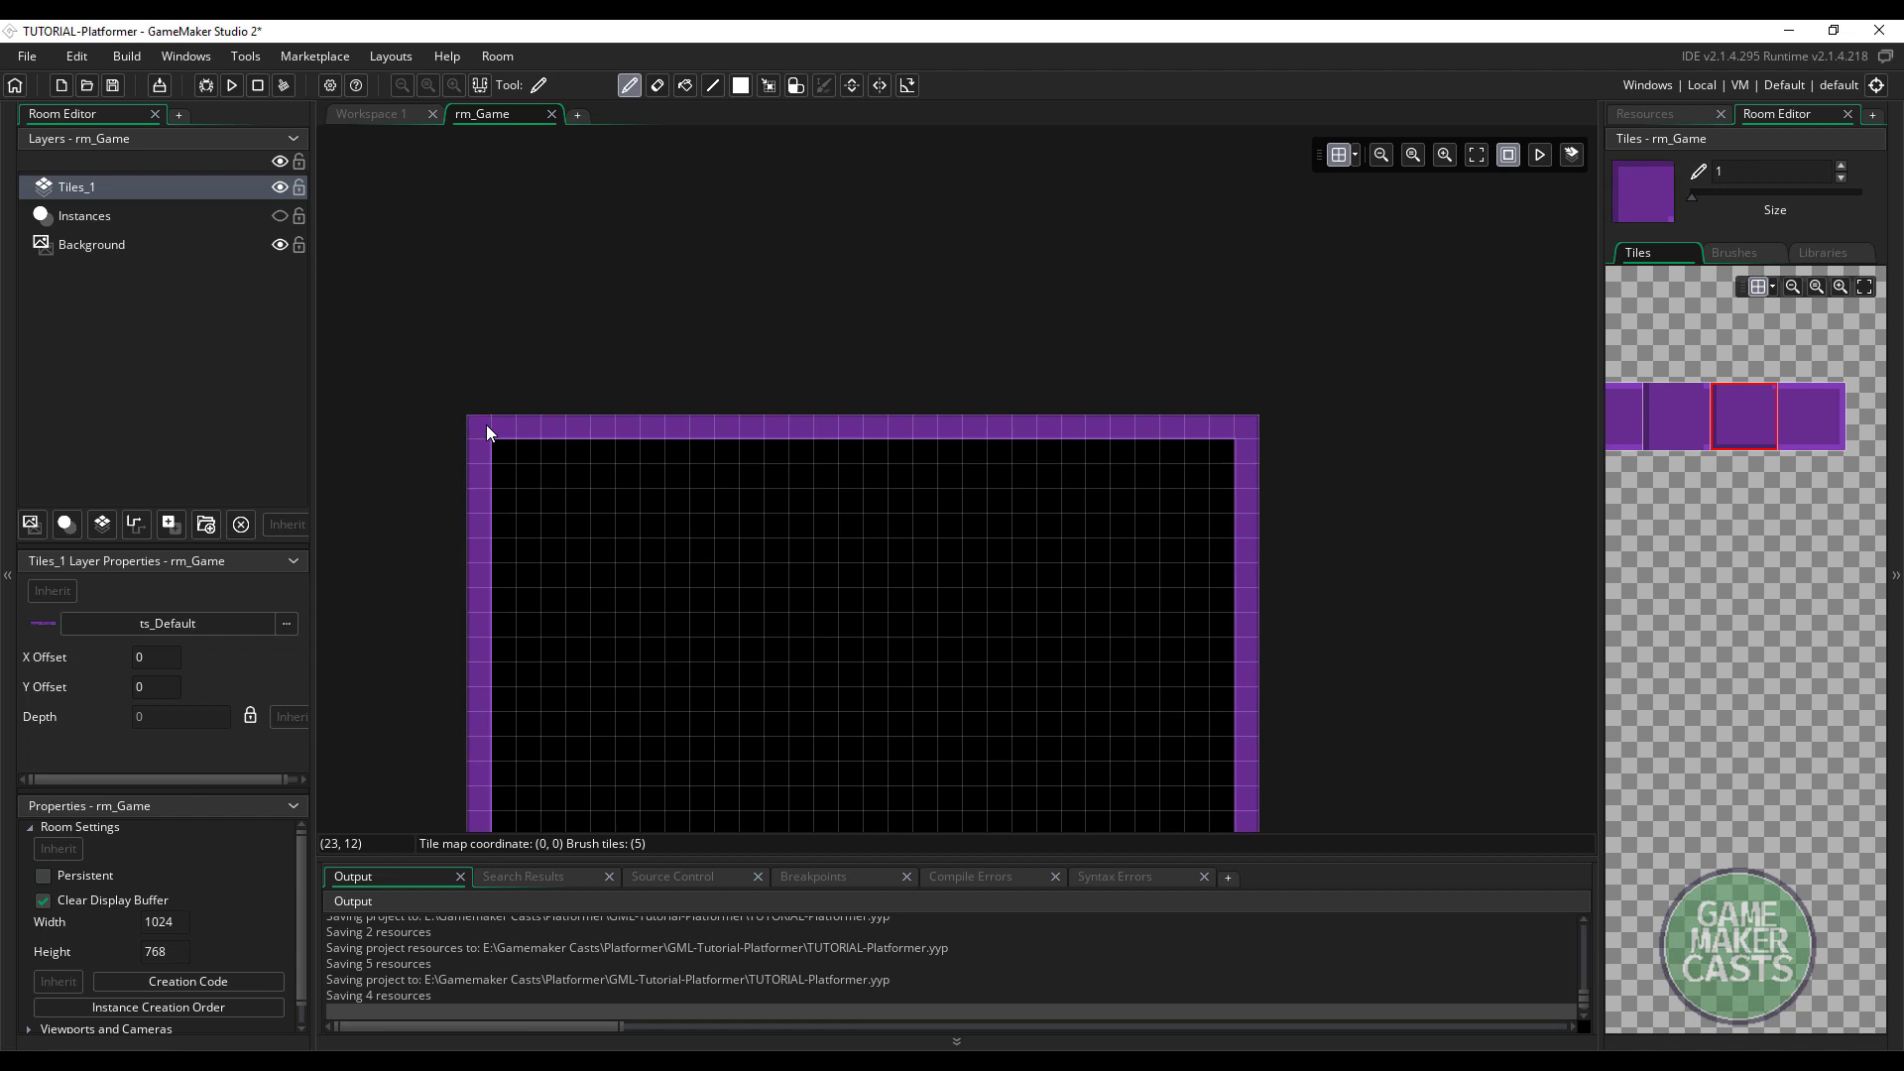
# Set the room grid Alpha to 0 to hide the grid
pyautogui.keyDown('ctrl'); pyautogui.scroll(-3, 765, 651); pyautogui.keyUp('ctrl')
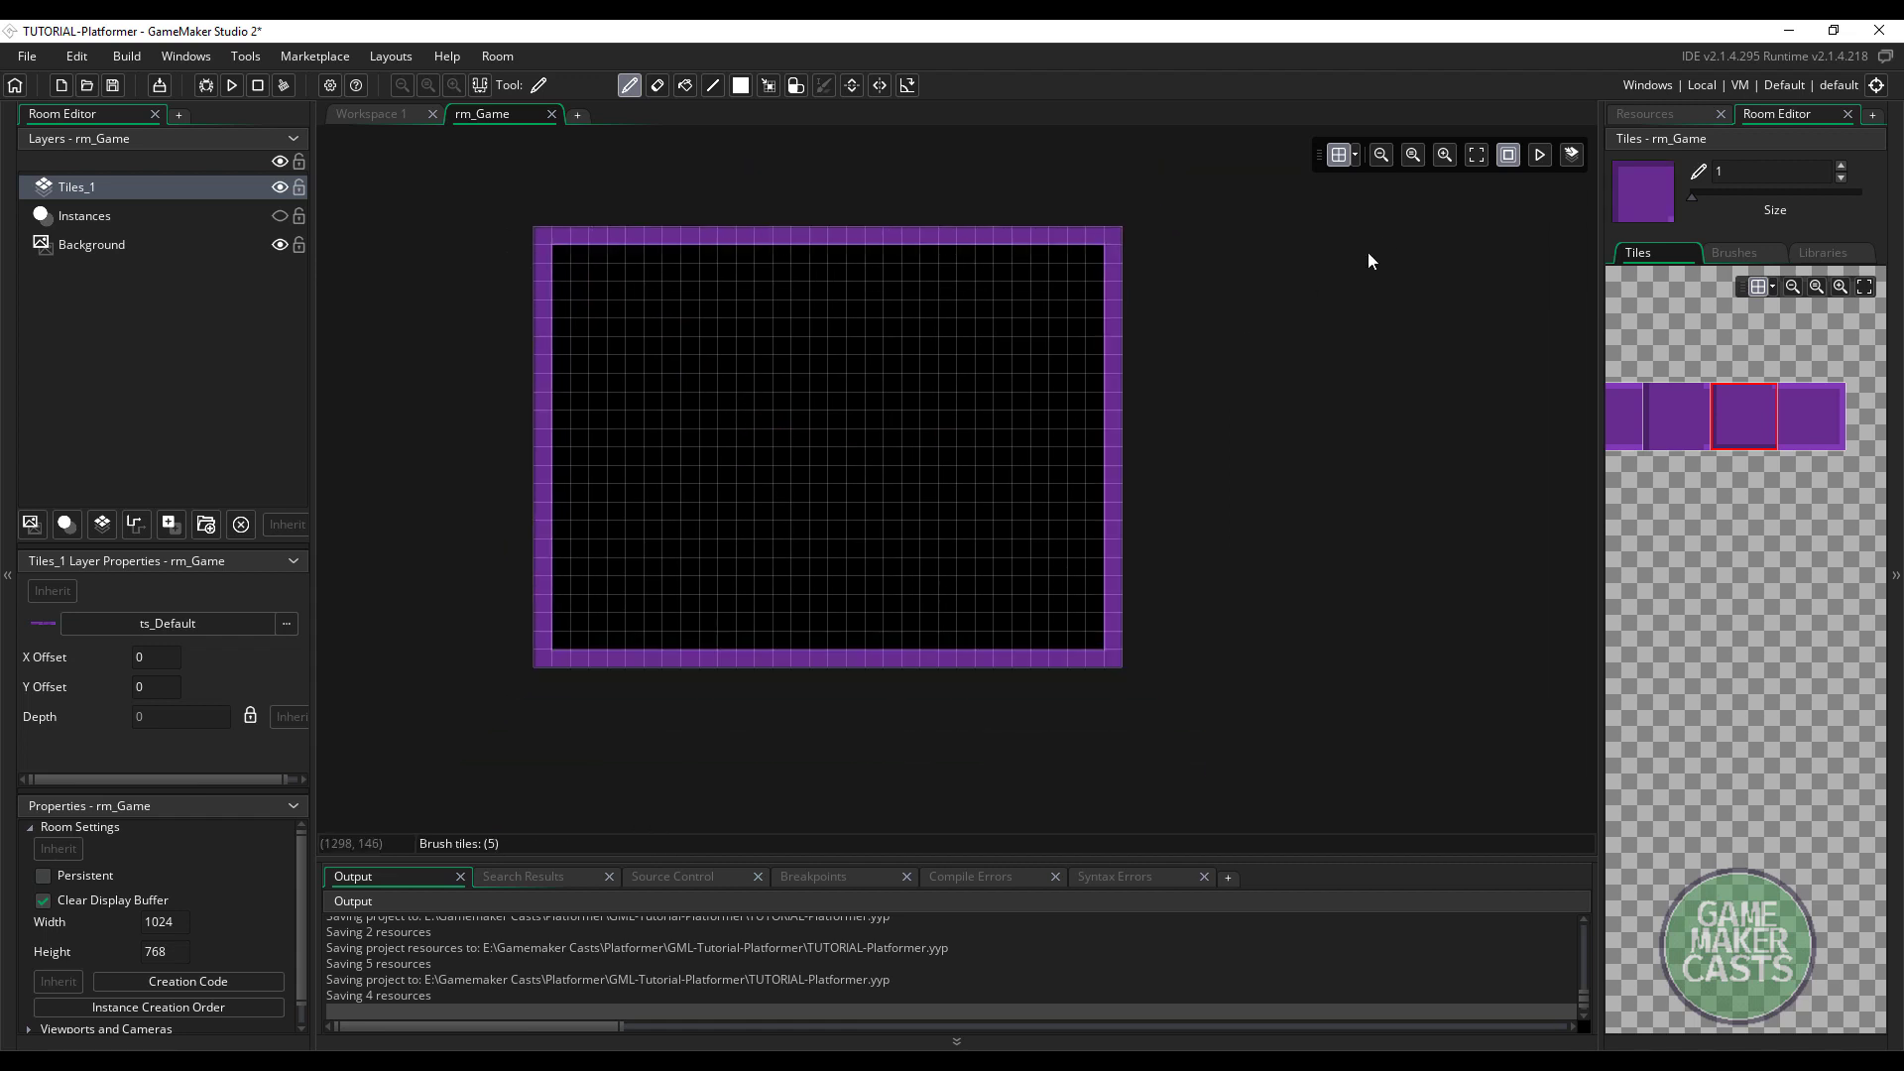
pyautogui.click(1355, 155)
pyautogui.click(1623, 251)
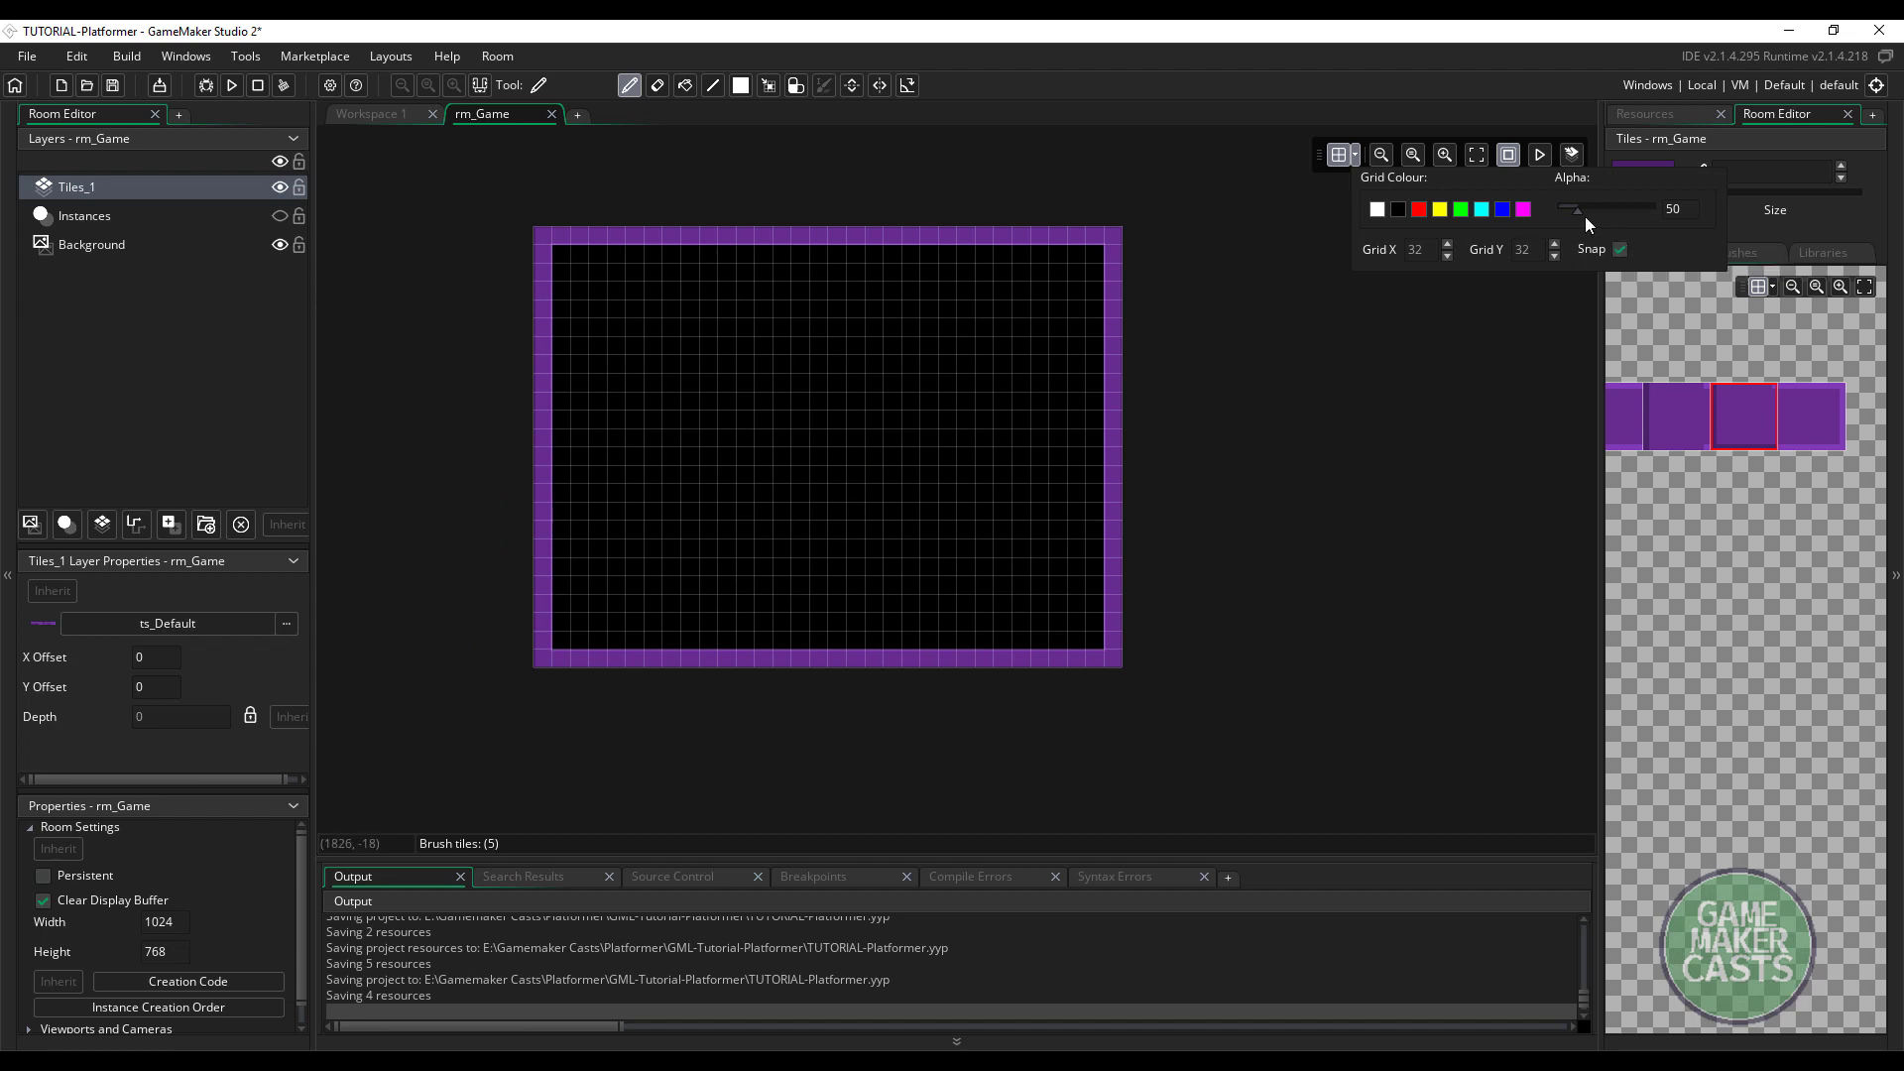
pyautogui.write('0')
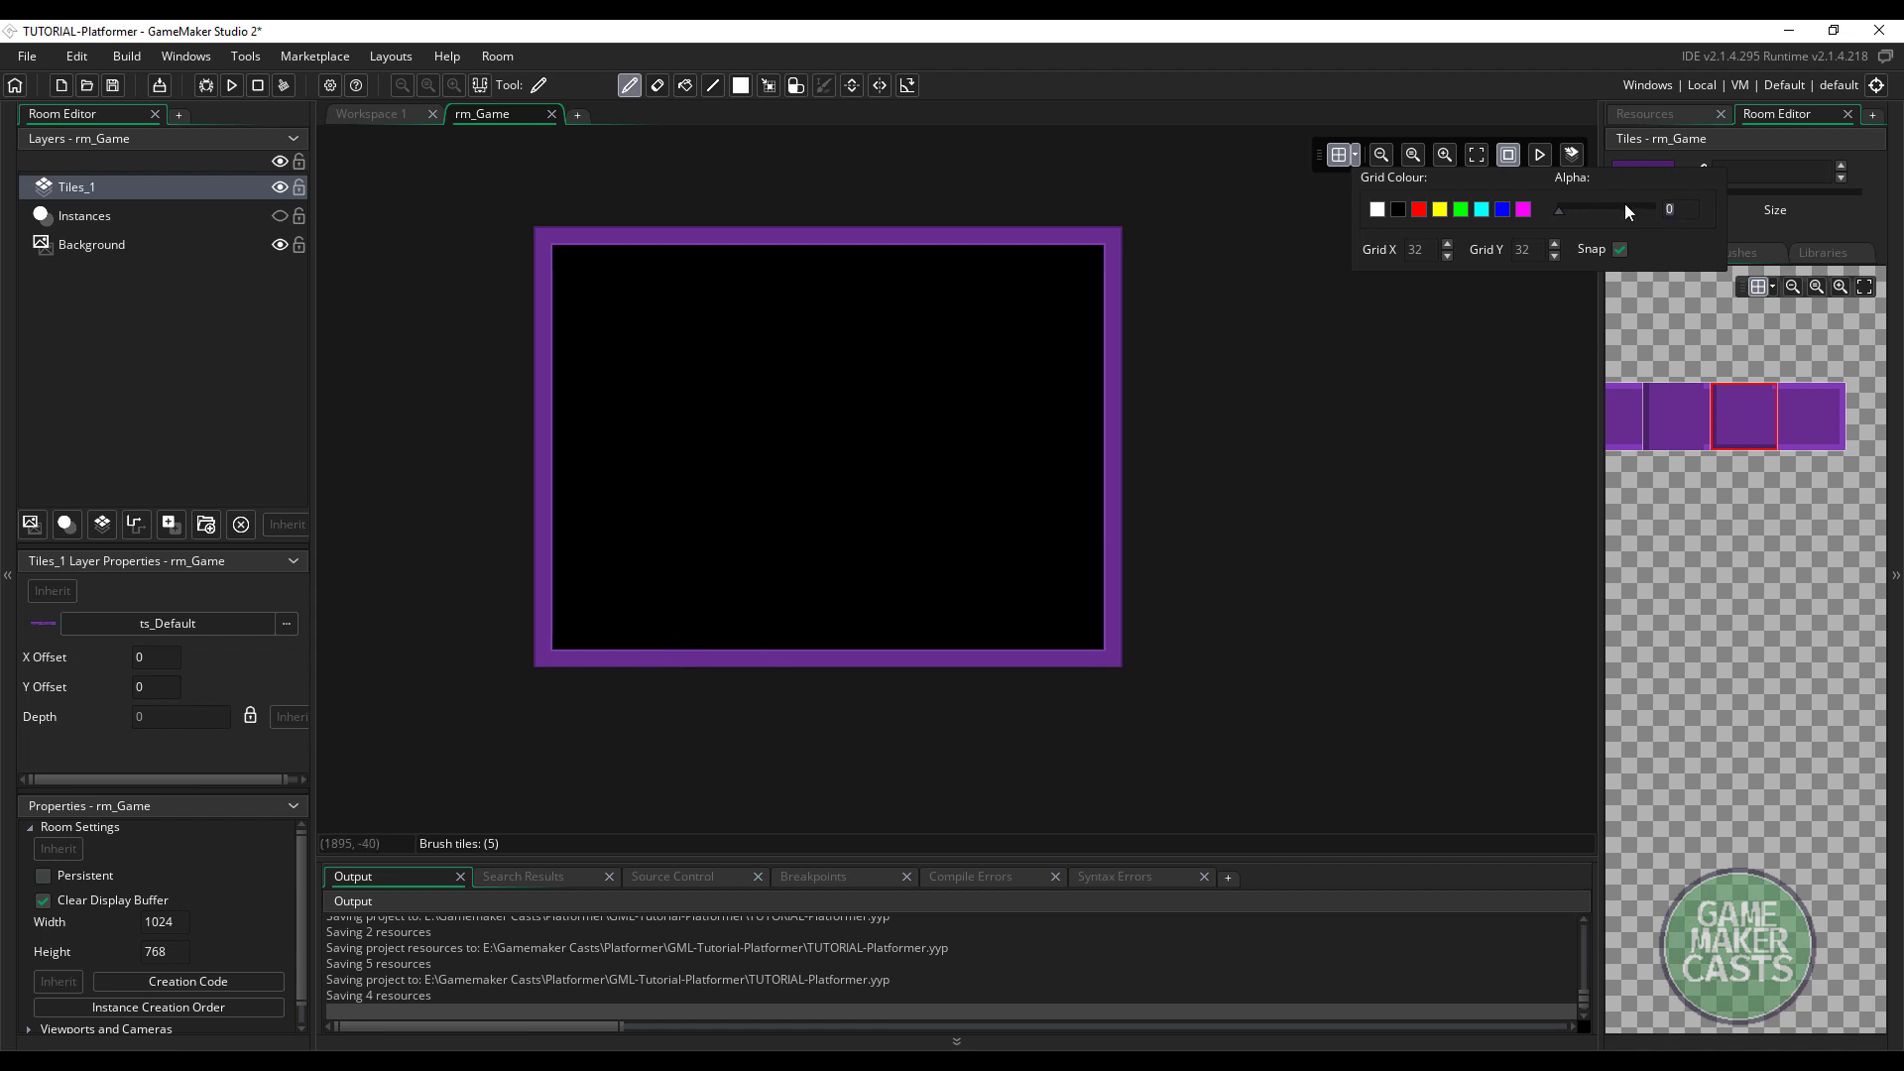
# Extend the inner purple pillar down to the floor with a different wall tile
pyautogui.click(278, 218)
pyautogui.moveTo(559, 503); pyautogui.dragTo(571, 473, button='middle')
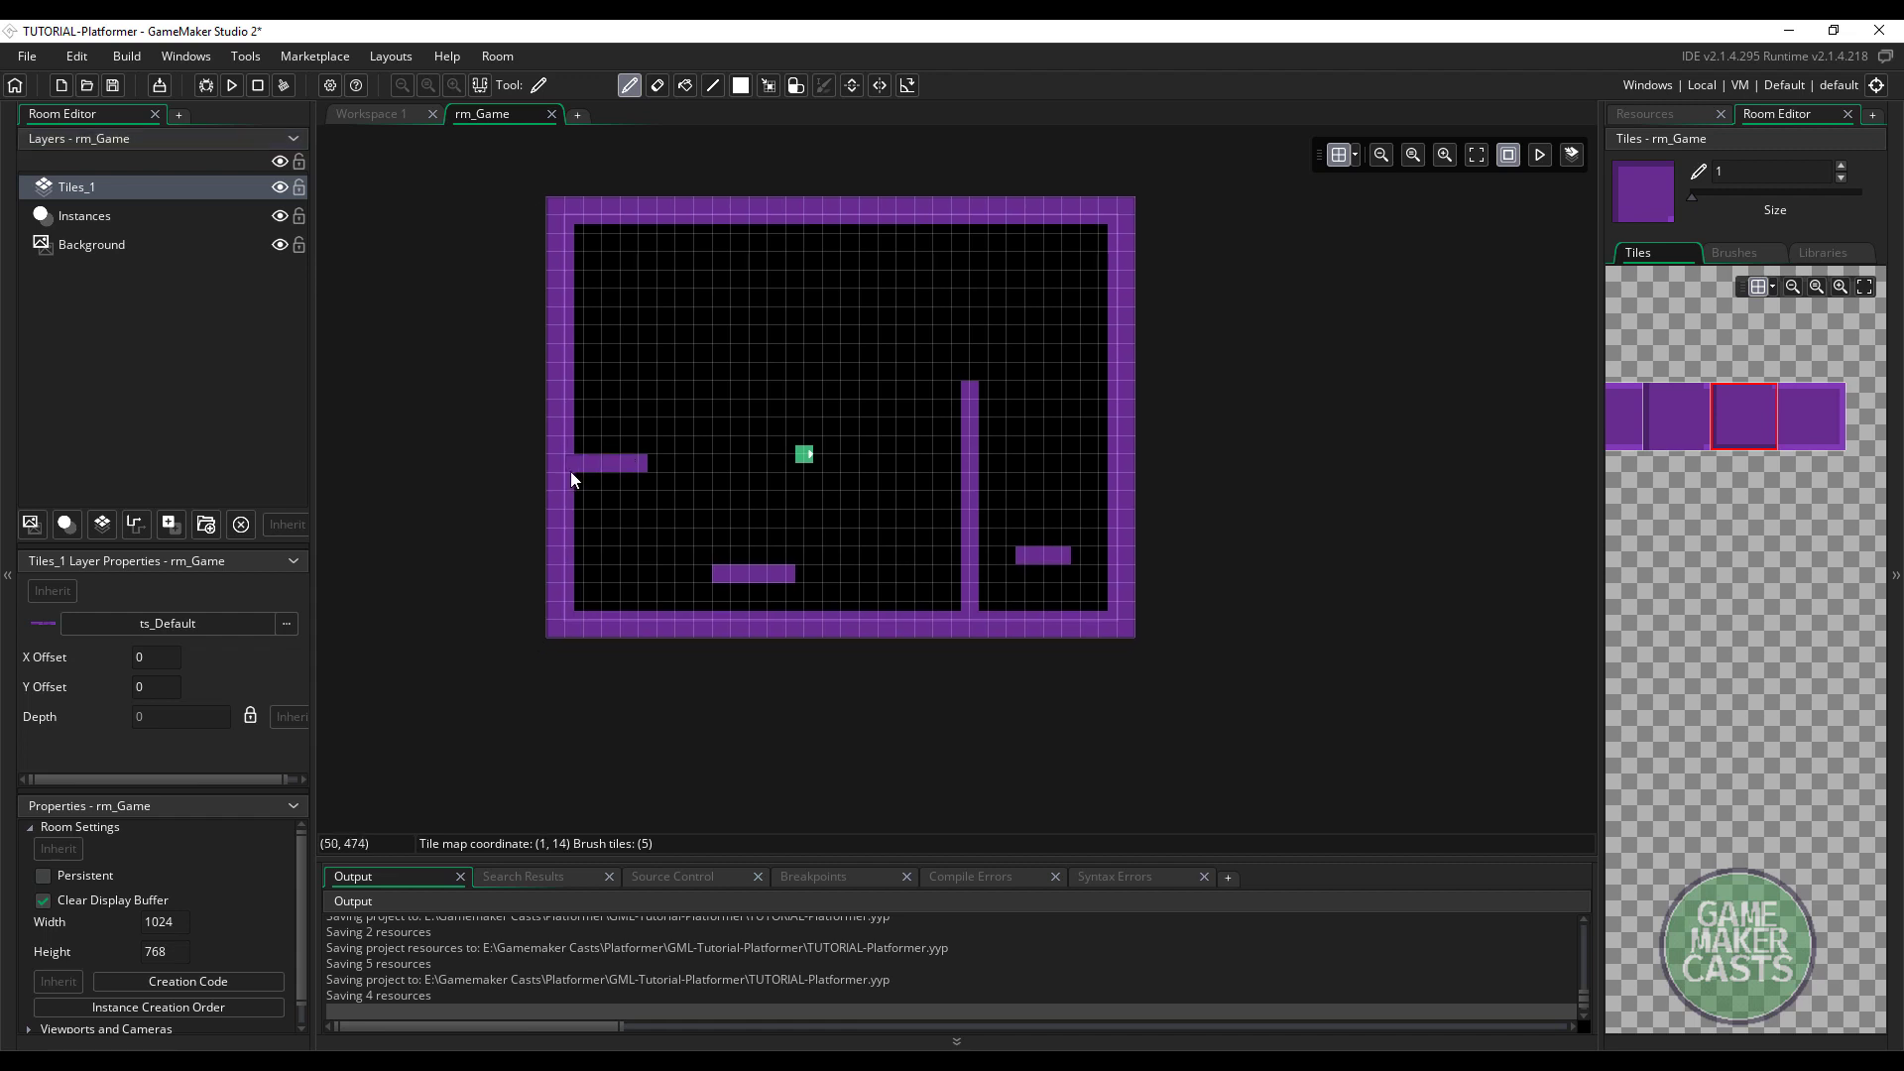
pyautogui.moveTo(921, 550); pyautogui.dragTo(796, 507, button='middle')
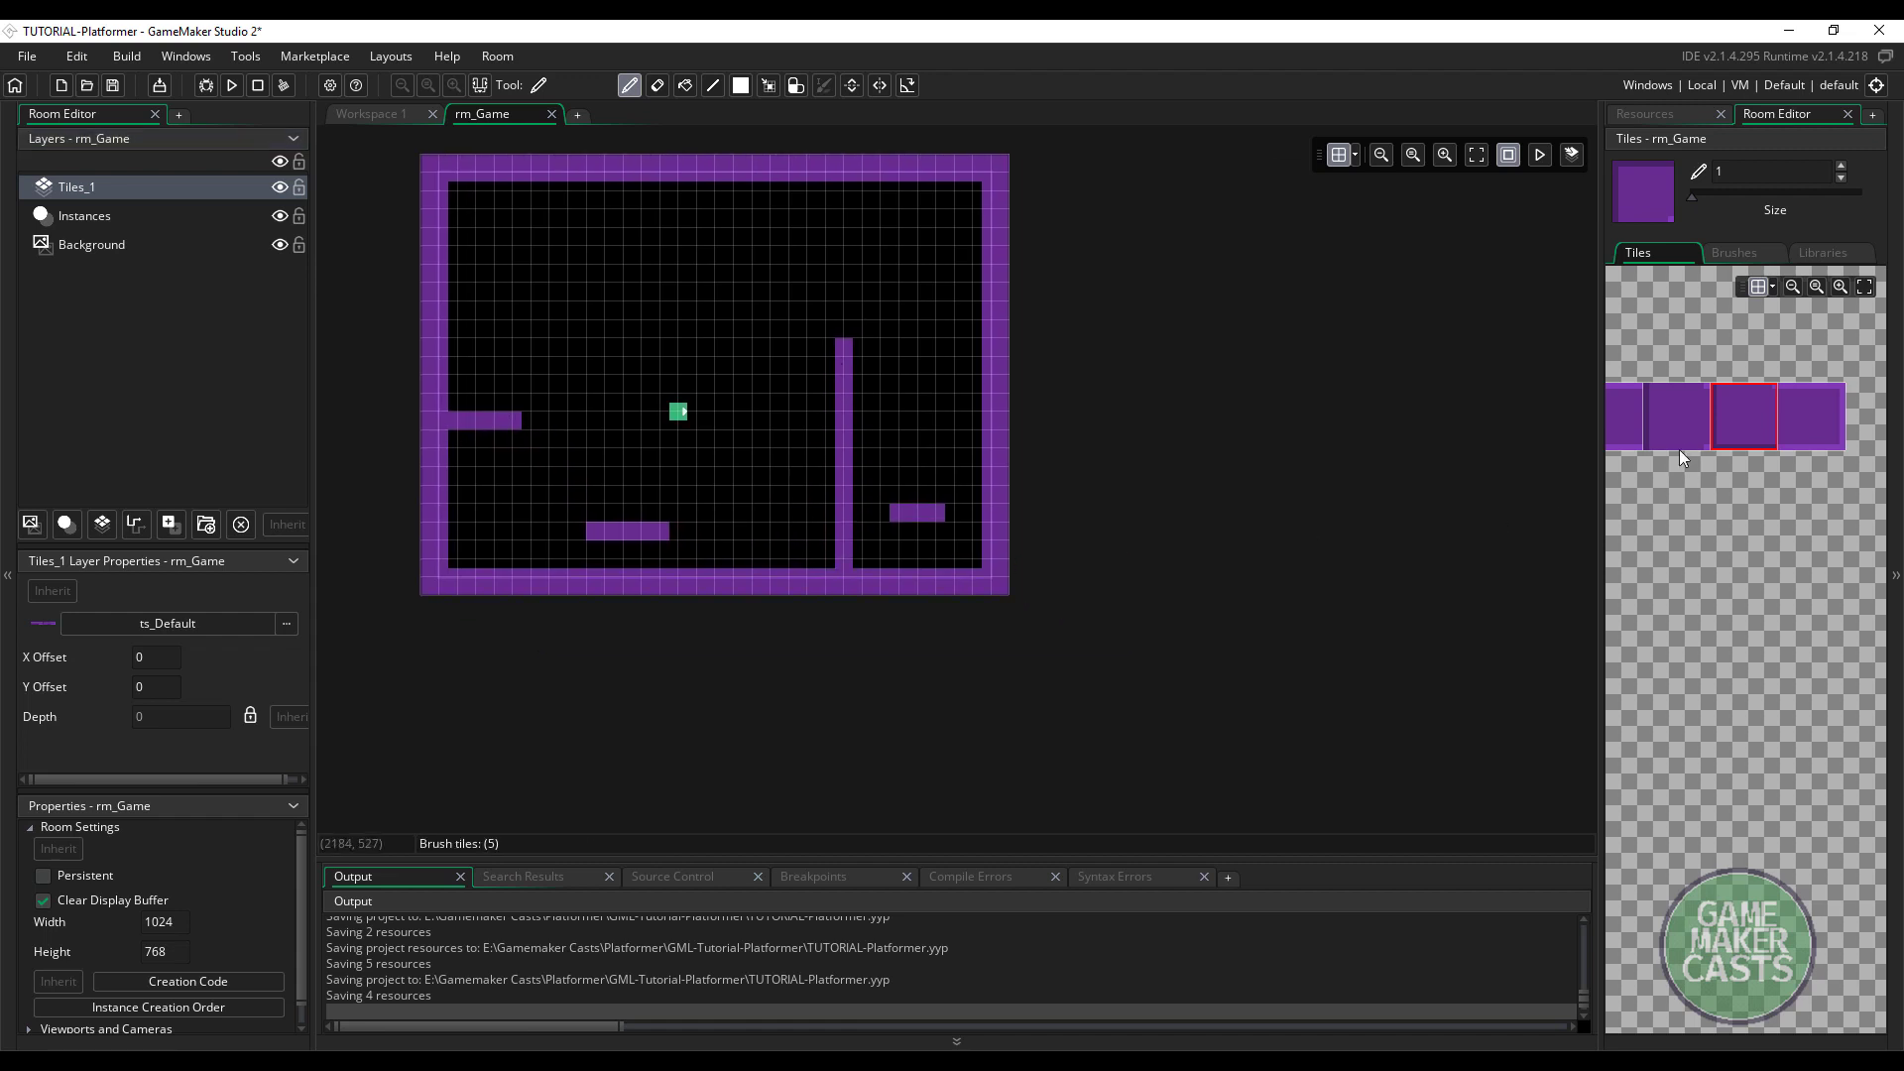
pyautogui.moveTo(1680, 424); pyautogui.dragTo(1801, 417, button='middle')
pyautogui.click(1724, 411)
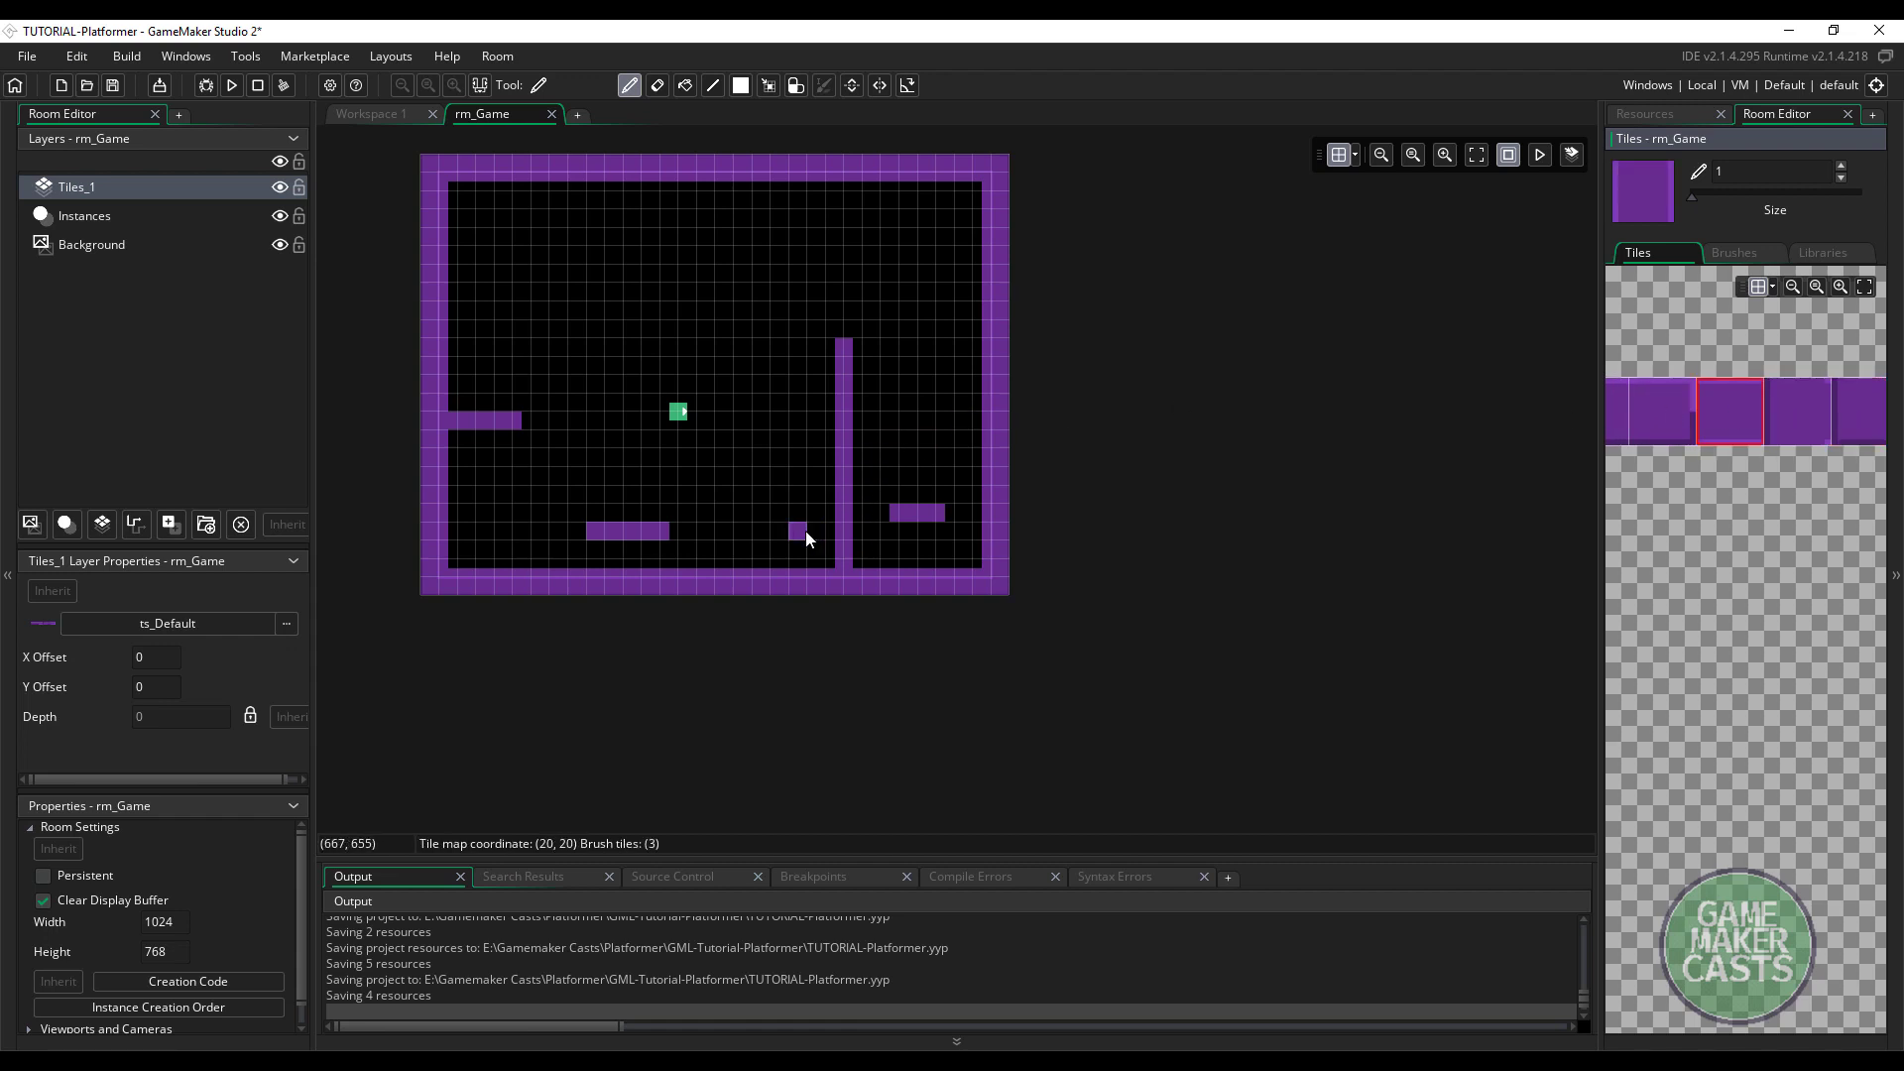
pyautogui.keyDown('ctrl'); pyautogui.scroll(2, 807, 538); pyautogui.keyUp('ctrl')
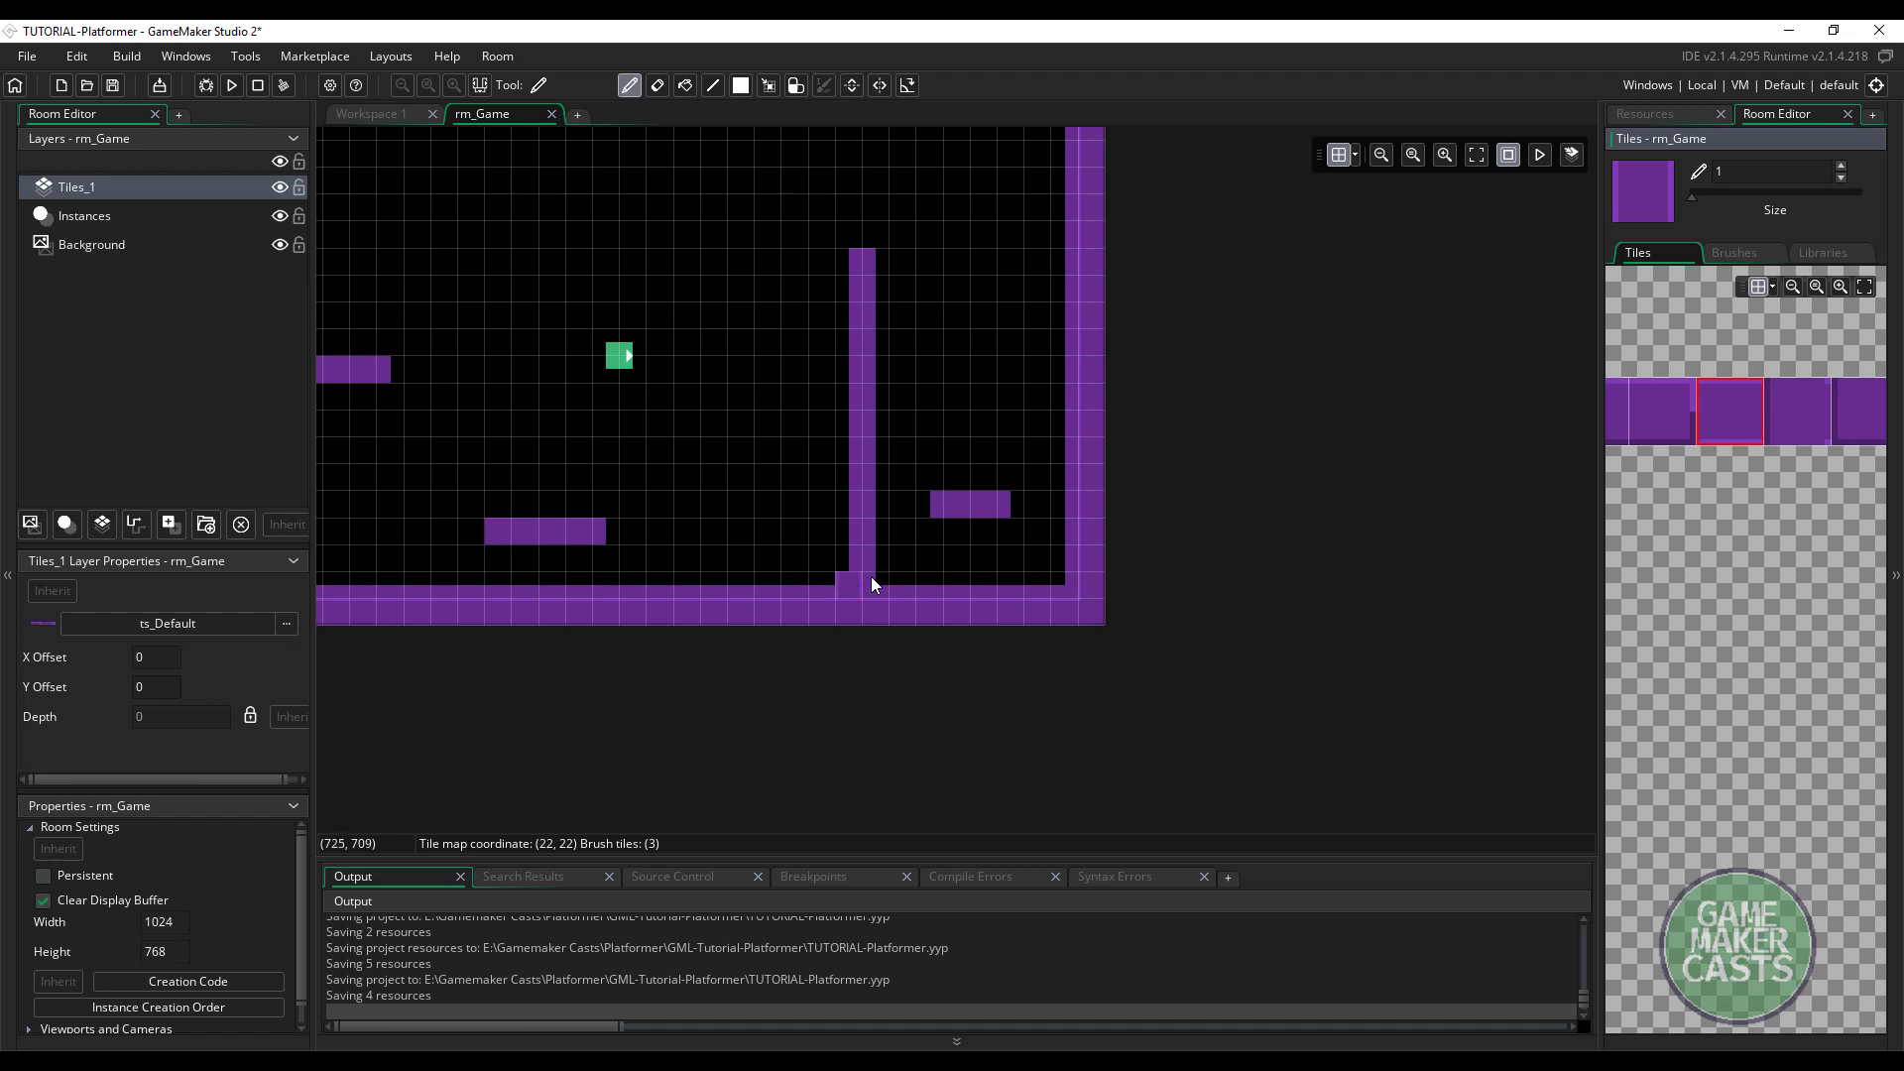
pyautogui.moveTo(853, 583); pyautogui.dragTo(853, 282)
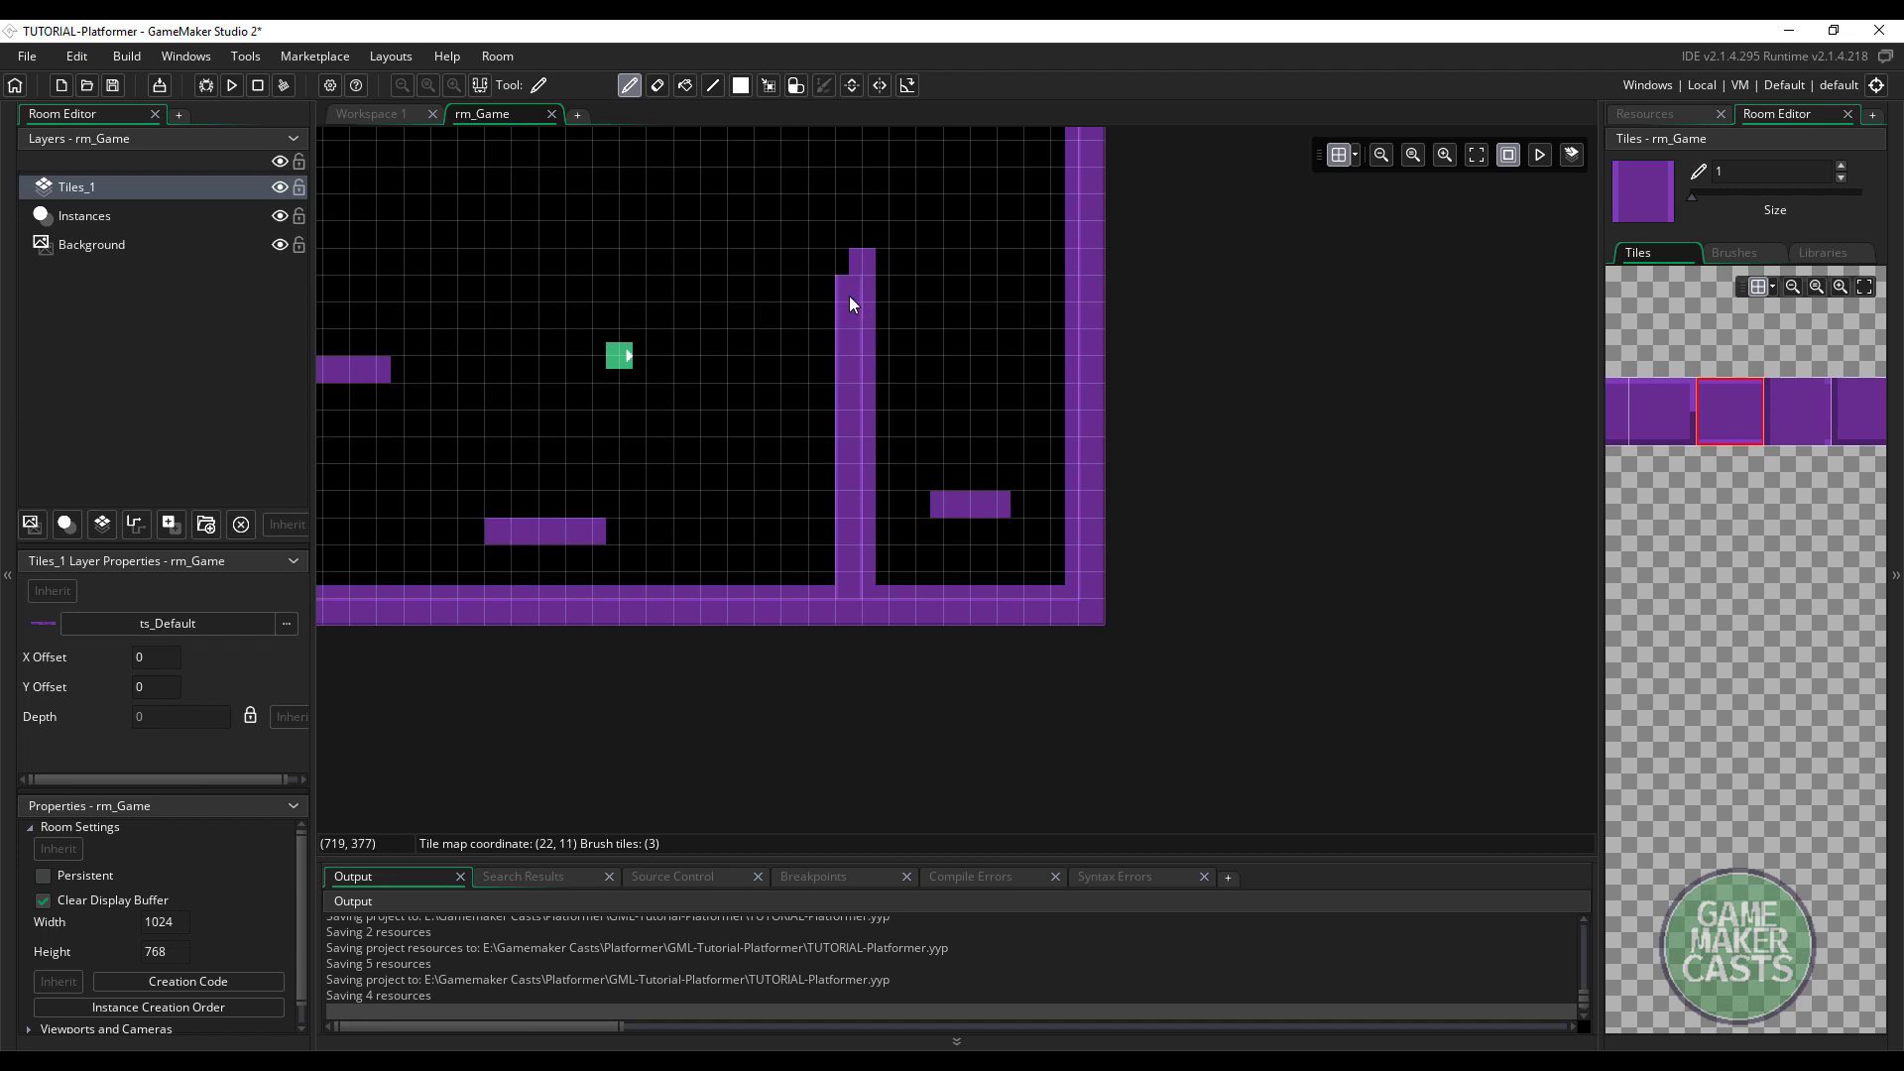
# Cap the top of the purple pillar with an end tile from the tileset
pyautogui.moveTo(1672, 512); pyautogui.dragTo(1505, 527, button='middle')
pyautogui.click(1747, 429)
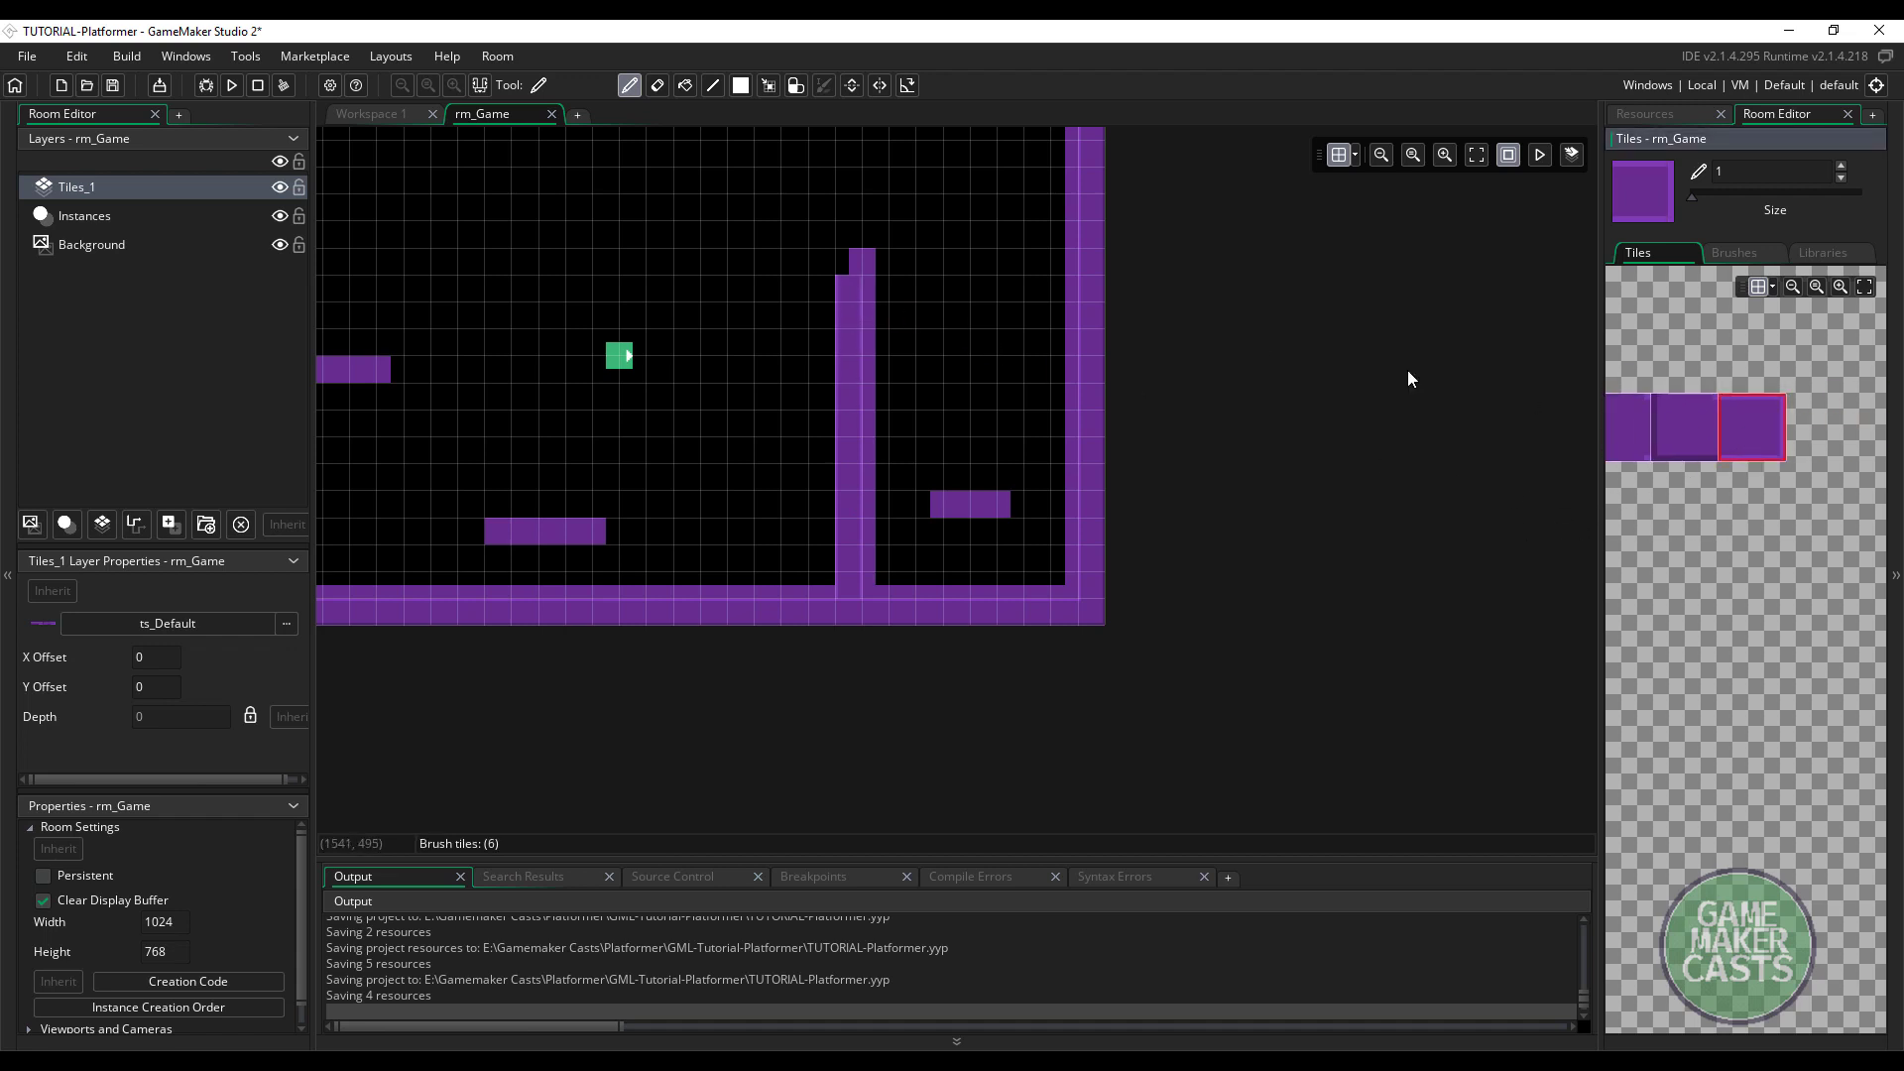
pyautogui.click(855, 264)
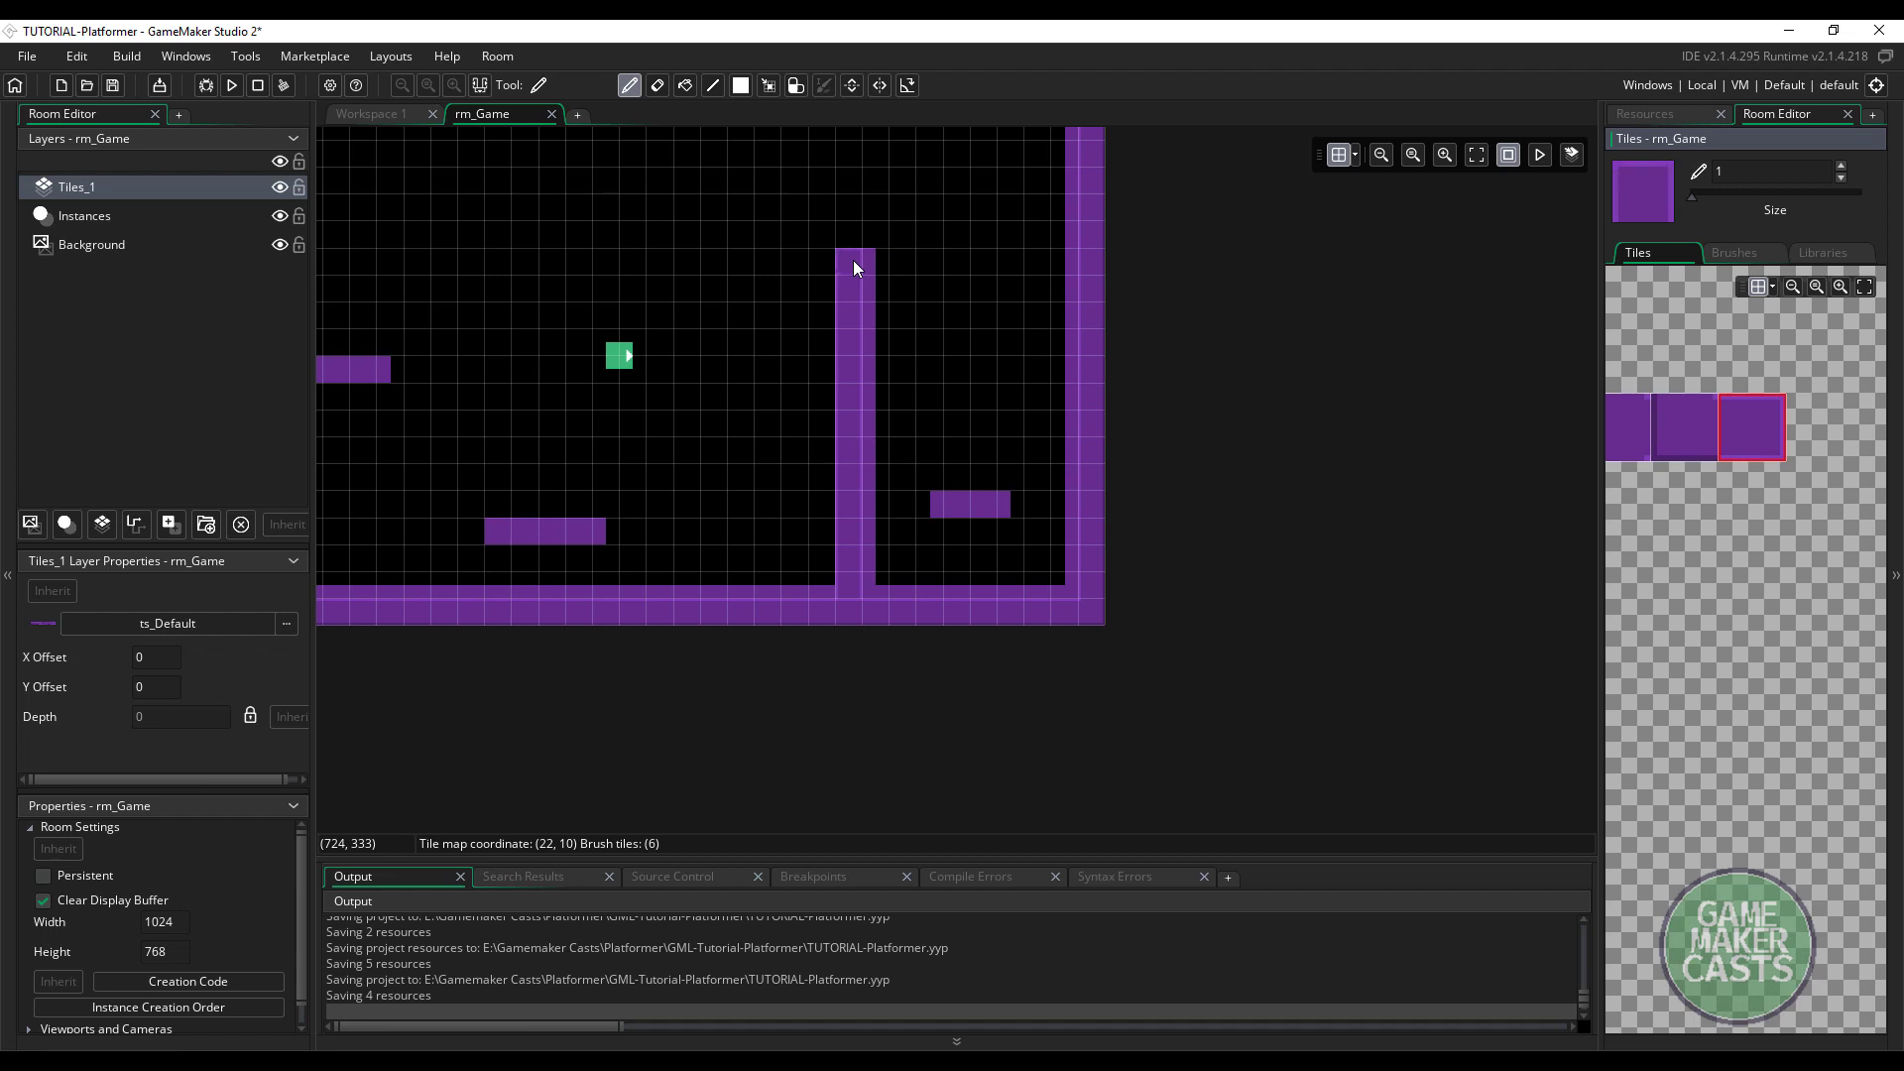
pyautogui.moveTo(922, 520); pyautogui.dragTo(939, 437, button='middle')
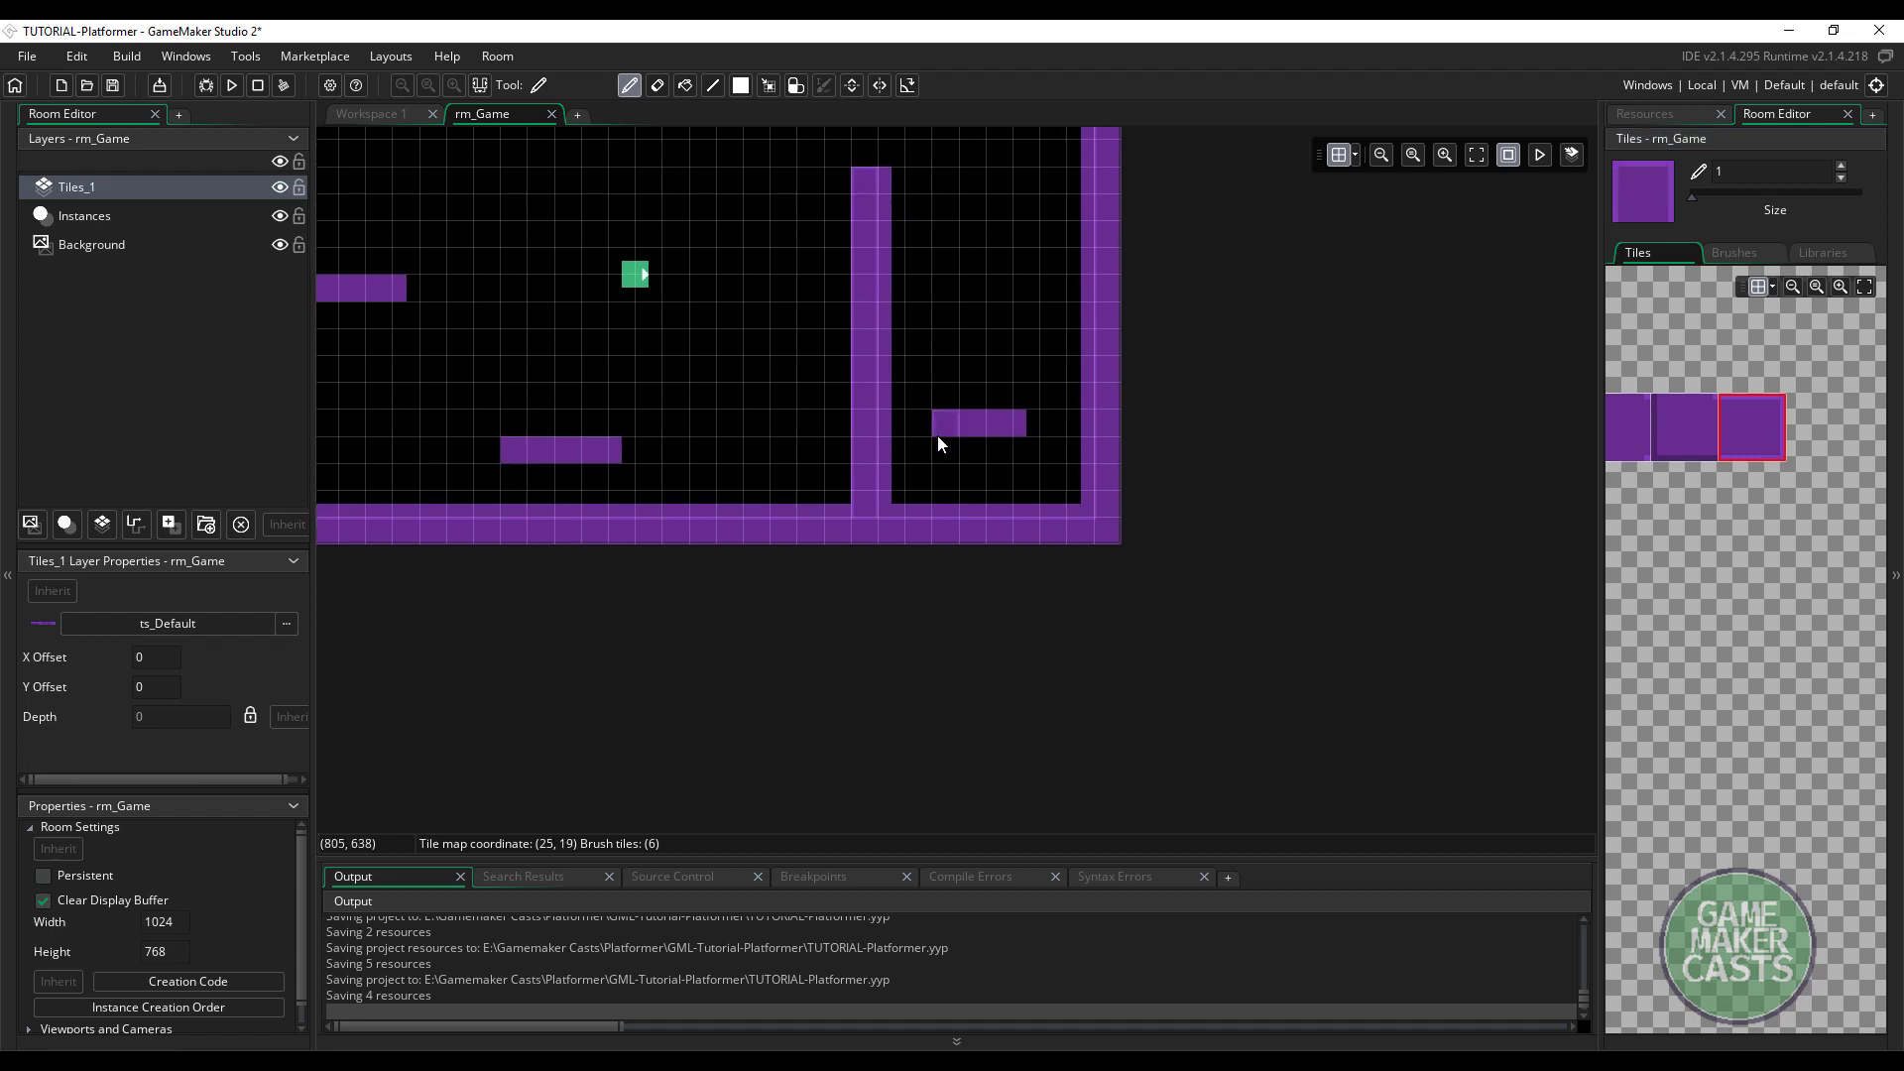
# With instances hidden, erase the stray tiles beneath and left of the pillar
pyautogui.click(279, 216)
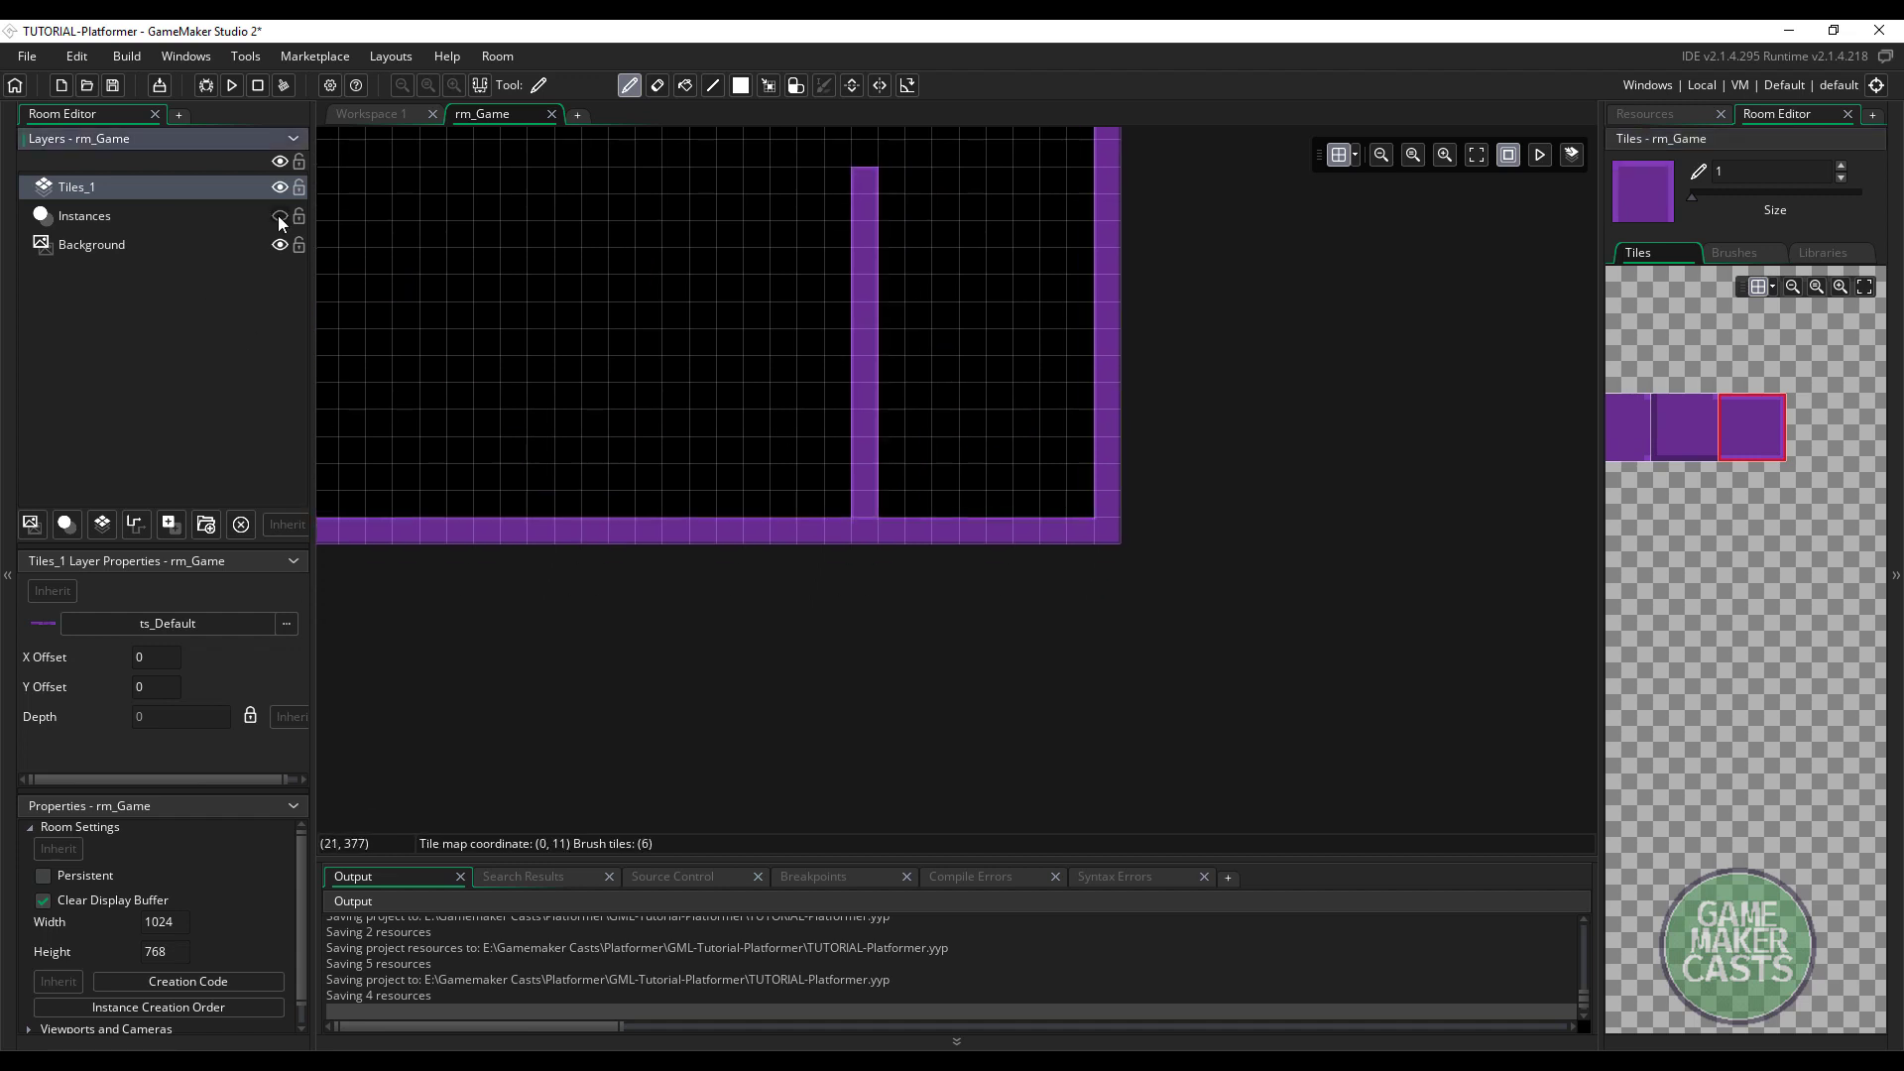
pyautogui.rightClick(870, 534)
pyautogui.click(756, 478)
pyautogui.moveTo(754, 488); pyautogui.dragTo(787, 496, button='middle')
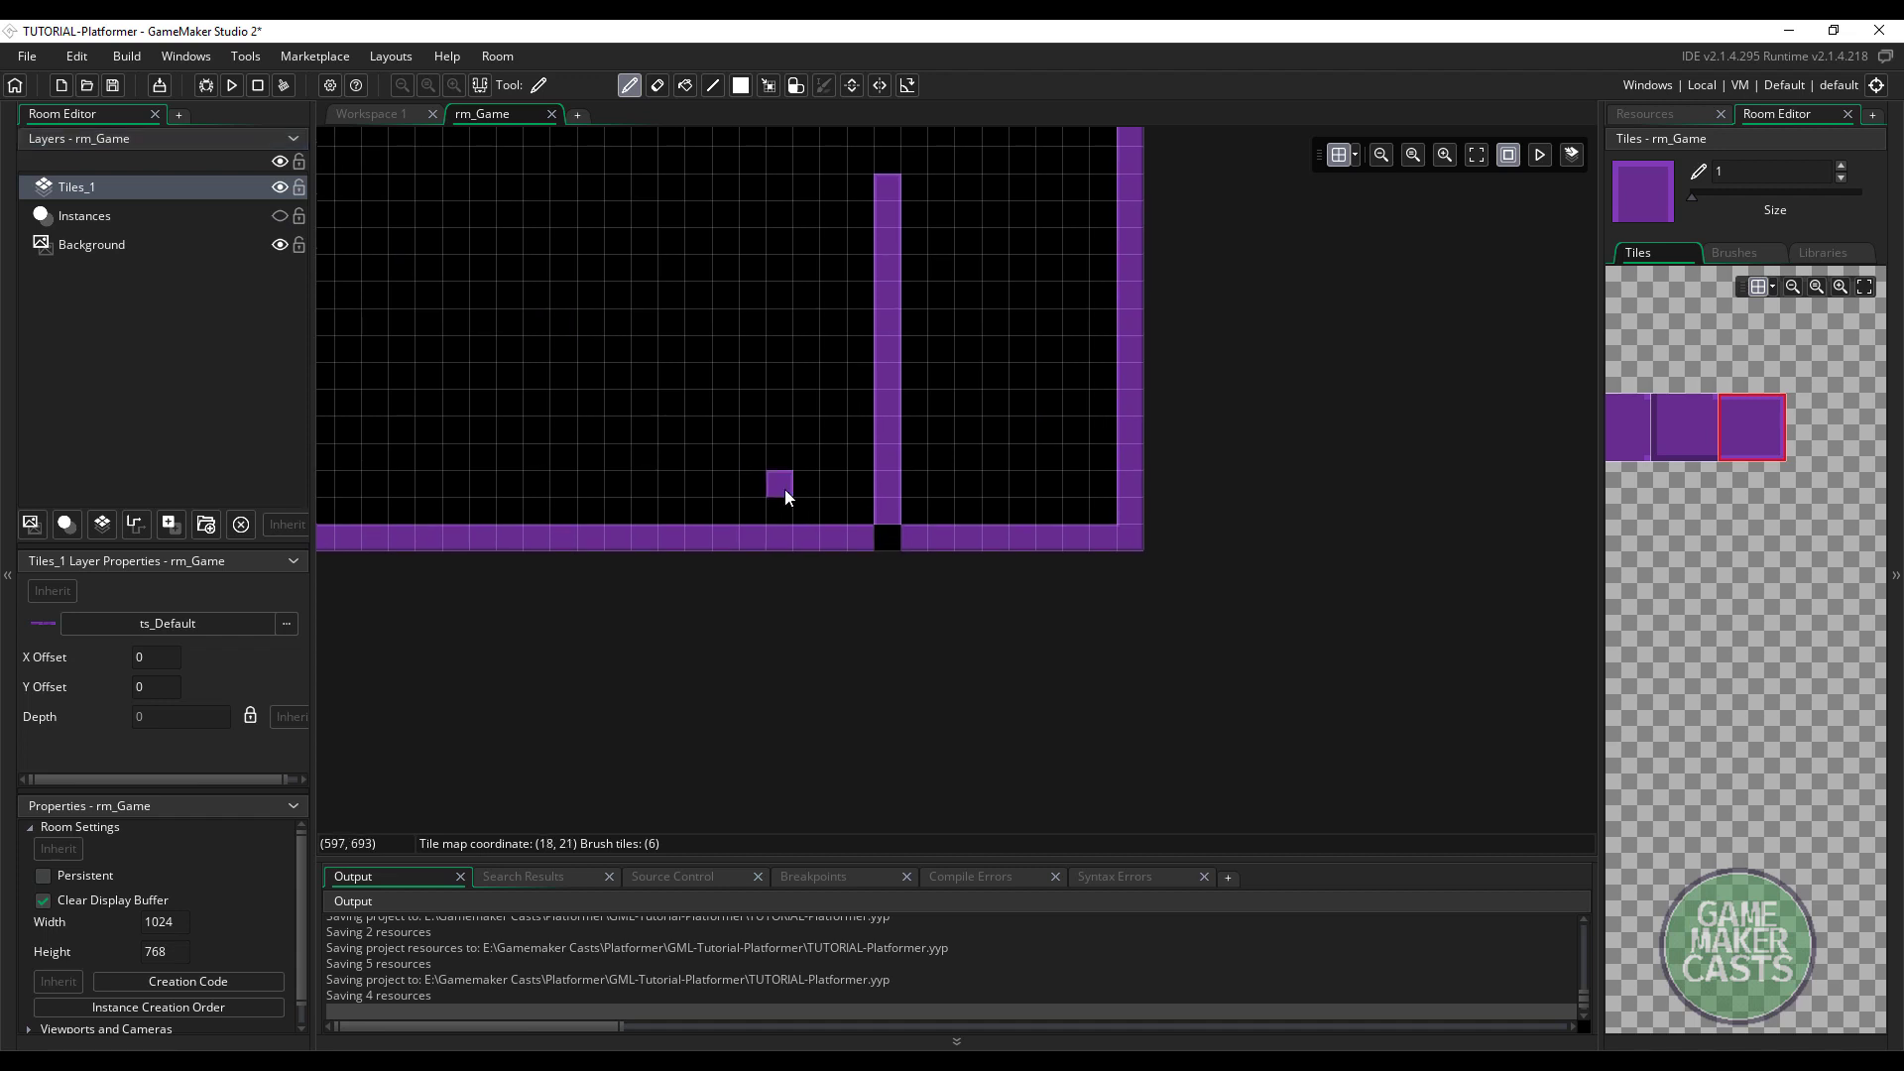
pyautogui.rightClick(787, 496)
pyautogui.moveTo(1683, 492); pyautogui.dragTo(1840, 490, button='middle')
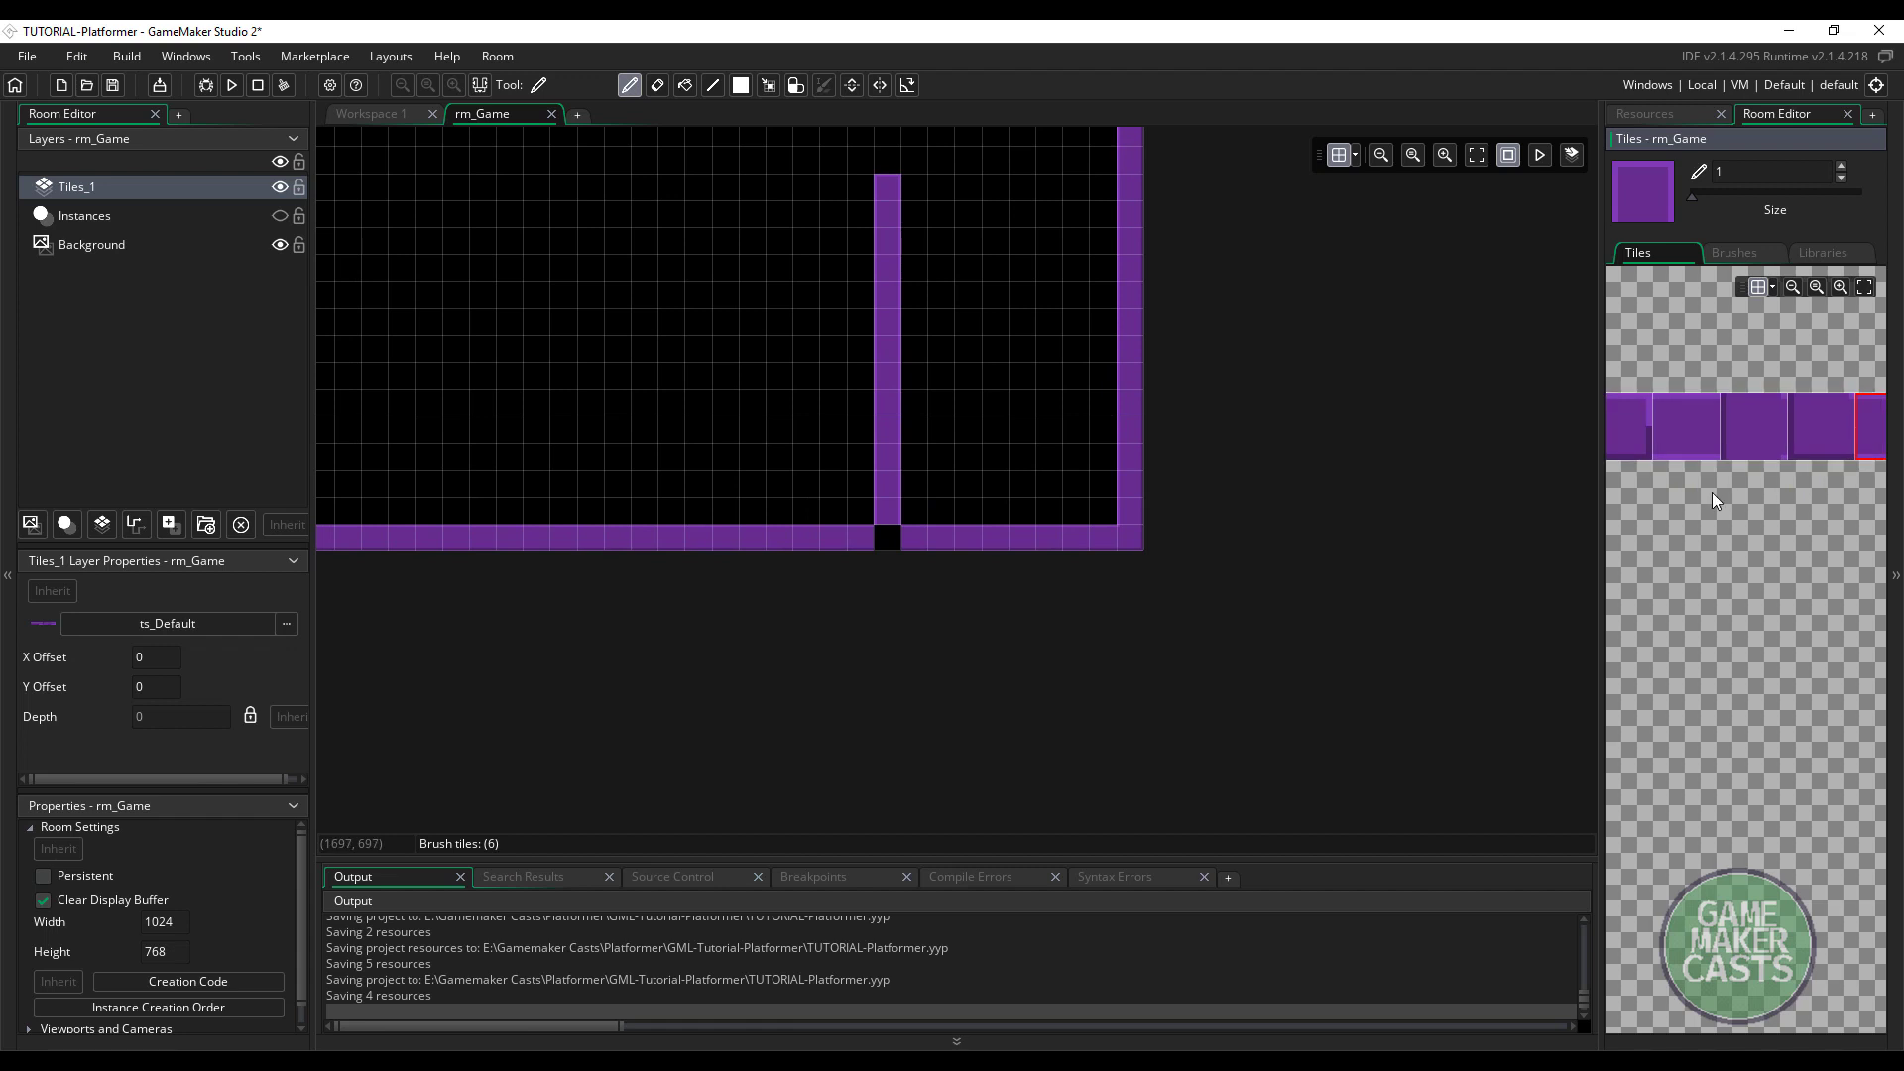
pyautogui.moveTo(1713, 493); pyautogui.dragTo(1799, 497, button='middle')
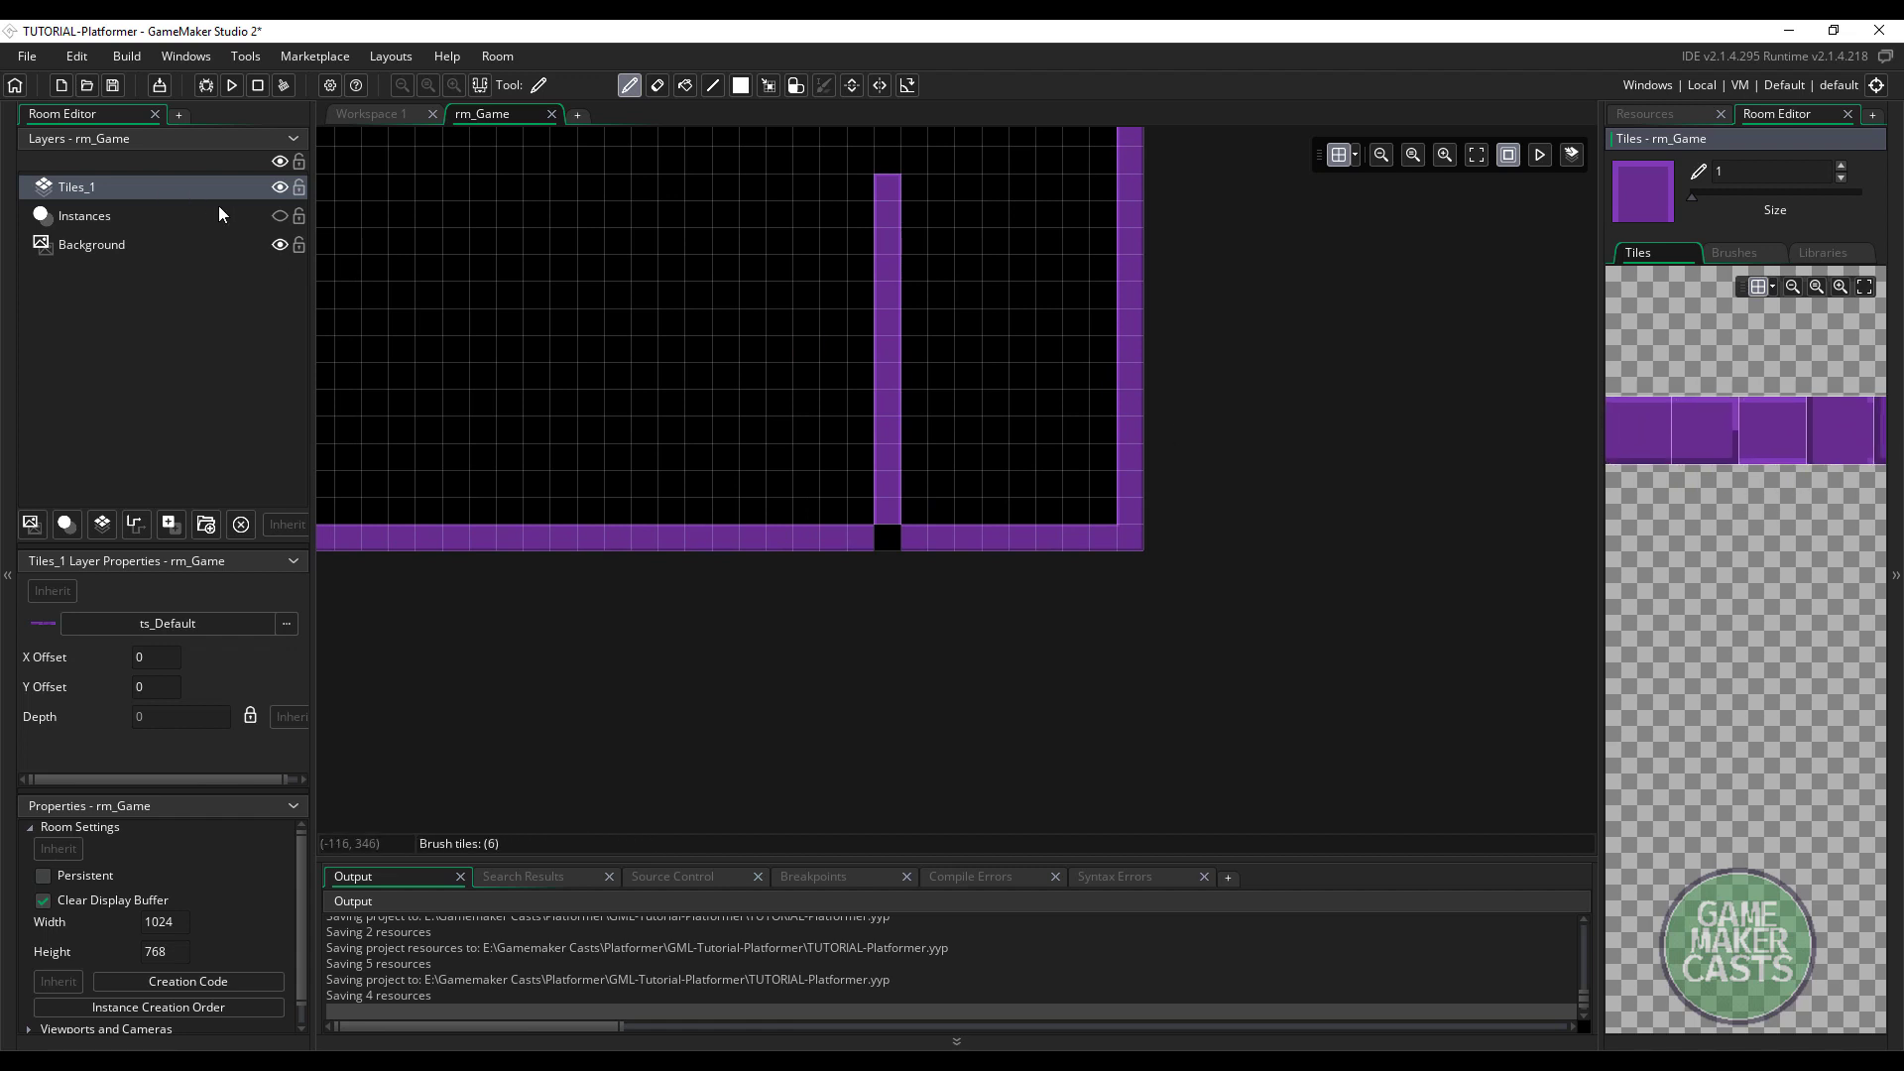
pyautogui.click(280, 215)
pyautogui.click(222, 217)
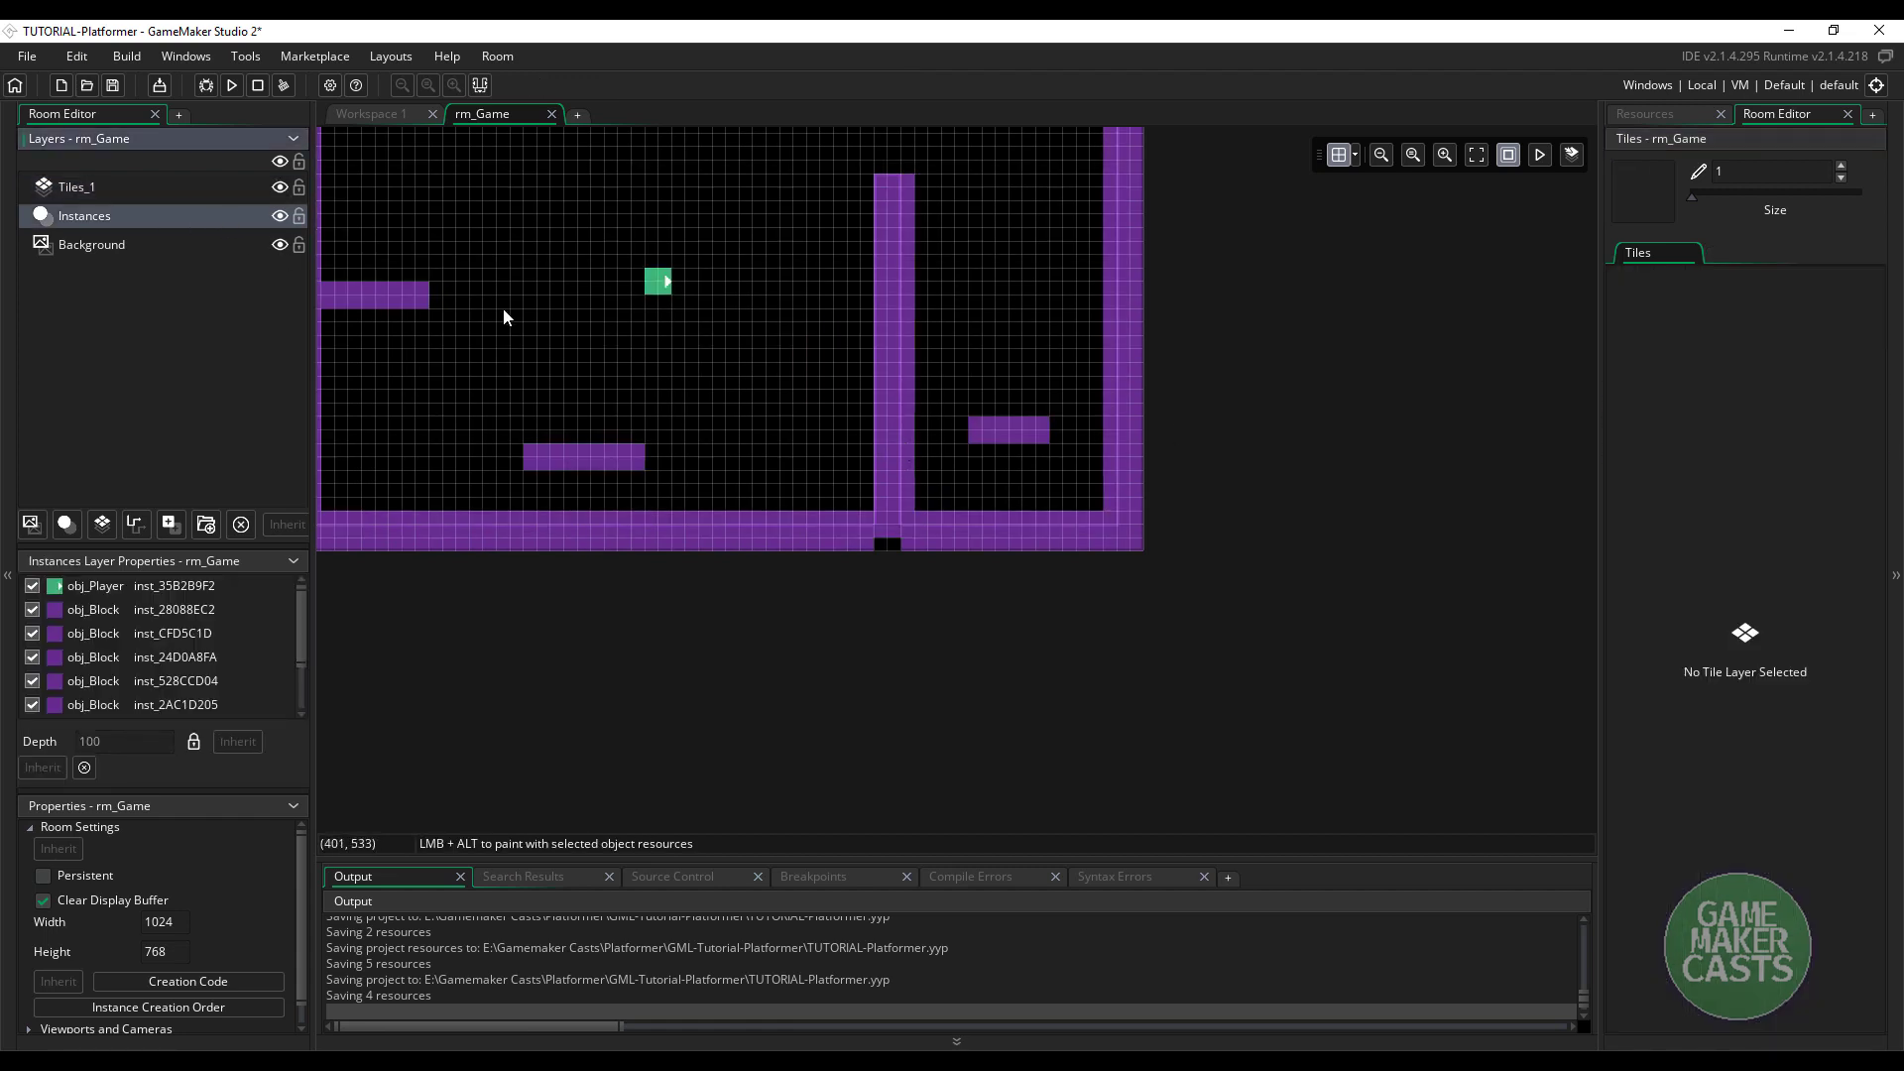
pyautogui.click(215, 189)
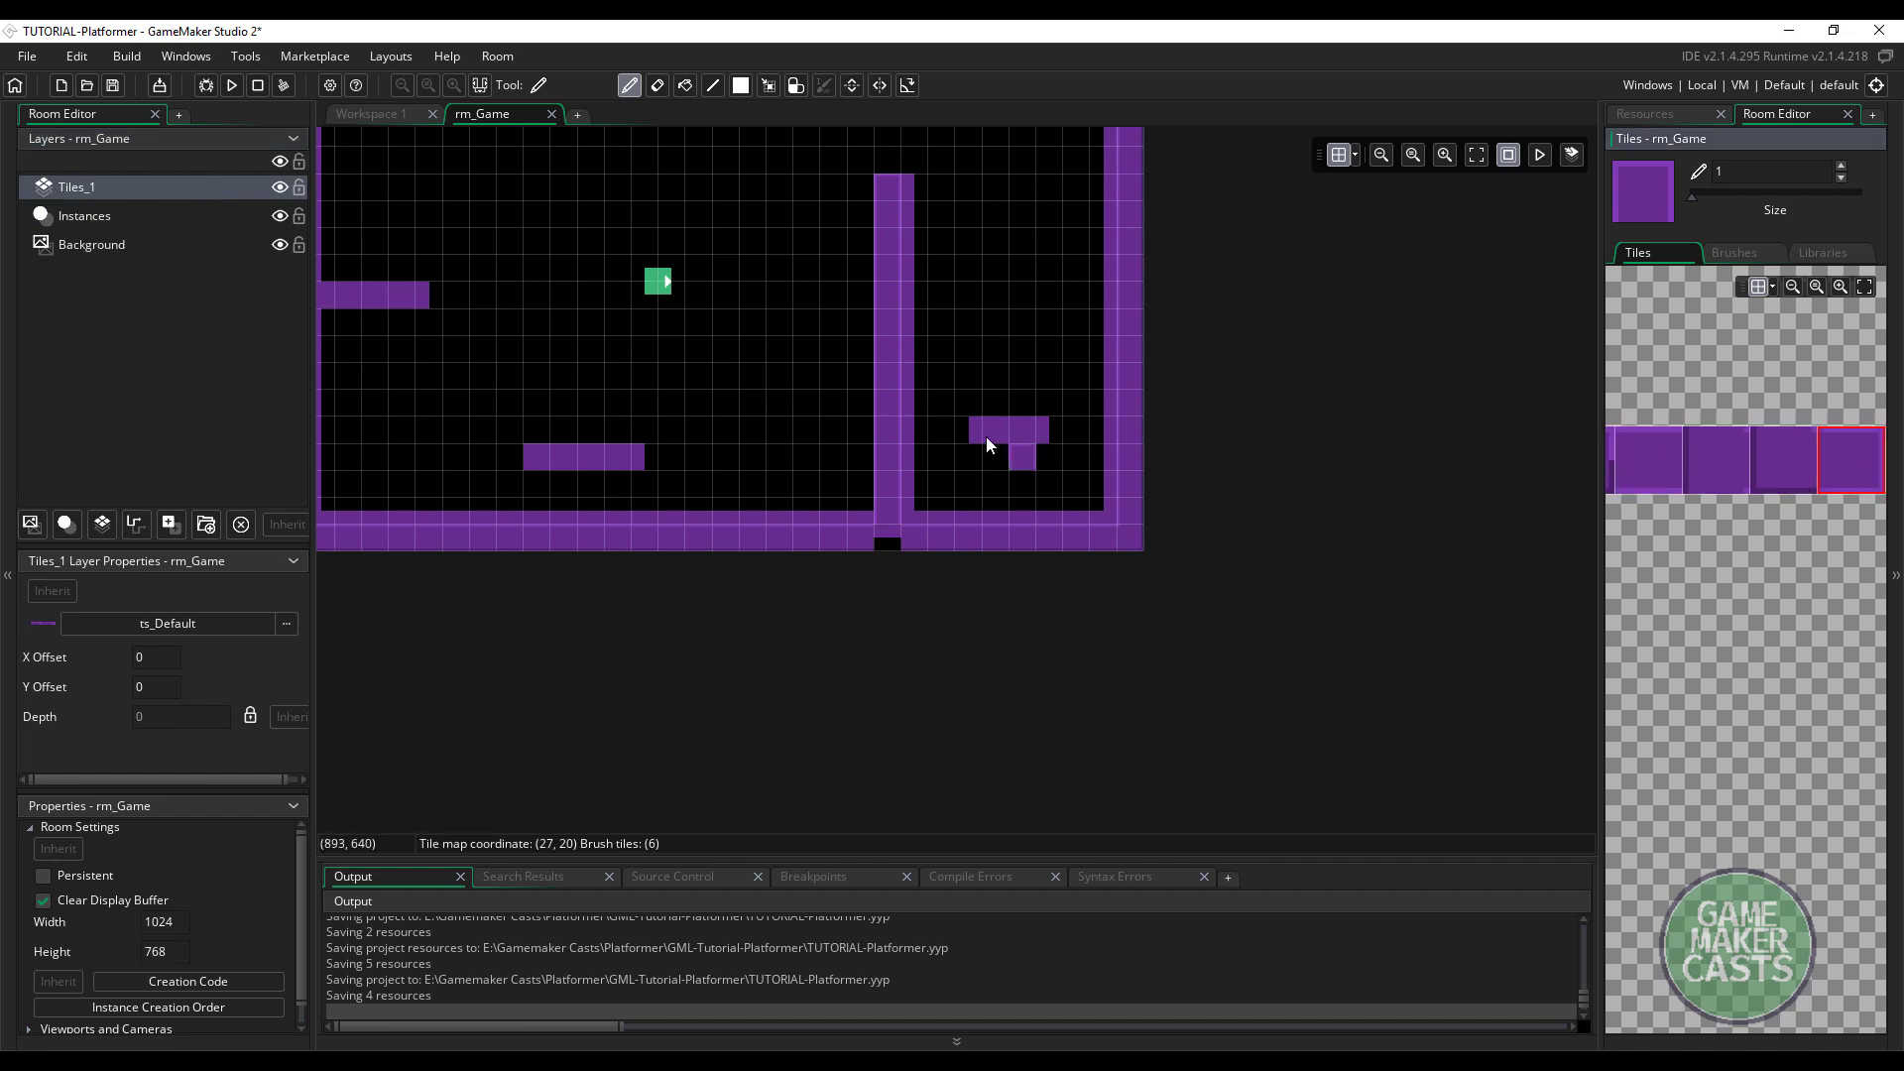
# Extend the right platform and fill its gaps with platform tiles, one rotated
pyautogui.moveTo(1706, 471); pyautogui.dragTo(1874, 470, button='middle')
pyautogui.click(1756, 464)
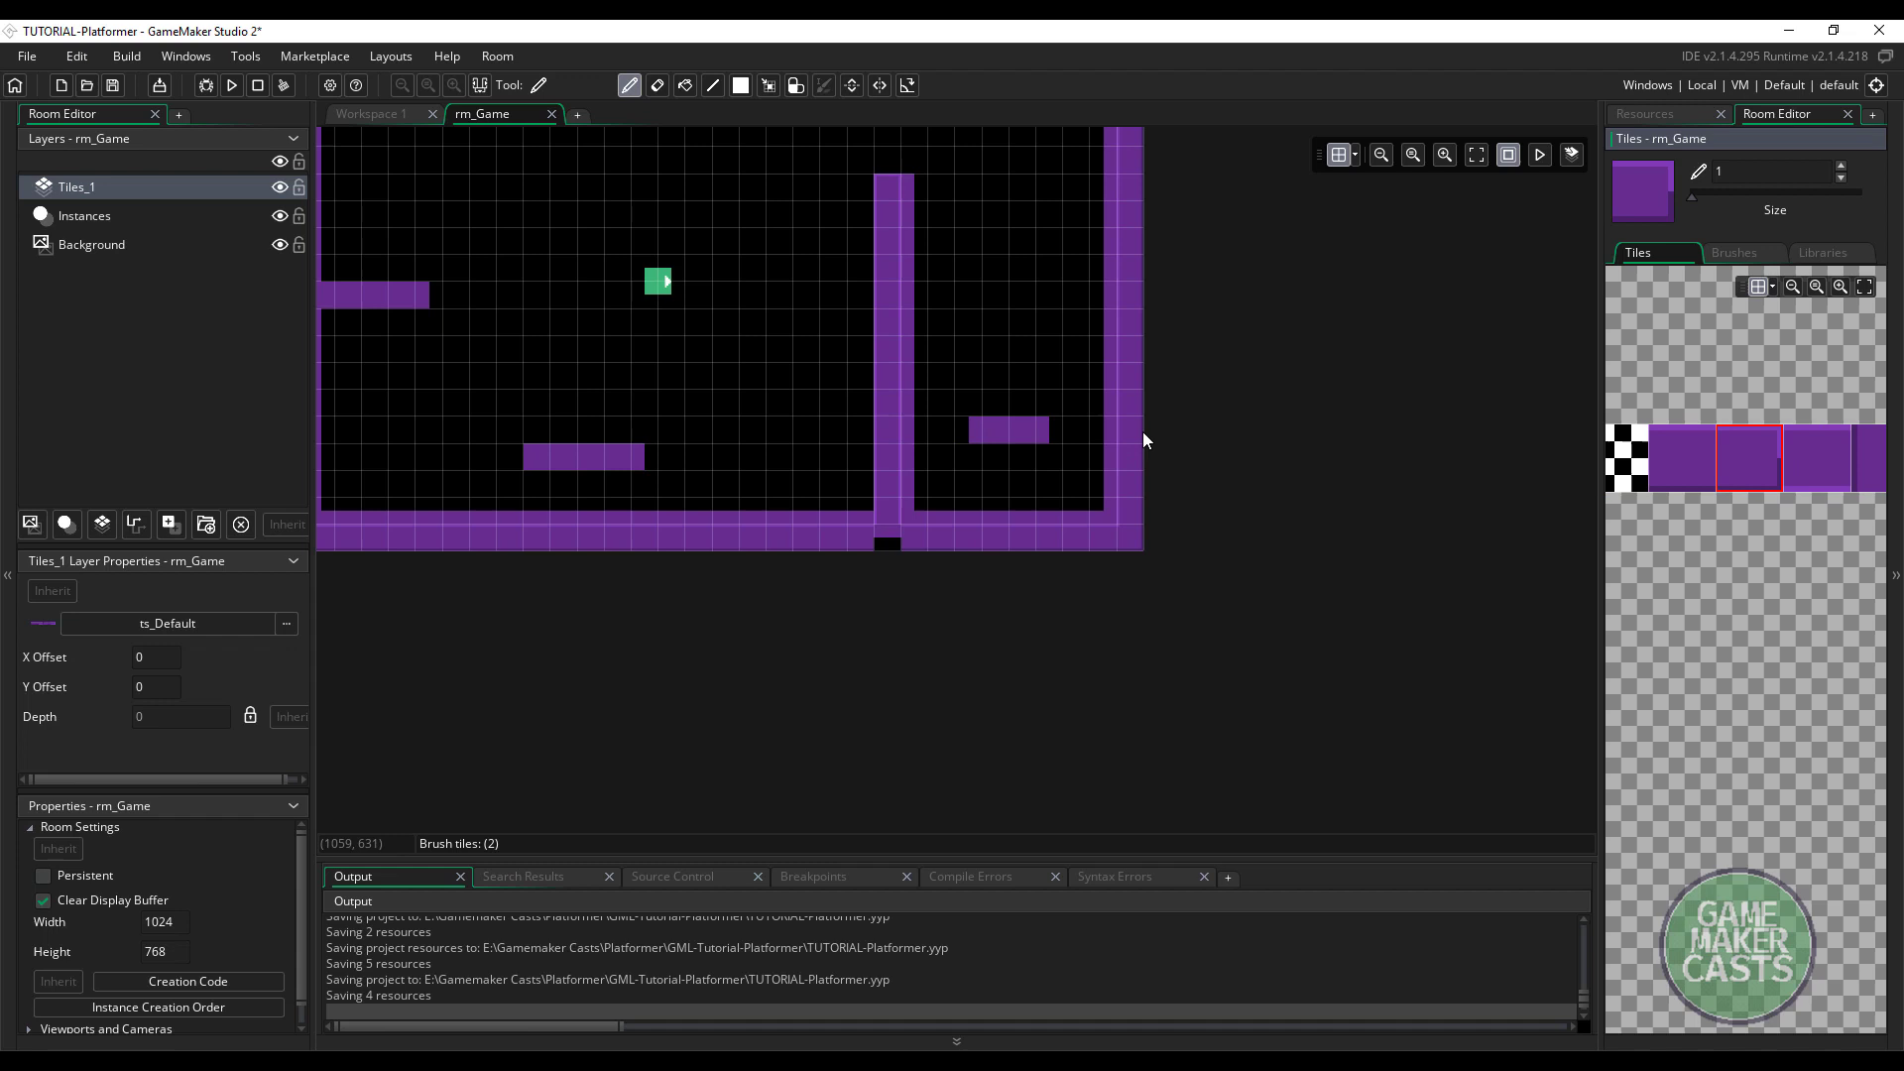
pyautogui.click(1054, 434)
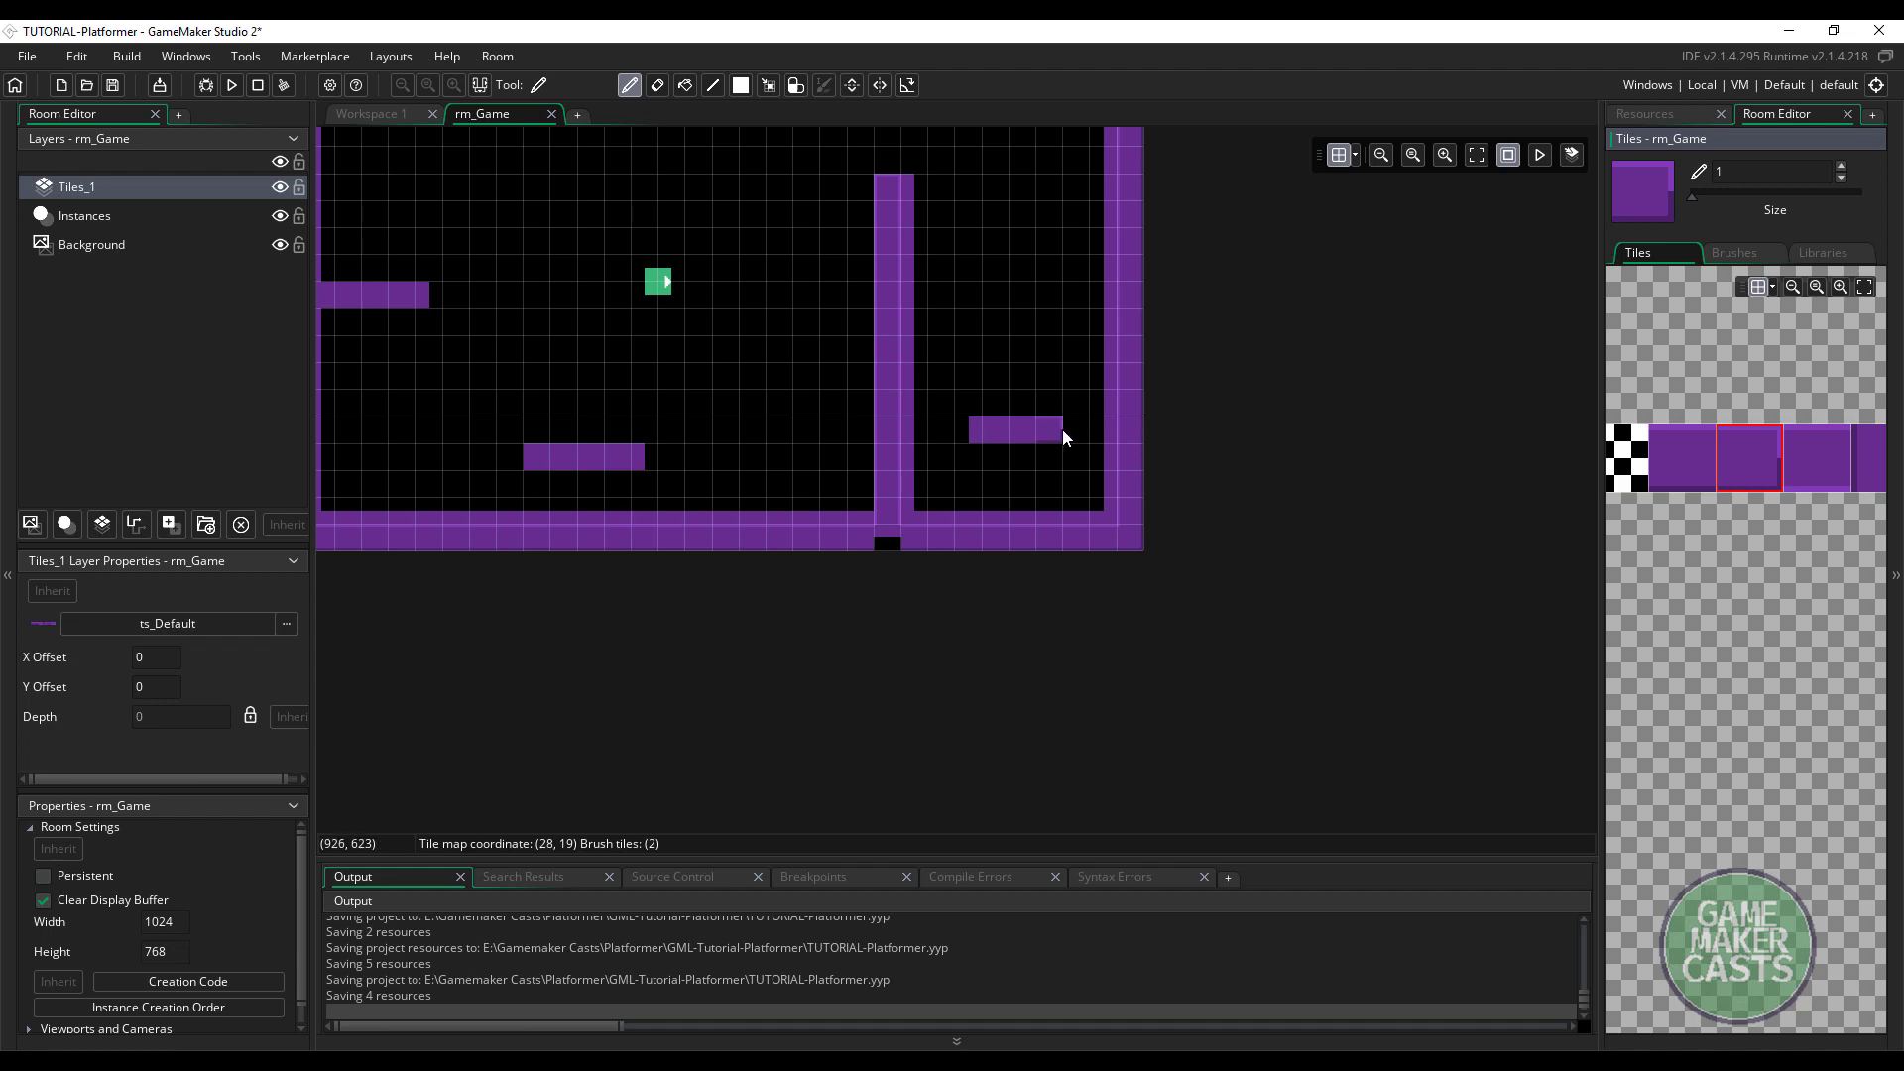
pyautogui.click(1068, 437)
pyautogui.click(1067, 436)
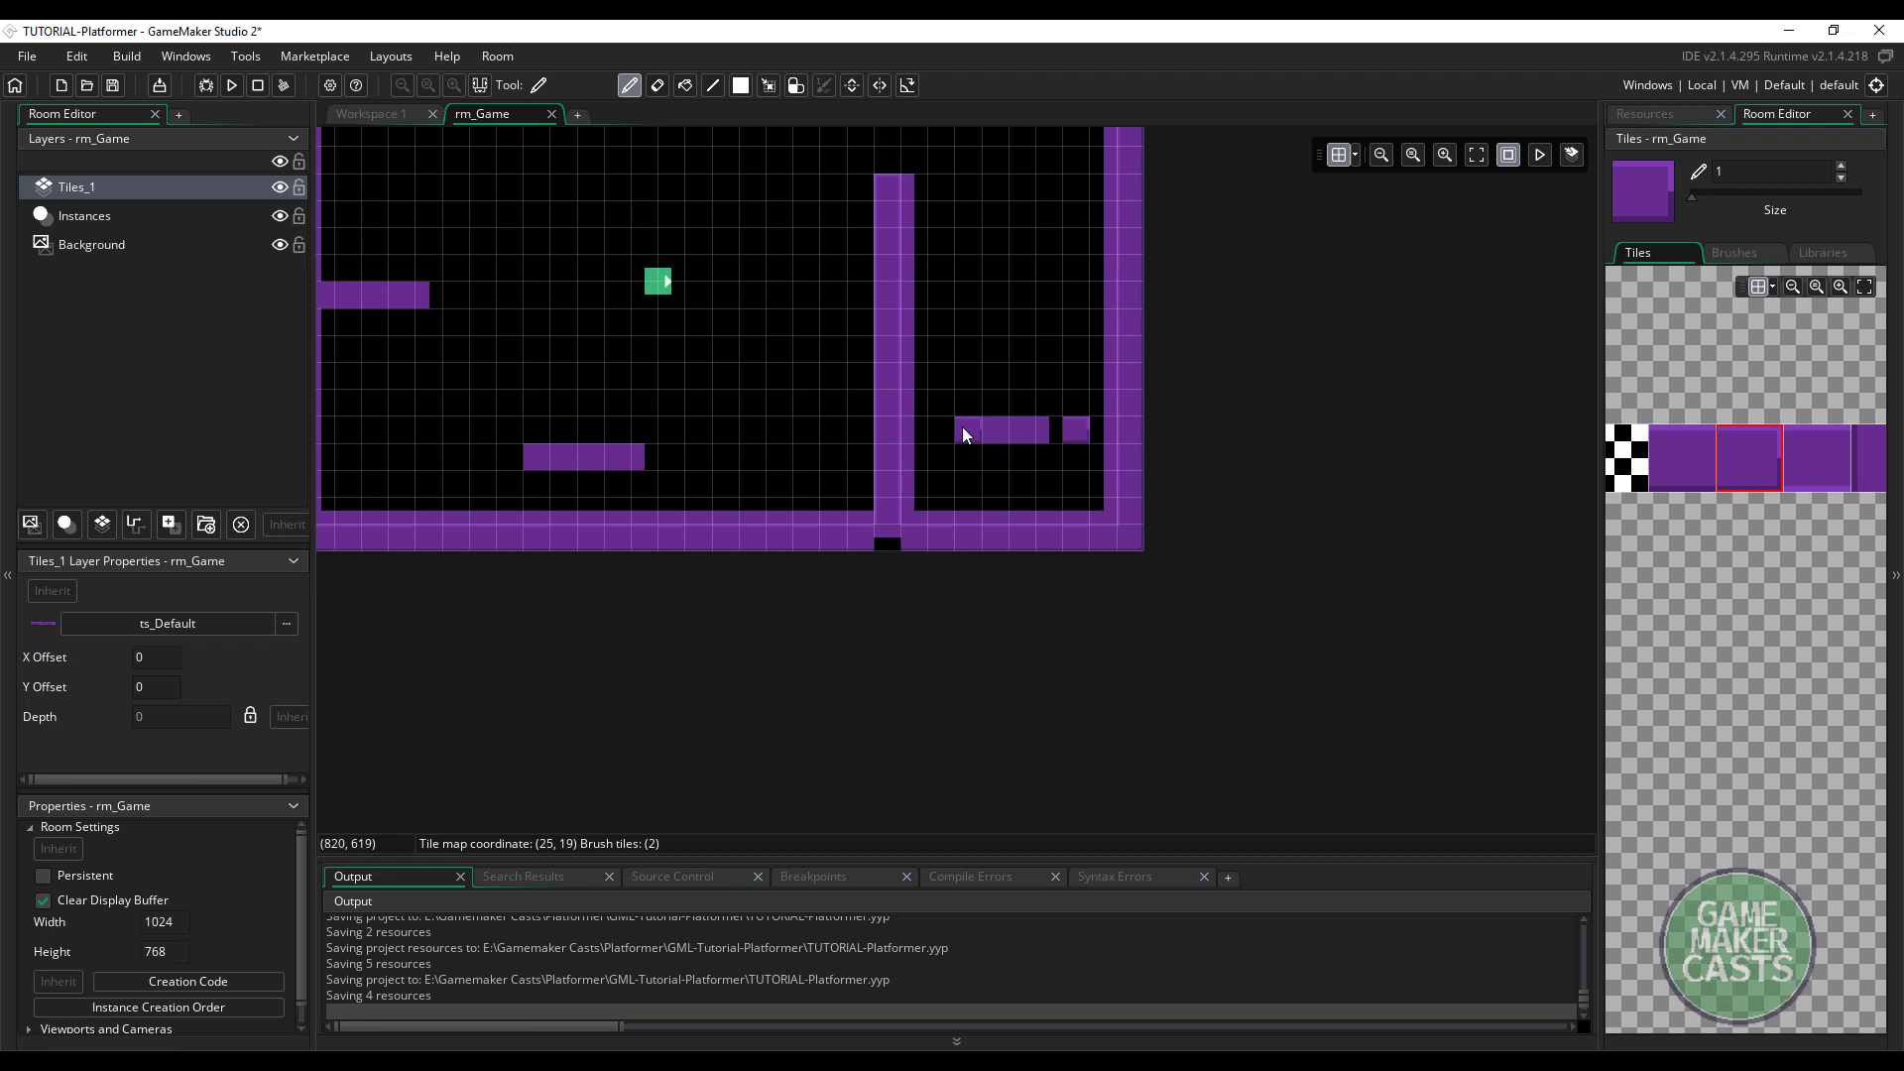
pyautogui.press('z')
pyautogui.press('z')
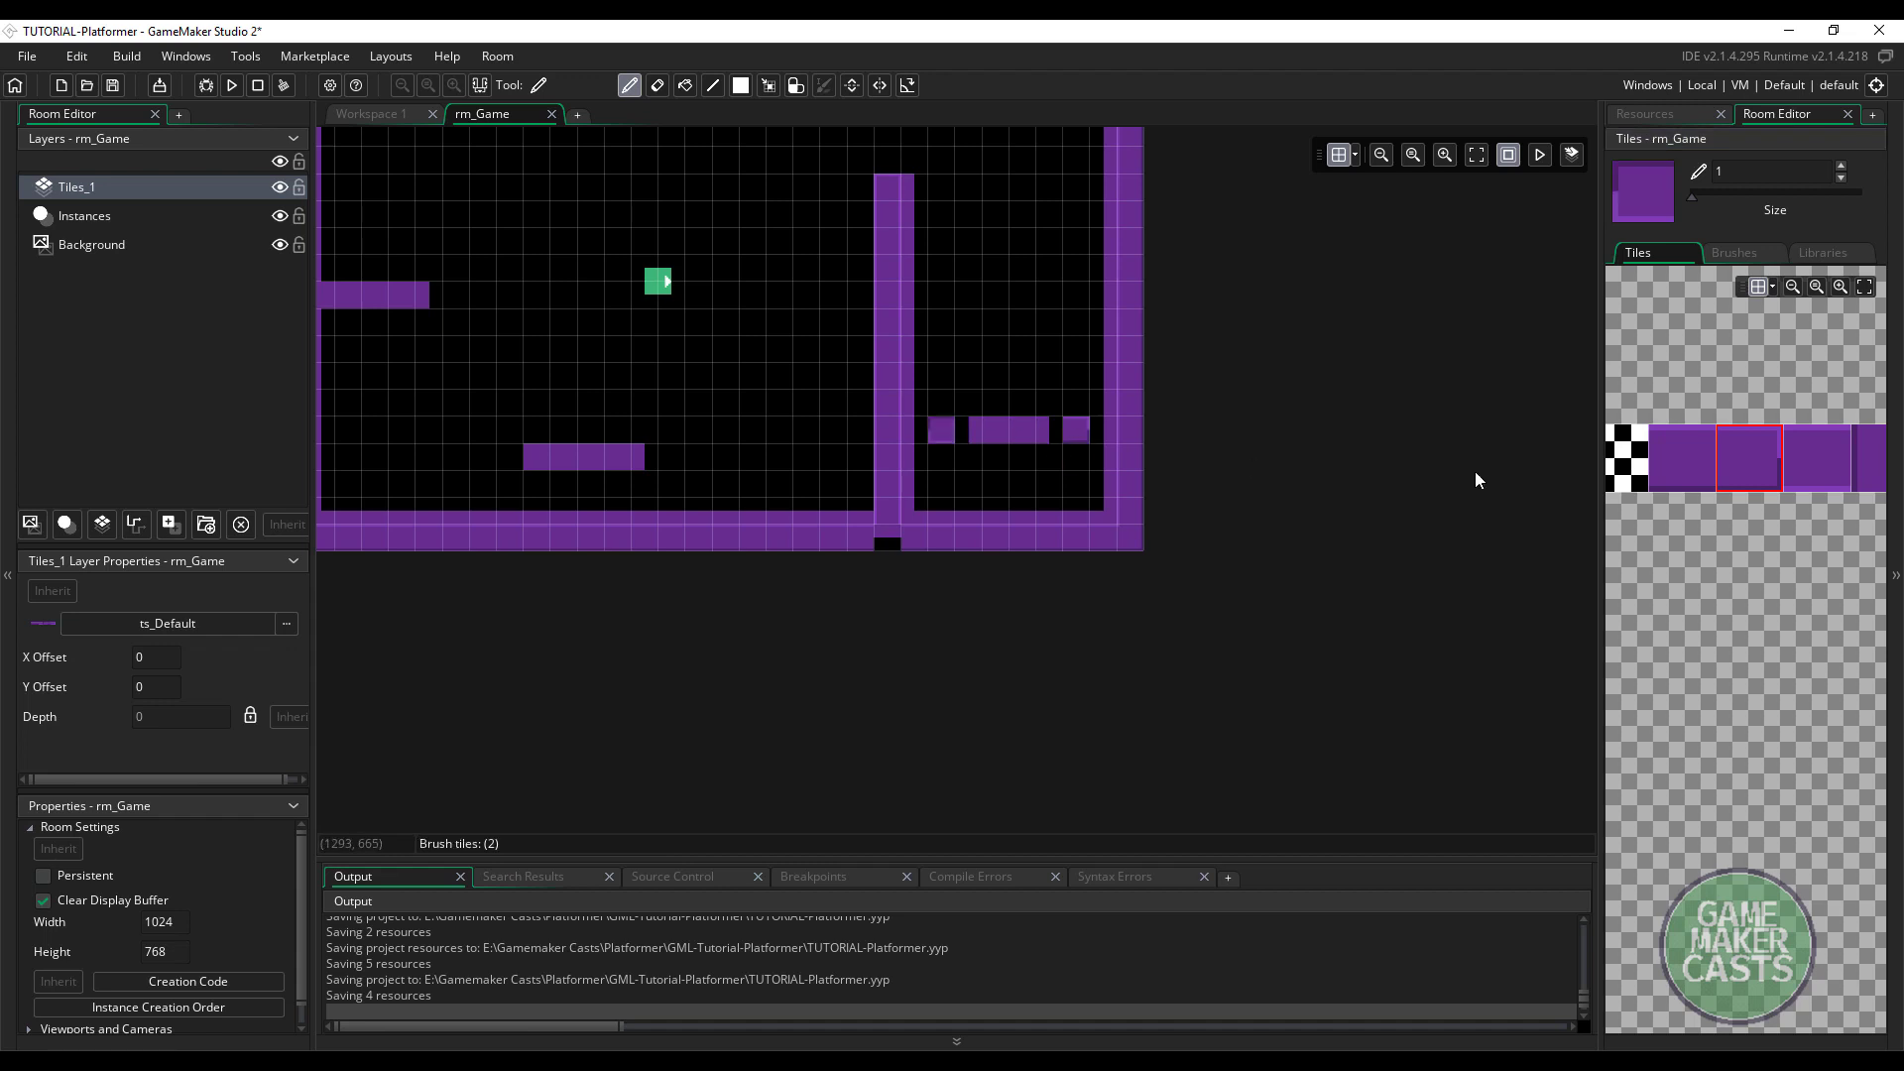
pyautogui.click(1695, 480)
pyautogui.click(959, 434)
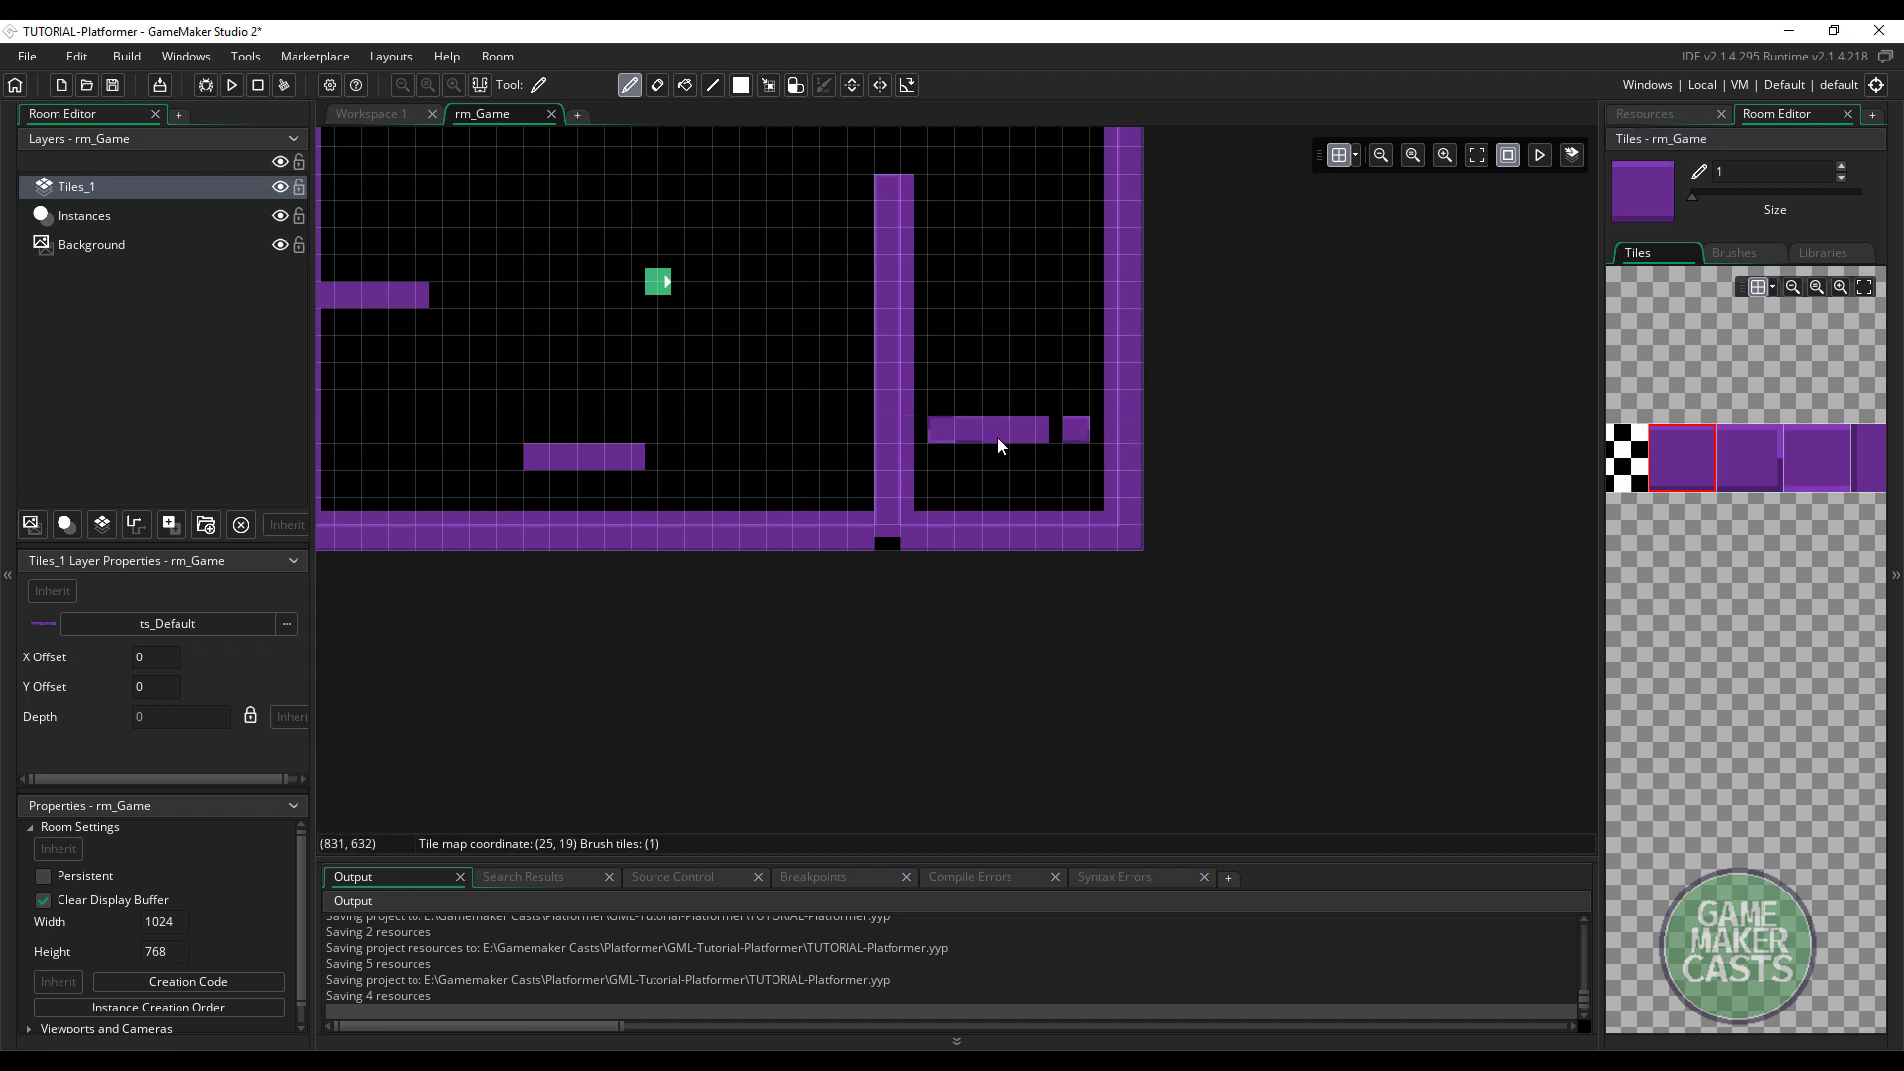
pyautogui.click(1056, 434)
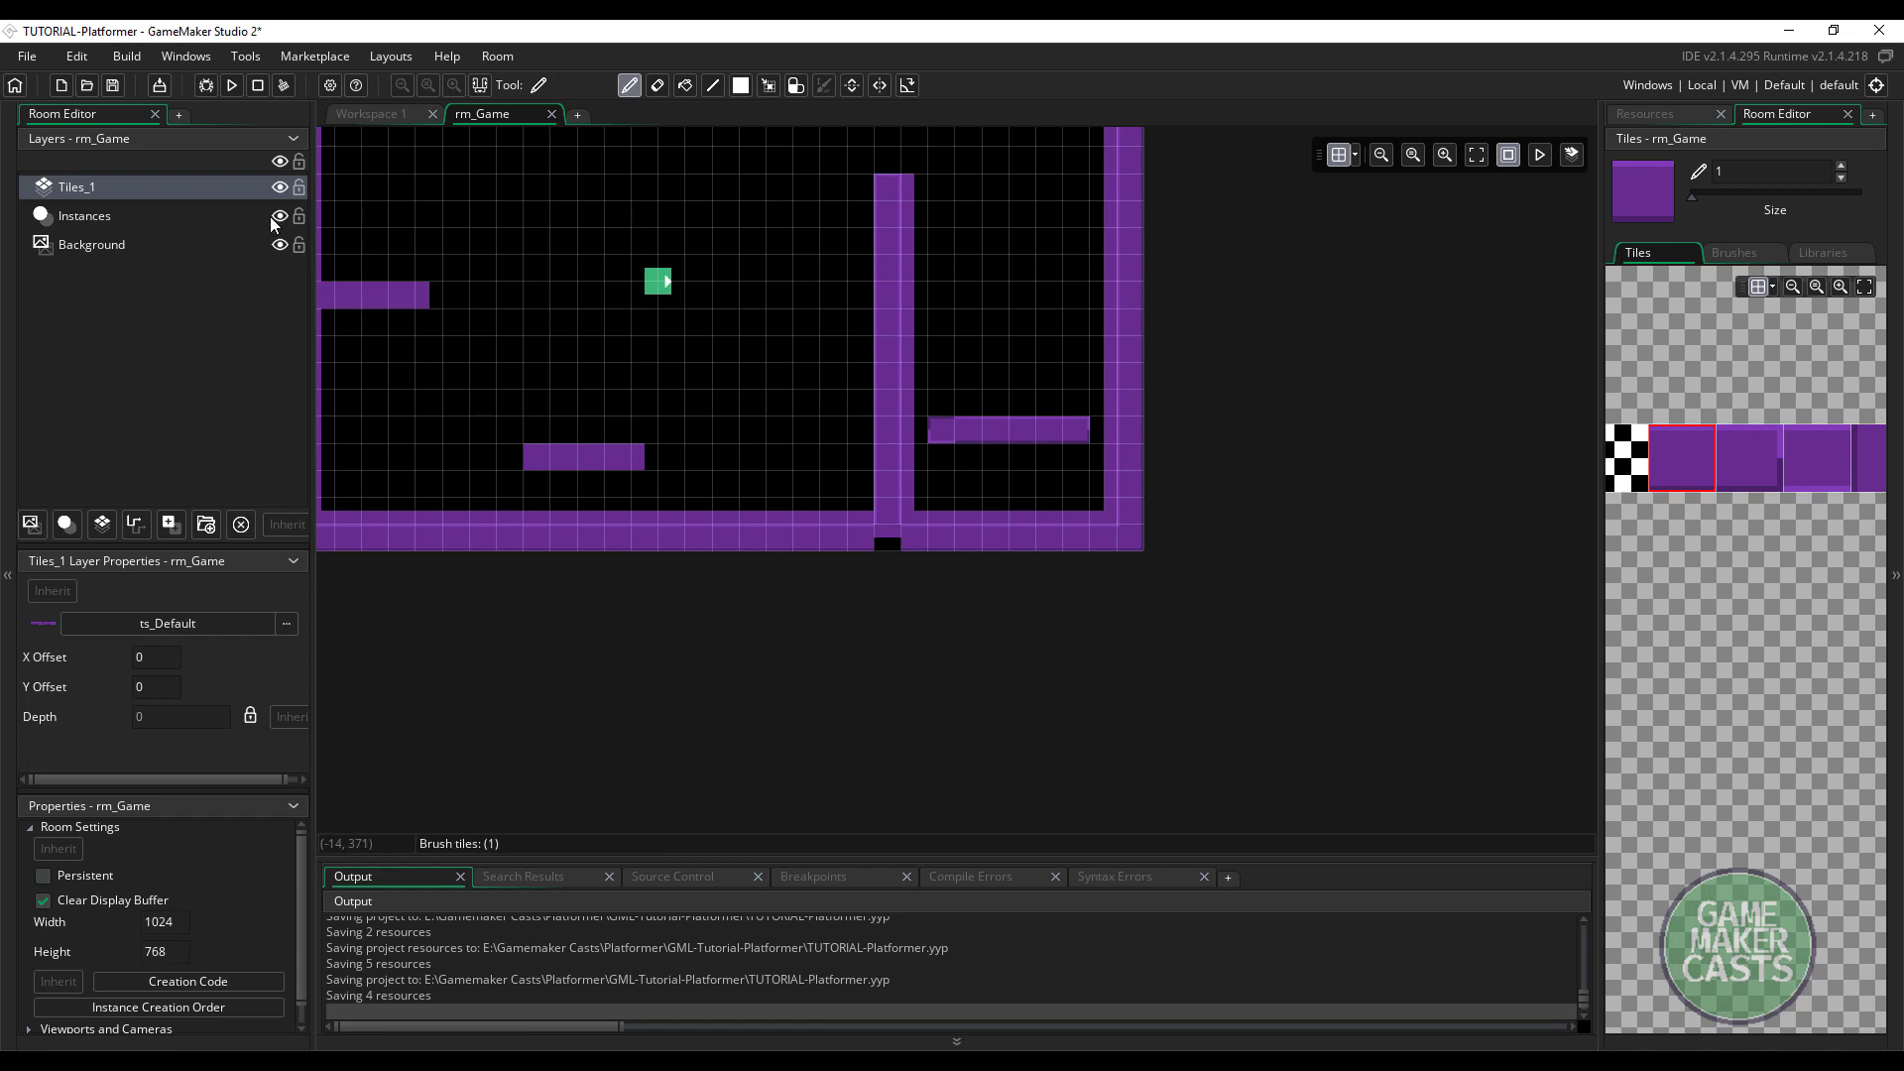
# Erase the upper-left platform's tile at the left wall and paint the junction tile there
pyautogui.moveTo(723, 413); pyautogui.dragTo(893, 447, button='middle')
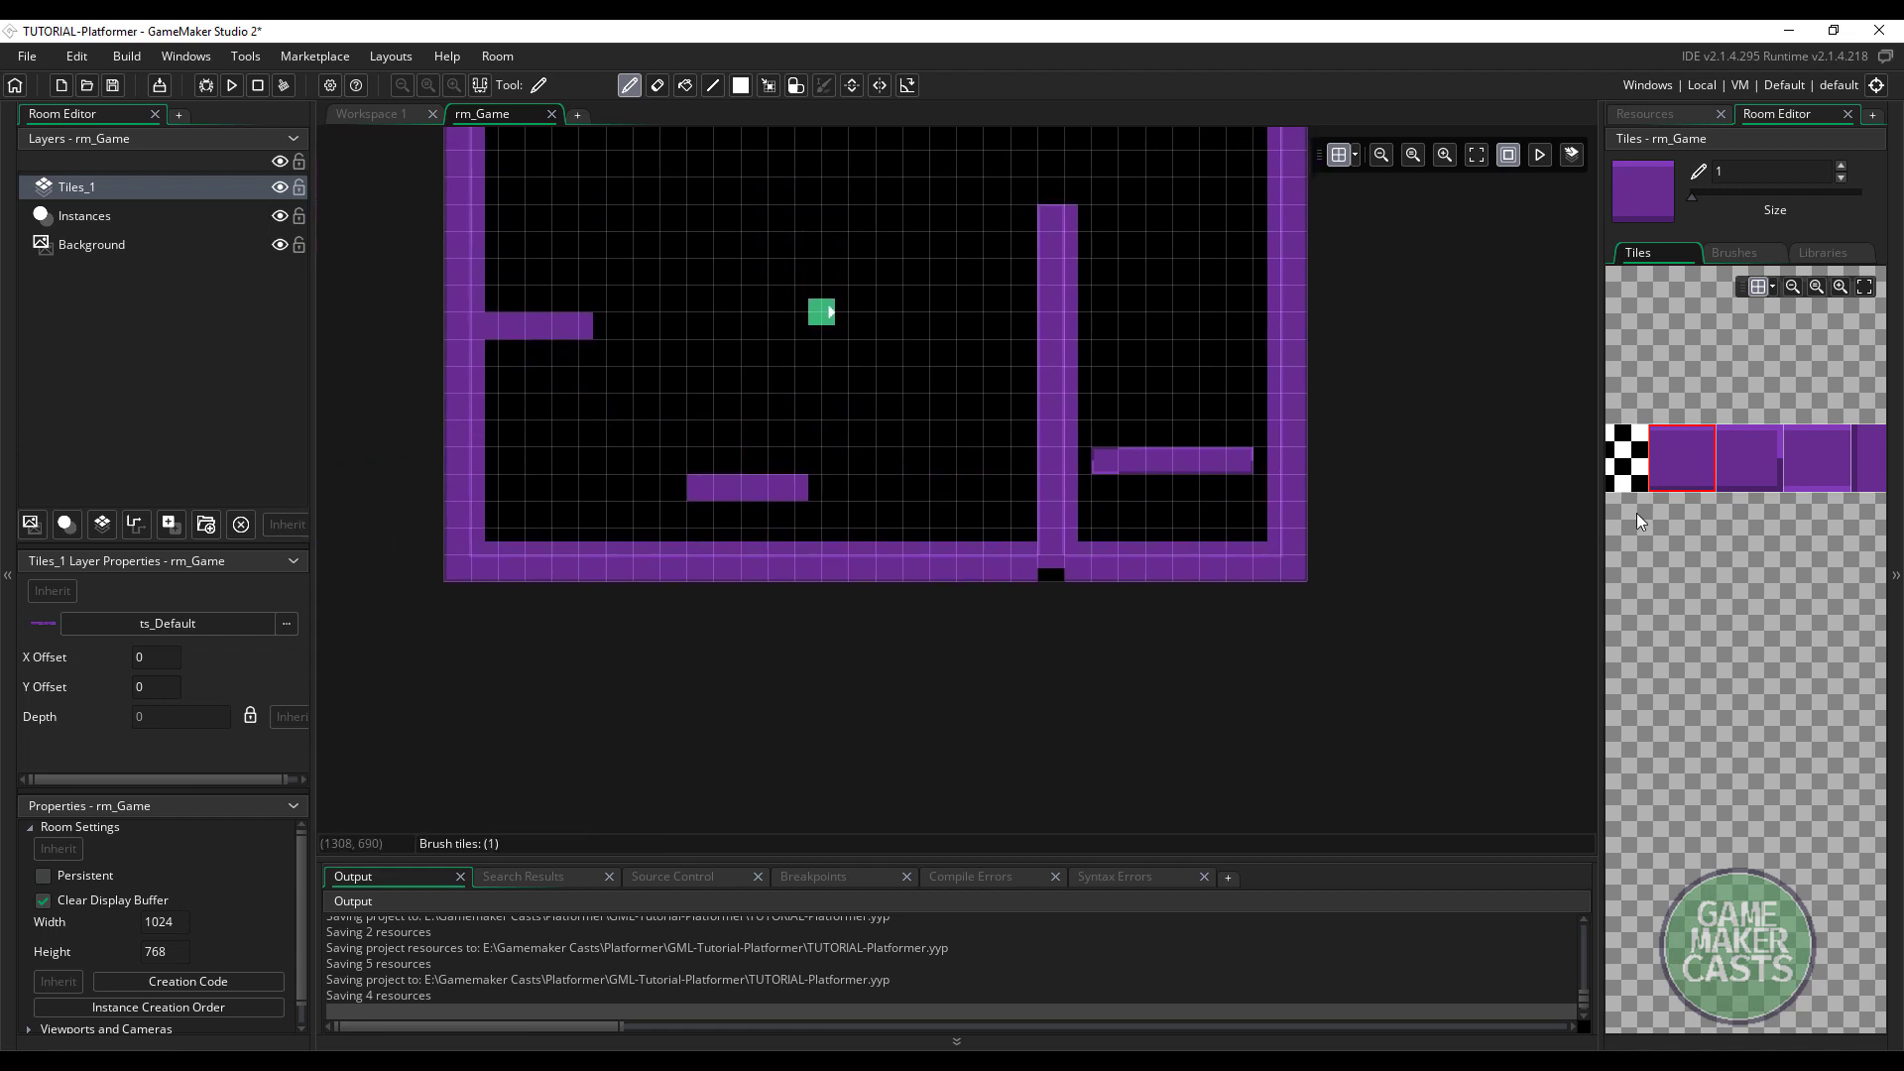
pyautogui.click(1764, 473)
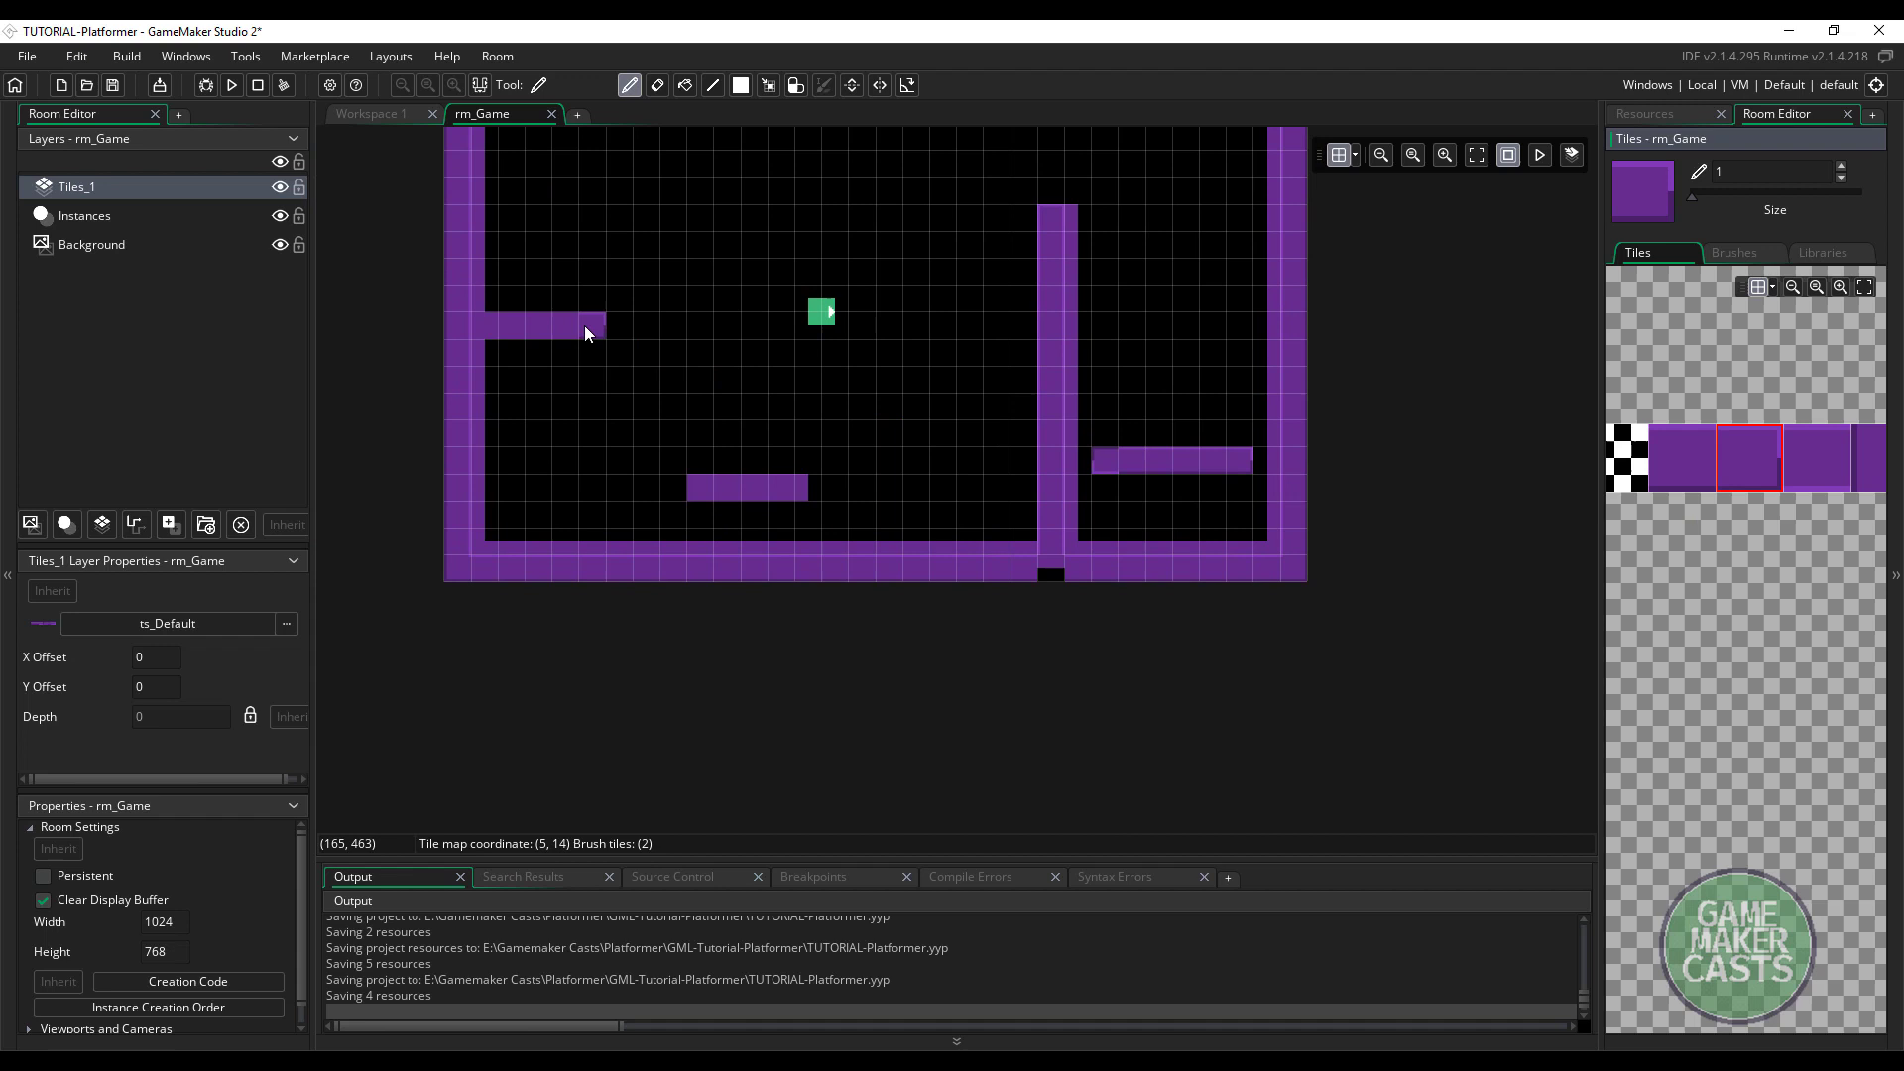
pyautogui.click(1683, 459)
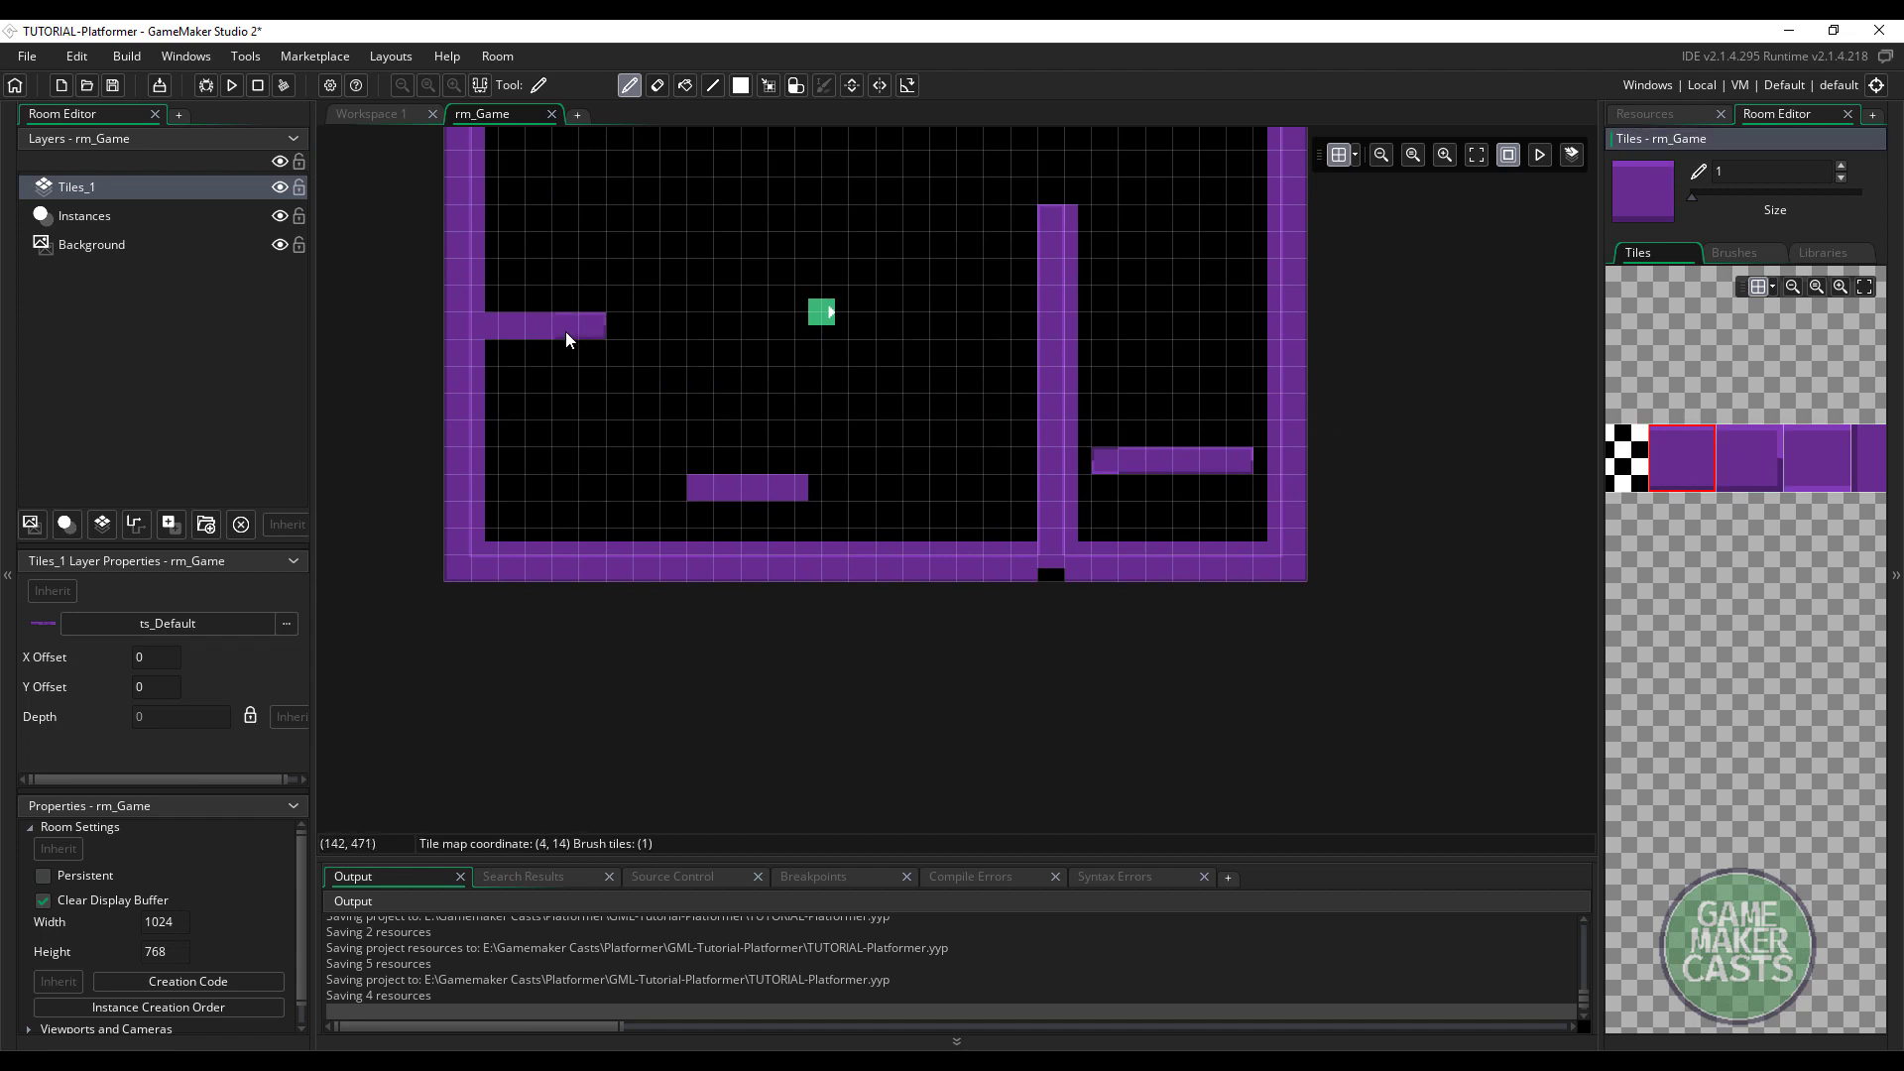
pyautogui.rightClick(457, 328)
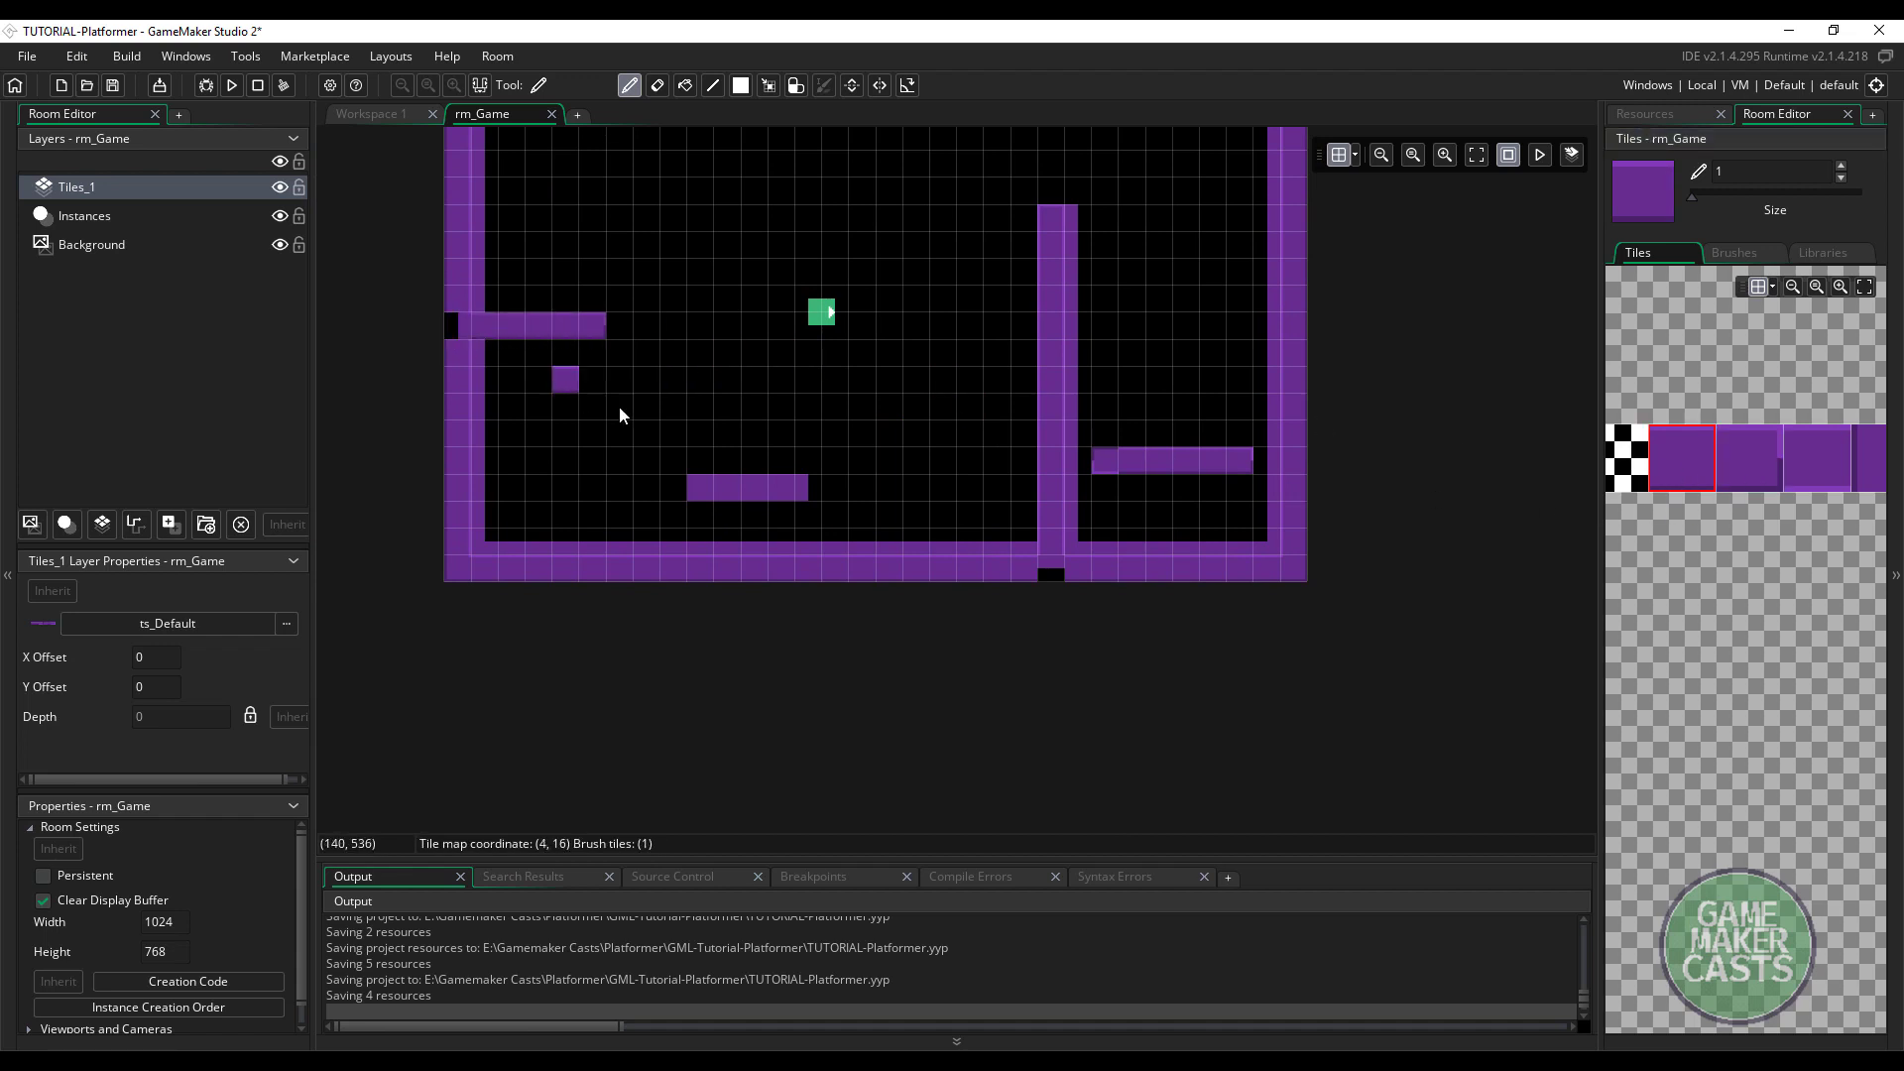
pyautogui.click(1807, 480)
pyautogui.moveTo(1813, 480); pyautogui.dragTo(1717, 485, button='middle')
pyautogui.click(1792, 482)
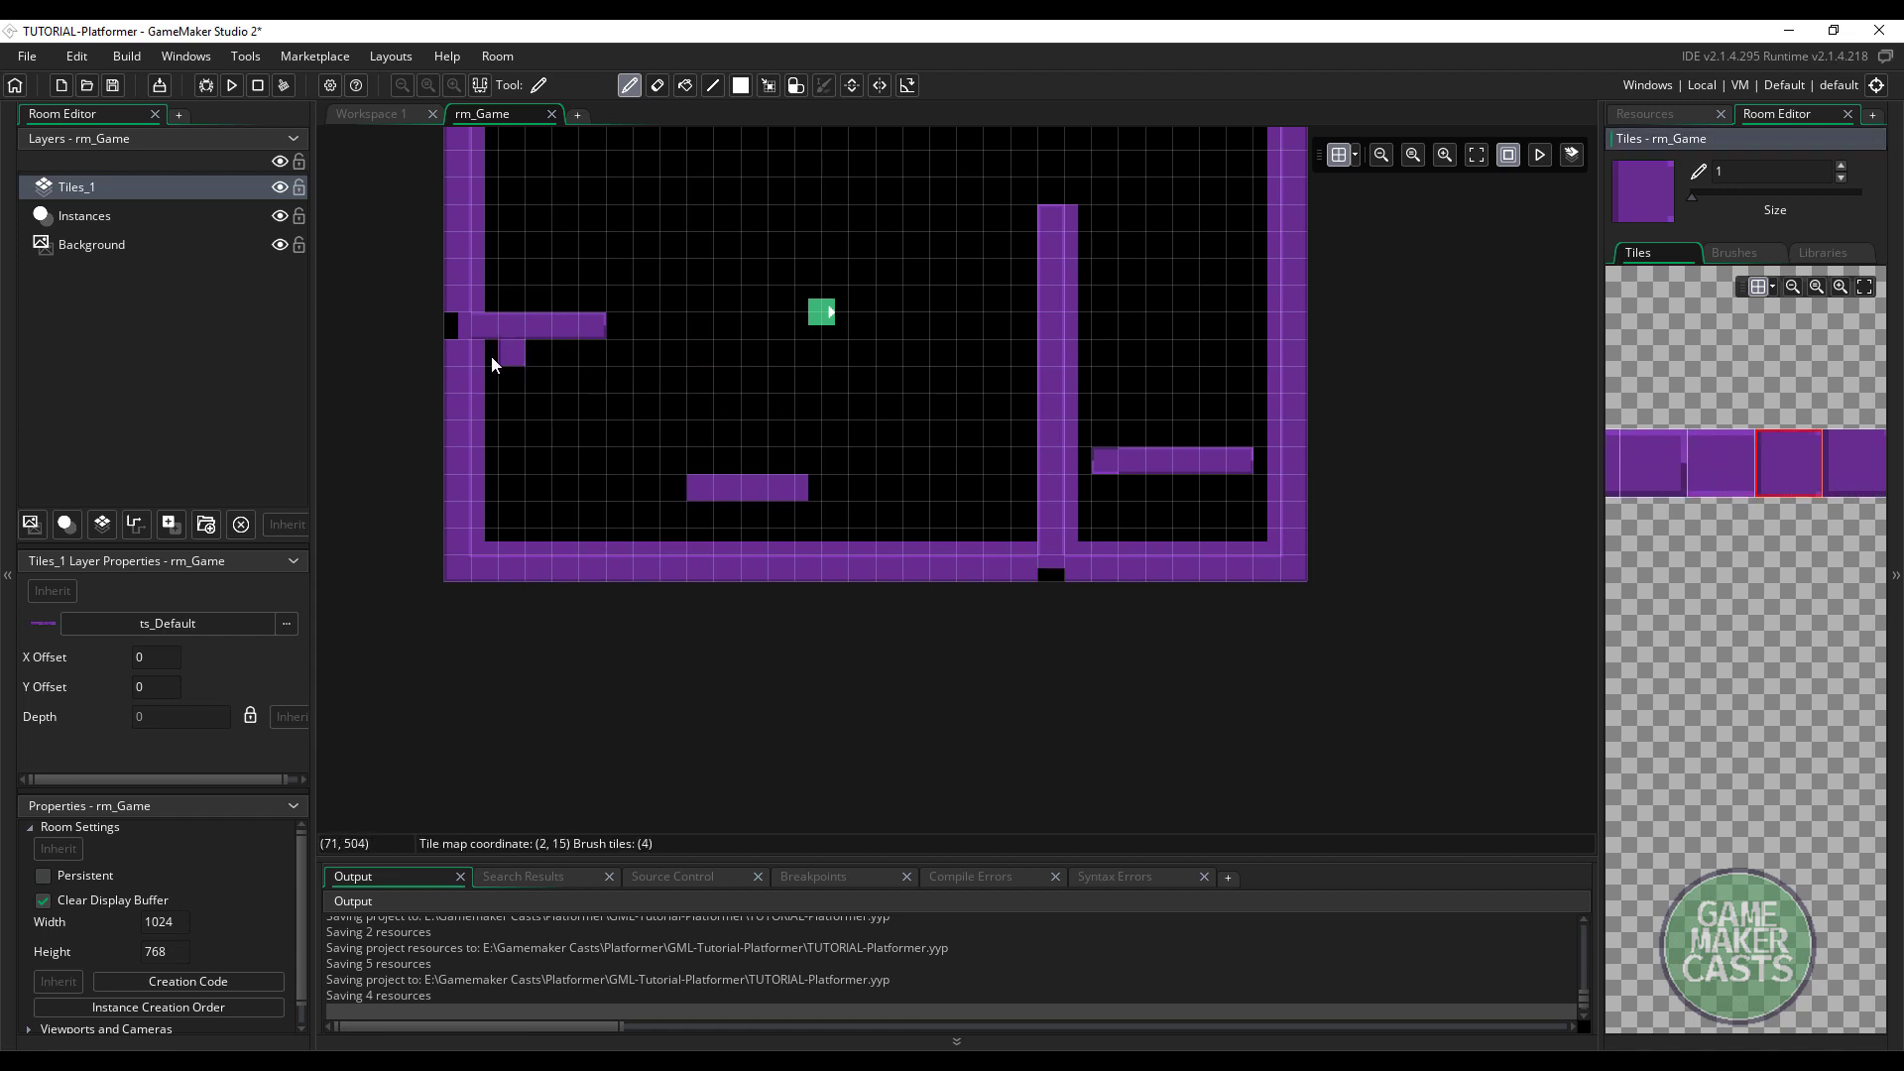
pyautogui.click(457, 334)
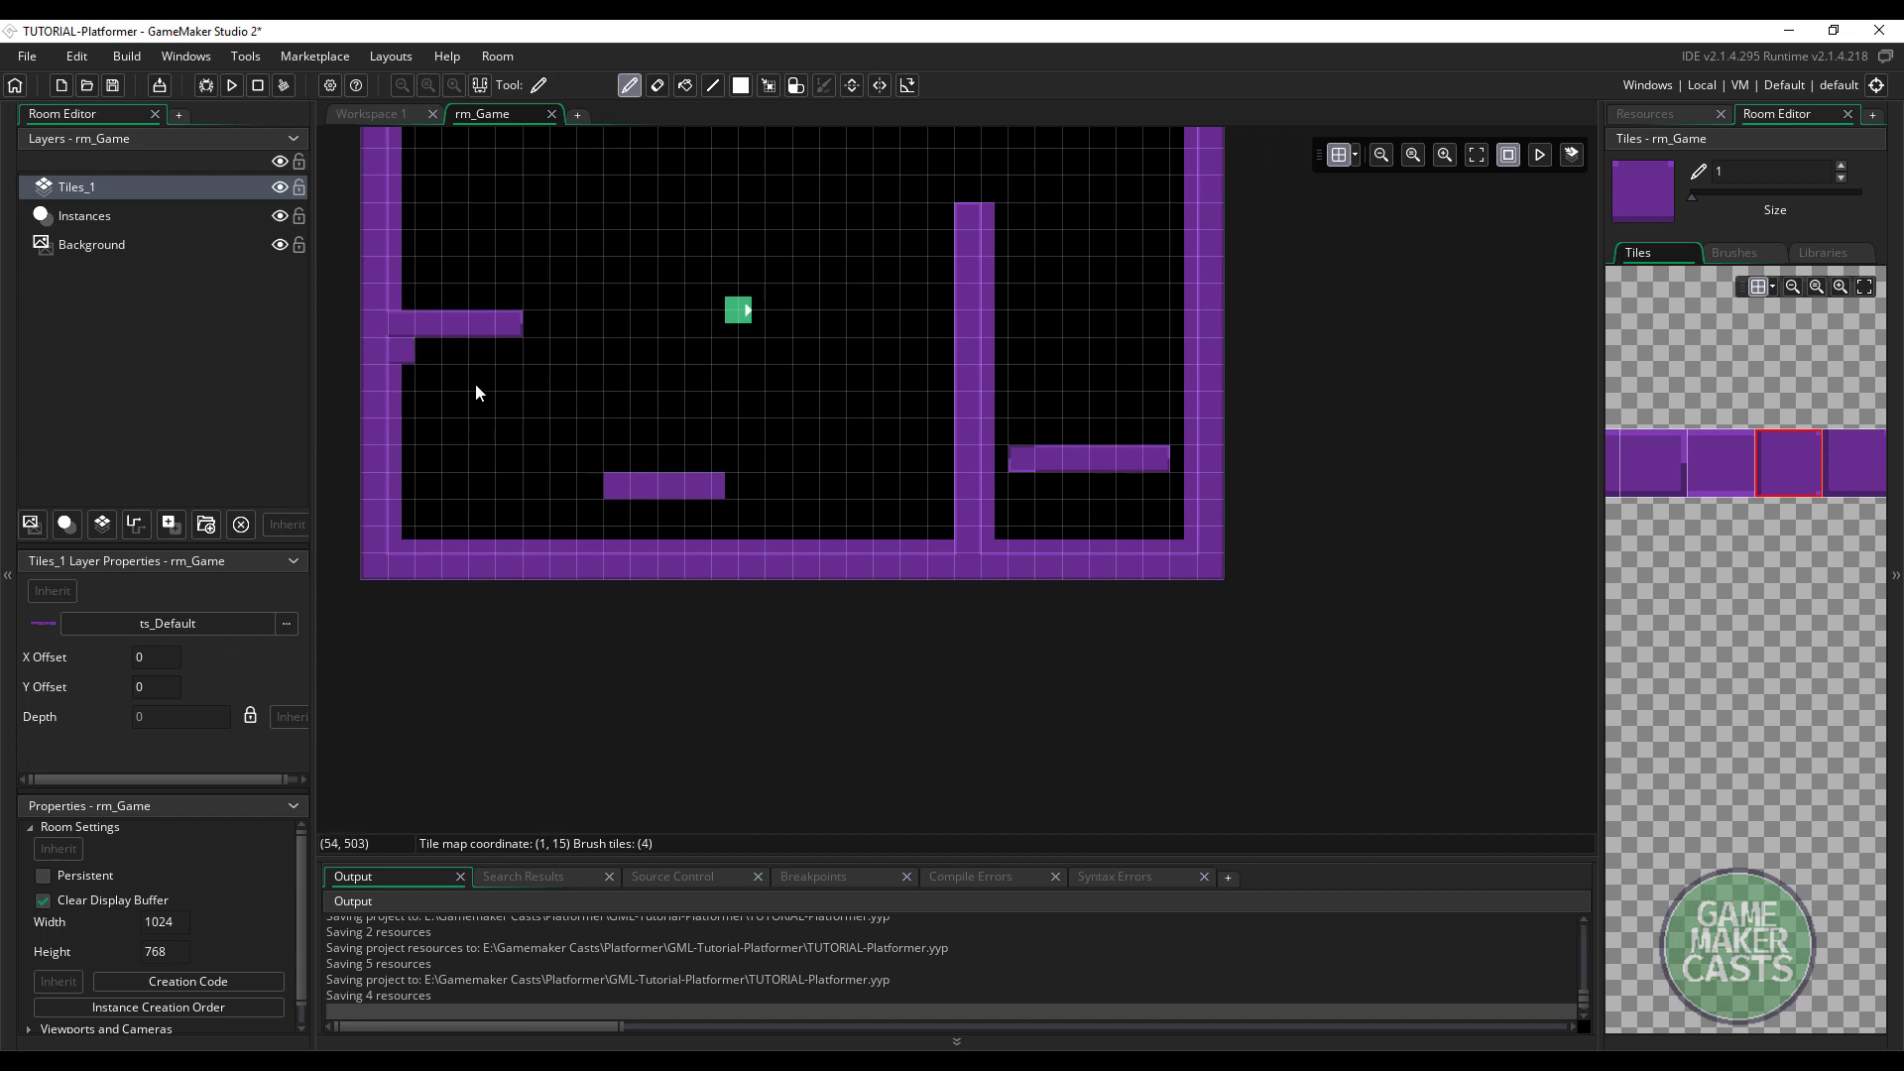
pyautogui.click(270, 227)
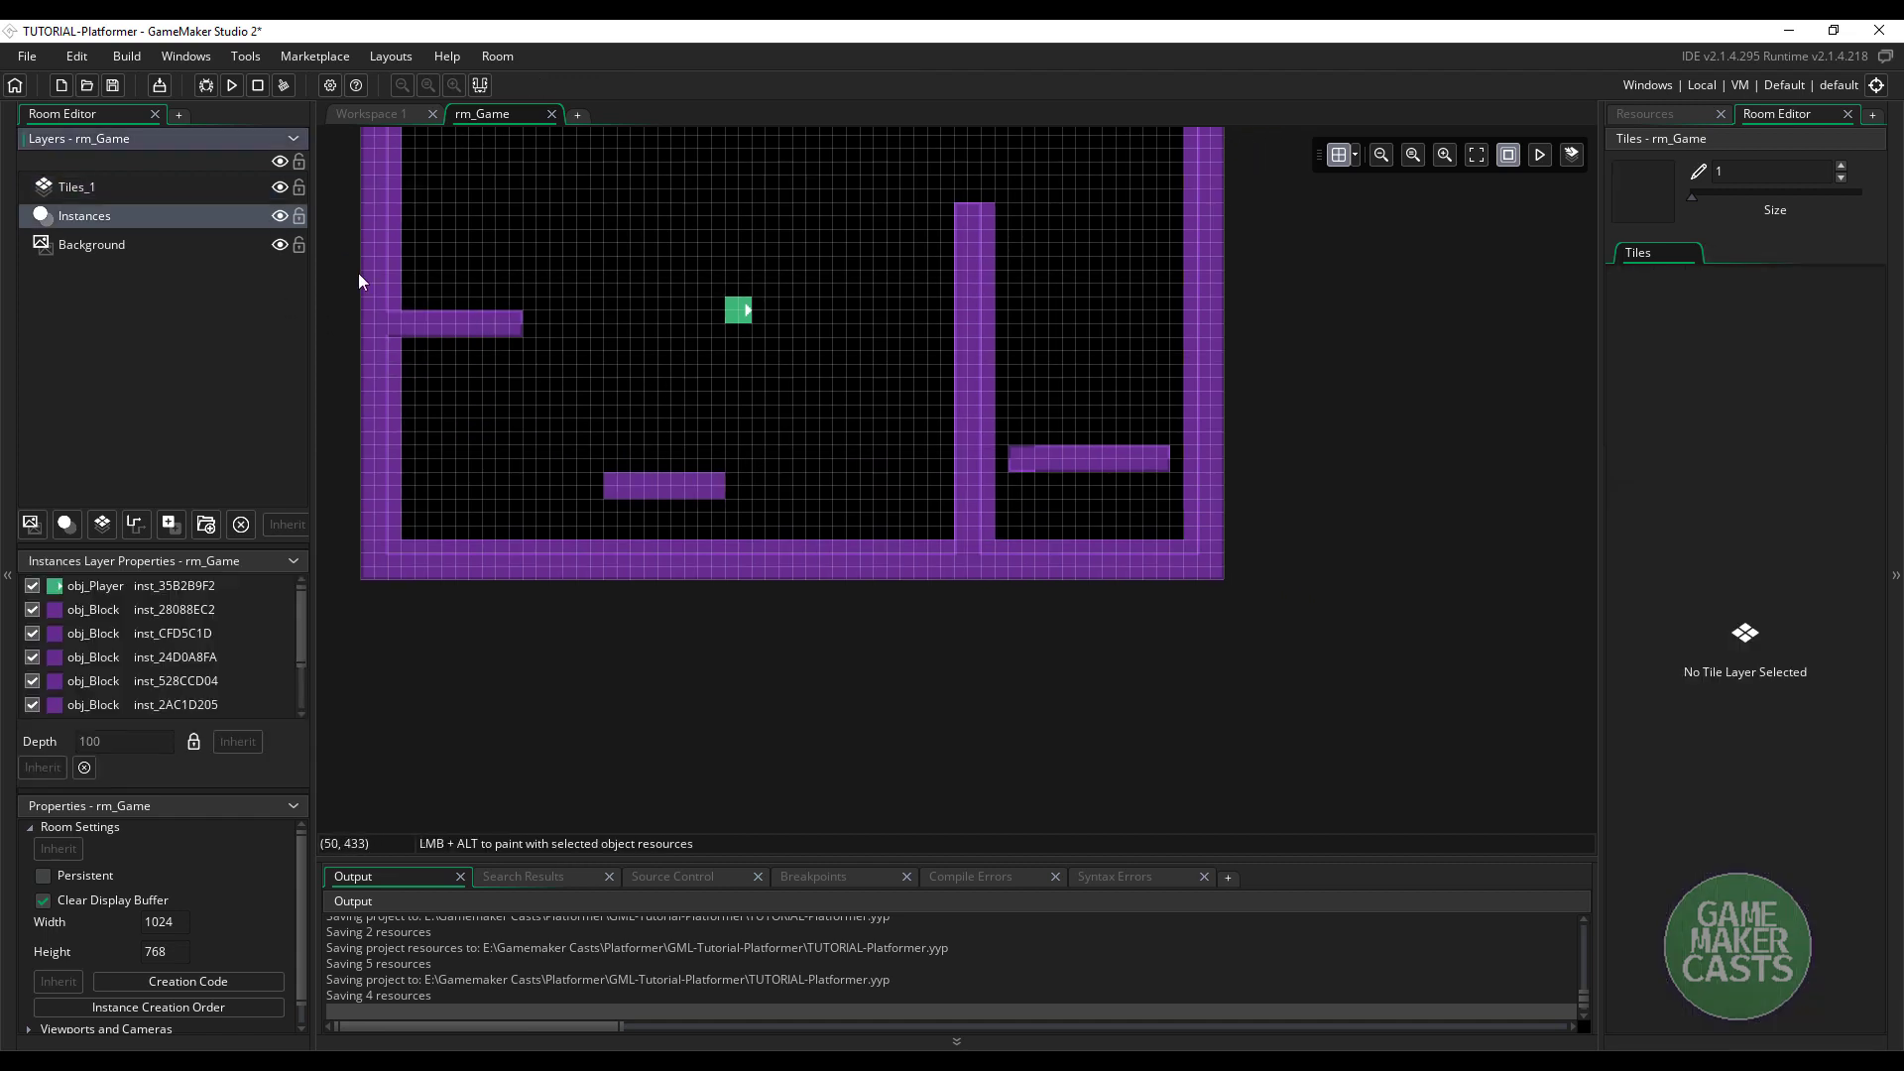
# Add a right-end tile to the lower-middle platform on Tiles_1, then hide the Instances layer
pyautogui.click(280, 216)
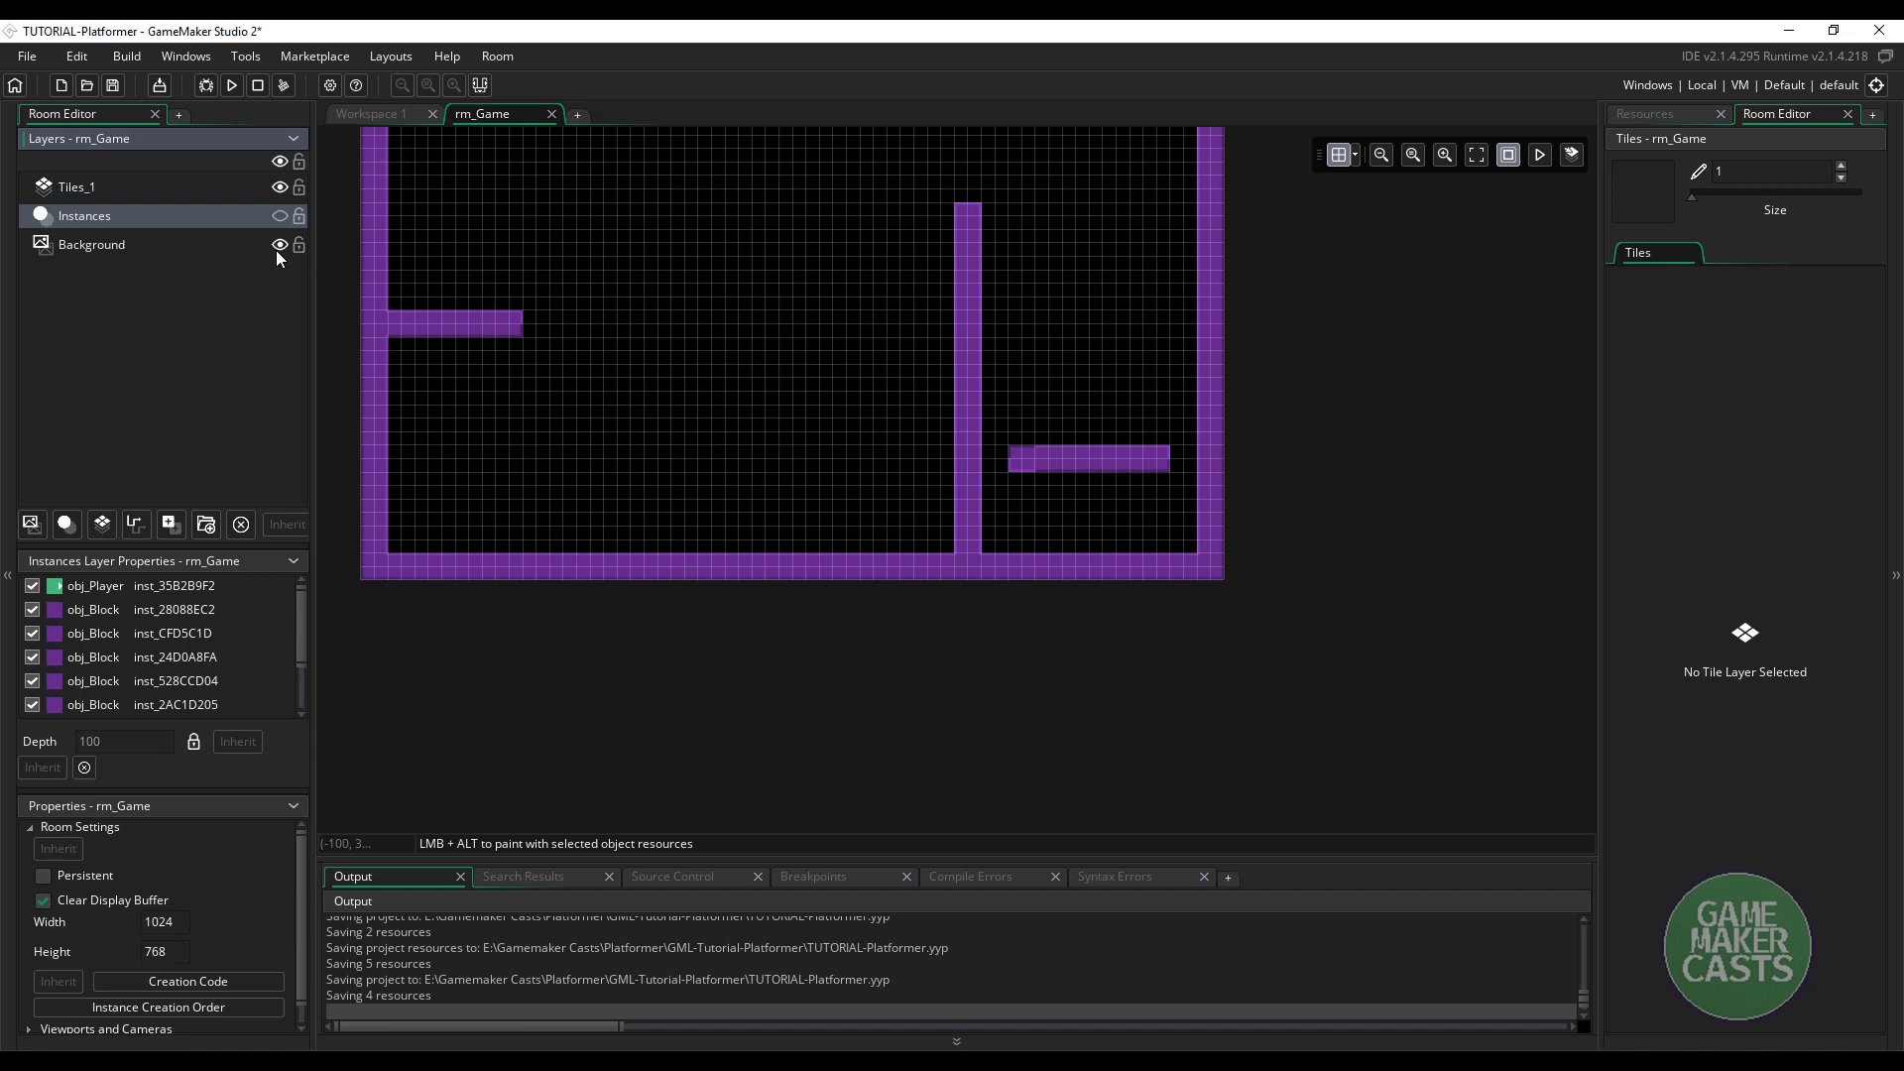
pyautogui.click(279, 216)
pyautogui.click(203, 187)
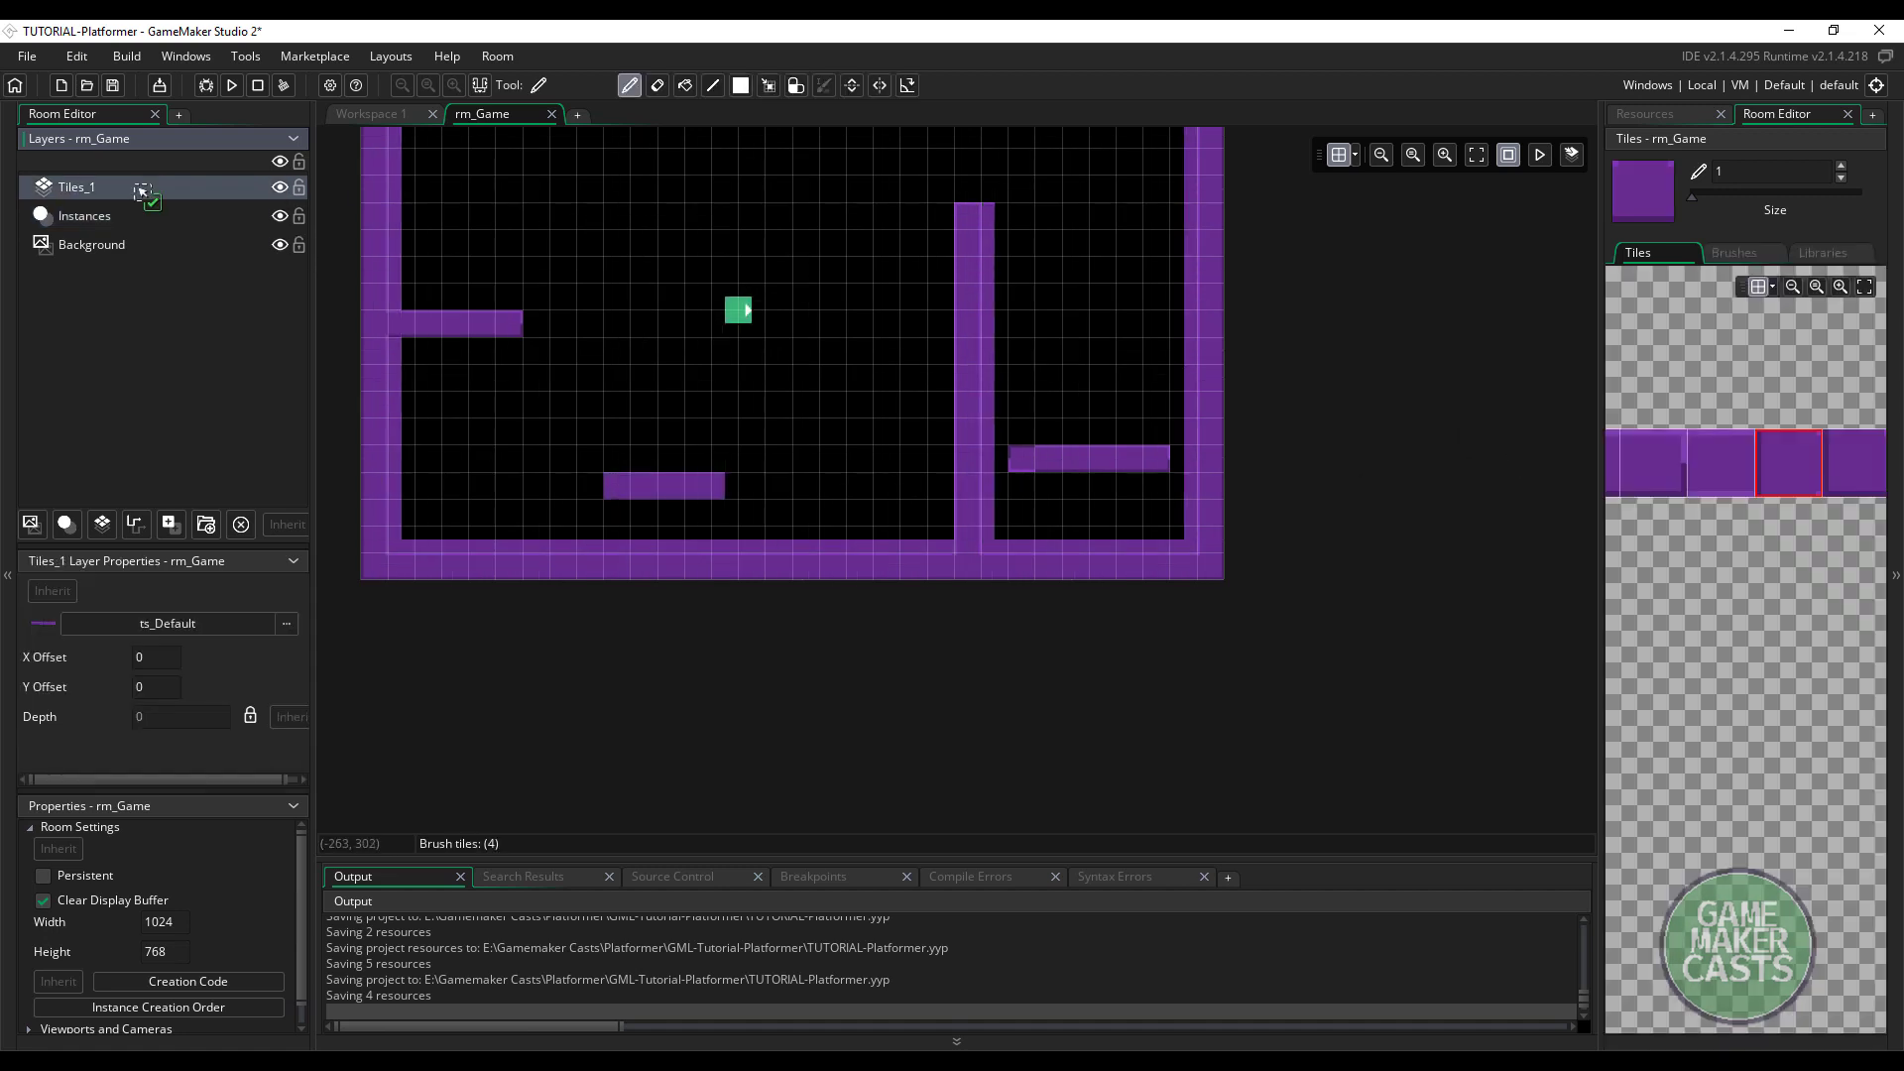
pyautogui.click(1707, 485)
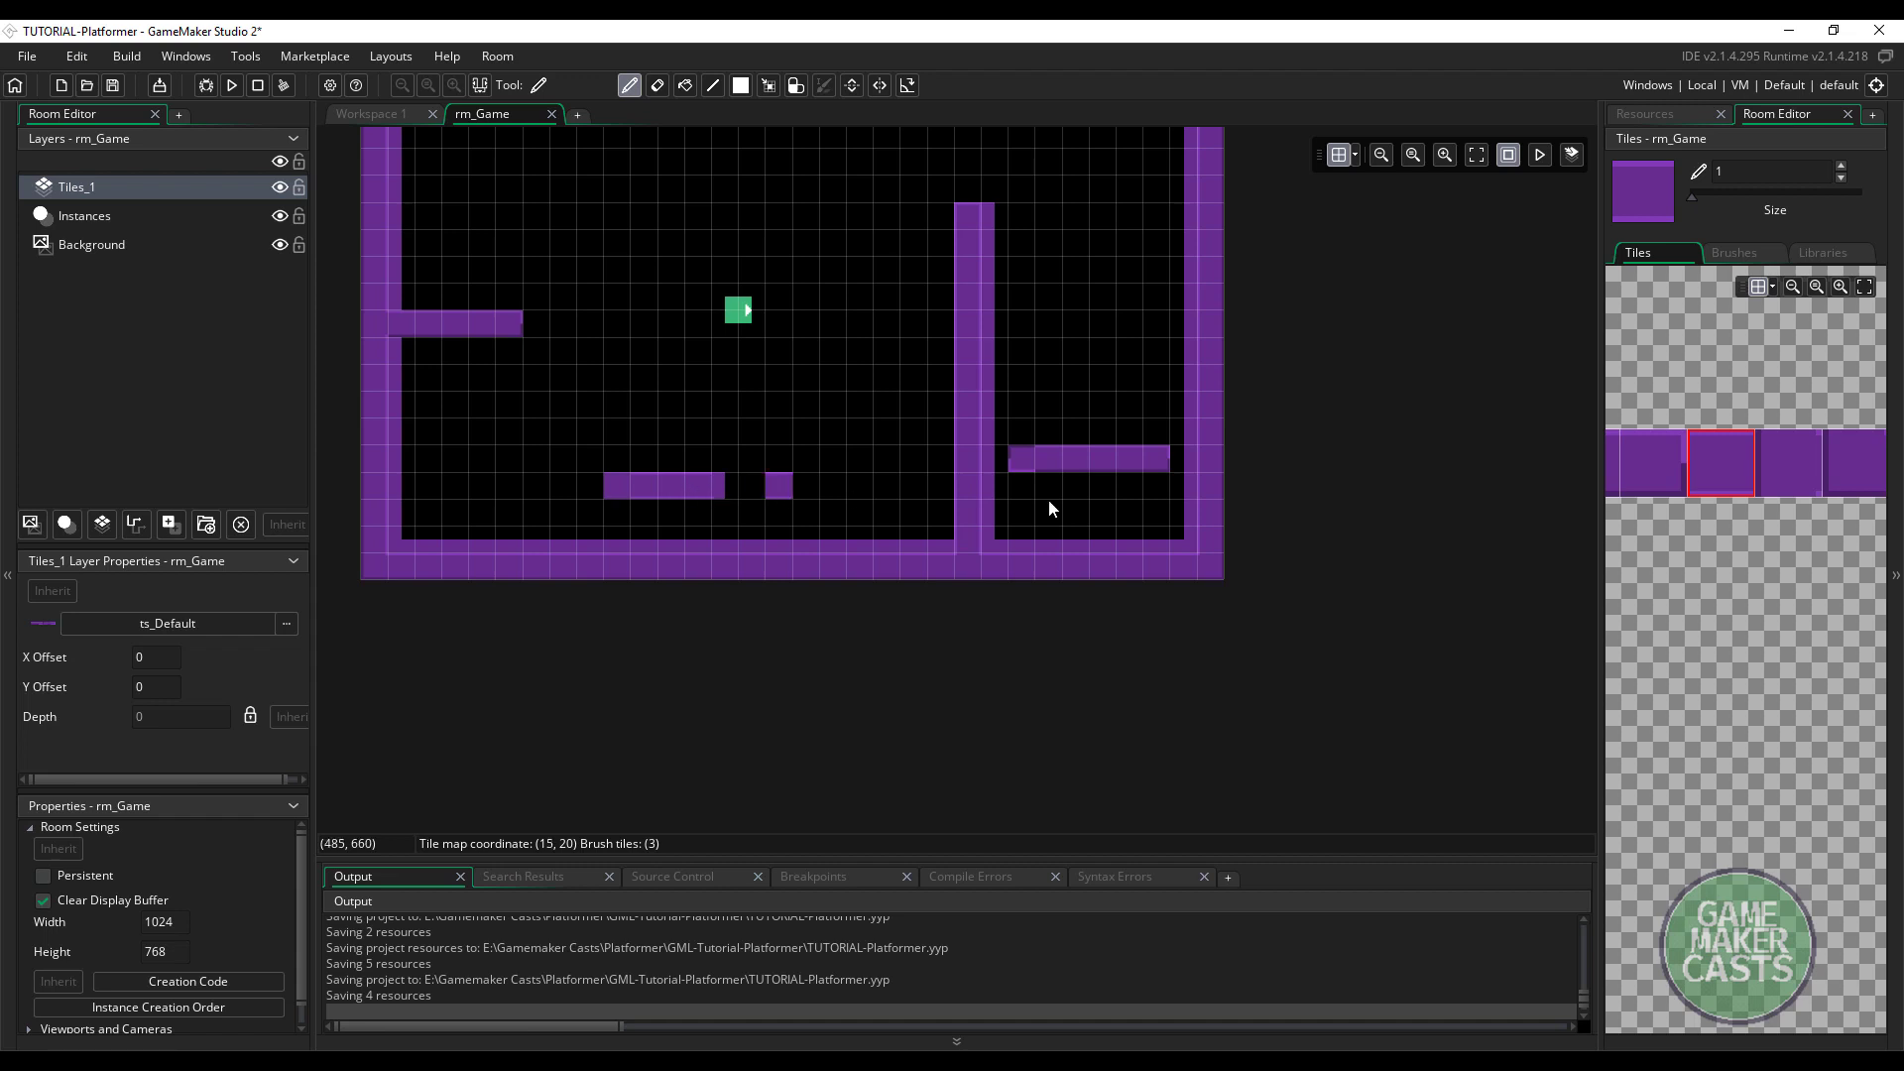
pyautogui.moveTo(1678, 464); pyautogui.dragTo(1769, 469, button='middle')
pyautogui.click(1750, 468)
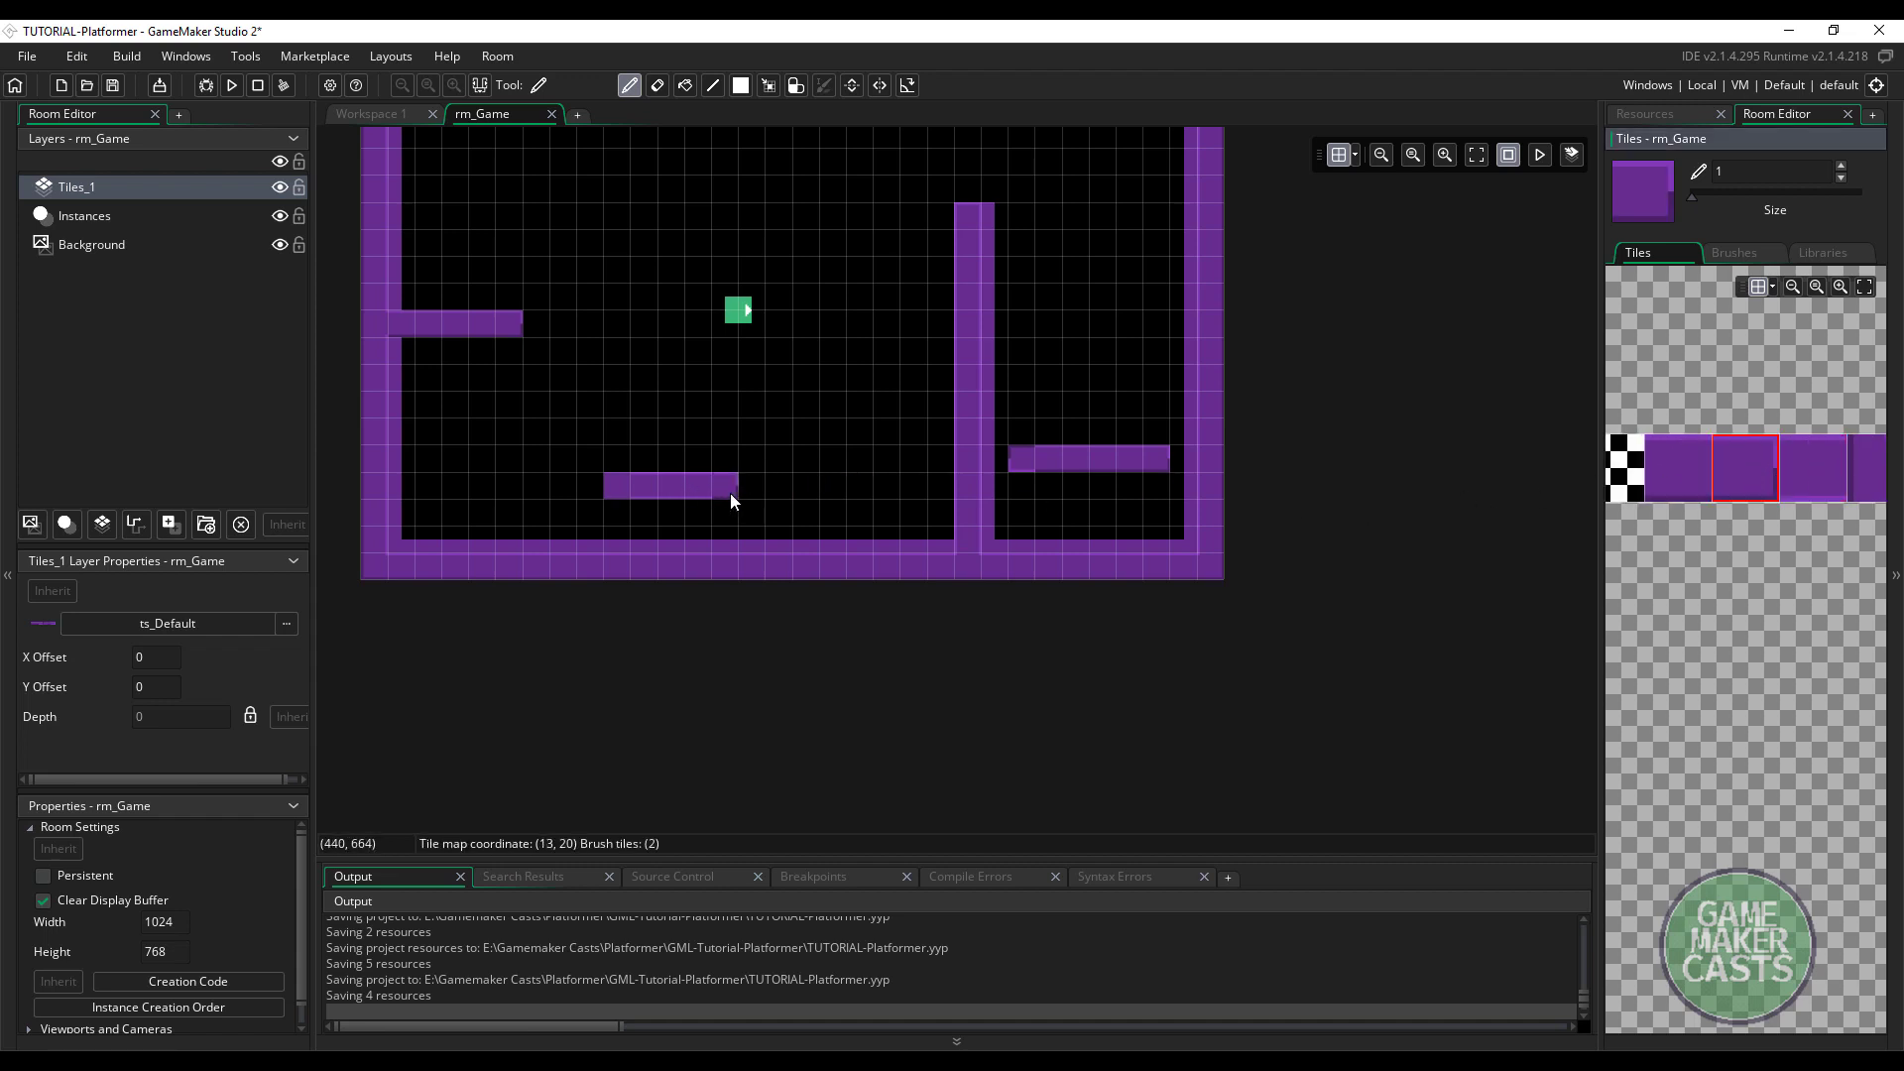
pyautogui.click(729, 493)
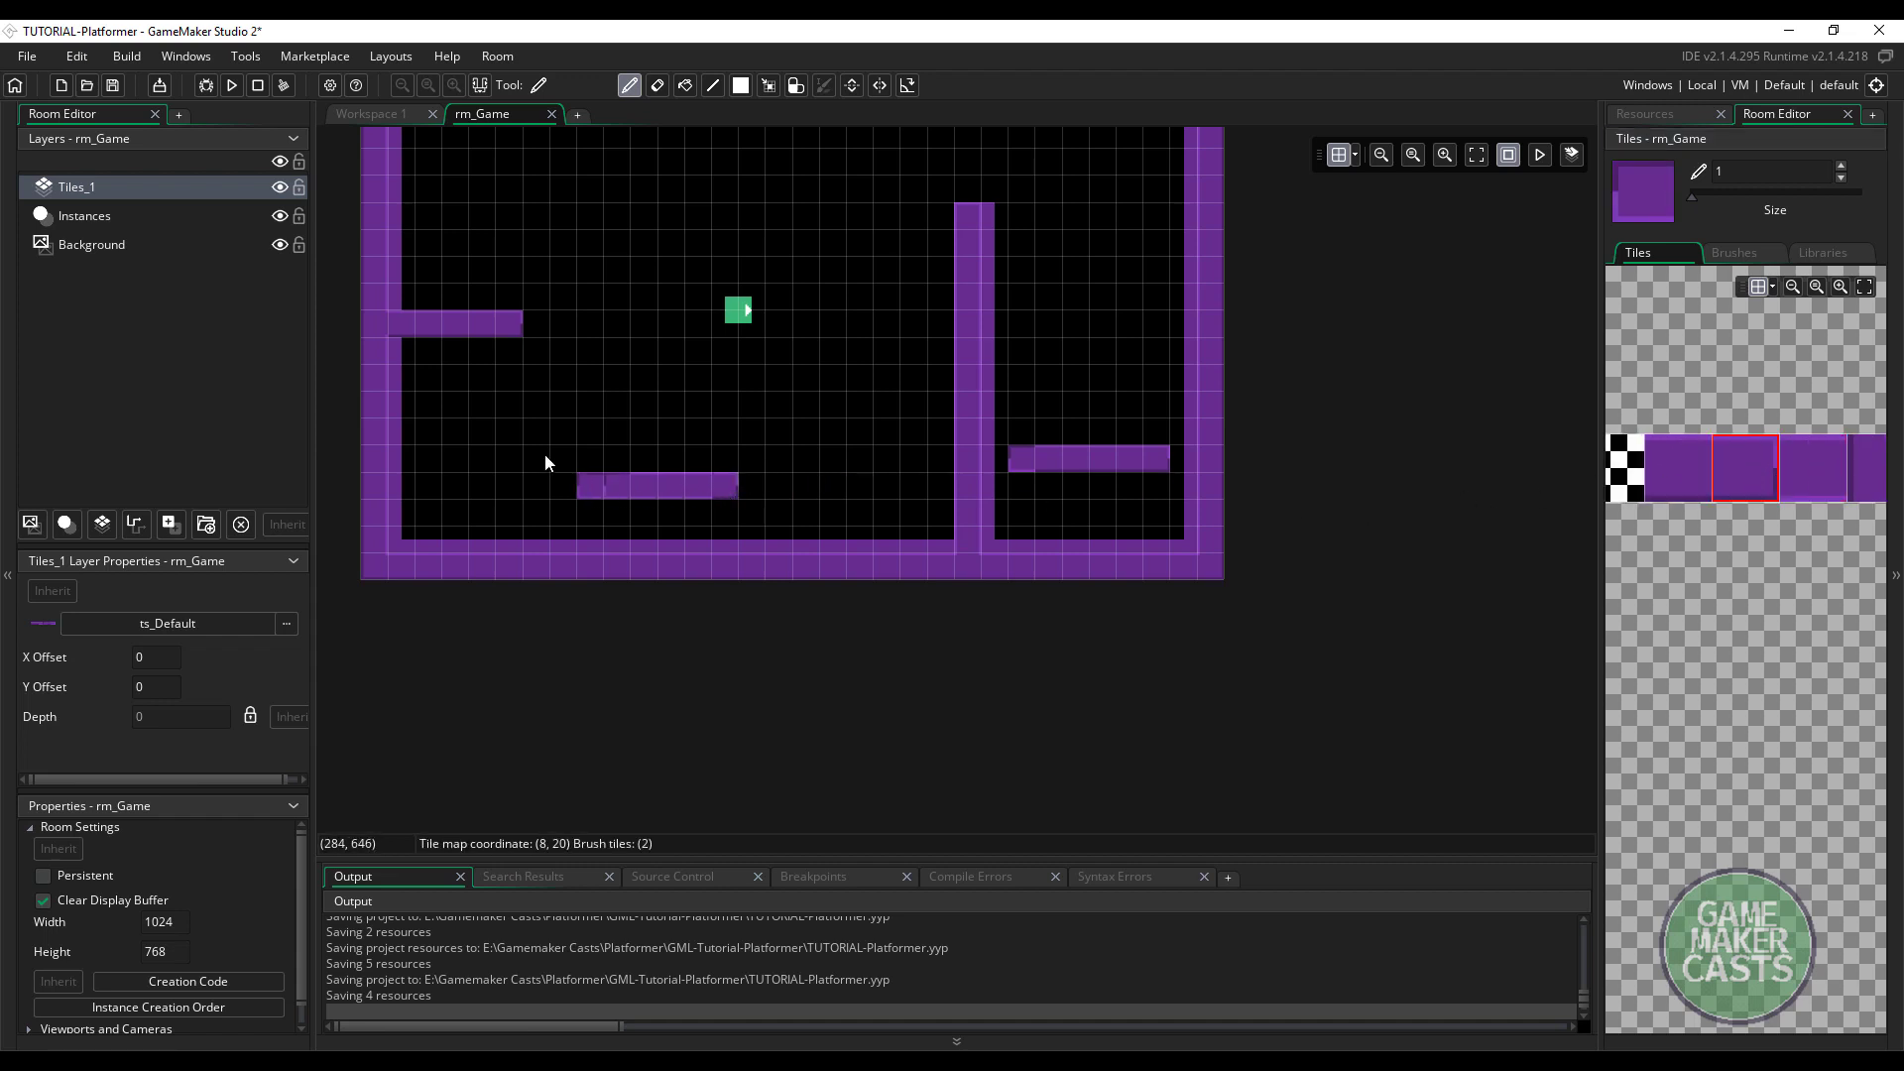
pyautogui.click(280, 217)
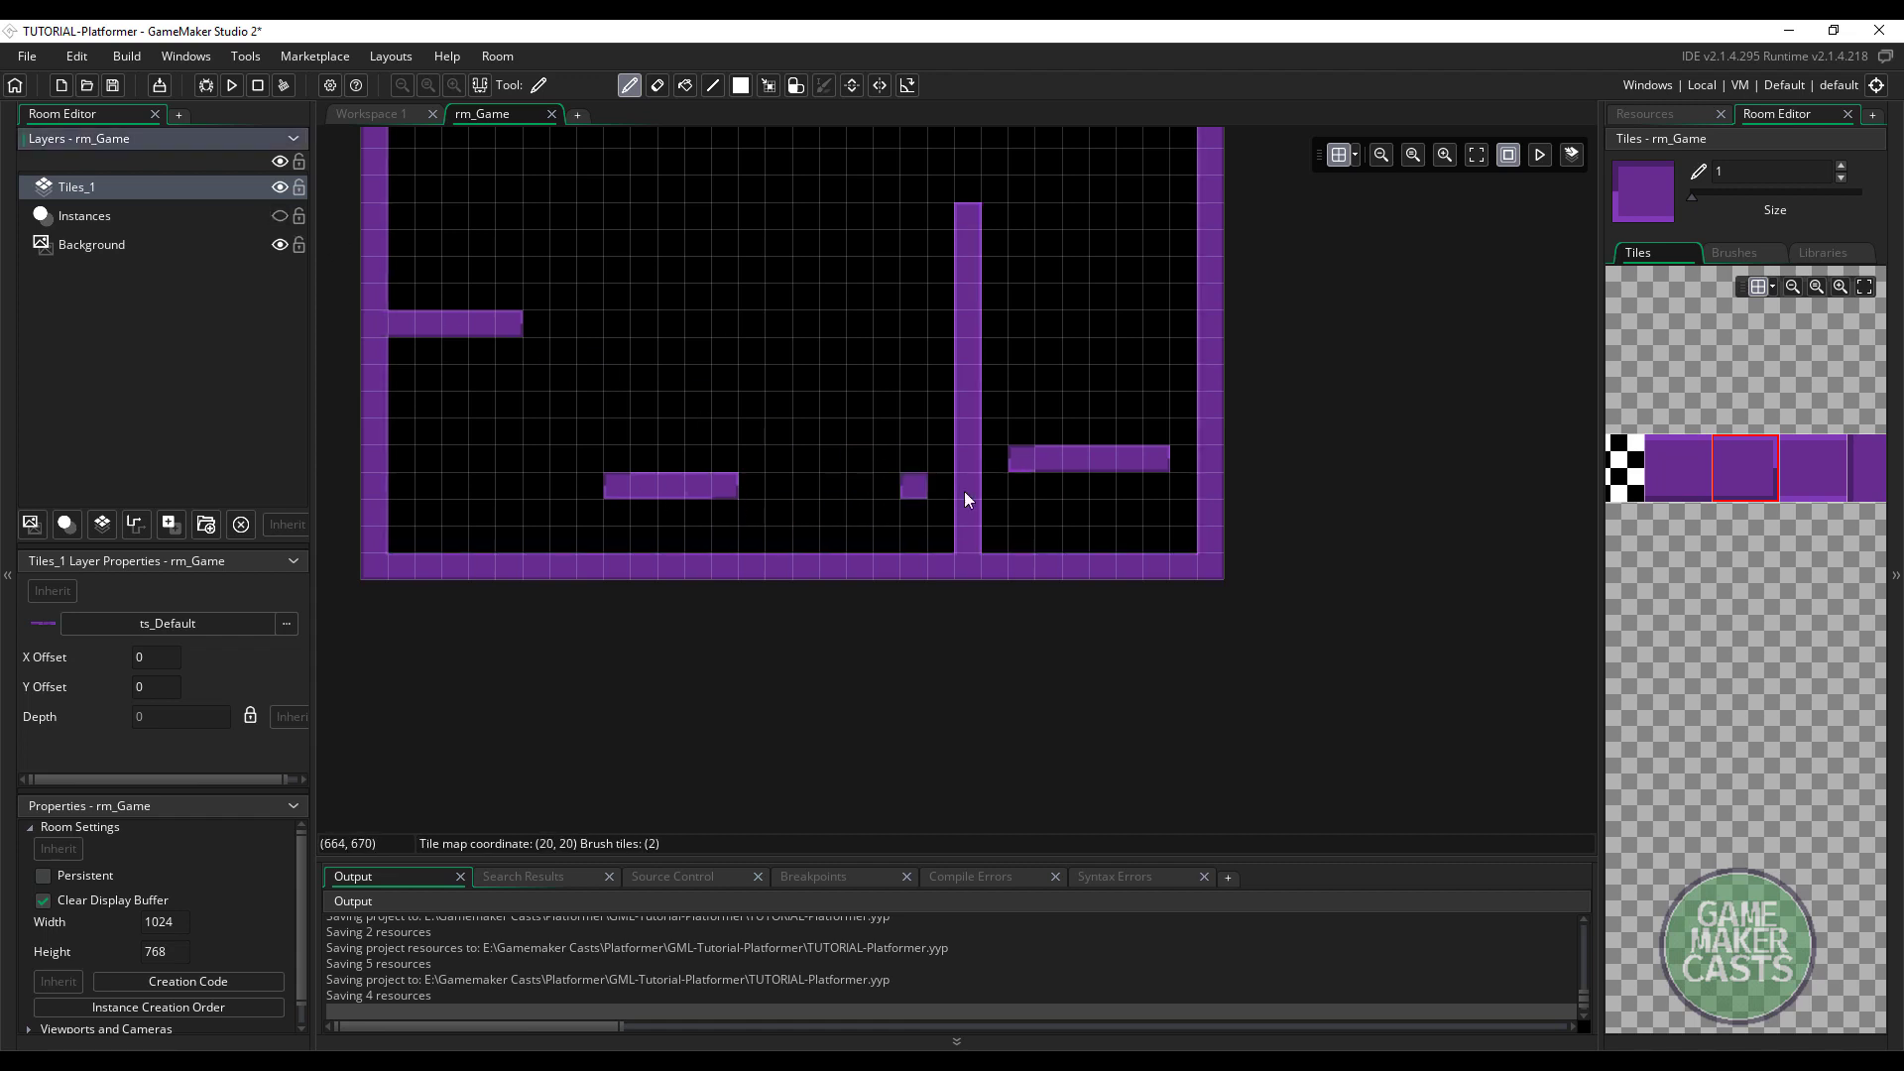
pyautogui.moveTo(1058, 374)
pyautogui.mouseDown(button='middle')
pyautogui.moveTo(1019, 509)
pyautogui.moveTo(816, 617)
pyautogui.moveTo(929, 450)
pyautogui.moveTo(914, 413)
pyautogui.mouseUp(button='middle')
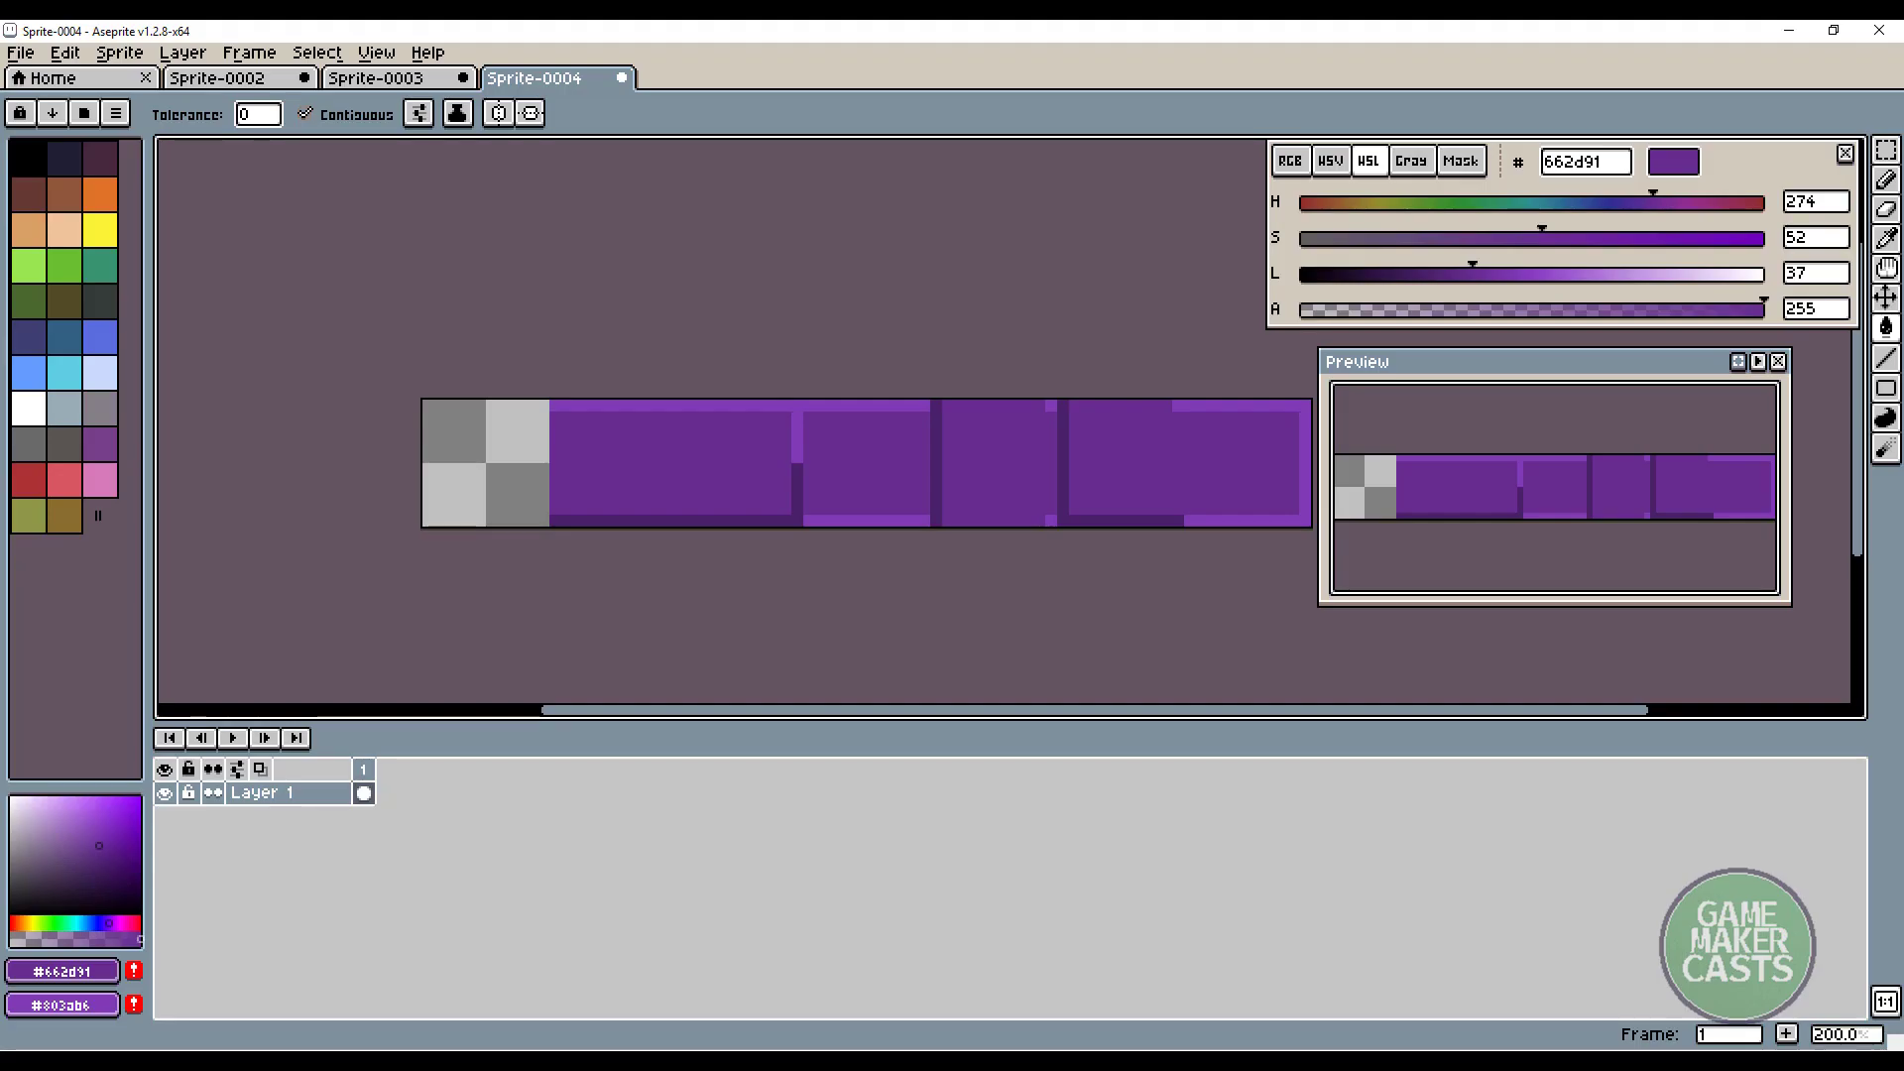
# Set the canvas width to 256 with a left-middle anchor so space is added on the right
pyautogui.scroll(-2, 840, 605)
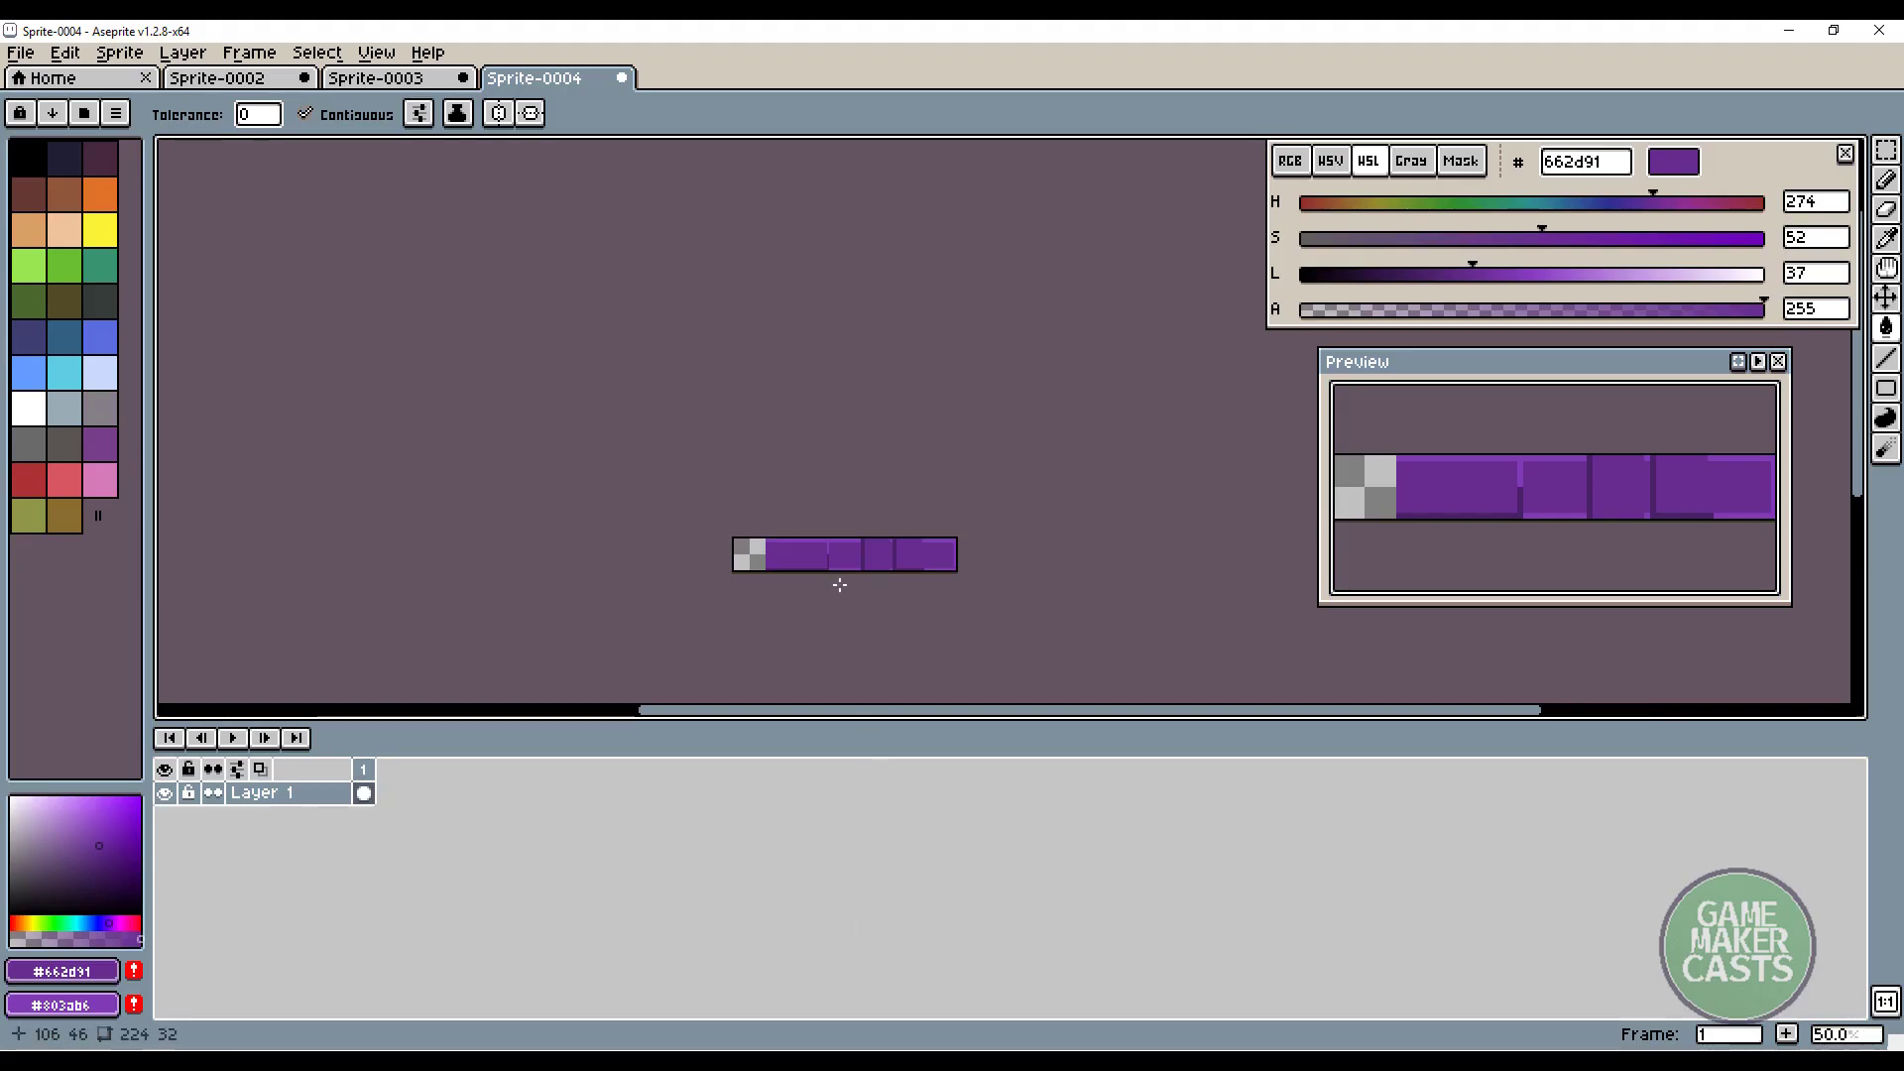
pyautogui.scroll(2, 807, 527)
pyautogui.click(119, 54)
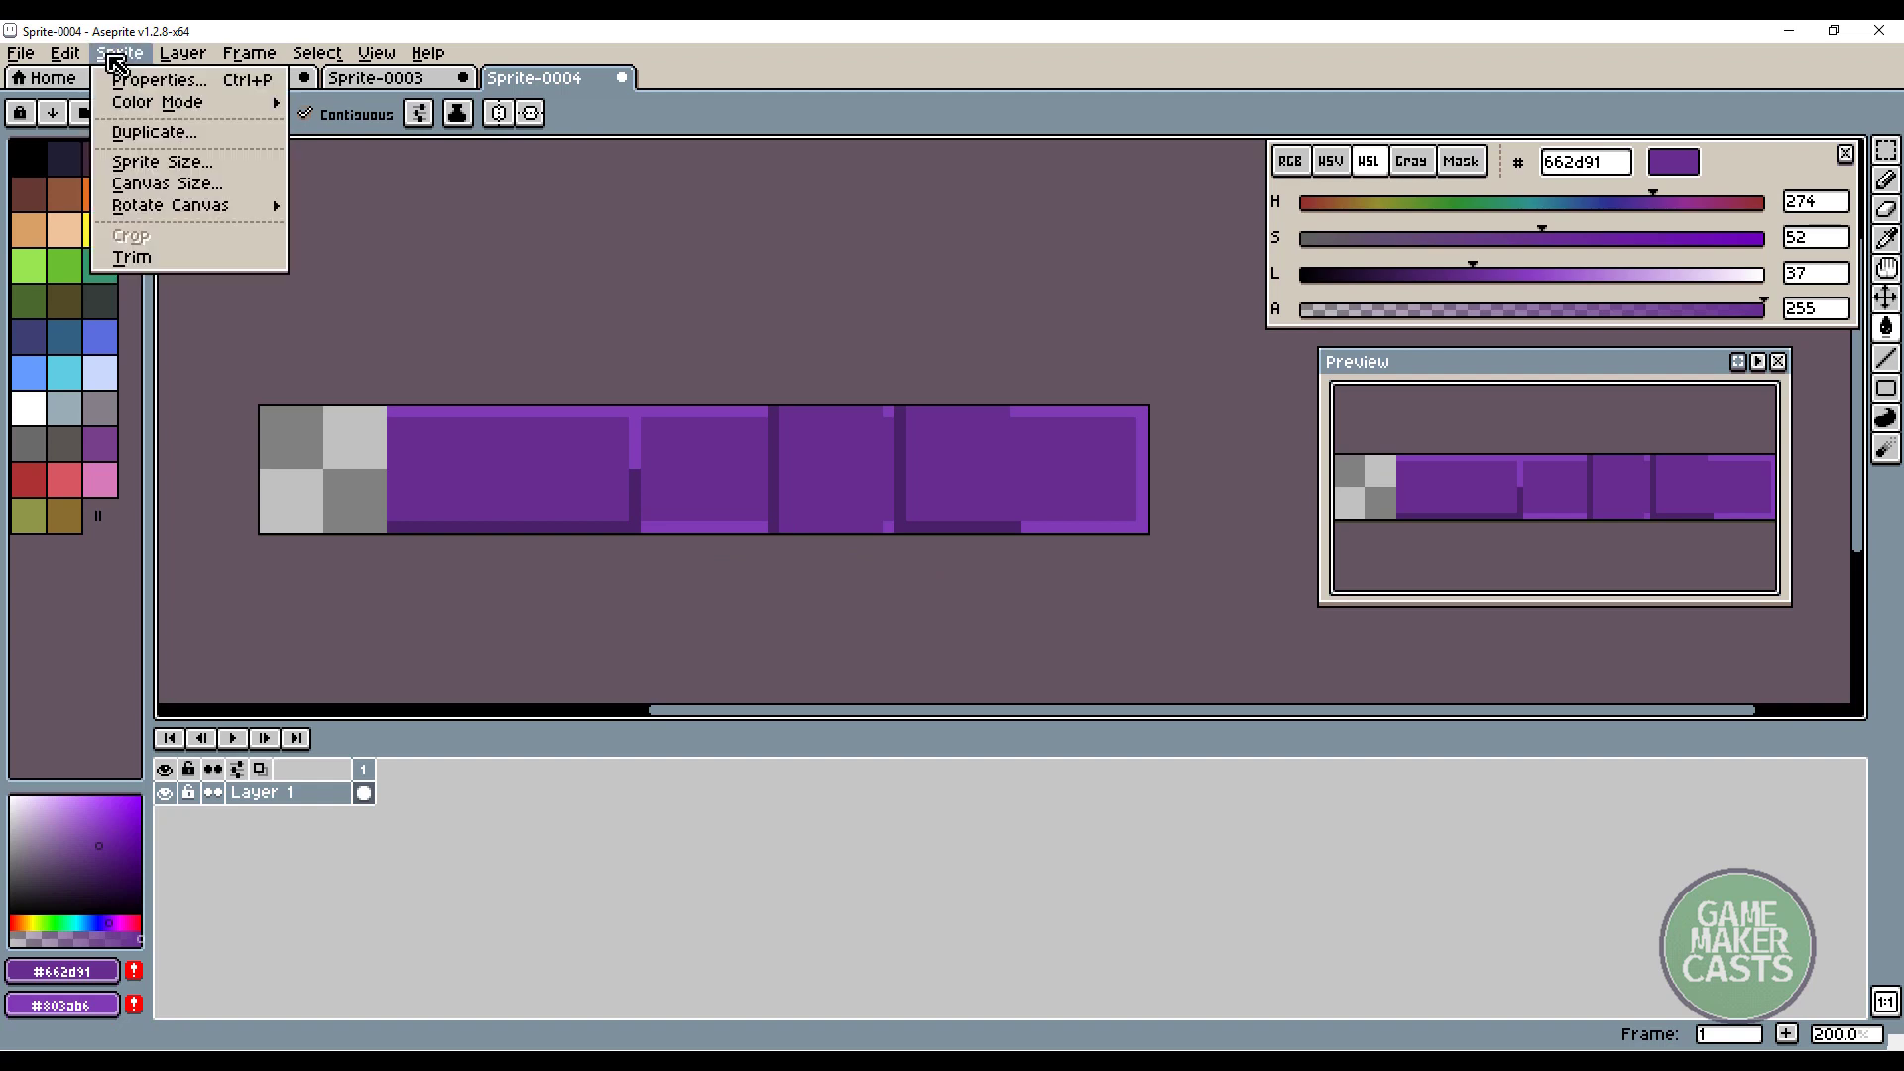
pyautogui.click(164, 185)
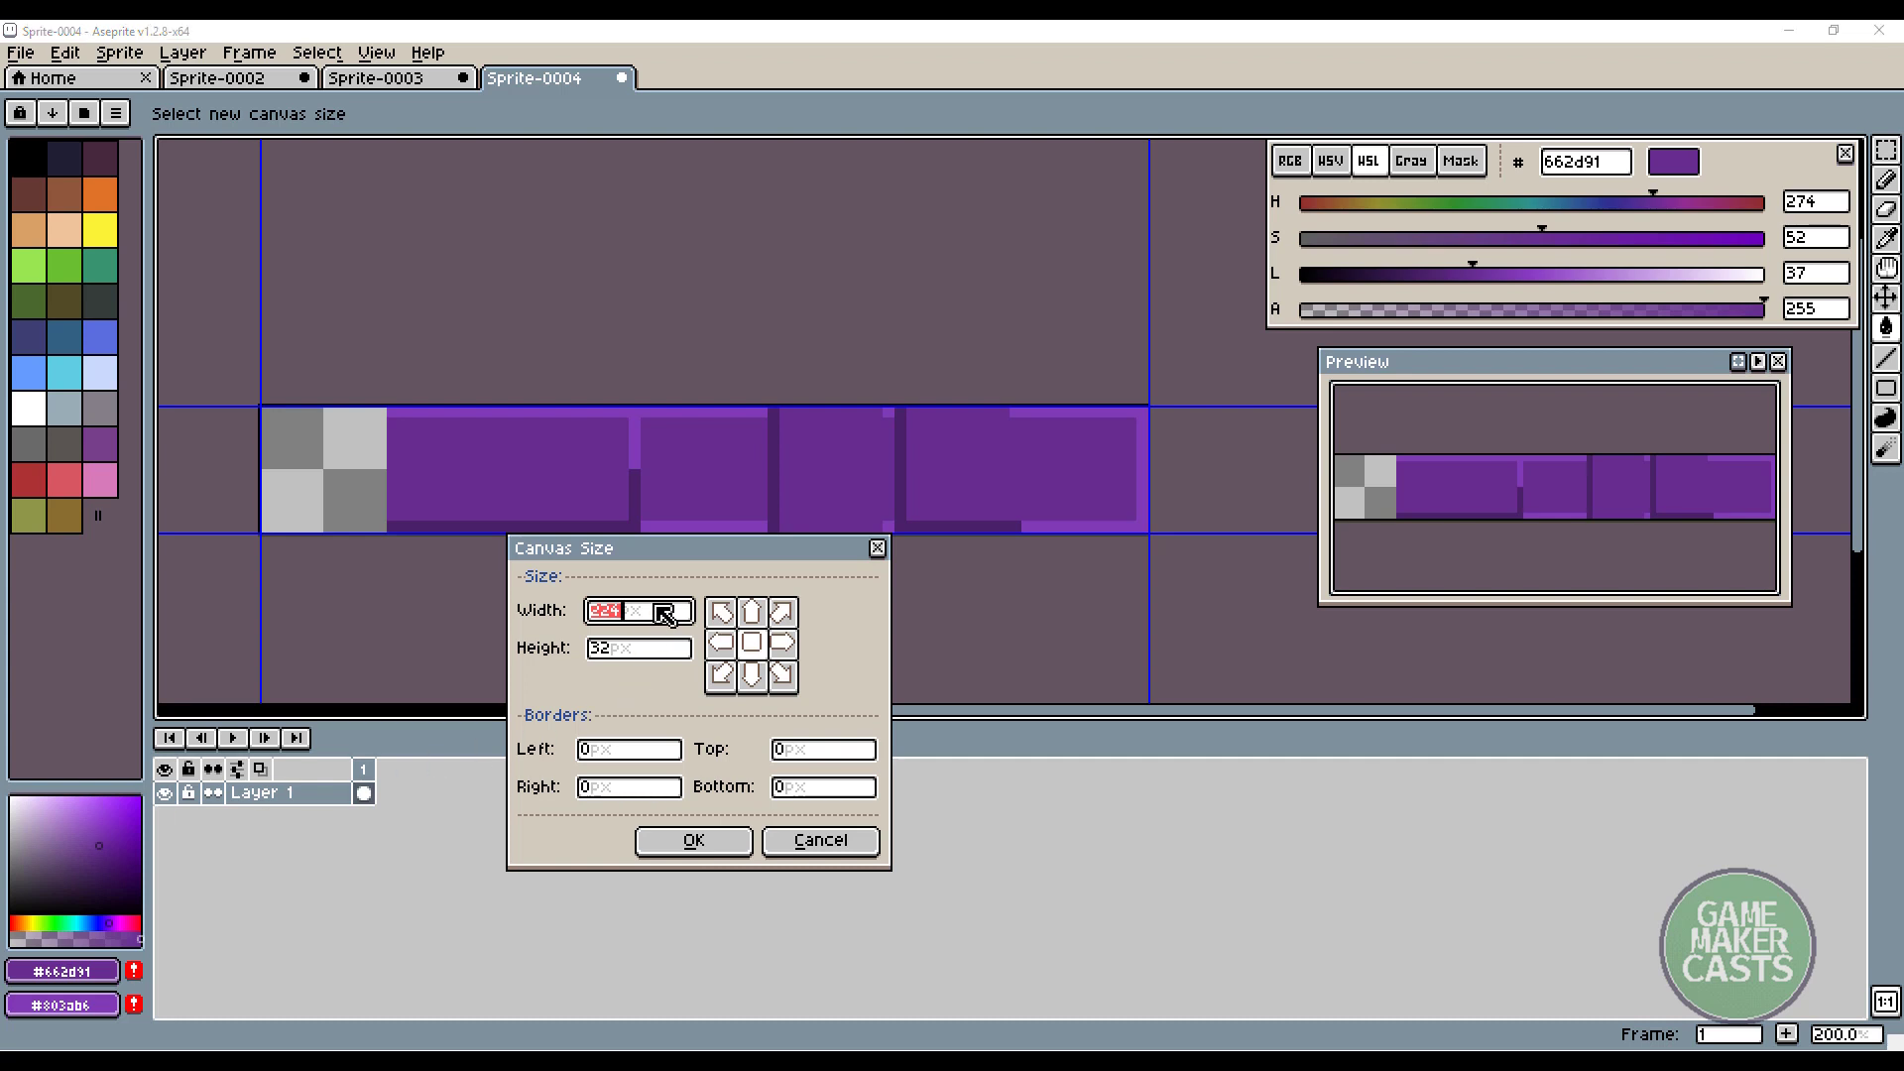
pyautogui.moveTo(666, 604); pyautogui.dragTo(552, 613)
pyautogui.write('256')
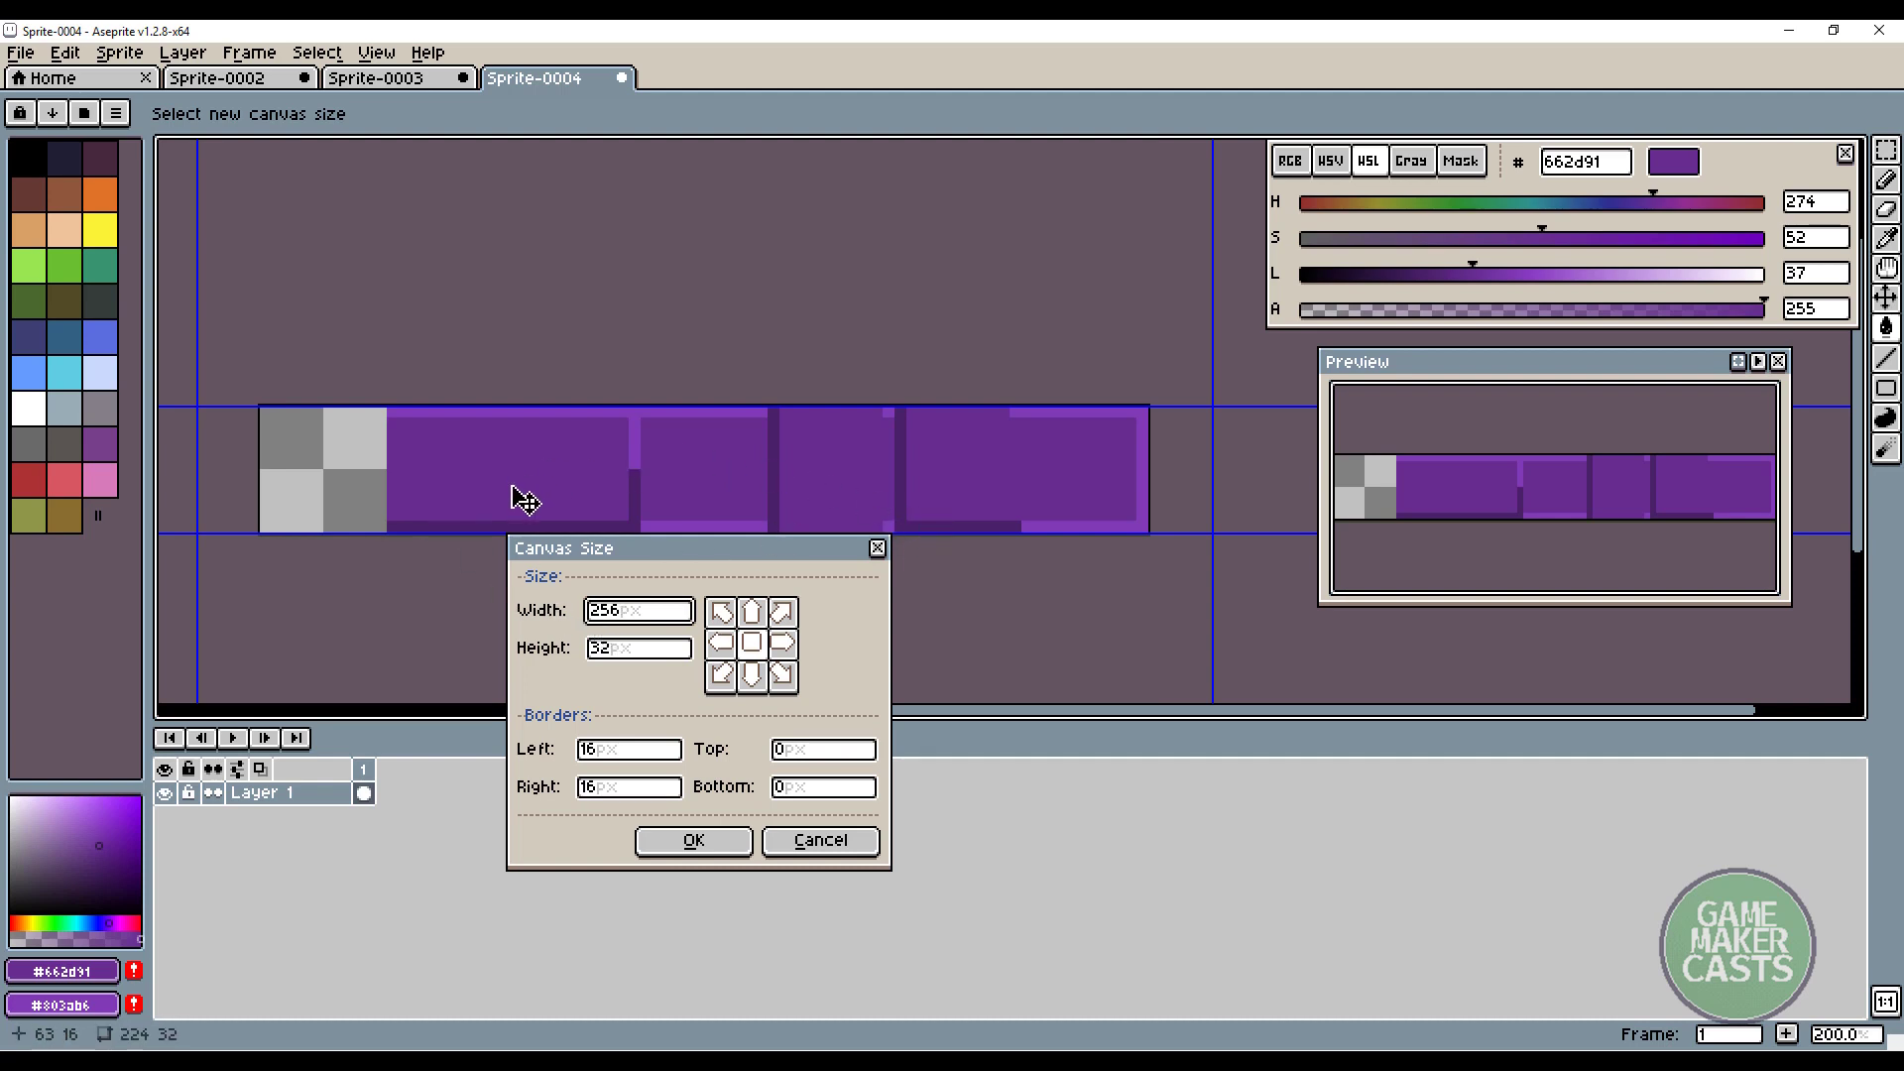
pyautogui.click(725, 646)
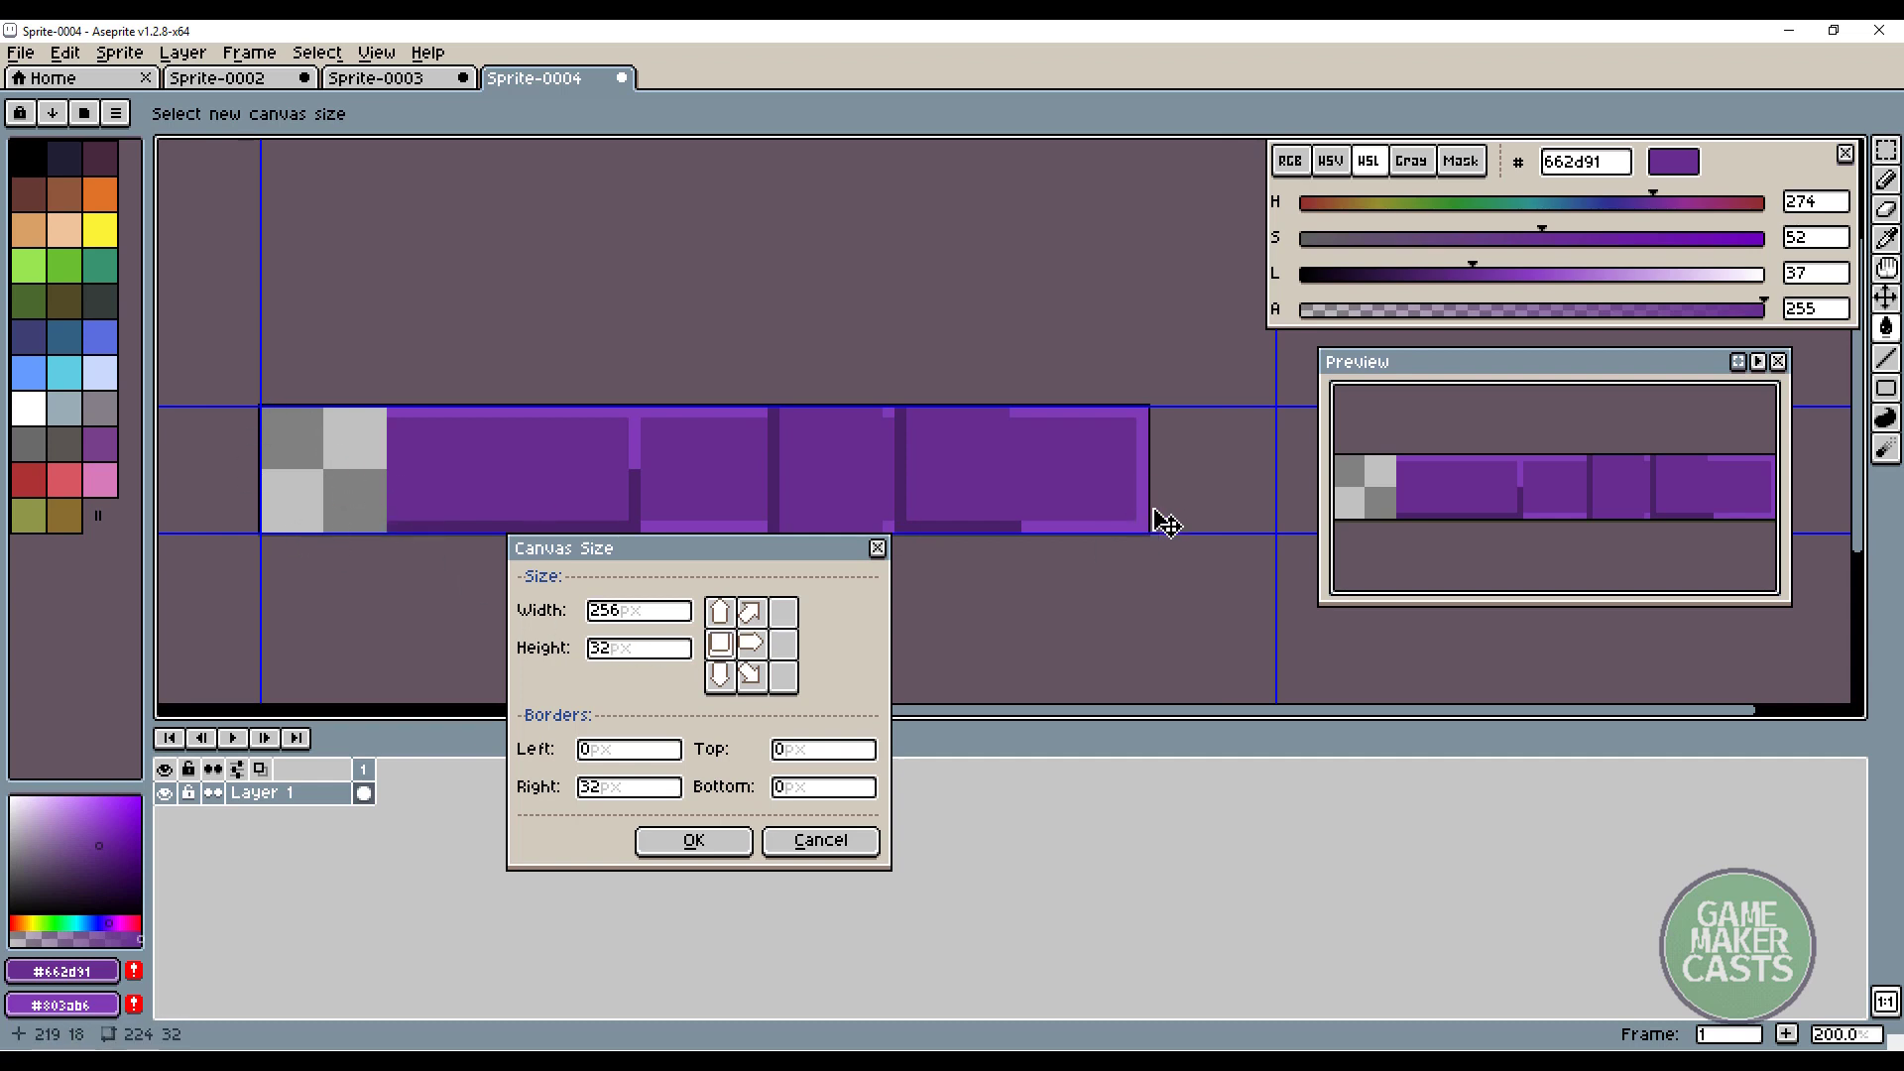
pyautogui.click(698, 840)
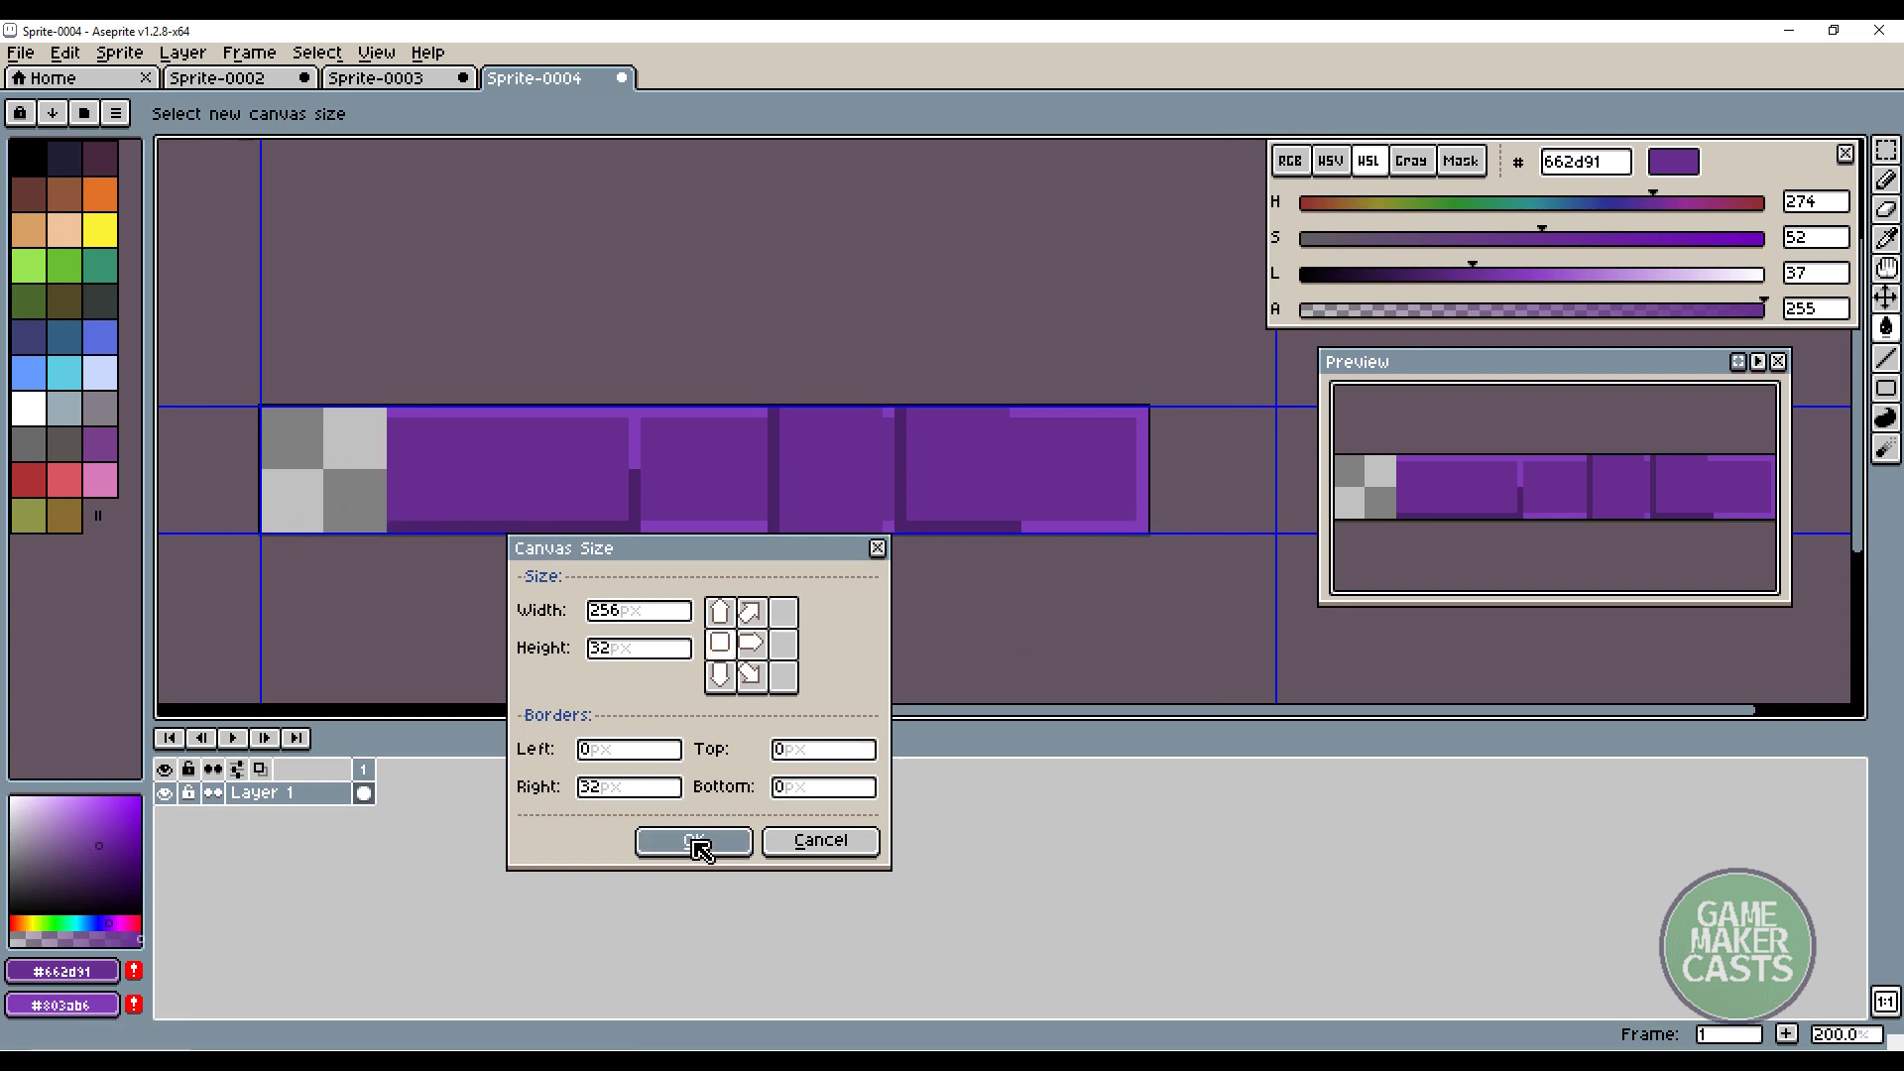
# Draw a dark purple line along the top row of the new tile slot
pyautogui.moveTo(939, 598); pyautogui.dragTo(830, 599, button='middle')
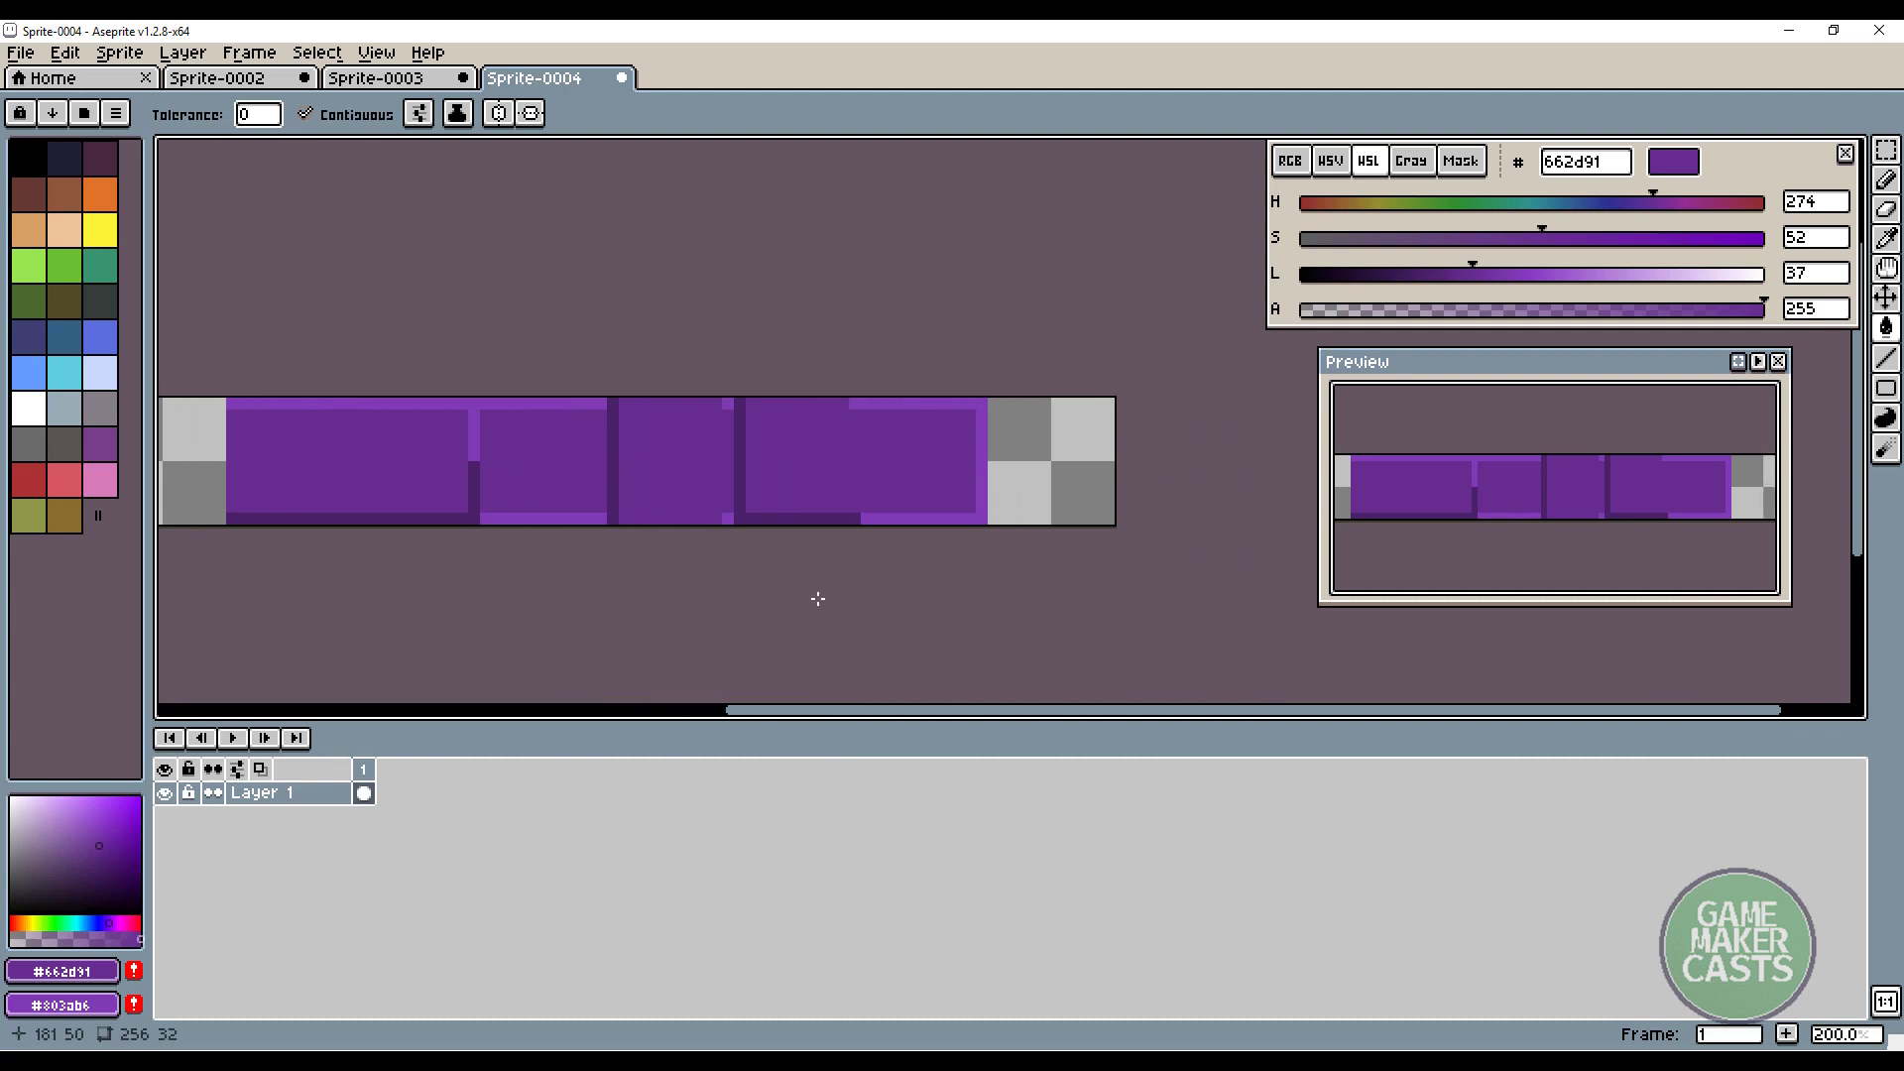
pyautogui.press('i')
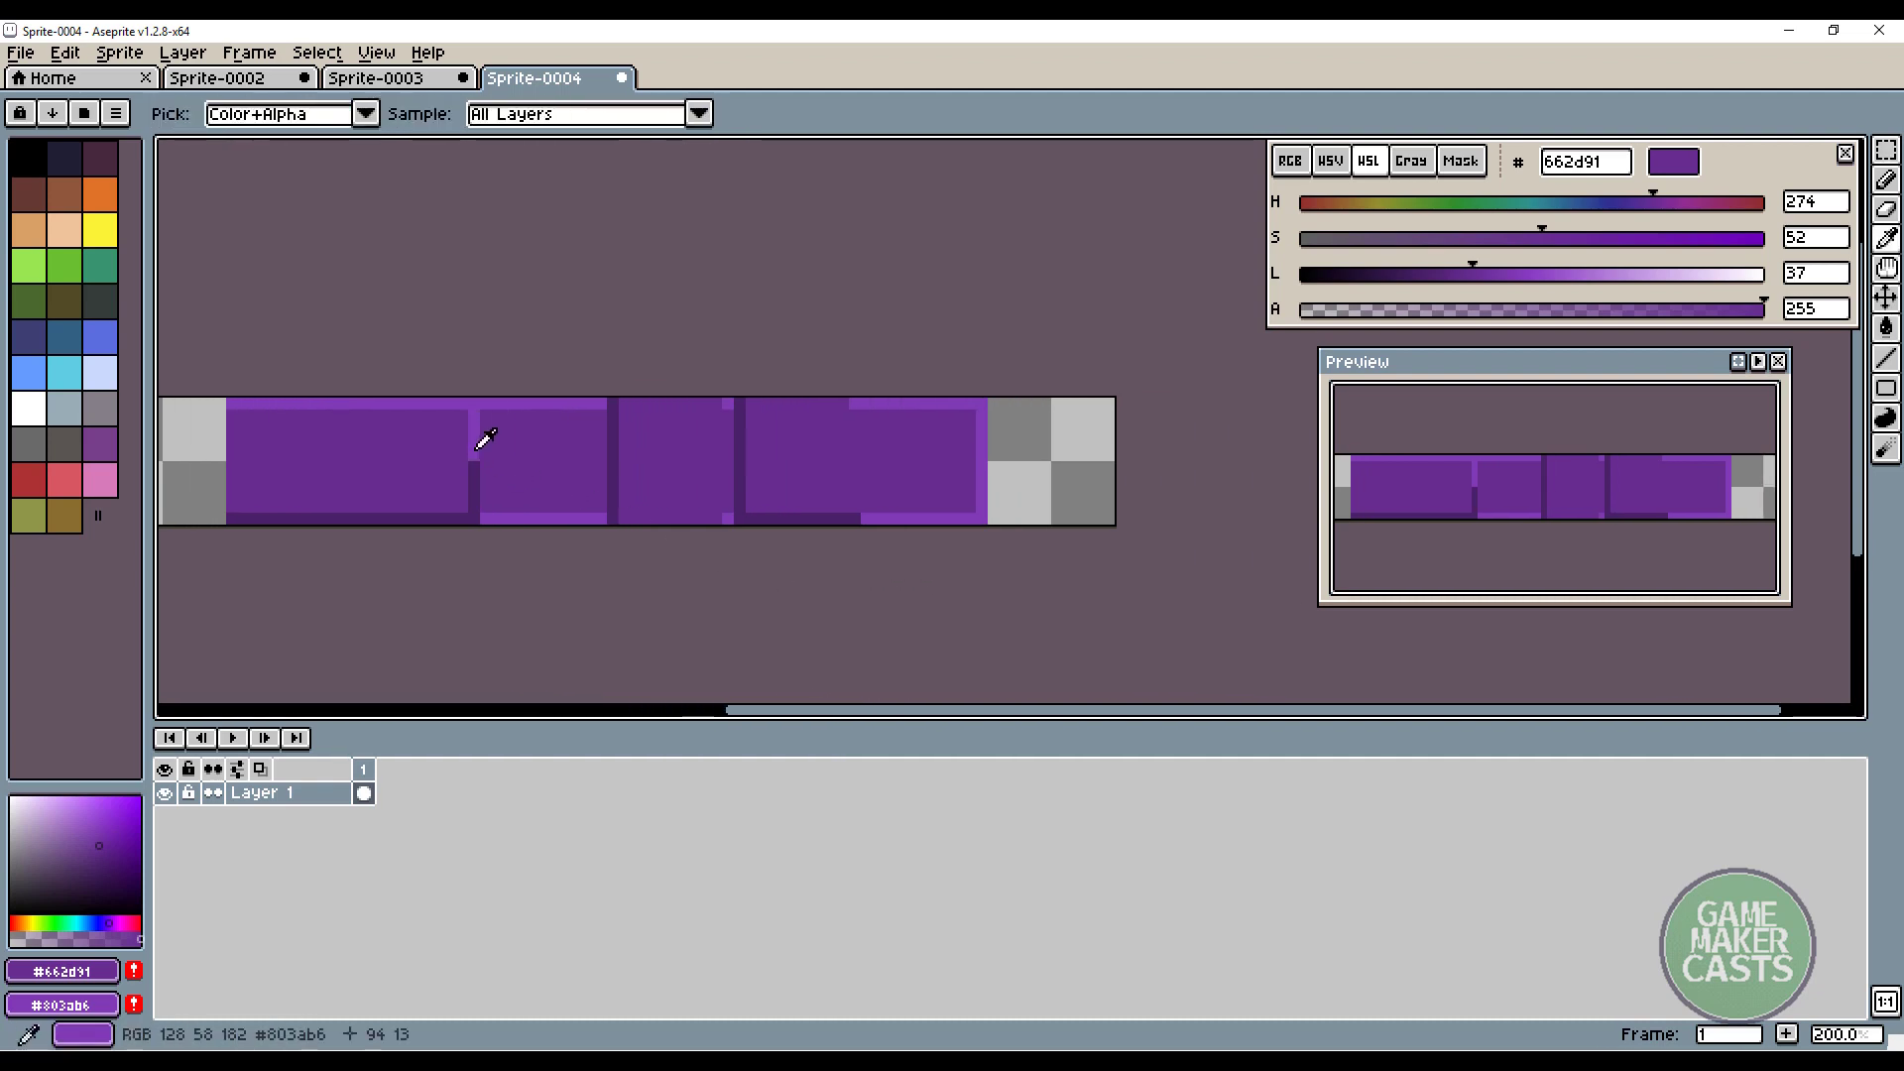
pyautogui.click(478, 463)
pyautogui.press('l')
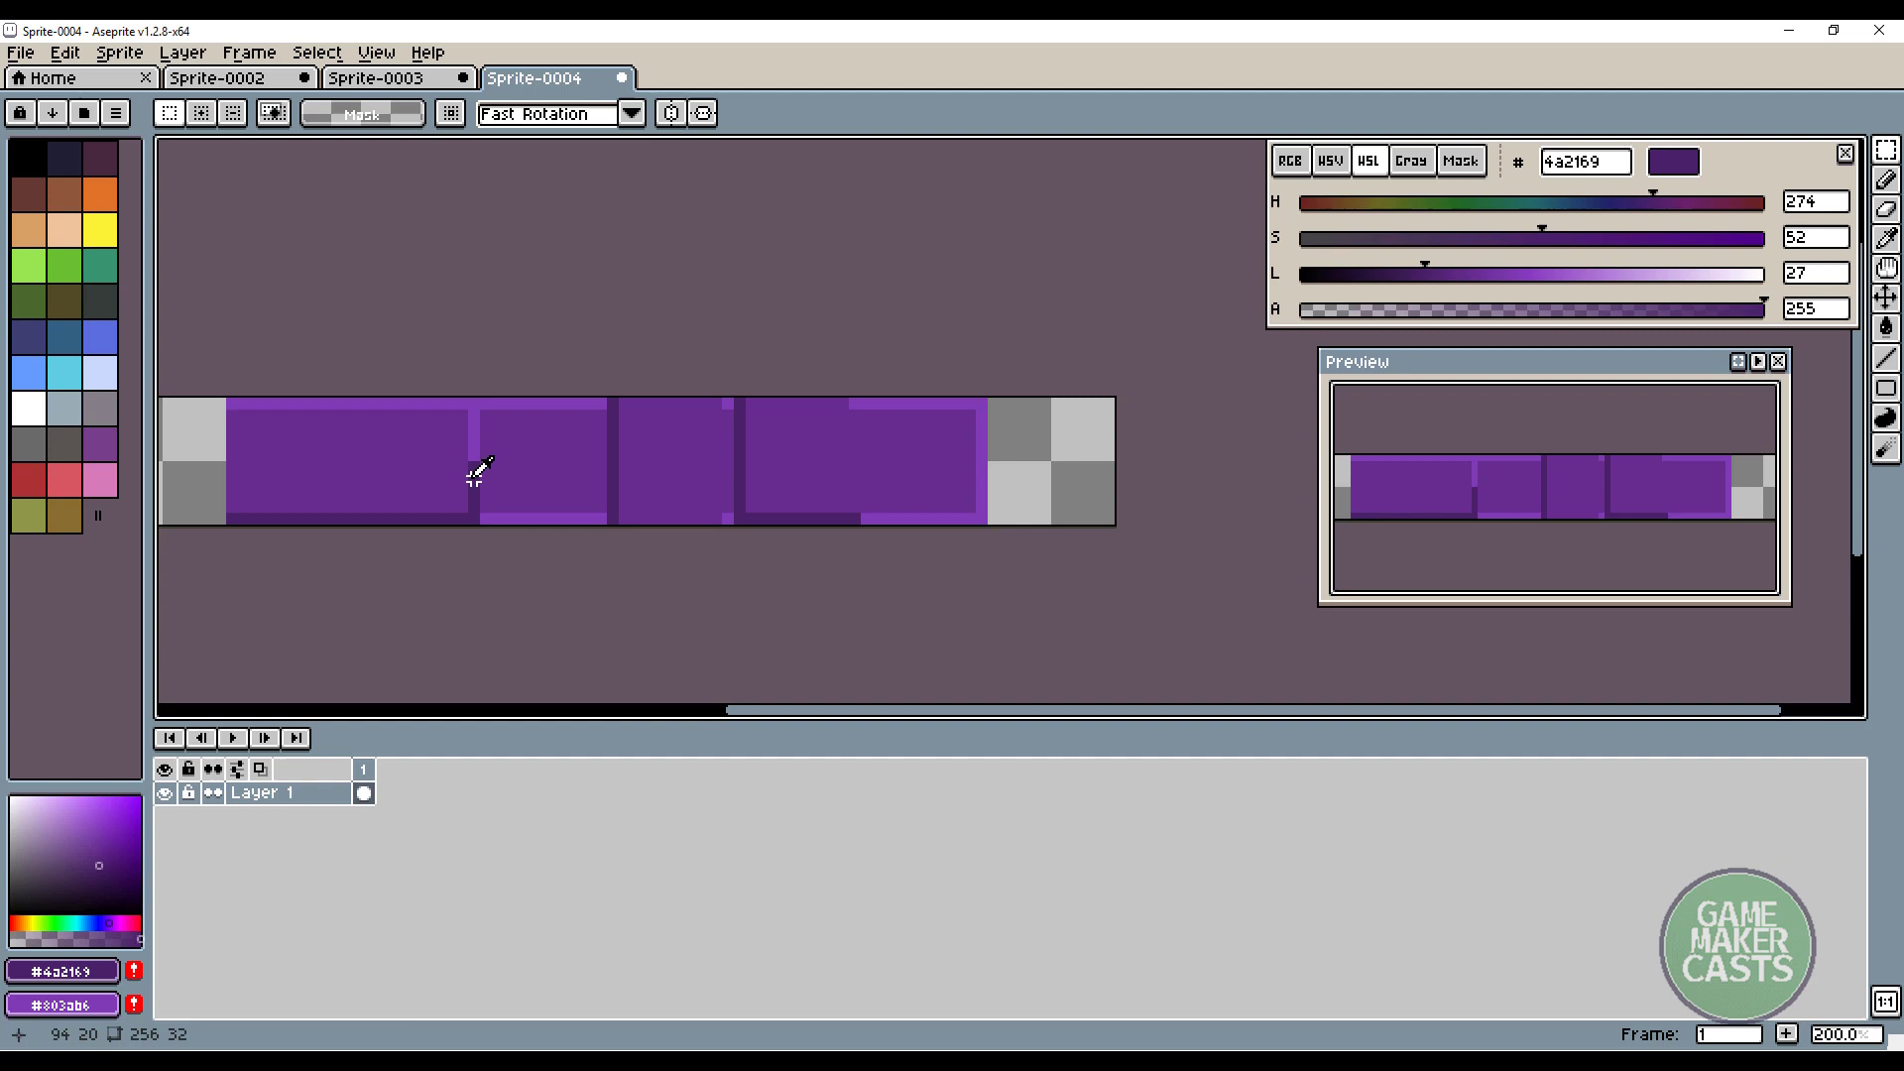
pyautogui.scroll(3, 1023, 436)
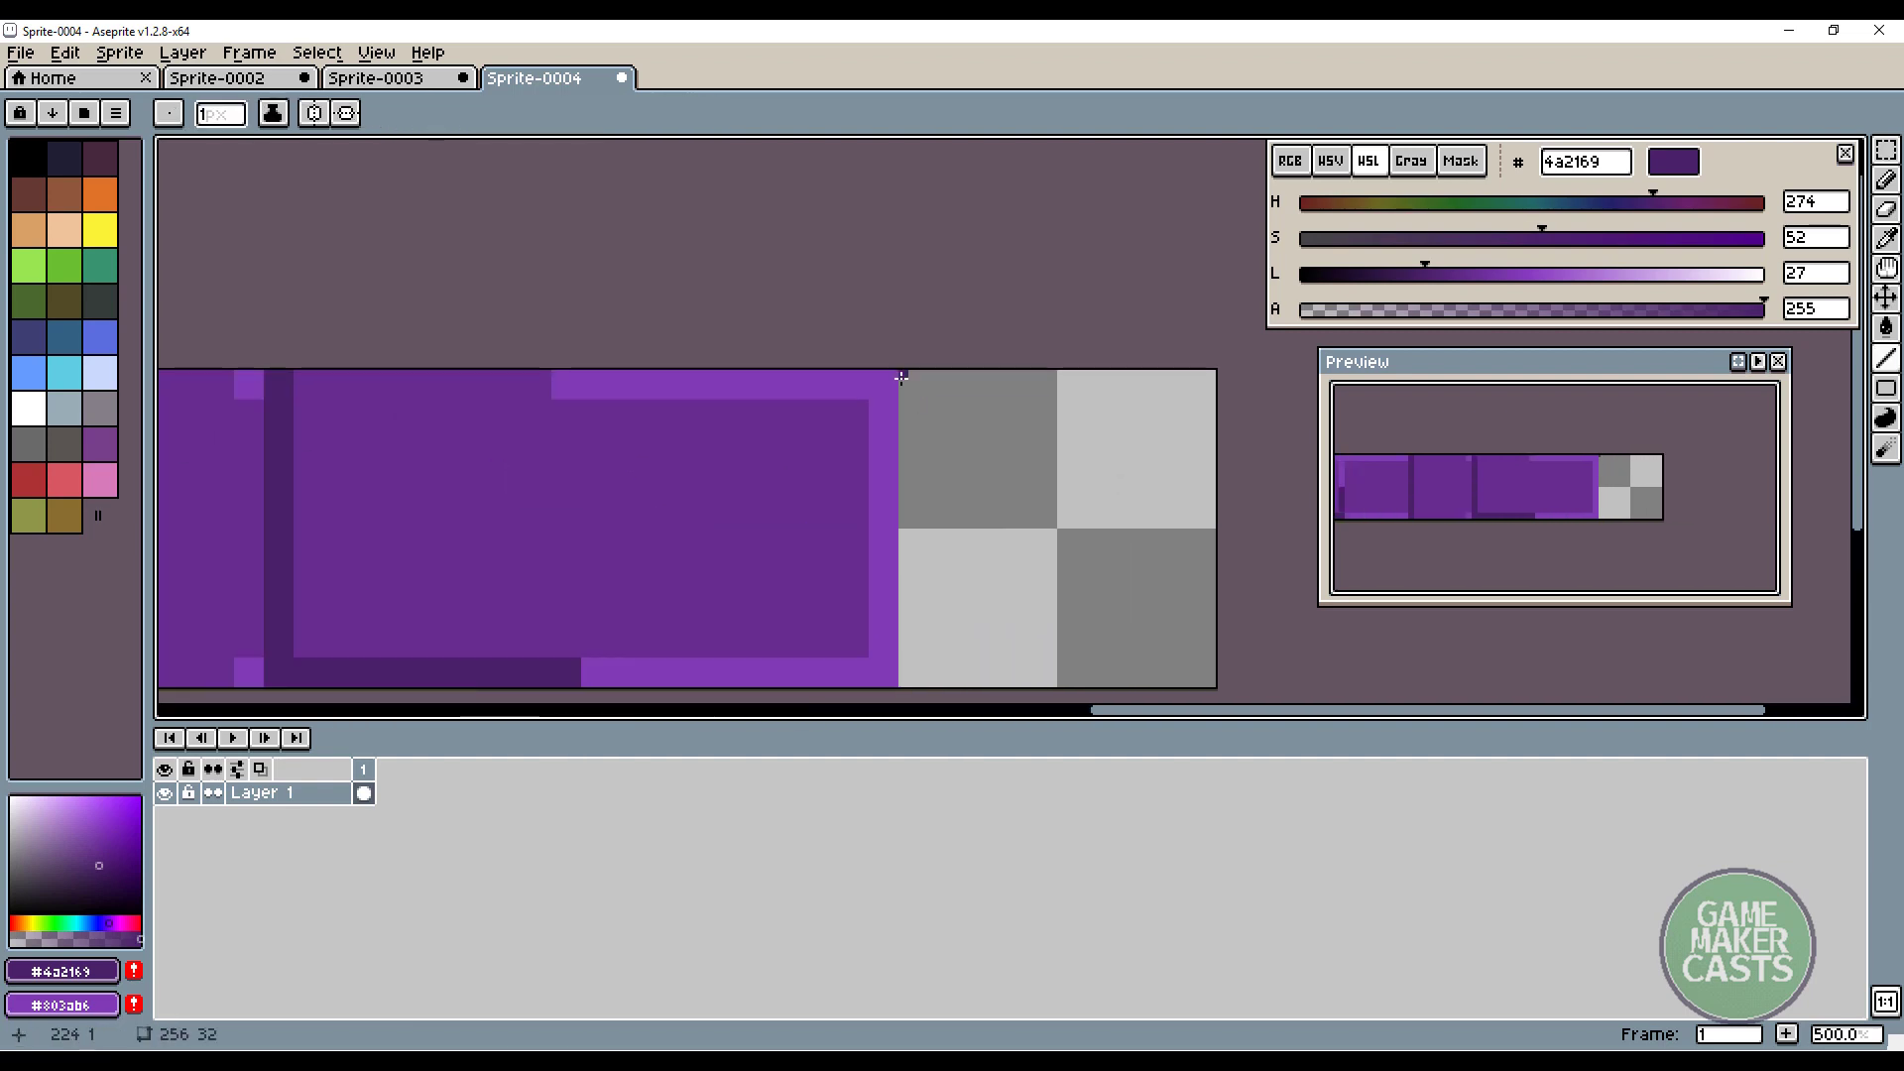
pyautogui.click(902, 398)
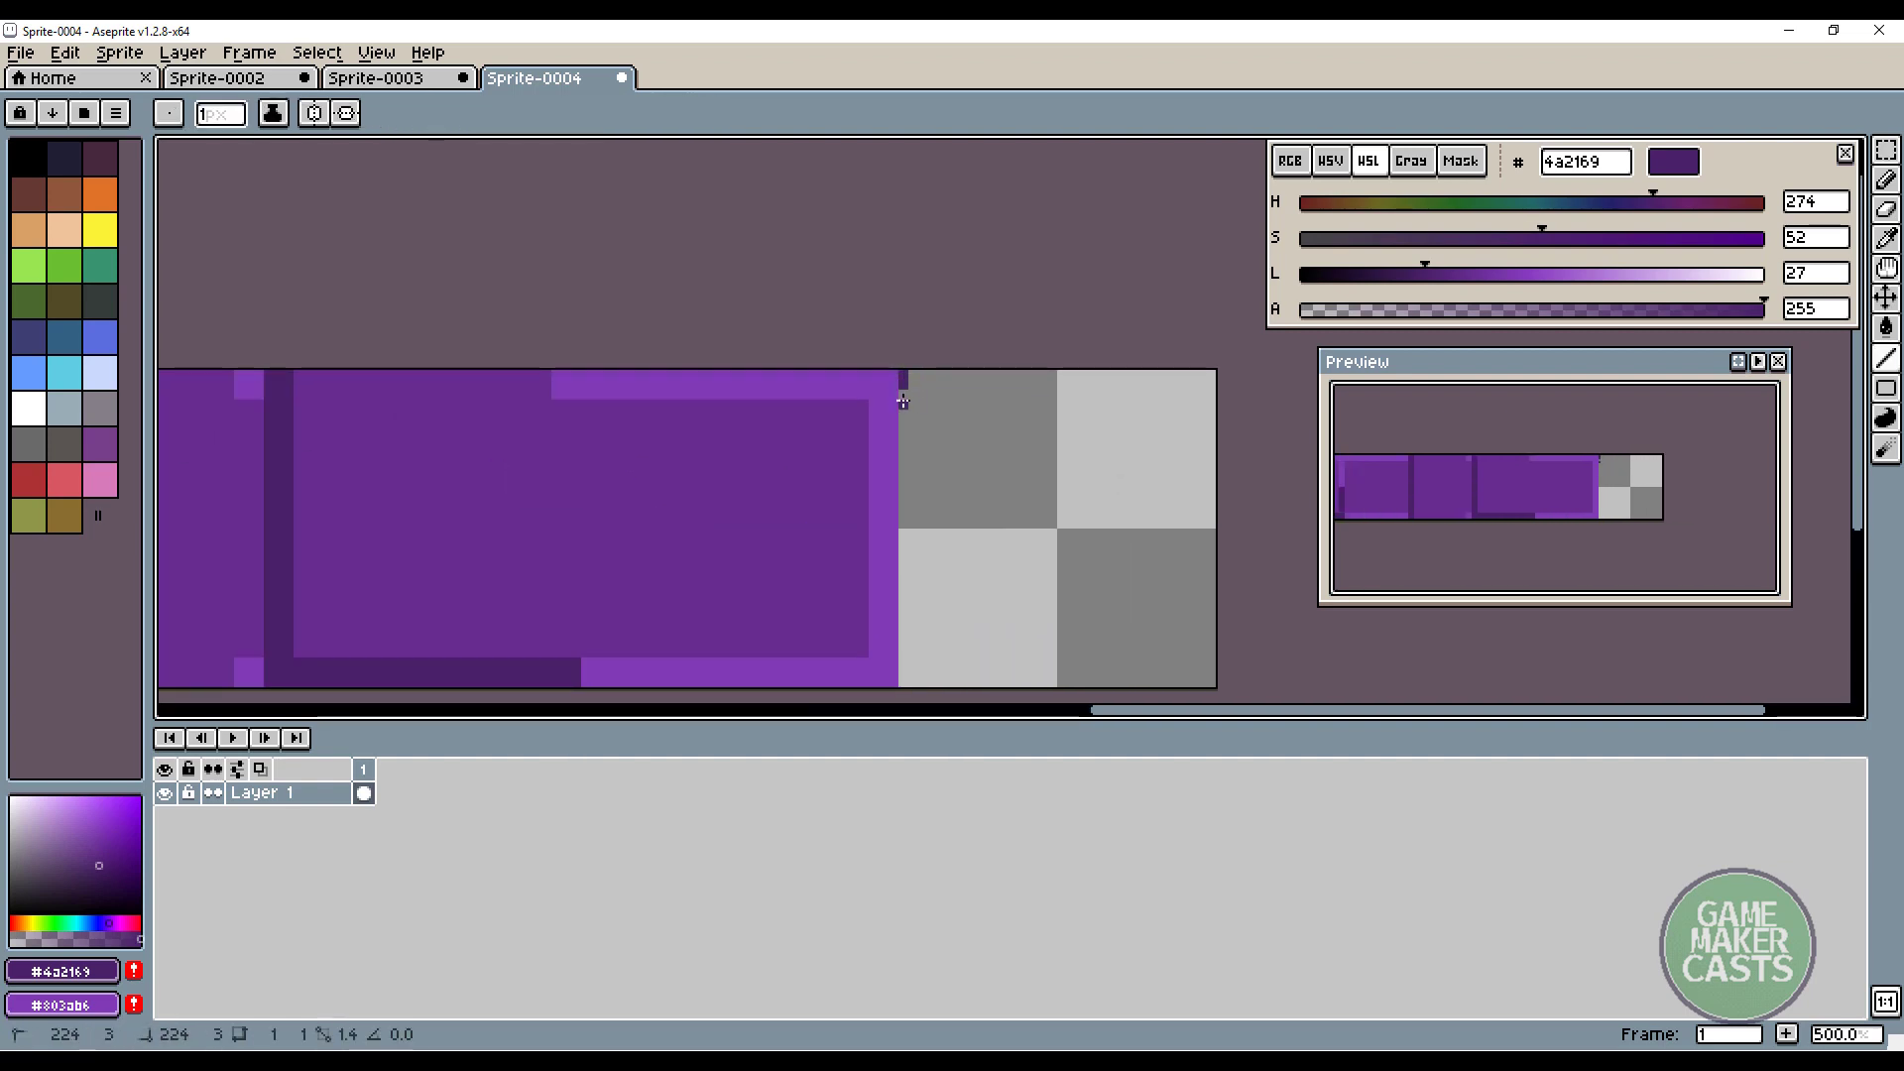
pyautogui.hotkey('ctrl', 'z')
pyautogui.click(911, 393)
pyautogui.moveTo(906, 393); pyautogui.dragTo(1223, 395)
# Draw light purple lines along the bottom row and up the tile's right edge
pyautogui.moveTo(939, 480); pyautogui.dragTo(1234, 415, button='middle')
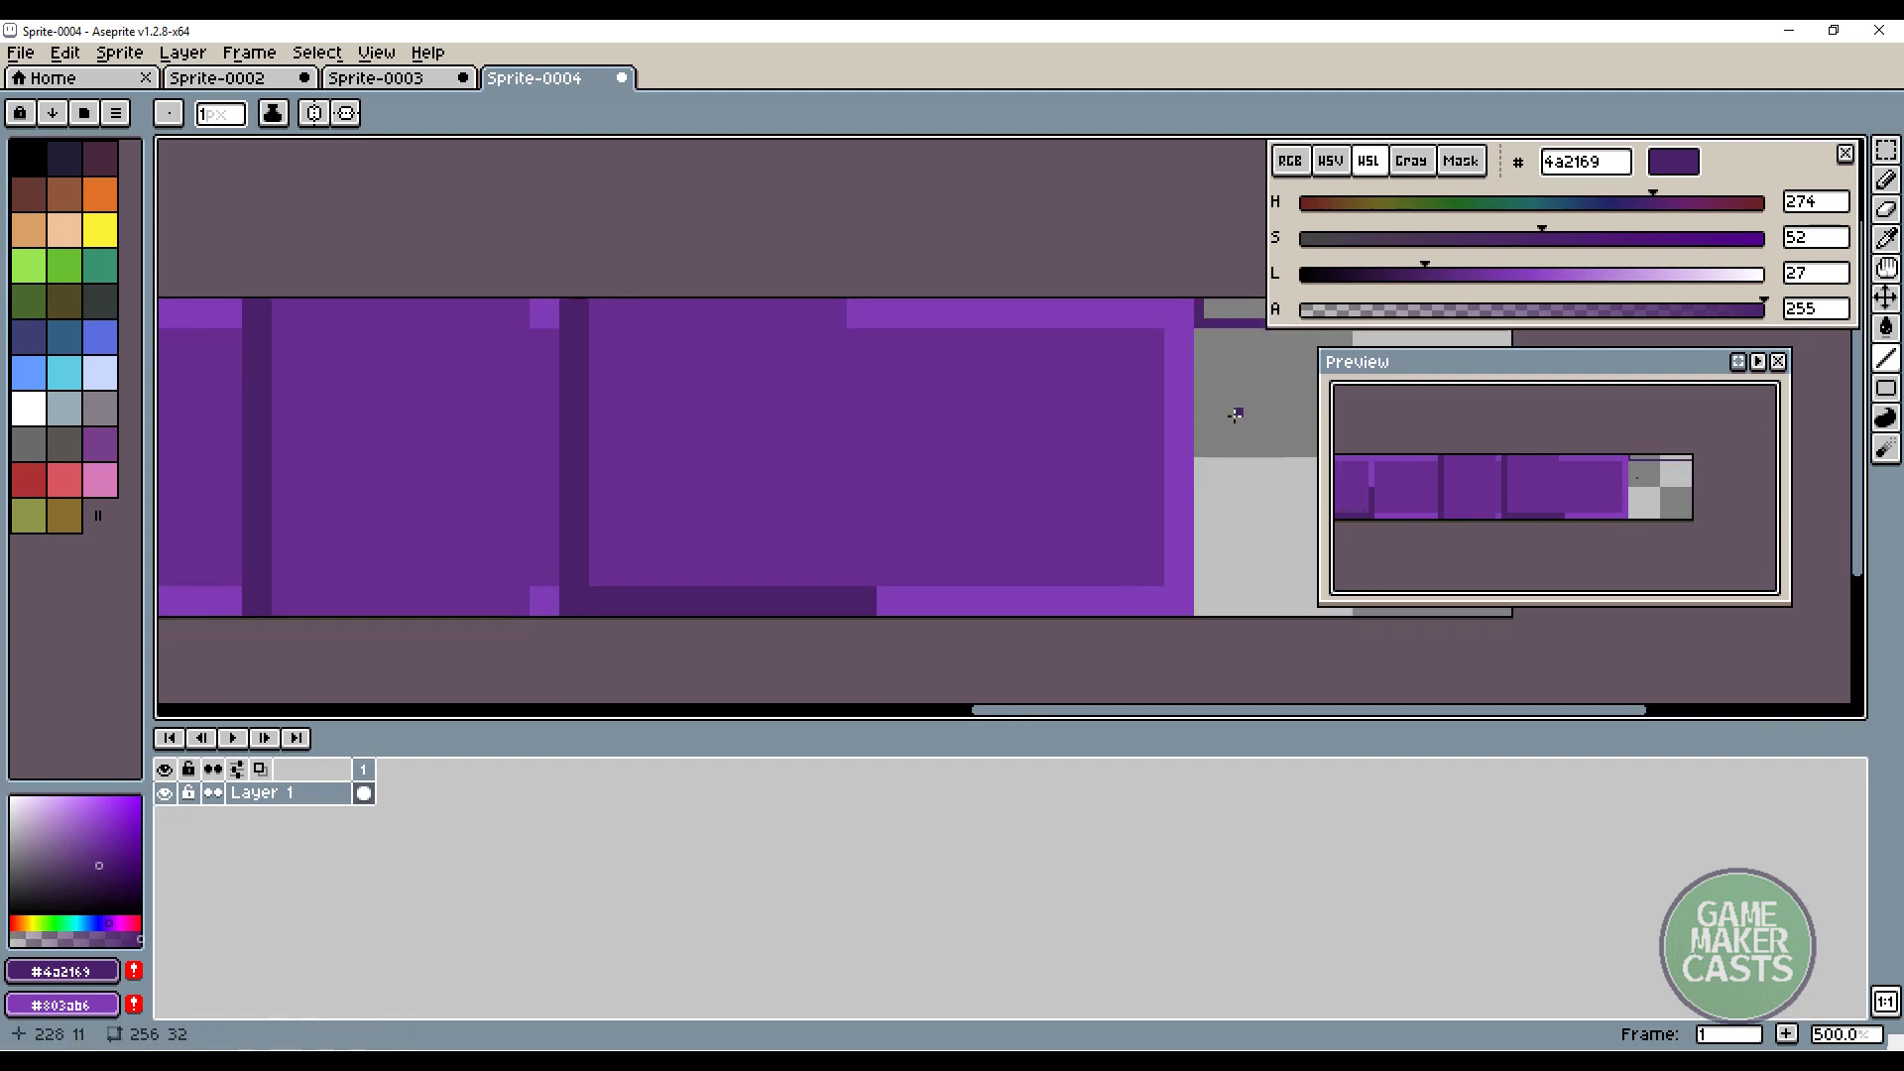
pyautogui.keyDown('alt'); pyautogui.click(1117, 586); pyautogui.keyUp('alt')
pyautogui.moveTo(1187, 589); pyautogui.dragTo(1002, 575, button='middle')
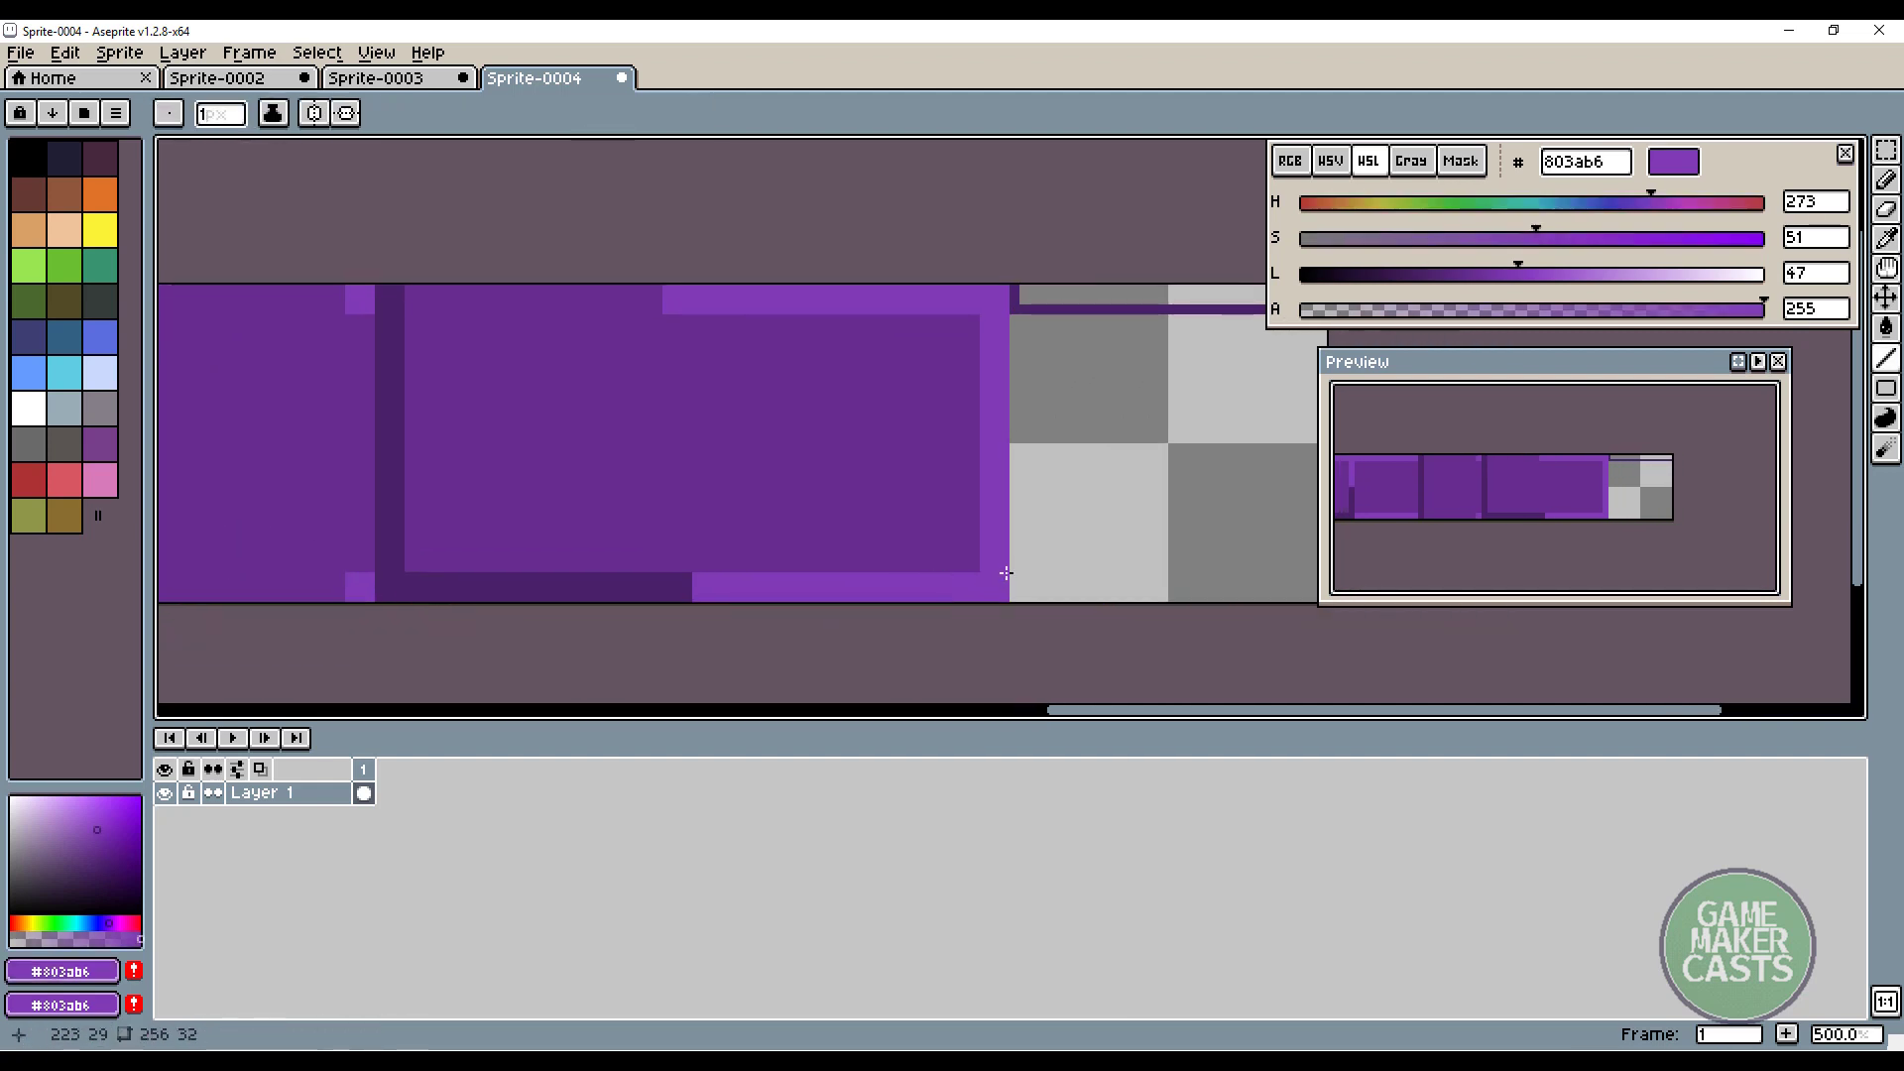
pyautogui.moveTo(1013, 574); pyautogui.dragTo(1671, 583)
pyautogui.scroll(-3, 1246, 519)
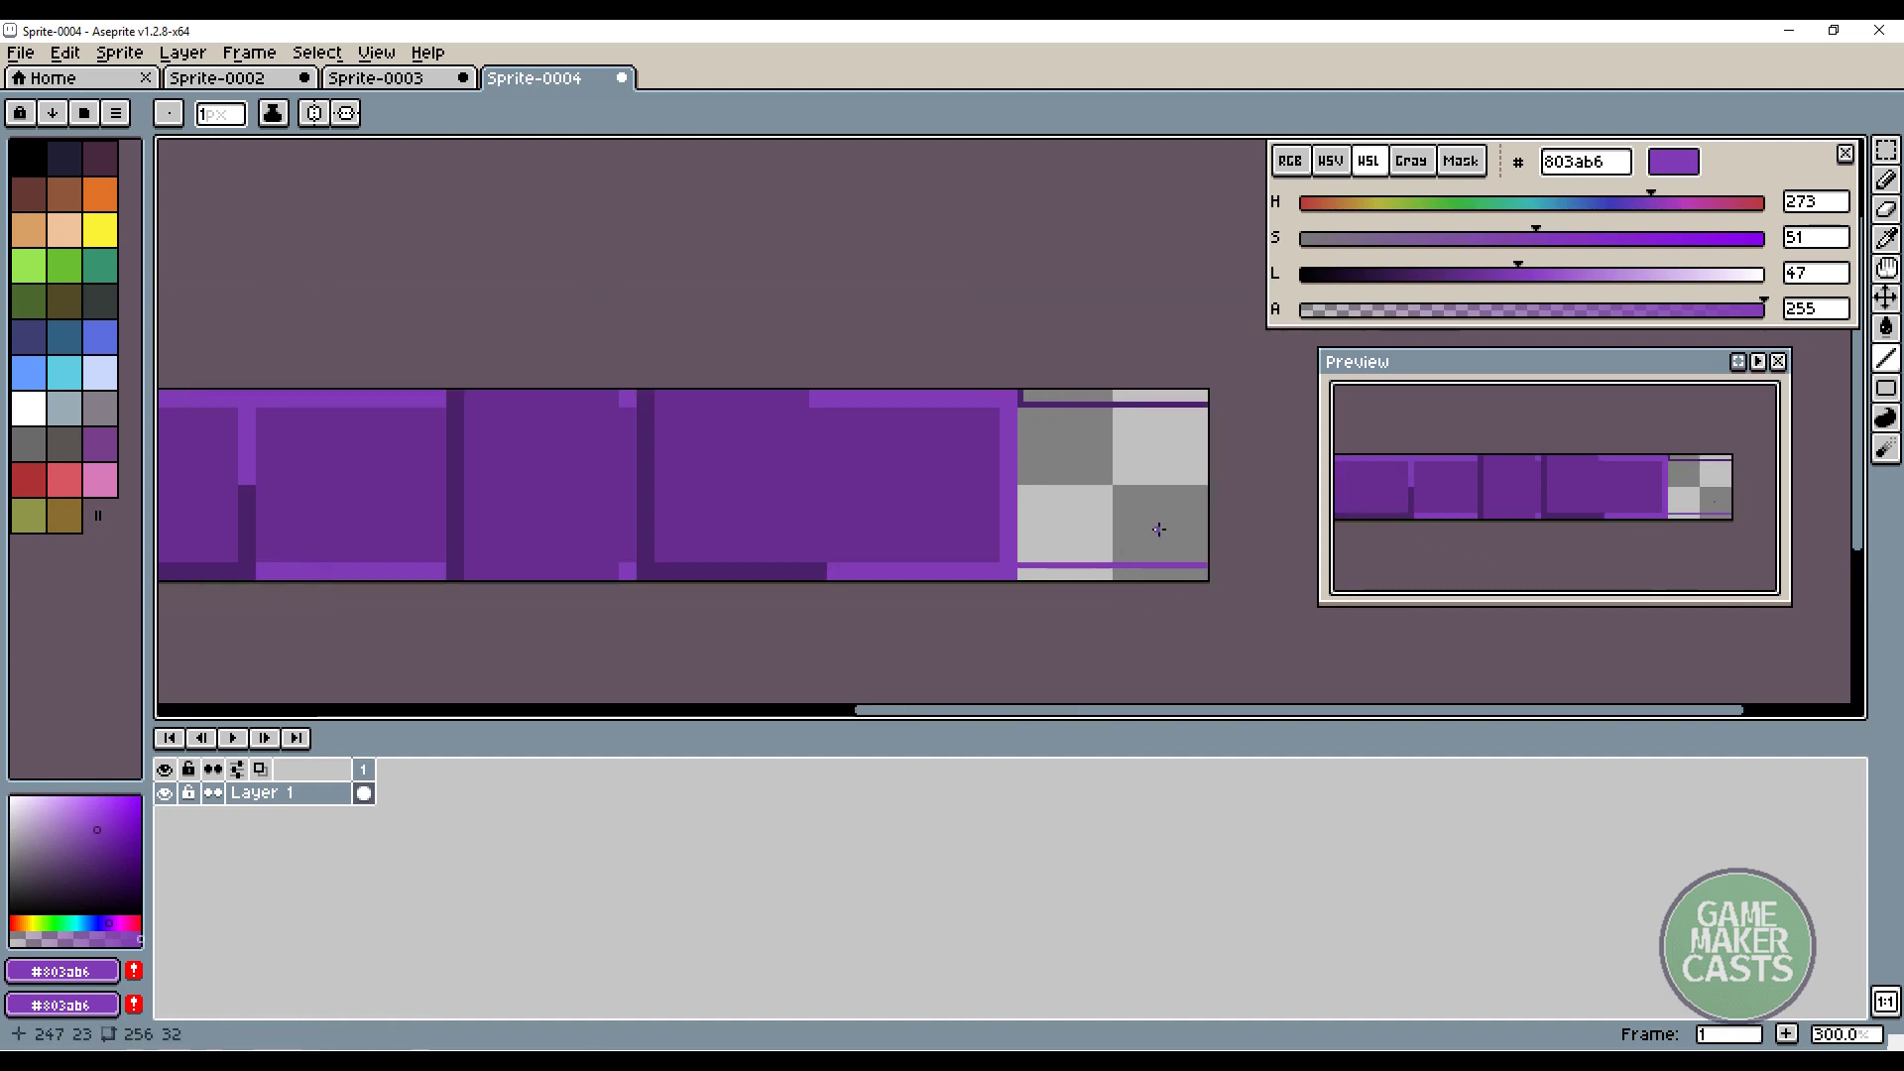
pyautogui.moveTo(1139, 518); pyautogui.dragTo(1270, 497, button='middle')
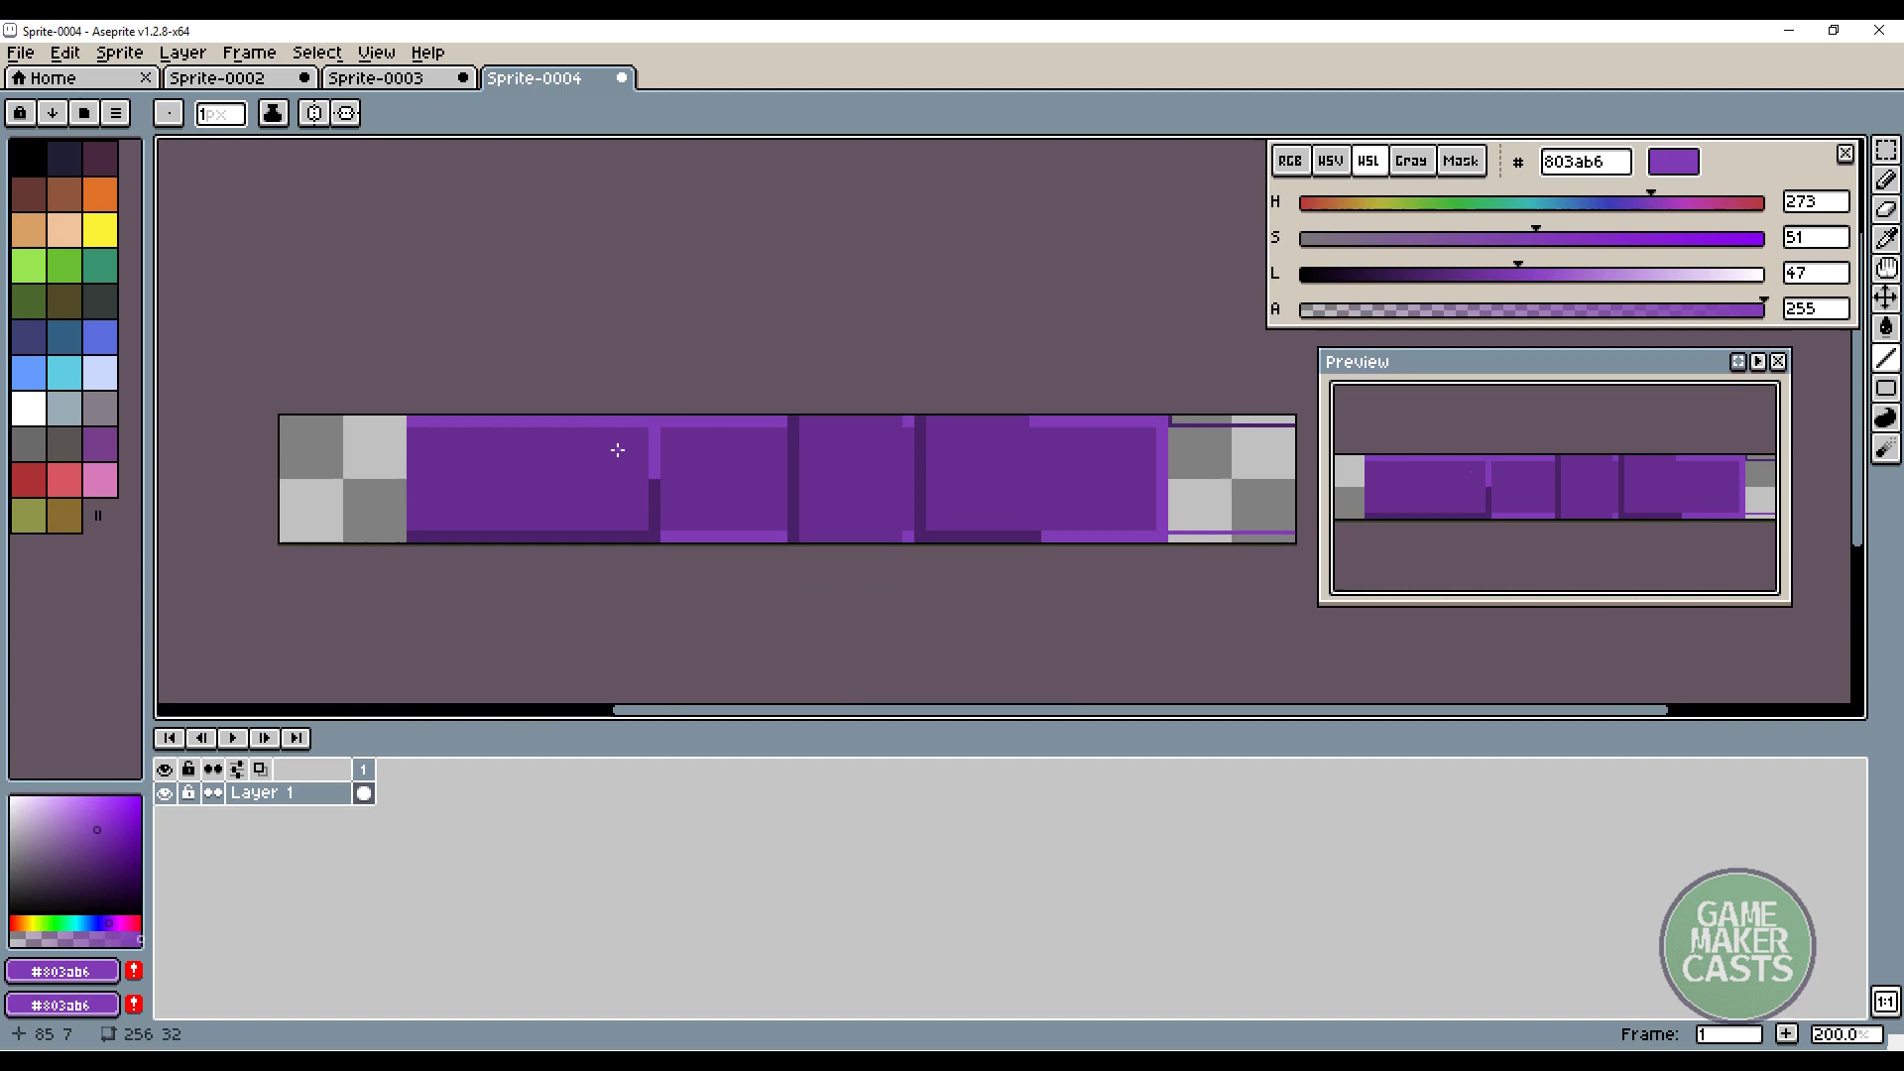
pyautogui.press('alt')
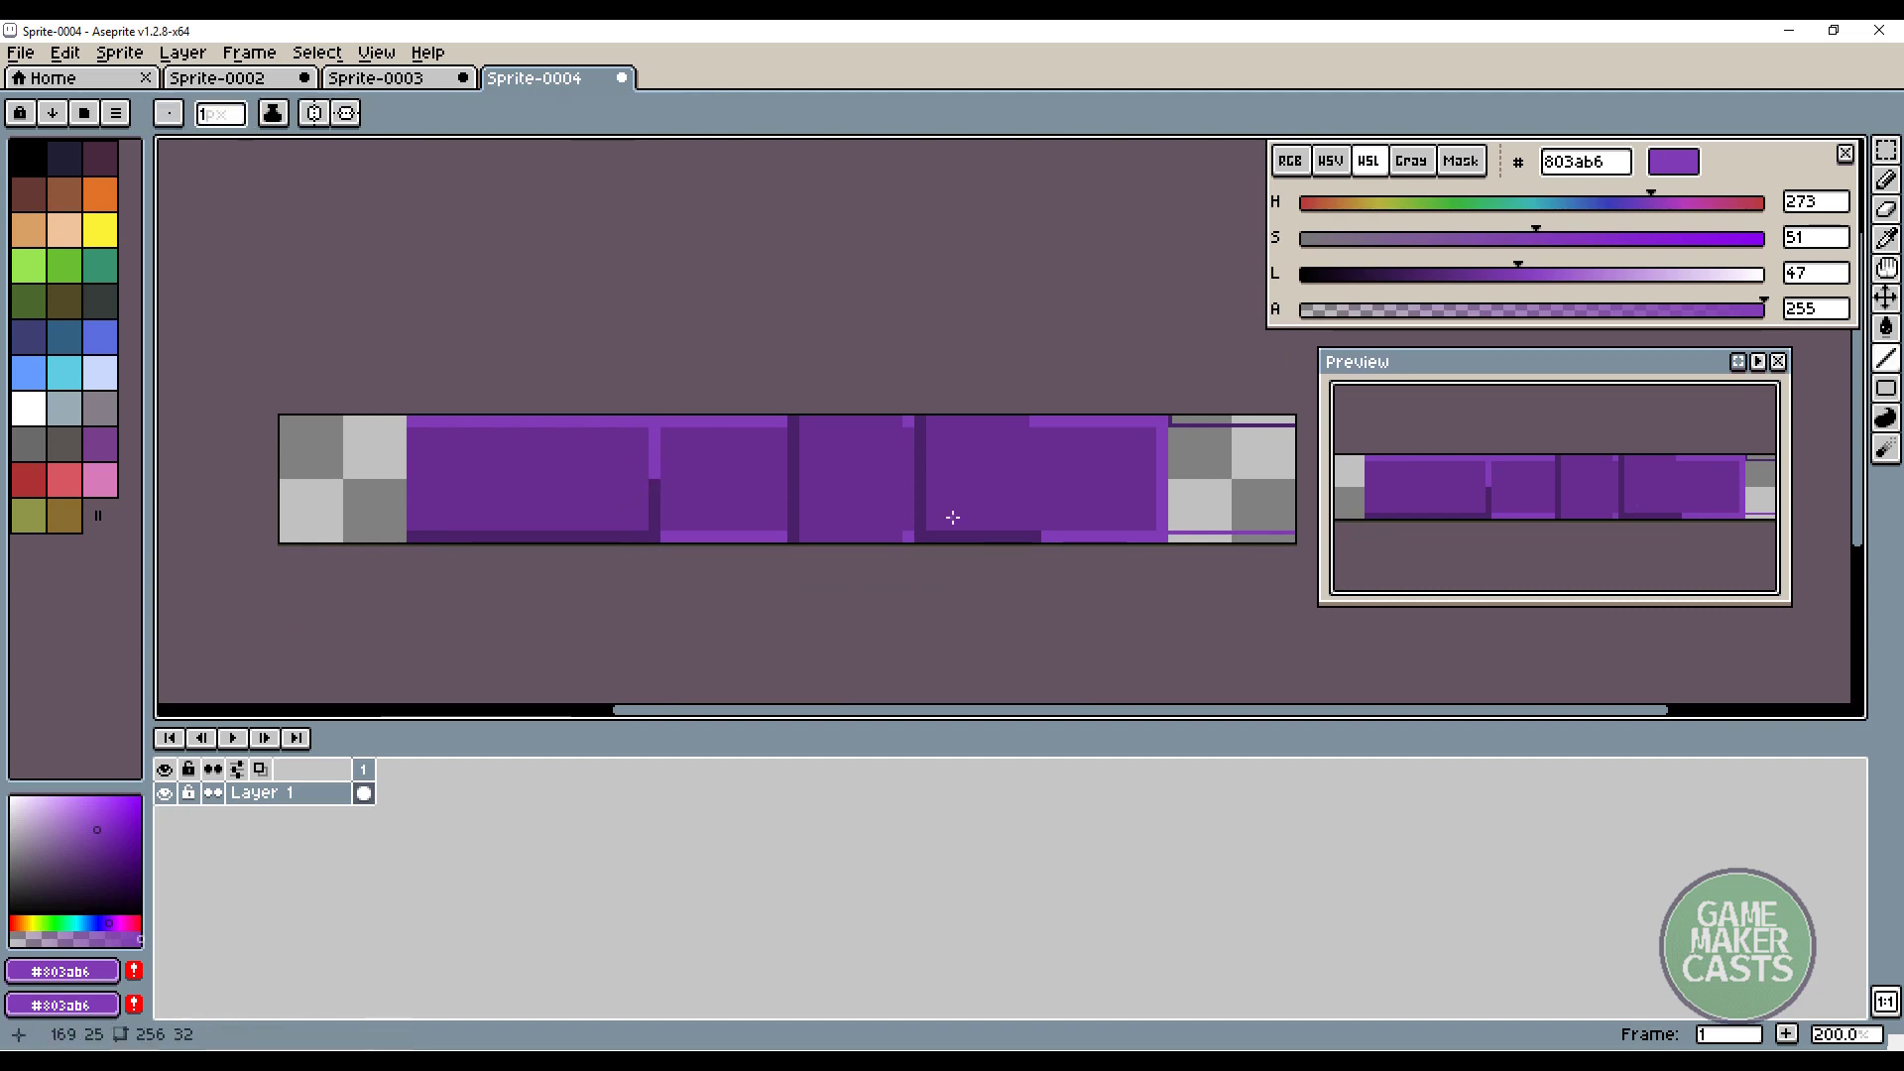
pyautogui.moveTo(1135, 529); pyautogui.dragTo(854, 532, button='middle')
pyautogui.scroll(2, 1017, 539)
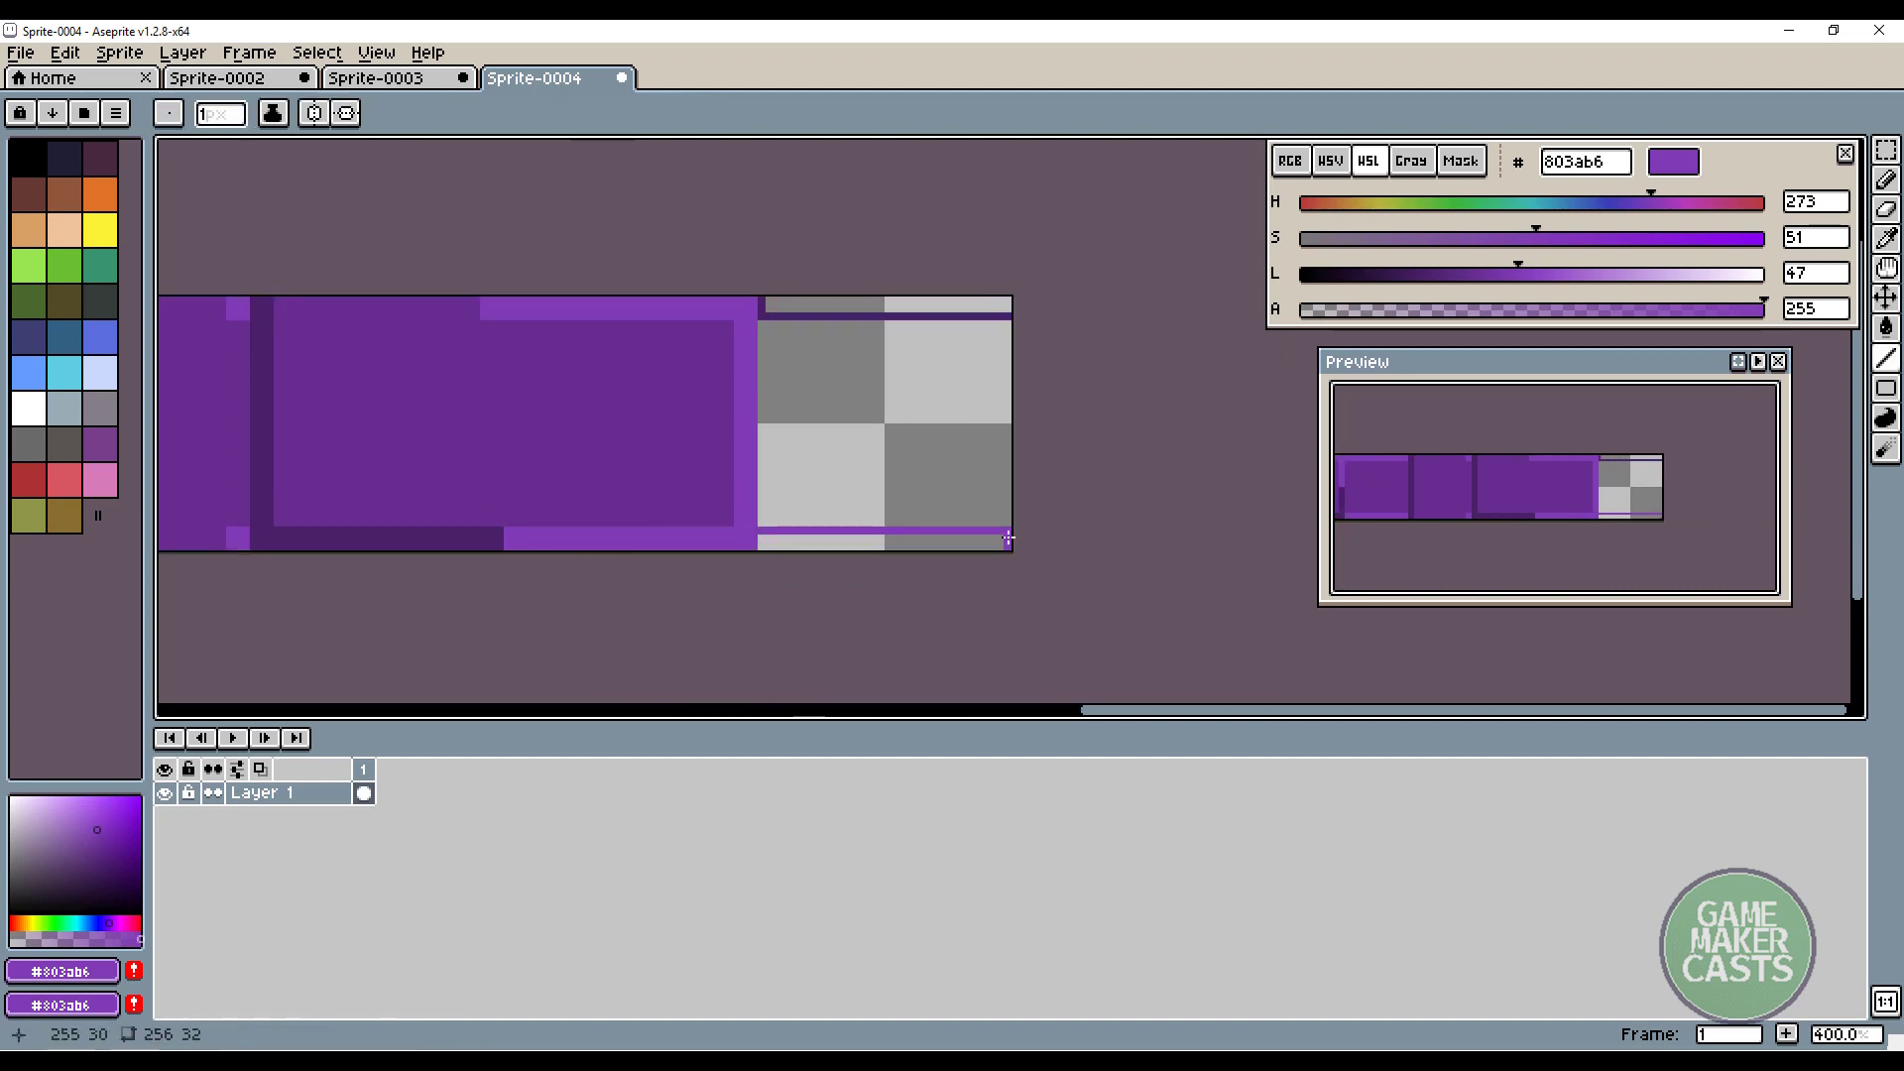
pyautogui.moveTo(1008, 526); pyautogui.dragTo(1008, 426)
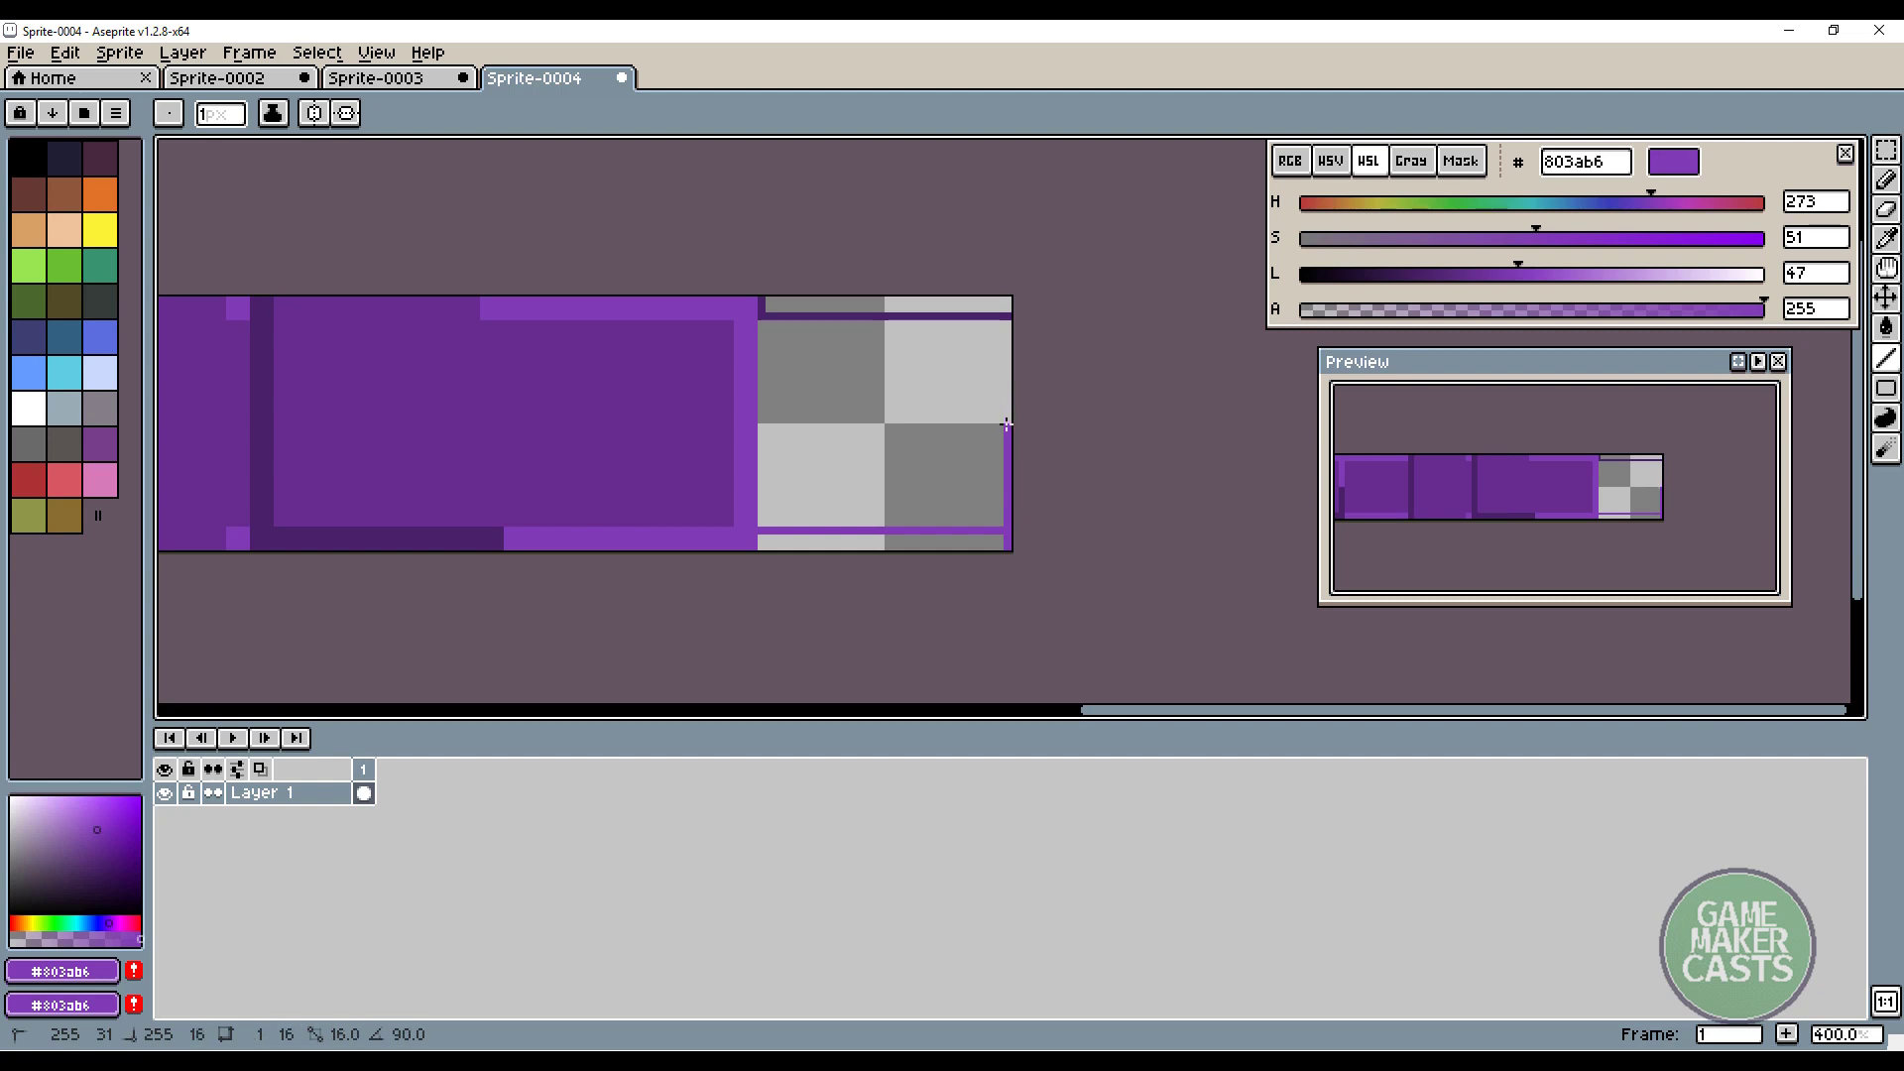
# Add a dark 4a2169 edge line and a light 803ab6 edge line on the tile
pyautogui.press('i')
pyautogui.click(1010, 309)
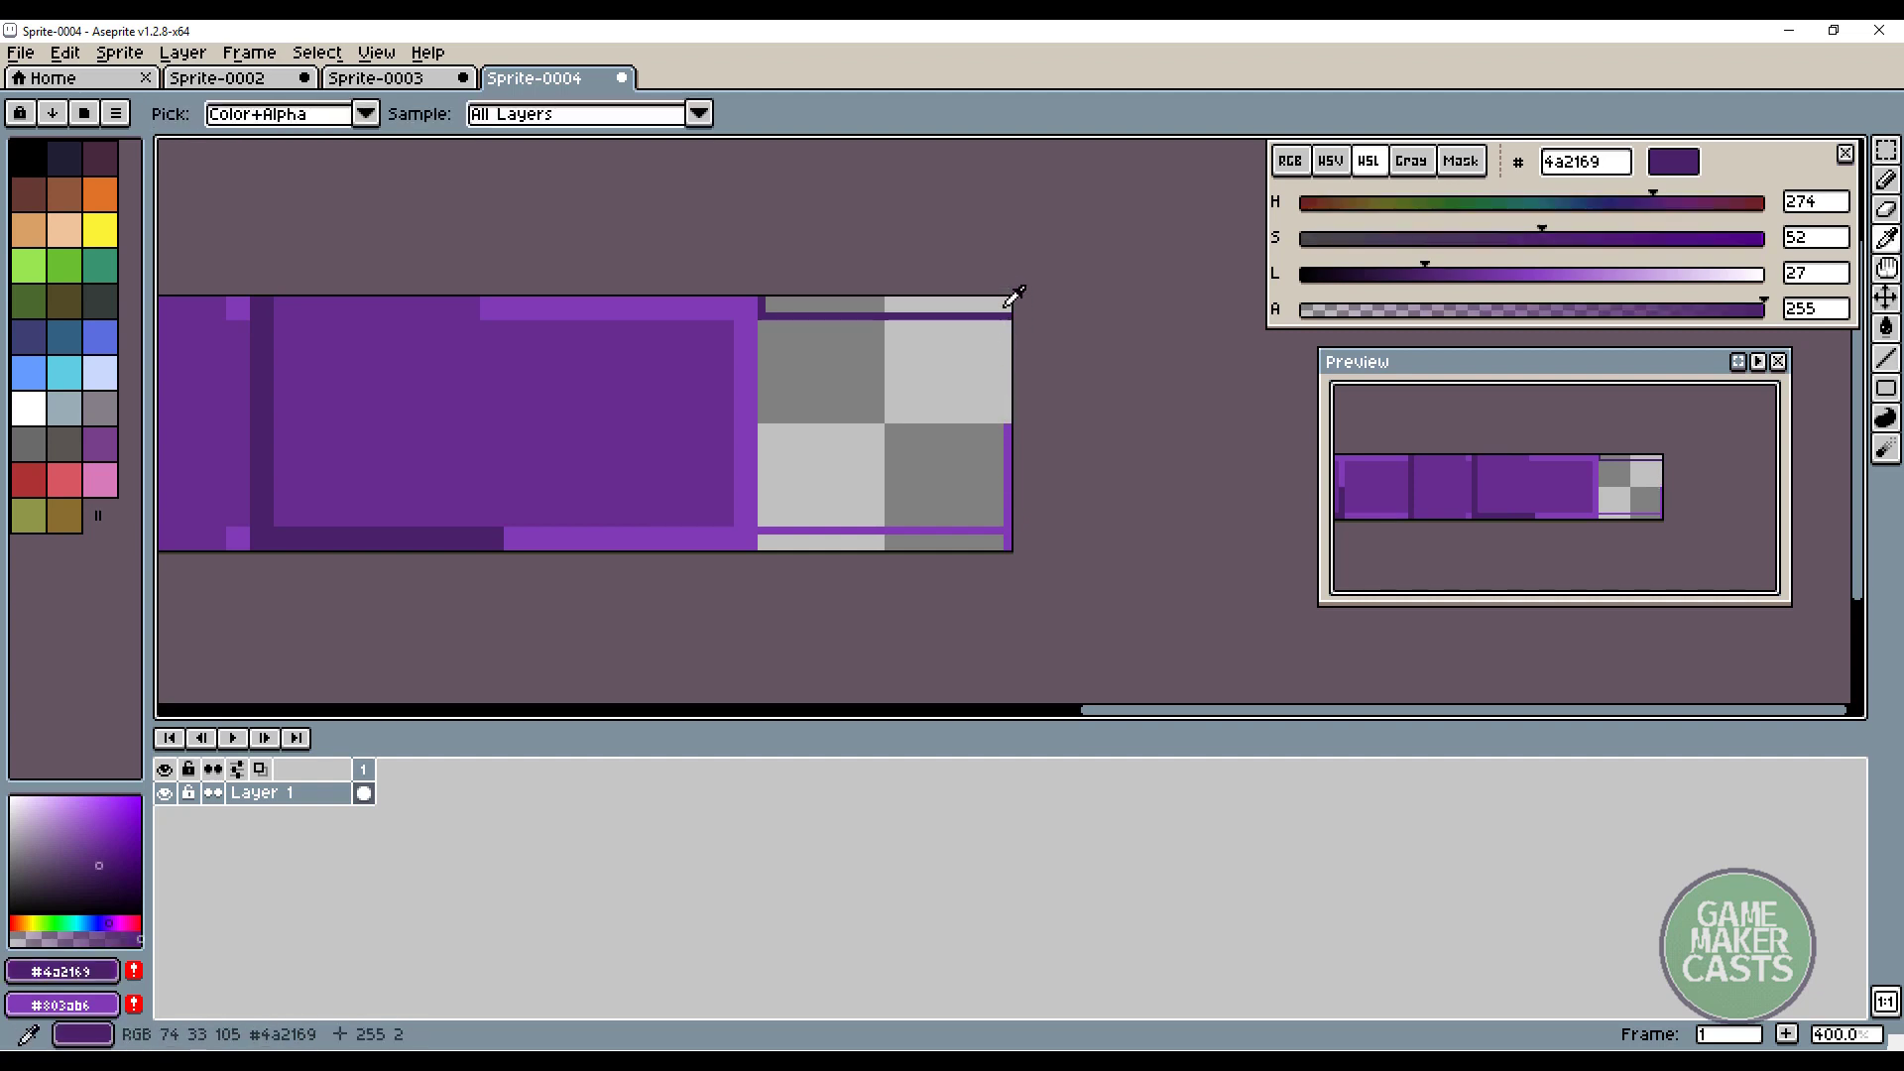
pyautogui.press('b')
pyautogui.moveTo(1007, 301)
pyautogui.mouseDown()
pyautogui.moveTo(1004, 418)
pyautogui.moveTo(993, 300)
pyautogui.mouseUp()
pyautogui.click(1001, 419)
pyautogui.press('i')
pyautogui.click(1011, 426)
pyautogui.press('b')
pyautogui.moveTo(992, 424); pyautogui.dragTo(991, 552)
# Flood-fill the remaining grey areas with 803ab6, 4a2169 and mid purple 662d91
pyautogui.press('g')
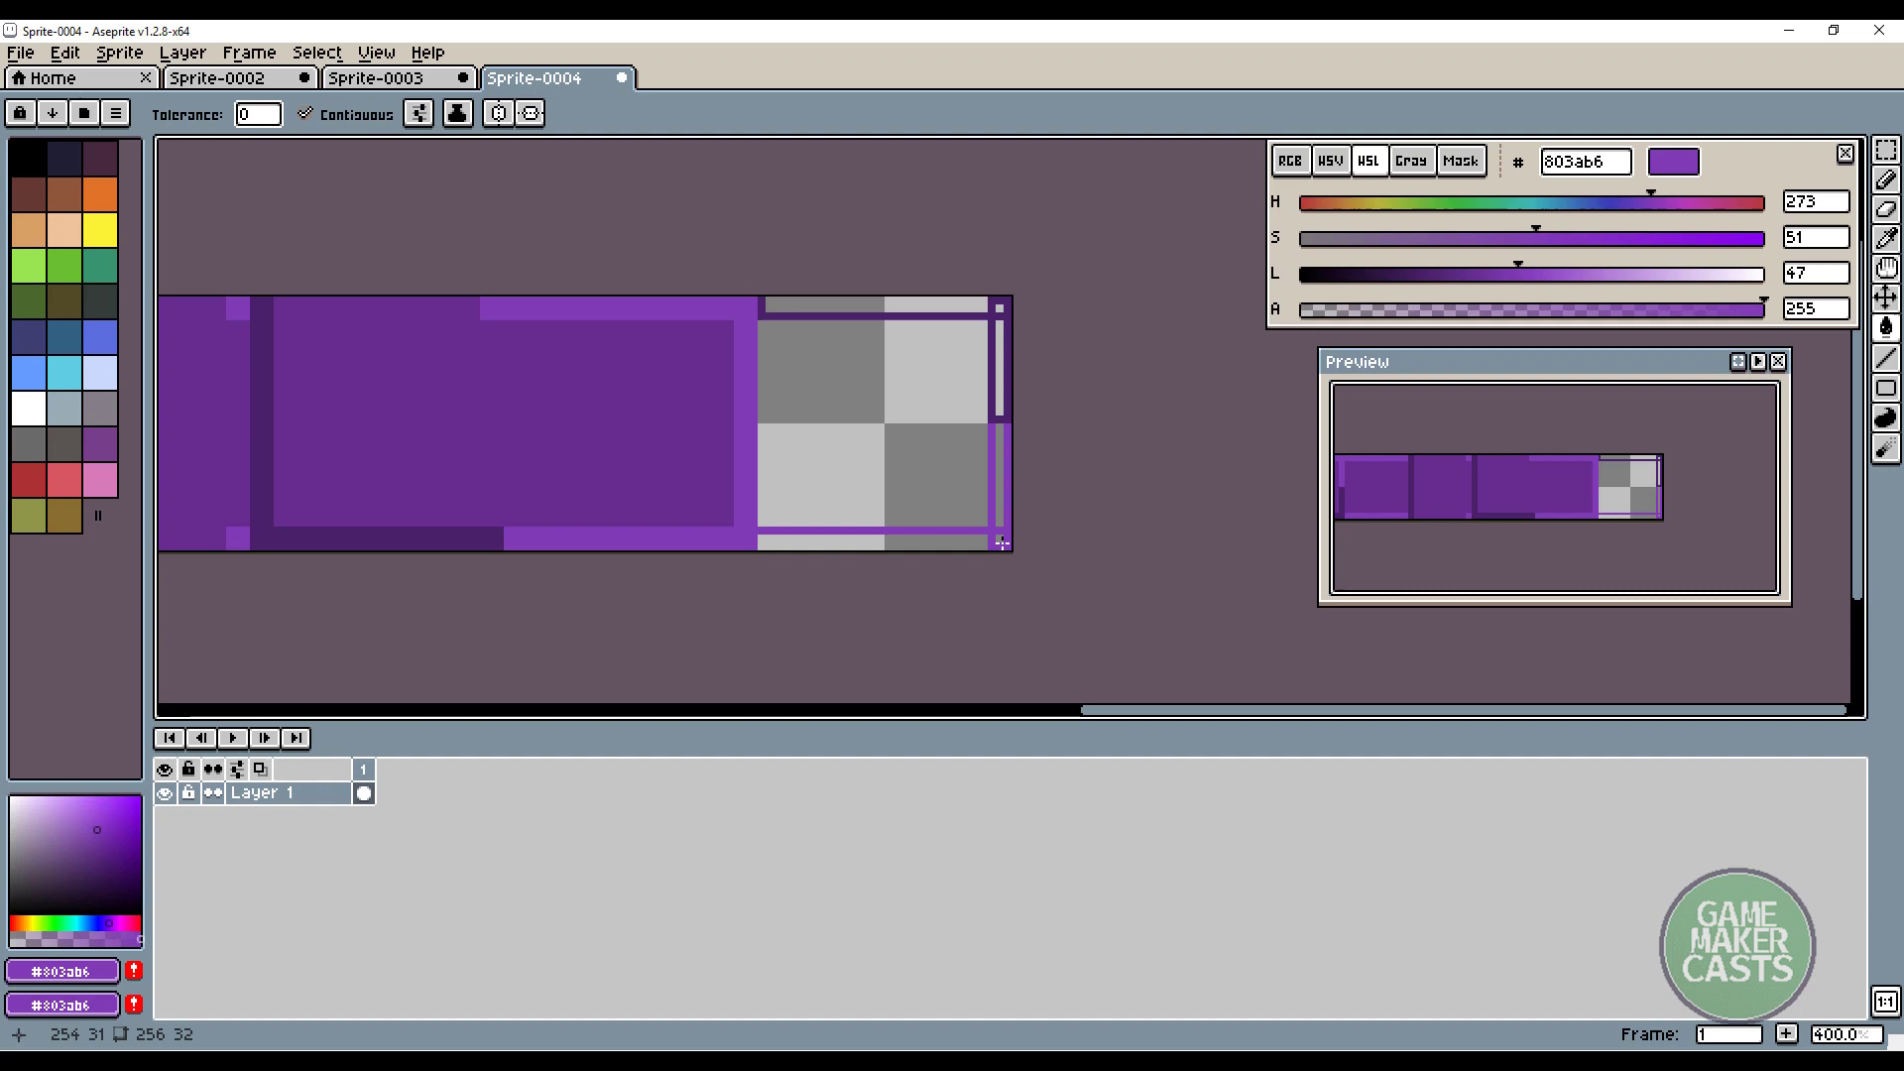
pyautogui.click(1001, 515)
pyautogui.click(984, 538)
pyautogui.keyDown('alt'); pyautogui.click(1004, 513); pyautogui.keyUp('alt')
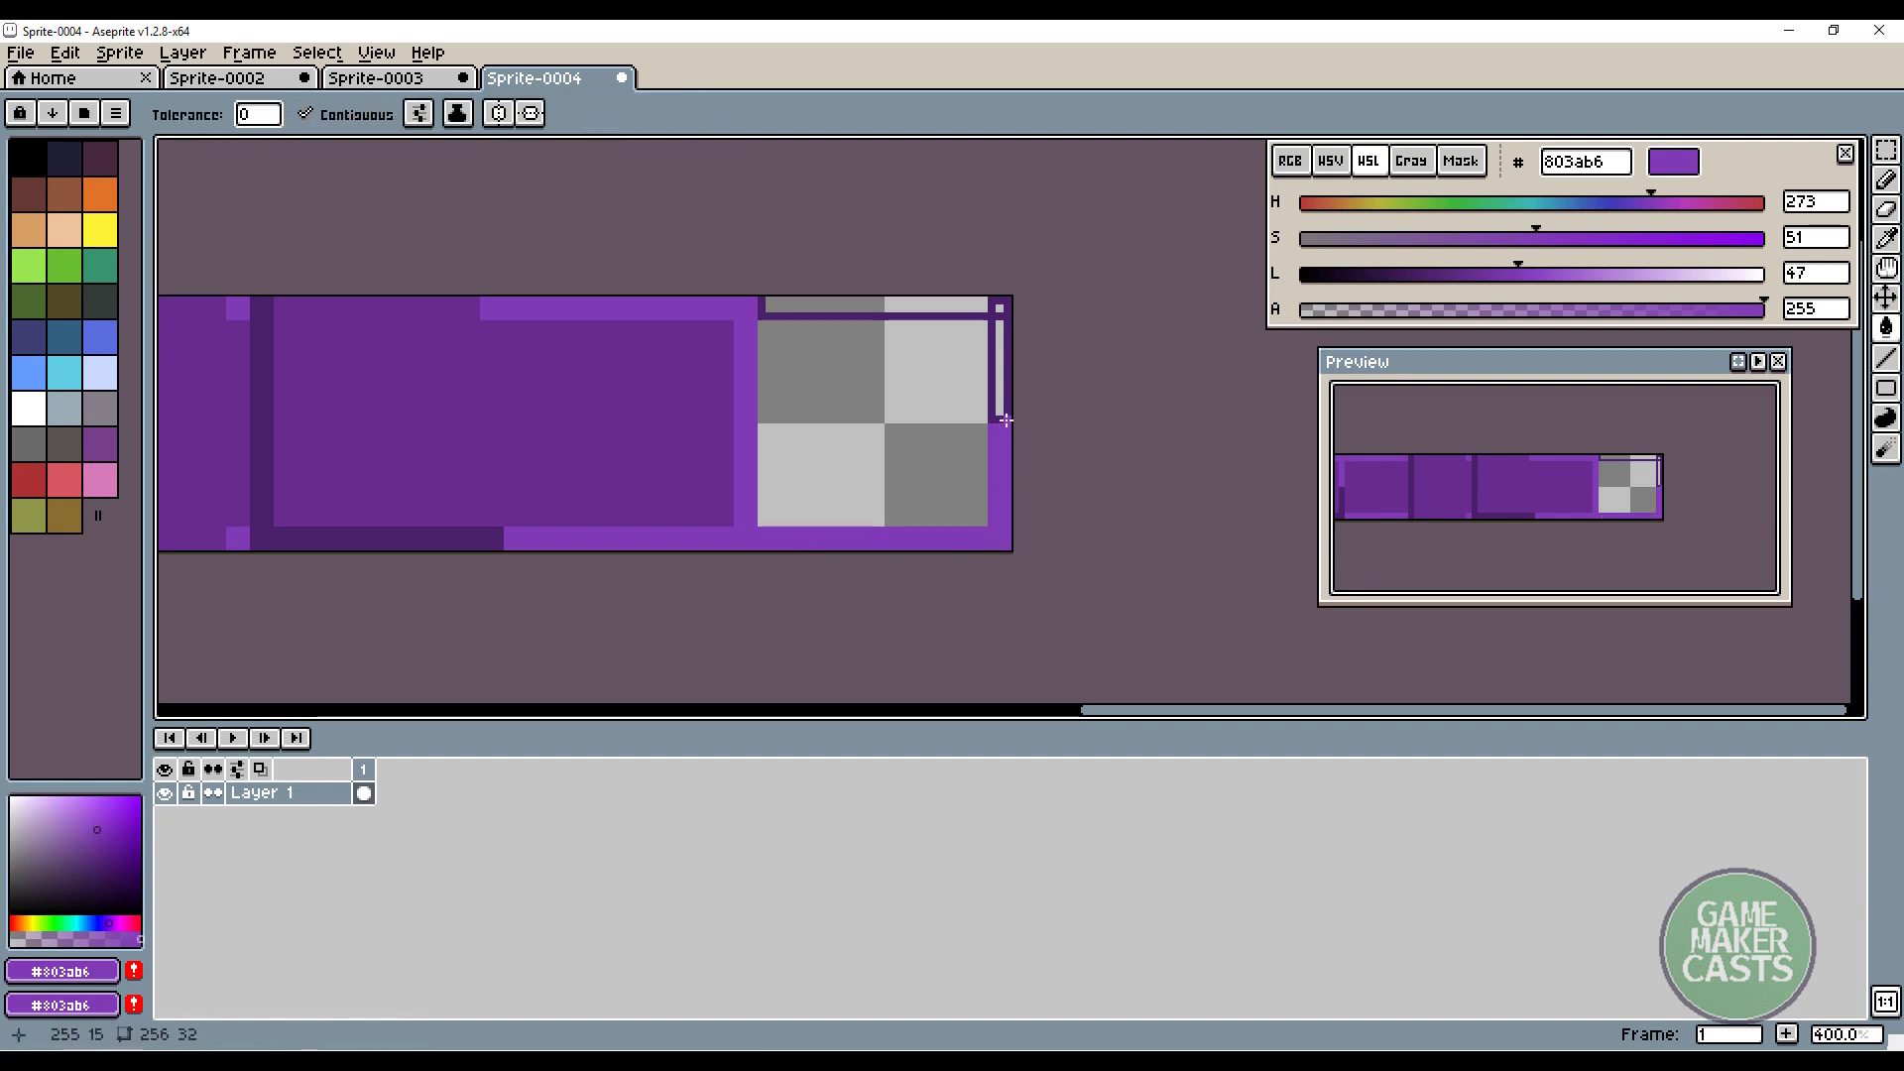
pyautogui.keyDown('alt'); pyautogui.click(991, 338); pyautogui.keyUp('alt')
pyautogui.click(998, 340)
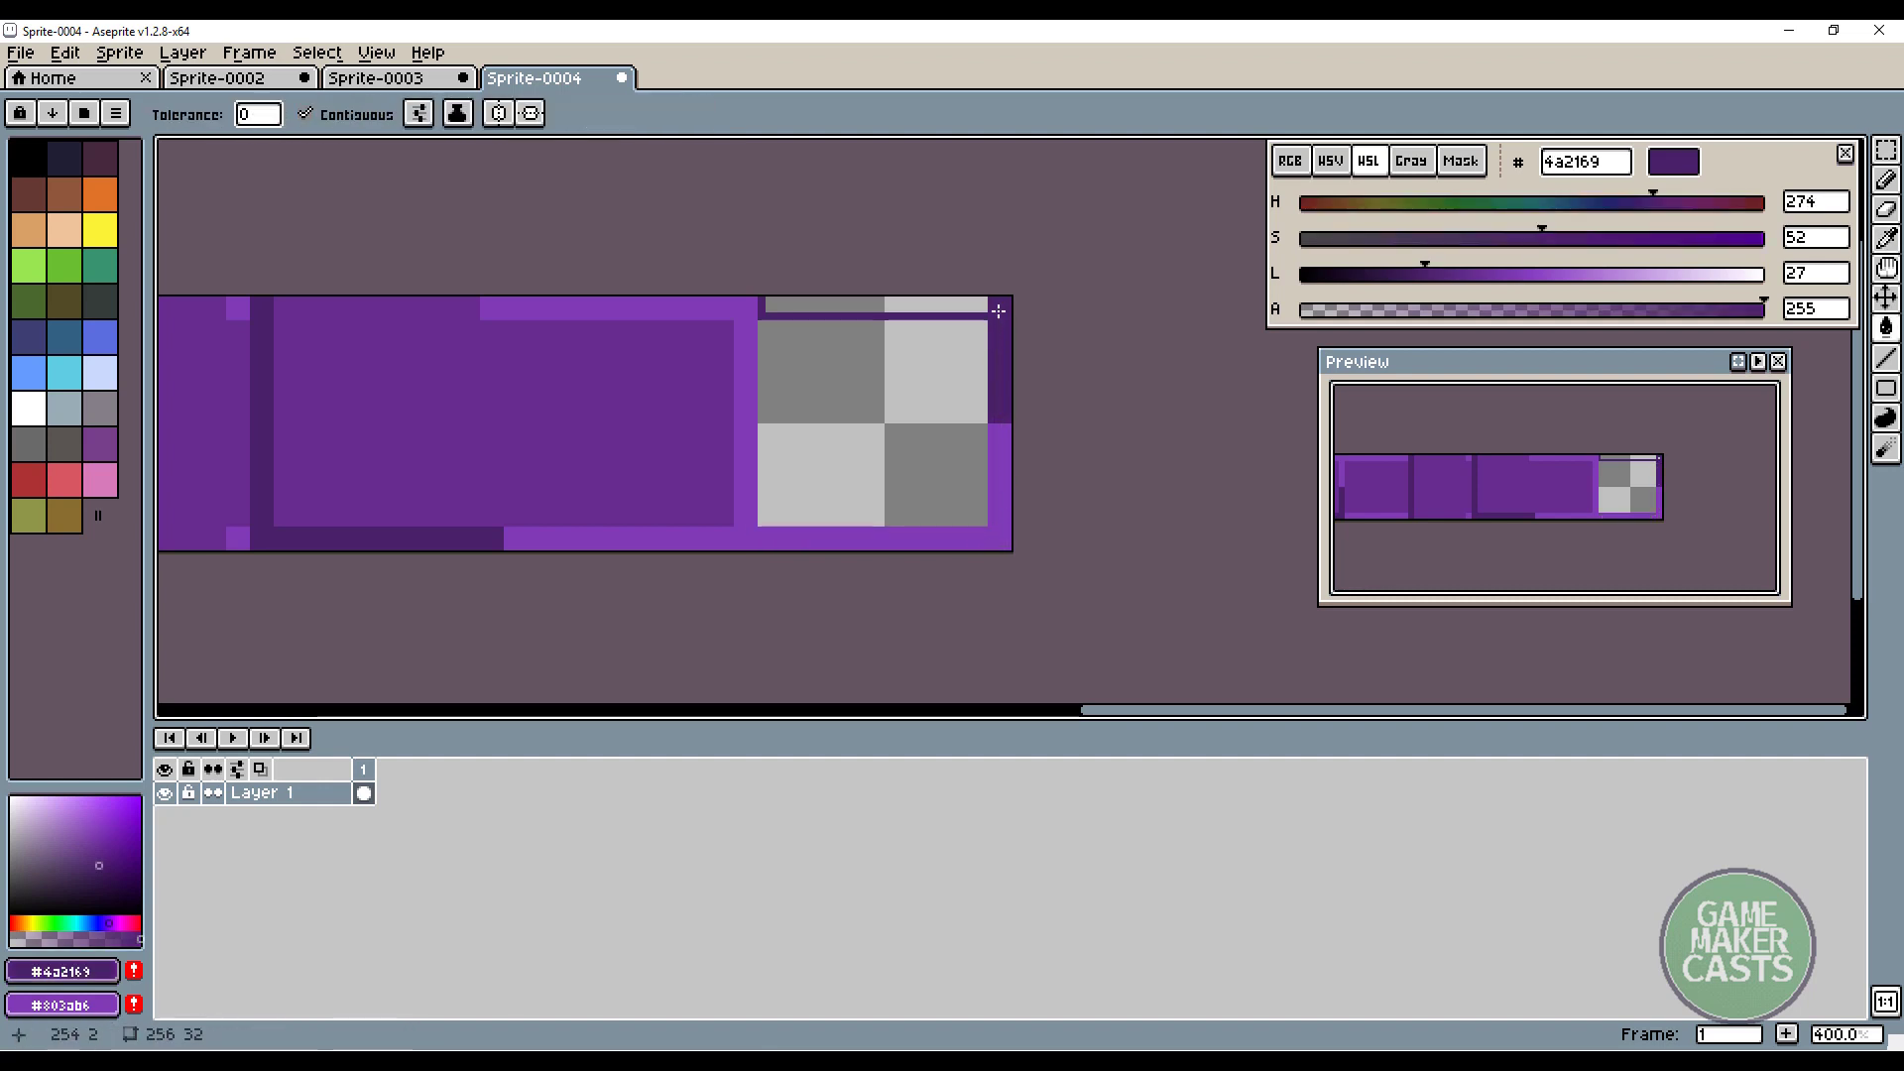
pyautogui.click(977, 305)
pyautogui.keyDown('alt'); pyautogui.click(667, 386); pyautogui.keyUp('alt')
pyautogui.click(779, 421)
pyautogui.scroll(-1, 778, 423)
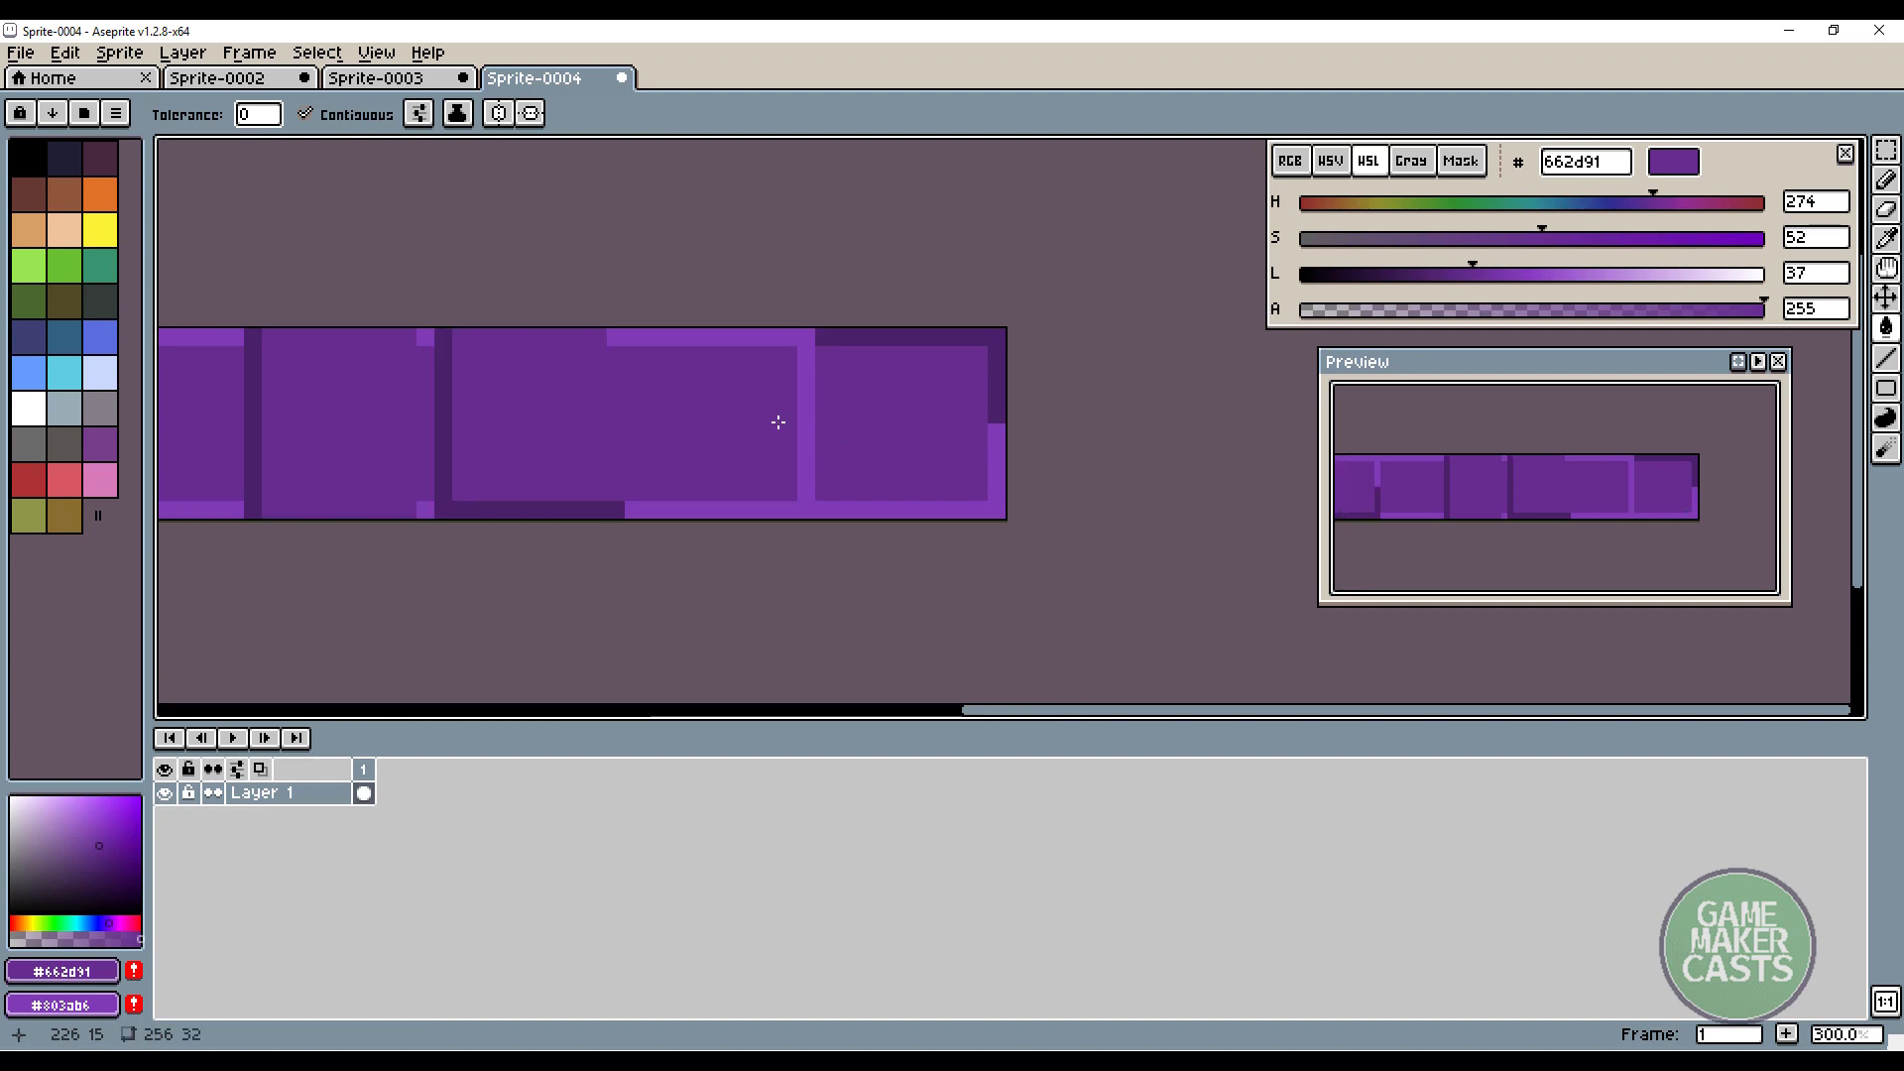
# Export the sprite as a horizontal strip to tileset-purple.png, overwriting the existing file
pyautogui.scroll(-2, 779, 422)
pyautogui.click(22, 52)
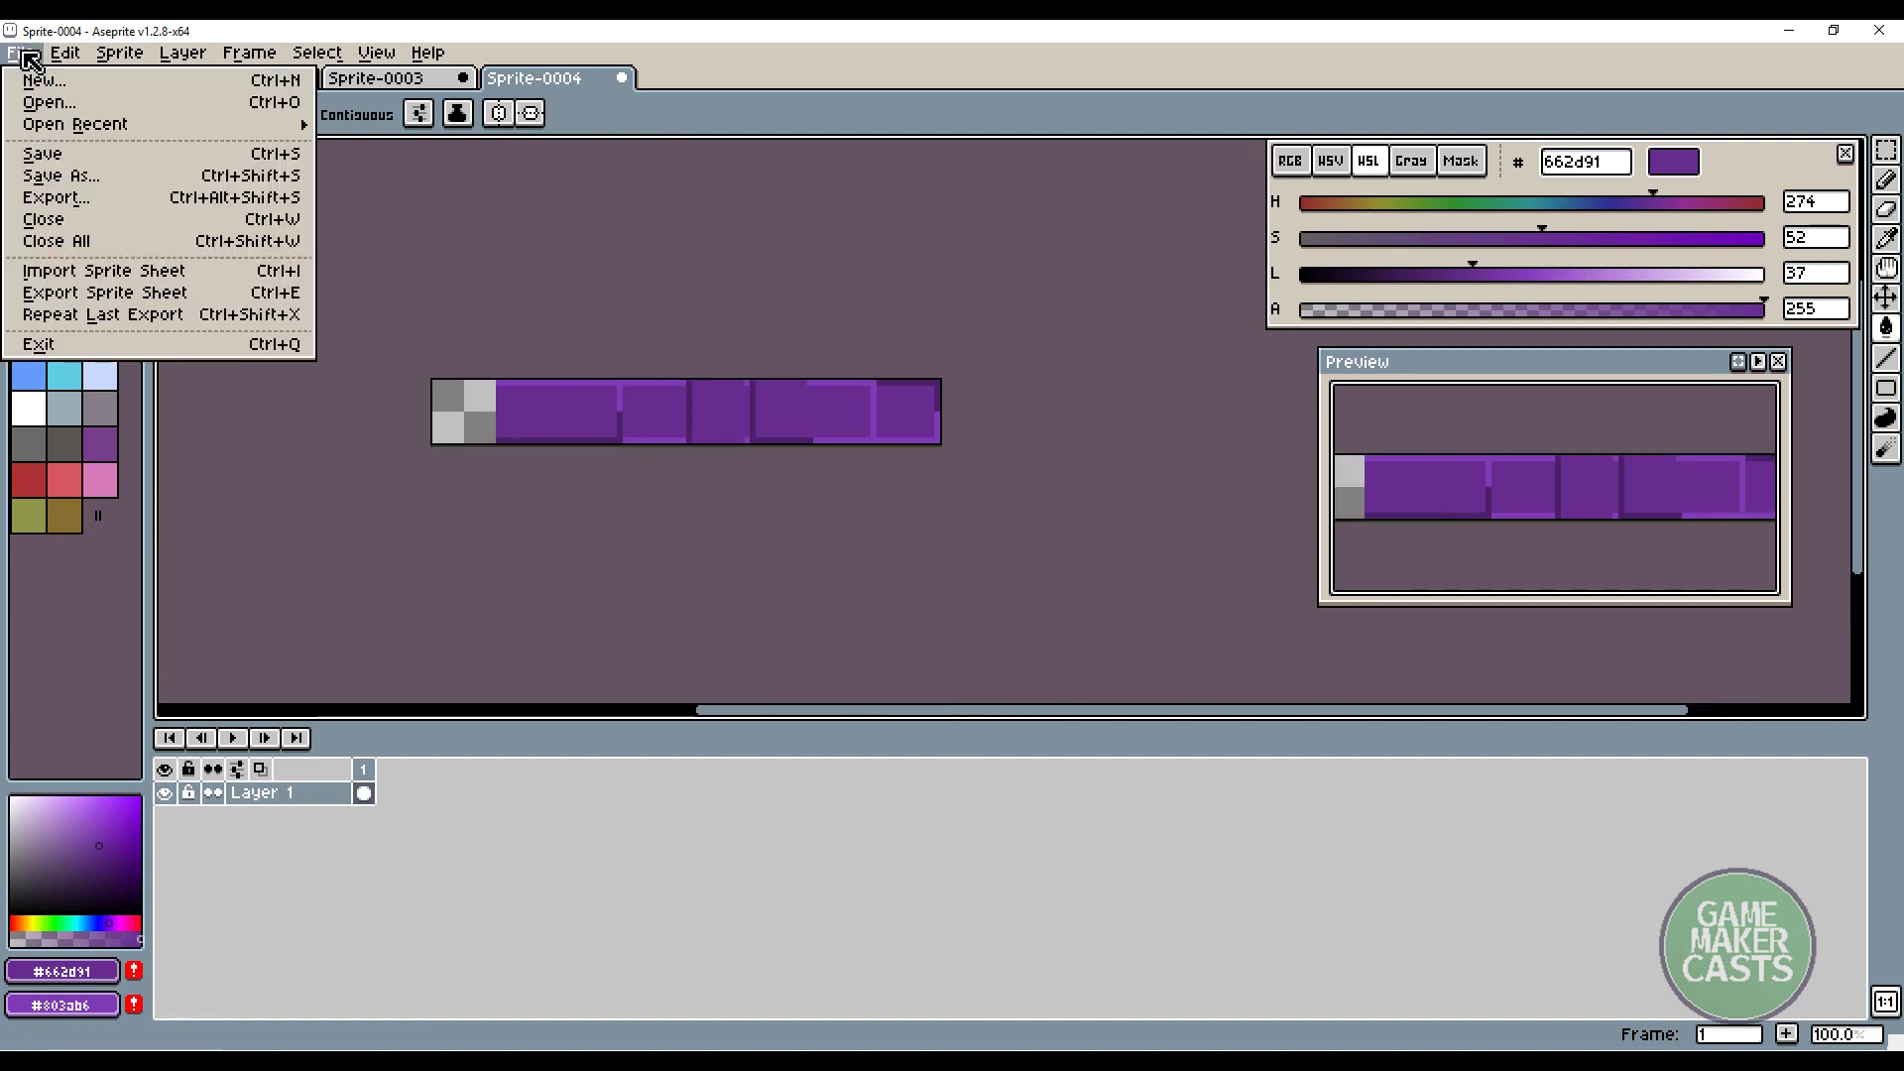
pyautogui.click(99, 292)
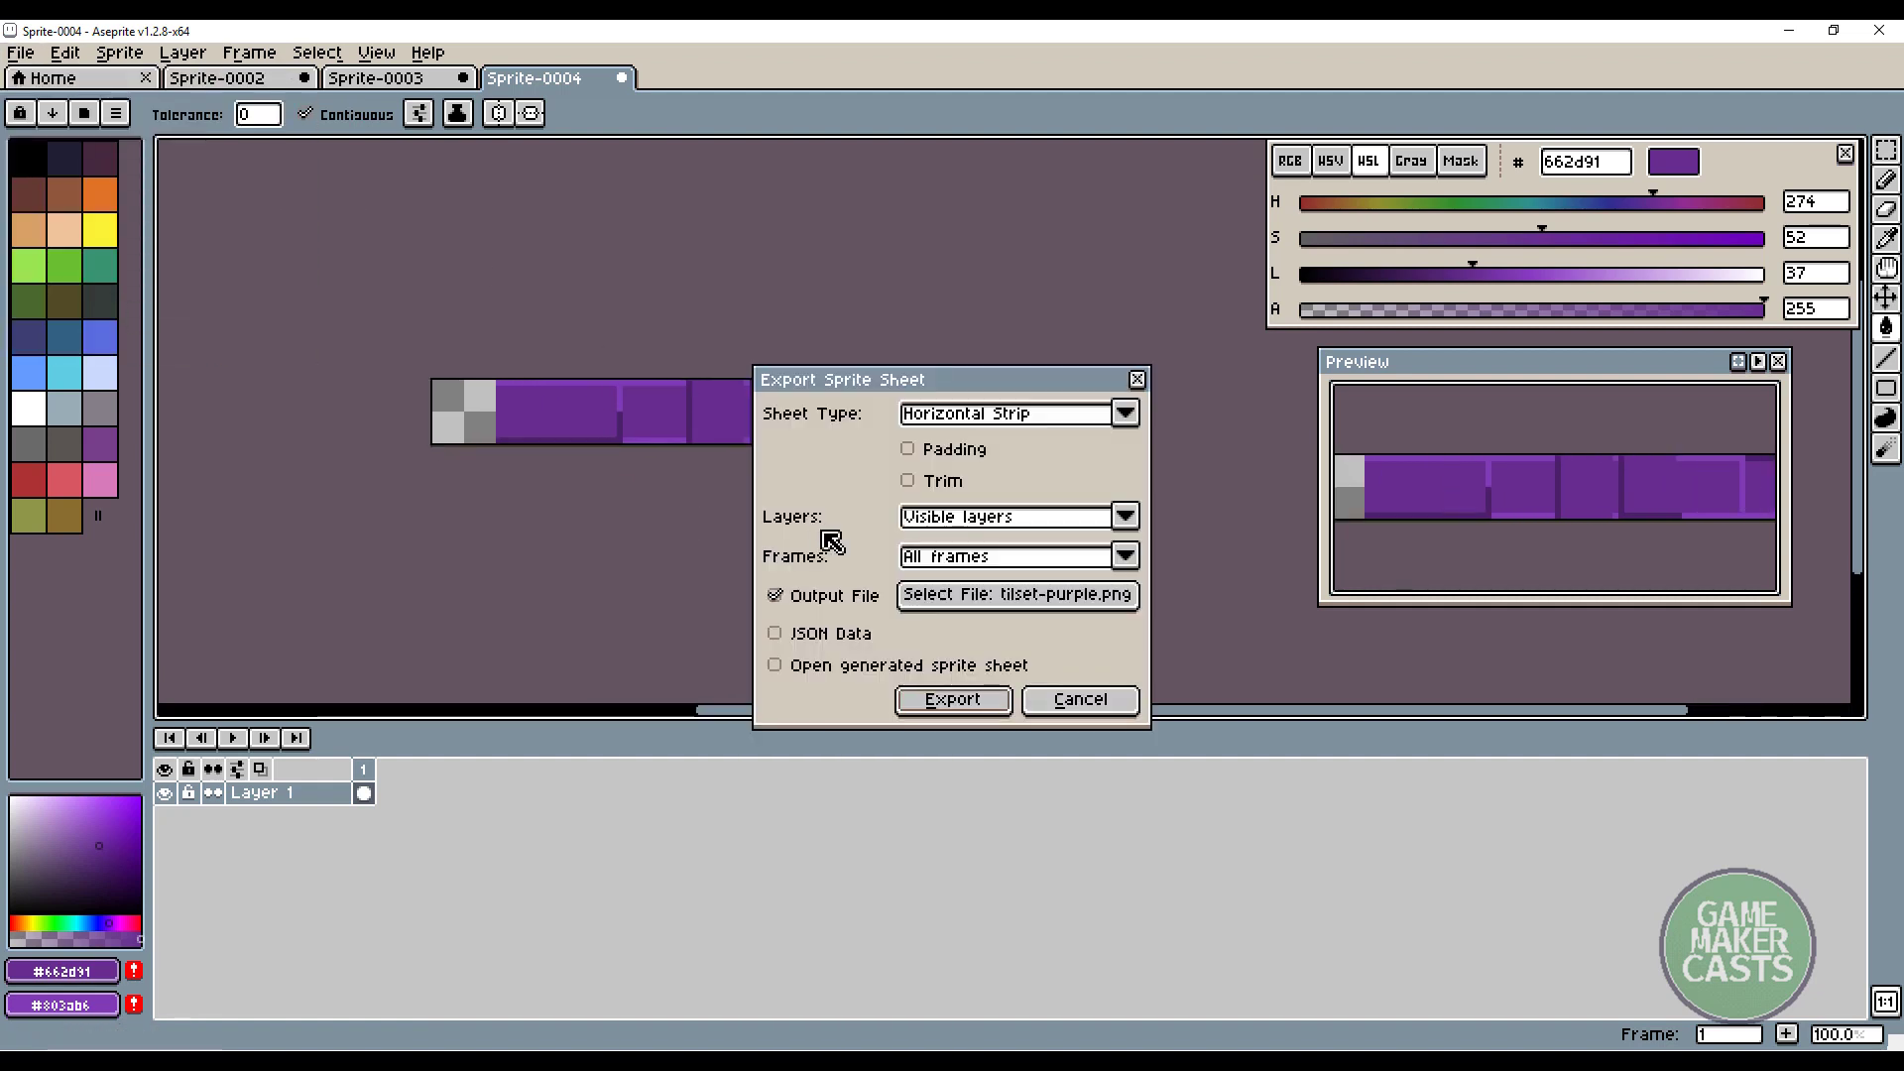
pyautogui.click(967, 694)
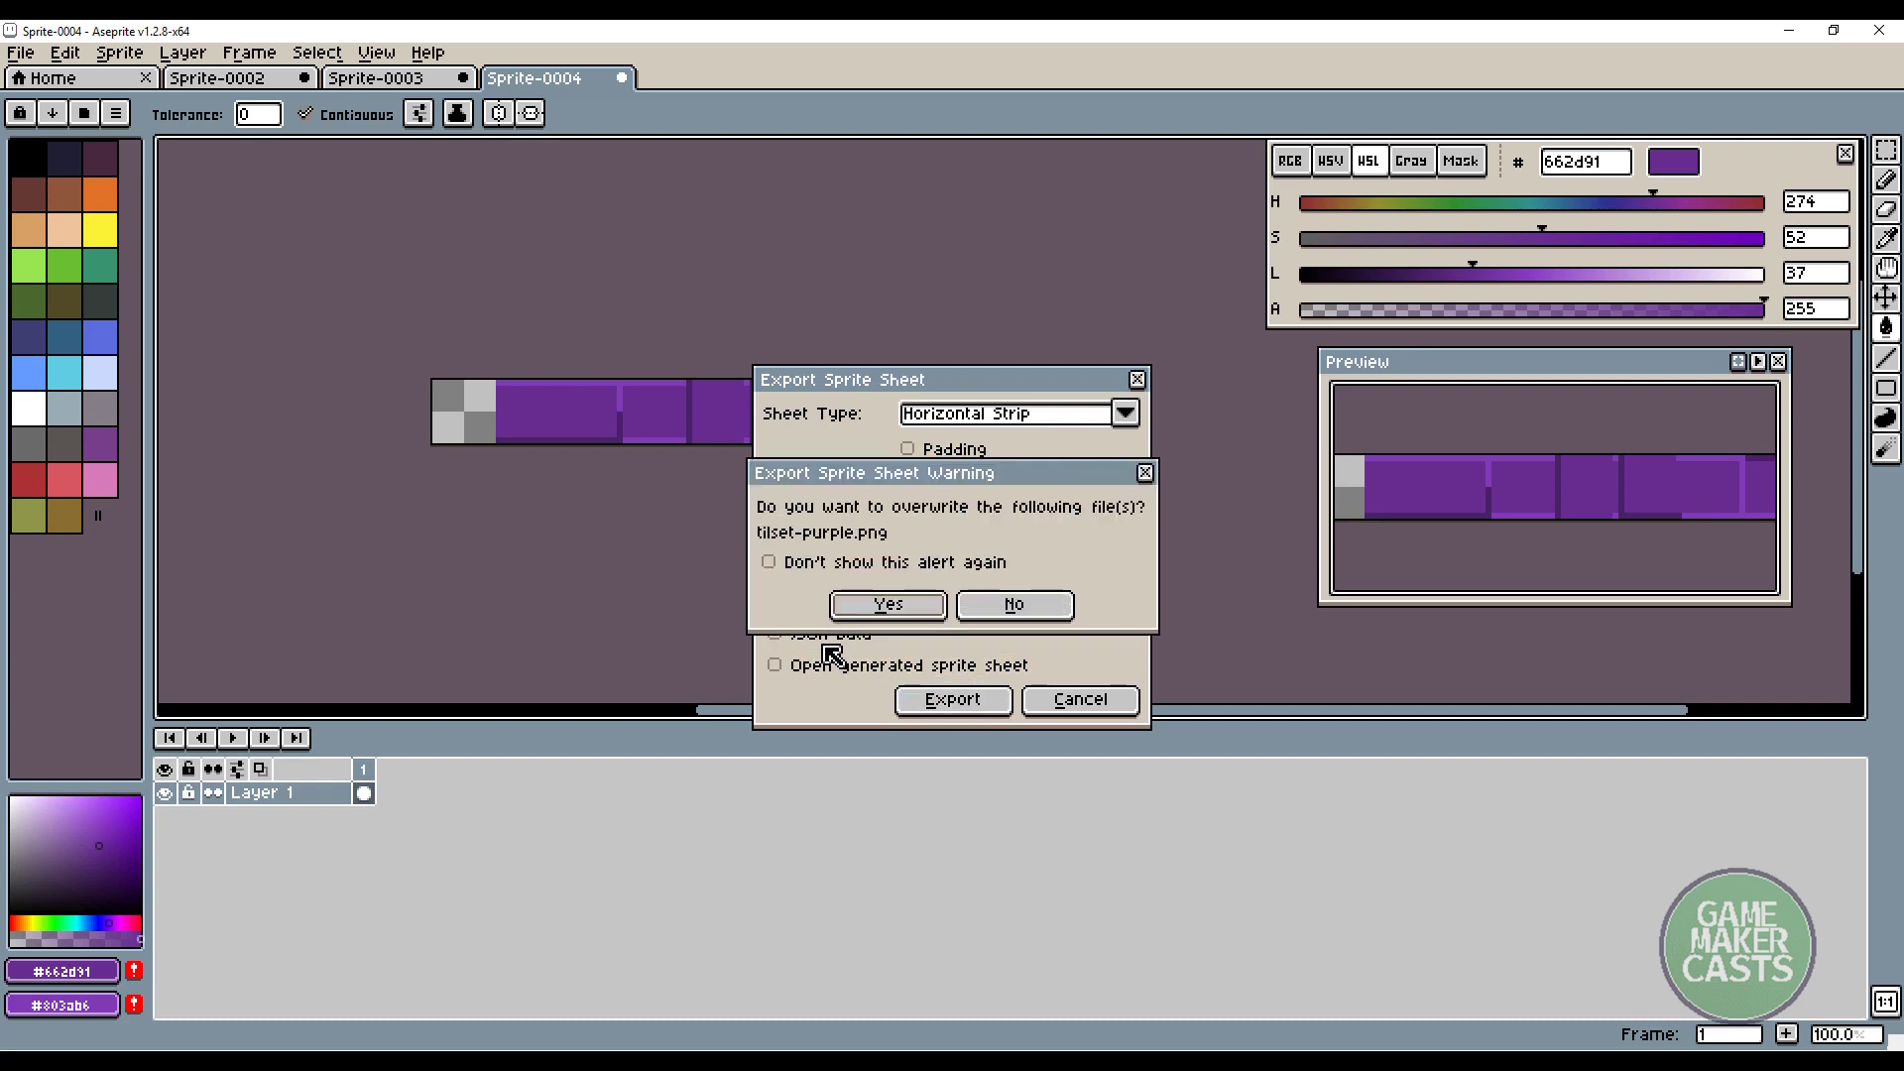
pyautogui.click(877, 607)
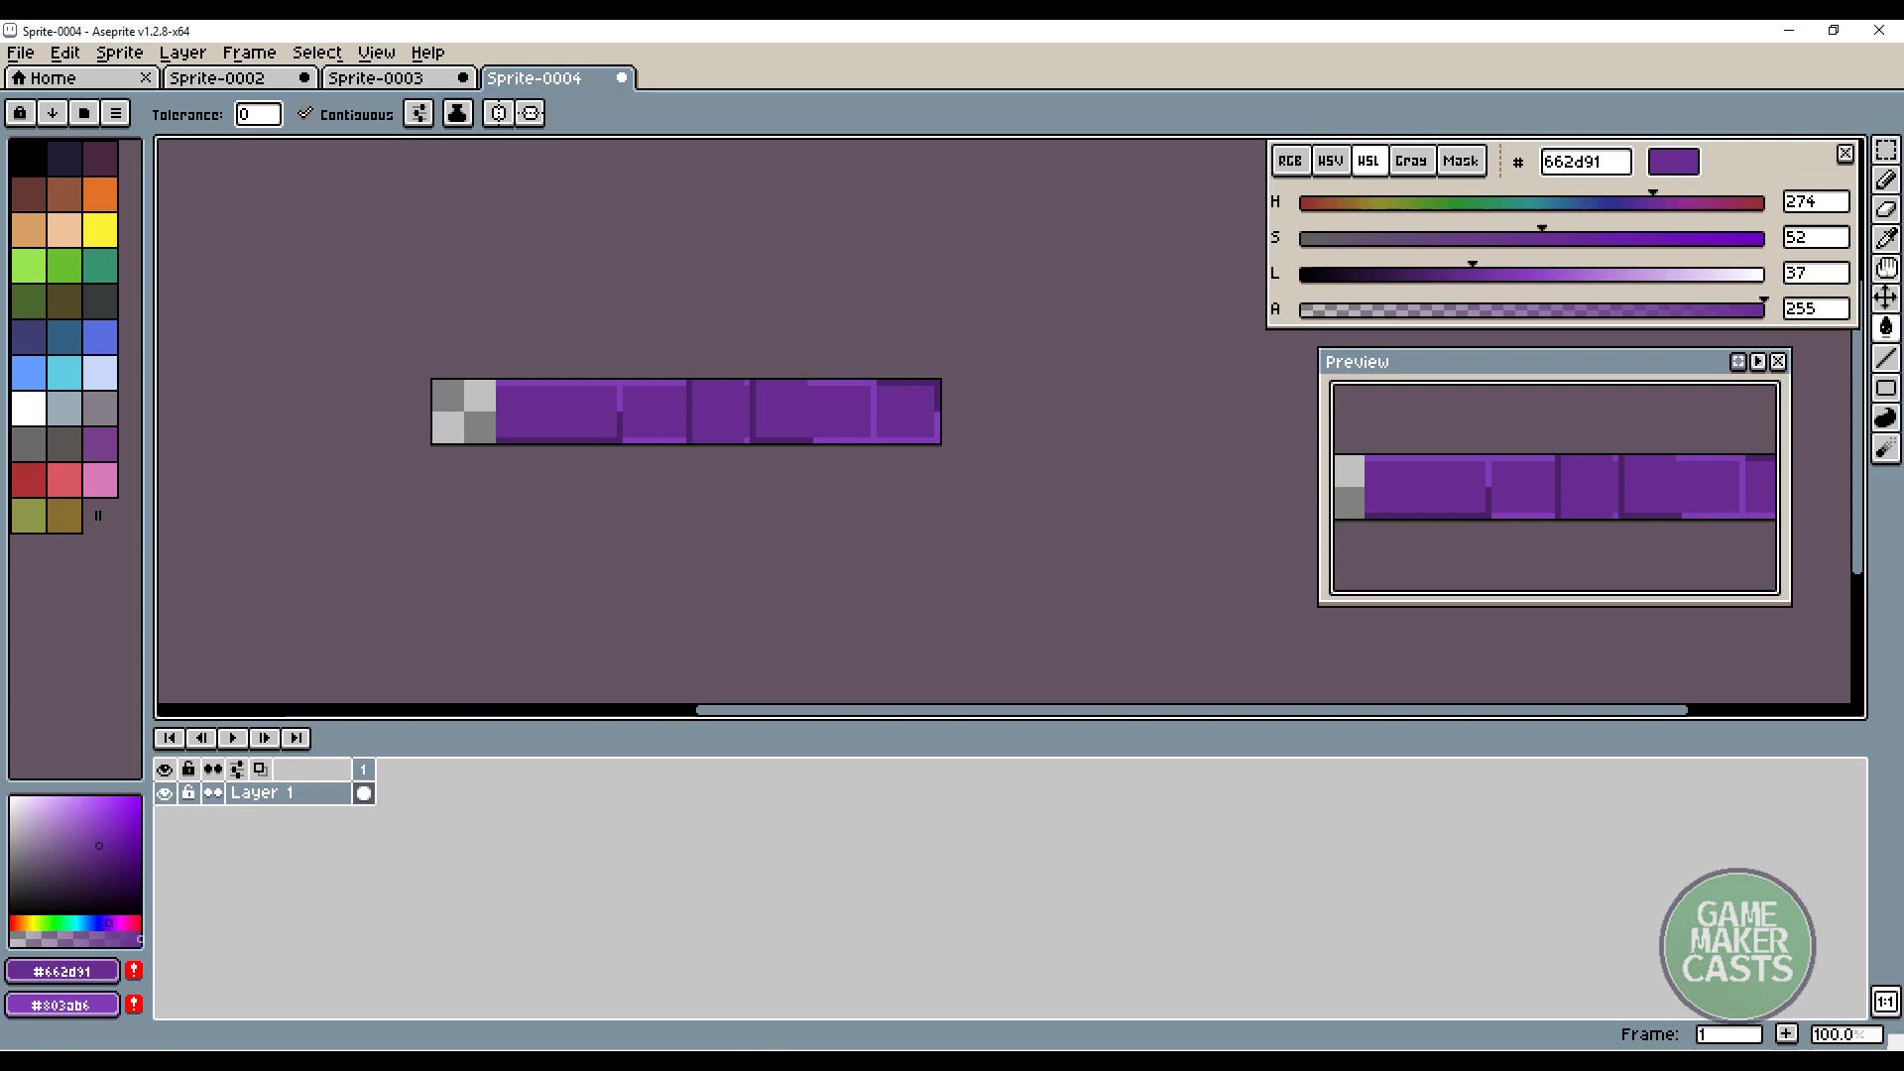
# Close rm_Game and re-import tileset-purple.png into spr_Tileset_Default, confirming the replacement
pyautogui.hotkey('alt', 'Tab')
pyautogui.click(518, 120)
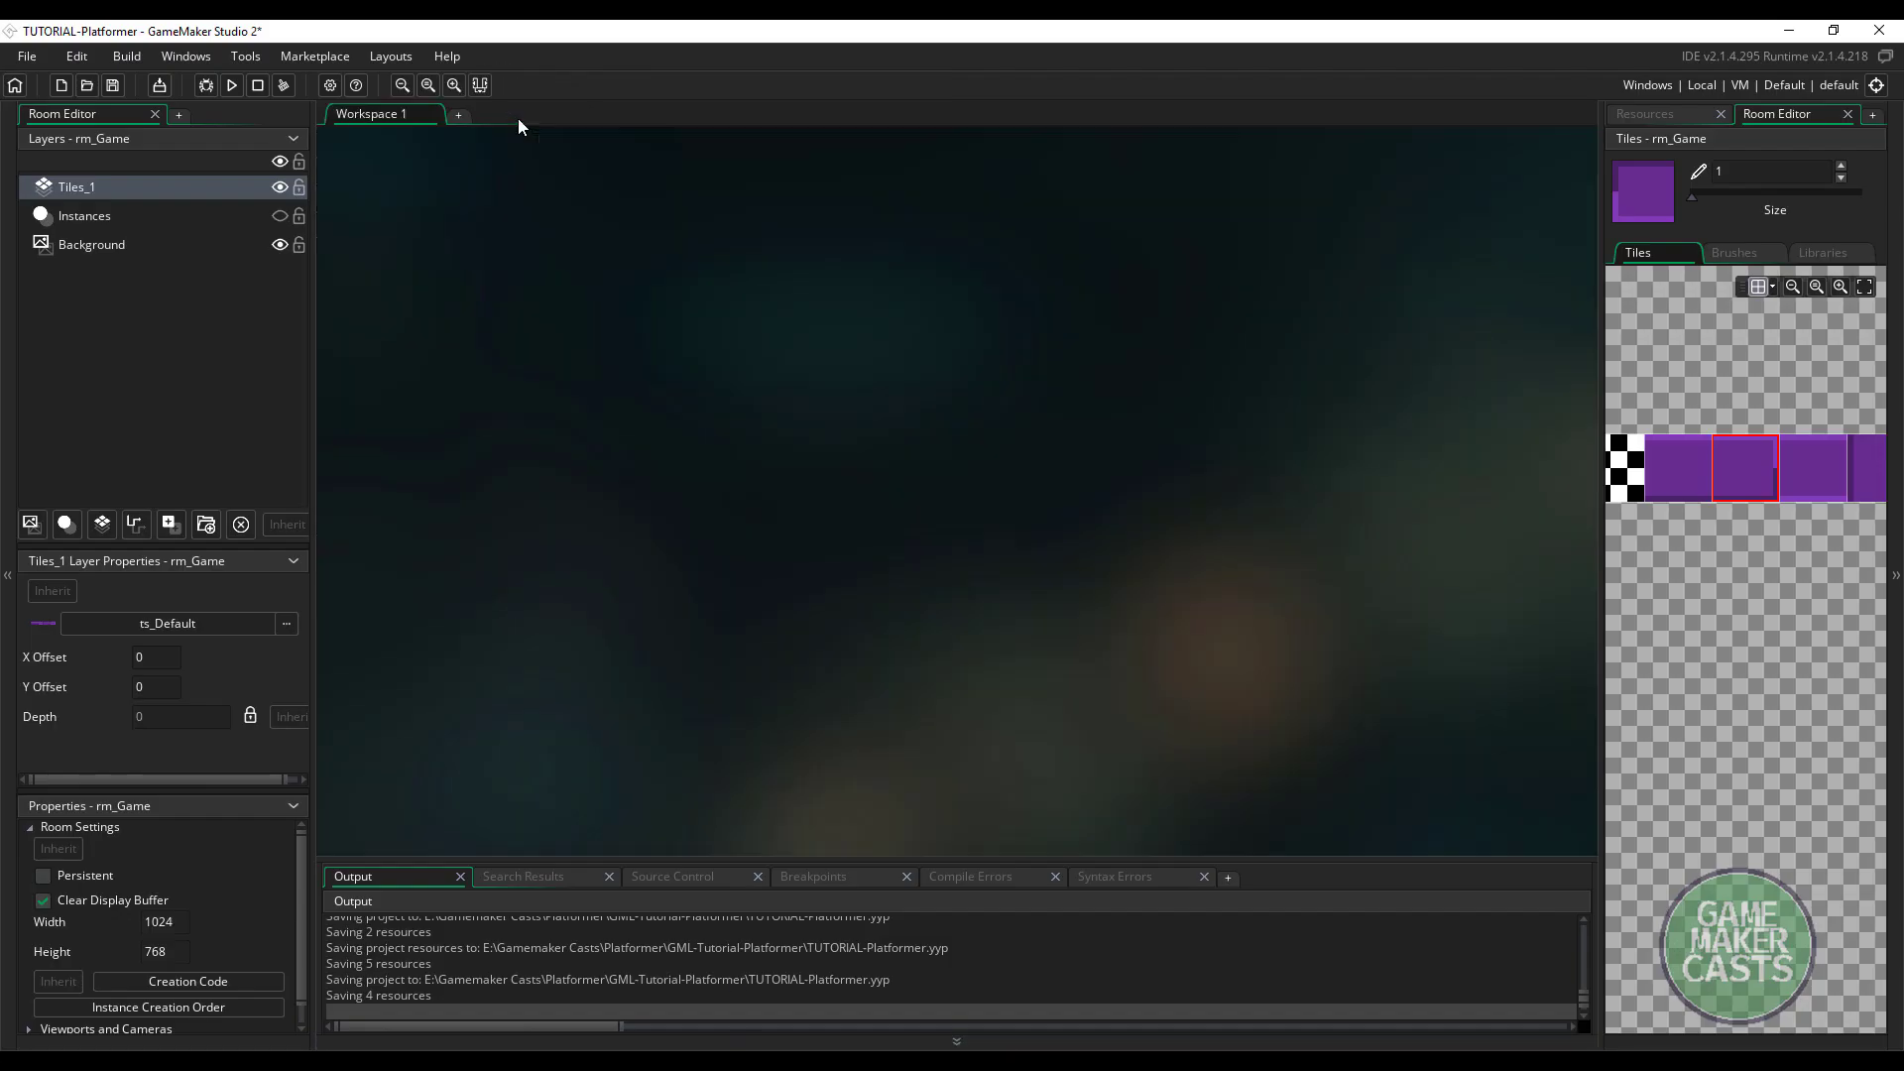
pyautogui.doubleClick(1709, 355)
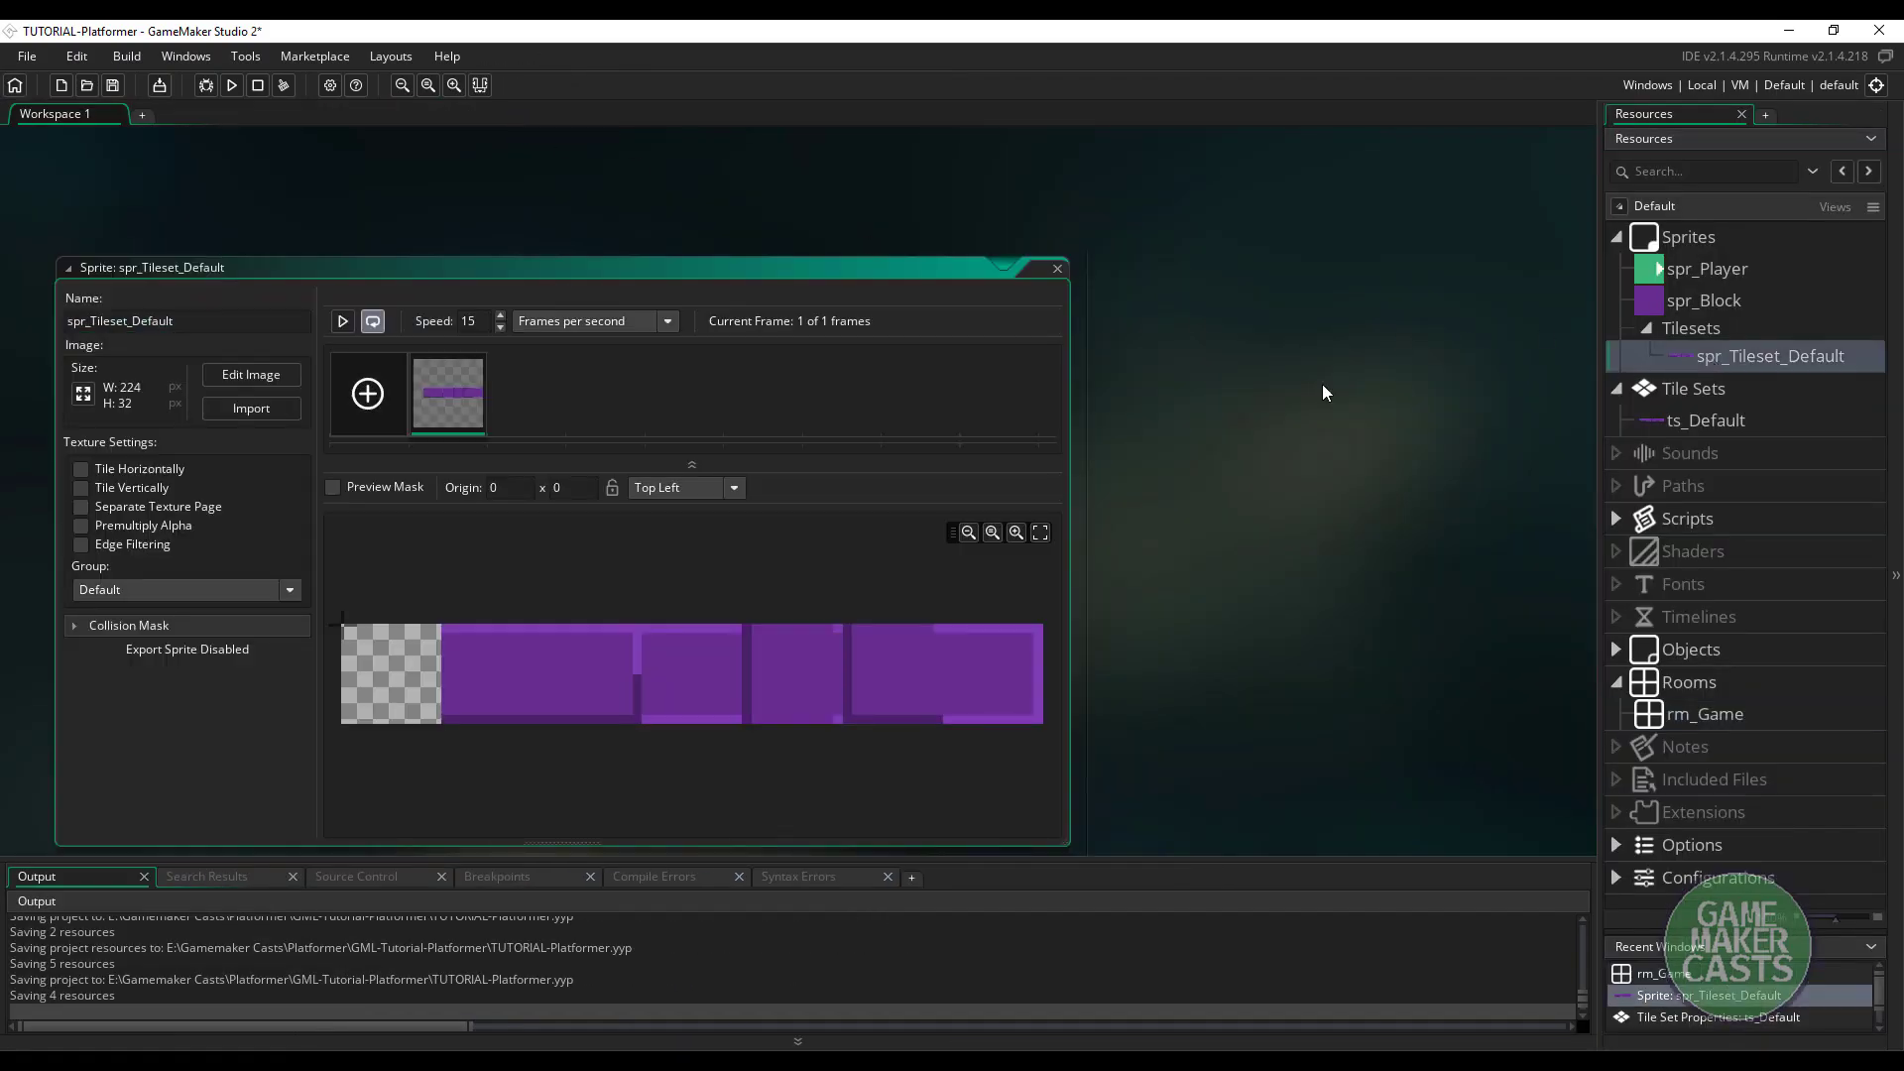
pyautogui.click(271, 420)
pyautogui.doubleClick(234, 365)
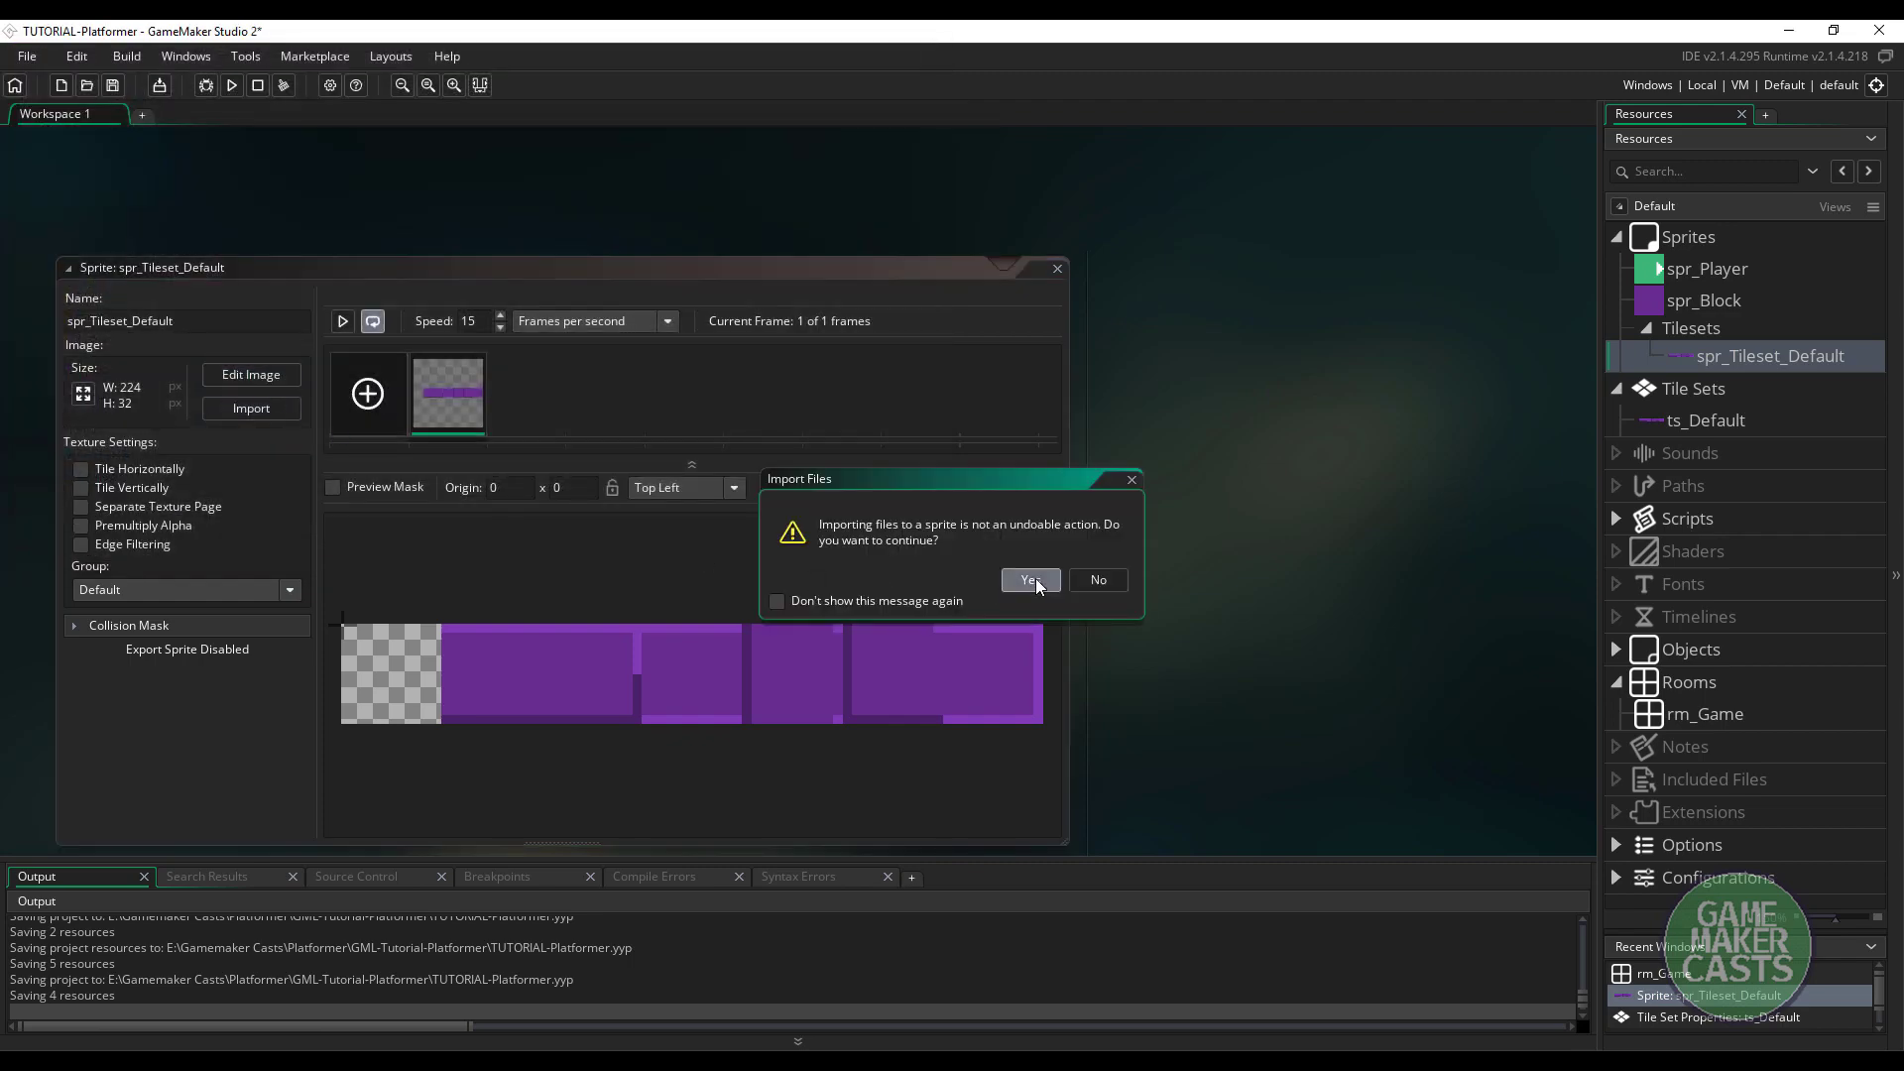
pyautogui.click(1035, 581)
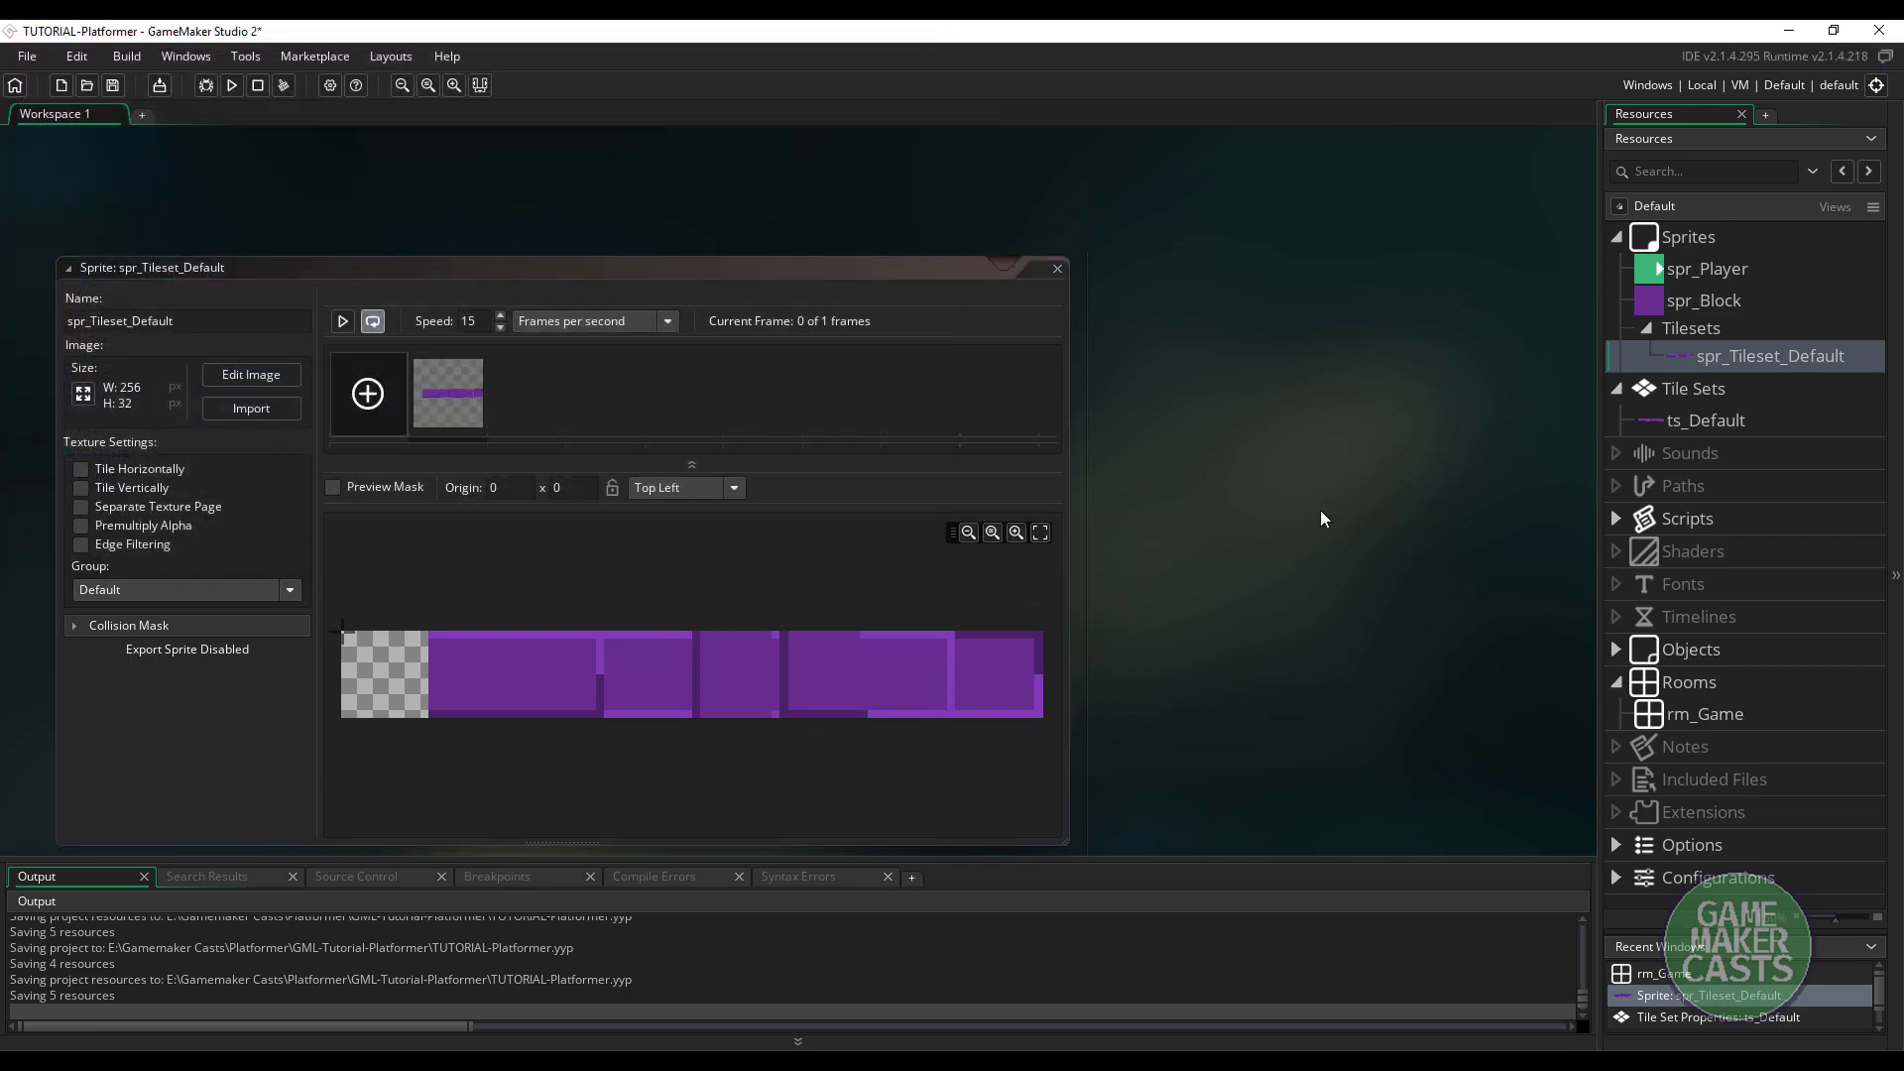
# Check the new tile strip in the ts_Default tile set, then close its window
pyautogui.doubleClick(1657, 428)
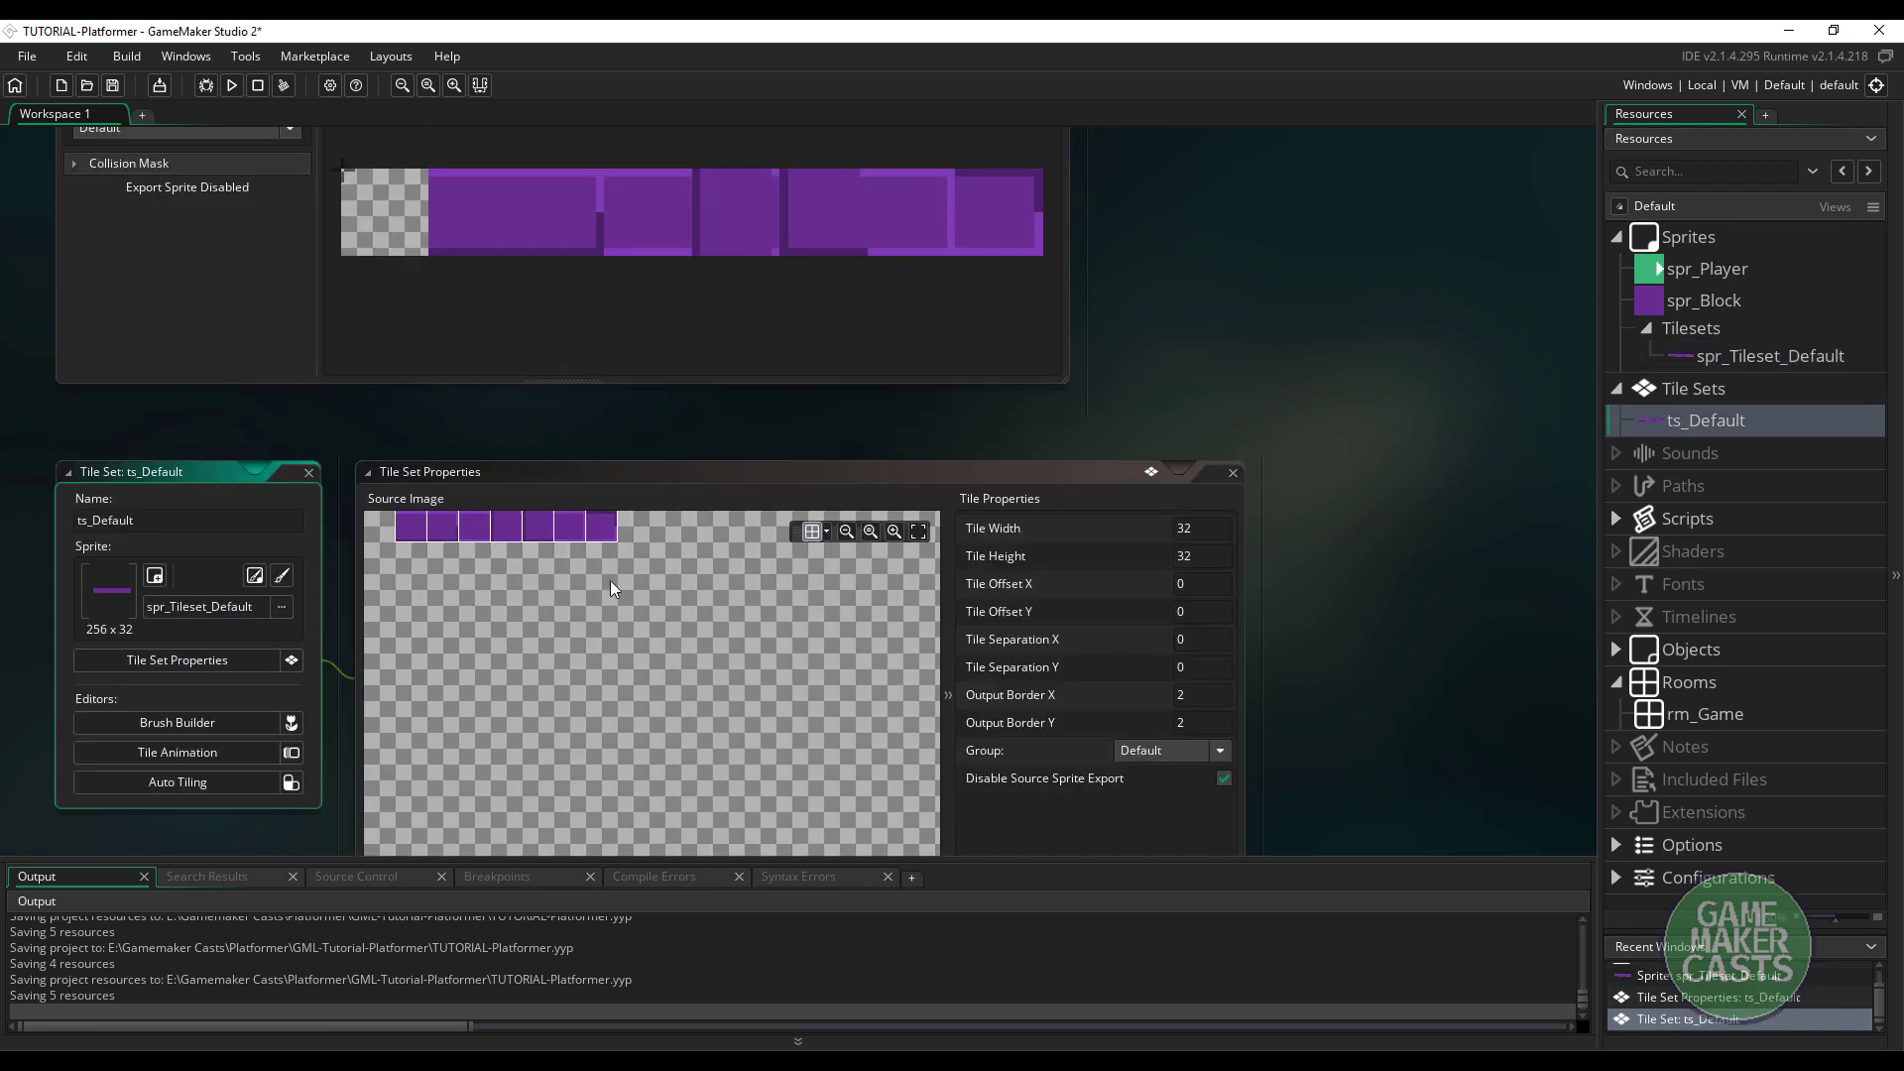
pyautogui.keyDown('ctrl'); pyautogui.scroll(2, 601, 575); pyautogui.keyUp('ctrl')
pyautogui.moveTo(609, 563); pyautogui.dragTo(622, 633, button='middle')
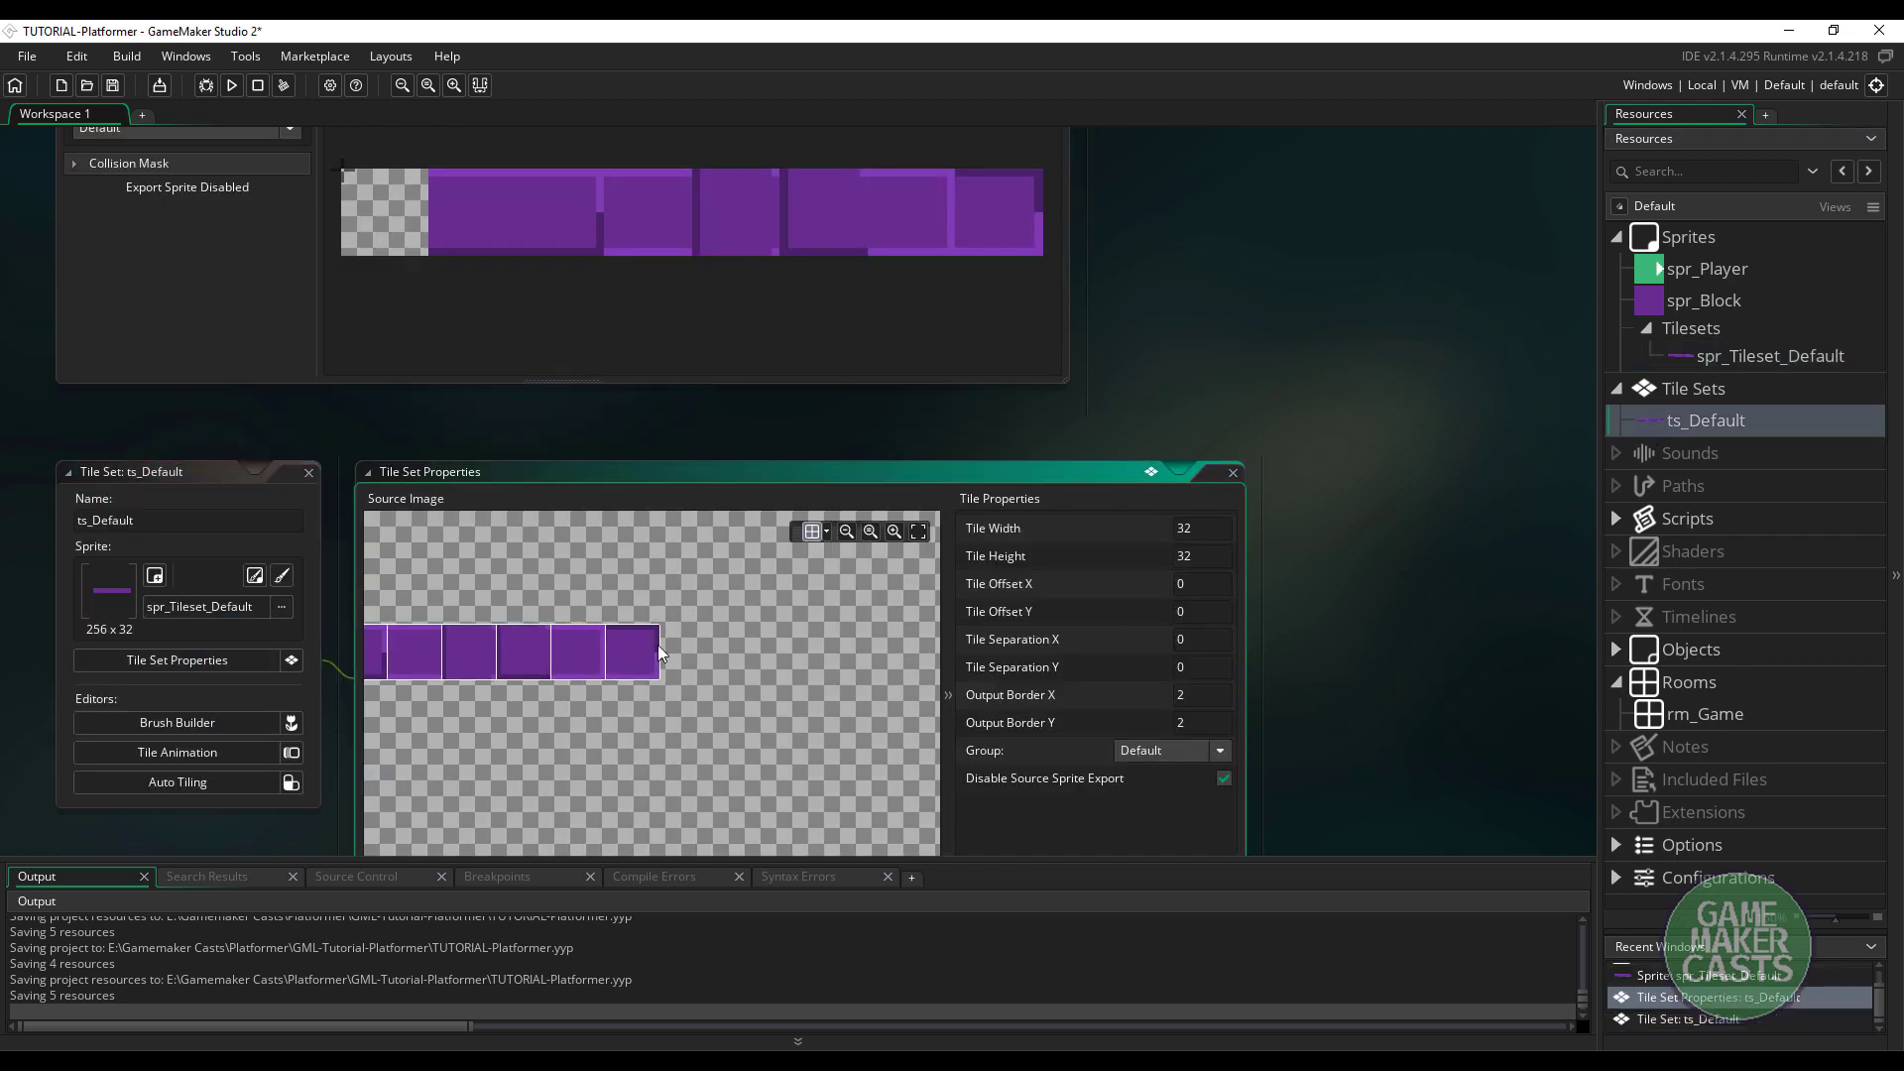
pyautogui.click(308, 473)
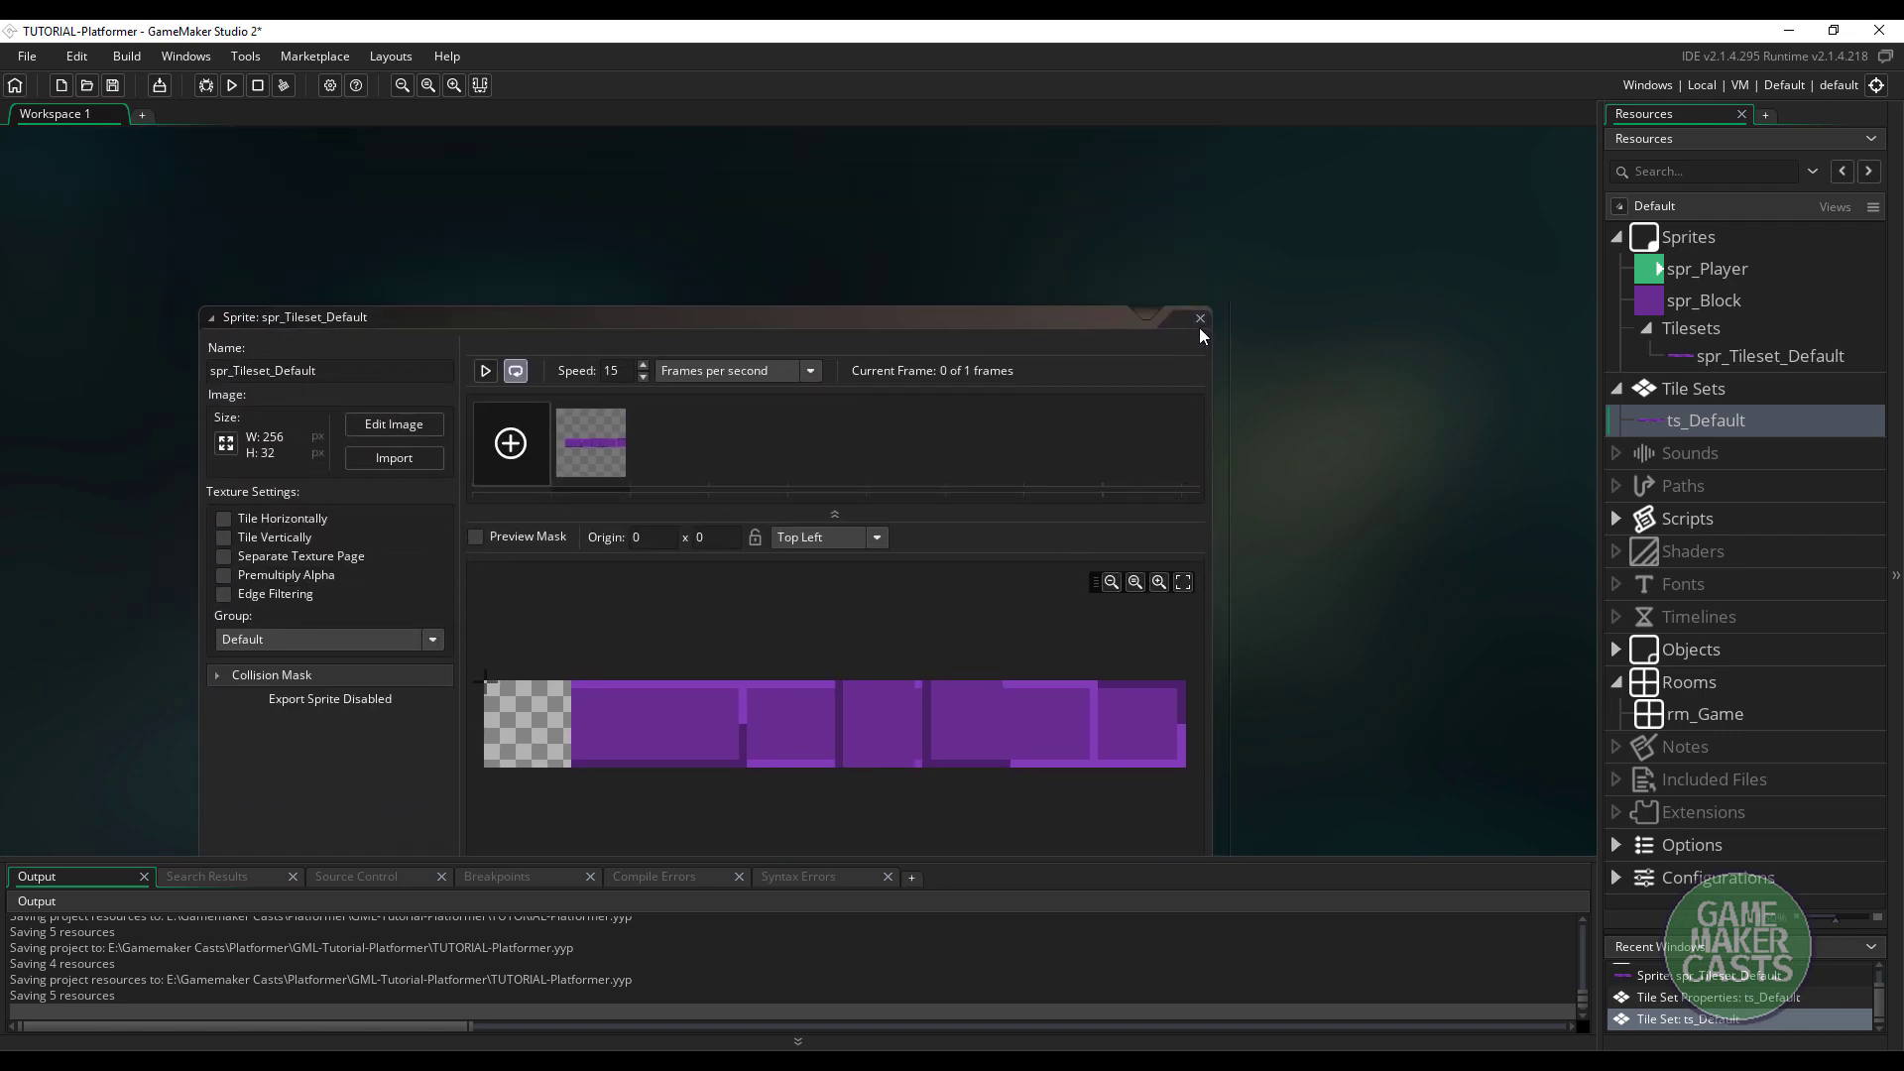
pyautogui.click(1200, 327)
# Close the sprite editor, open rm_Game and pan to the purple walls
pyautogui.click(1201, 319)
pyautogui.doubleClick(1658, 712)
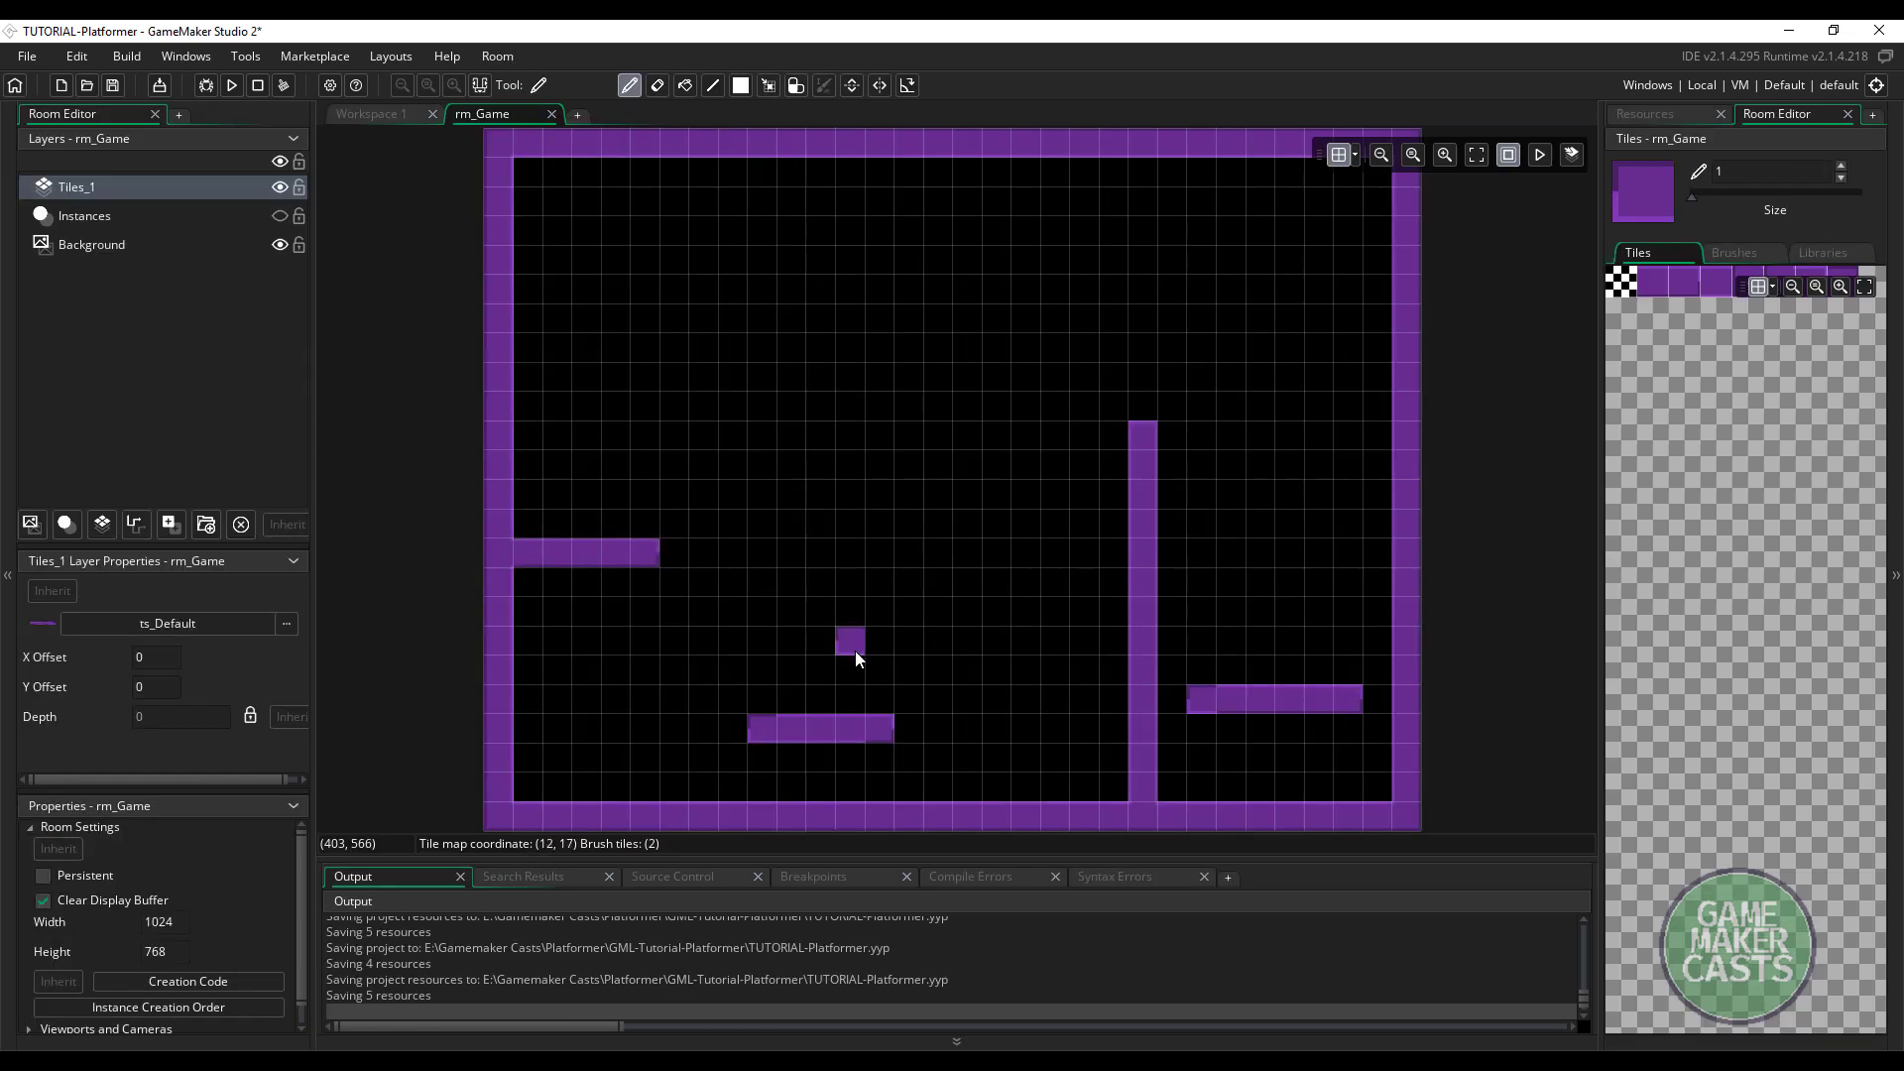
pyautogui.moveTo(861, 652); pyautogui.dragTo(883, 544, button='middle')
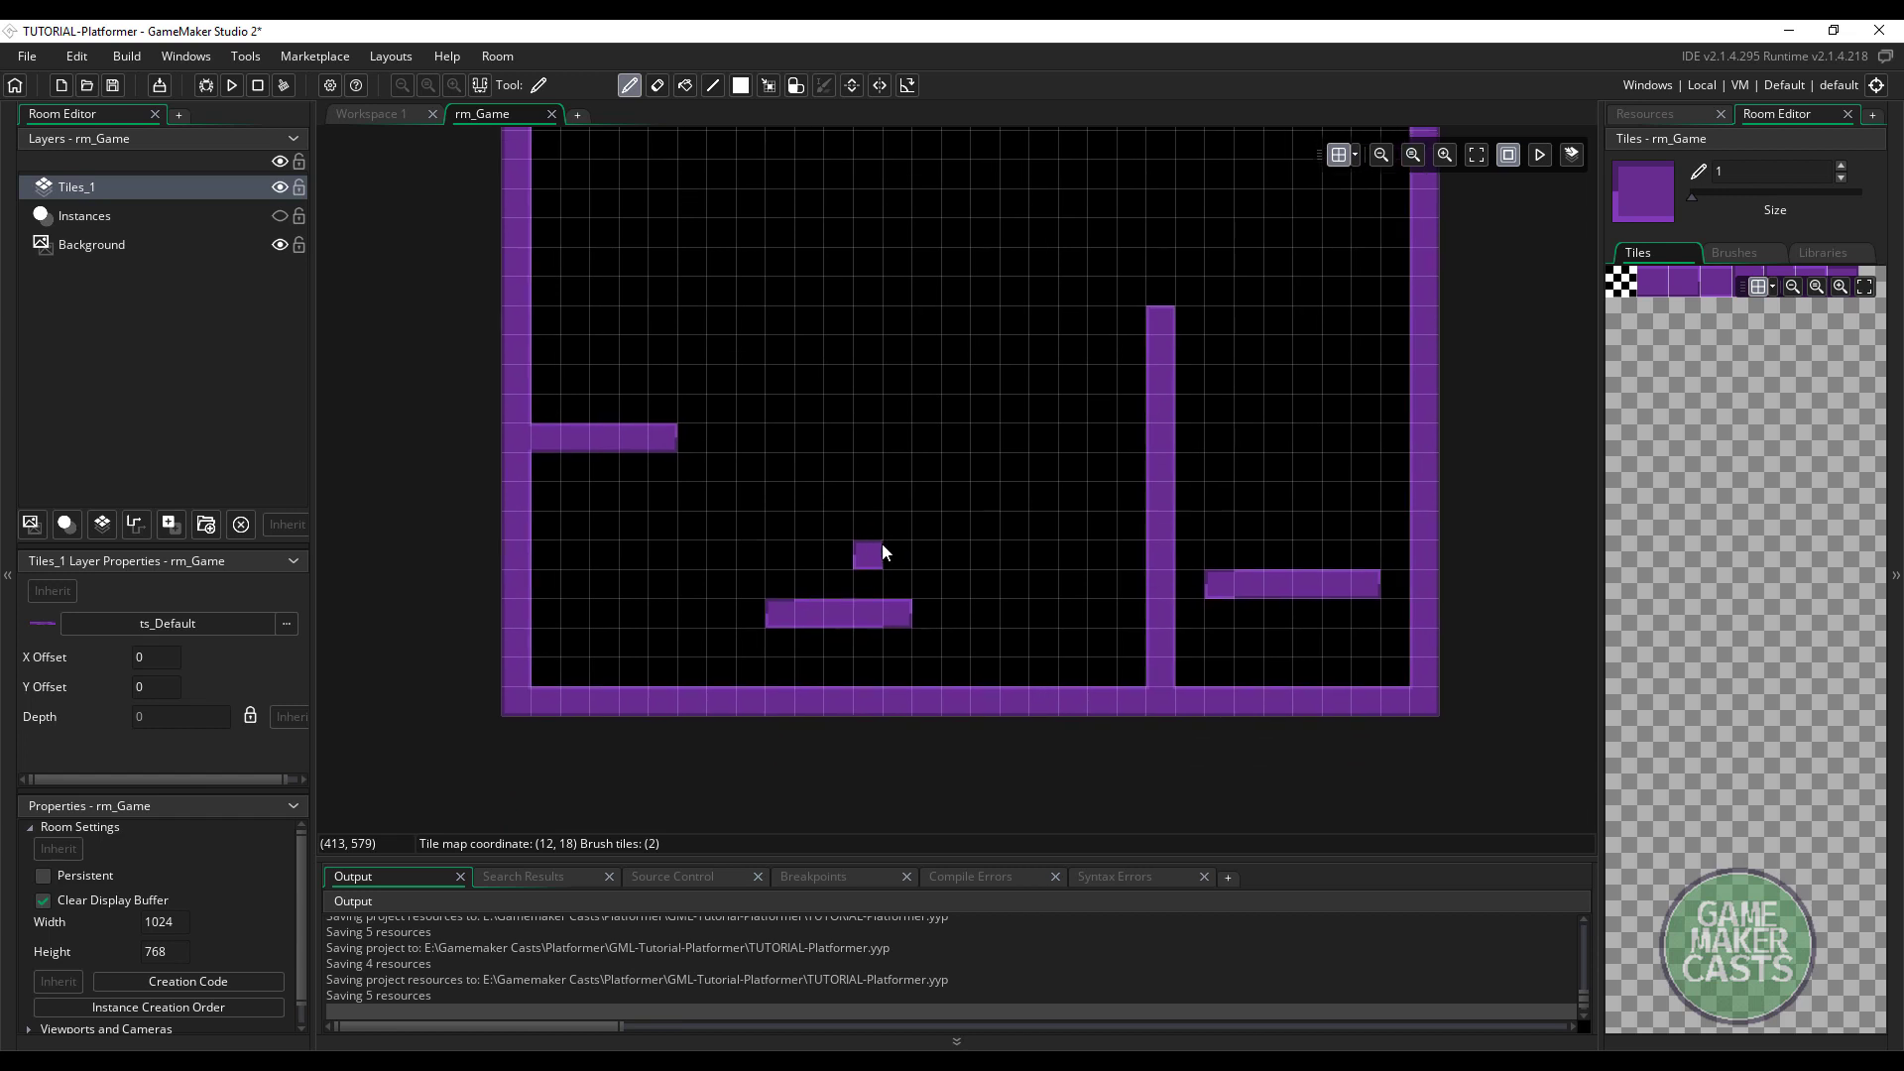
pyautogui.moveTo(697, 305)
pyautogui.mouseDown(button='middle')
pyautogui.moveTo(698, 503)
pyautogui.moveTo(698, 308)
pyautogui.mouseUp(button='middle')
pyautogui.keyDown('ctrl'); pyautogui.scroll(2, 788, 611); pyautogui.keyUp('ctrl')
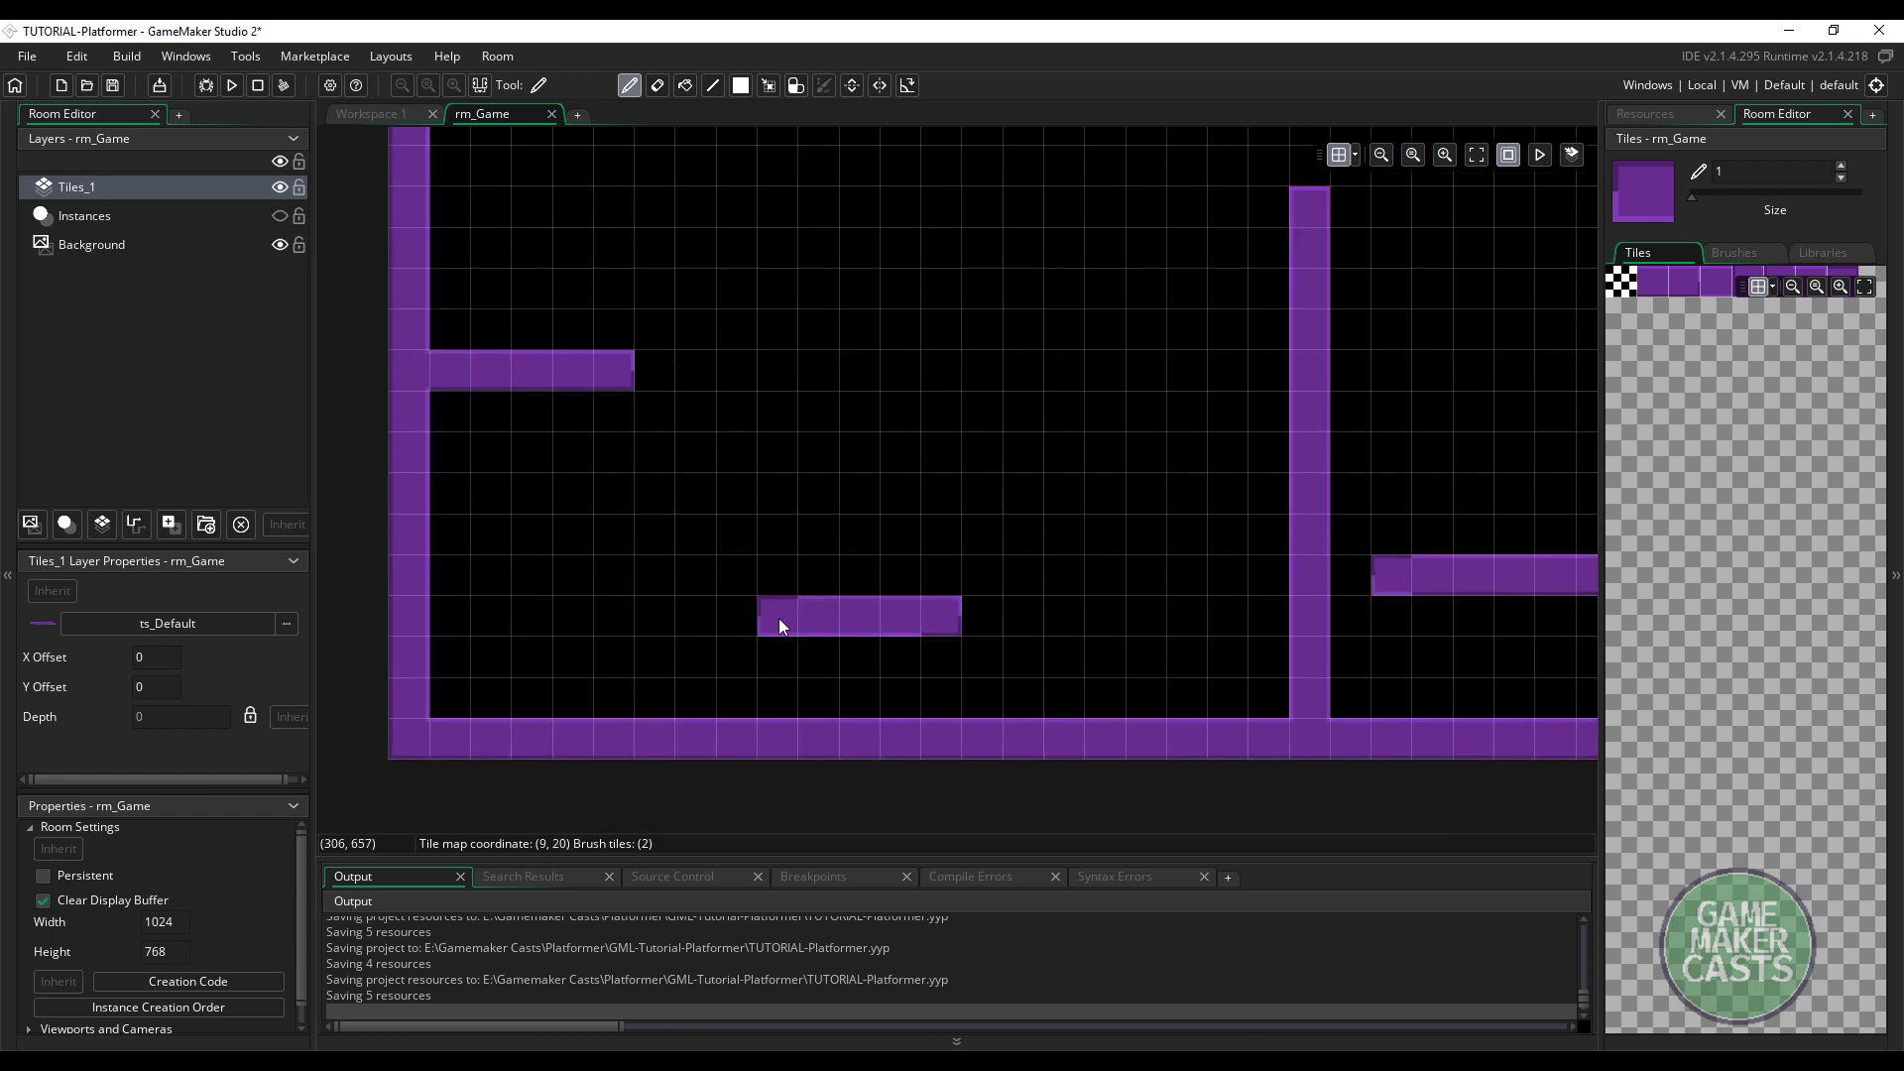
pyautogui.moveTo(1868, 307); pyautogui.dragTo(1770, 456, button='middle')
# Pick the leftmost purple tile from the updated palette and paint a single tile into the room
pyautogui.click(1748, 430)
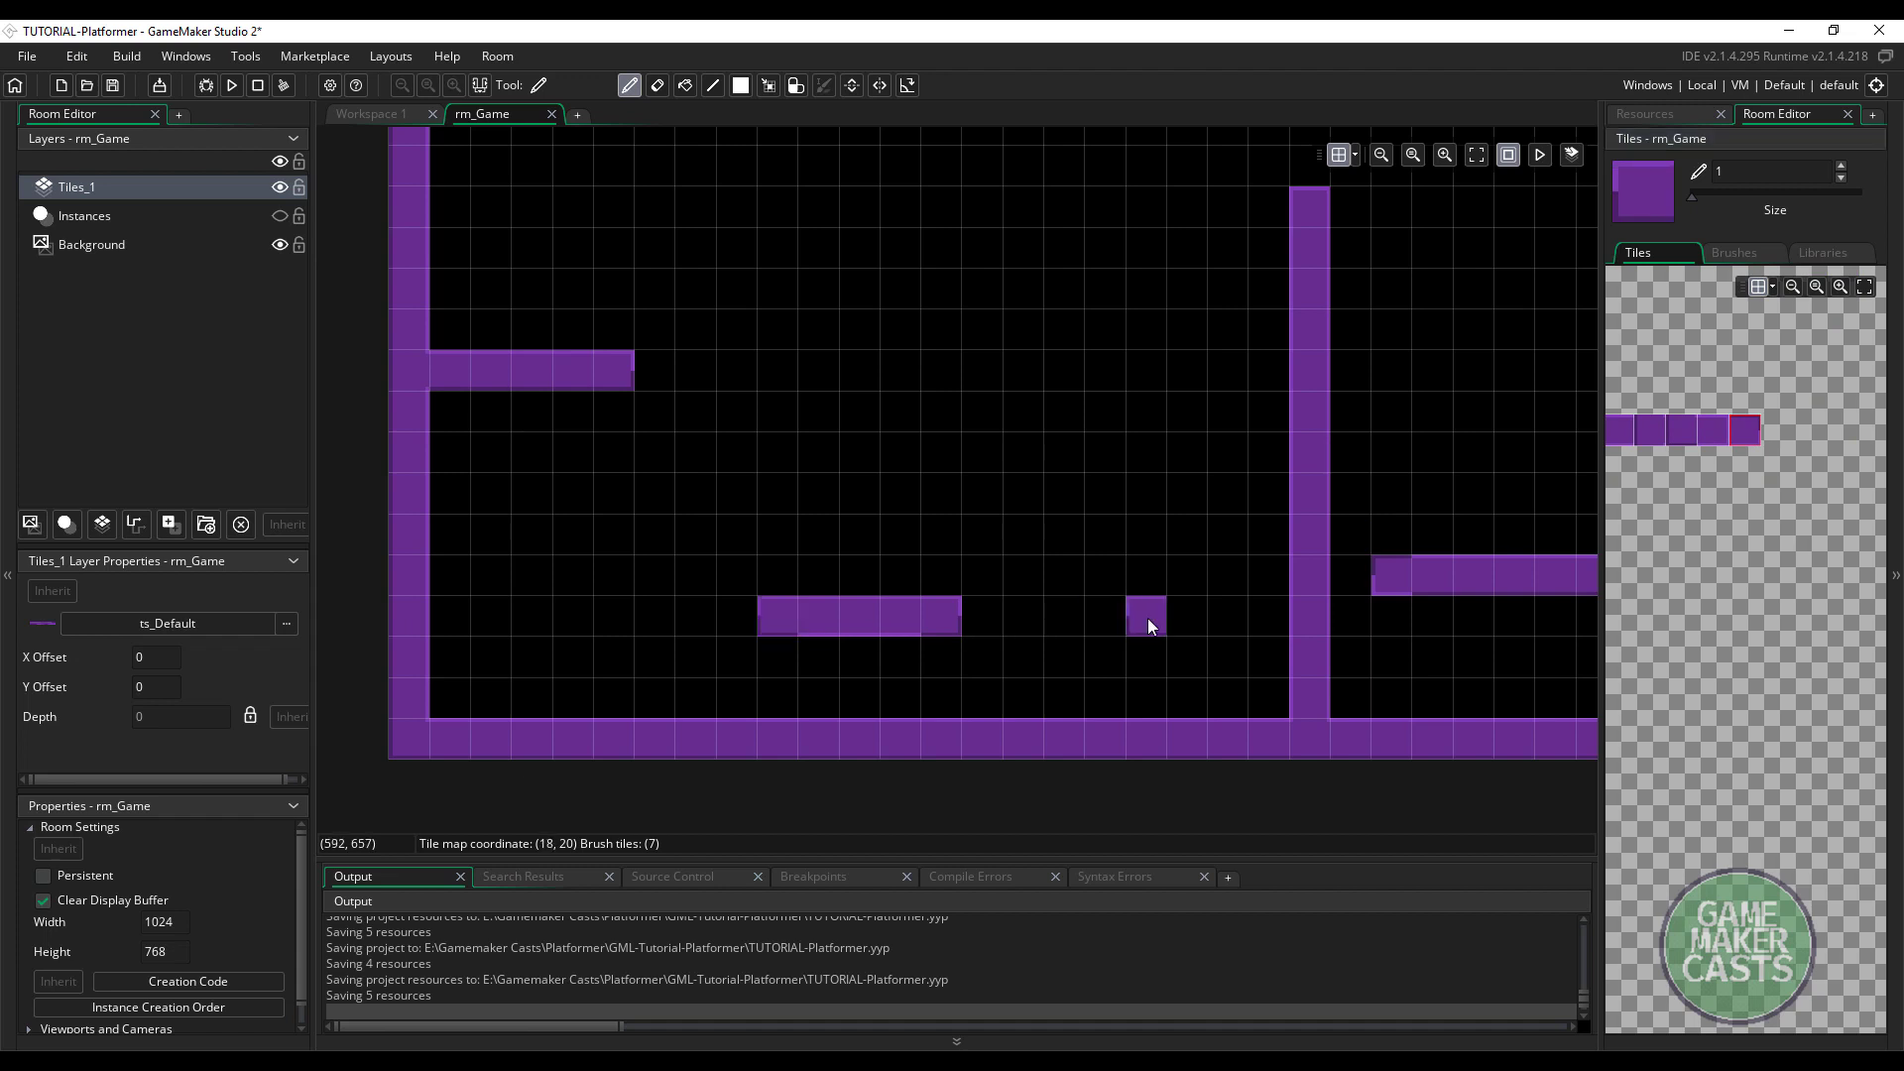
pyautogui.moveTo(1369, 605); pyautogui.dragTo(1075, 617, button='middle')
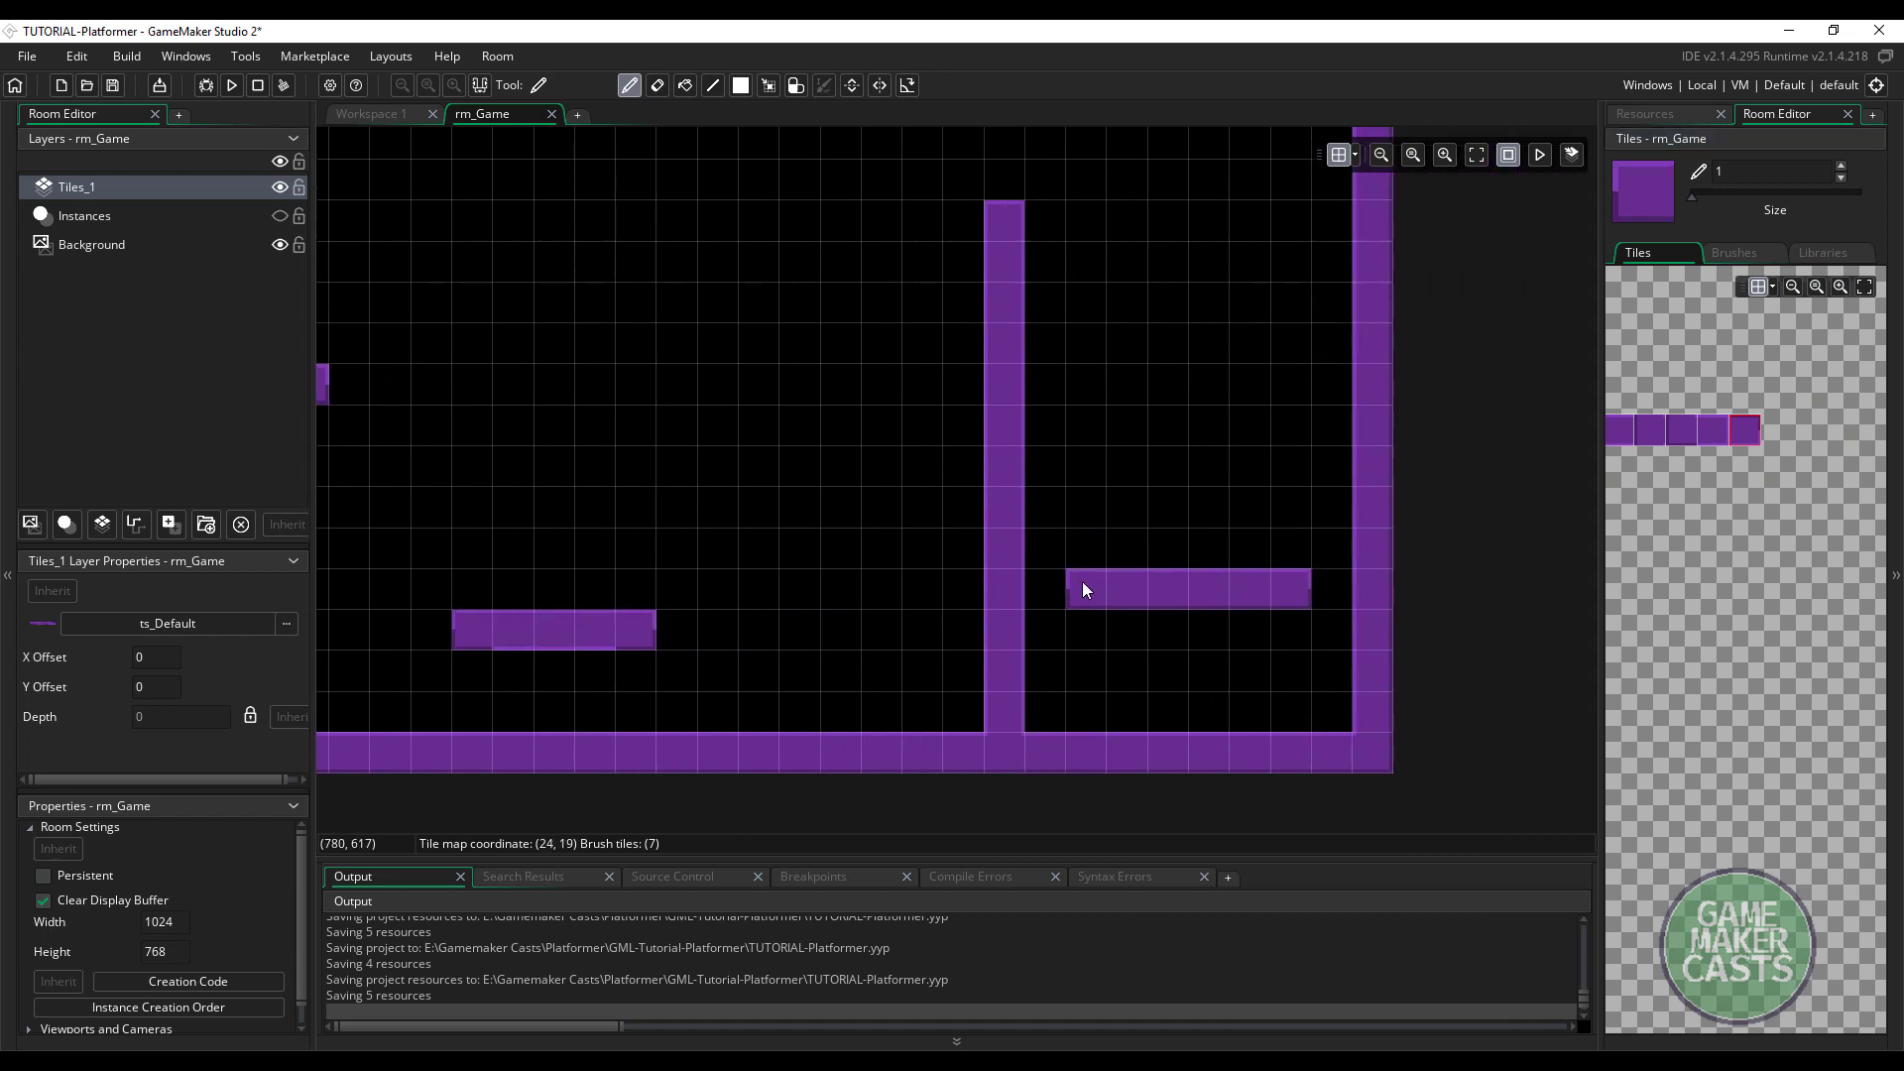
pyautogui.moveTo(1626, 440); pyautogui.dragTo(1690, 442, button='middle')
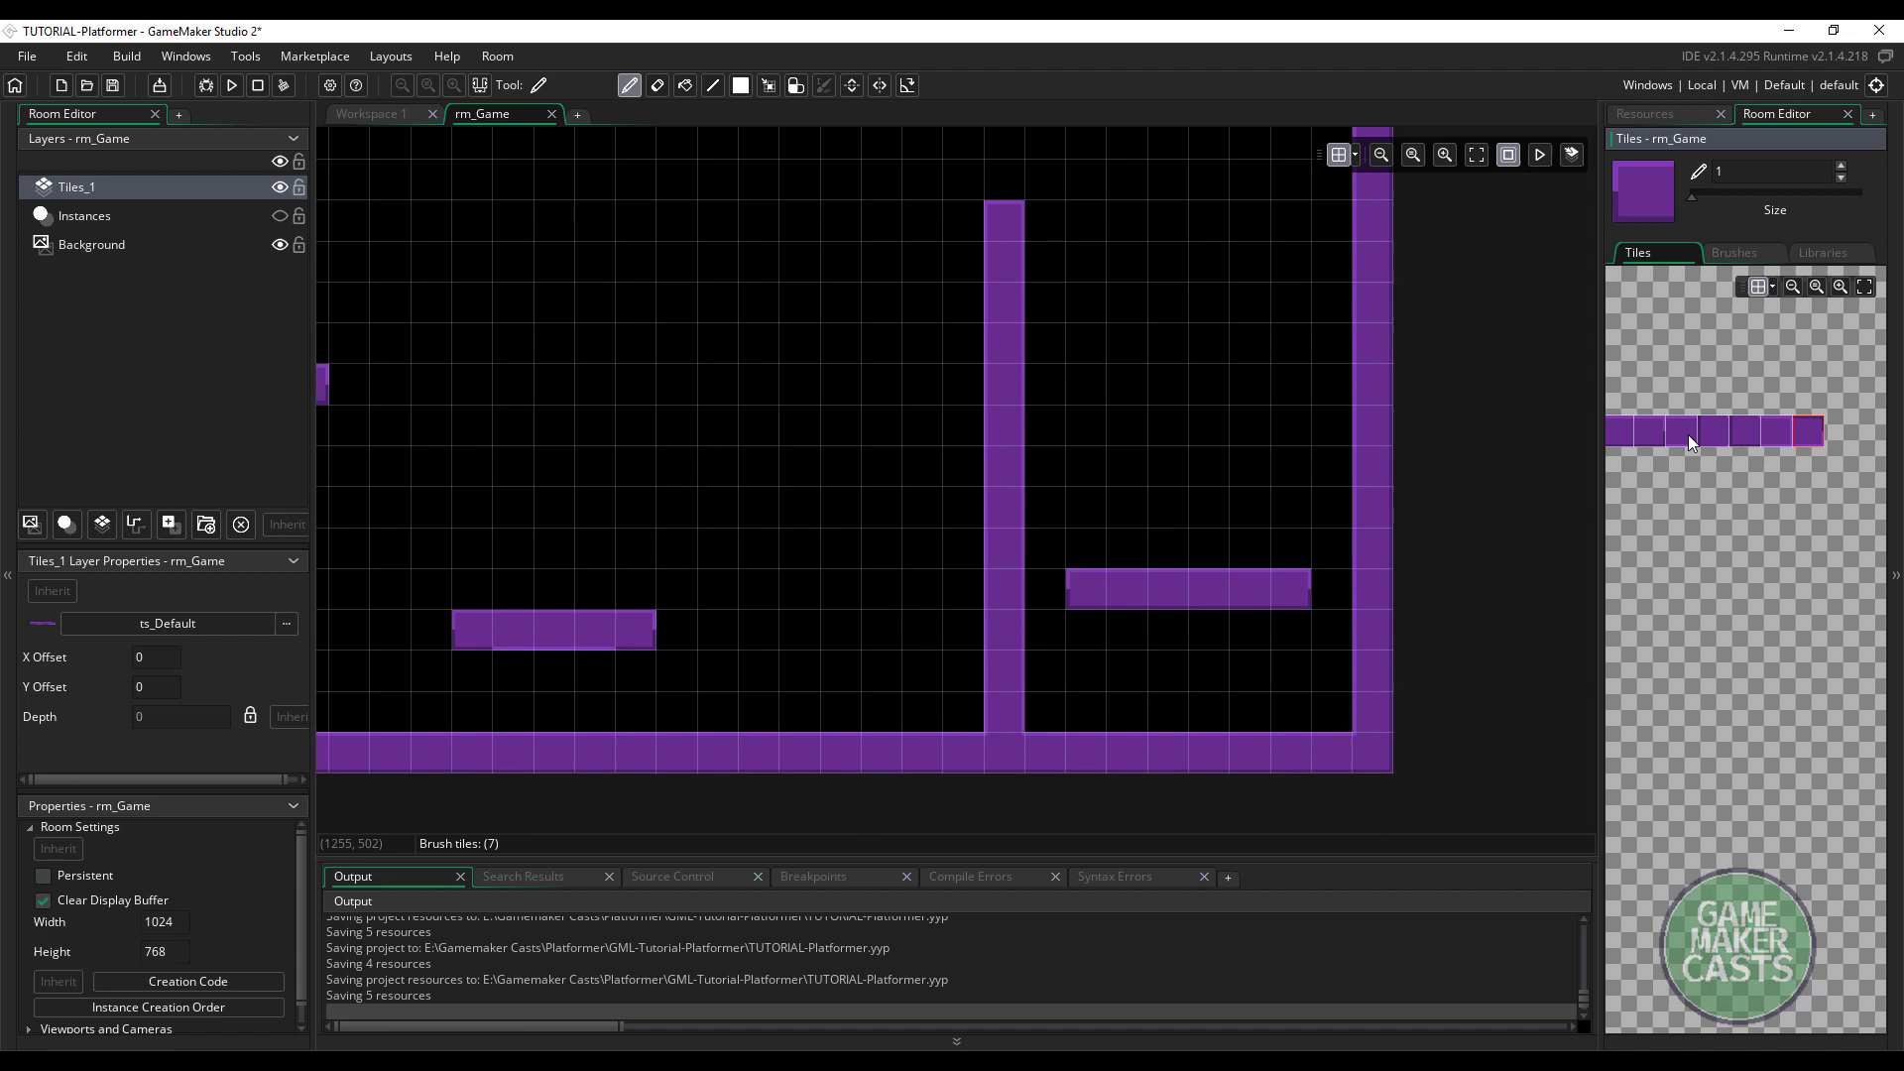
pyautogui.keyDown('shift'); pyautogui.hscroll(-1, 1652, 435); pyautogui.keyUp('shift')
pyautogui.click(1658, 437)
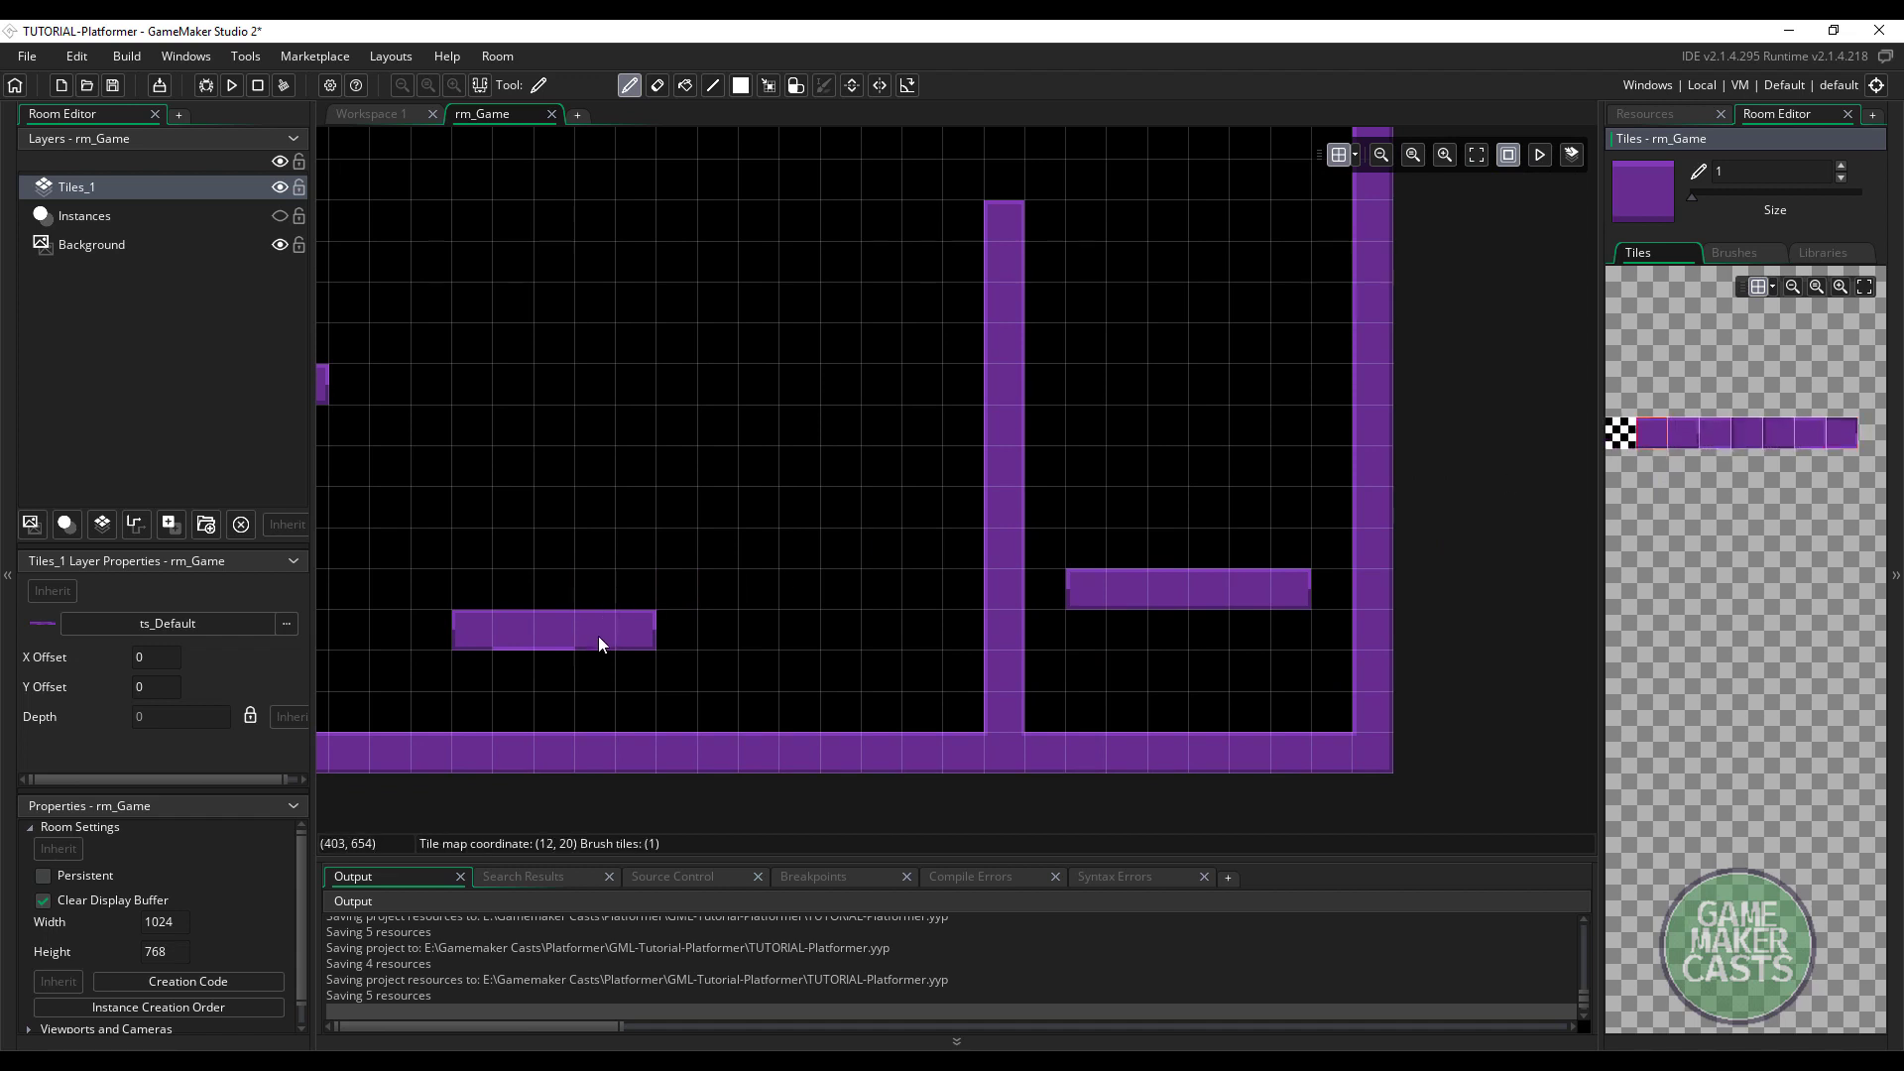
pyautogui.scroll(-4, 629, 647)
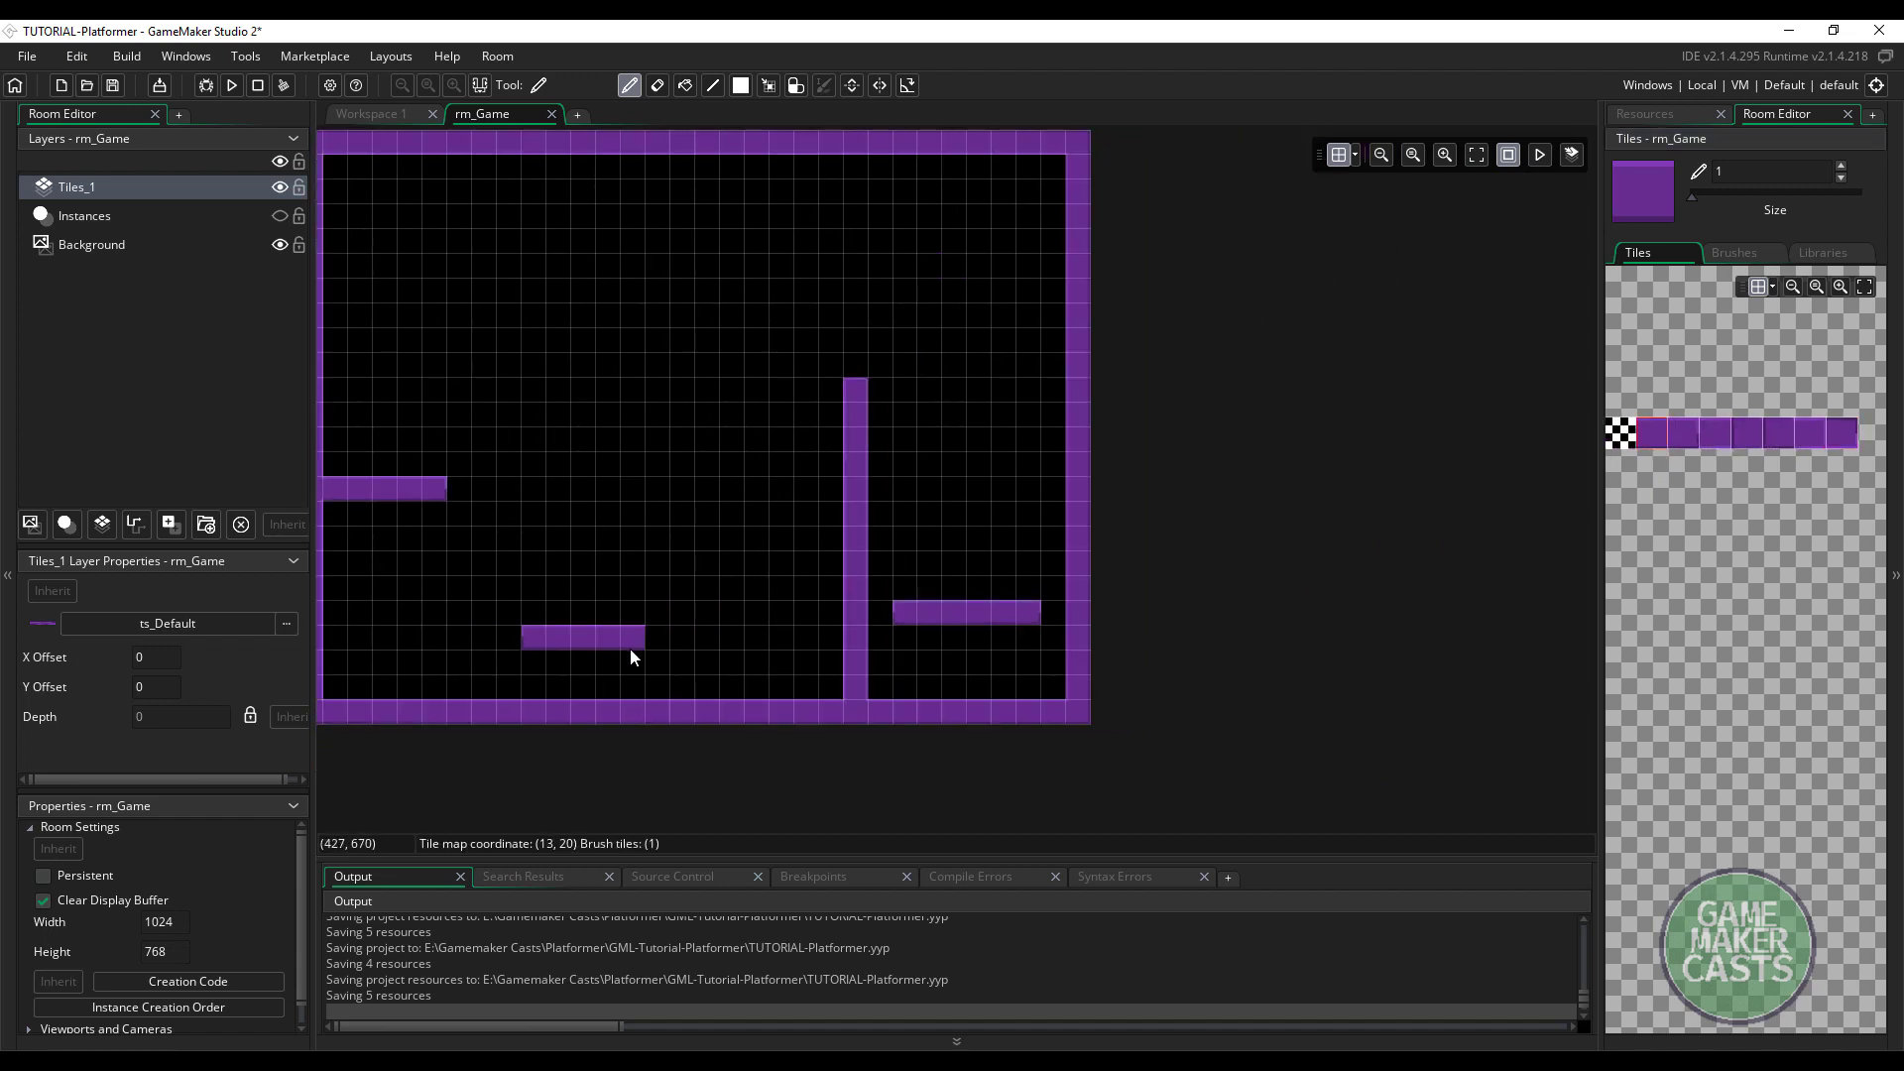
pyautogui.click(634, 575)
pyautogui.scroll(-2, 659, 565)
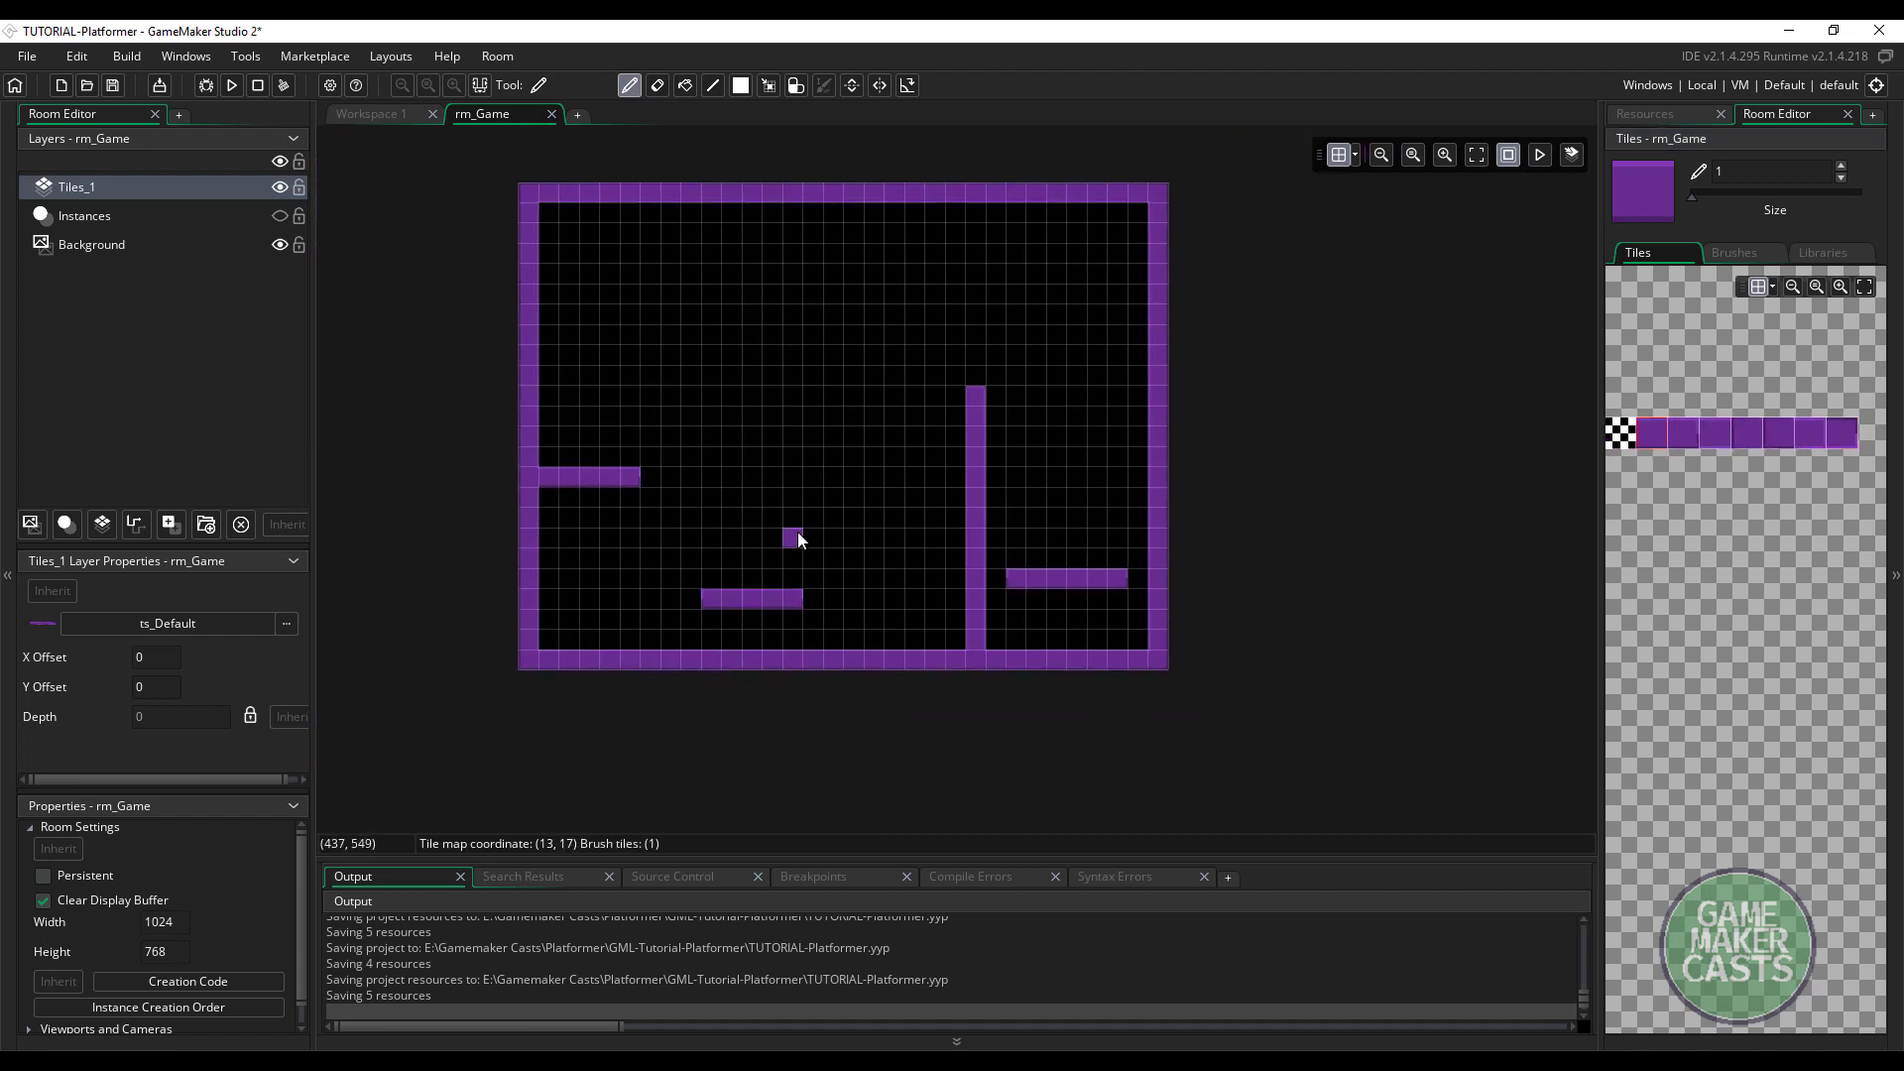
# Select all obj_Block instances from first to last in the Instances list and delete them
pyautogui.click(279, 216)
pyautogui.click(240, 218)
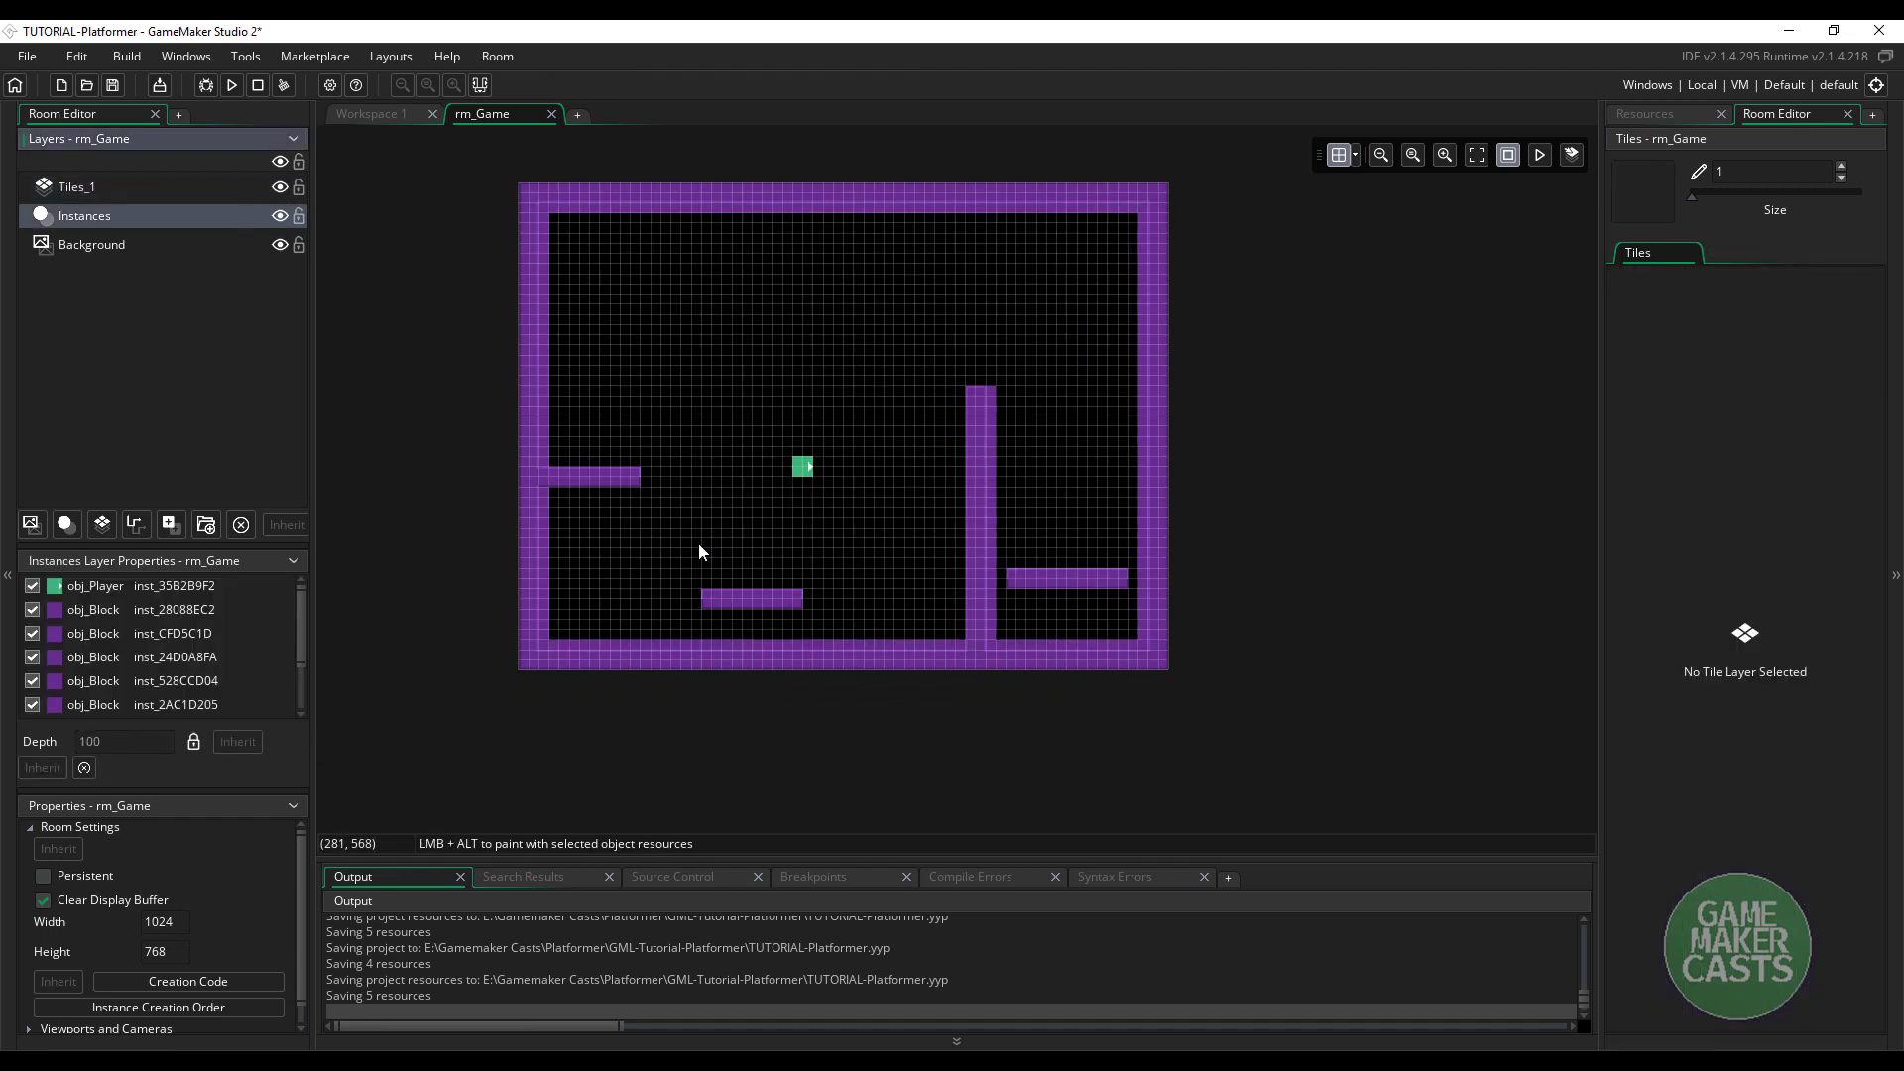
pyautogui.click(285, 218)
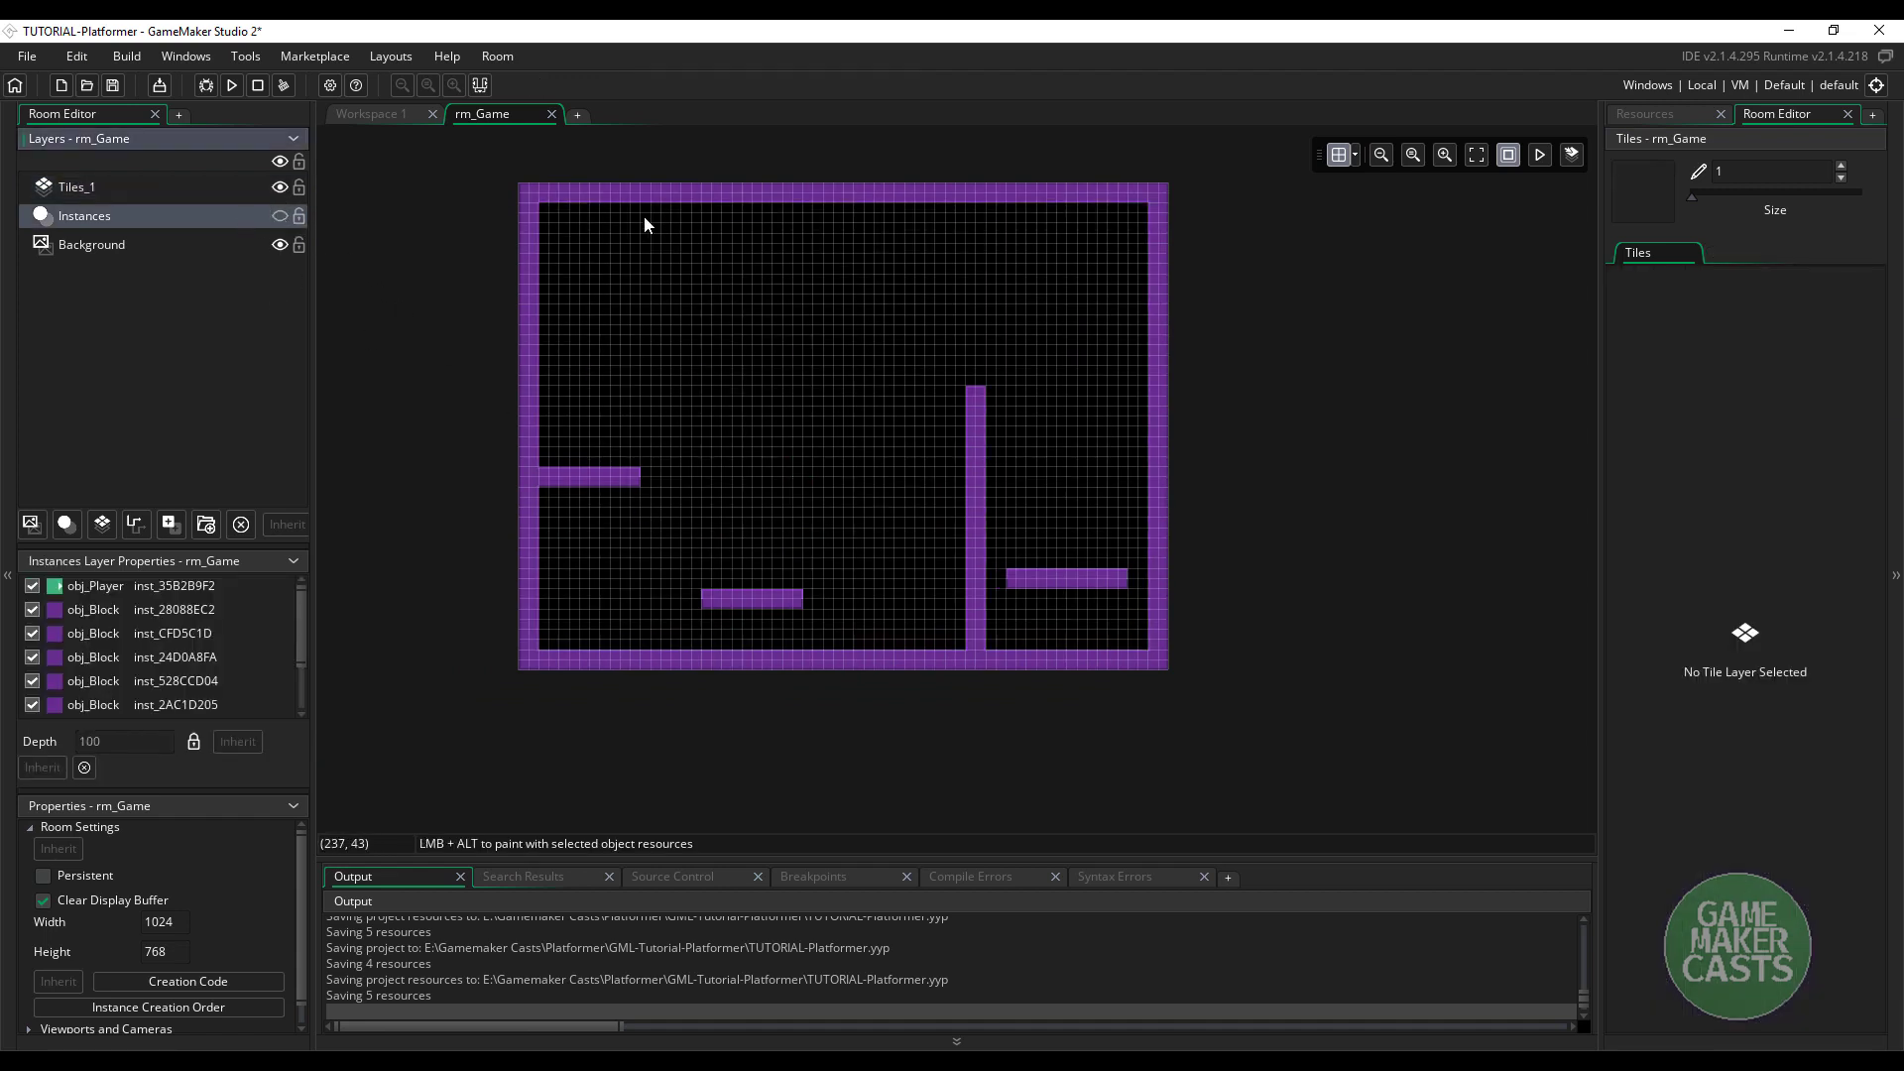
pyautogui.click(278, 217)
pyautogui.click(137, 609)
pyautogui.scroll(-1, 129, 685)
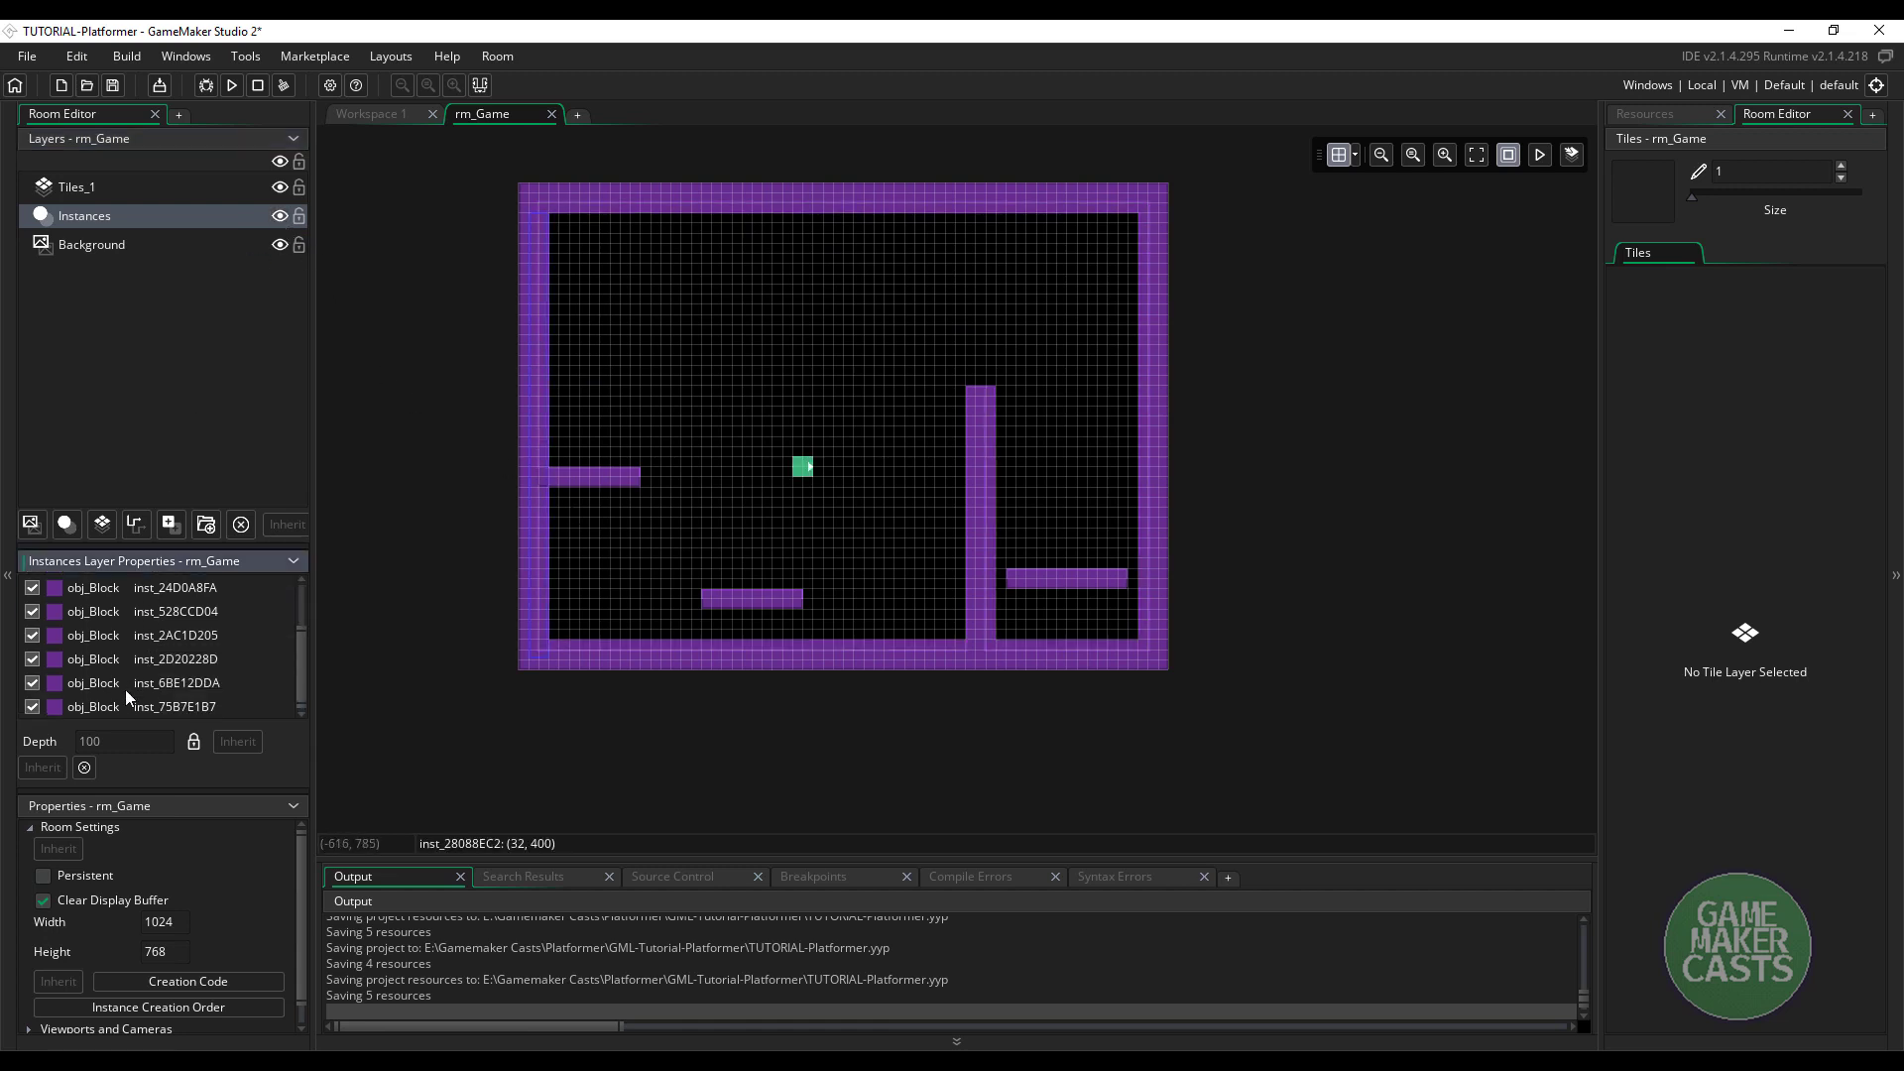
pyautogui.keyDown('shift'); pyautogui.click(119, 700); pyautogui.keyUp('shift')
pyautogui.press('Delete')
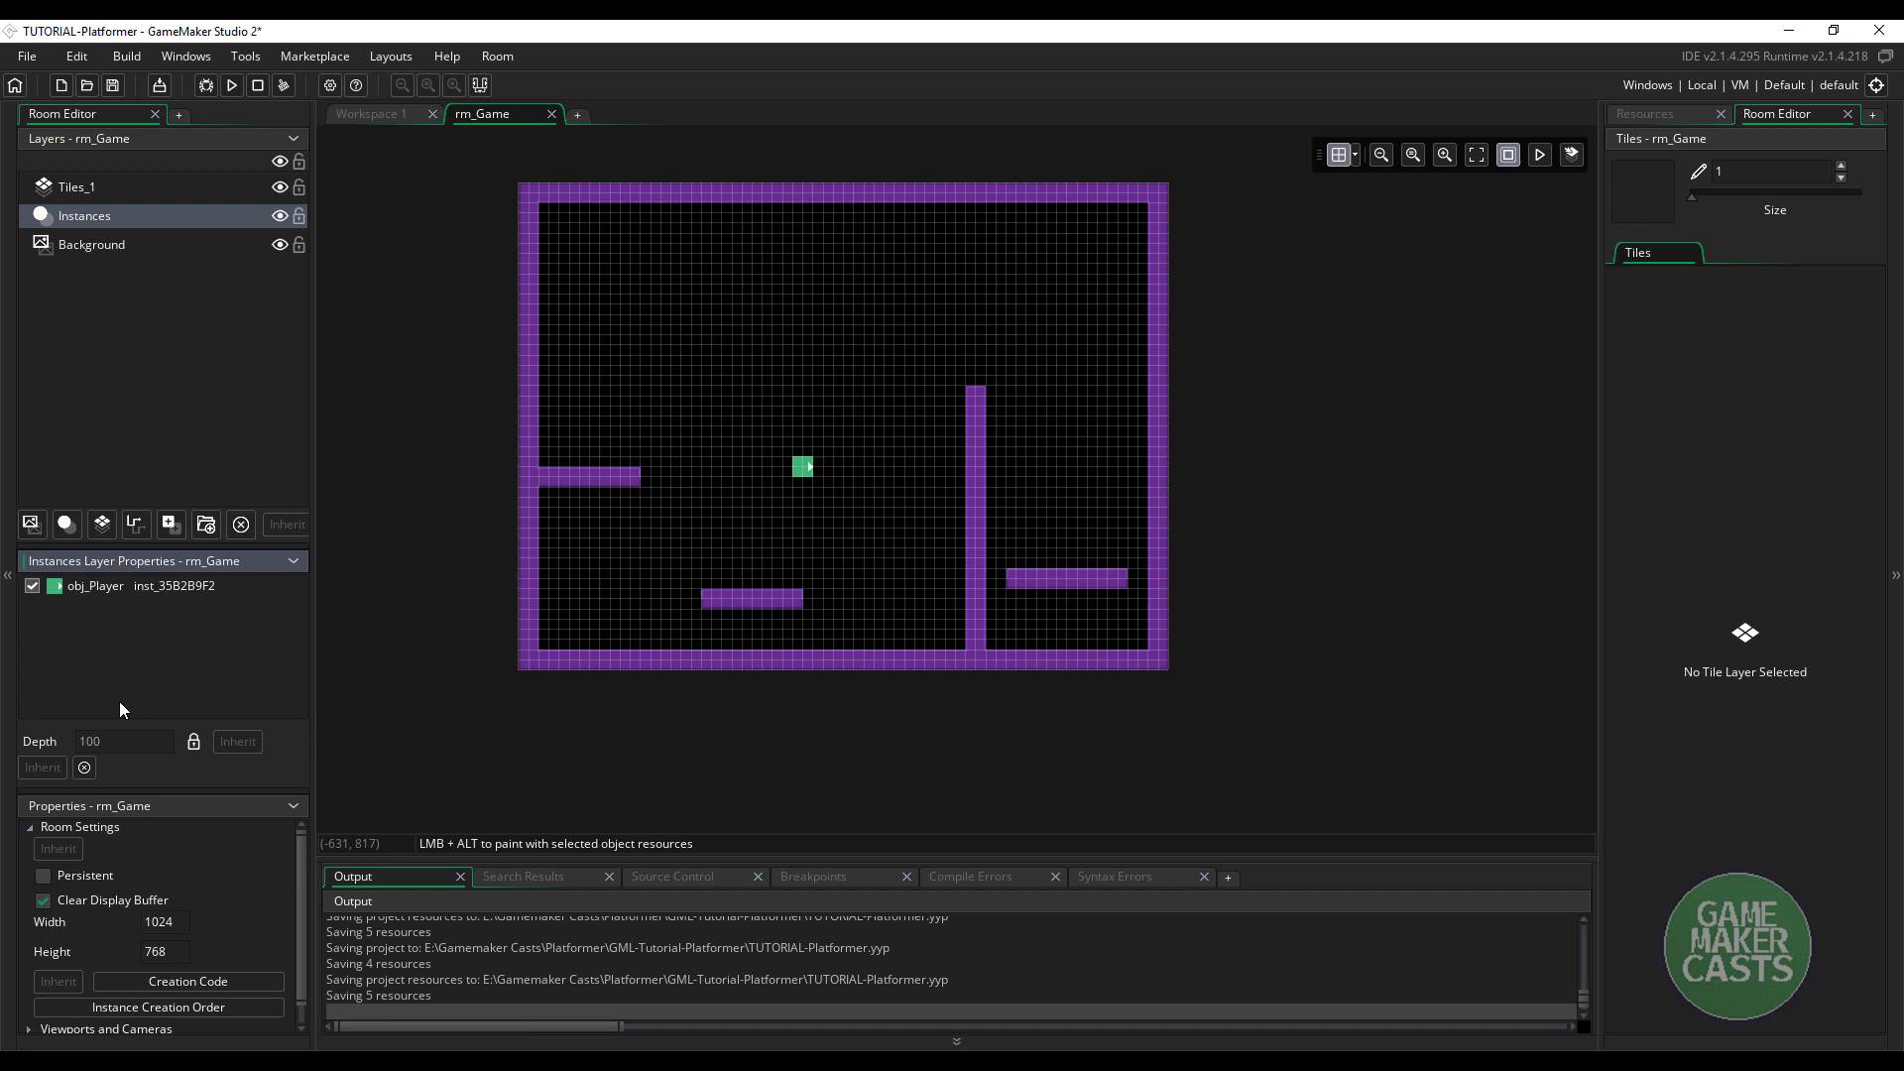
pyautogui.click(121, 189)
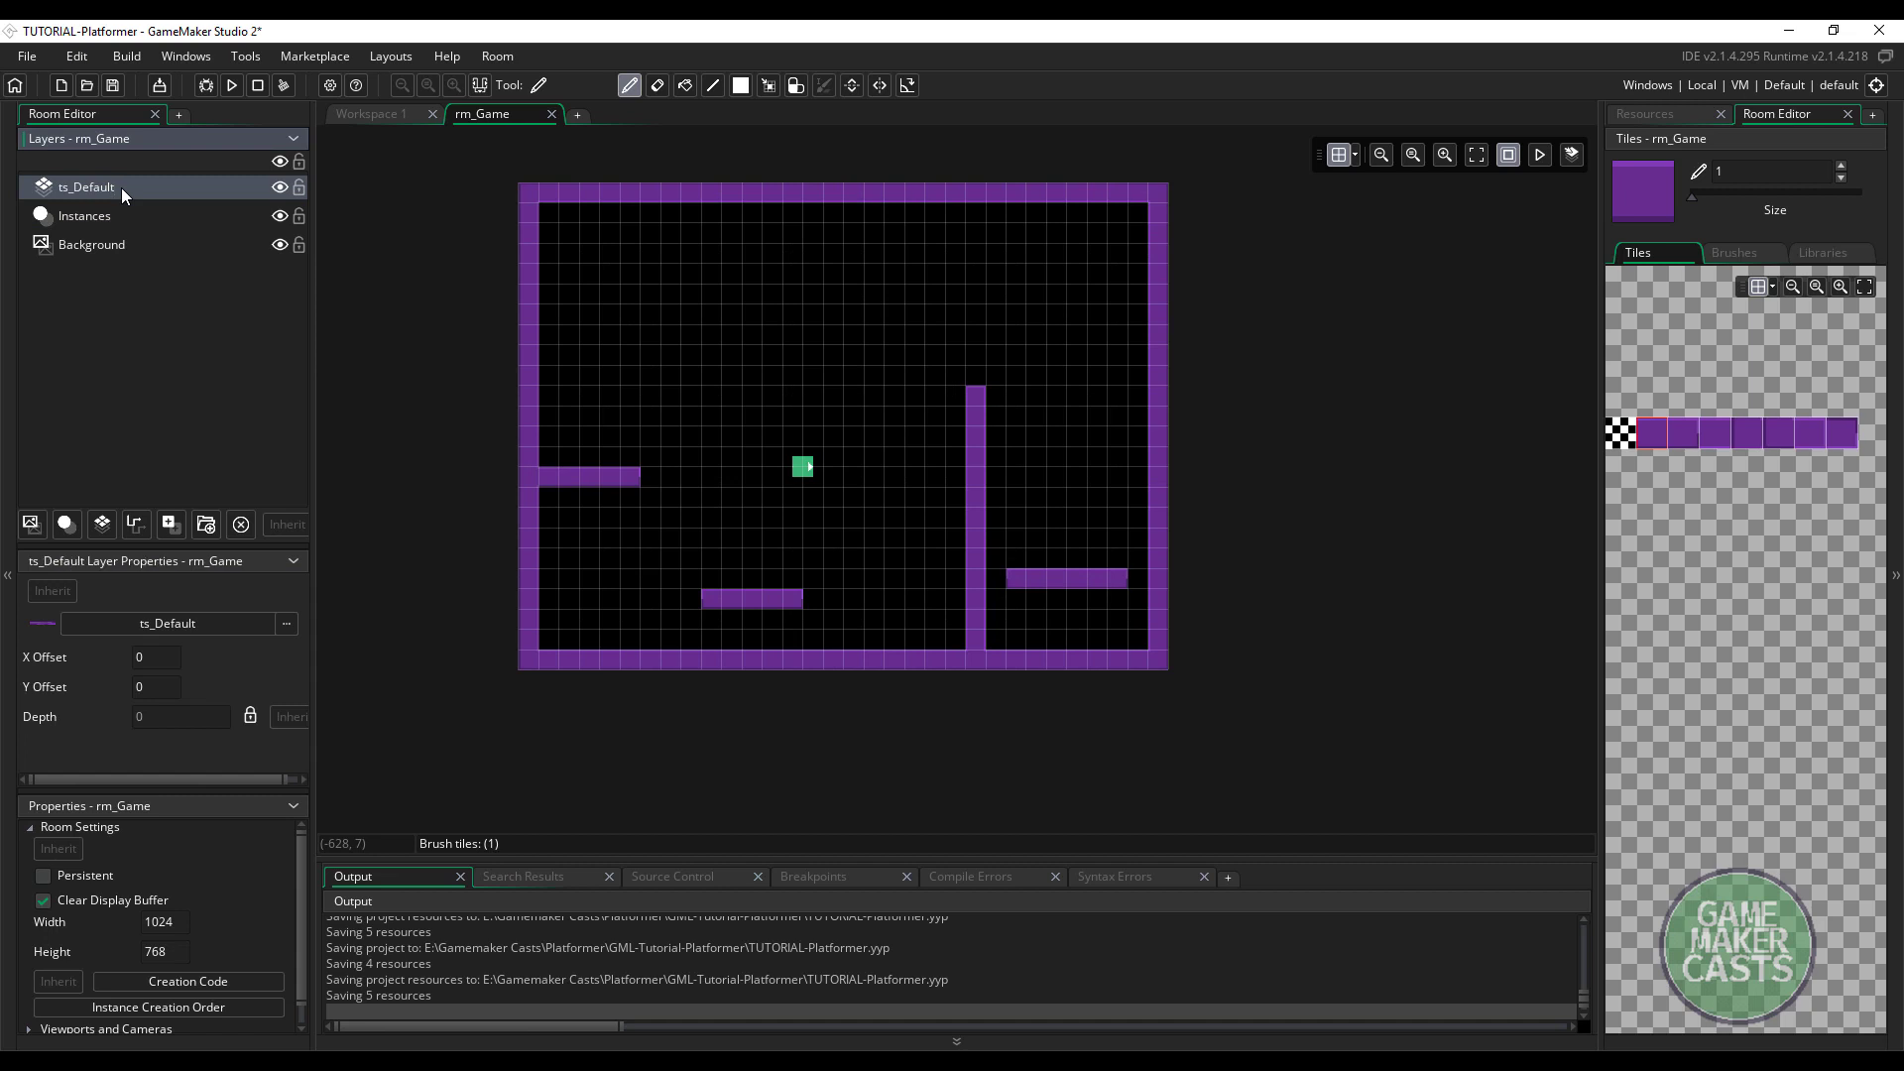
# Open the obj_Block object from the Objects group in Resources
pyautogui.click(384, 116)
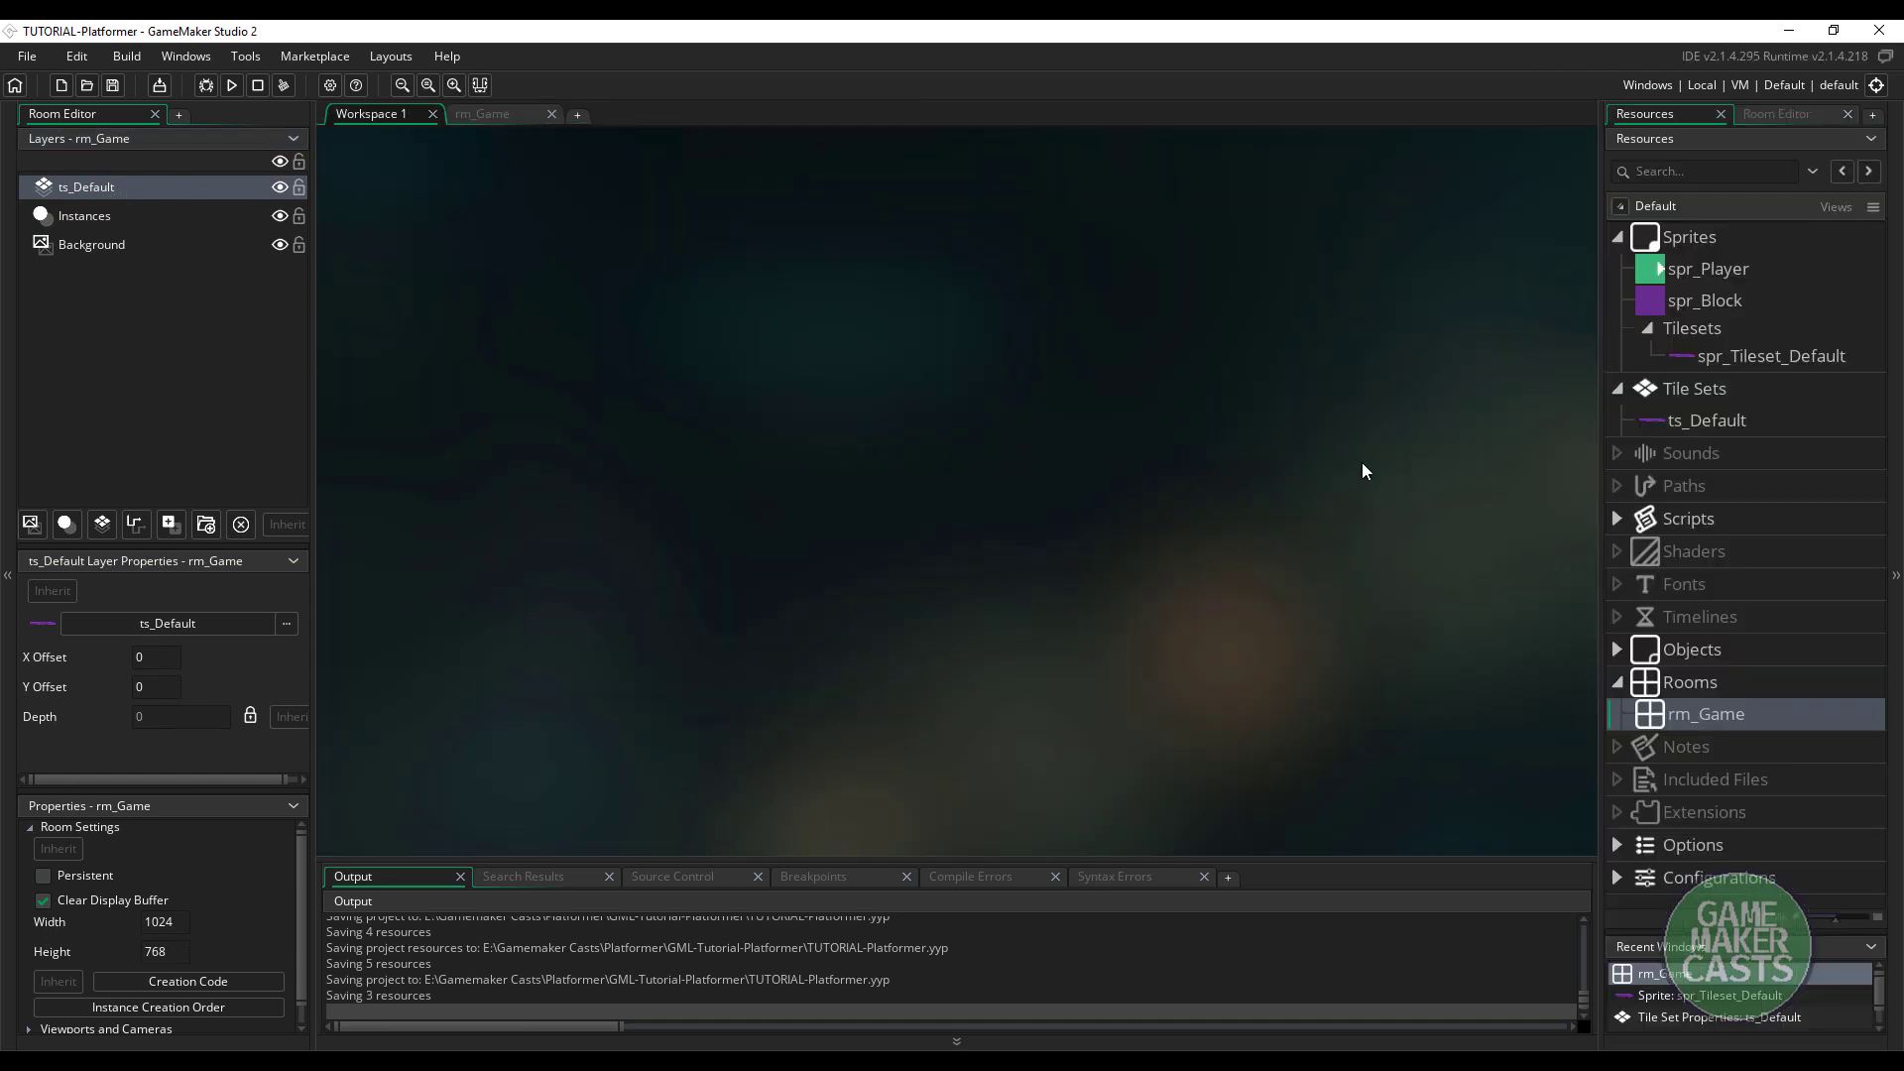
pyautogui.click(1614, 682)
pyautogui.click(1615, 650)
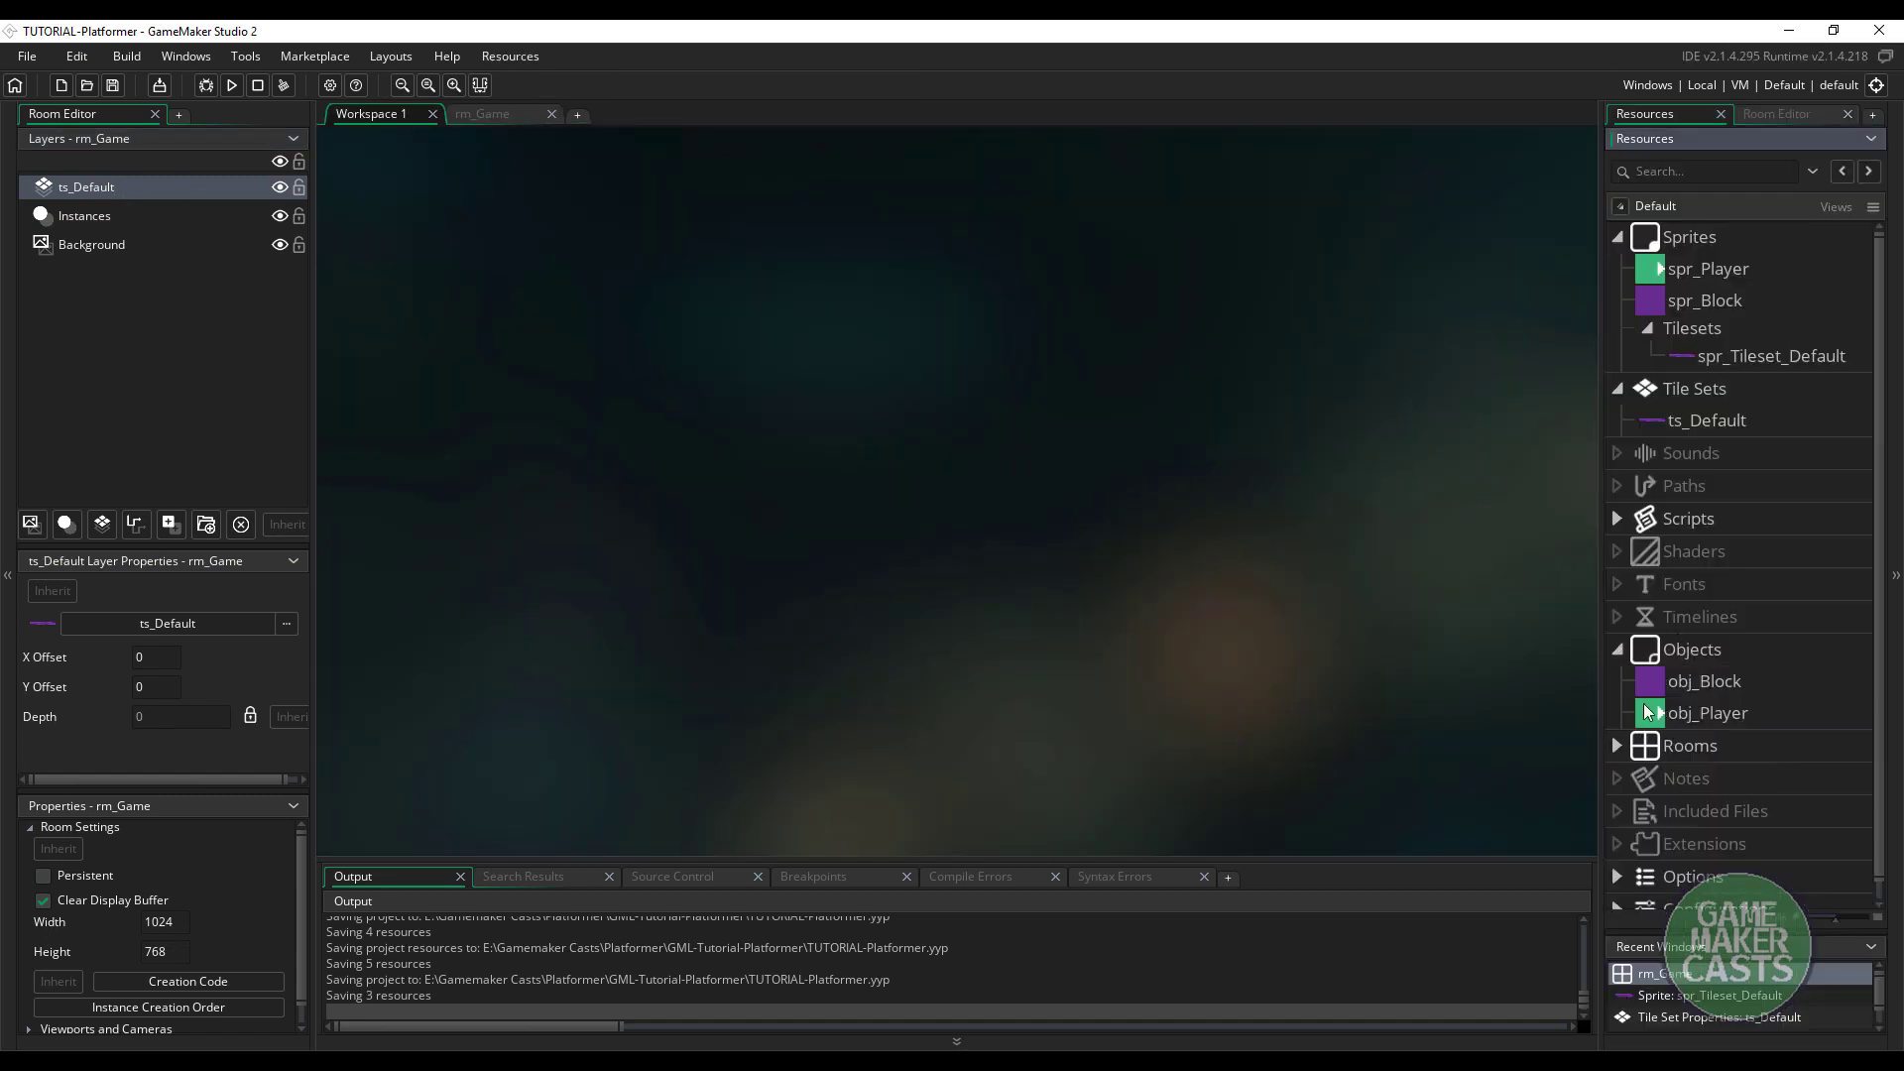
pyautogui.doubleClick(1657, 686)
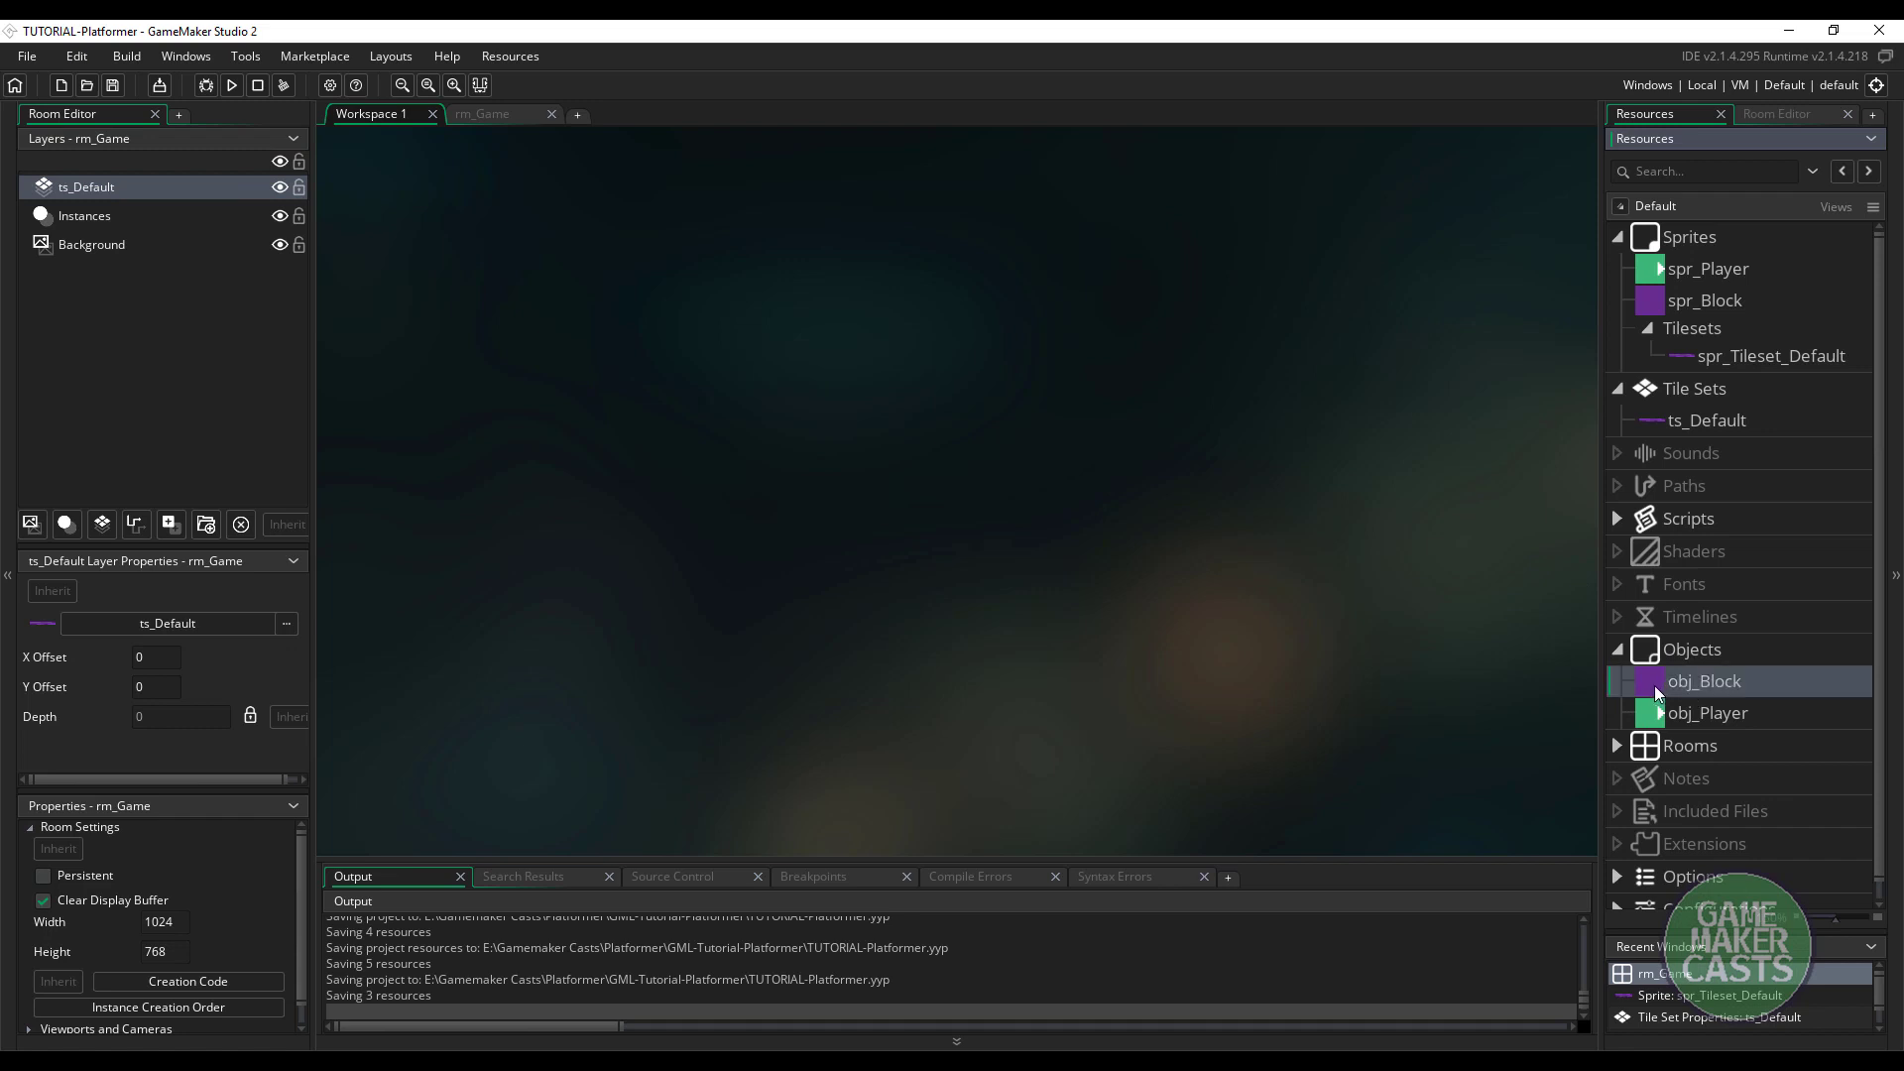
# Rename the object to obj_Solid, then open its spr_Block sprite
pyautogui.click(806, 323)
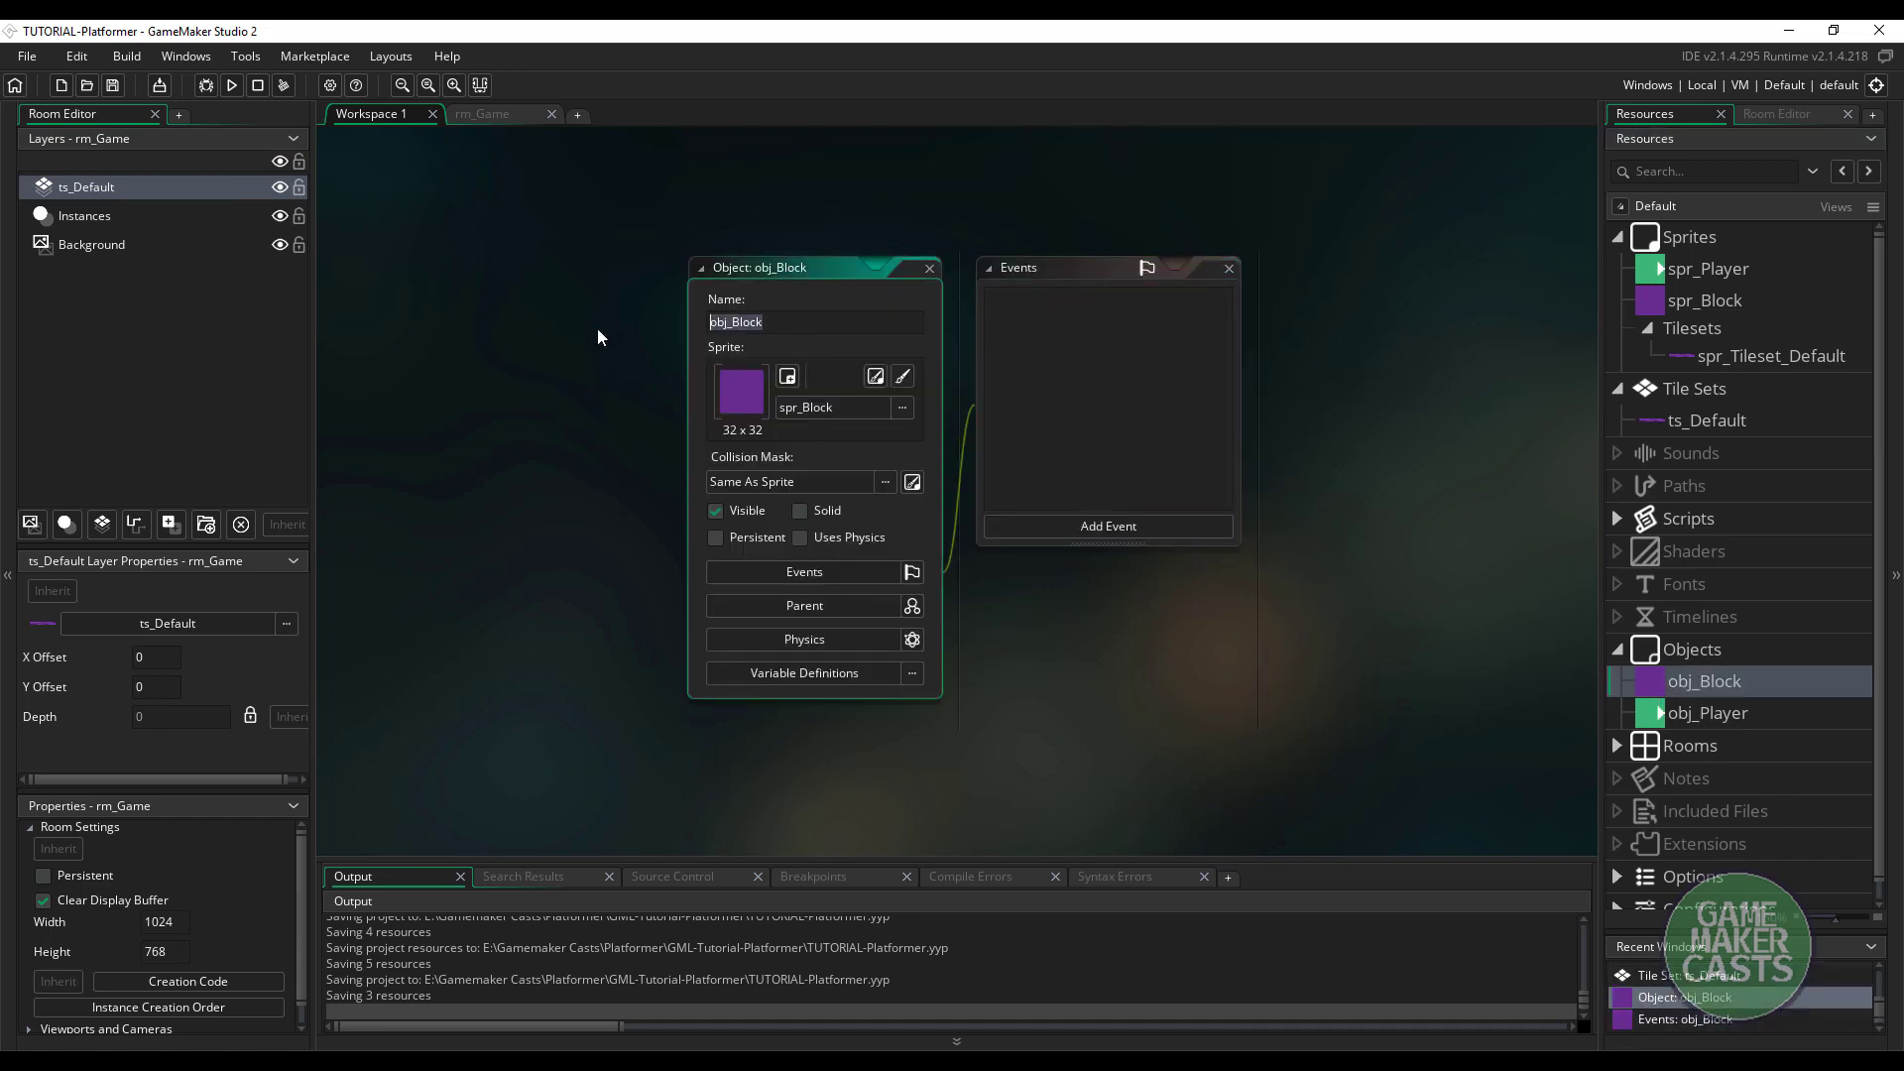
pyautogui.write('obj_Solid')
pyautogui.press('Return')
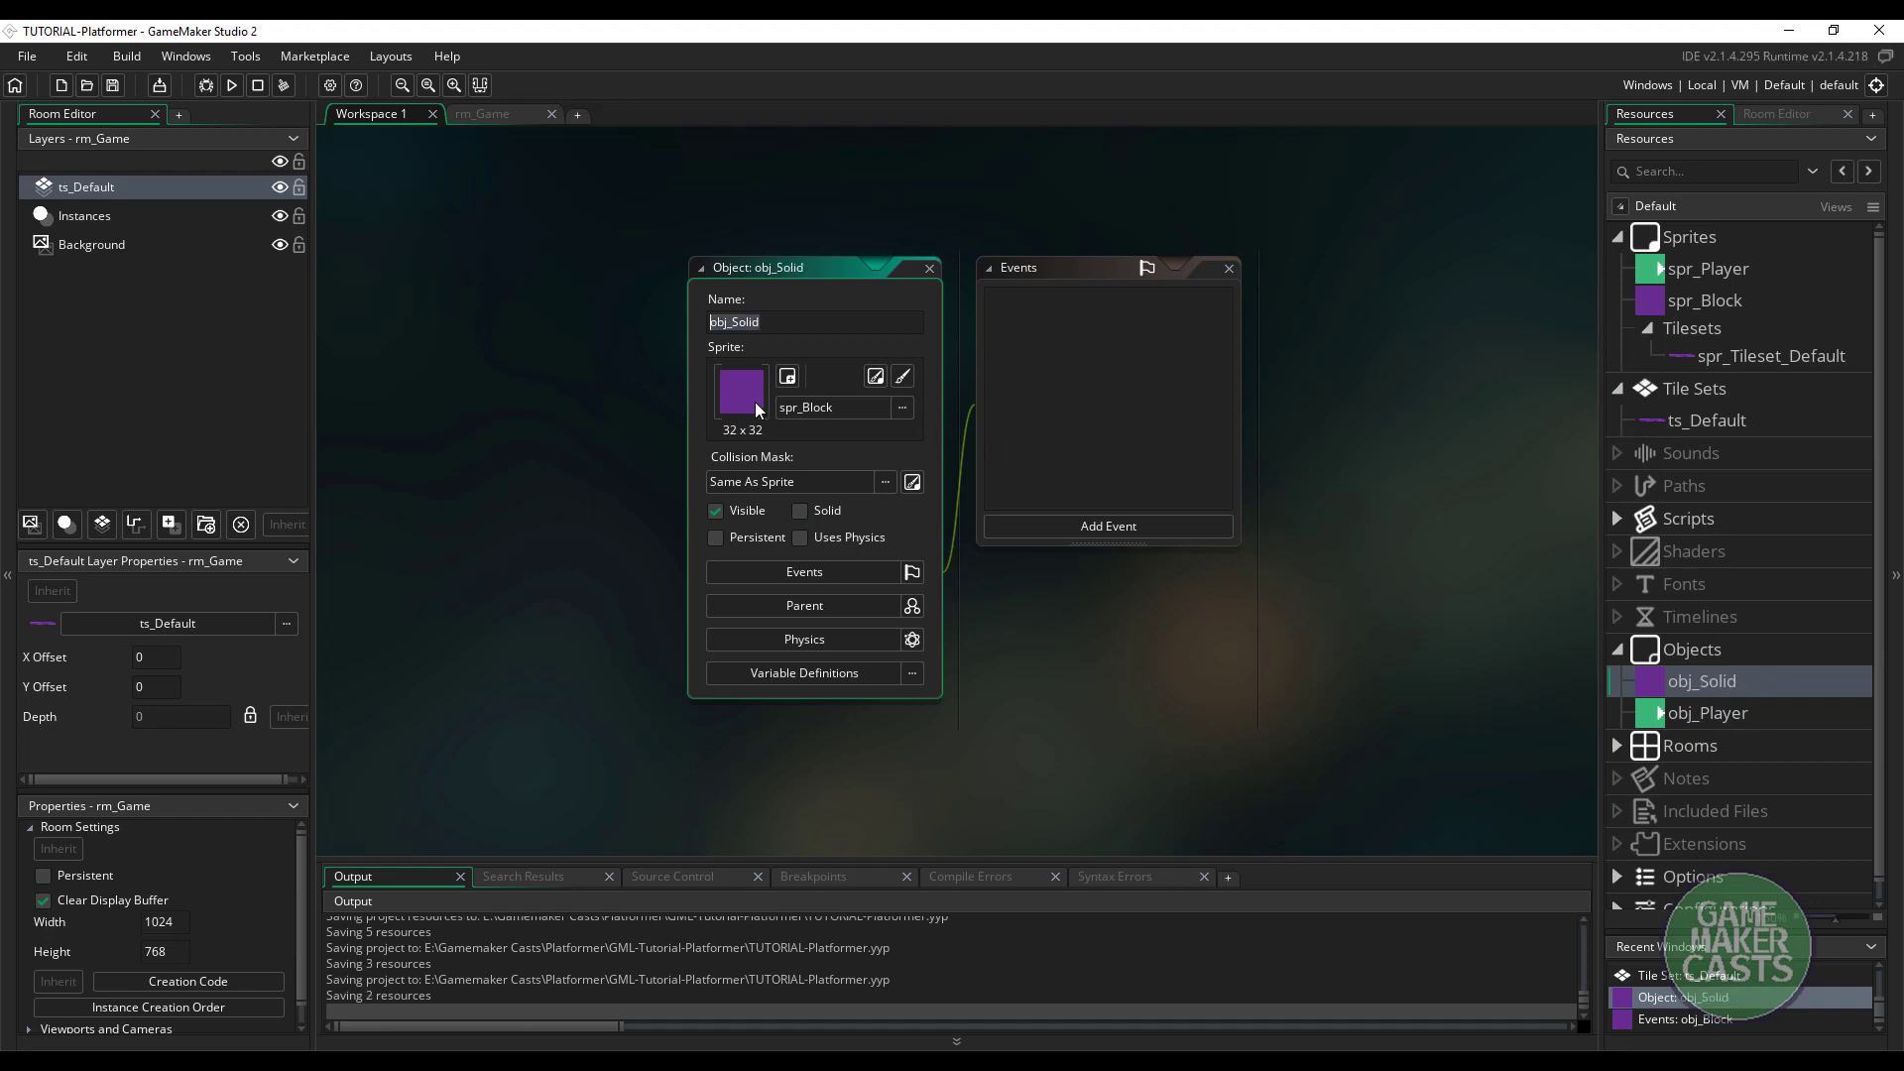
pyautogui.doubleClick(1660, 304)
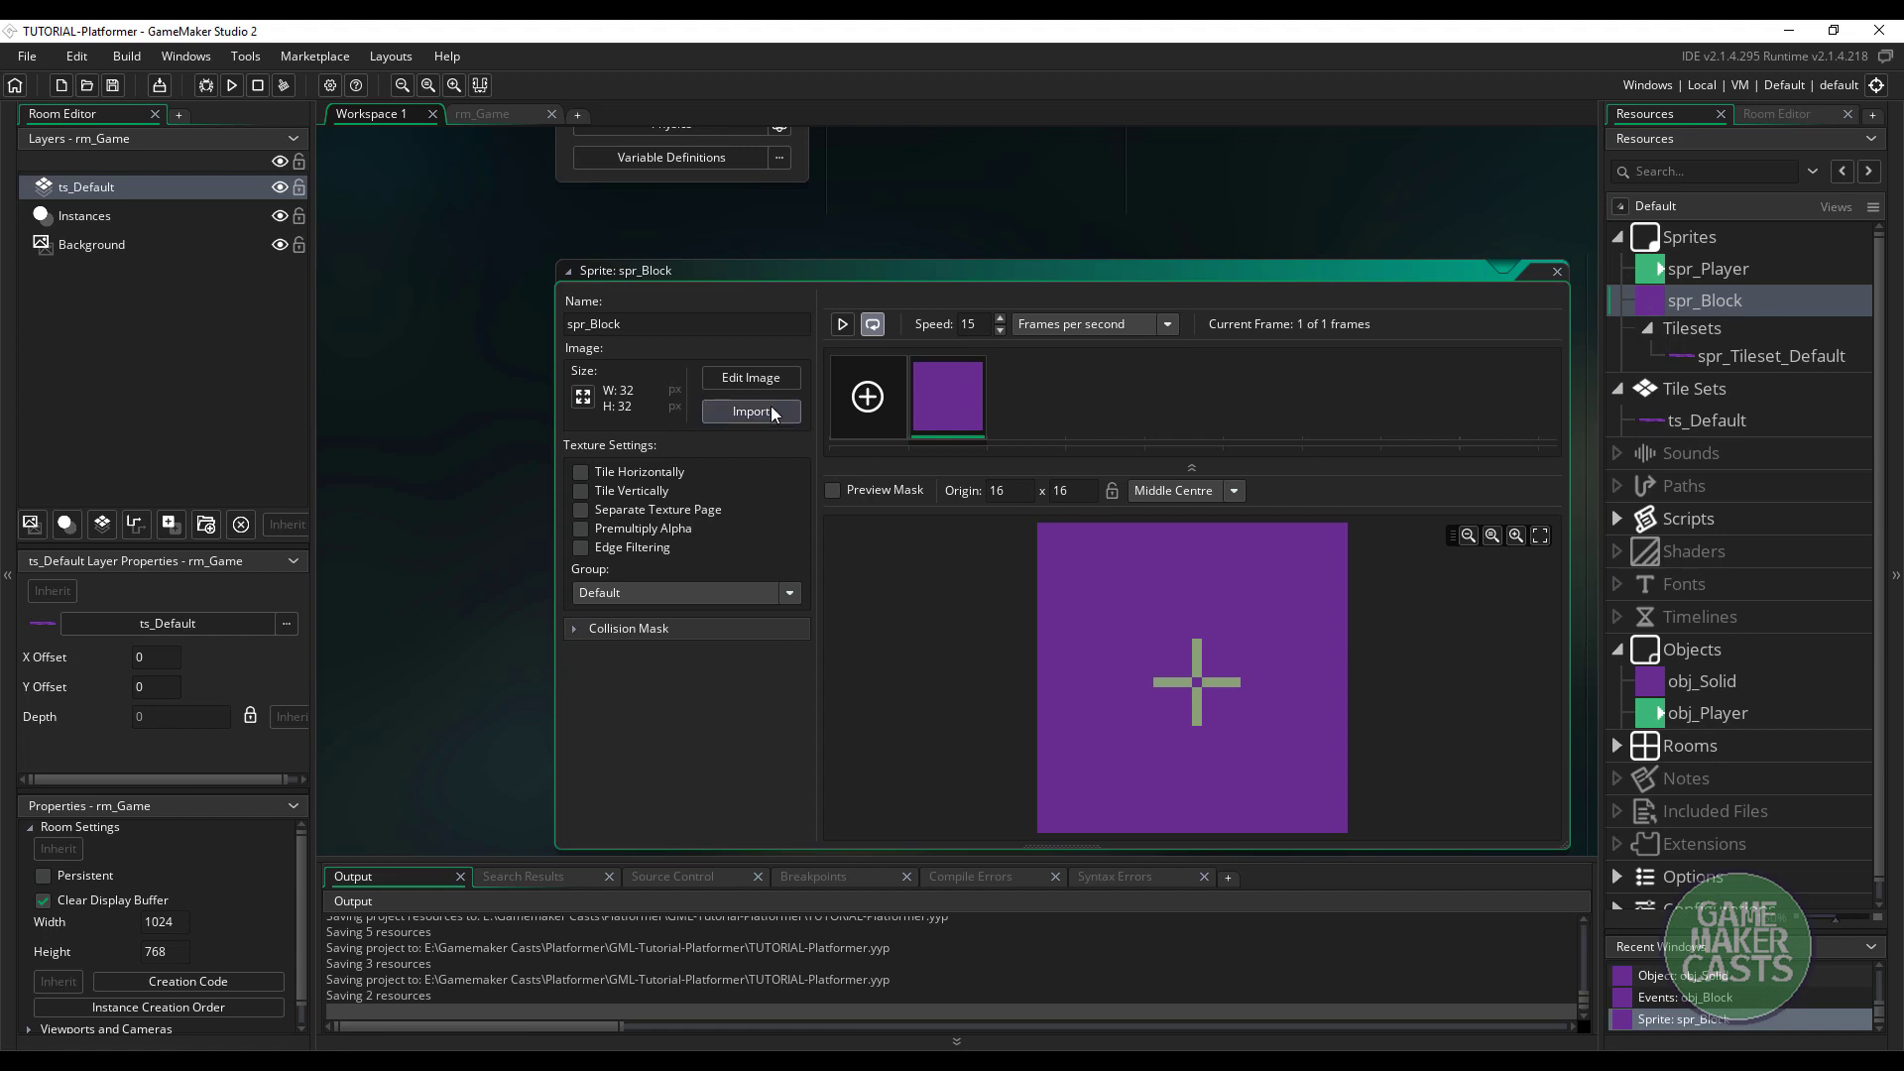
# Open the spr_Block image, test a pink bucket fill, then clear the canvas to transparent
pyautogui.click(760, 378)
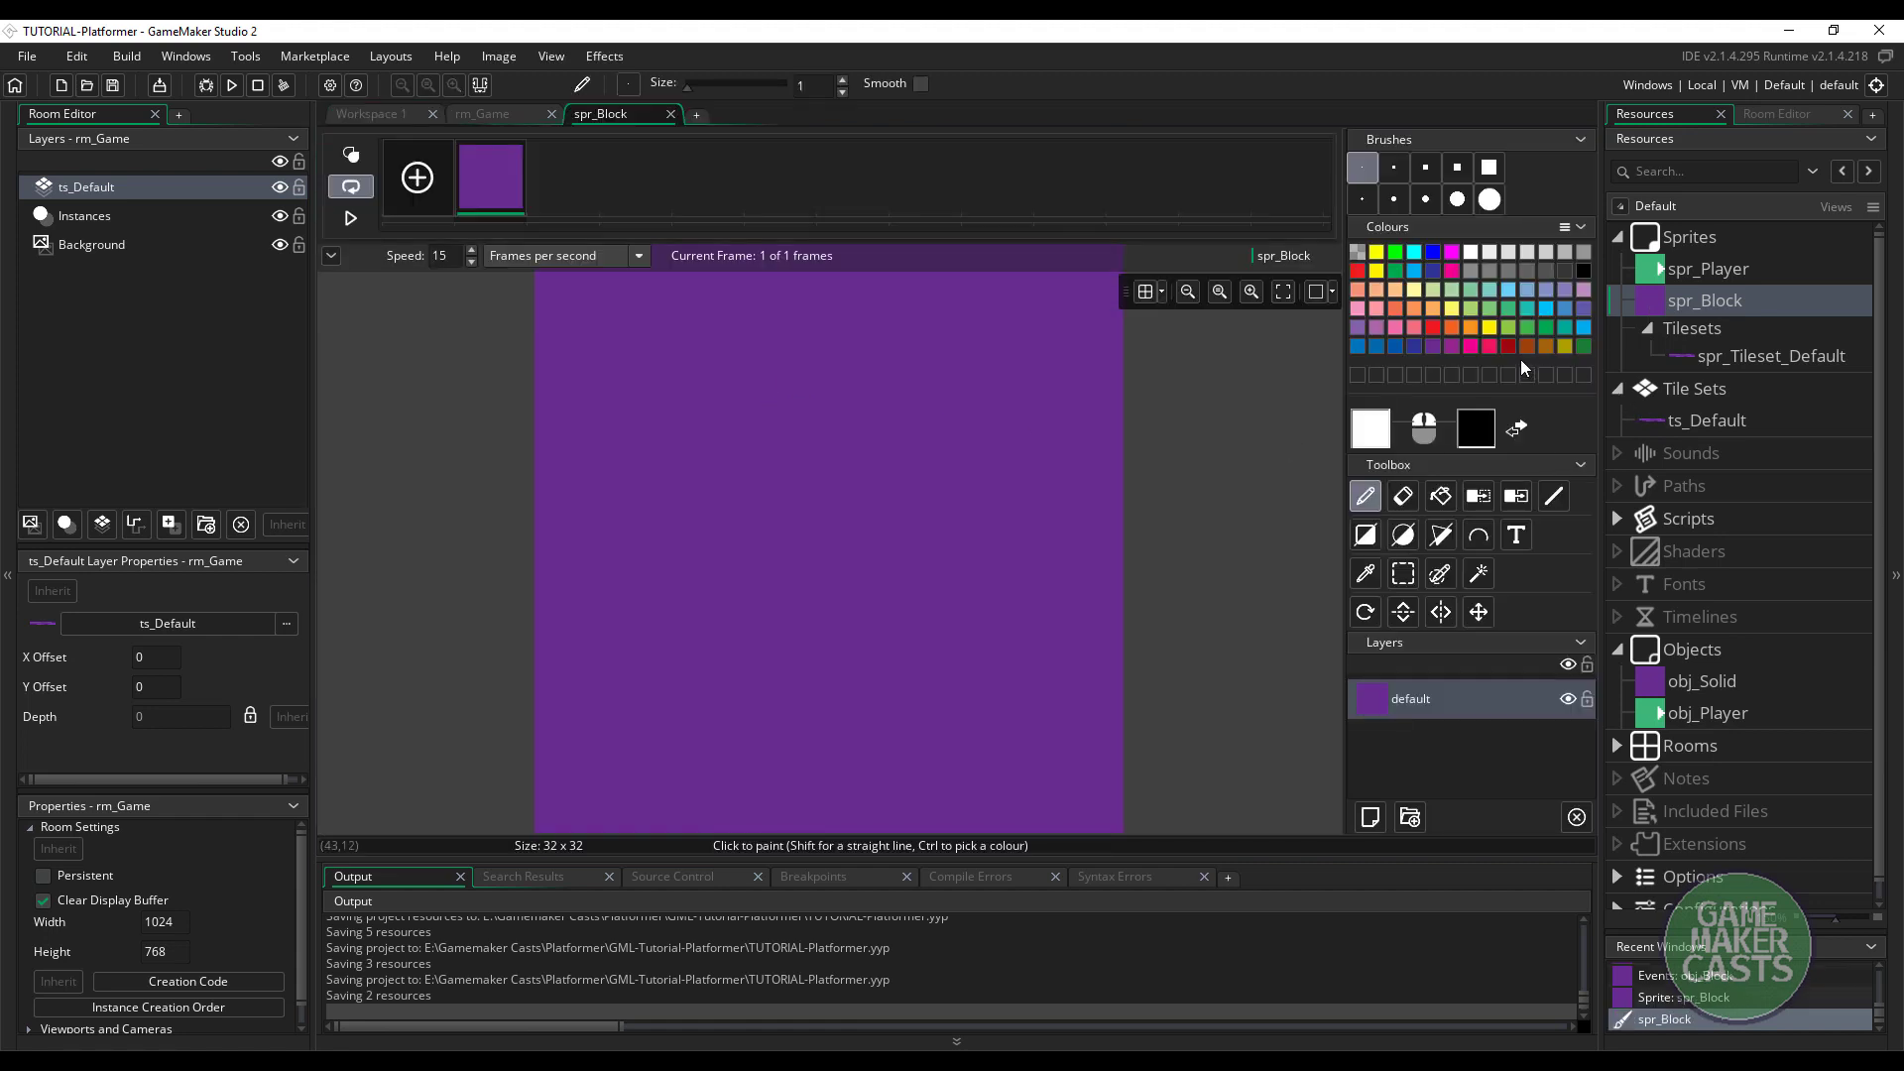
pyautogui.click(1489, 346)
pyautogui.click(1441, 496)
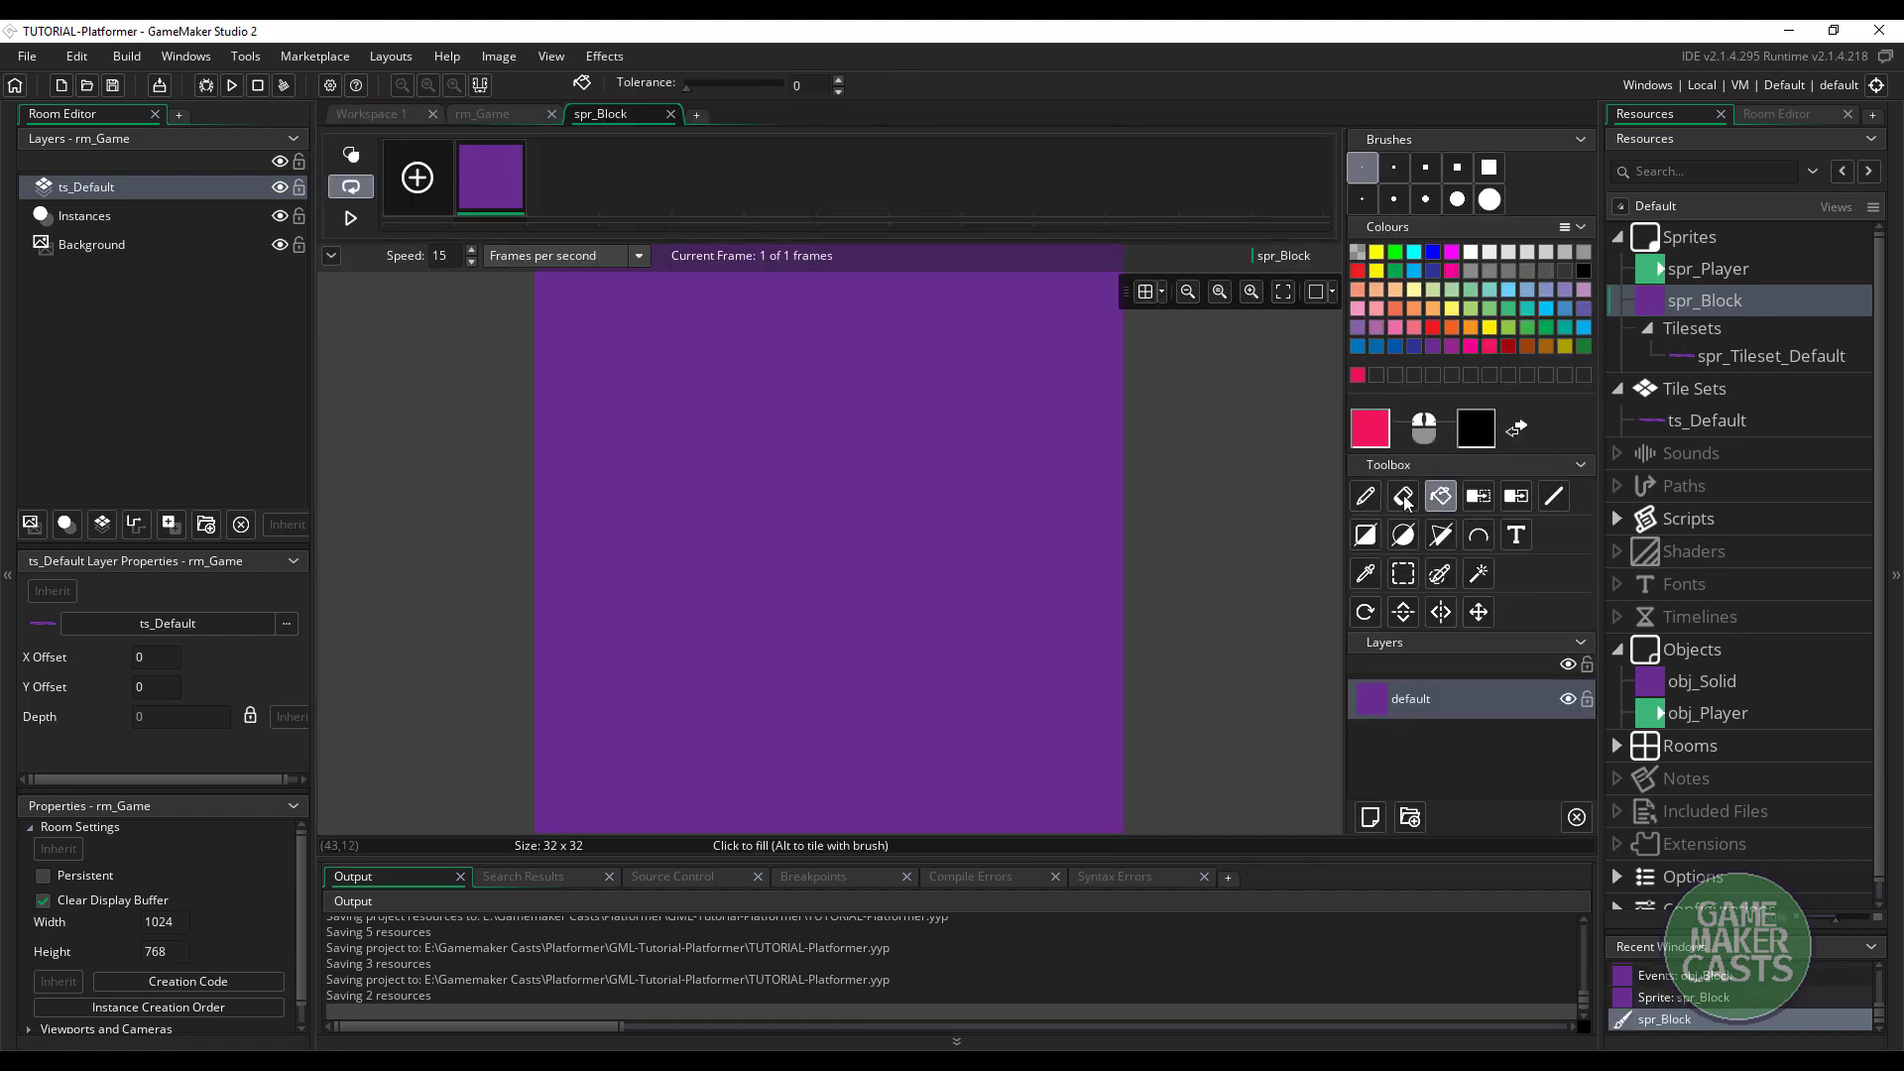
pyautogui.click(979, 503)
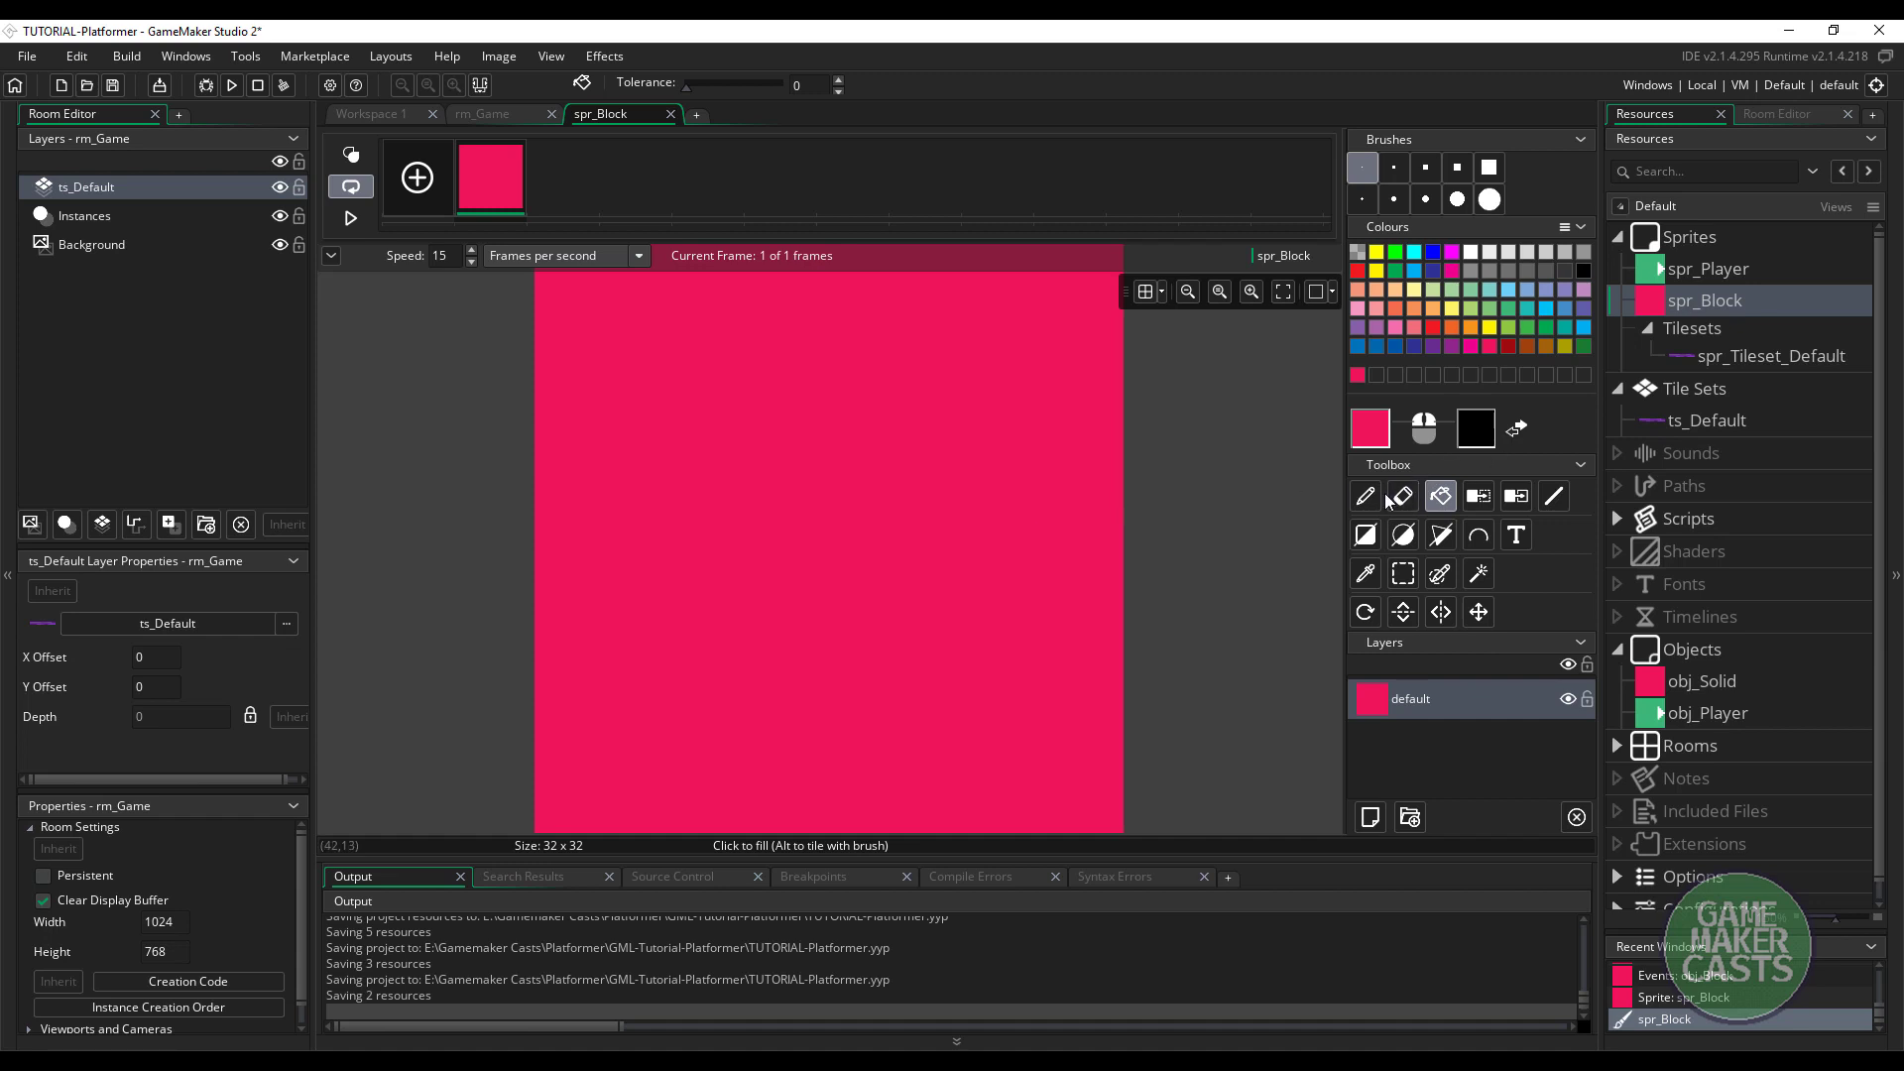
pyautogui.hotkey('ctrl', 'a')
pyautogui.press('Delete')
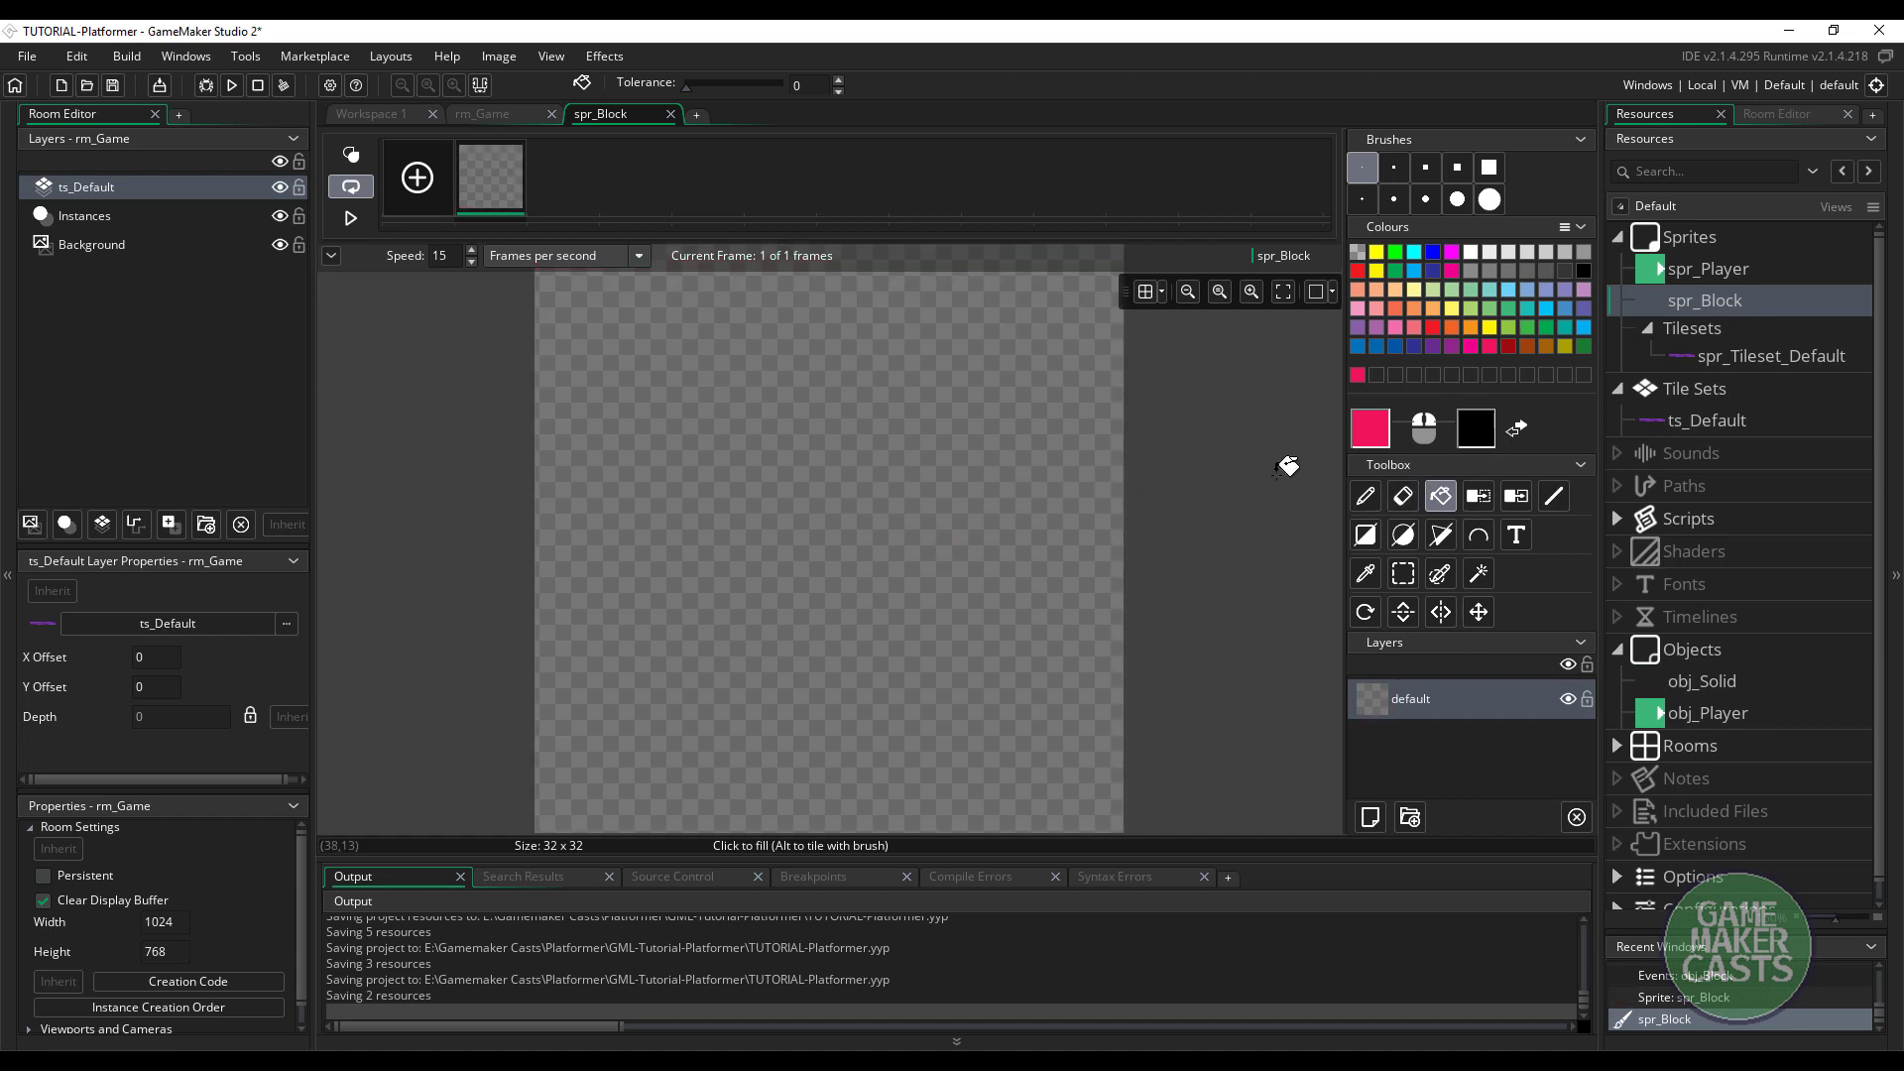
# Set the pink colour's alpha to 32 and bucket-fill the whole canvas with it
pyautogui.click(1378, 441)
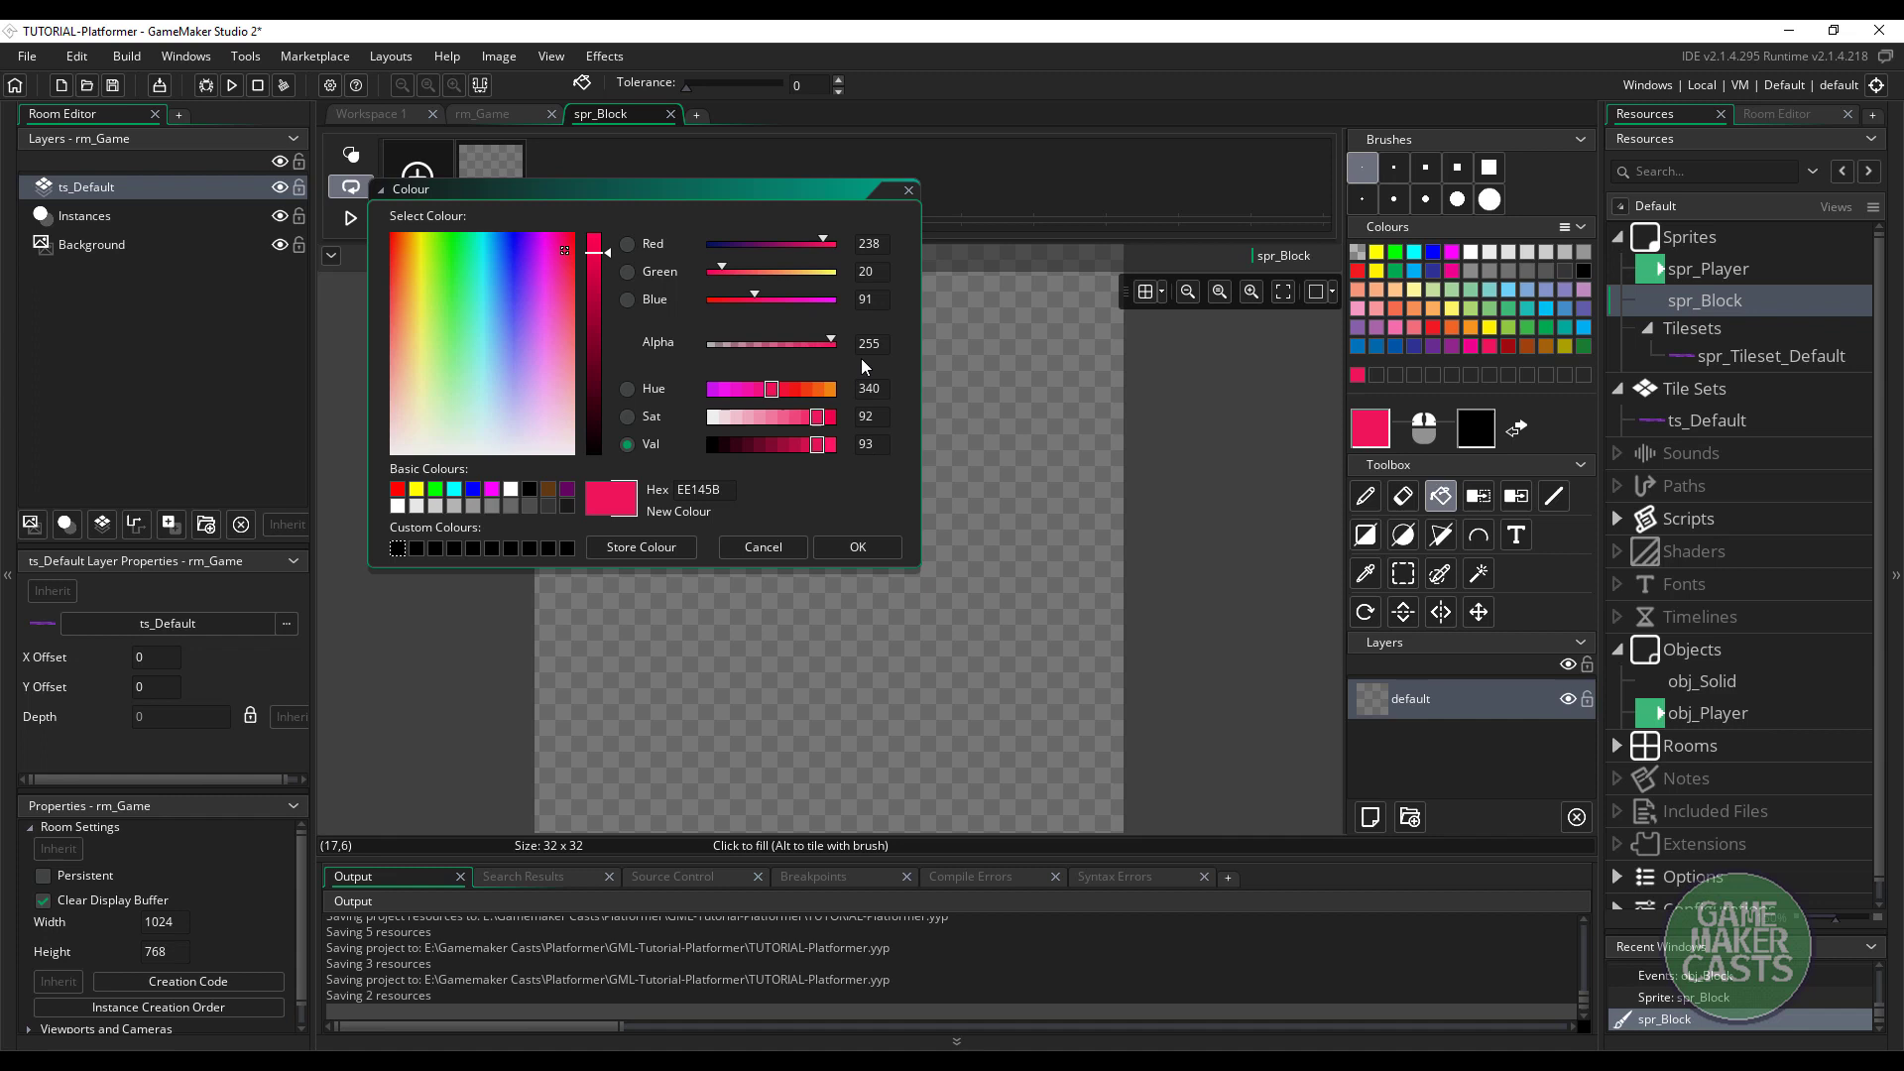
pyautogui.moveTo(884, 345); pyautogui.dragTo(830, 344)
pyautogui.write('32')
pyautogui.click(871, 570)
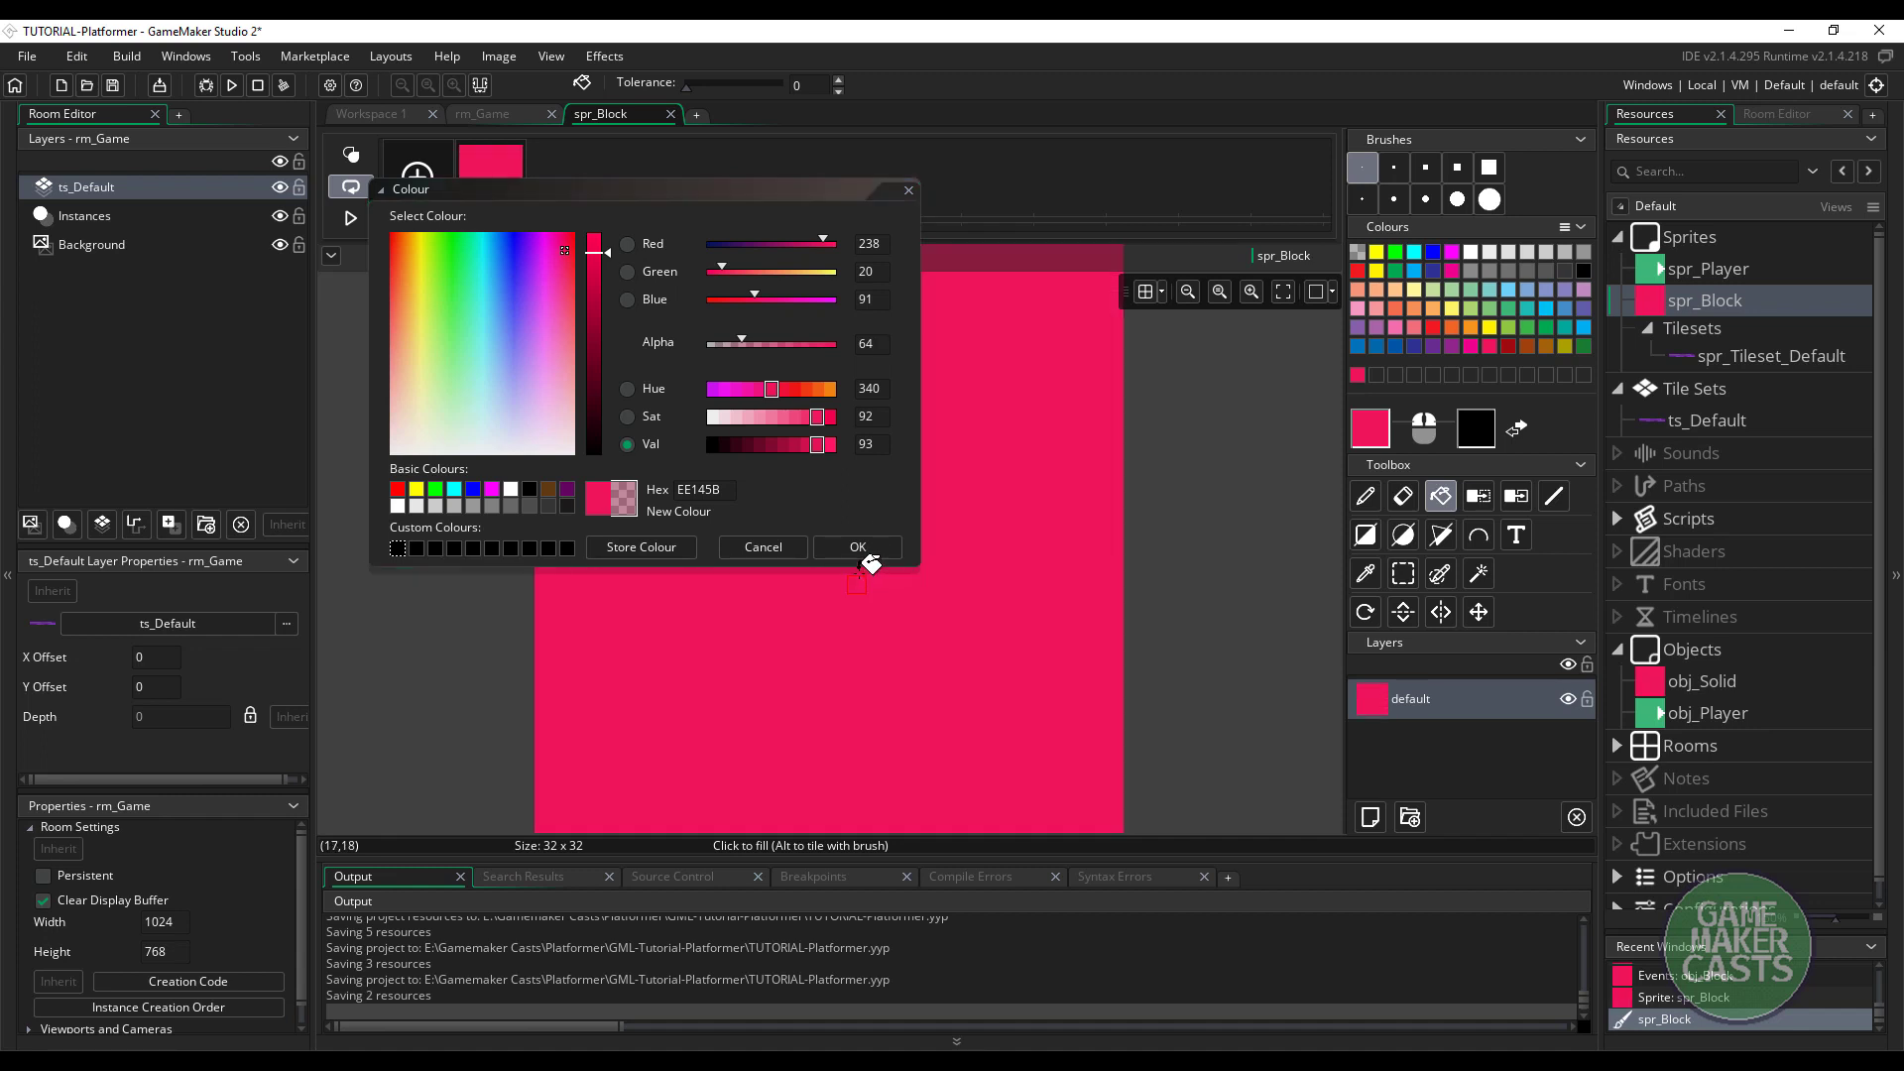
pyautogui.click(859, 552)
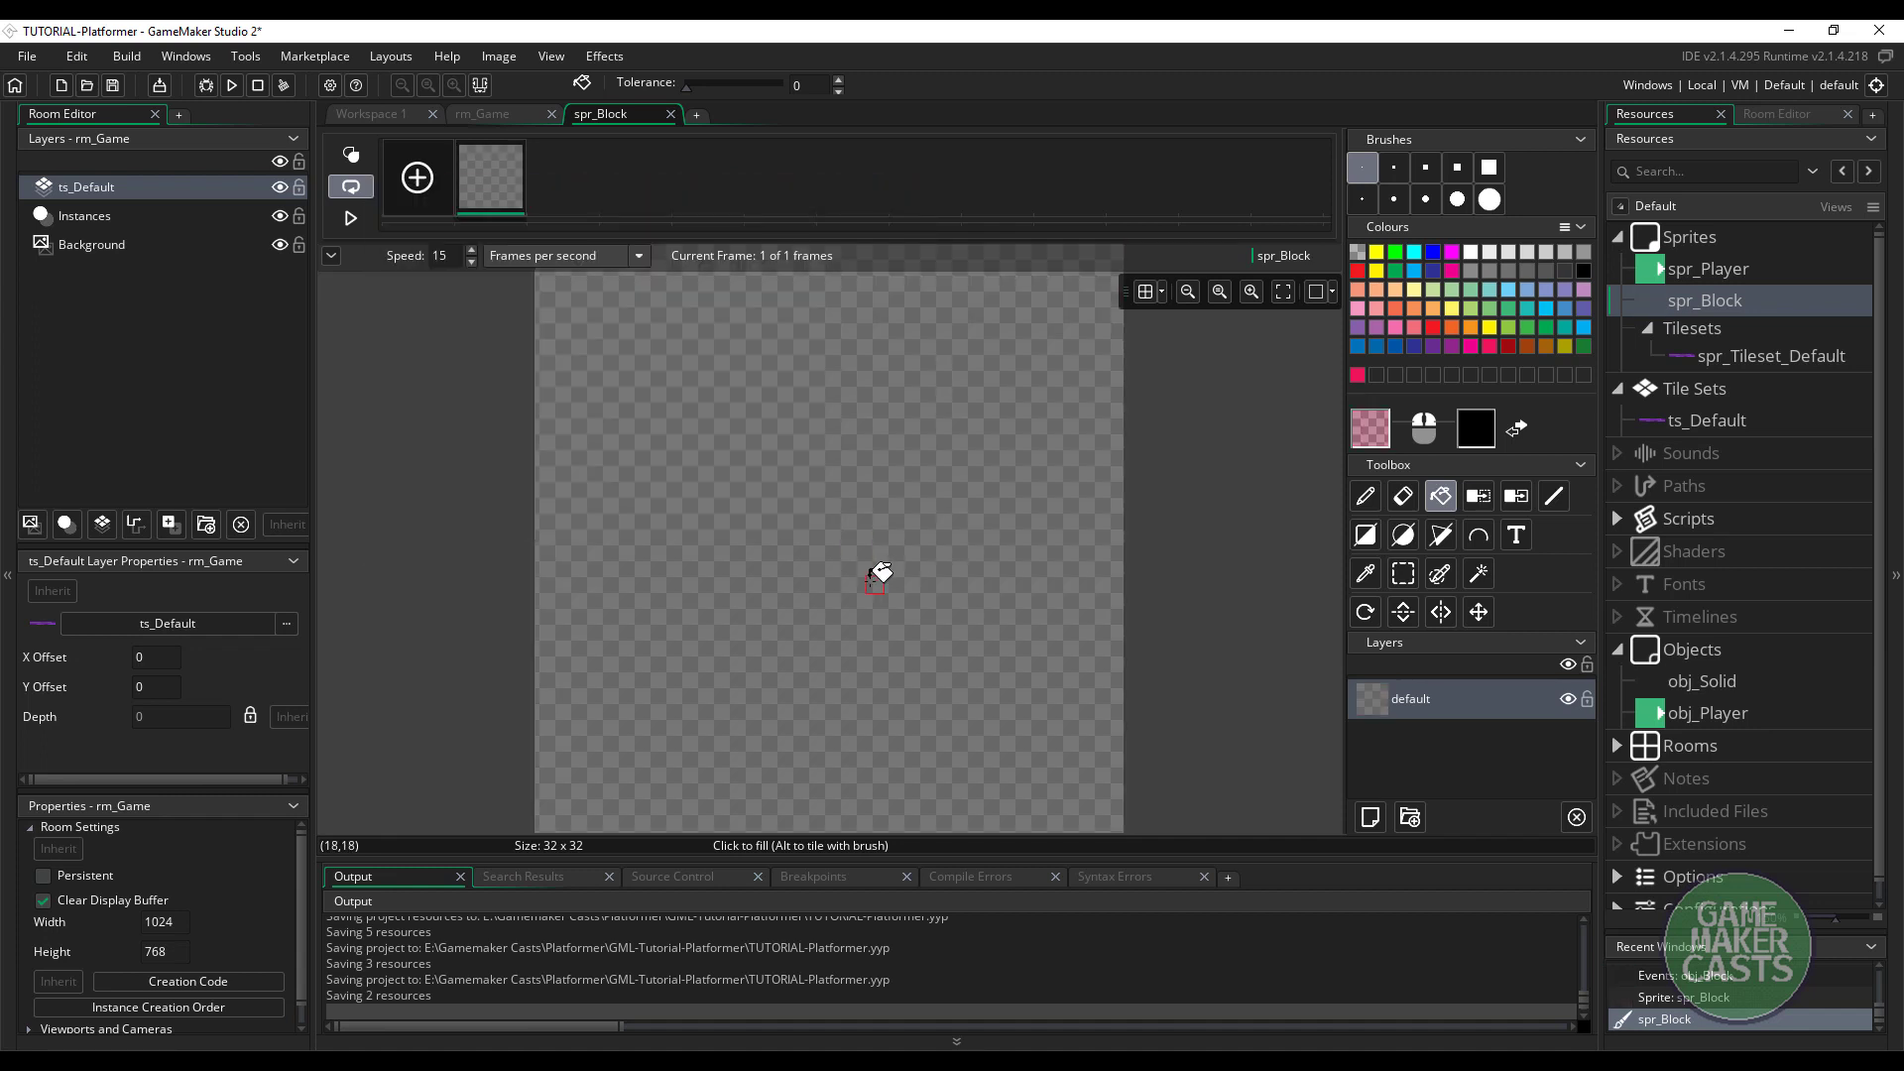
pyautogui.click(702, 389)
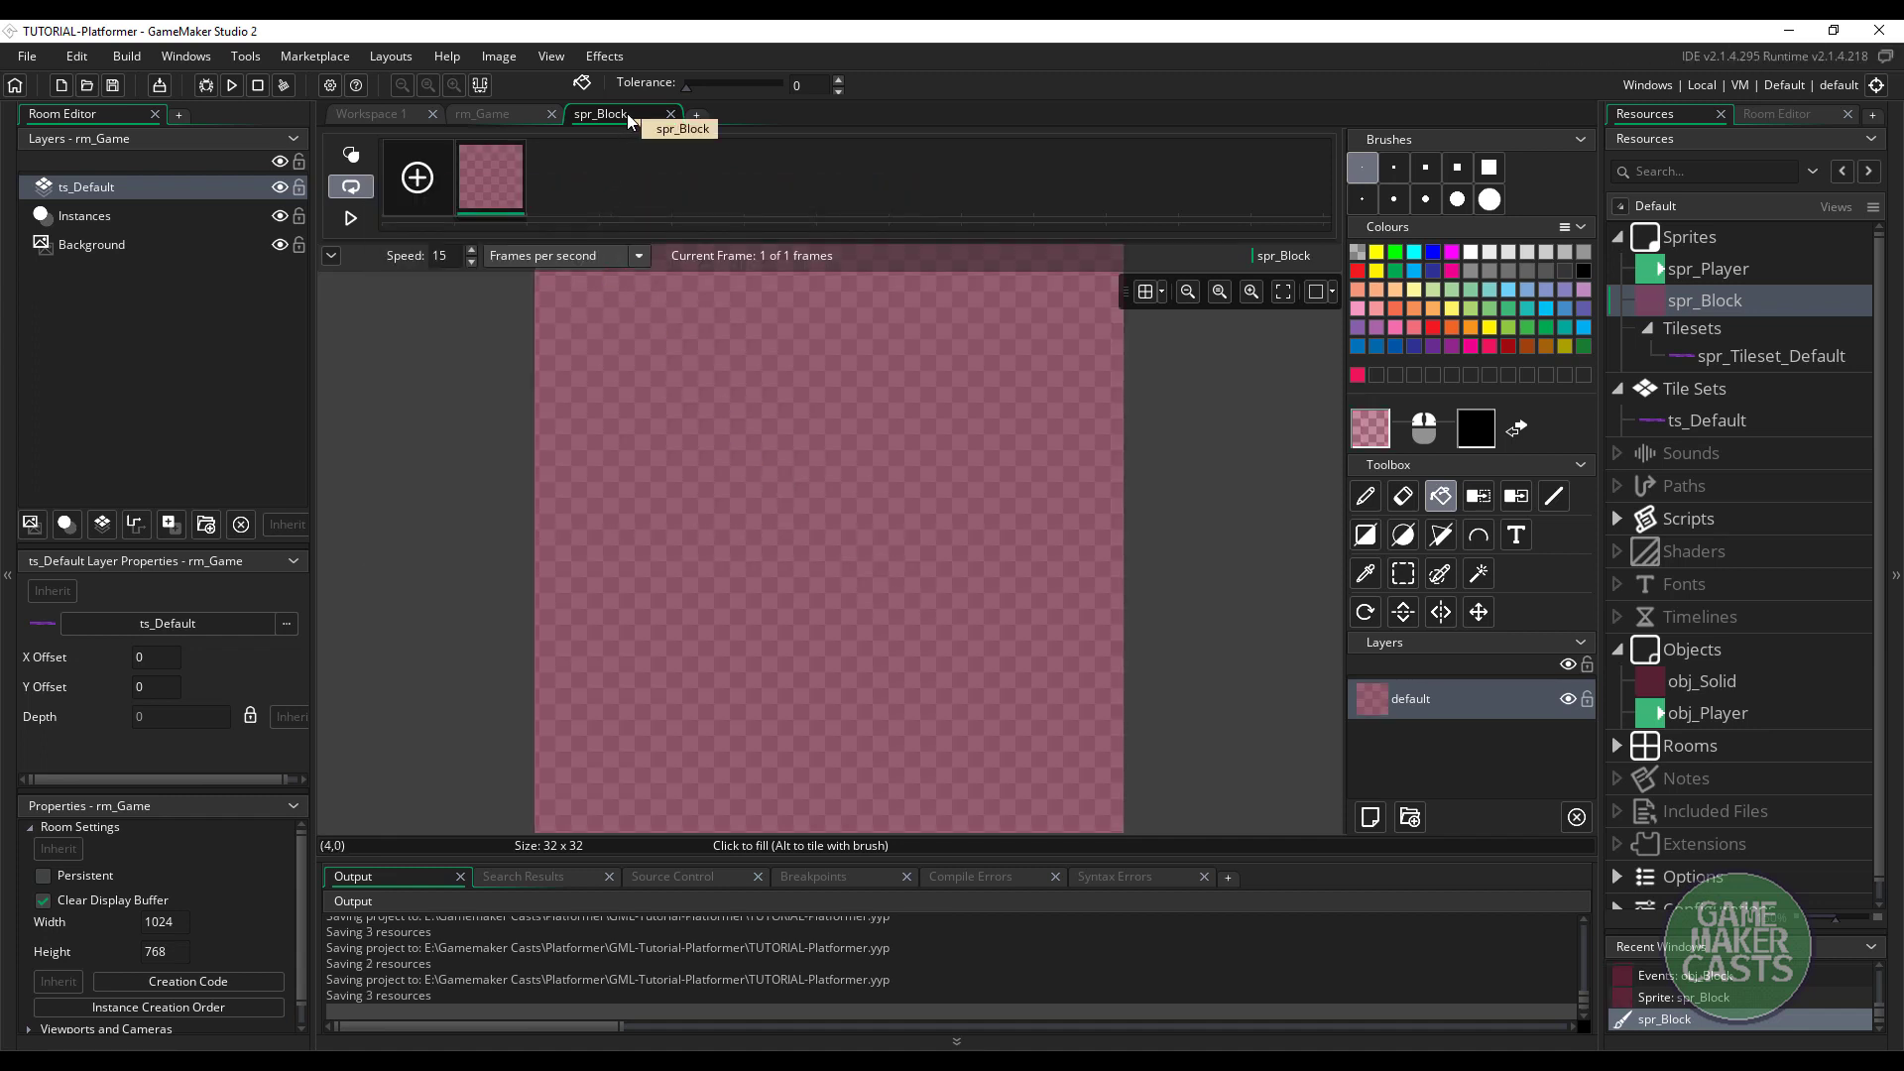
pyautogui.click(671, 113)
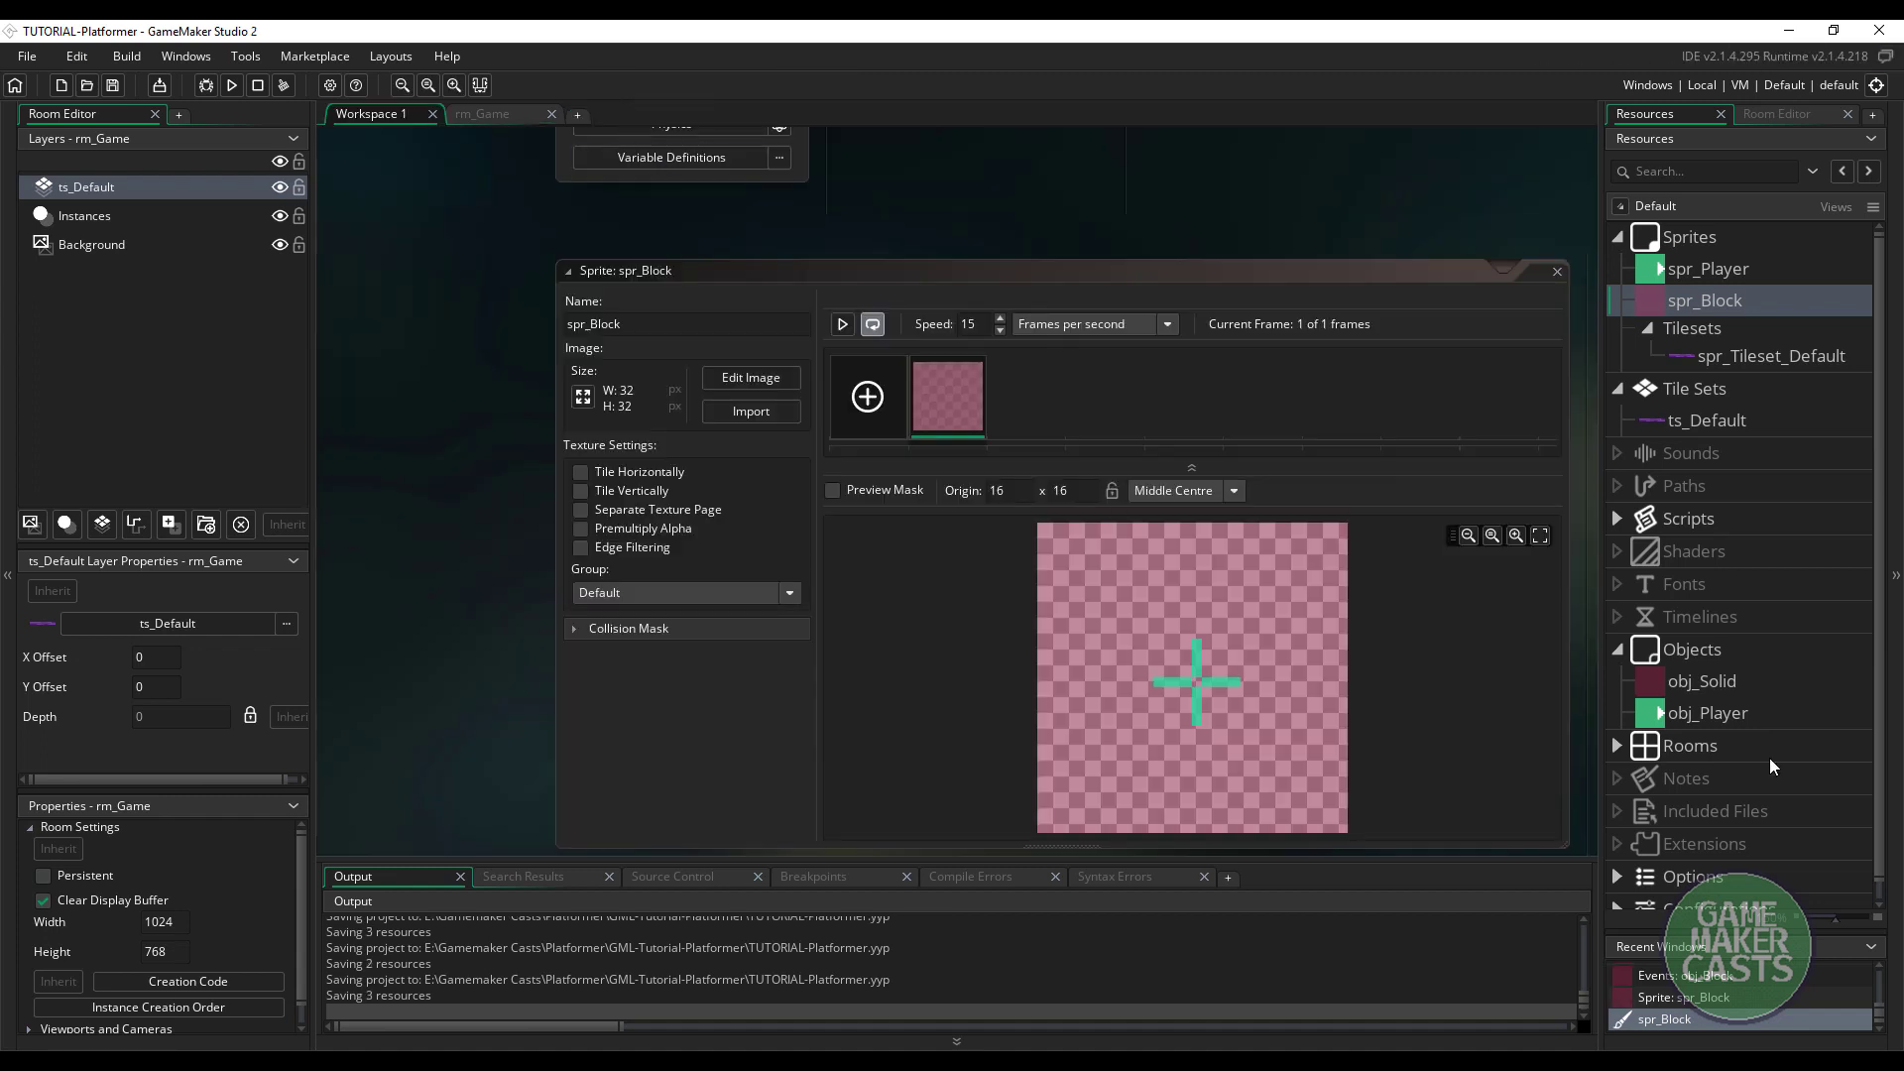
# In rm_Game, create a new instance layer named Collisions directly above the Background layer
pyautogui.click(1618, 746)
pyautogui.doubleClick(1626, 773)
pyautogui.click(112, 216)
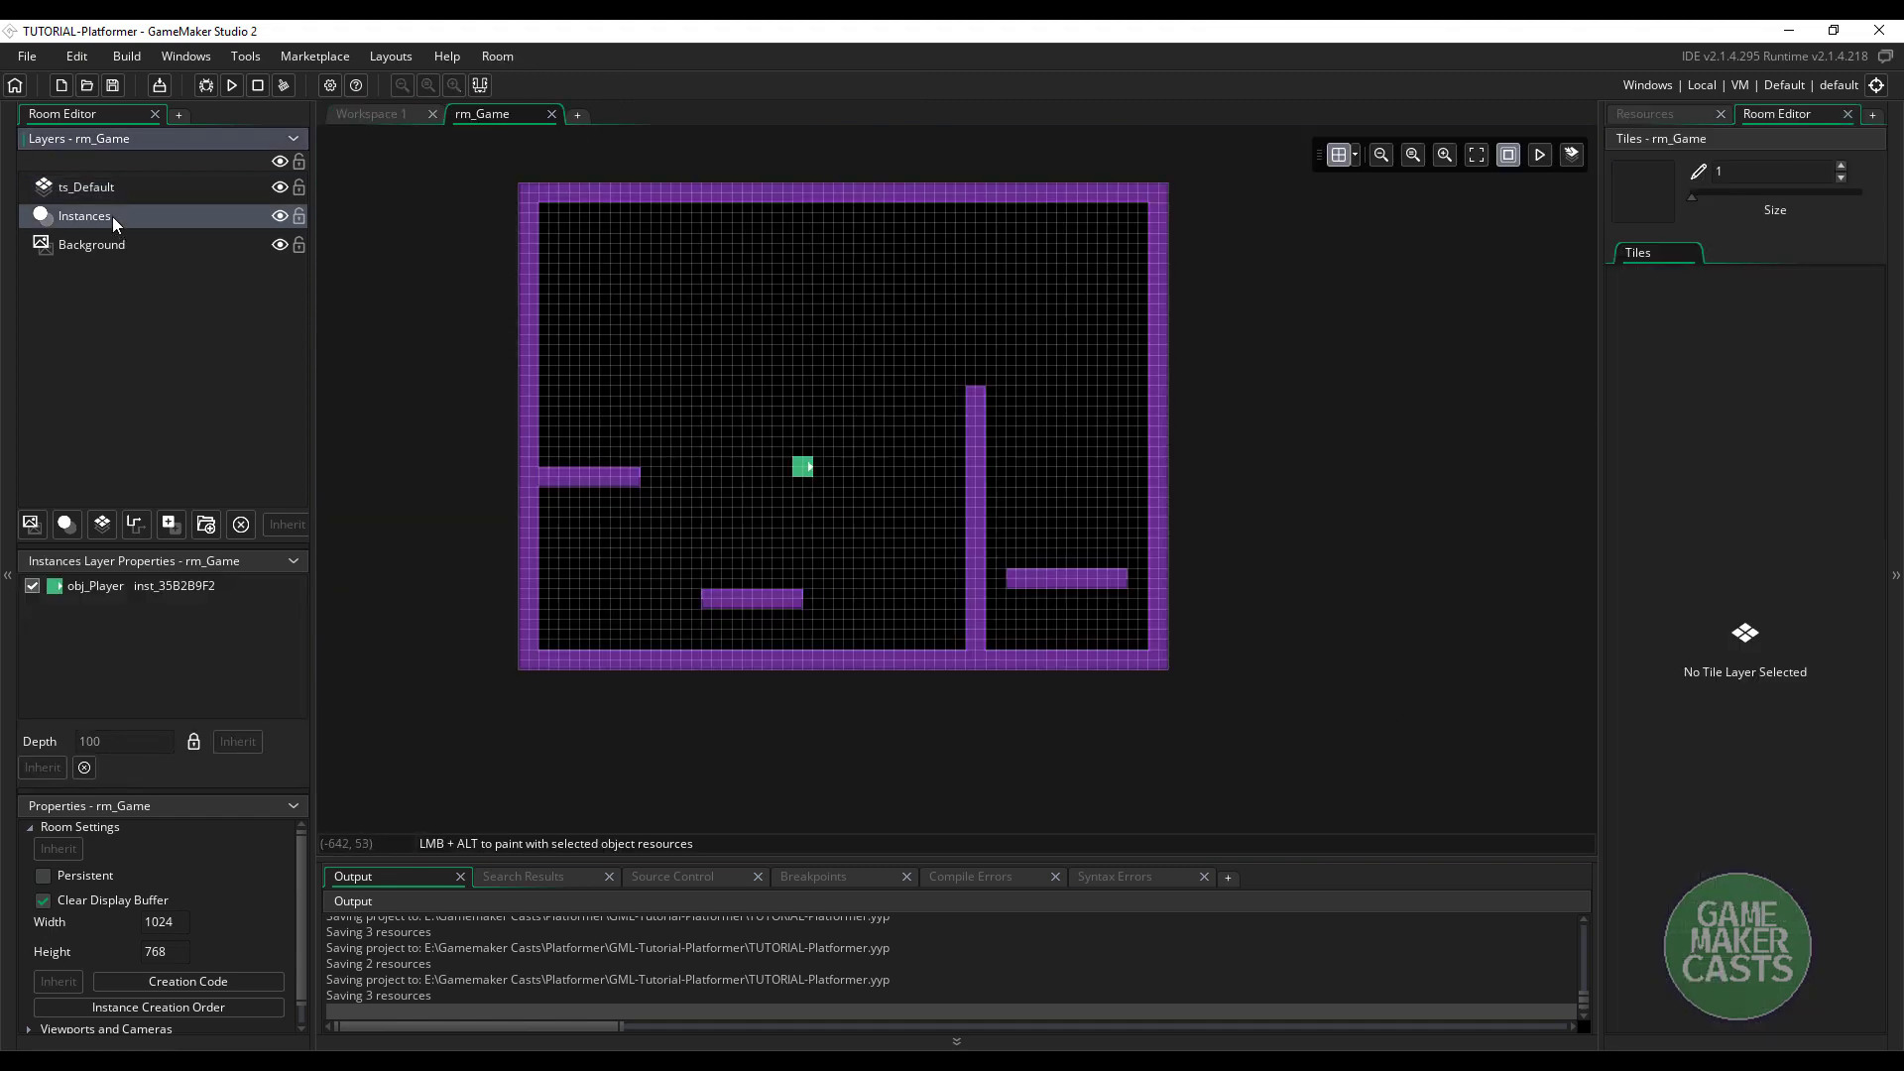
pyautogui.click(88, 248)
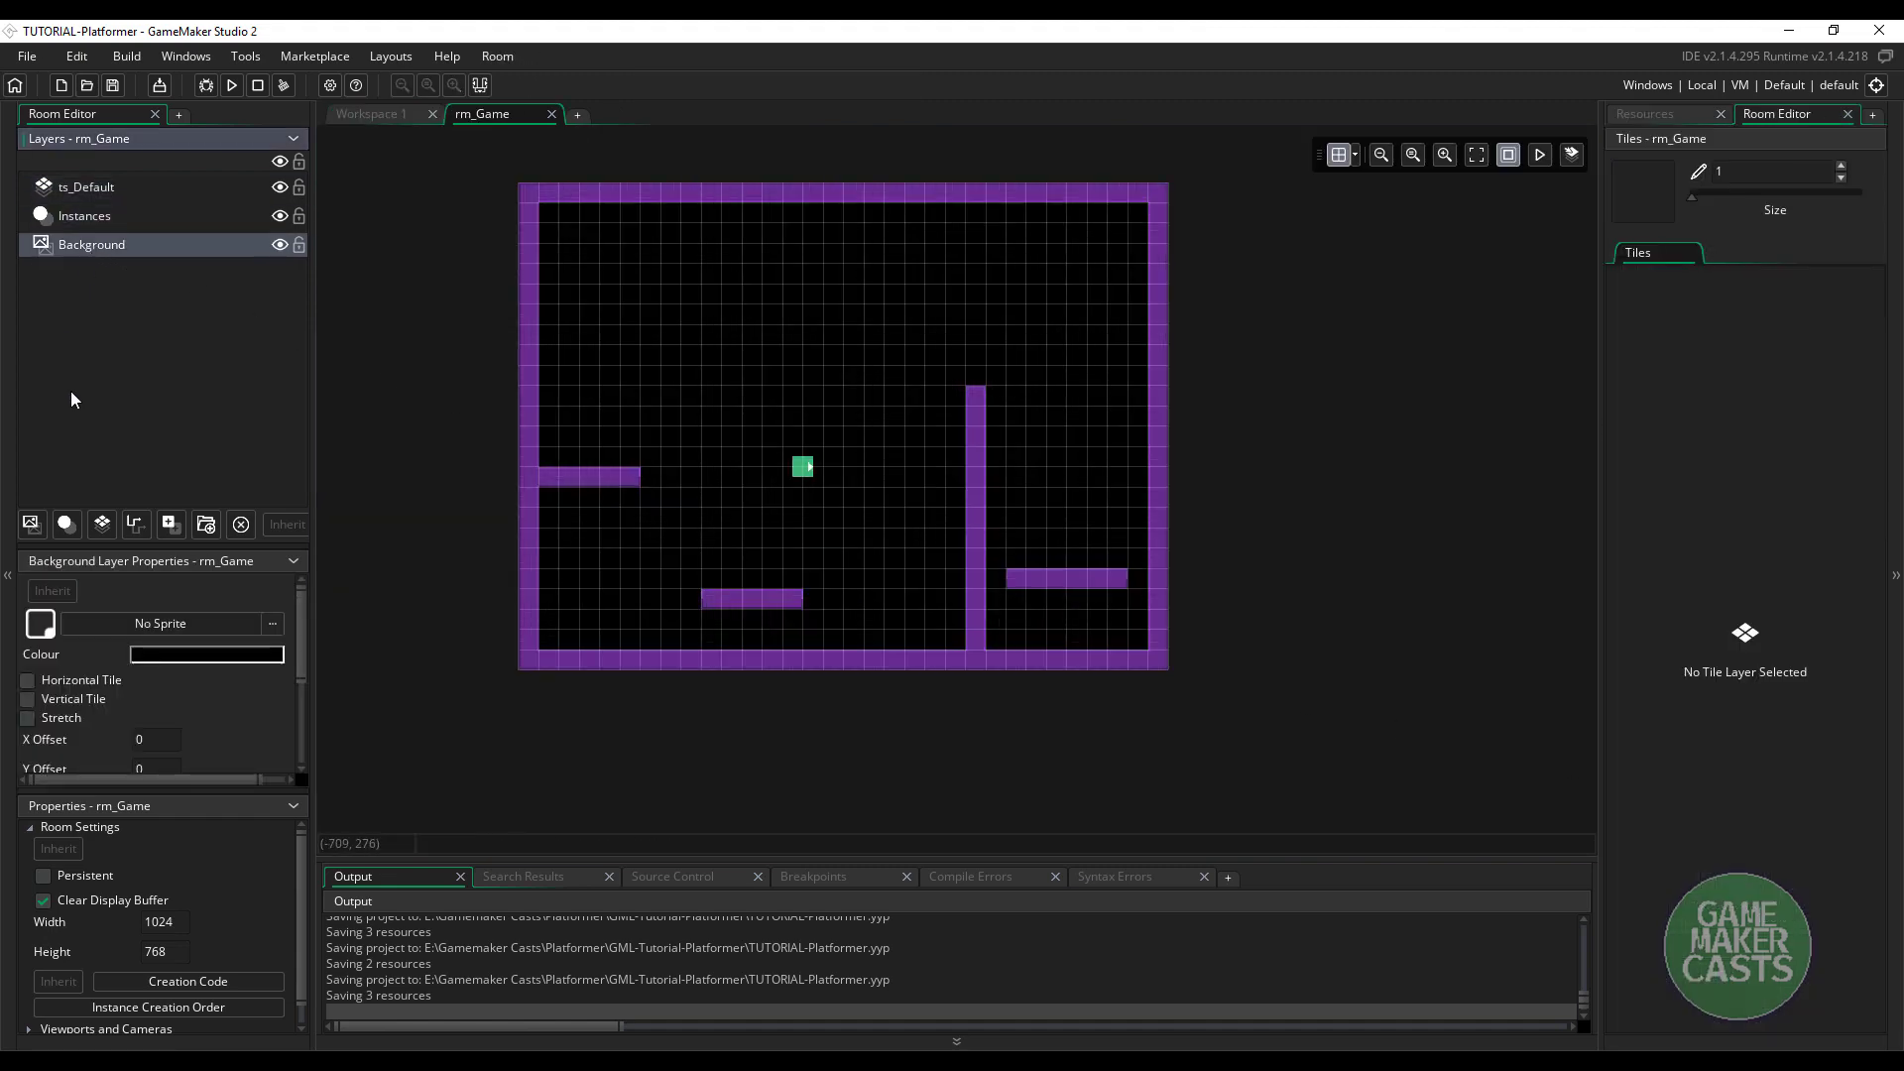
pyautogui.click(80, 522)
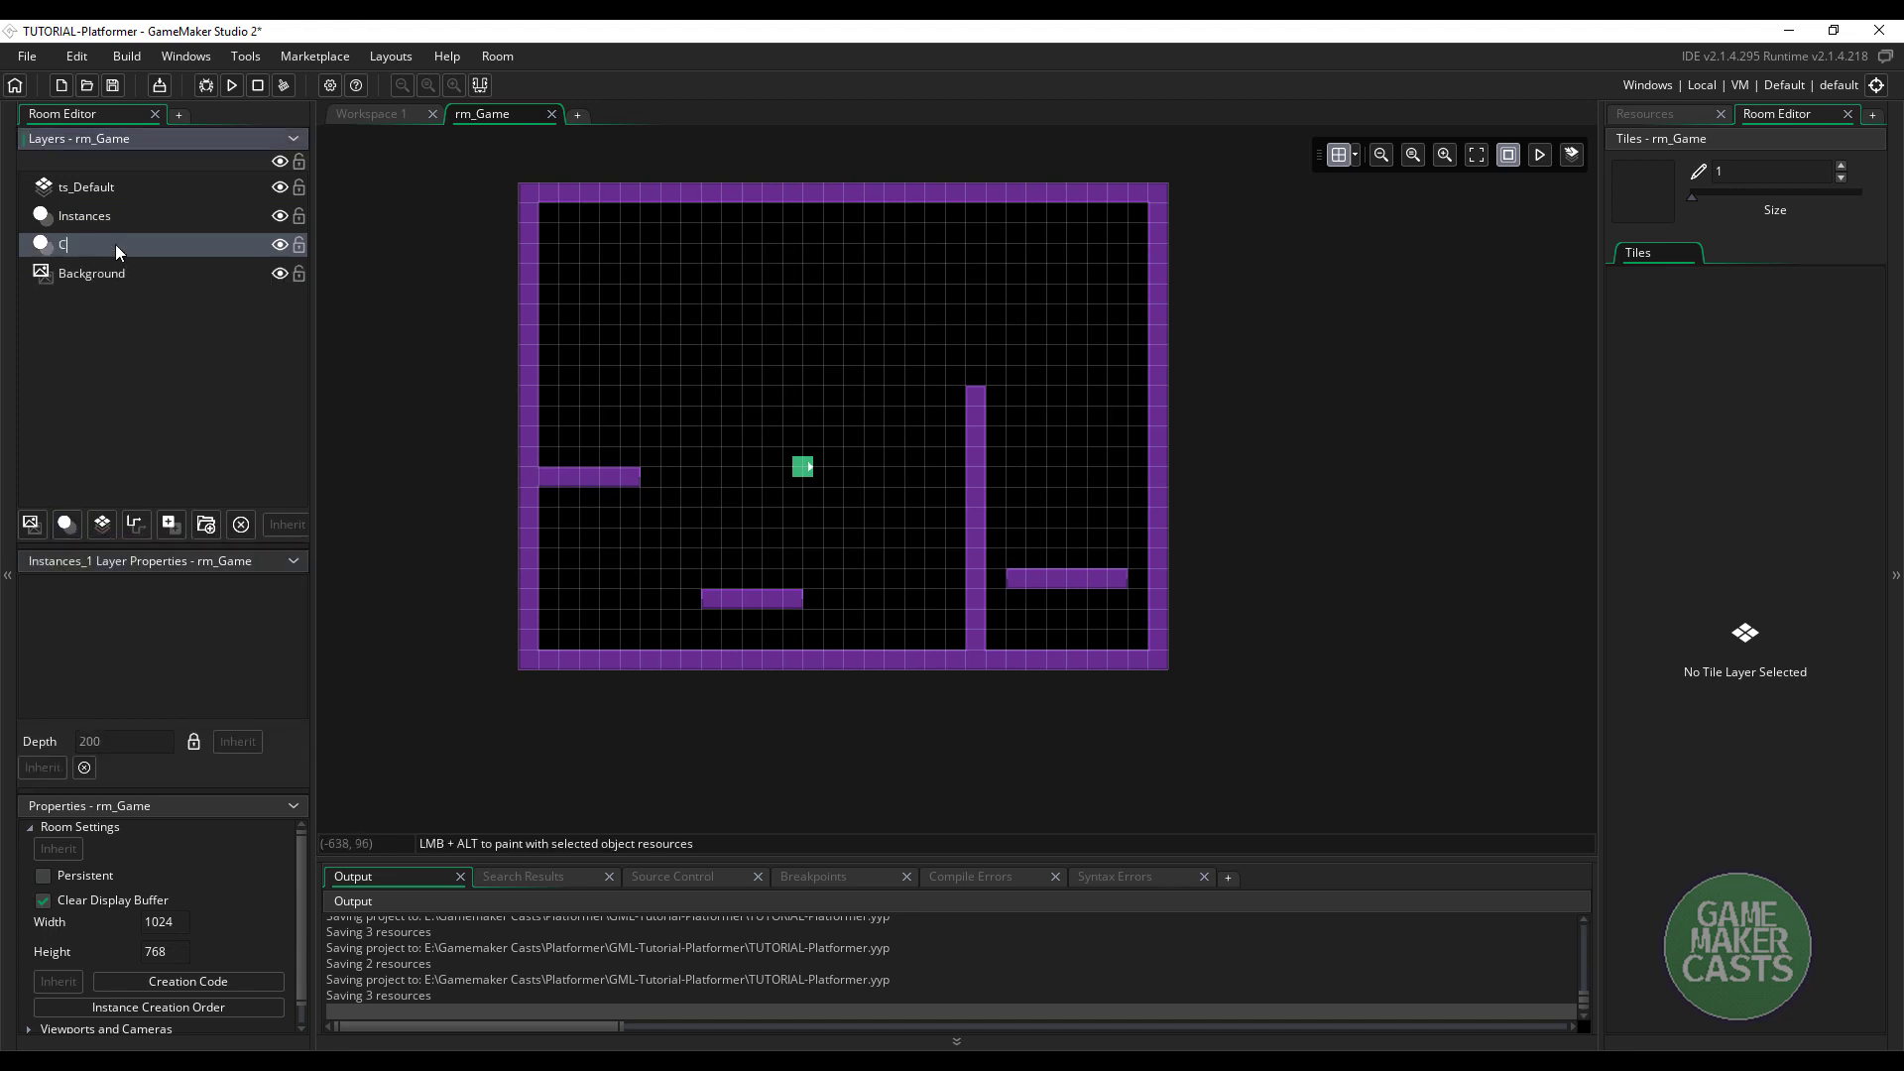
pyautogui.write('Collisions')
pyautogui.press('Return')
pyautogui.click(1357, 155)
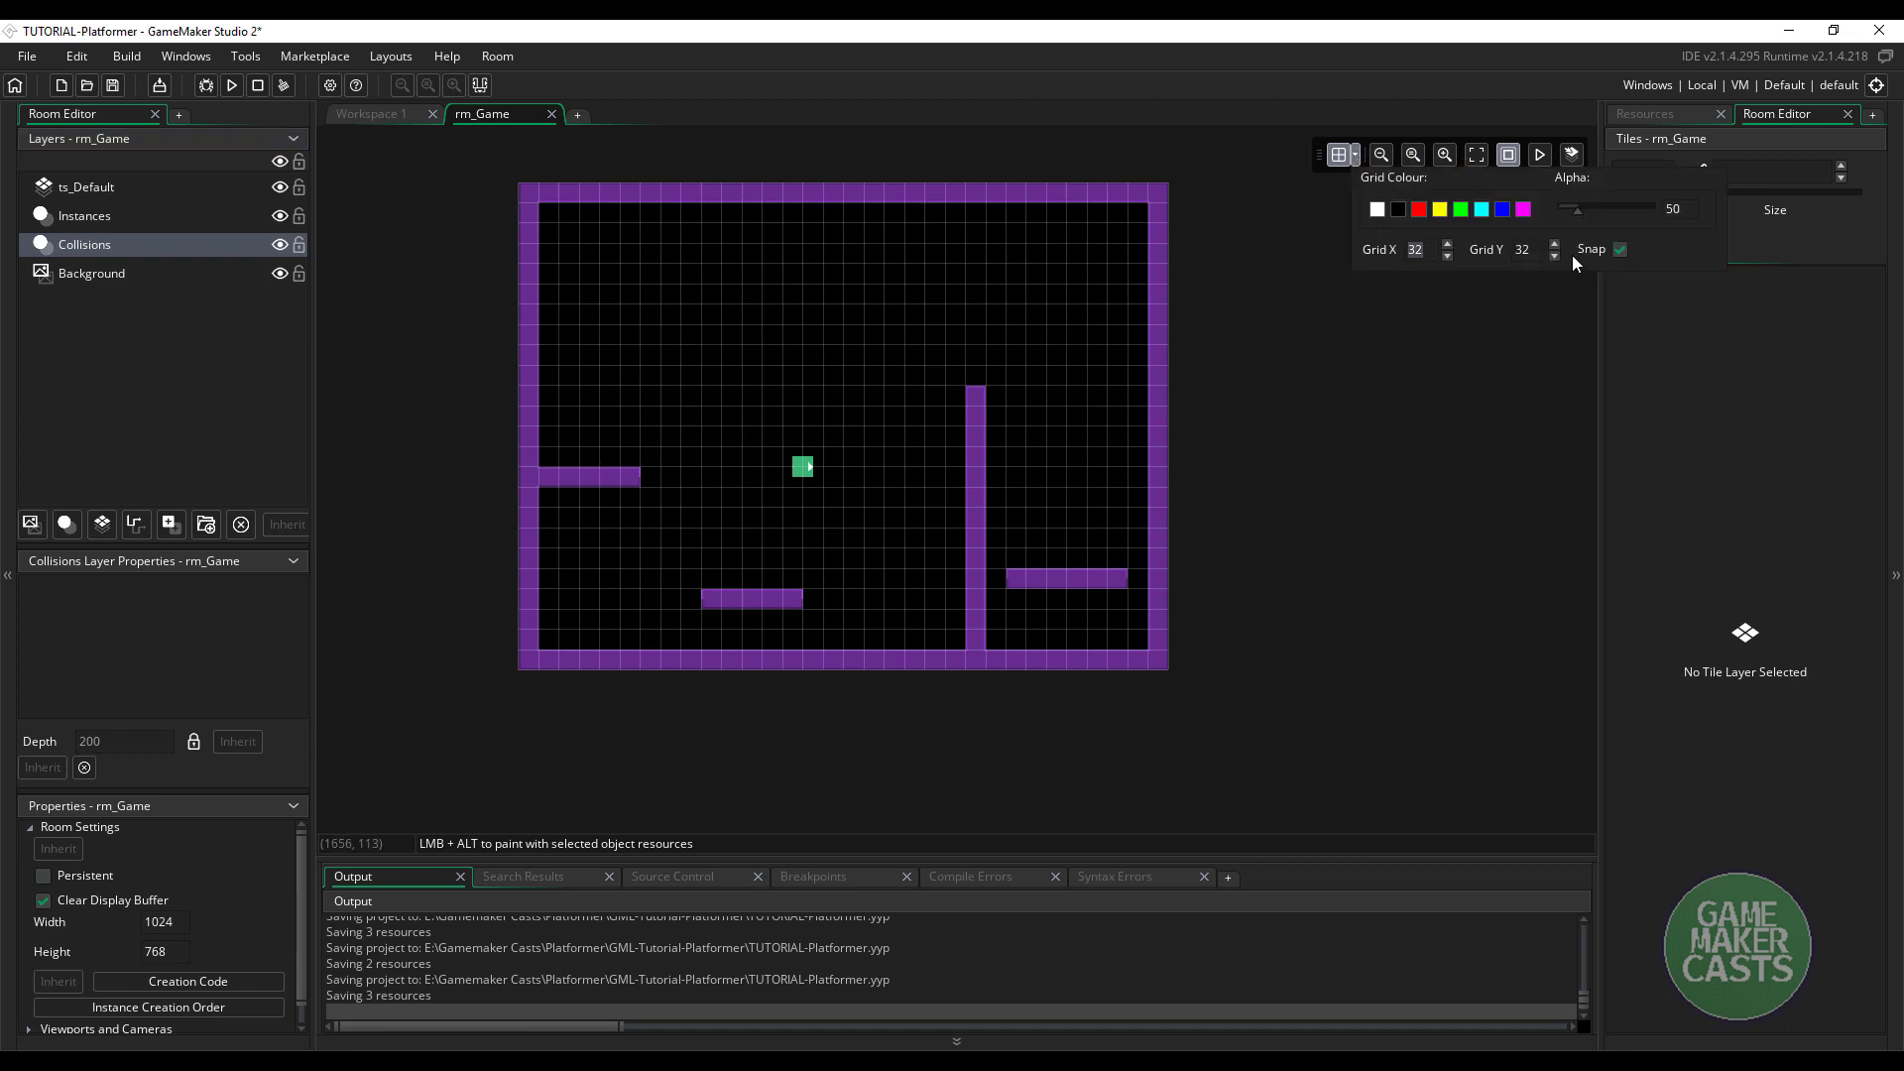
pyautogui.click(1646, 114)
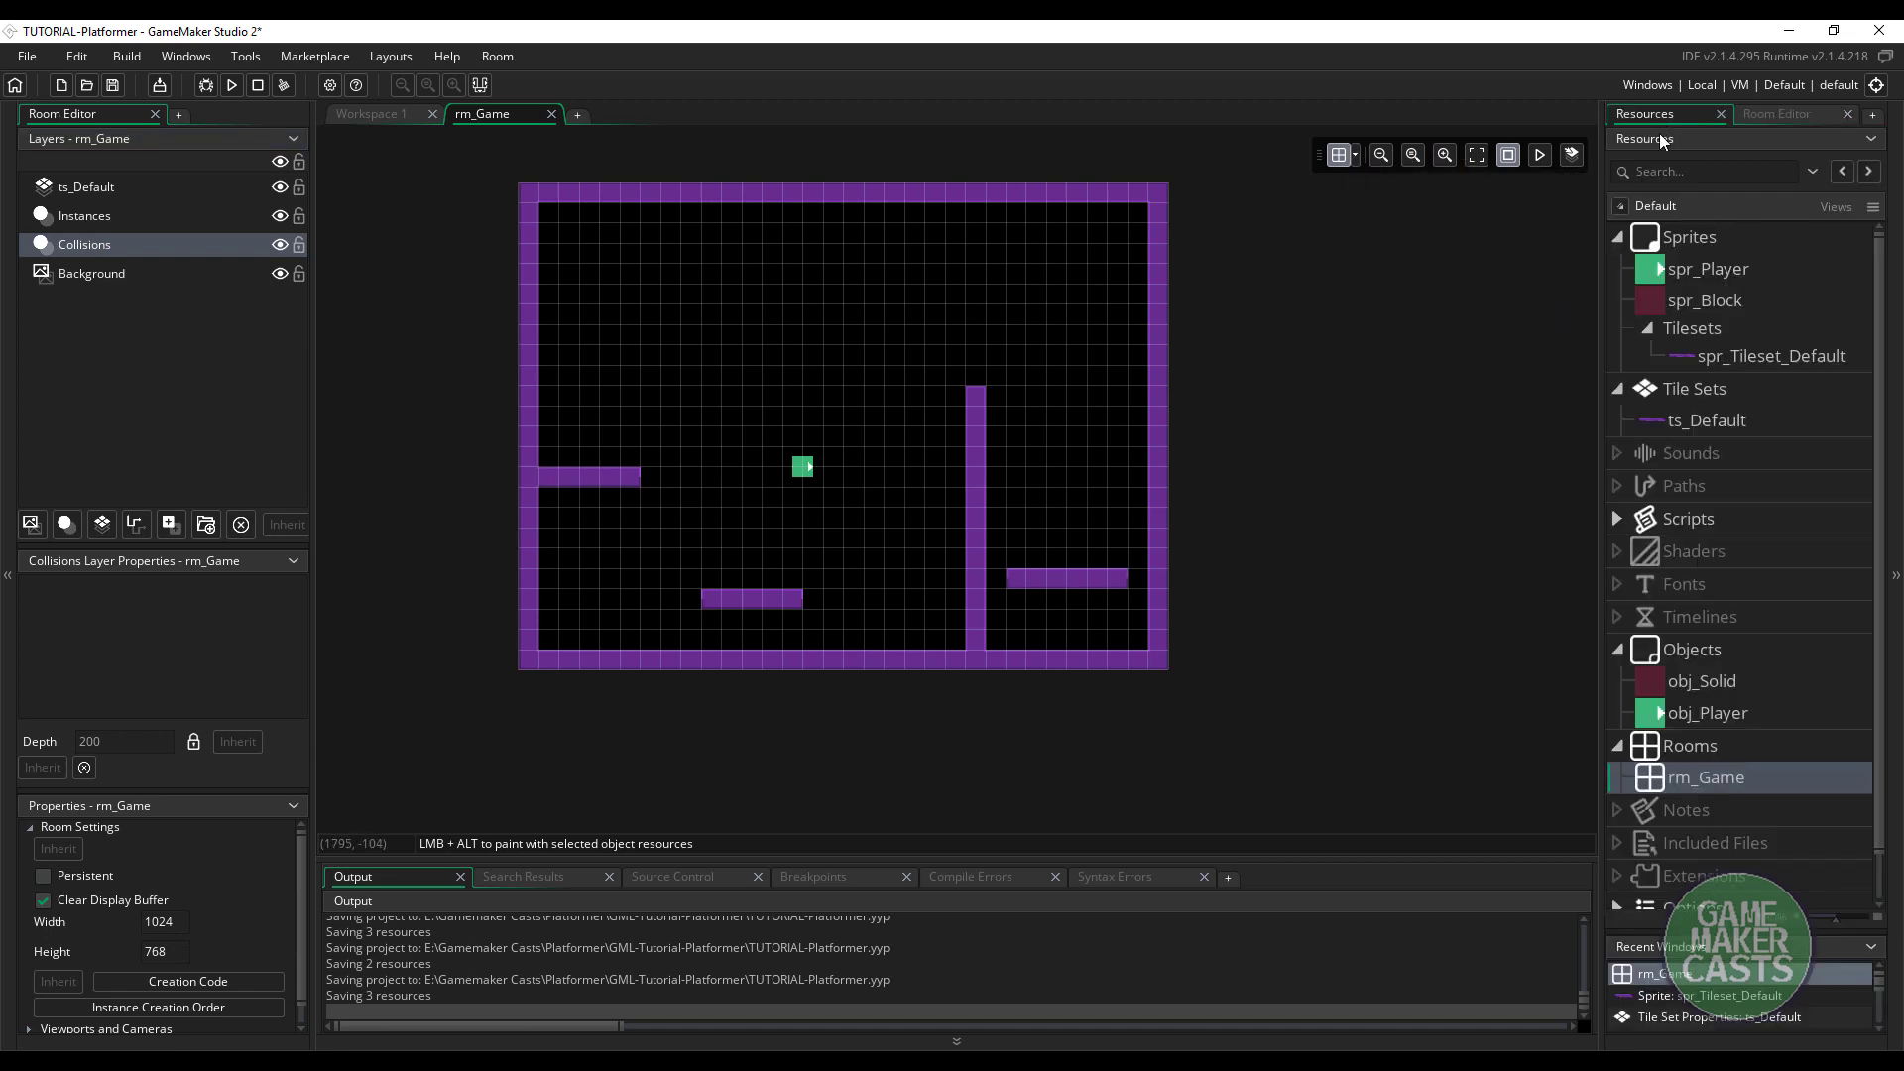
# Set spr_Block's origin preset to Top Left (0,0)
pyautogui.click(1648, 685)
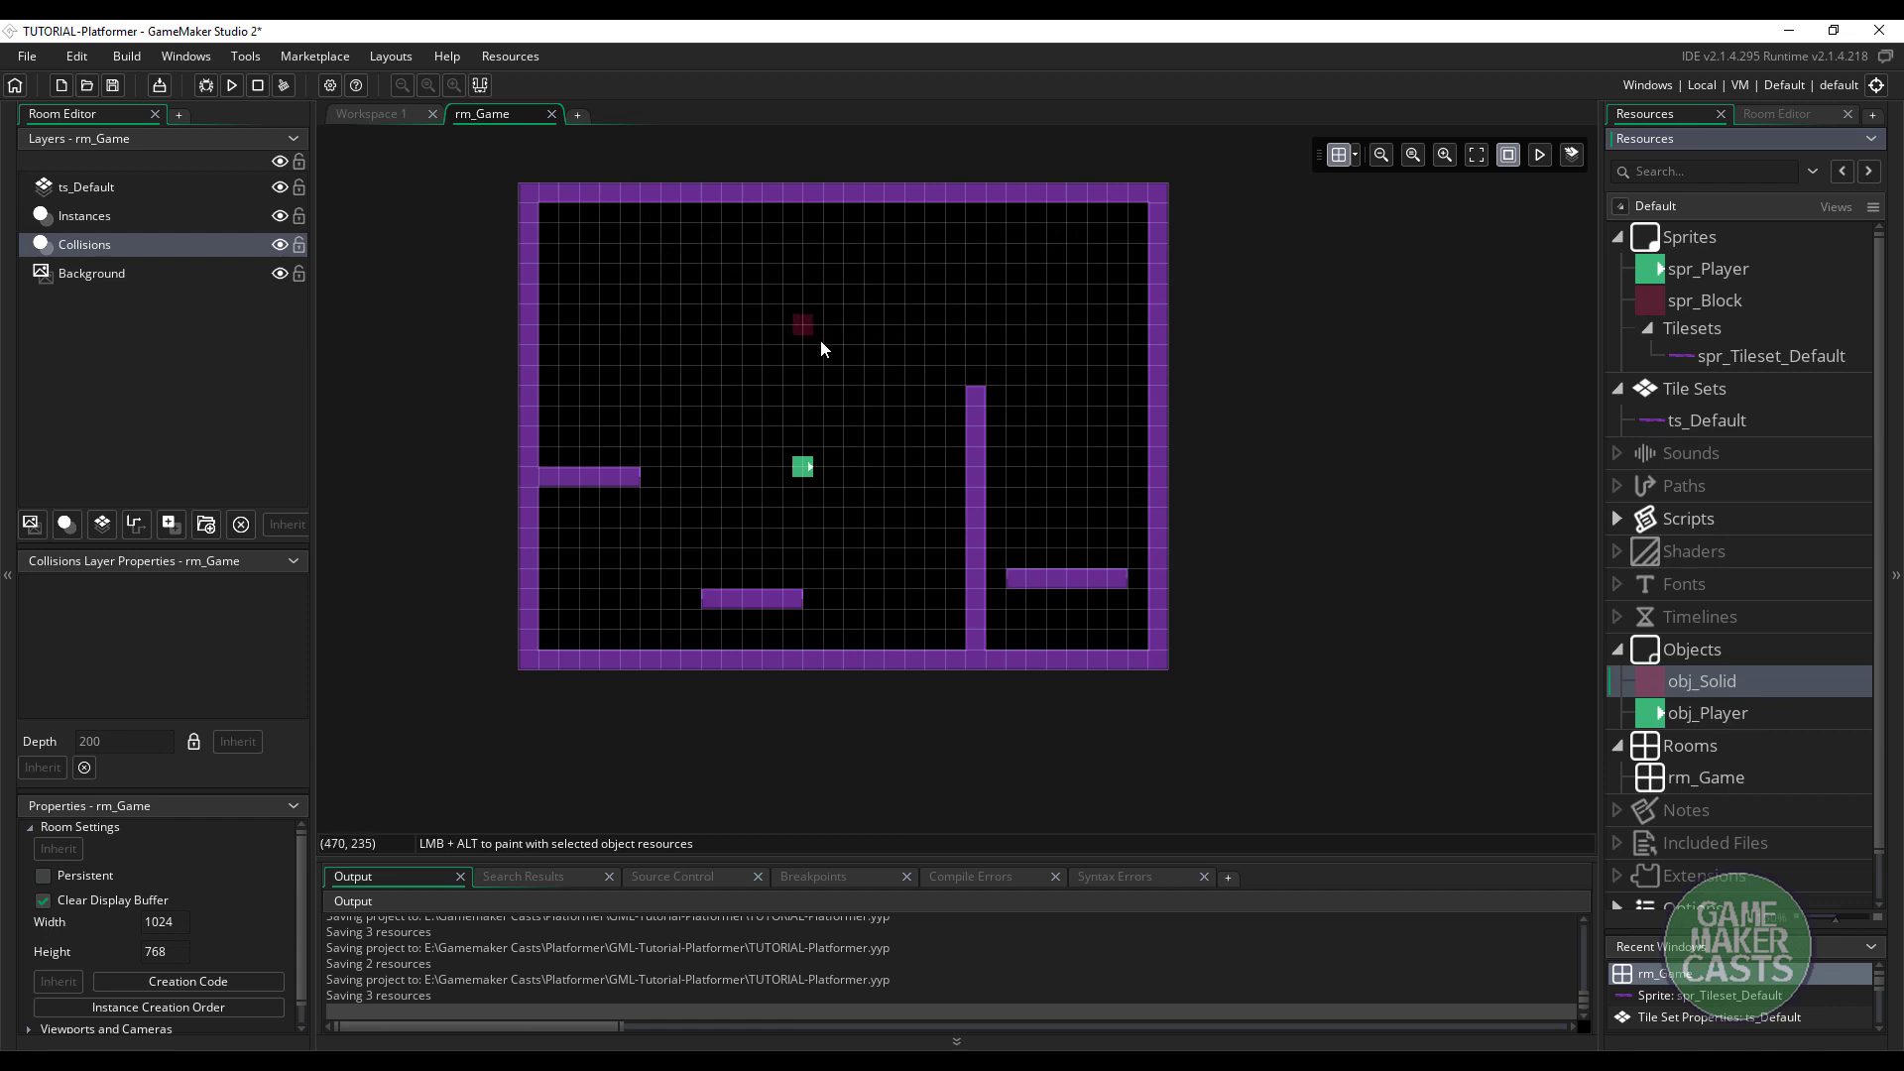
pyautogui.doubleClick(1658, 301)
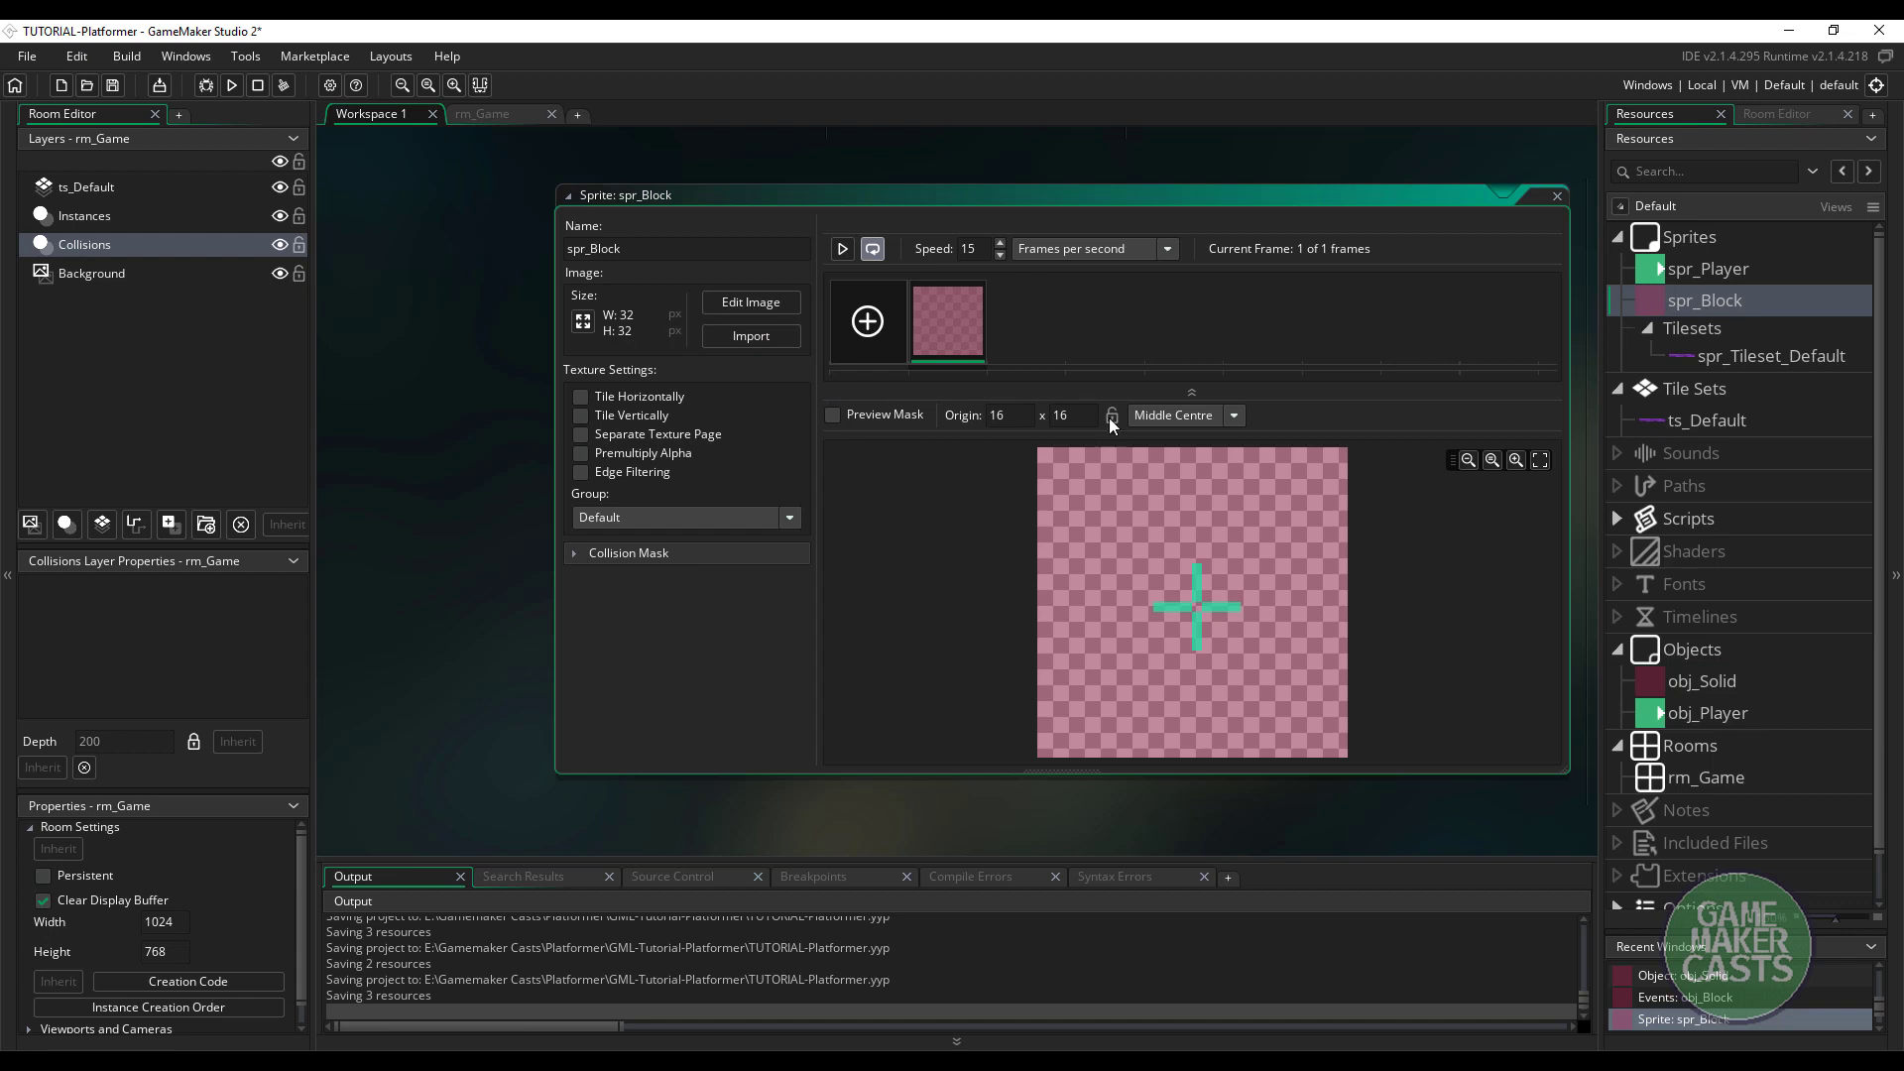
pyautogui.click(1176, 414)
pyautogui.click(1163, 438)
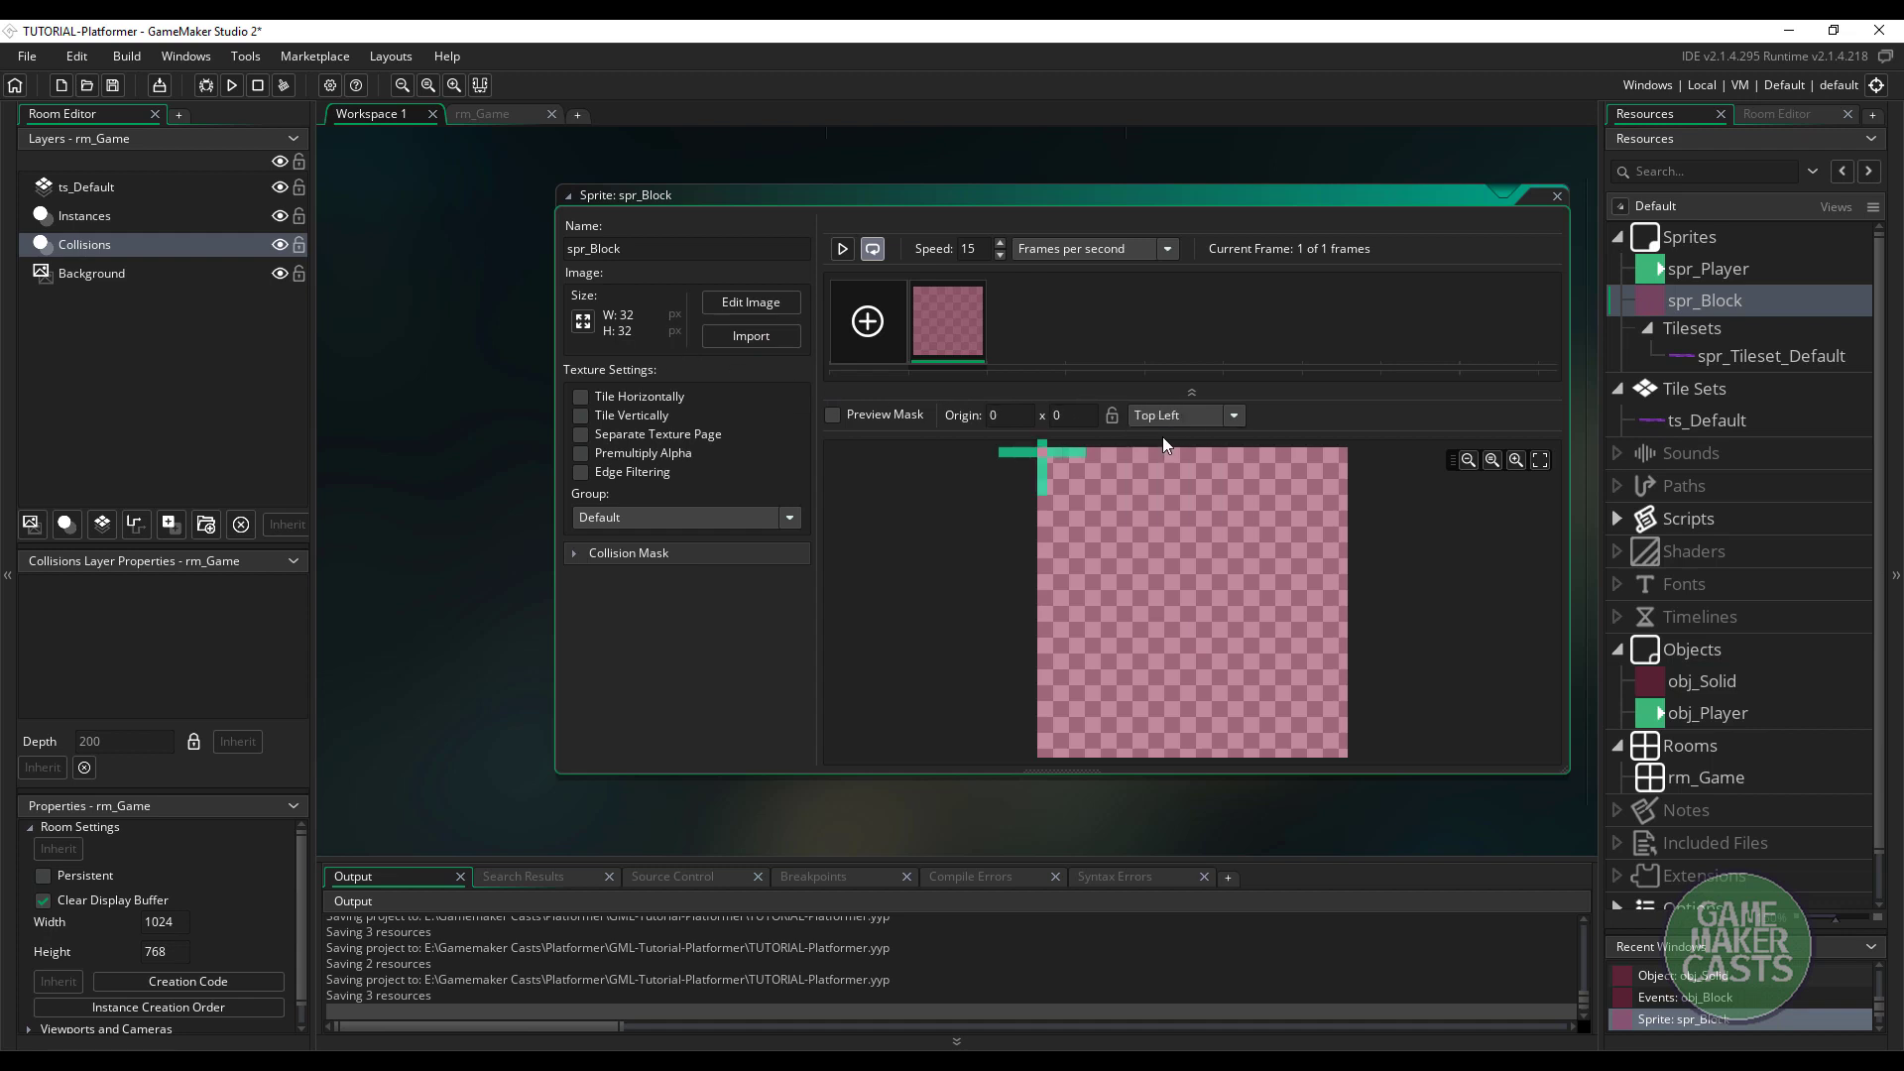
# Reopen rm_Game and select obj_Solid in Resources for placing
pyautogui.doubleClick(1660, 774)
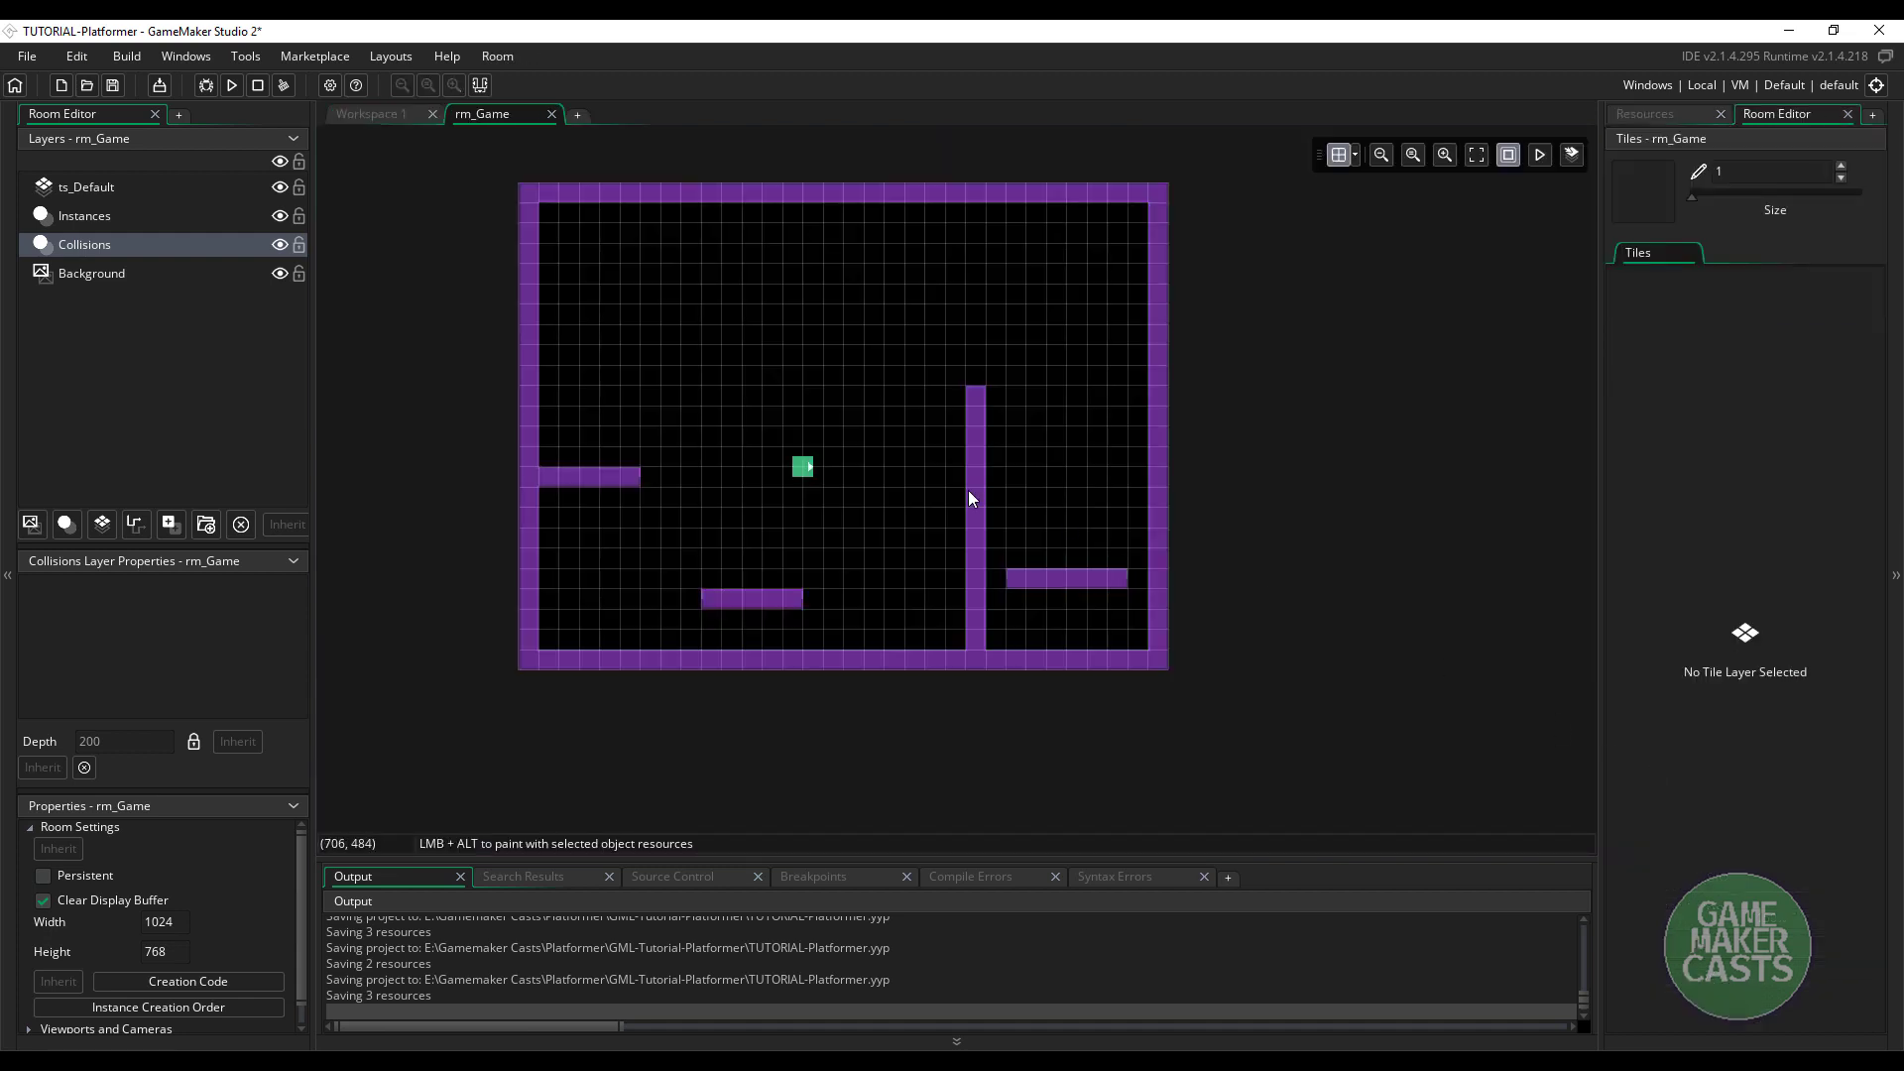
pyautogui.click(1648, 114)
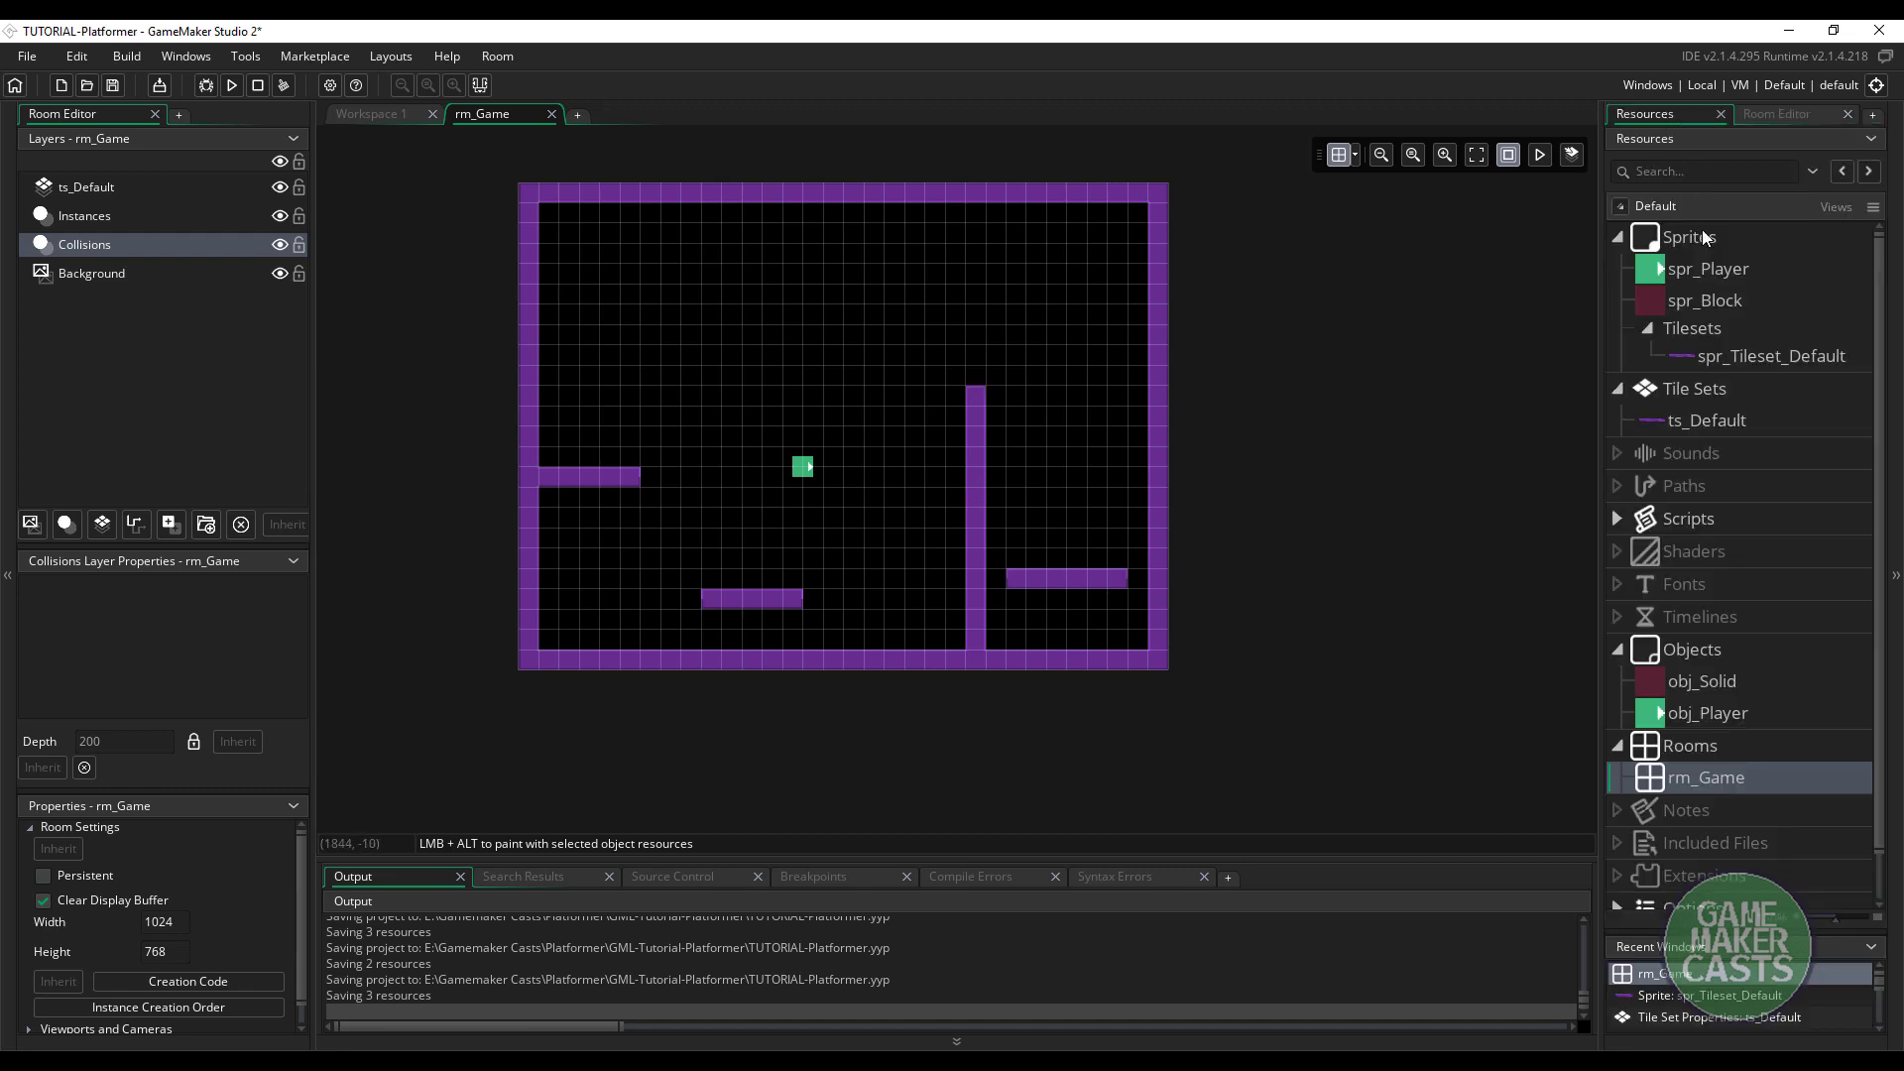
pyautogui.click(1659, 671)
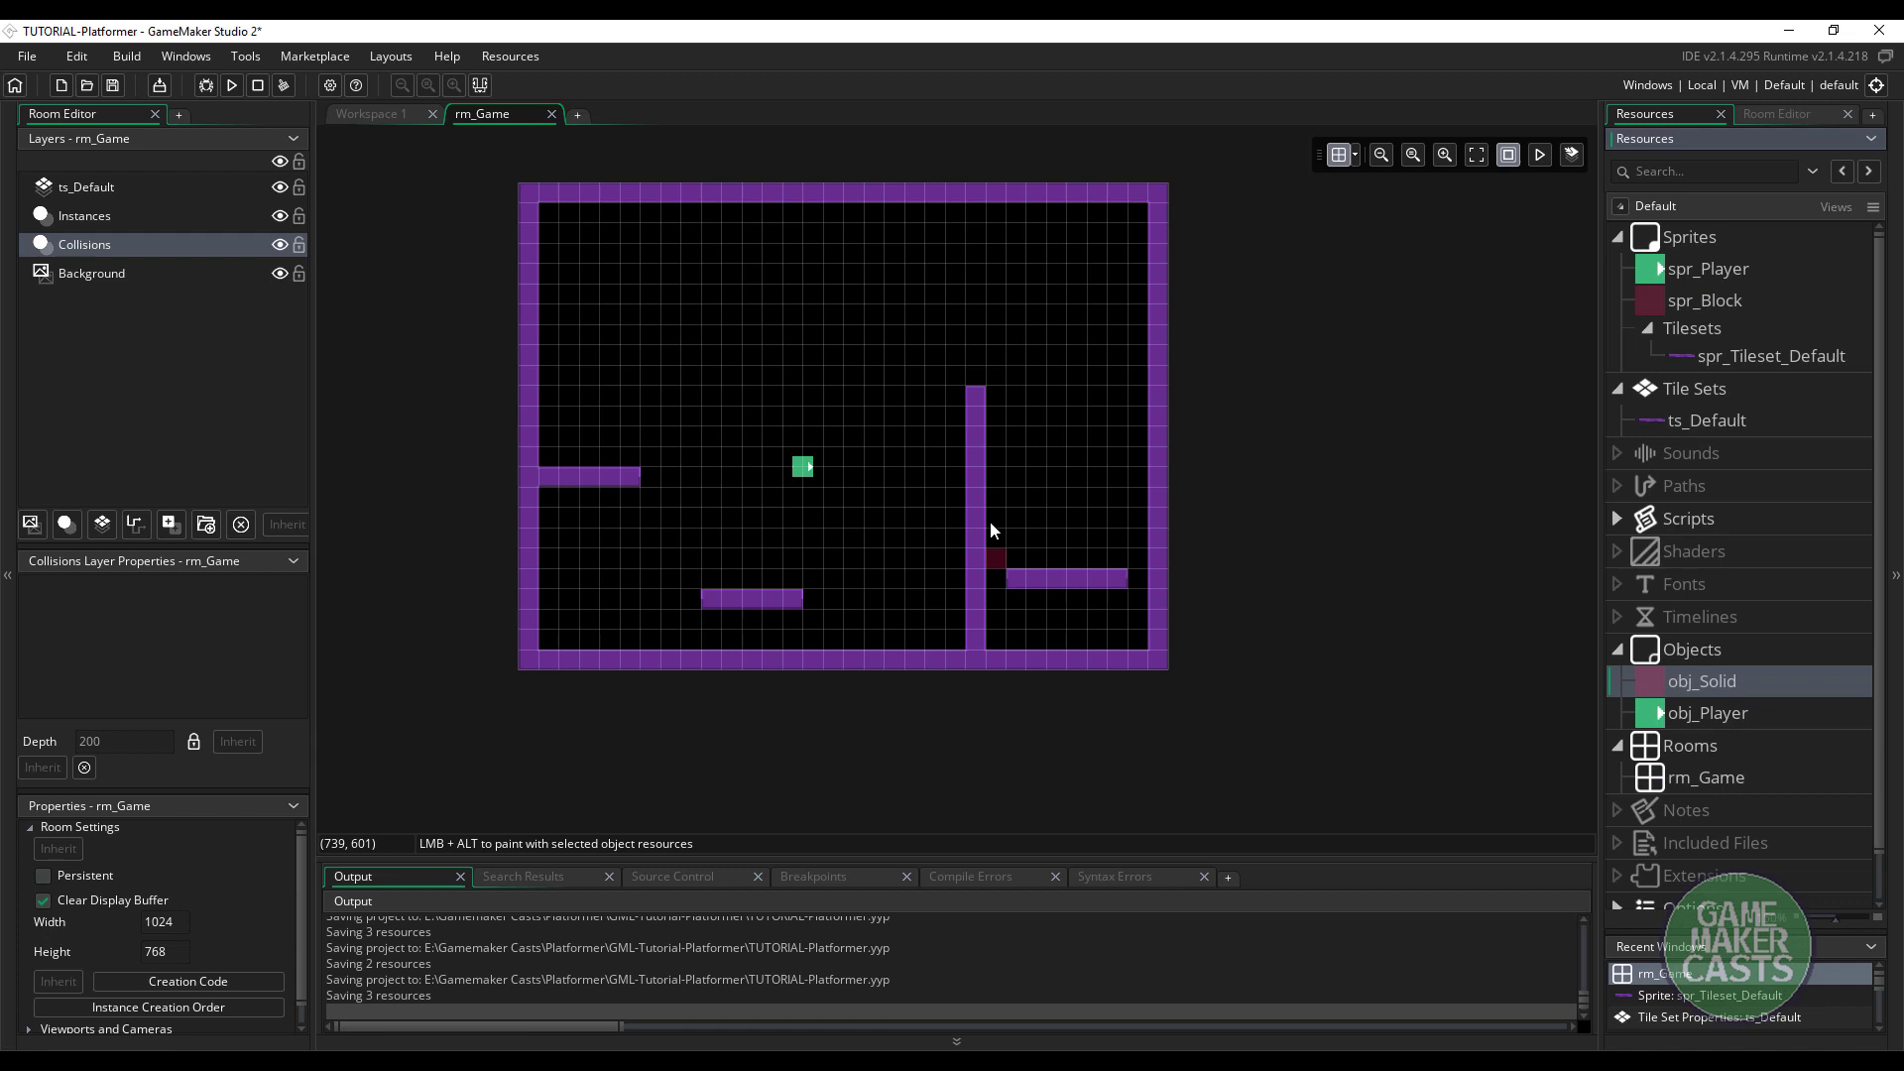
# Move the Collisions layer to the top and stretch obj_Solid instances along the room's outer walls
pyautogui.moveTo(115, 244); pyautogui.dragTo(151, 186)
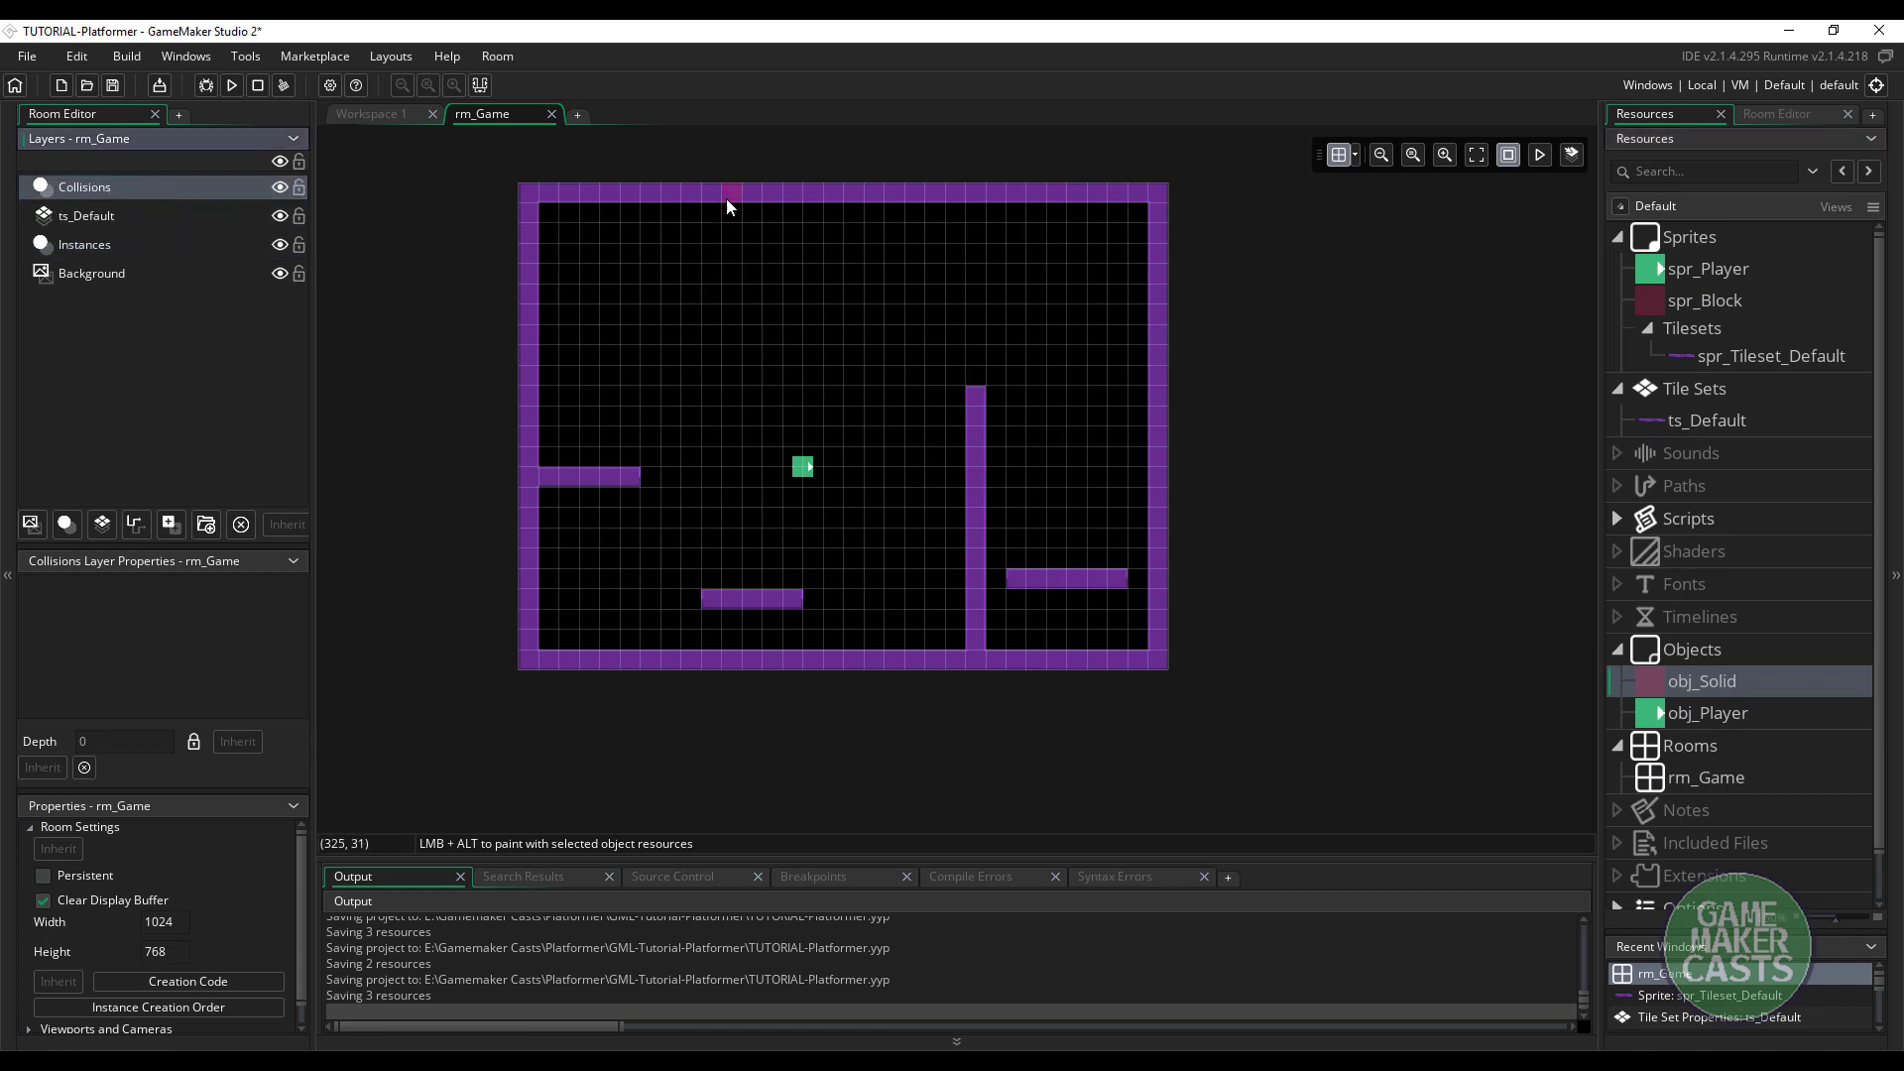
pyautogui.keyDown('alt'); pyautogui.click(530, 192); pyautogui.keyUp('alt')
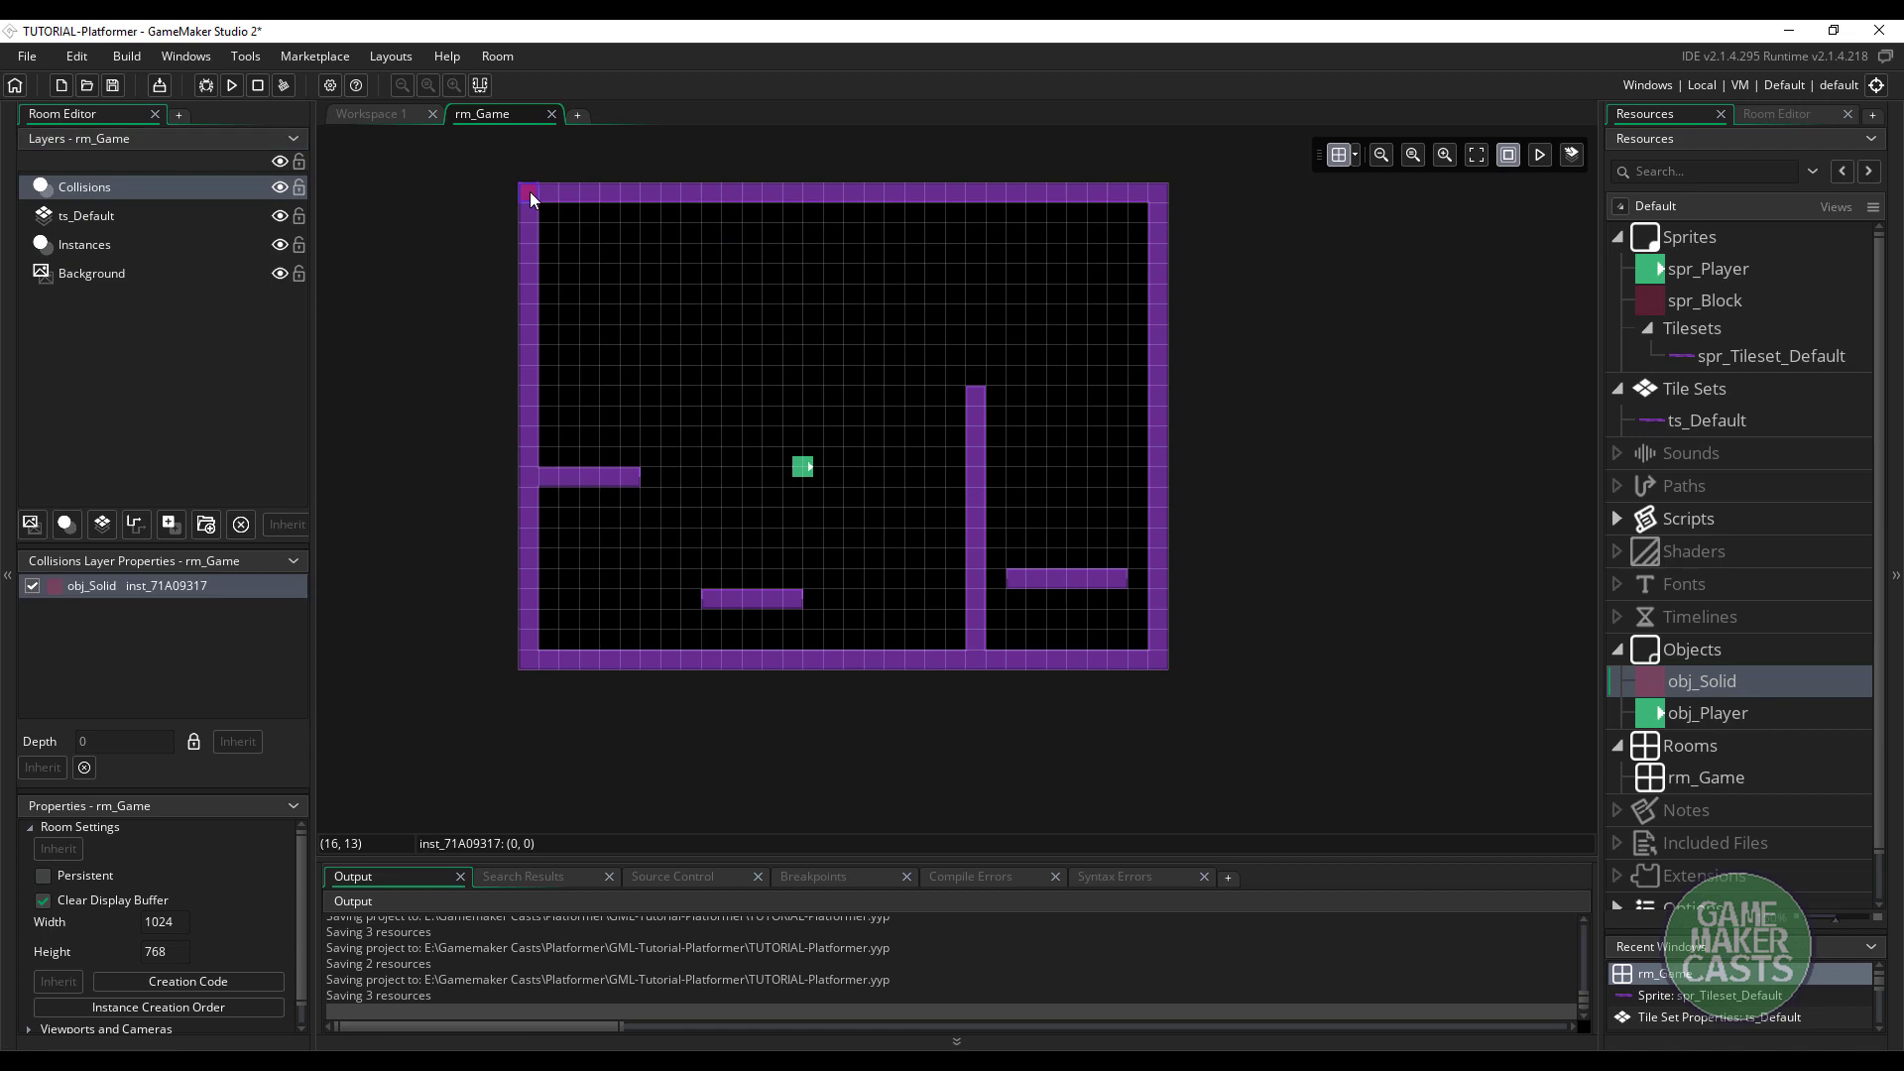
pyautogui.moveTo(538, 192); pyautogui.dragTo(1159, 191)
pyautogui.keyDown('alt'); pyautogui.click(1162, 214); pyautogui.keyUp('alt')
pyautogui.moveTo(1164, 223); pyautogui.dragTo(574, 149)
pyautogui.keyDown('alt'); pyautogui.click(1164, 657); pyautogui.keyUp('alt')
pyautogui.keyDown('alt'); pyautogui.click(532, 641); pyautogui.keyUp('alt')
pyautogui.click(657, 668)
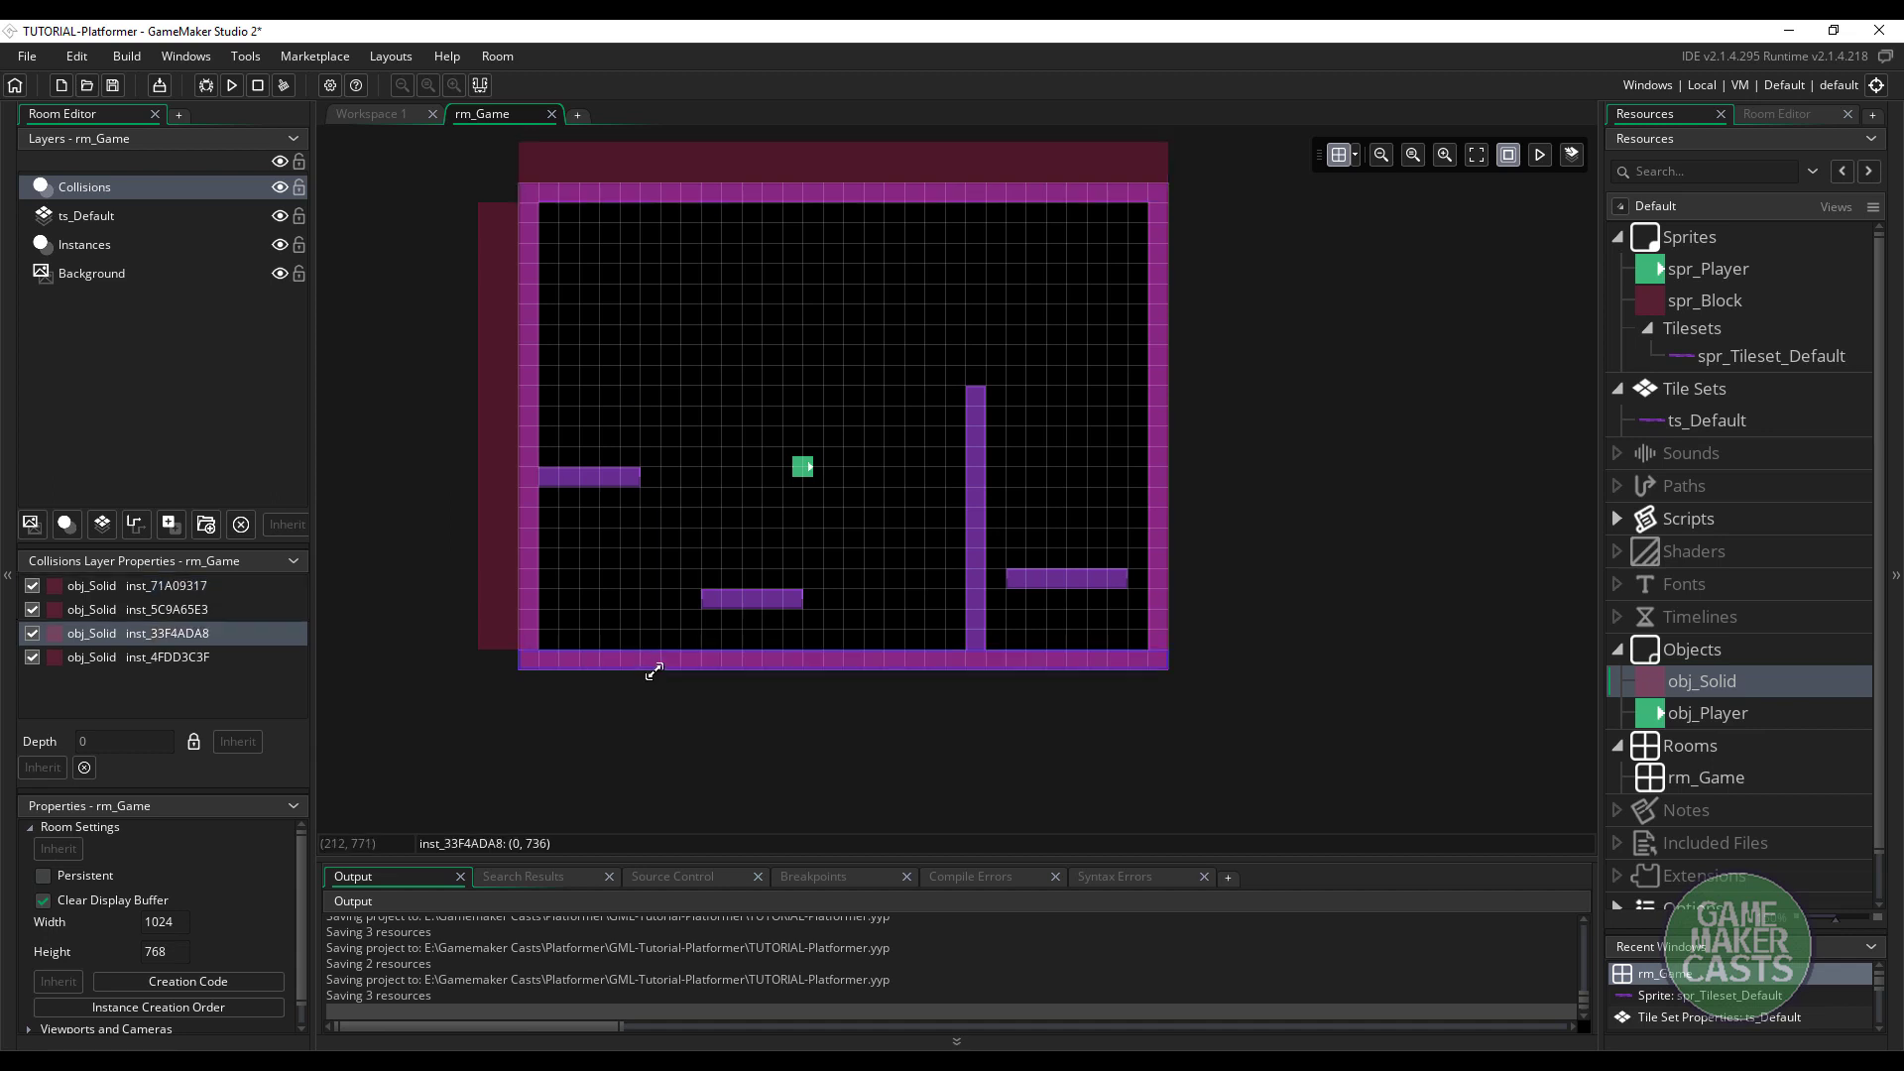
pyautogui.moveTo(655, 671); pyautogui.dragTo(637, 710)
pyautogui.click(1171, 416)
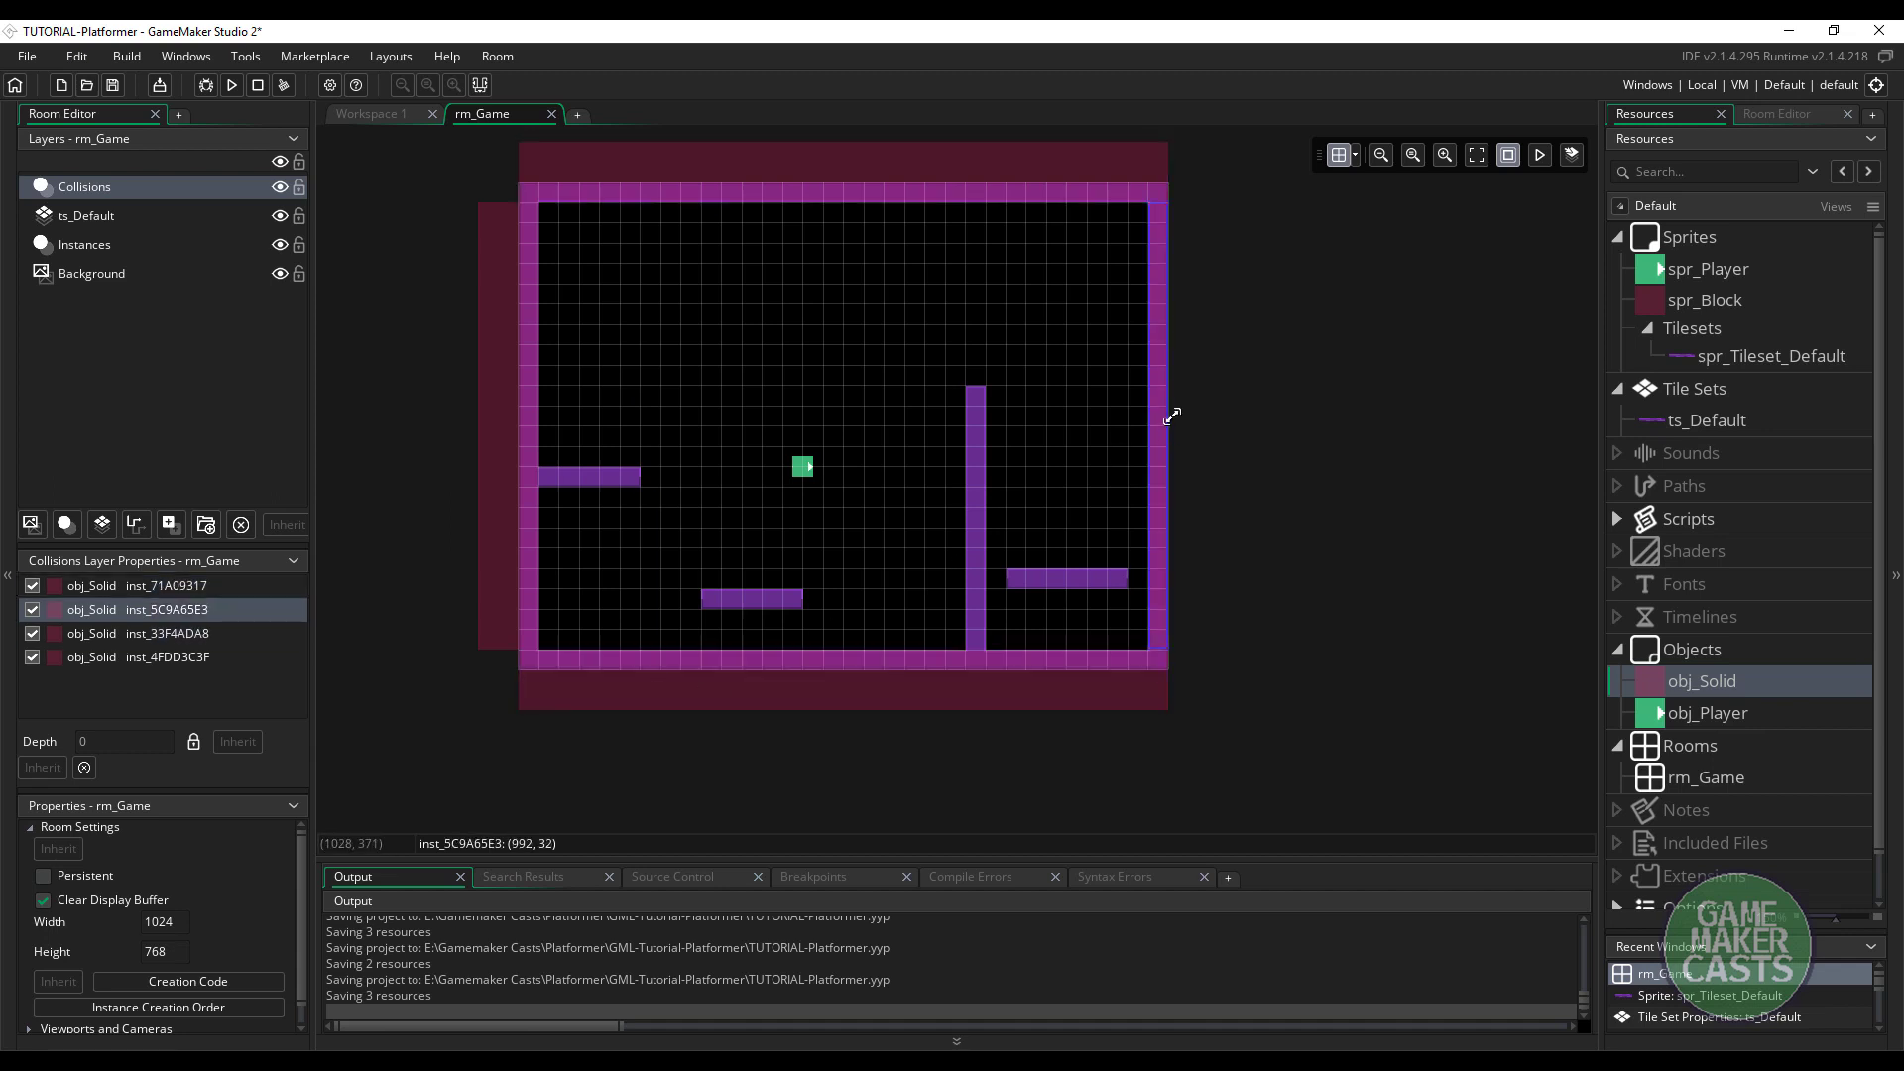
pyautogui.moveTo(1172, 416); pyautogui.dragTo(1202, 279)
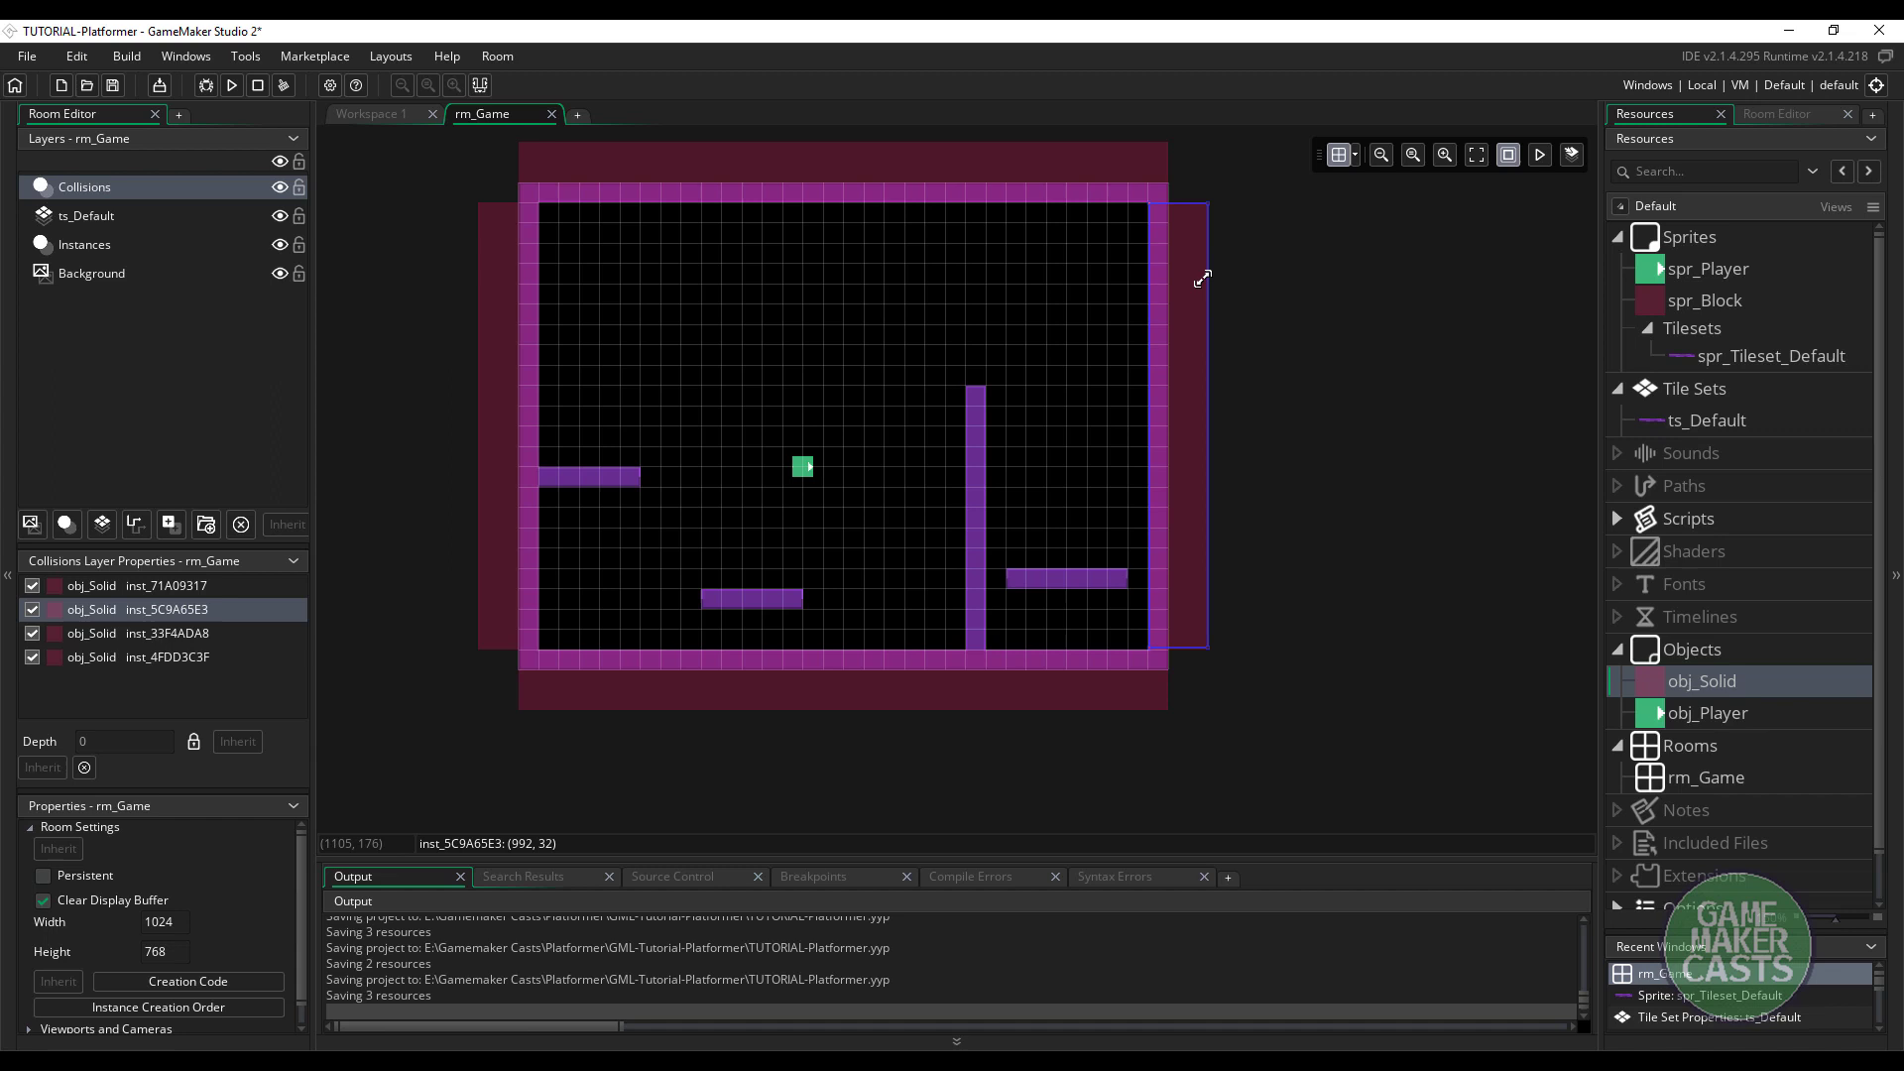
# Stretch obj_Solid instances over the vertical bar and the low, left and right platforms
pyautogui.keyDown('alt'); pyautogui.click(978, 396); pyautogui.keyUp('alt')
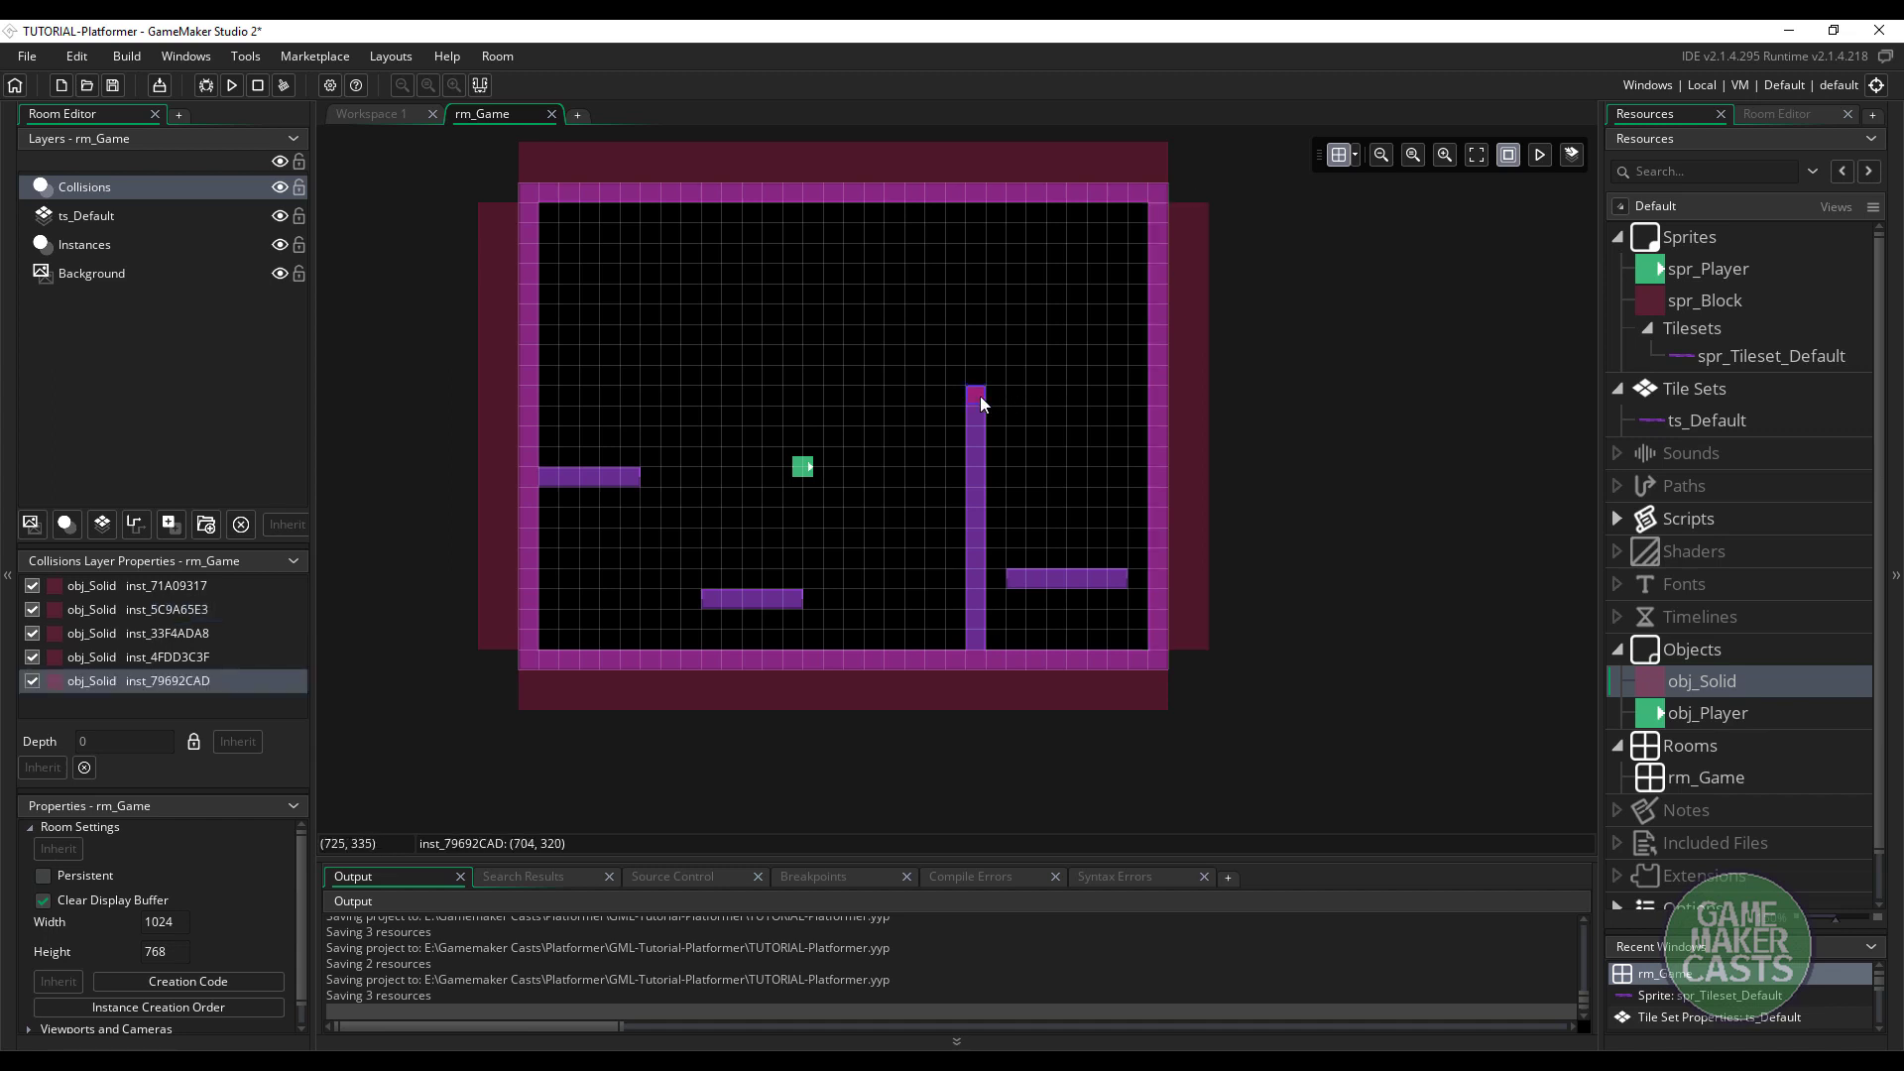
pyautogui.moveTo(984, 406); pyautogui.dragTo(970, 647)
pyautogui.keyDown('alt'); pyautogui.click(708, 593); pyautogui.keyUp('alt')
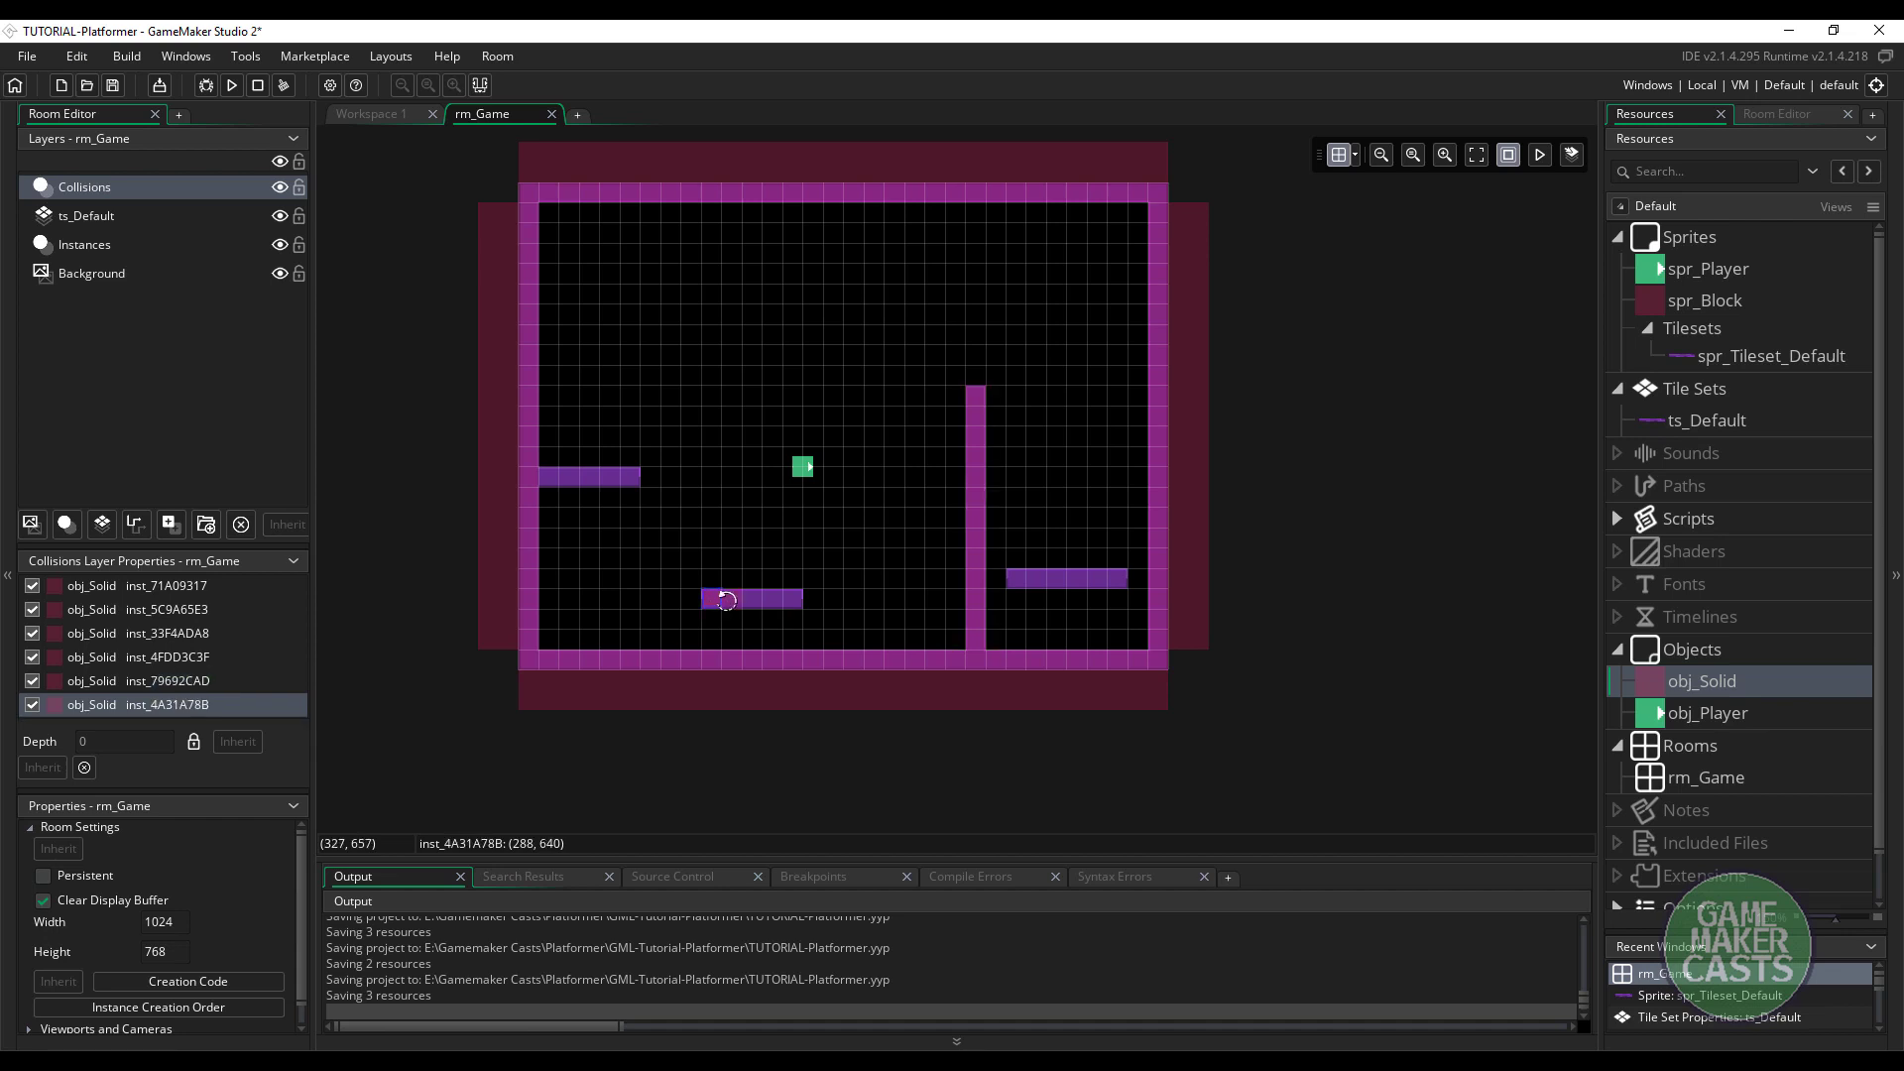
pyautogui.moveTo(721, 599); pyautogui.dragTo(803, 599)
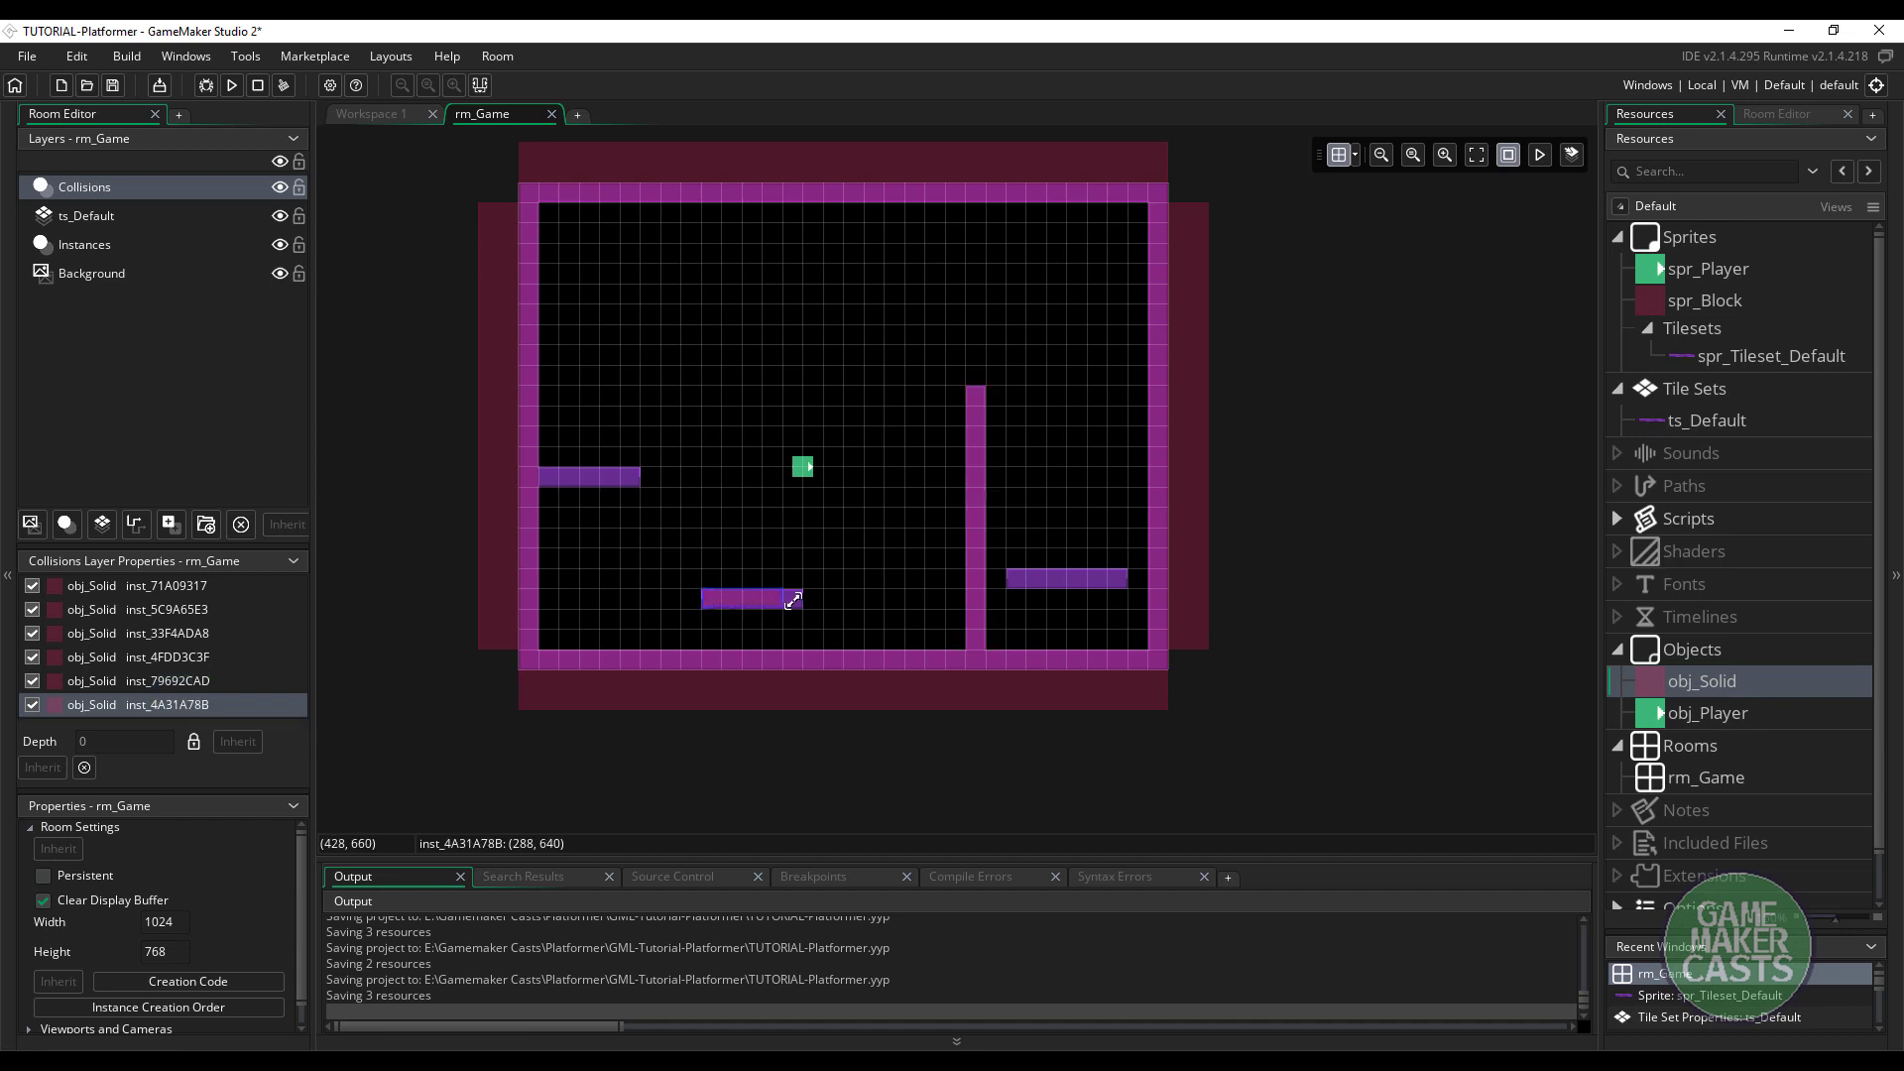
pyautogui.click(550, 474)
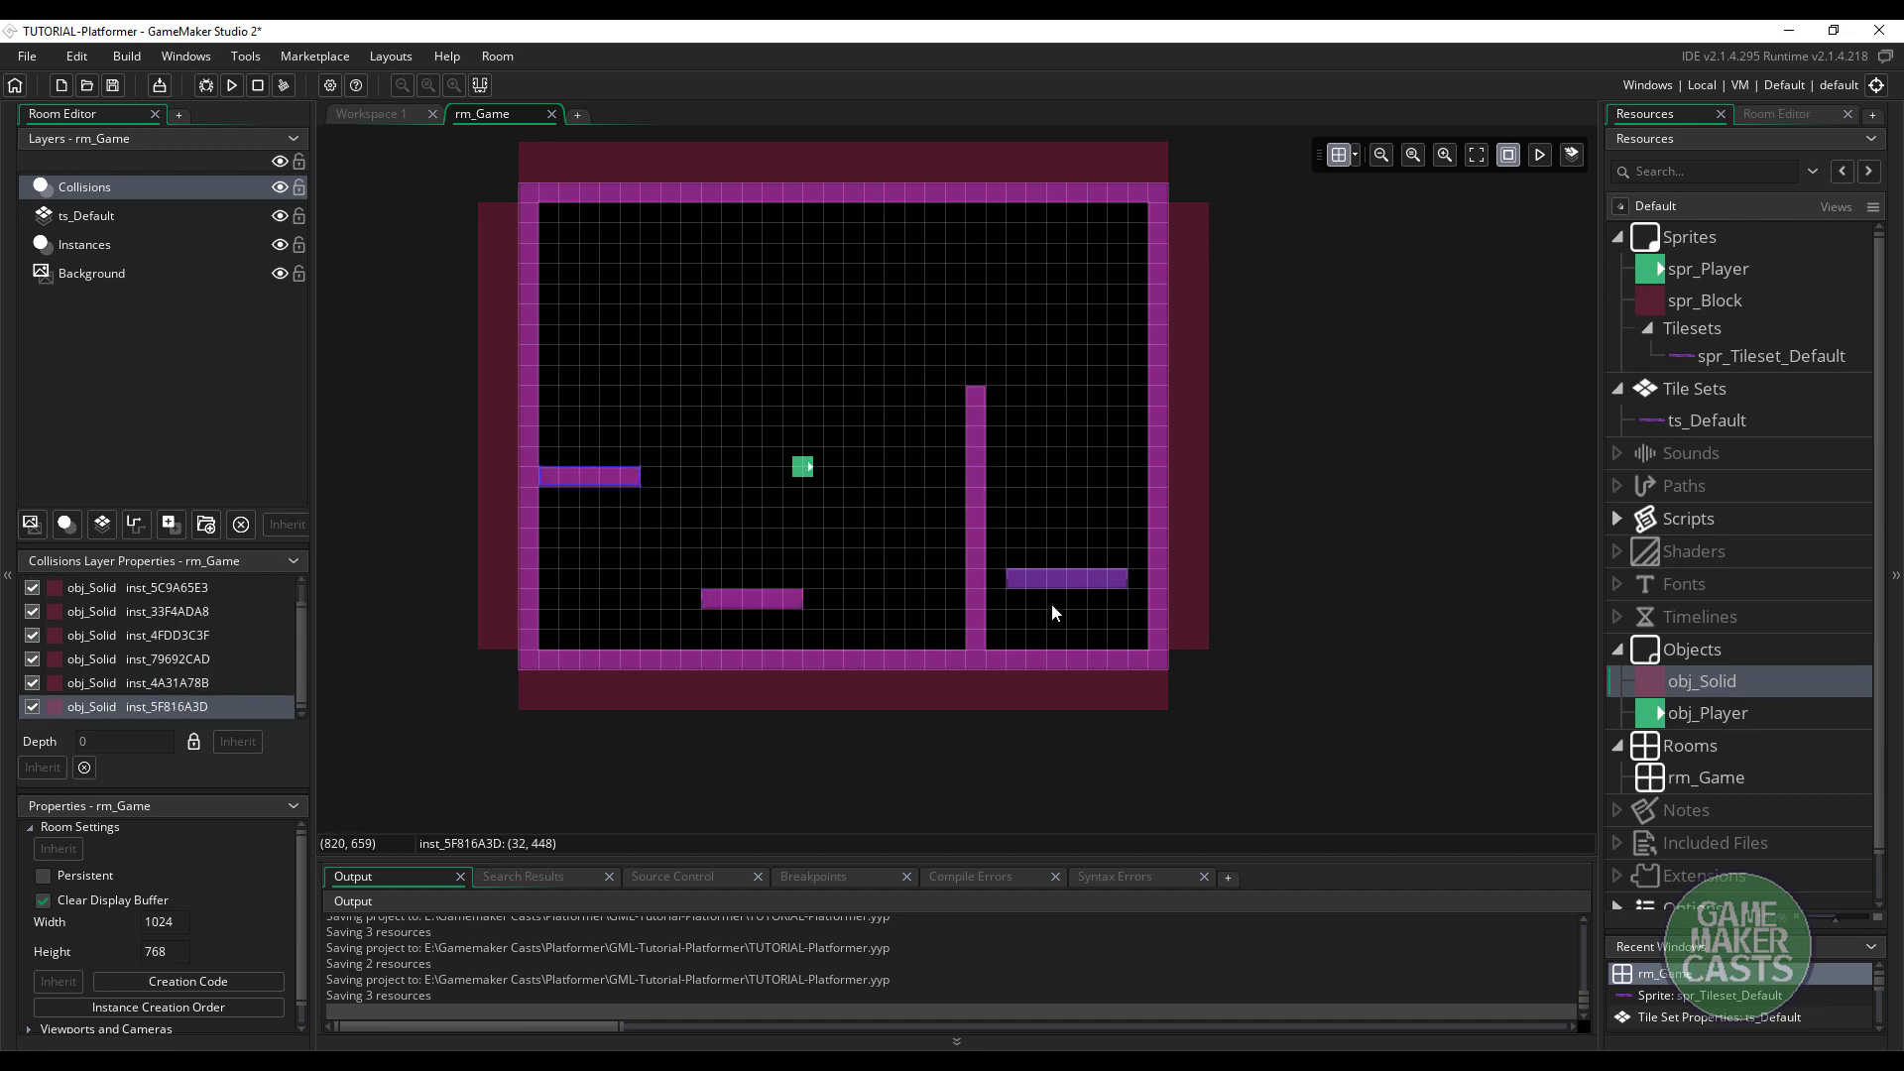
pyautogui.keyDown('alt'); pyautogui.click(1021, 588); pyautogui.keyUp('alt')
pyautogui.moveTo(1025, 587); pyautogui.dragTo(1127, 586)
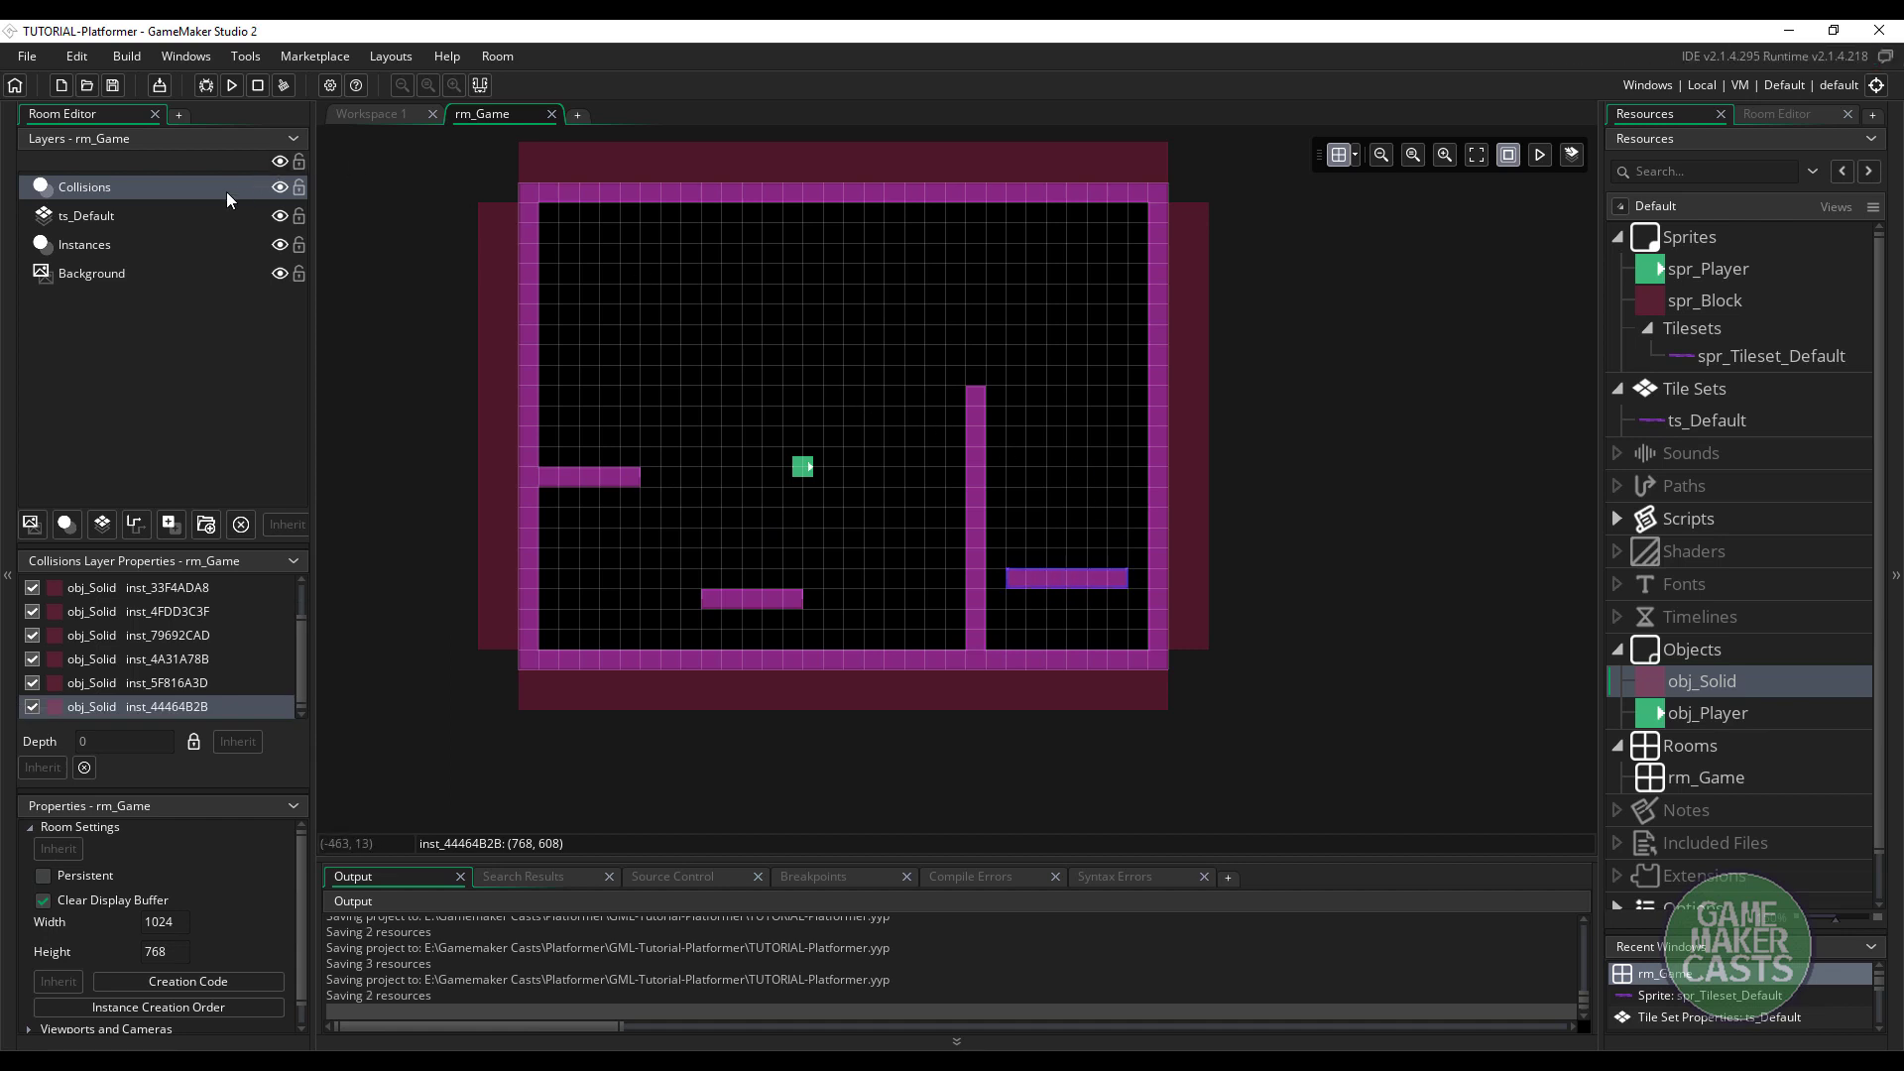
# Rename the Instances layer to Player and briefly hide the Collisions layer to check the tiles
pyautogui.click(194, 246)
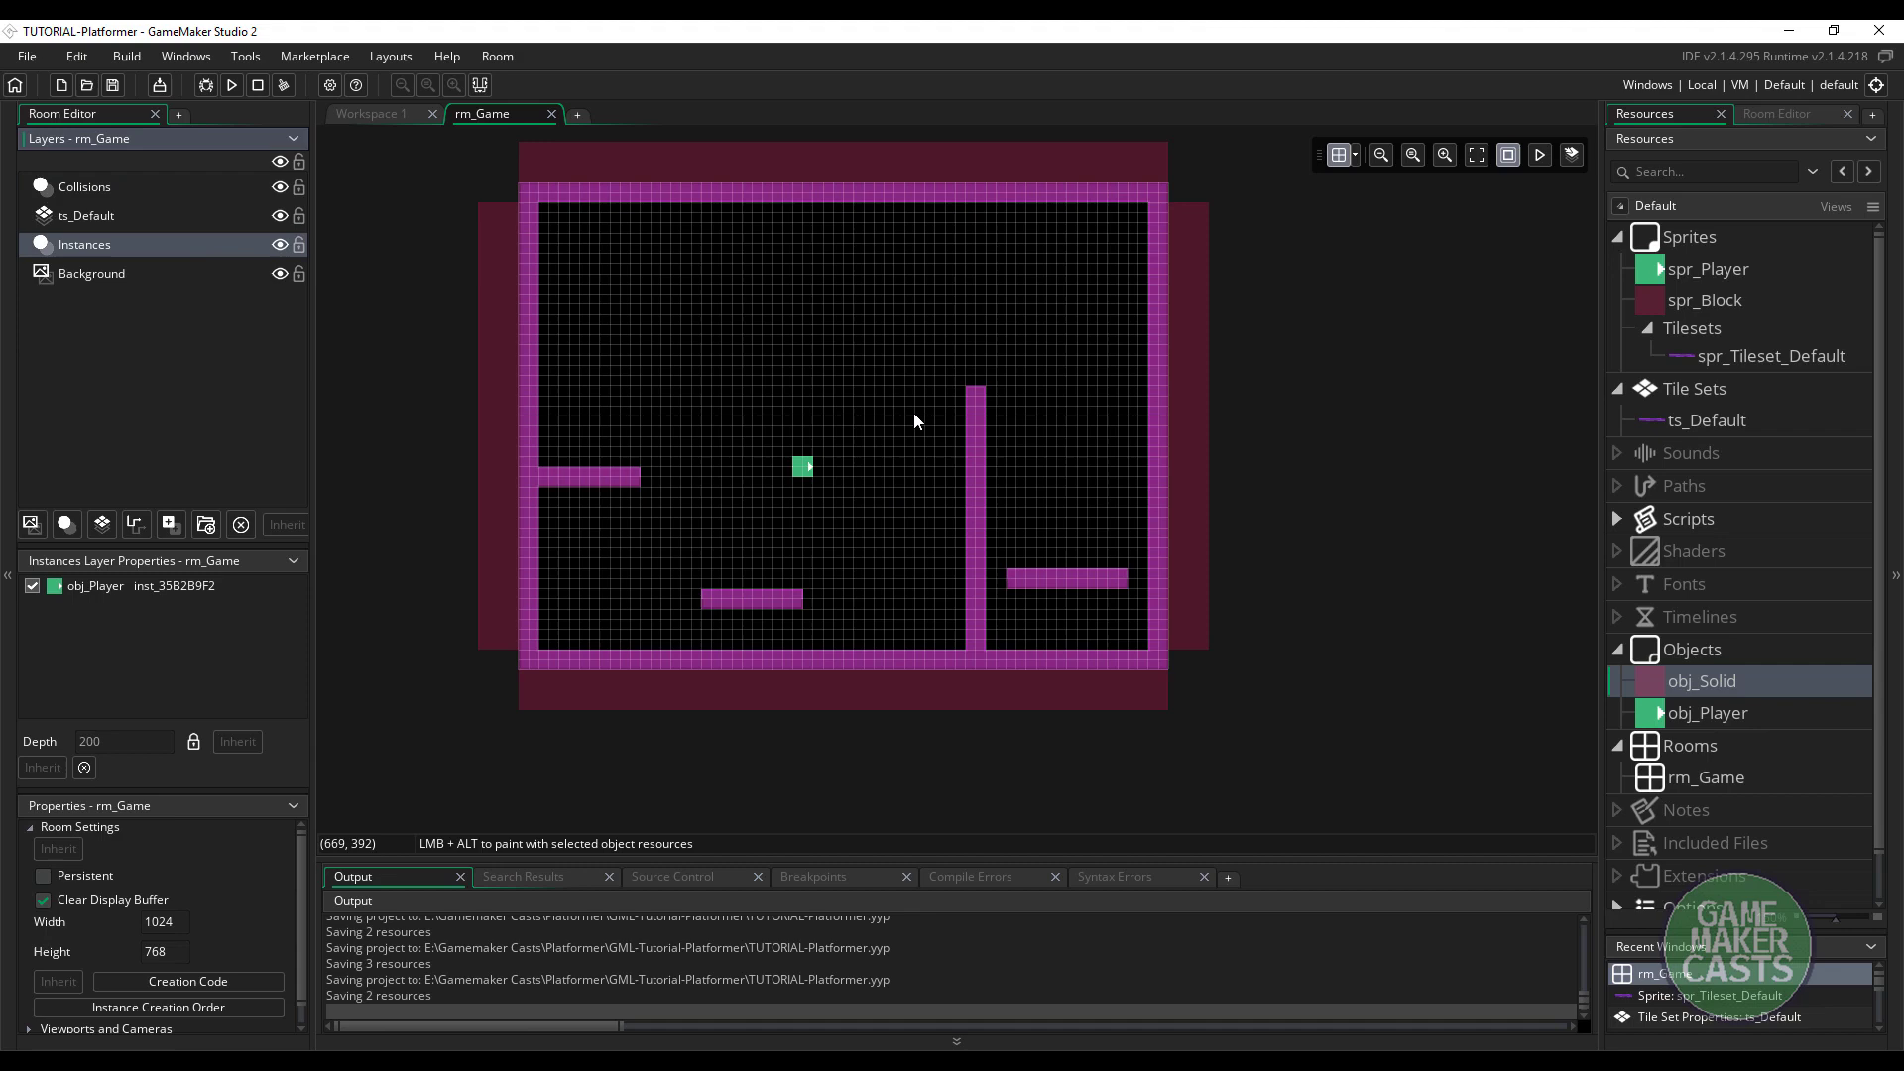
pyautogui.doubleClick(77, 246)
pyautogui.write('Player')
pyautogui.press('Return')
pyautogui.click(87, 223)
pyautogui.click(110, 186)
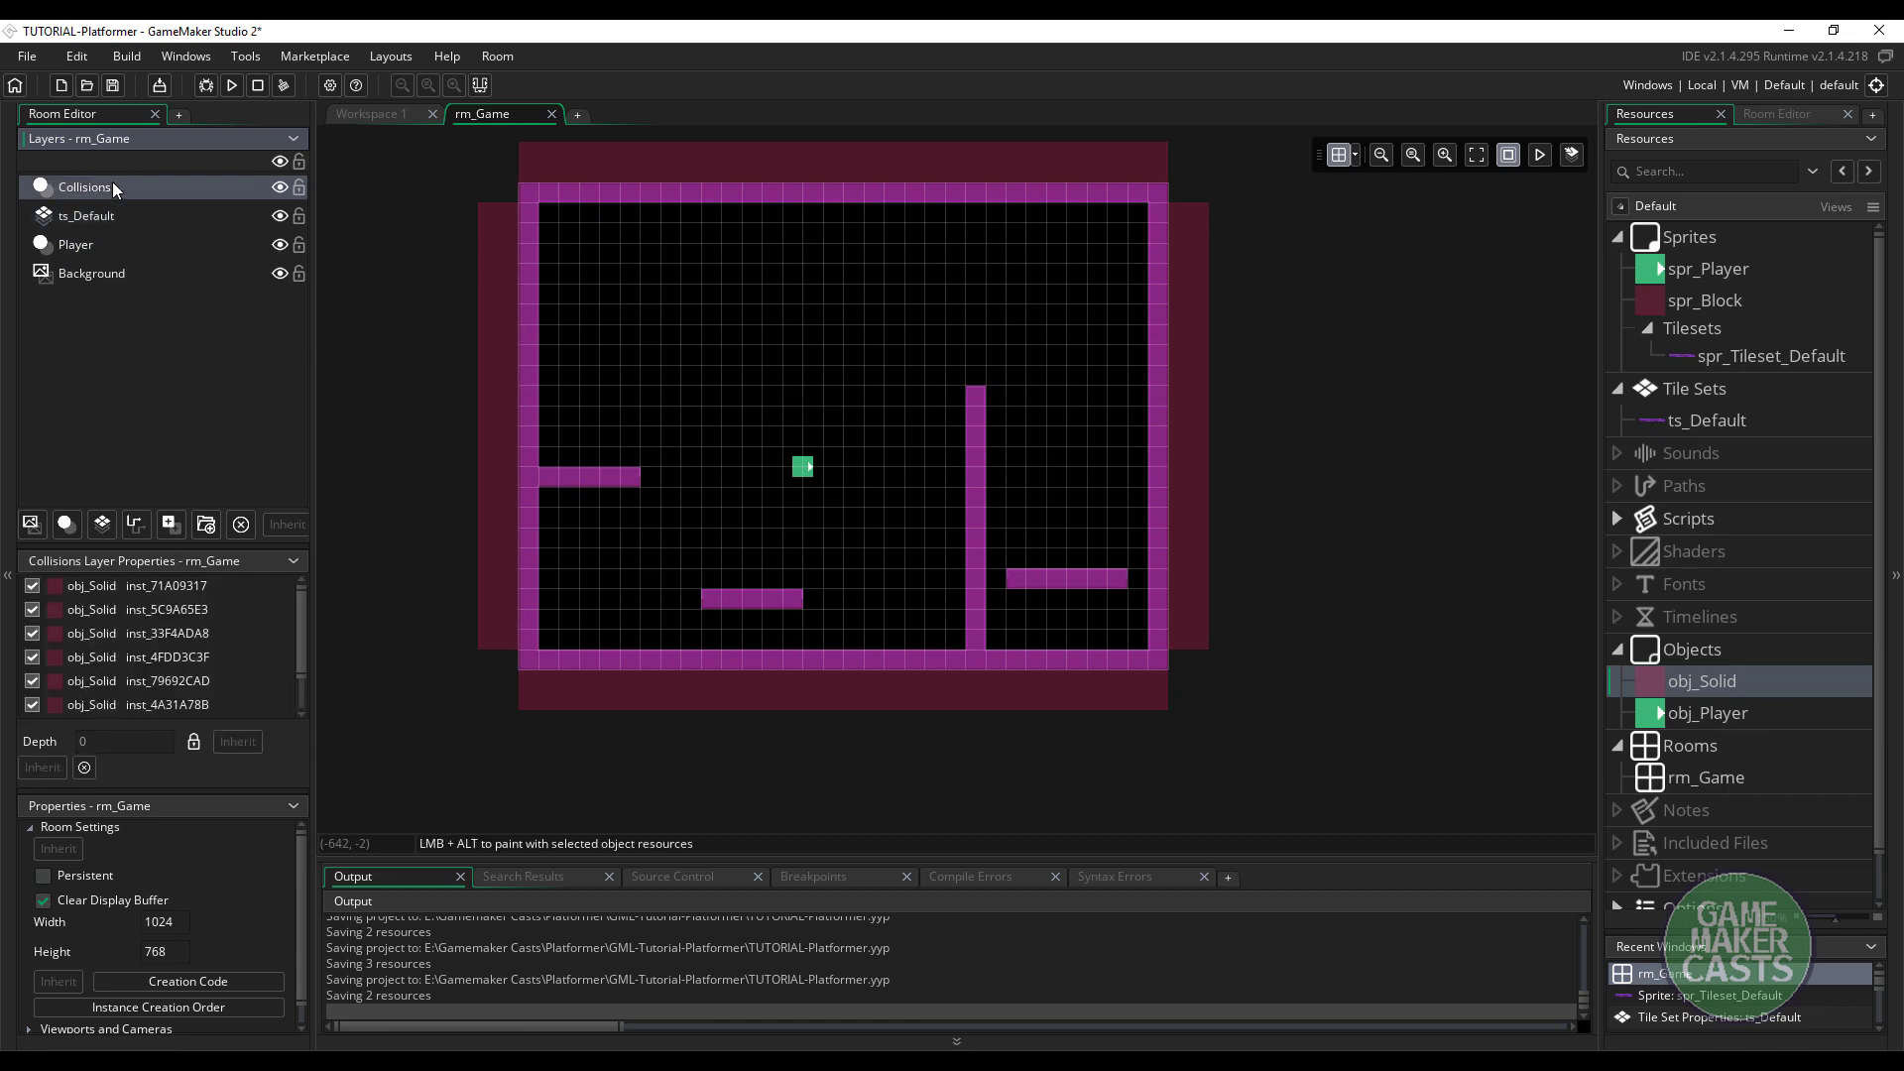
pyautogui.click(280, 188)
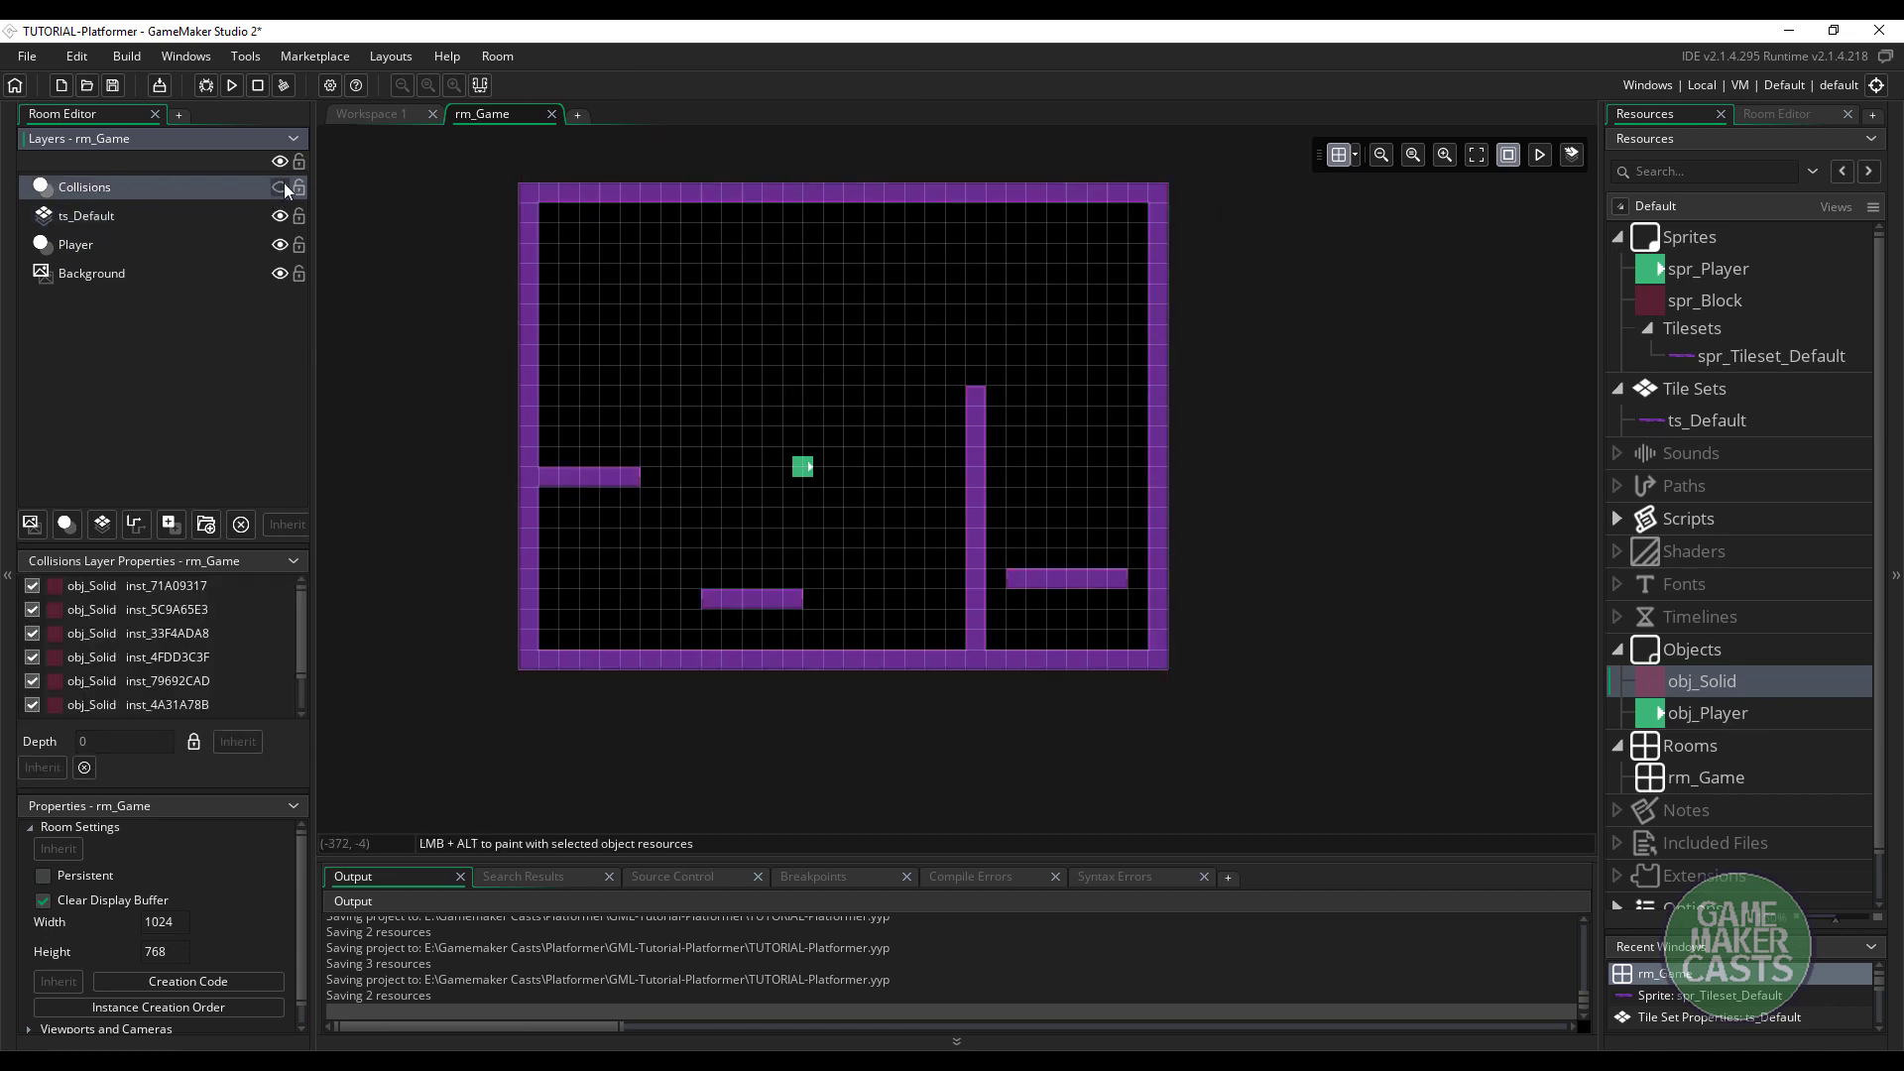
pyautogui.click(279, 188)
# Untick Visible on obj_Solid so its collision instances aren't drawn
pyautogui.doubleClick(1651, 685)
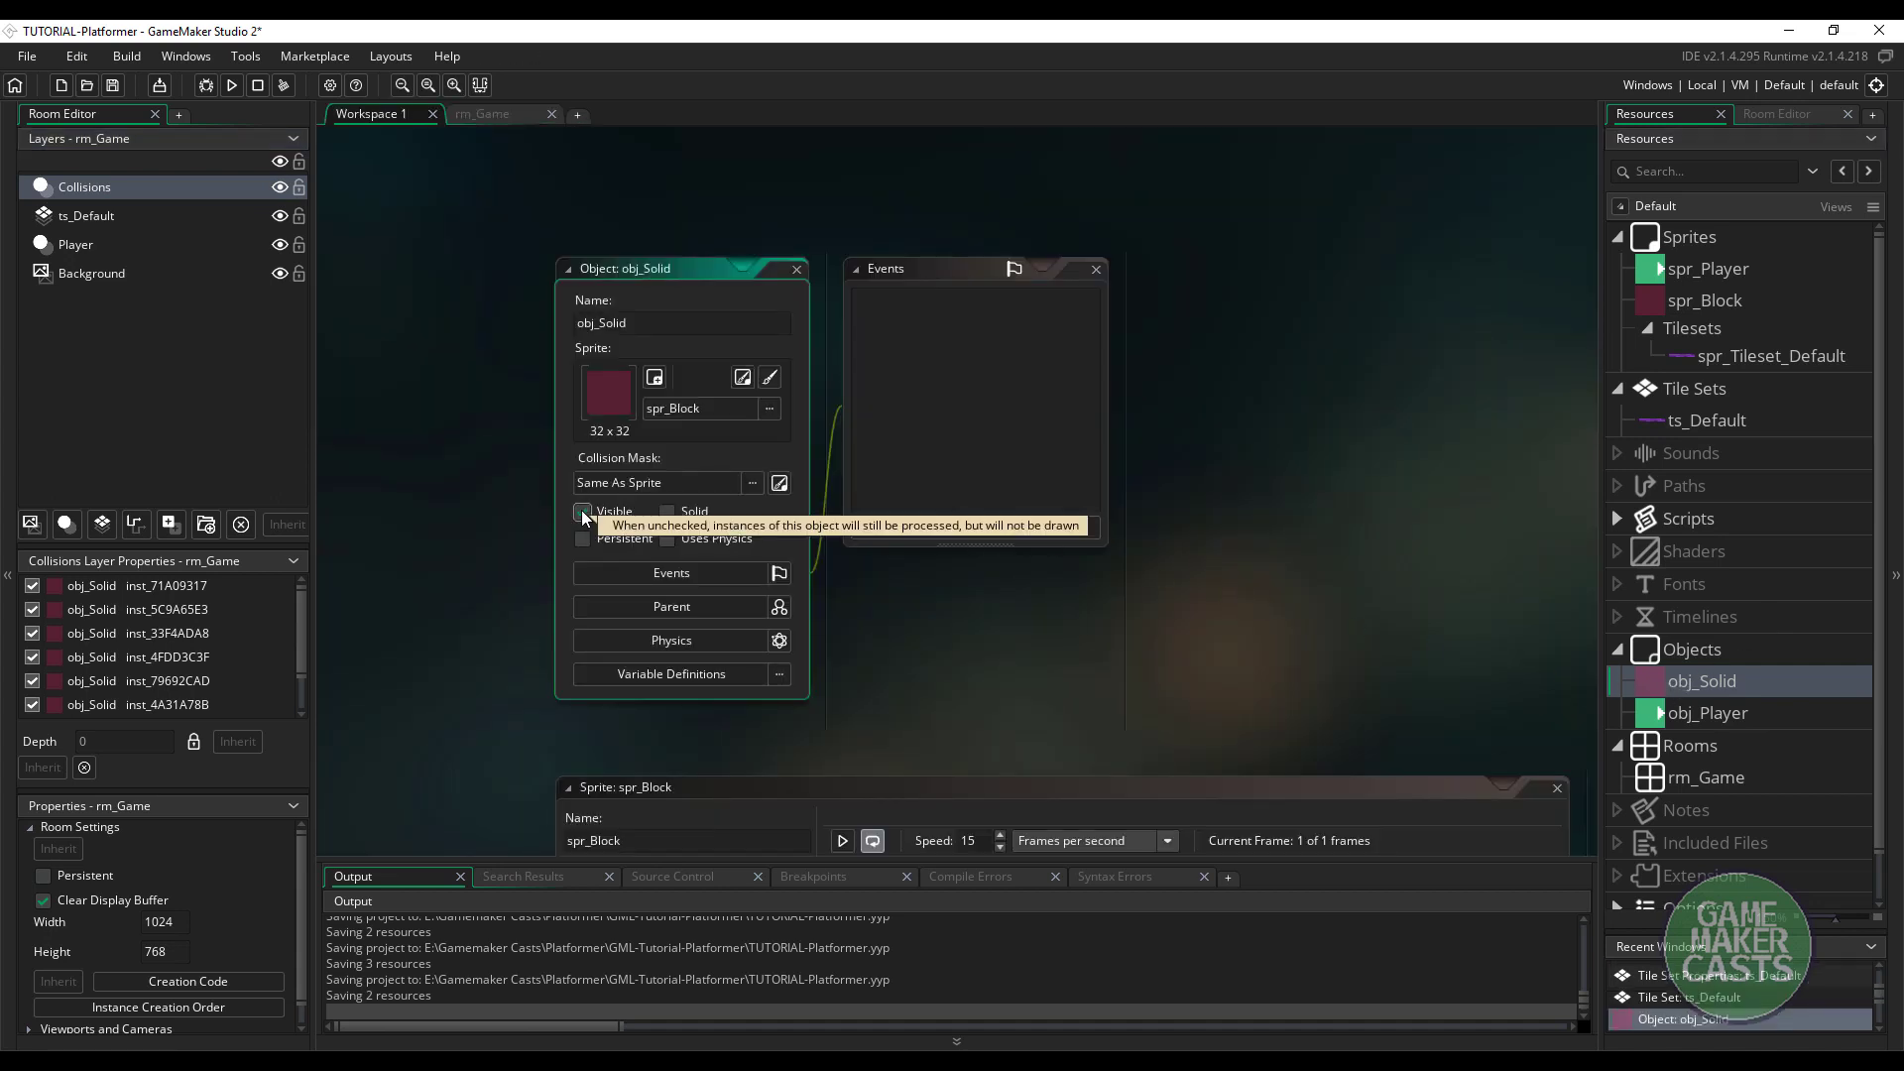
pyautogui.click(583, 513)
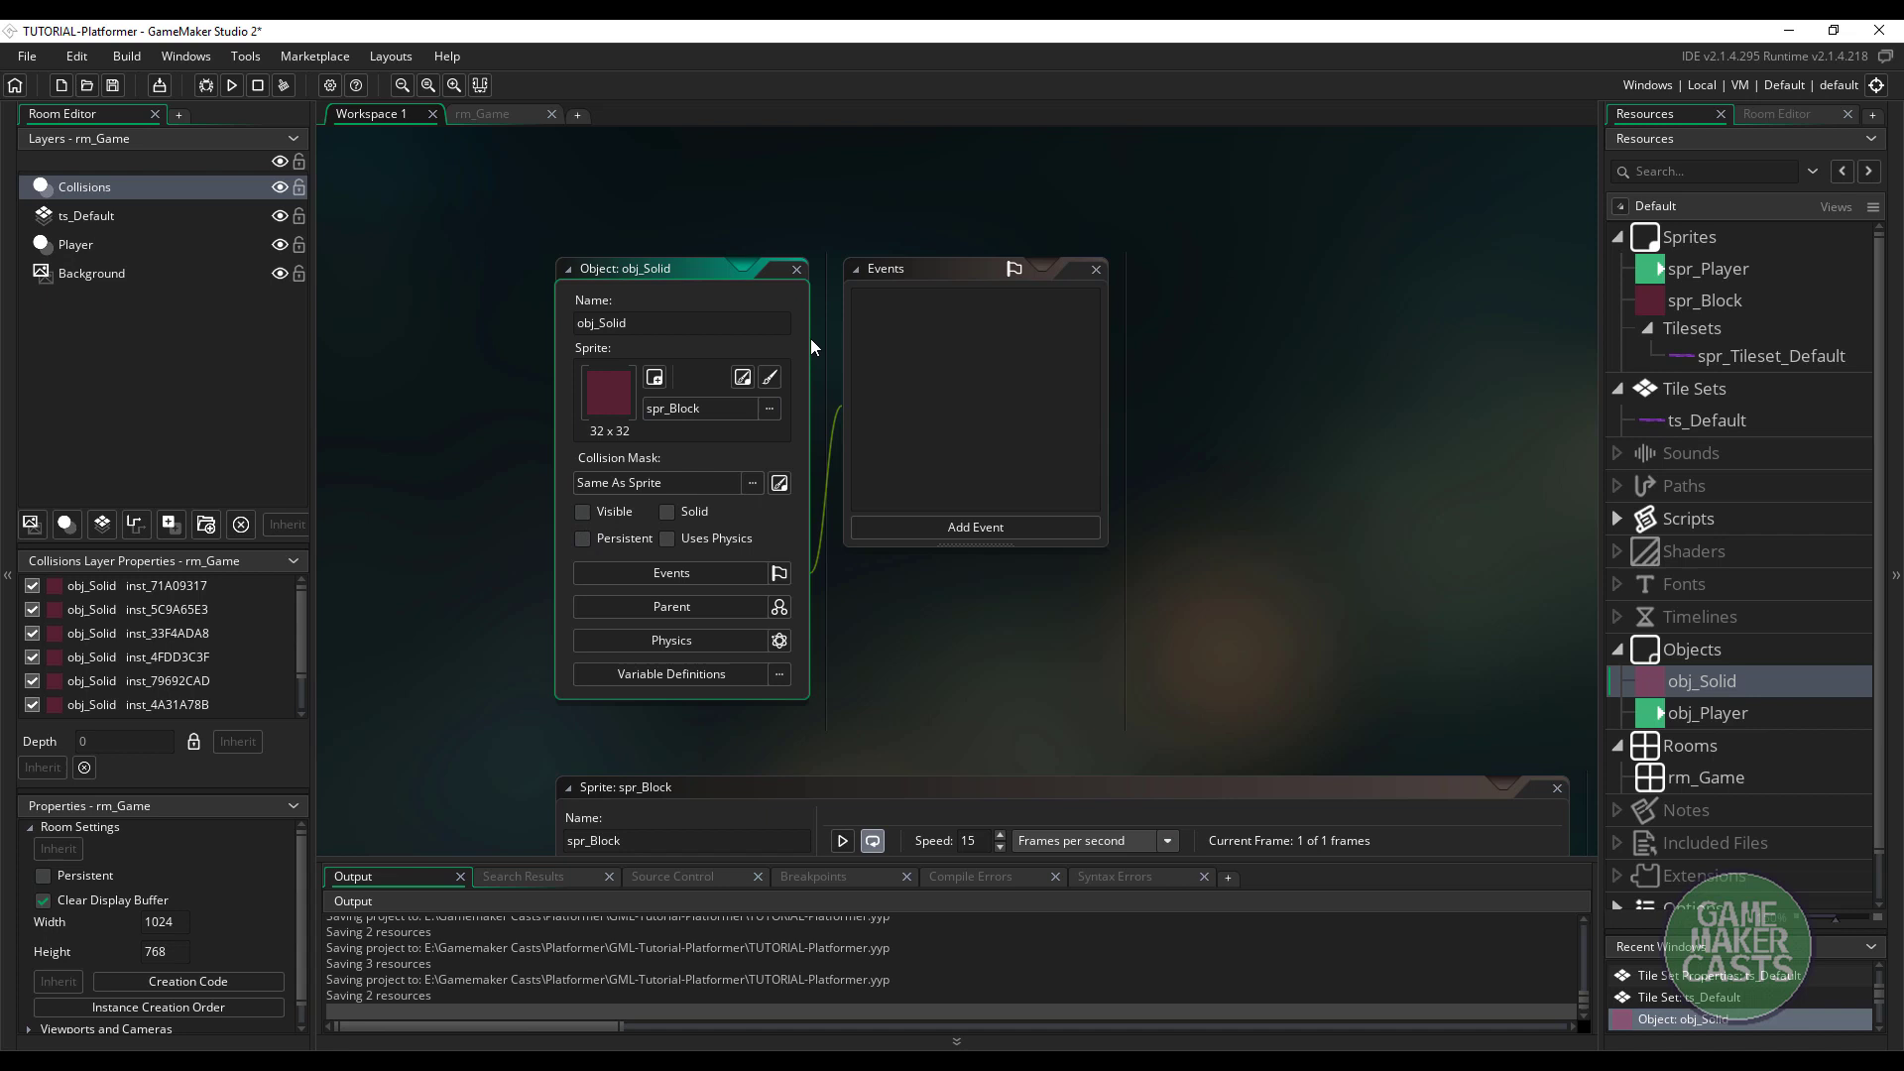
pyautogui.click(796, 270)
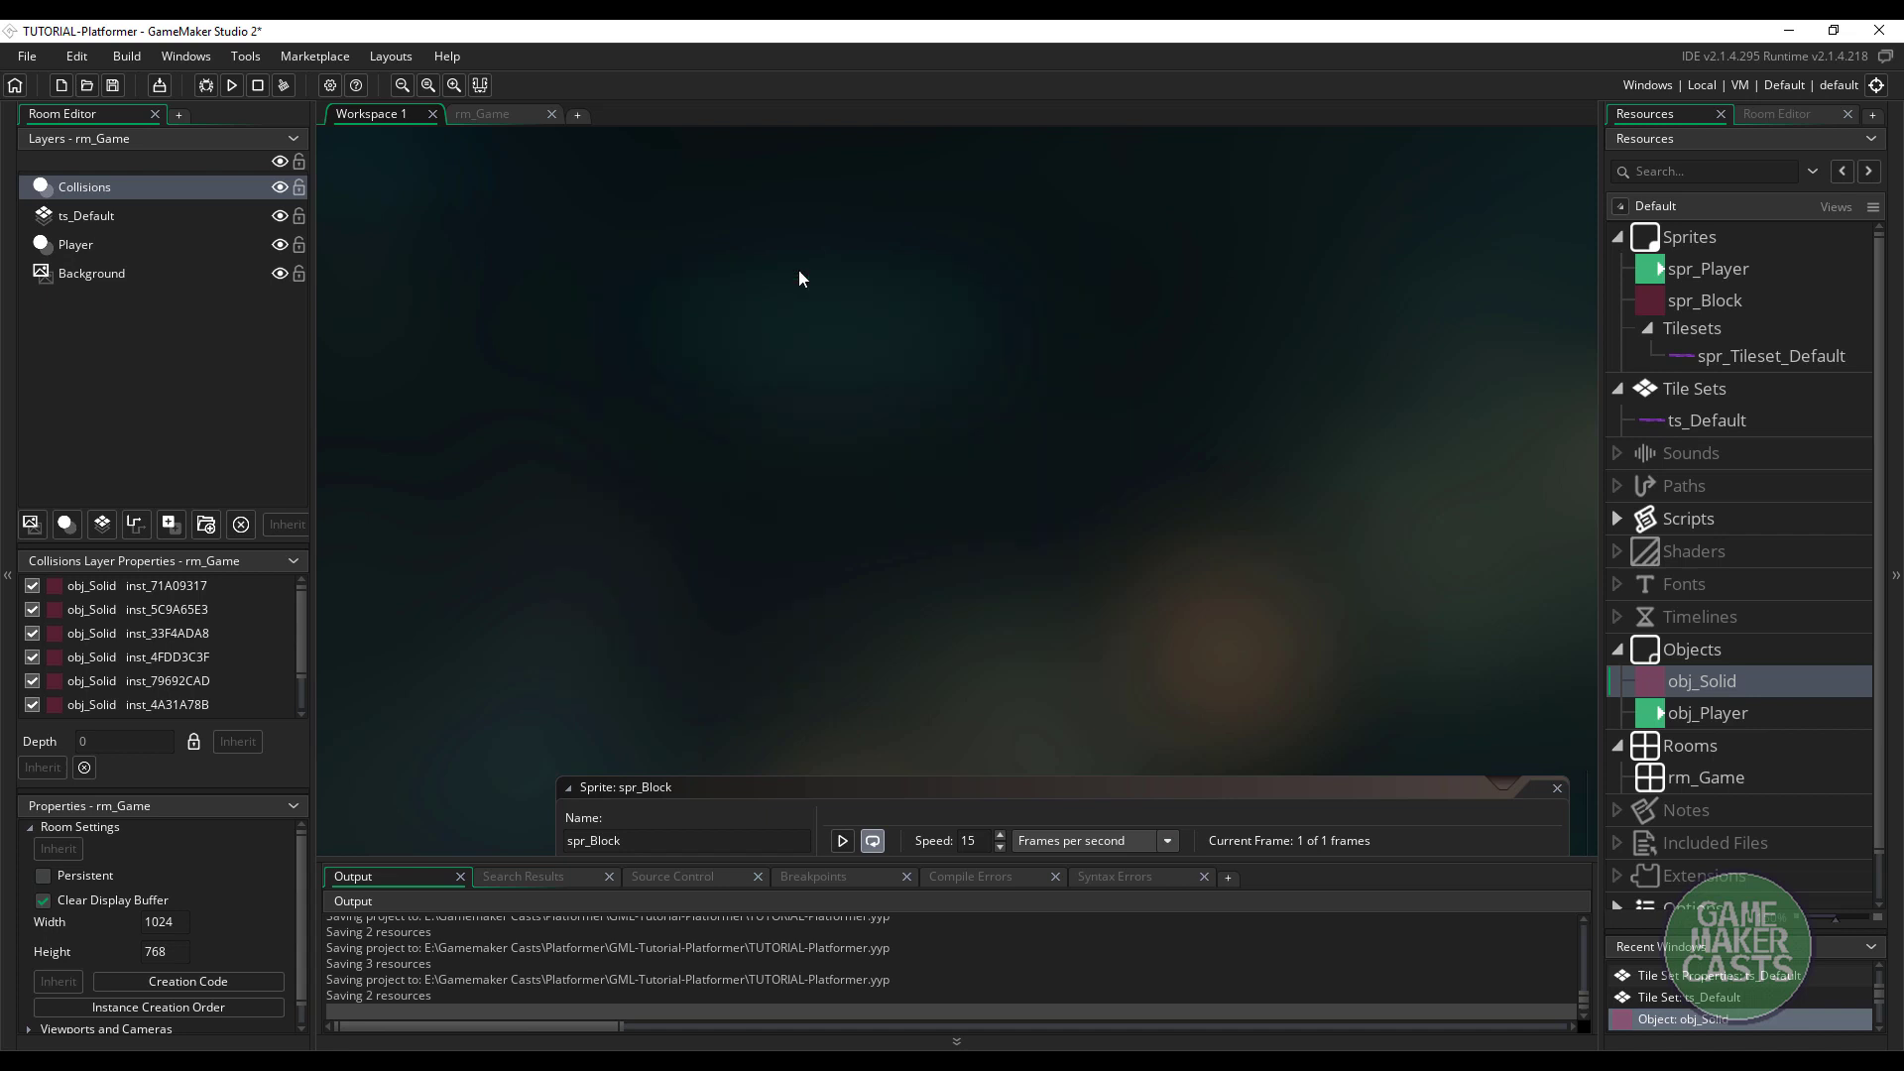
# Open obj_Player's Step event and locate the obj_Block place_meeting checks around line 29
pyautogui.doubleClick(1639, 718)
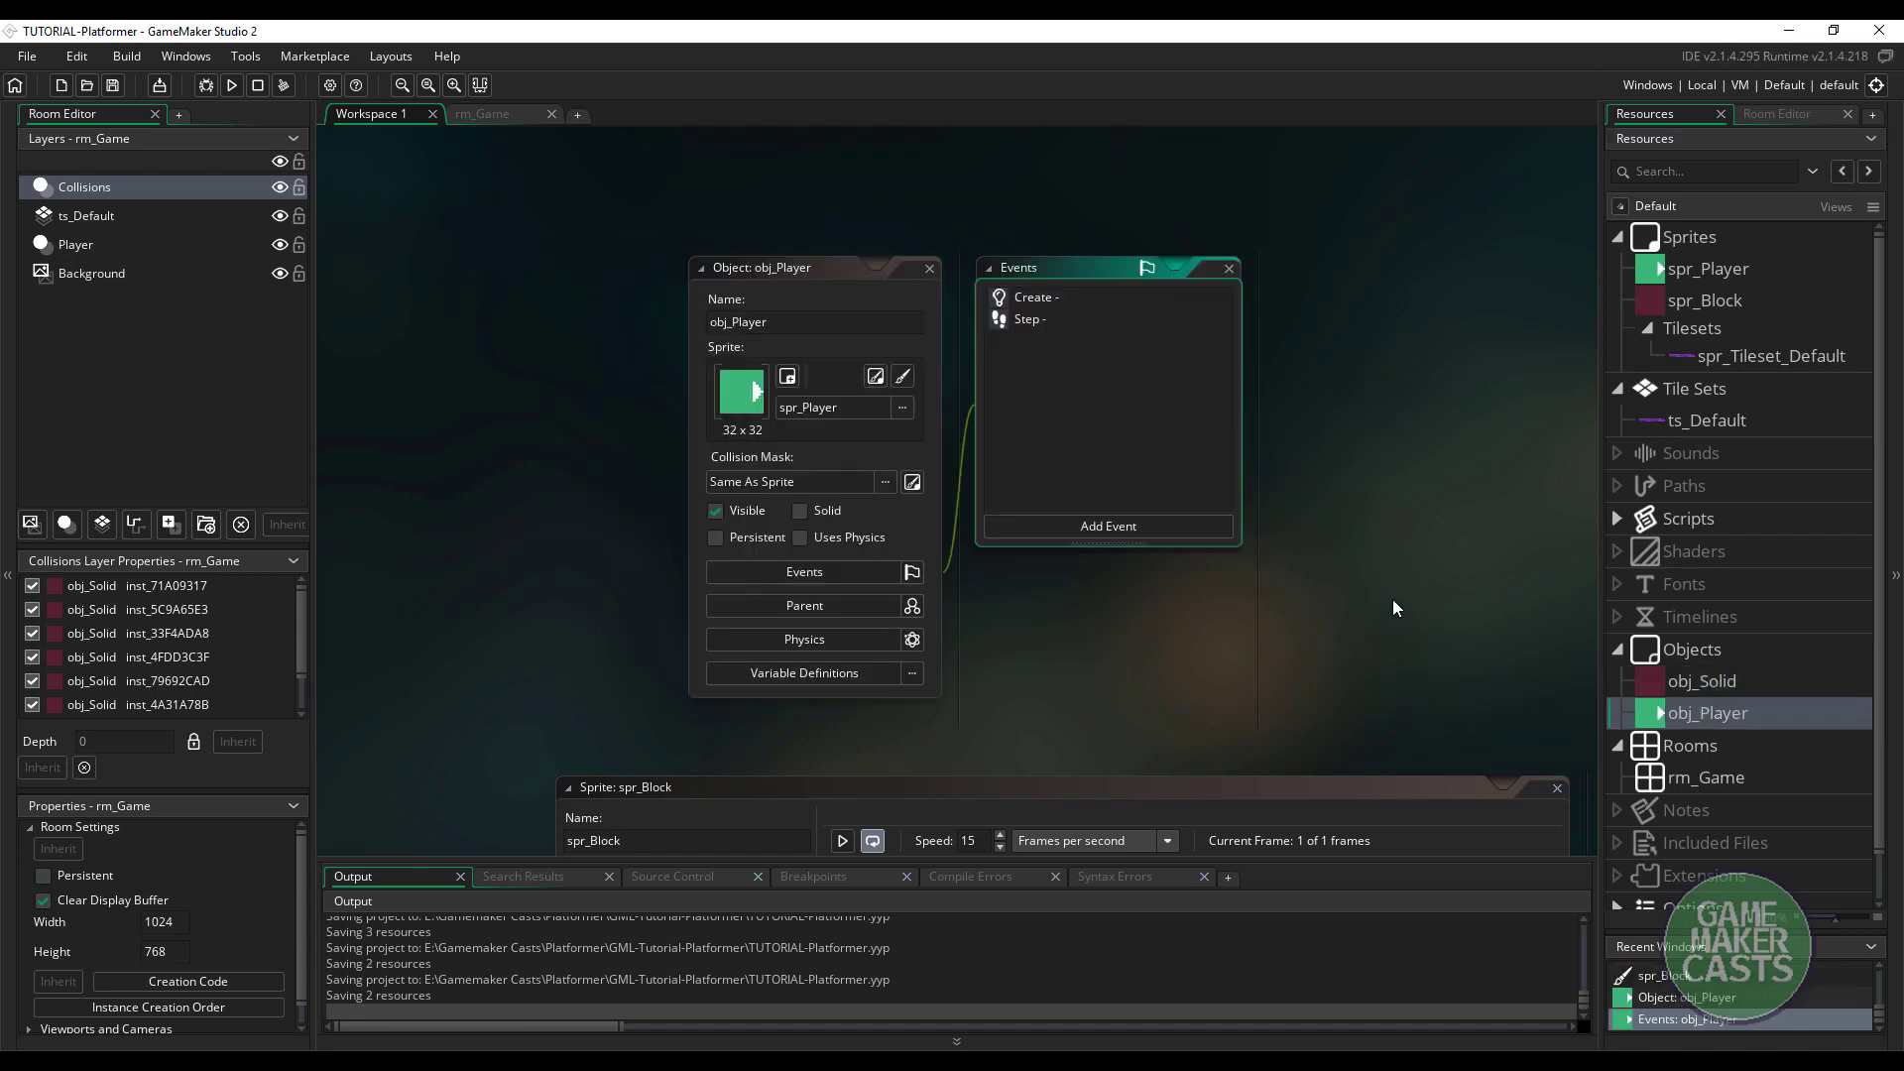
pyautogui.doubleClick(1044, 323)
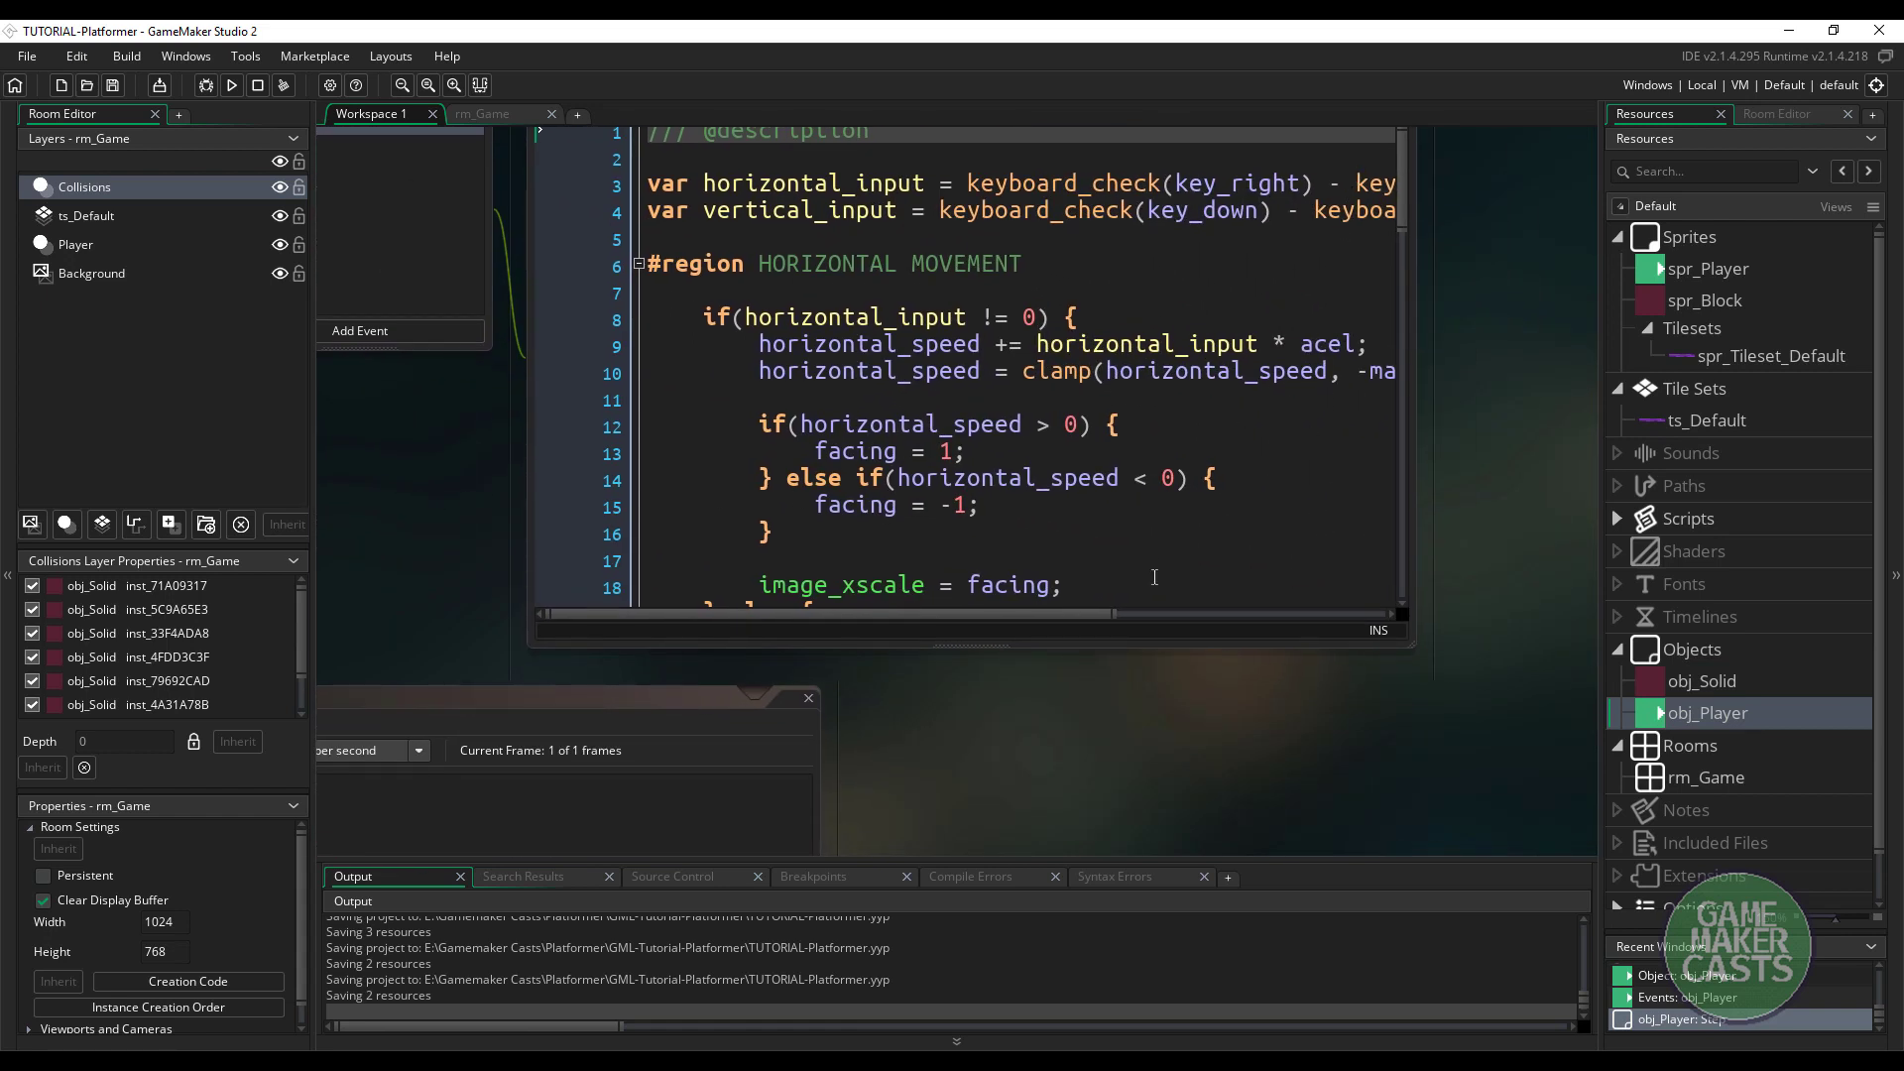
pyautogui.scroll(-5, 1155, 577)
pyautogui.moveTo(1101, 622); pyautogui.dragTo(1364, 623)
pyautogui.click(1054, 483)
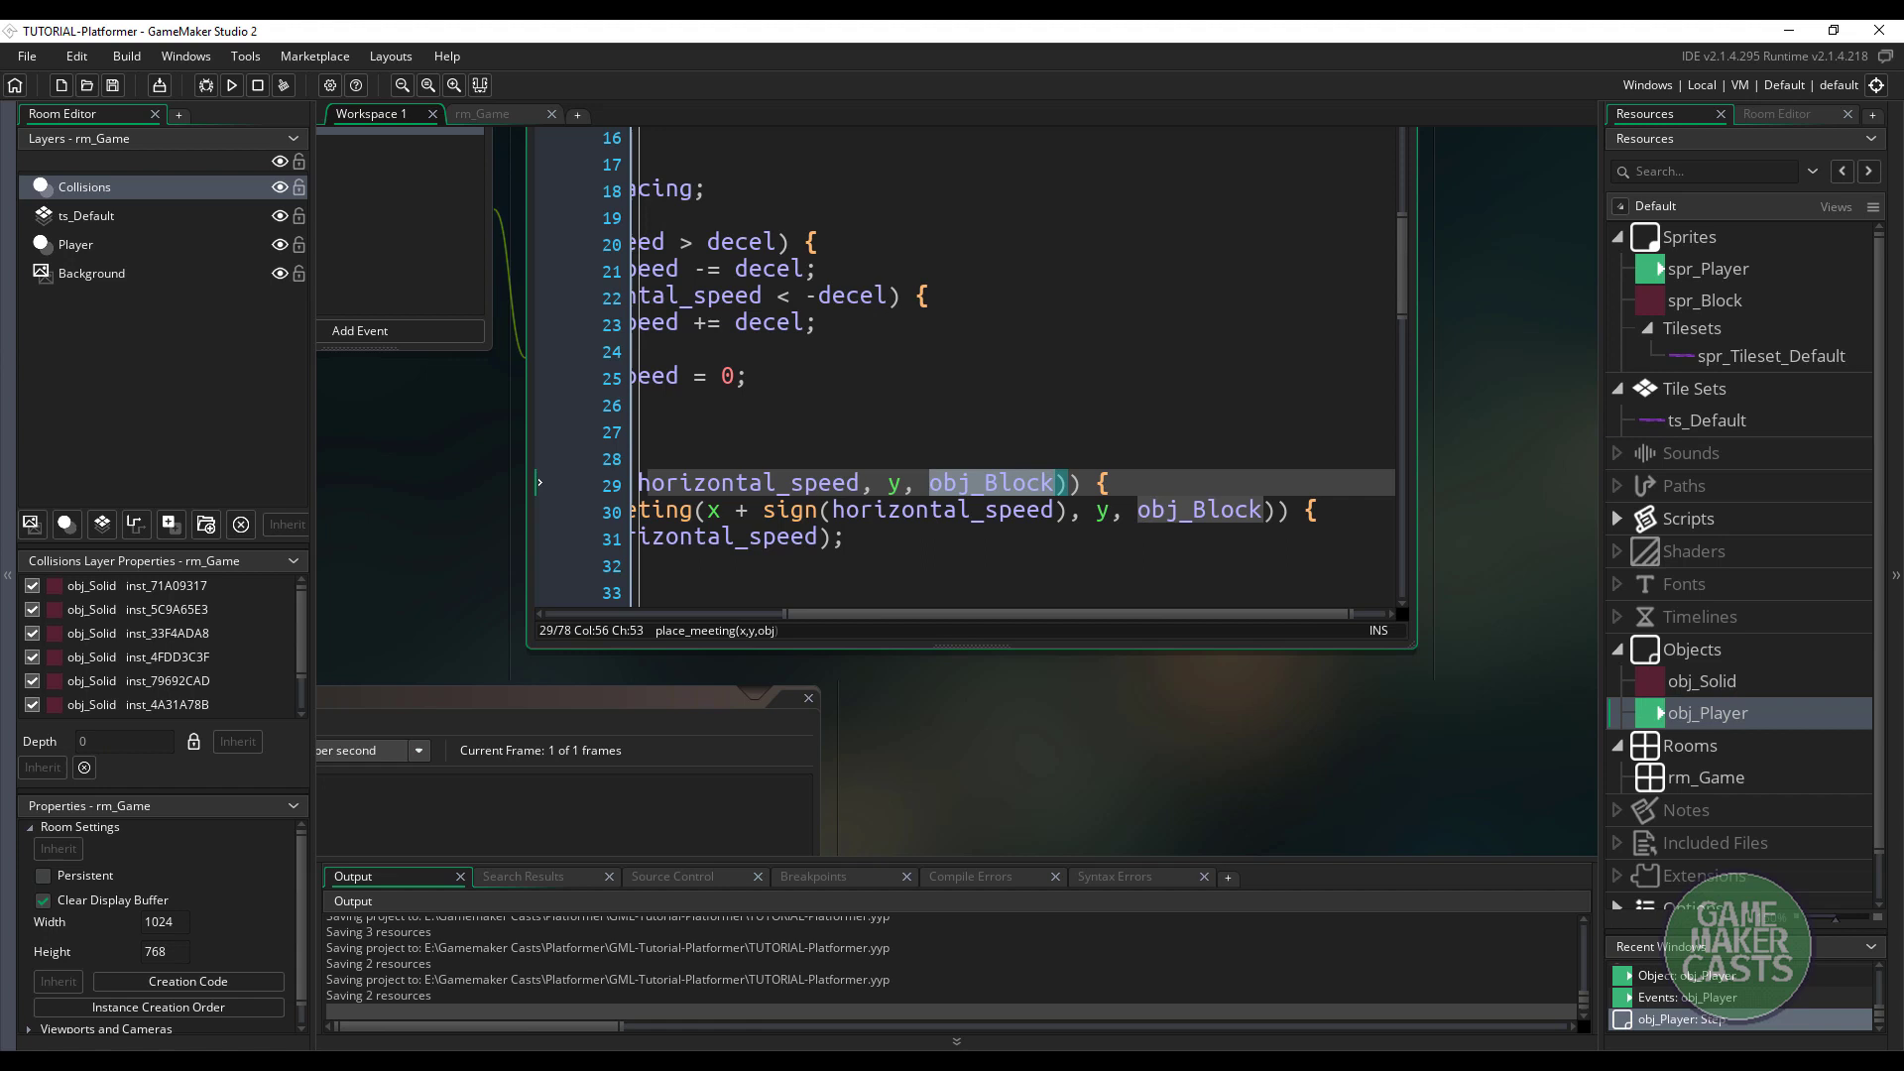
pyautogui.click(1213, 558)
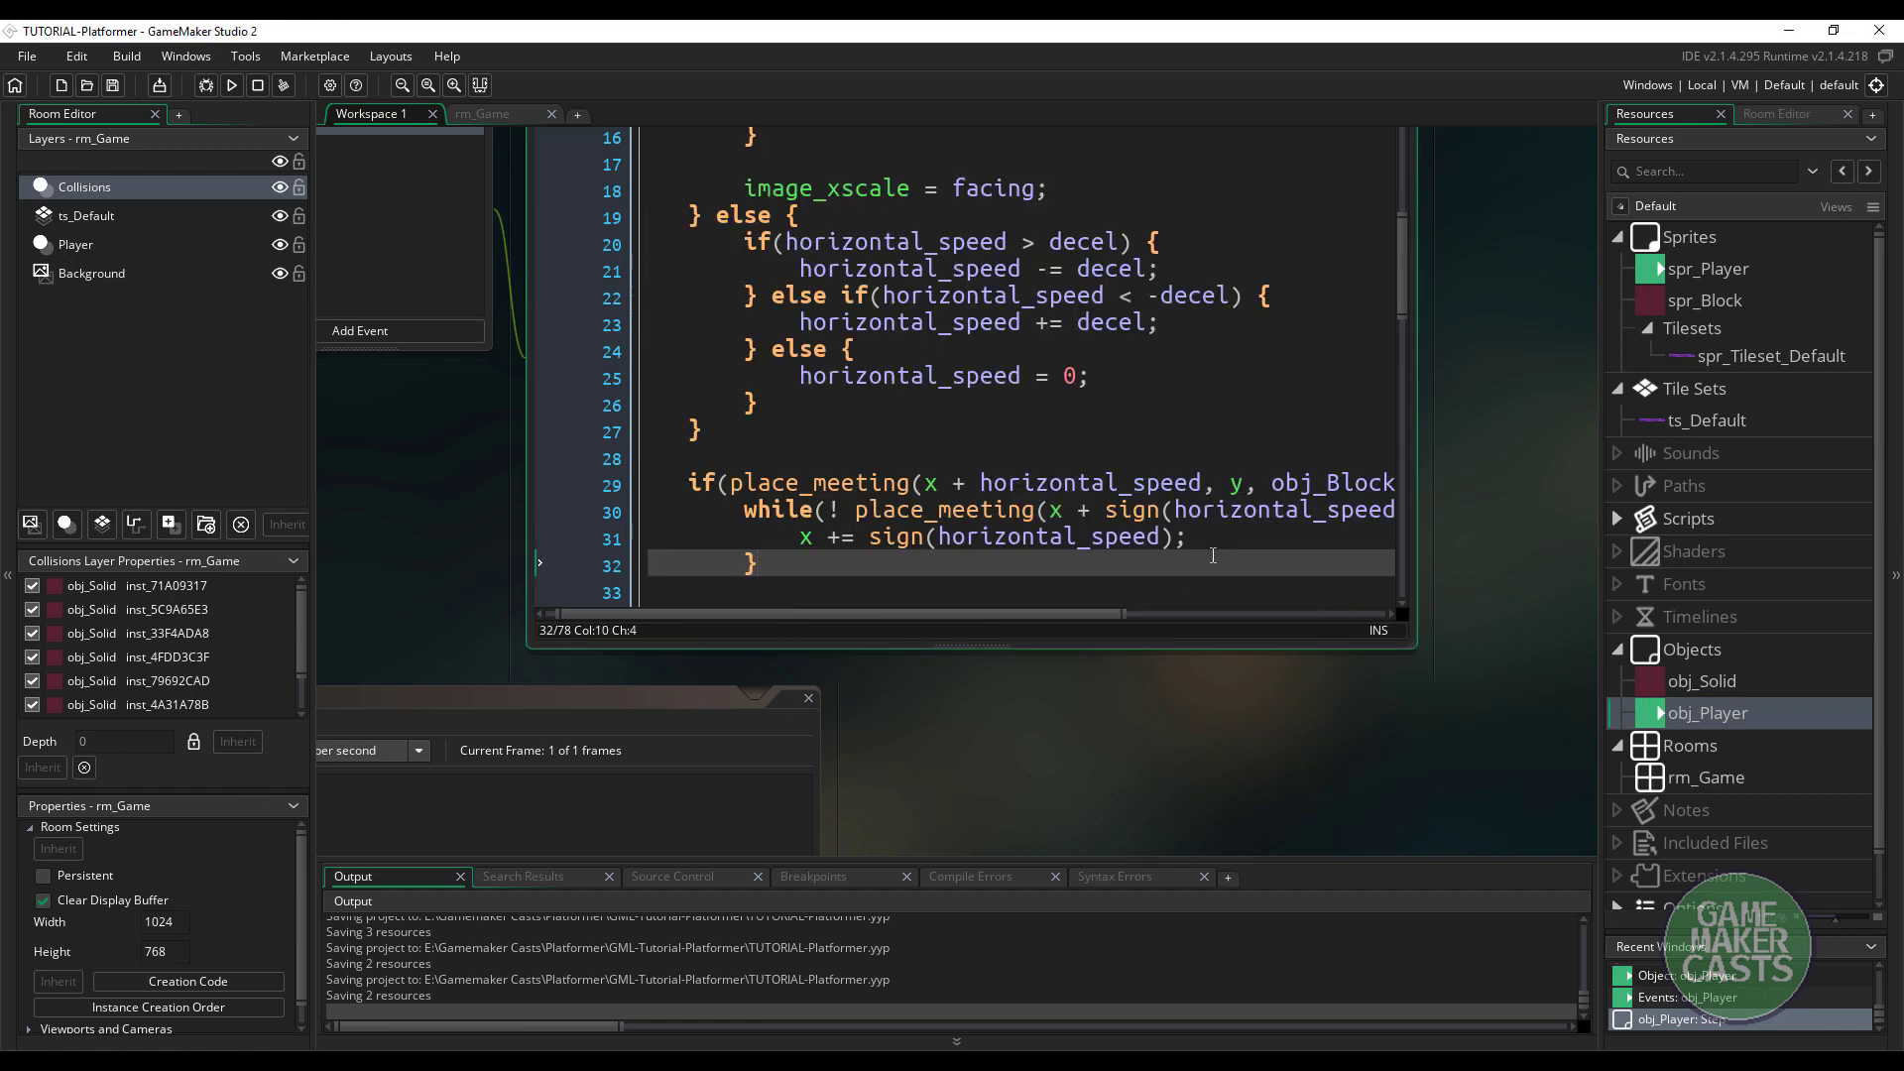
# Replace all four obj_Block references in the Step code with obj_Solid using Replace All
pyautogui.hotkey('ctrl', 'f')
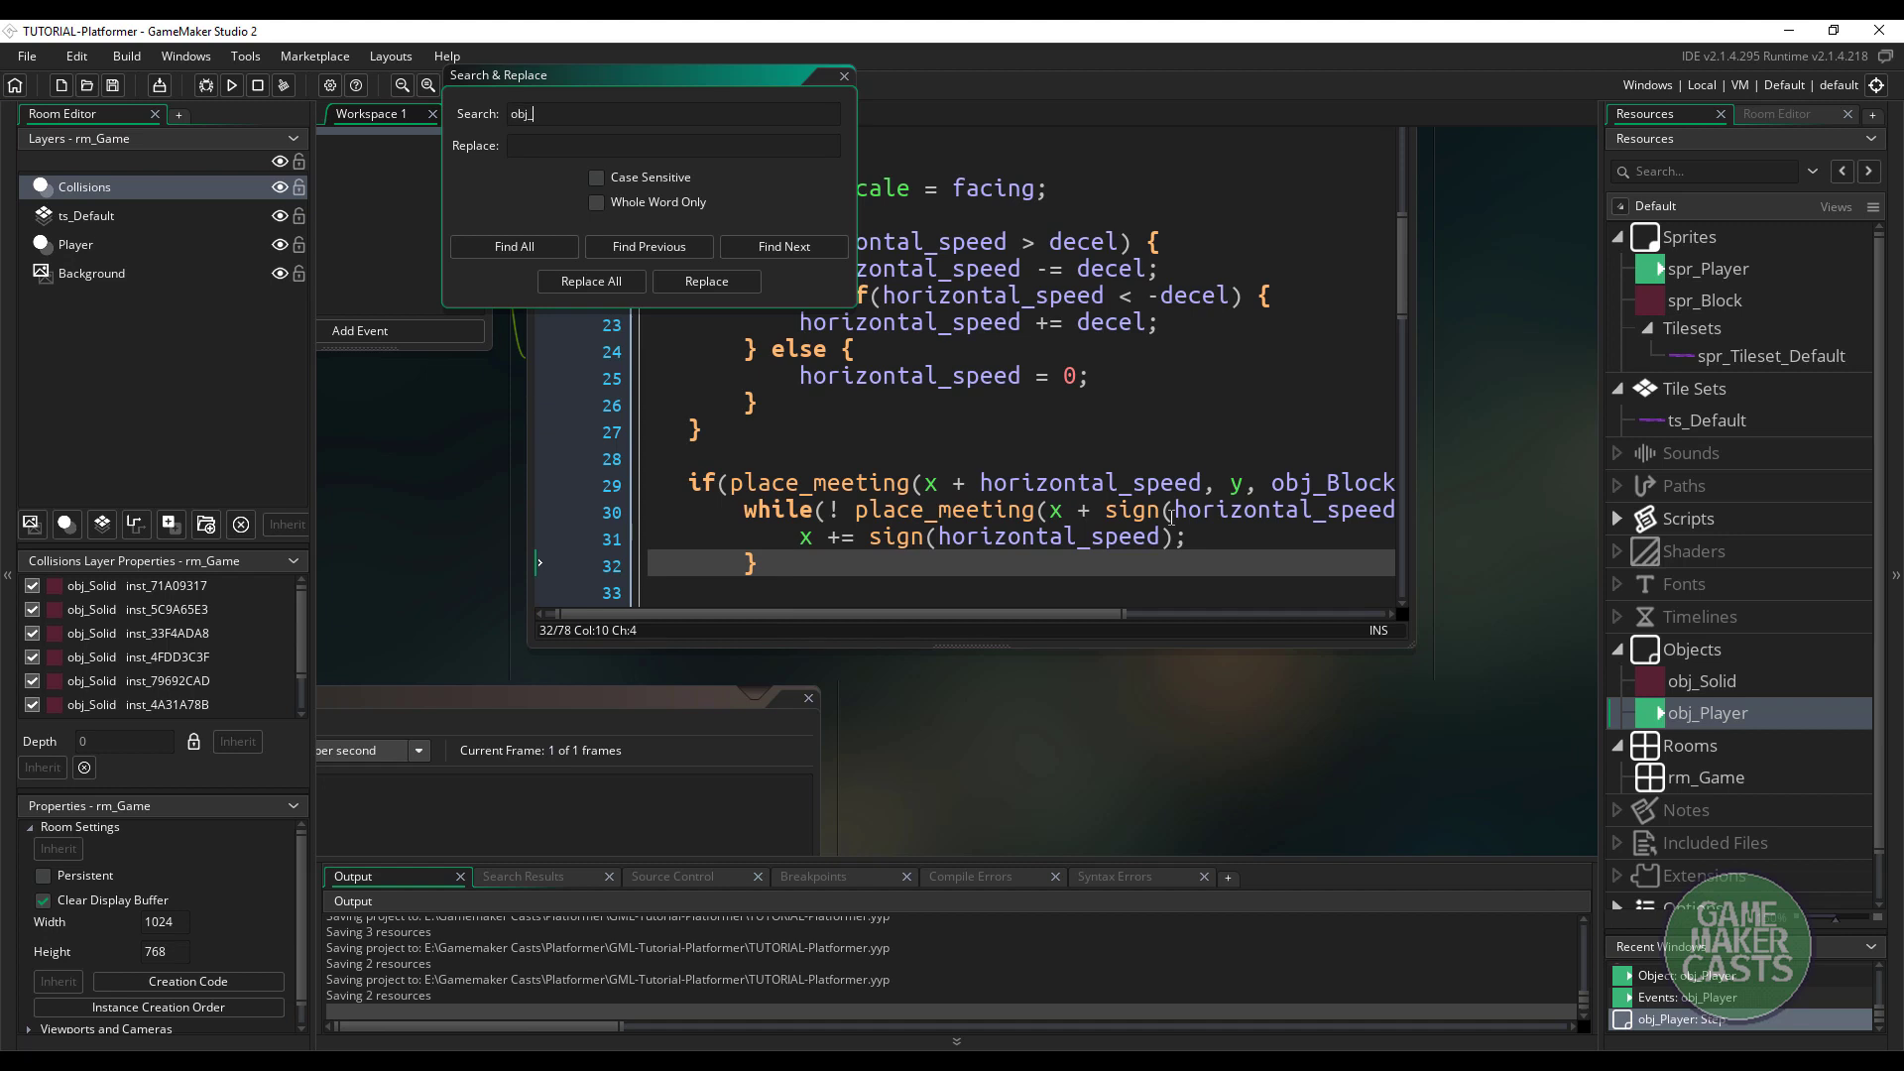
pyautogui.press('Tab')
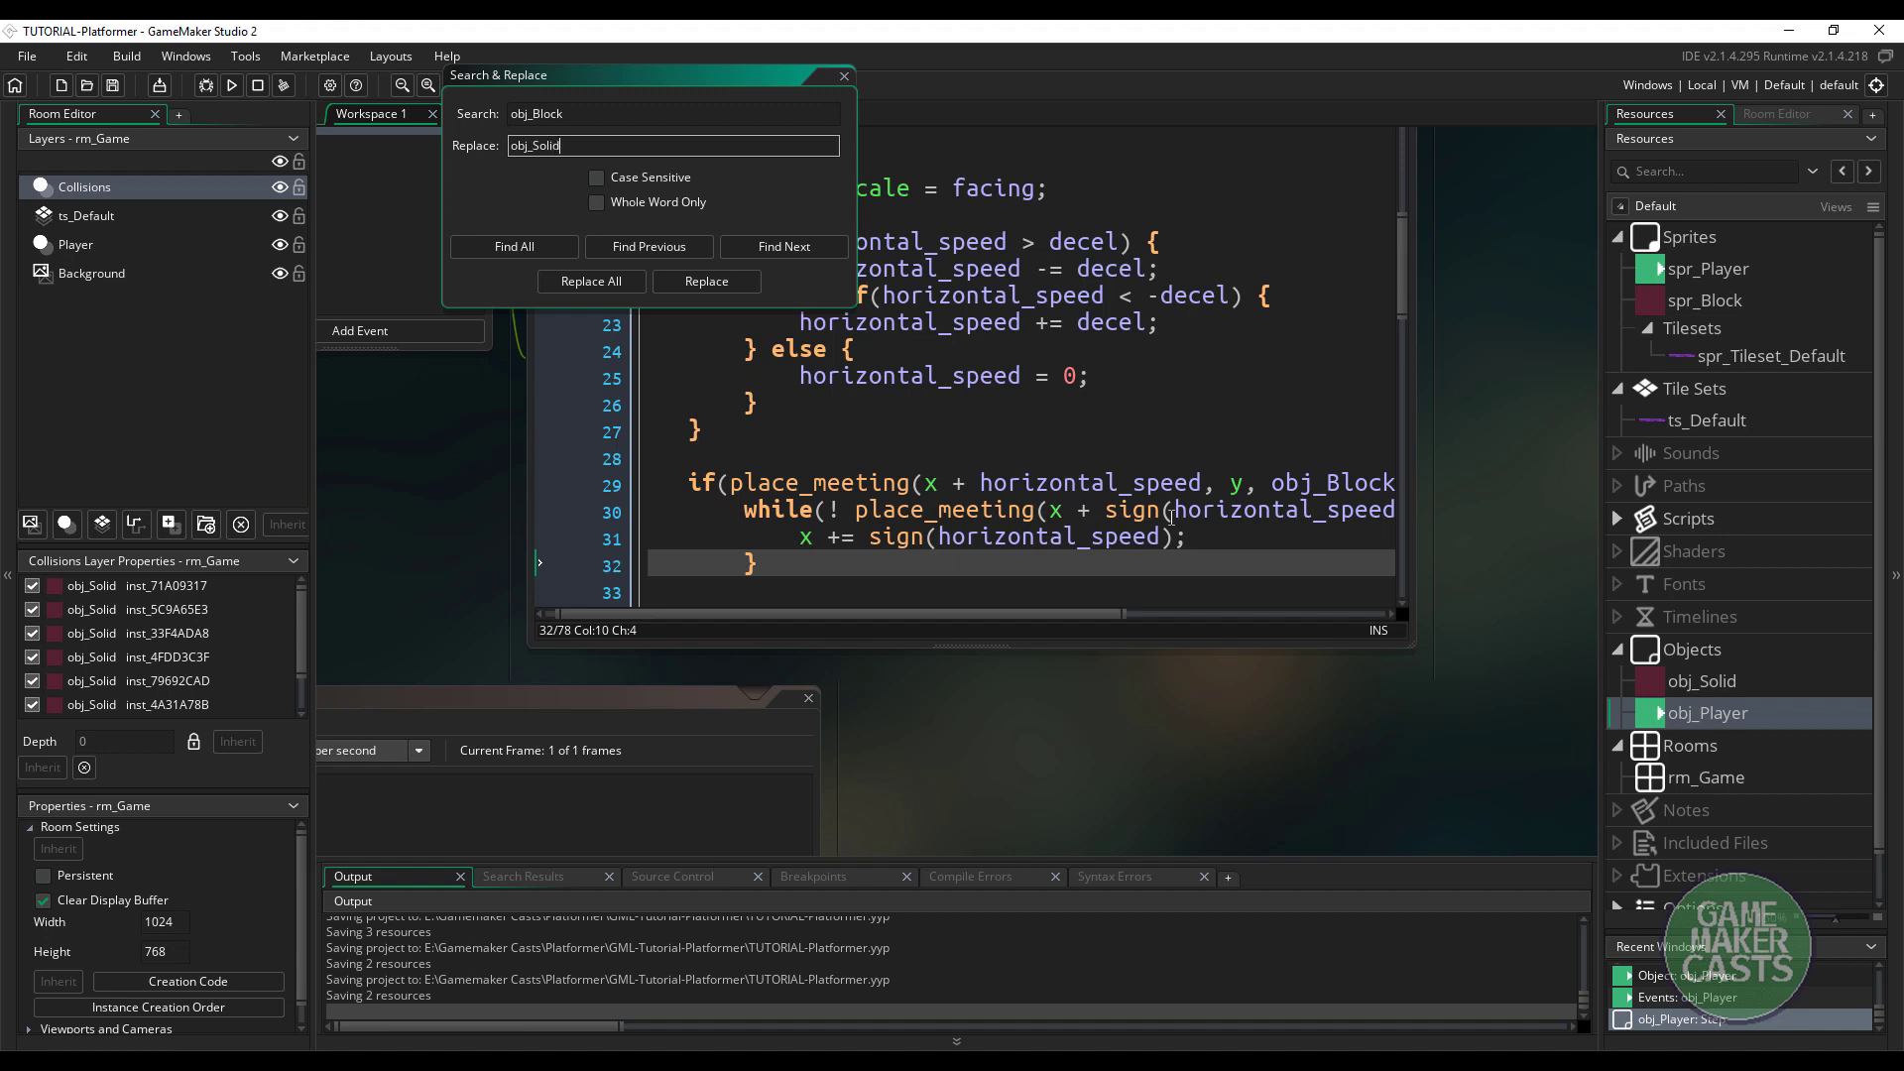
pyautogui.click(513, 246)
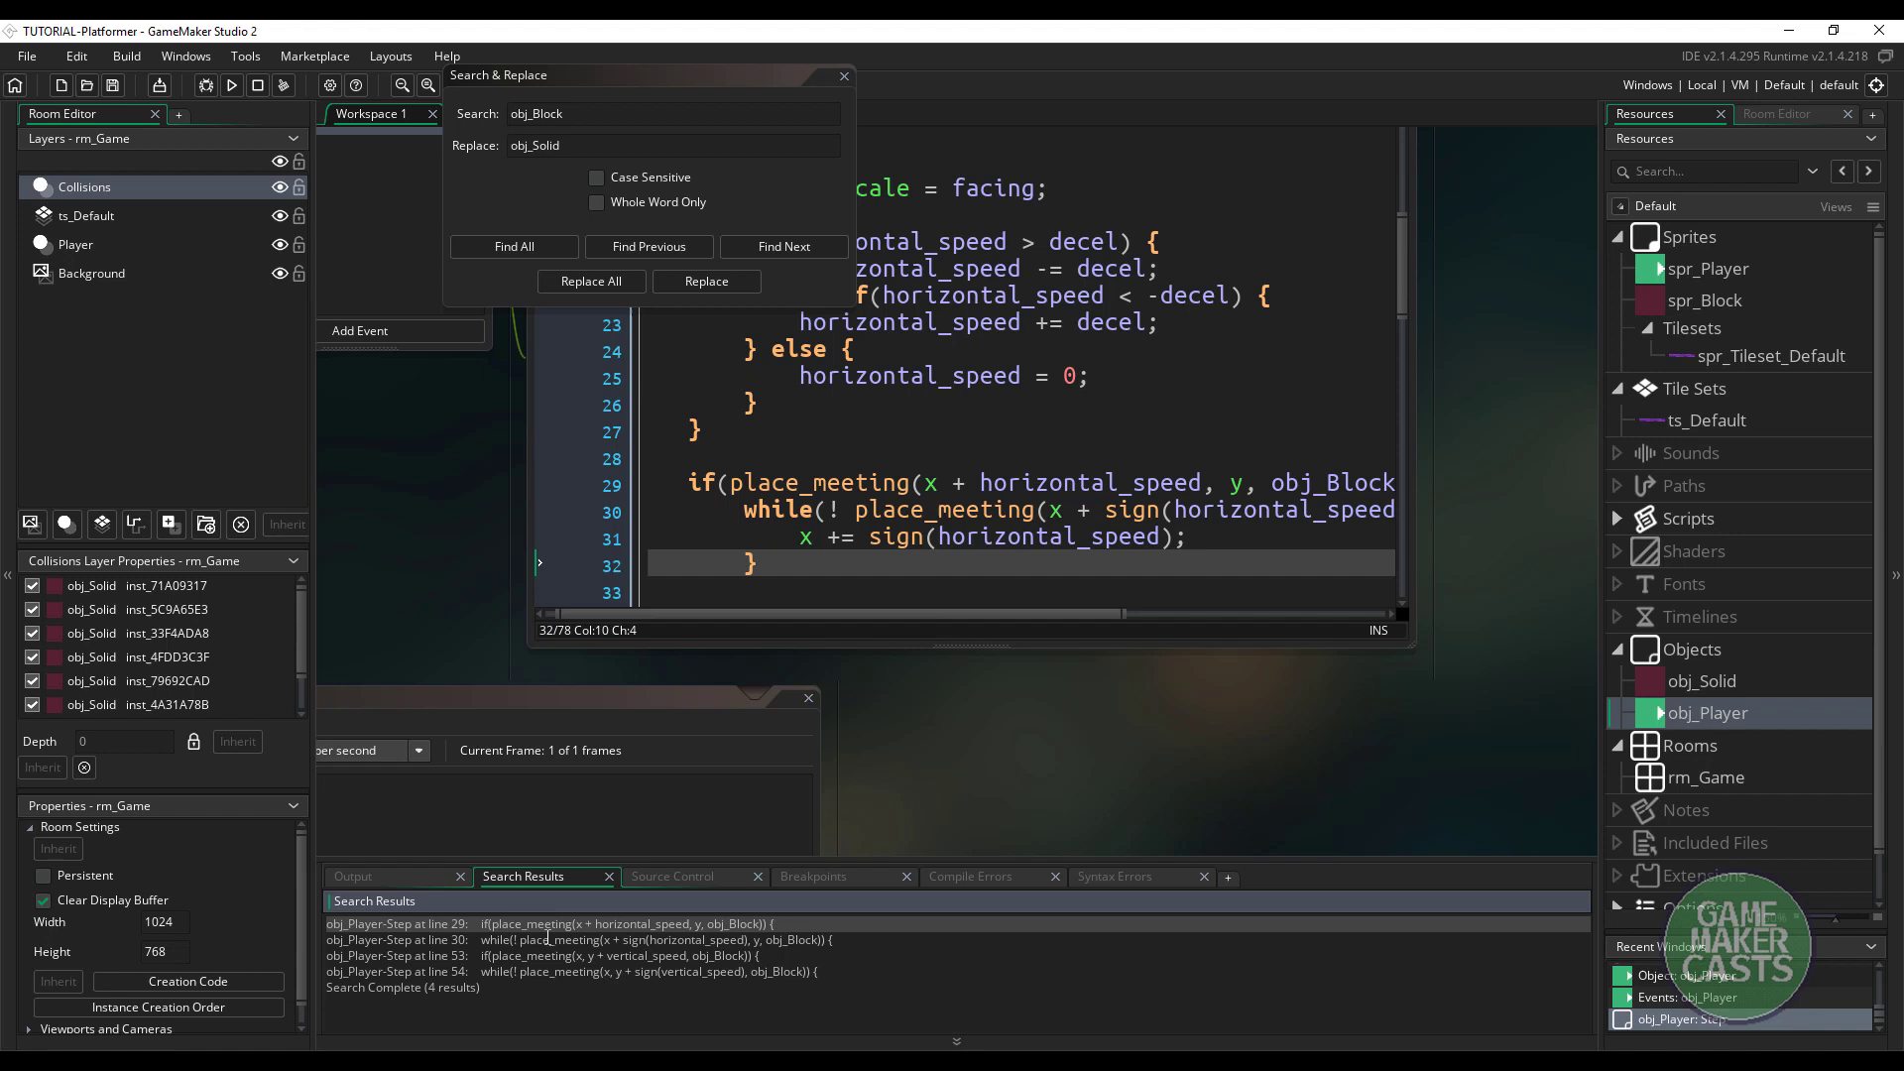
pyautogui.click(593, 282)
pyautogui.click(1030, 599)
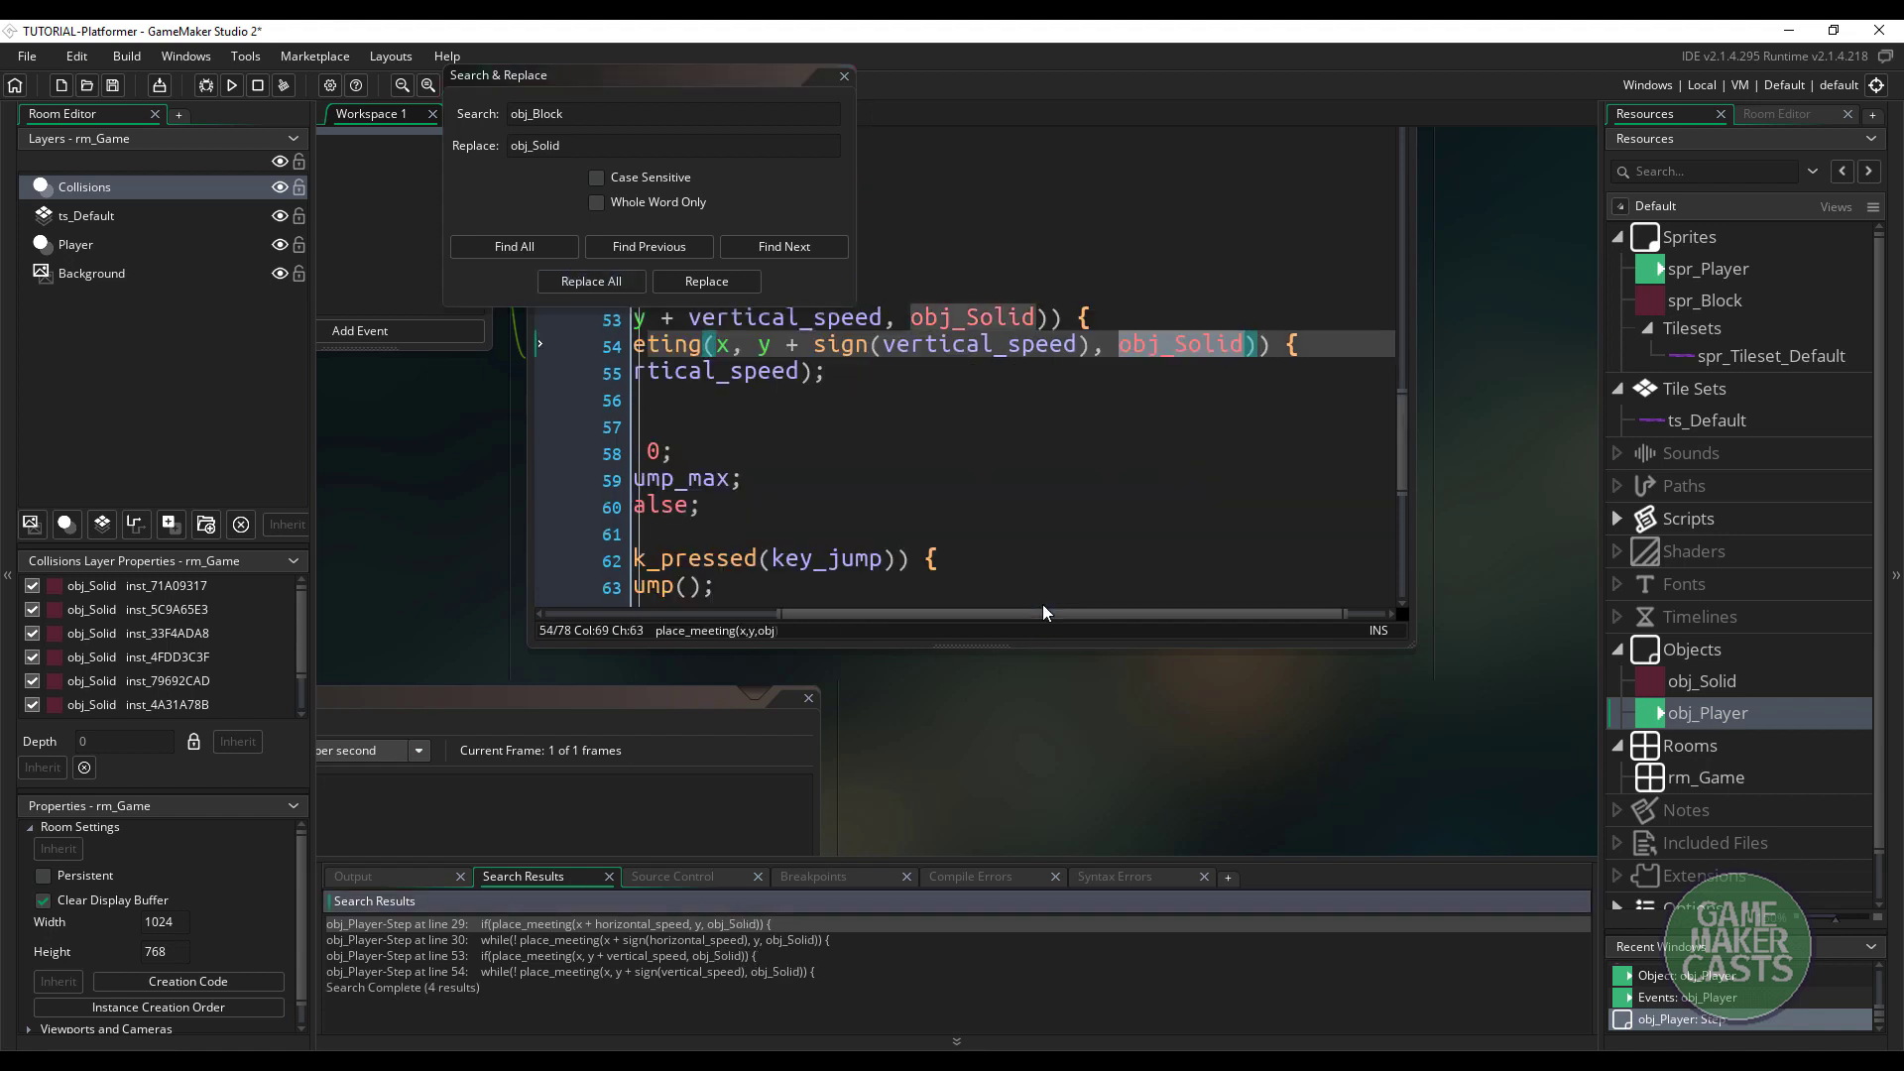
pyautogui.click(844, 78)
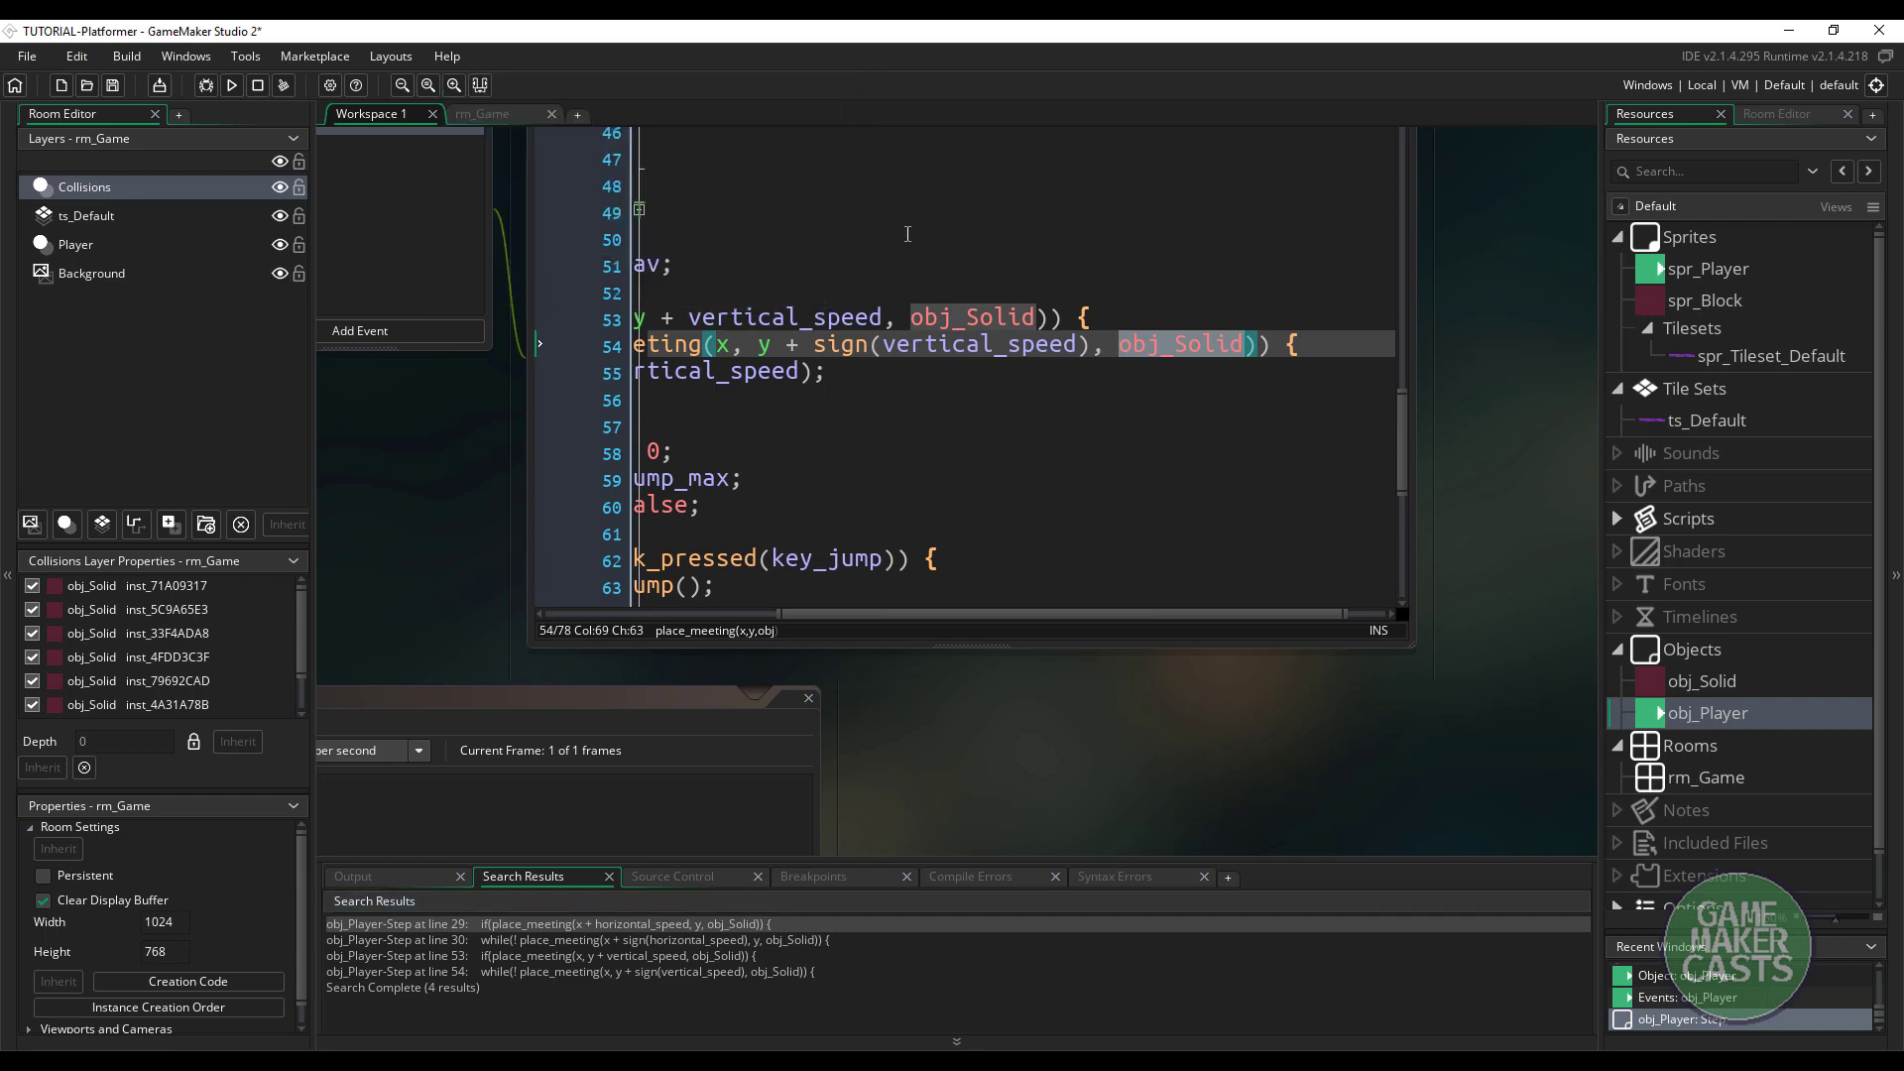
pyautogui.click(907, 236)
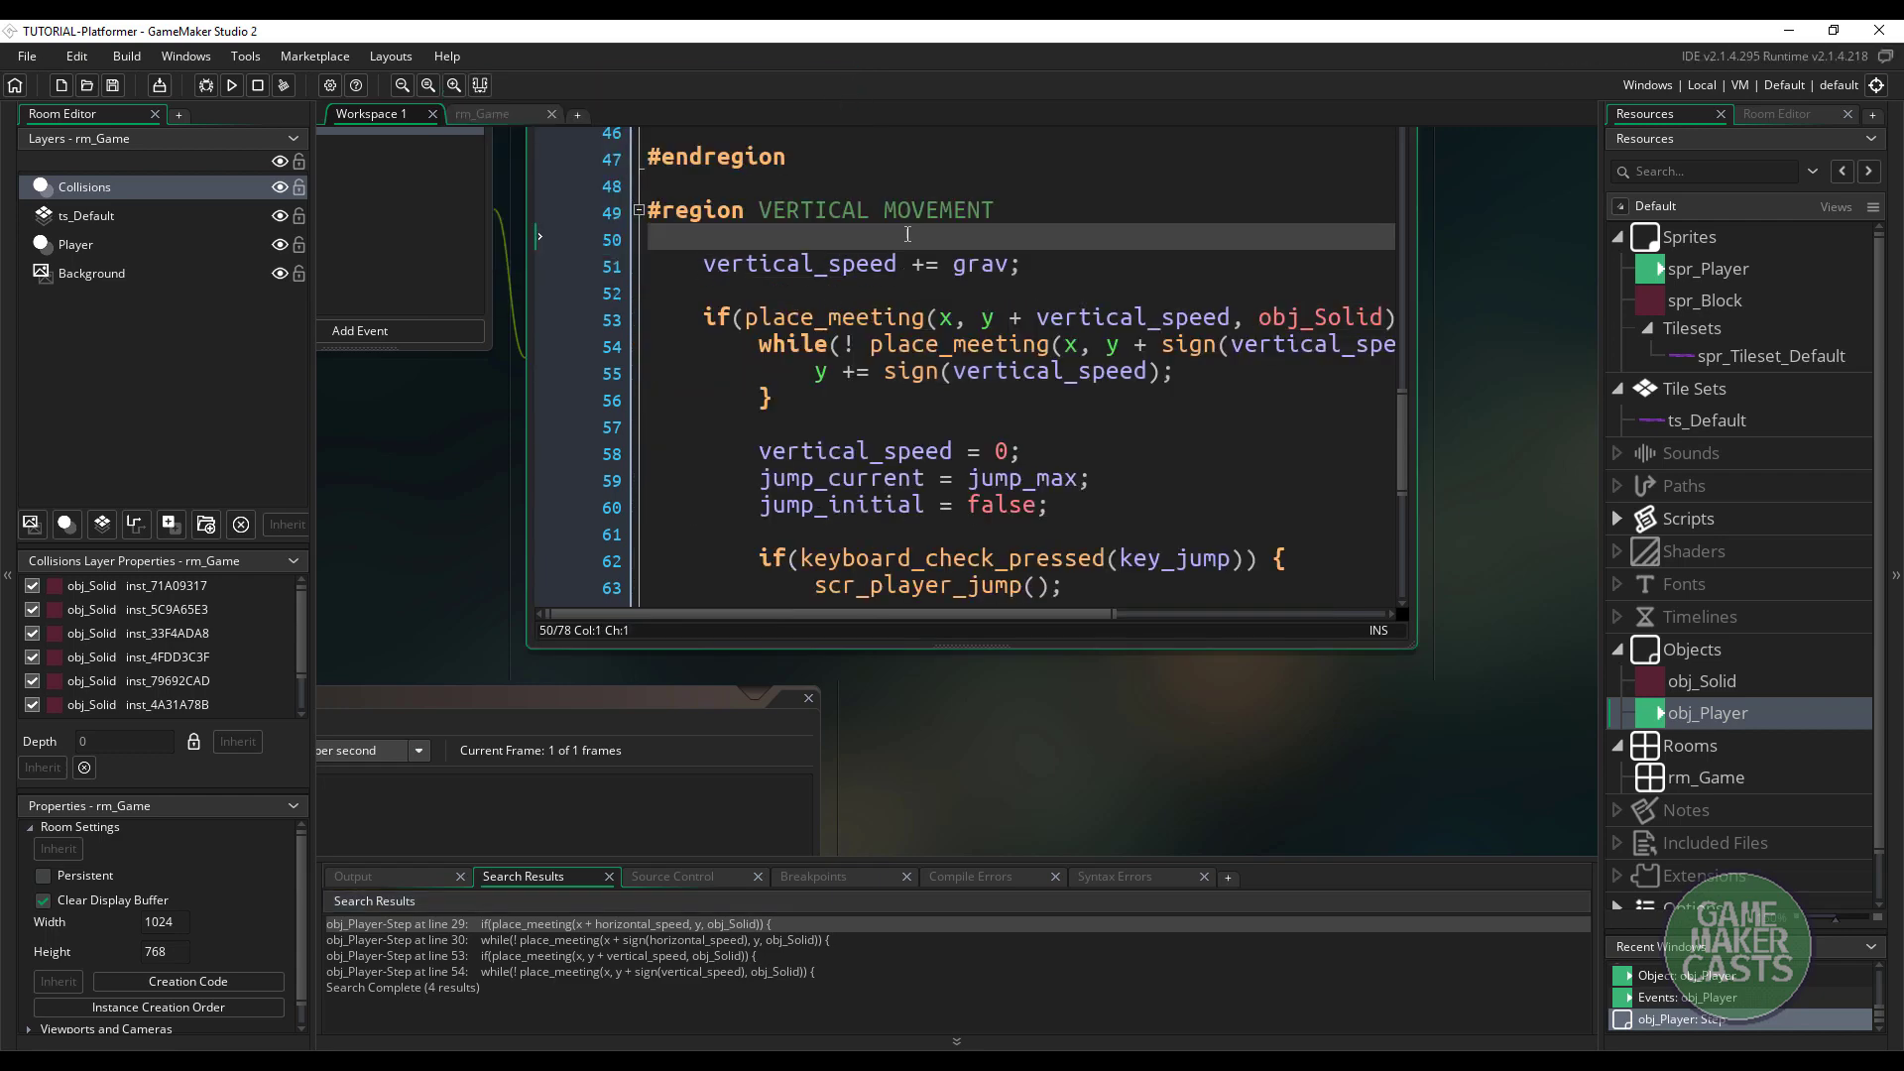
# Run the game with F5 and test running and jumping the player against the walls
pyautogui.press('F5')
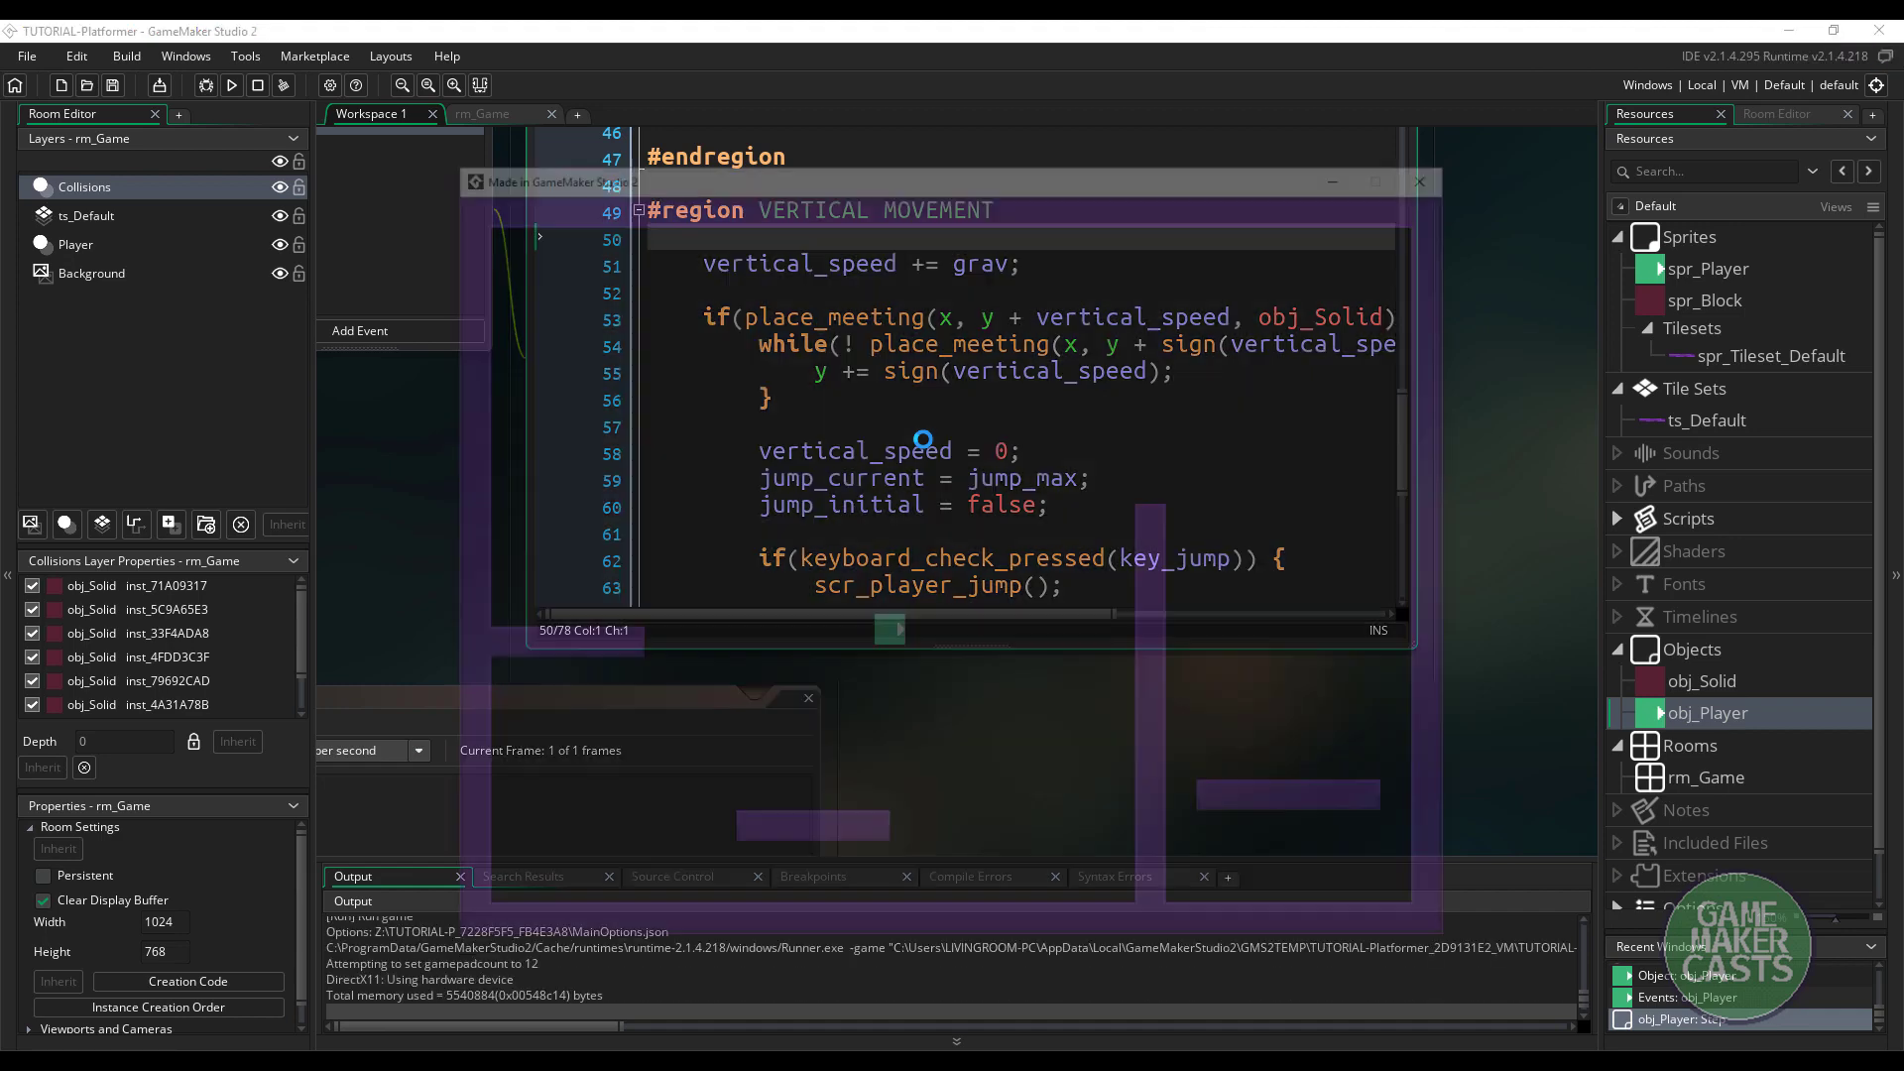
pyautogui.press('Left')
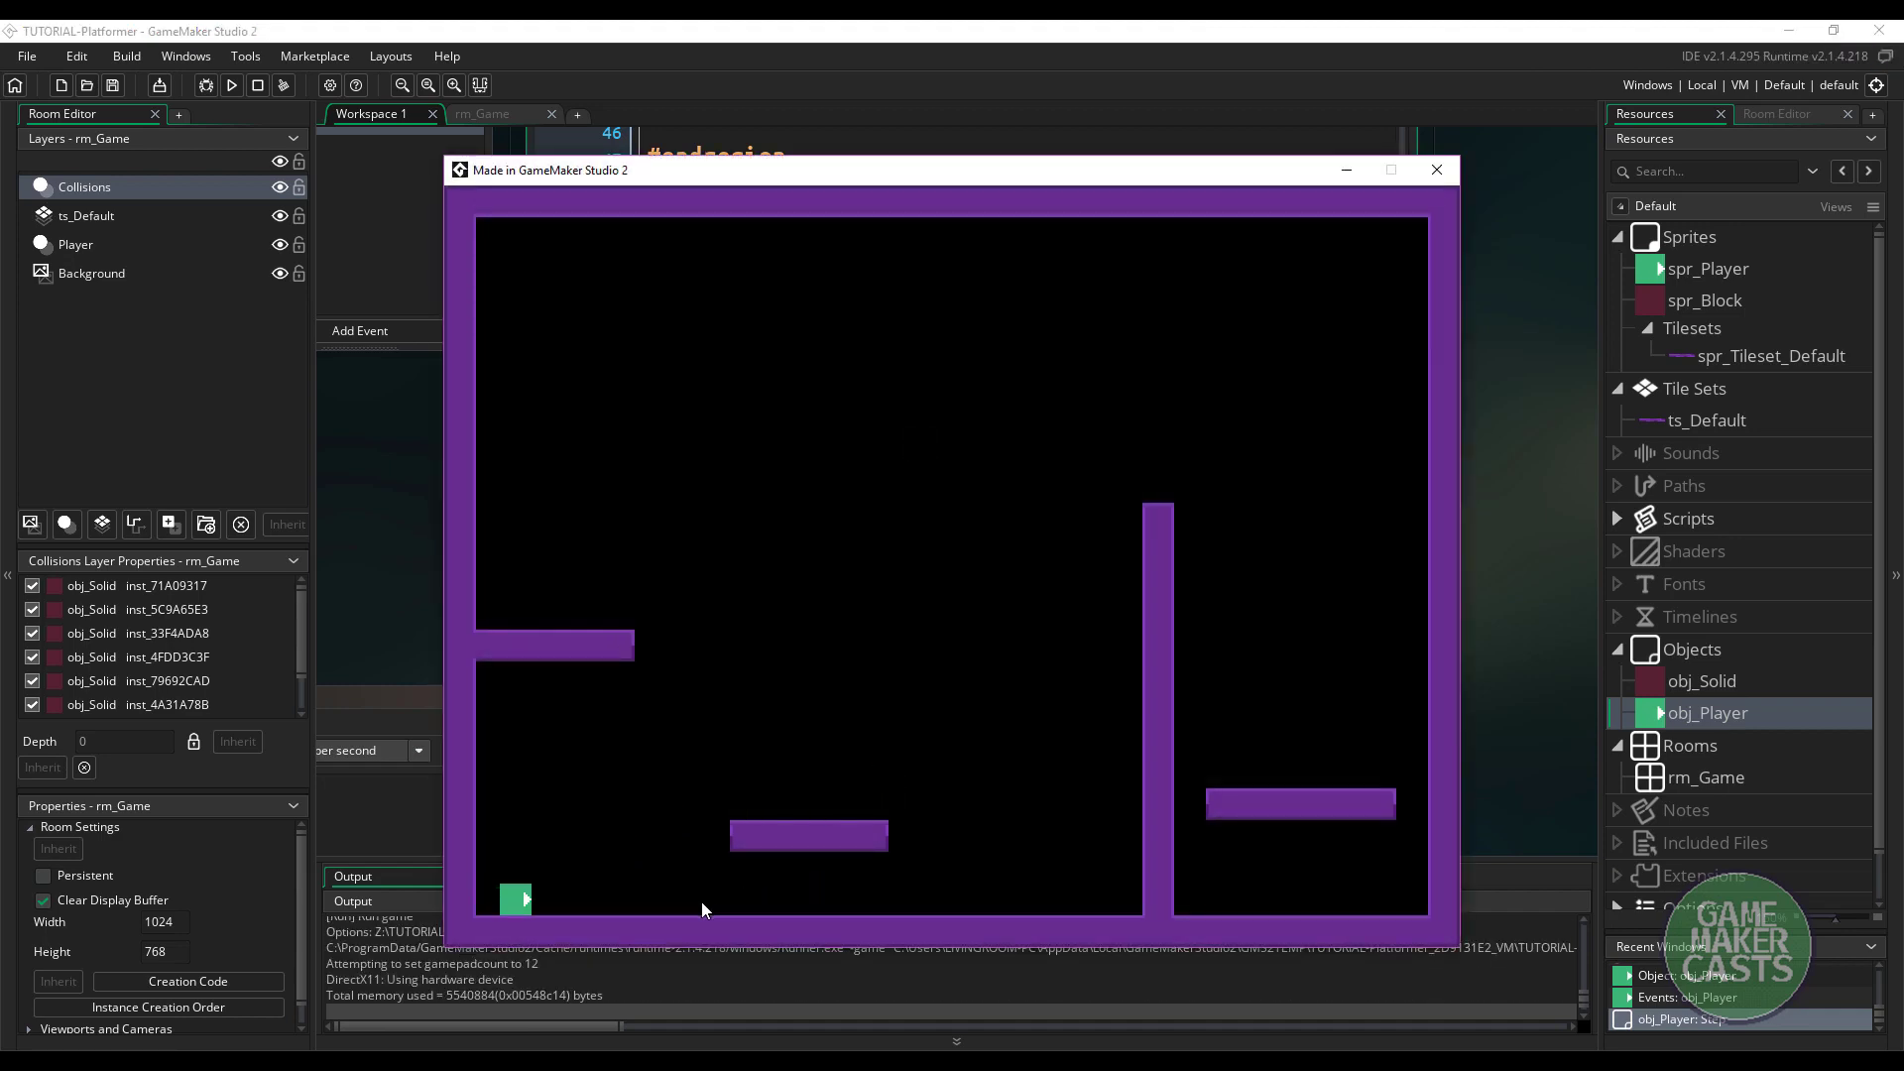
pyautogui.press('Right')
pyautogui.press('Left')
pyautogui.press('space')
pyautogui.press('space')
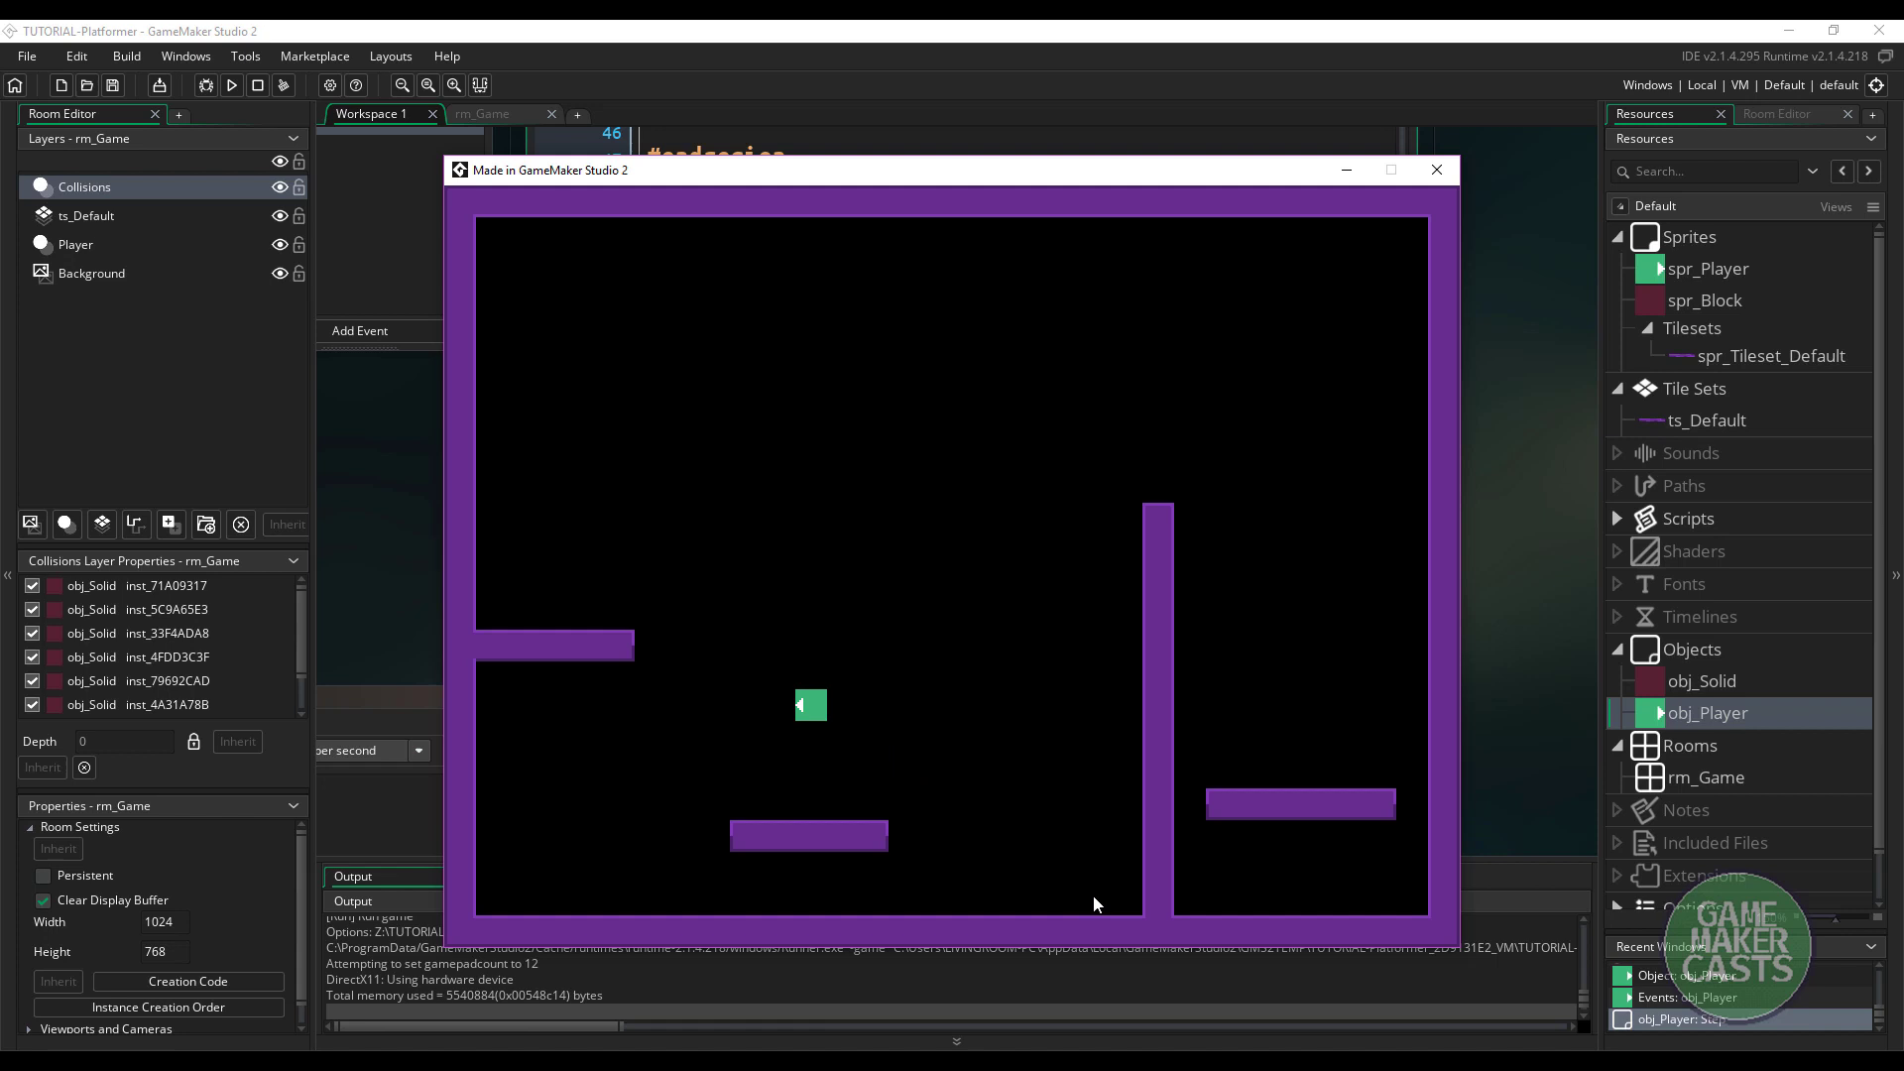
pyautogui.press('Left')
pyautogui.press('Right')
pyautogui.press('space')
pyautogui.press('Right')
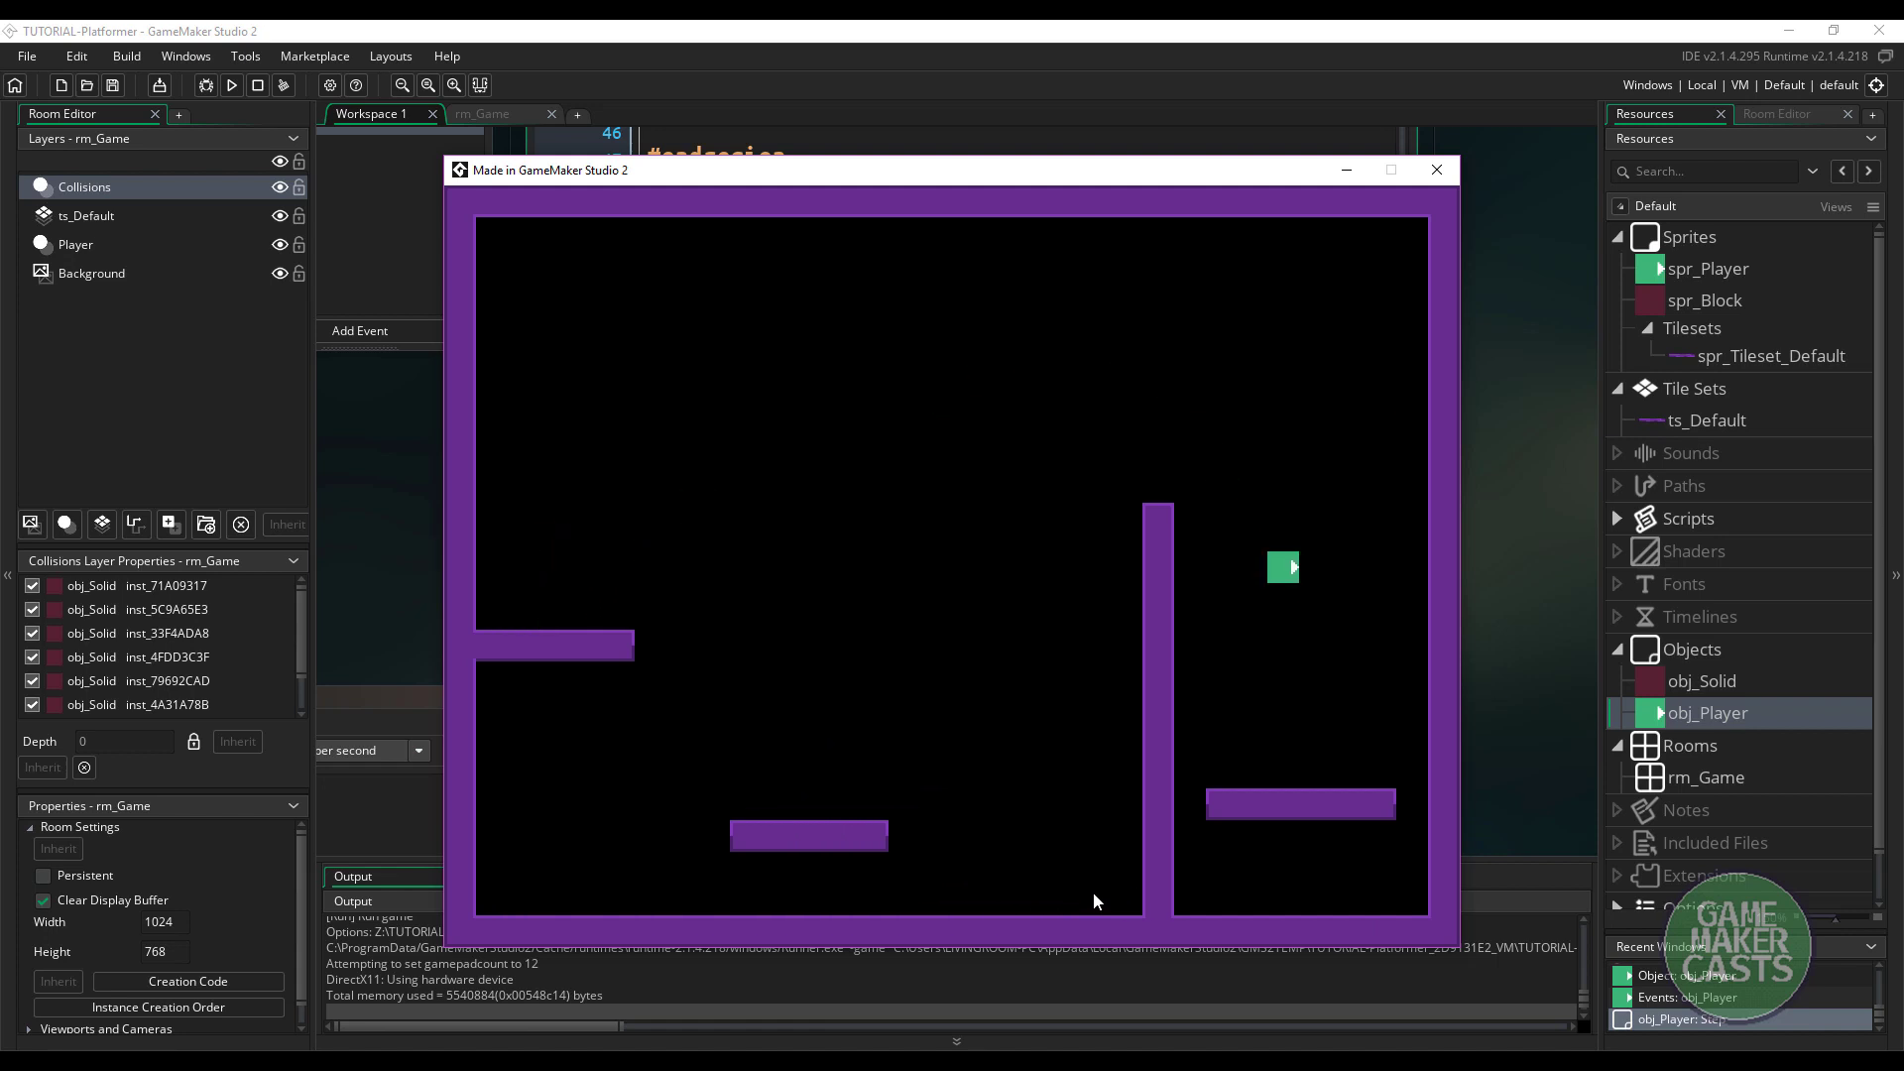
pyautogui.press('Left')
pyautogui.press('space')
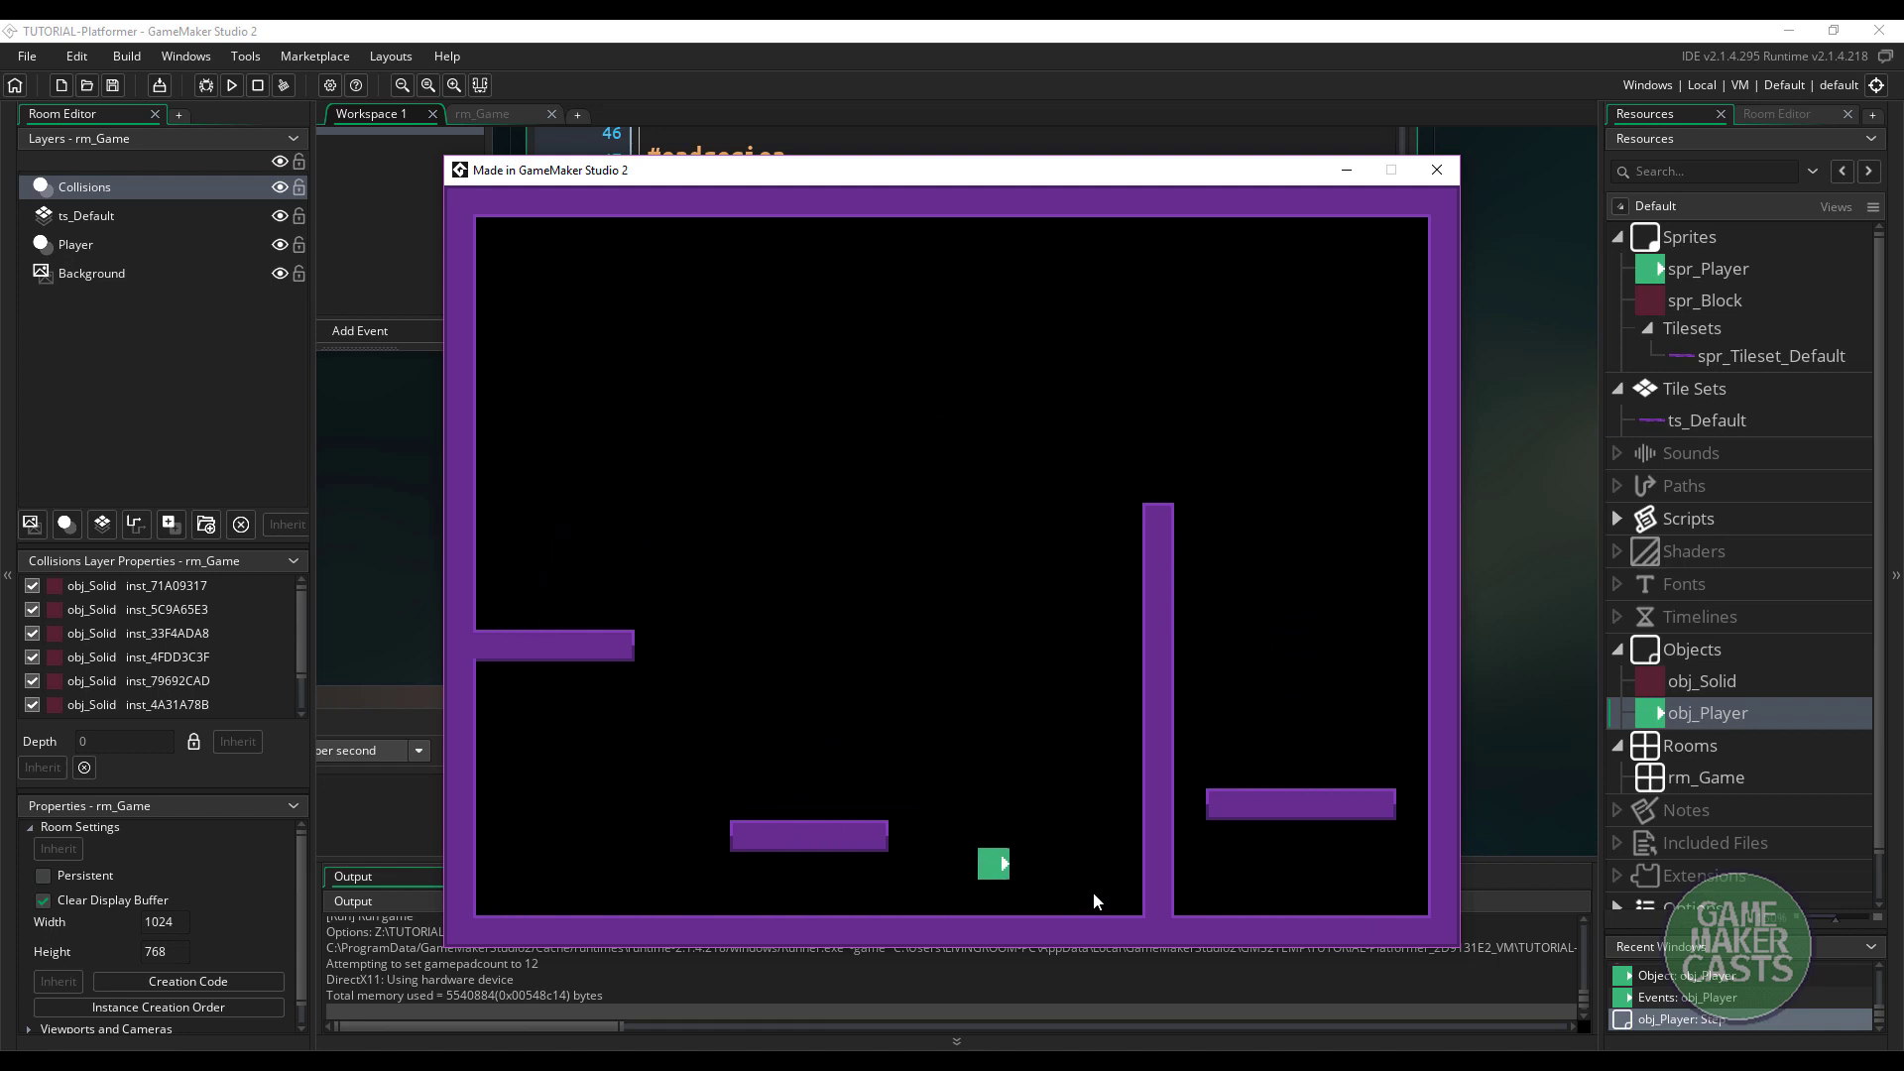
pyautogui.press('Right')
pyautogui.press('space')
pyautogui.press('space')
pyautogui.press('Right')
pyautogui.press('space')
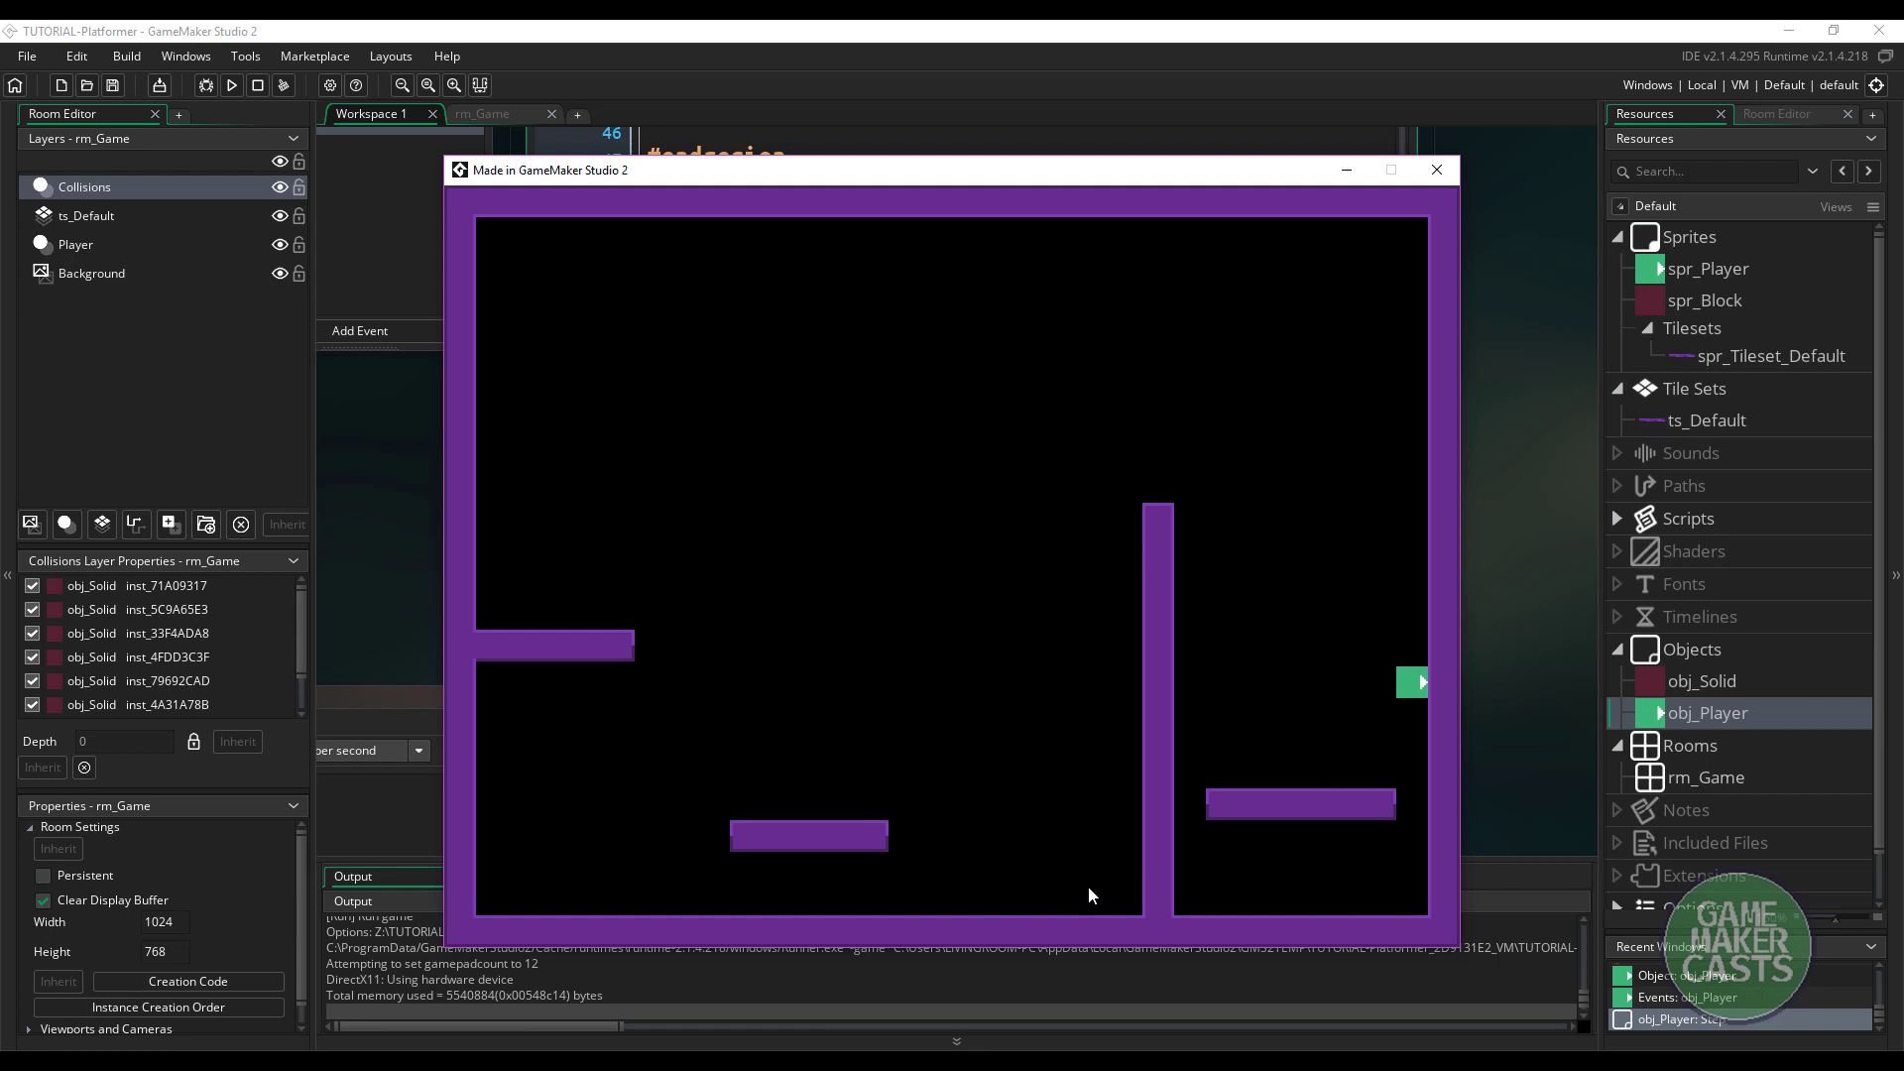
pyautogui.press('space')
pyautogui.press('space')
# Jump the player between the middle platform, the left ledge and over the tall wall
pyautogui.press('Left')
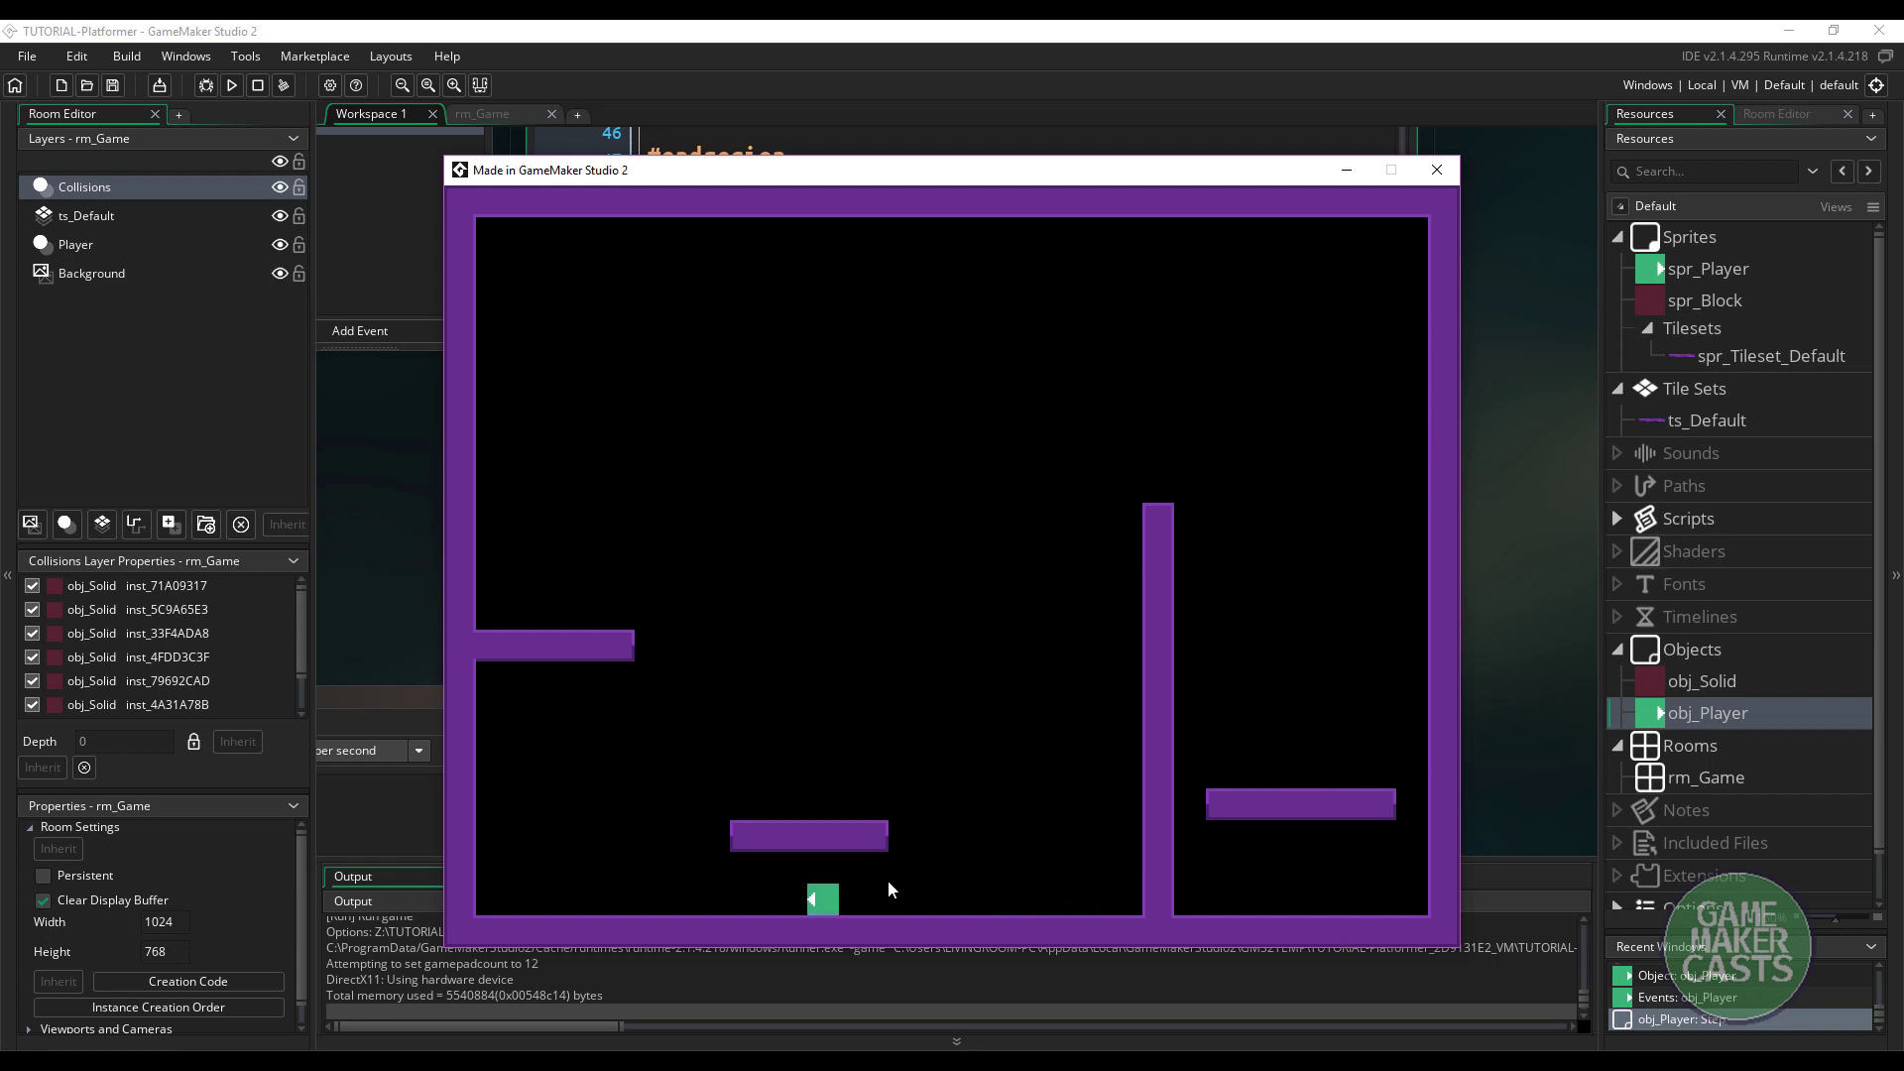
pyautogui.press('Left')
pyautogui.press('space')
pyautogui.press('Right')
pyautogui.press('space')
pyautogui.press('Left')
pyautogui.press('Right')
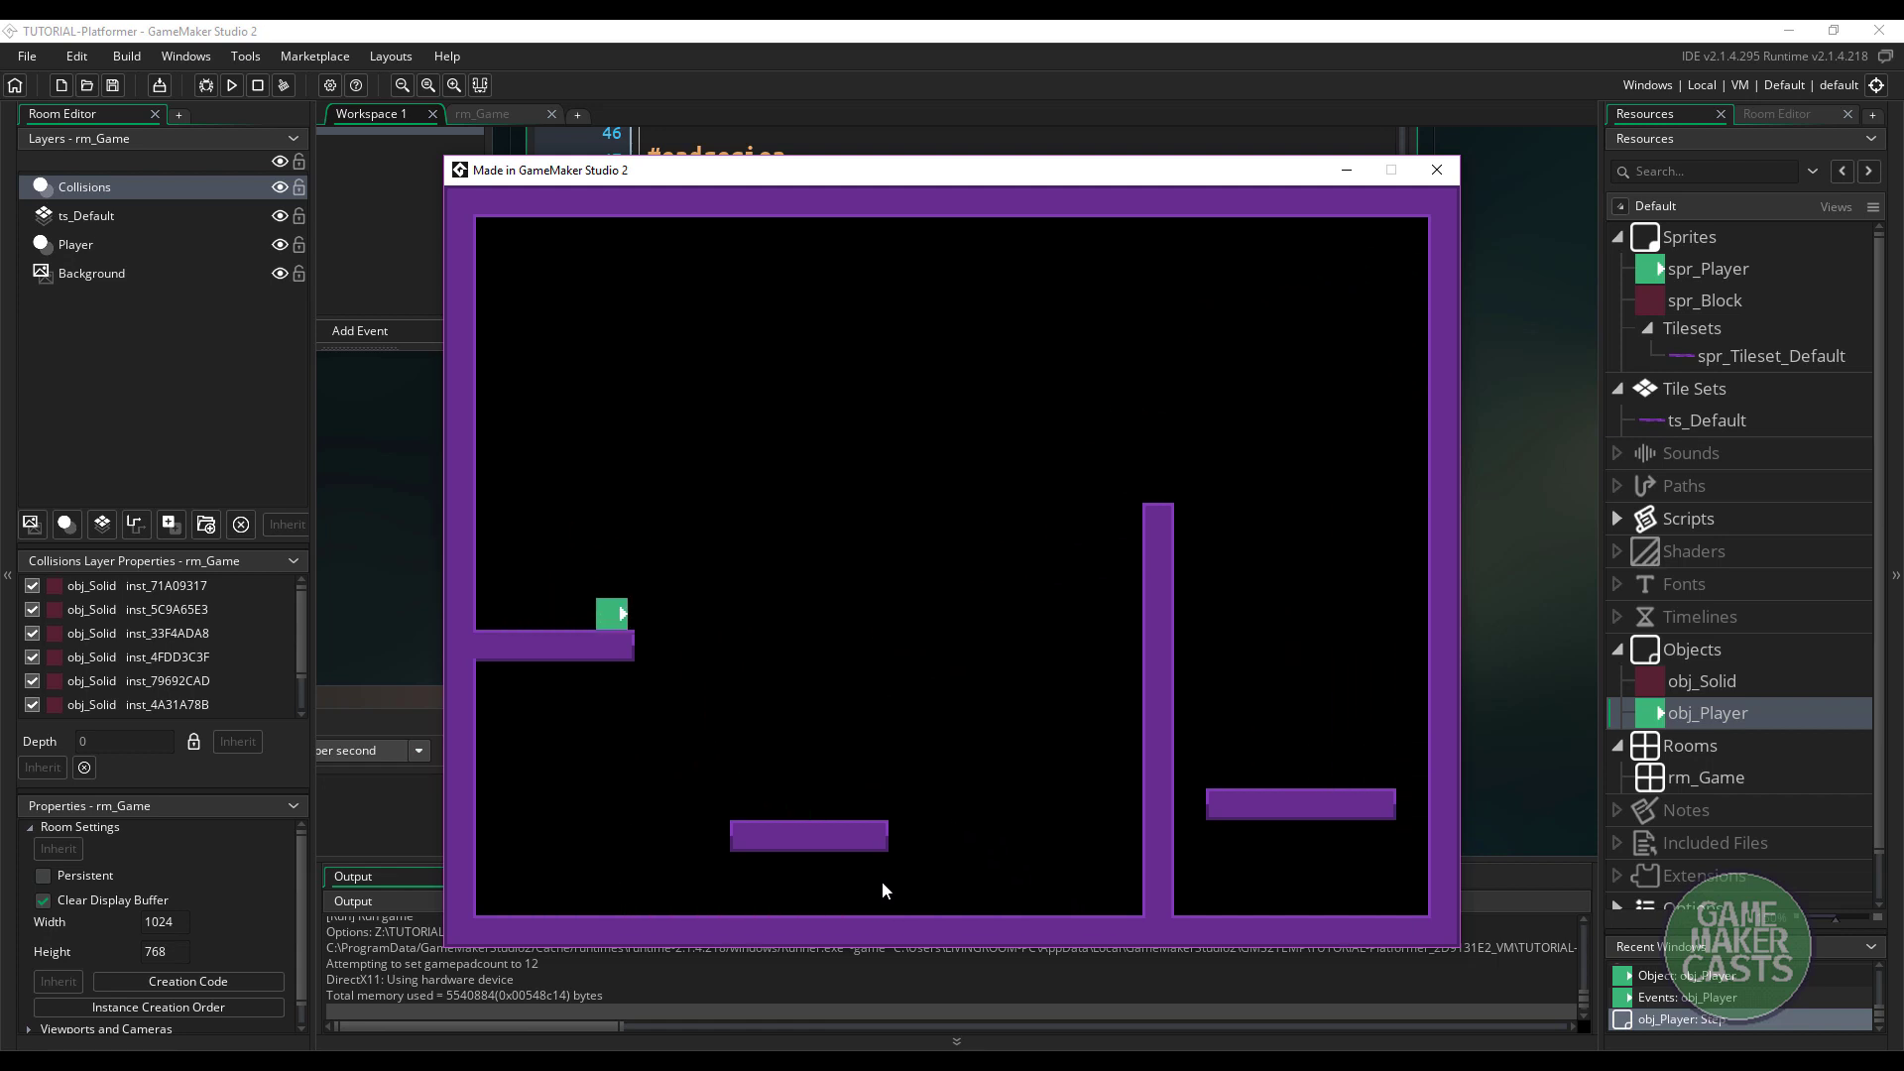
pyautogui.press('space')
pyautogui.press('Left')
pyautogui.press('space')
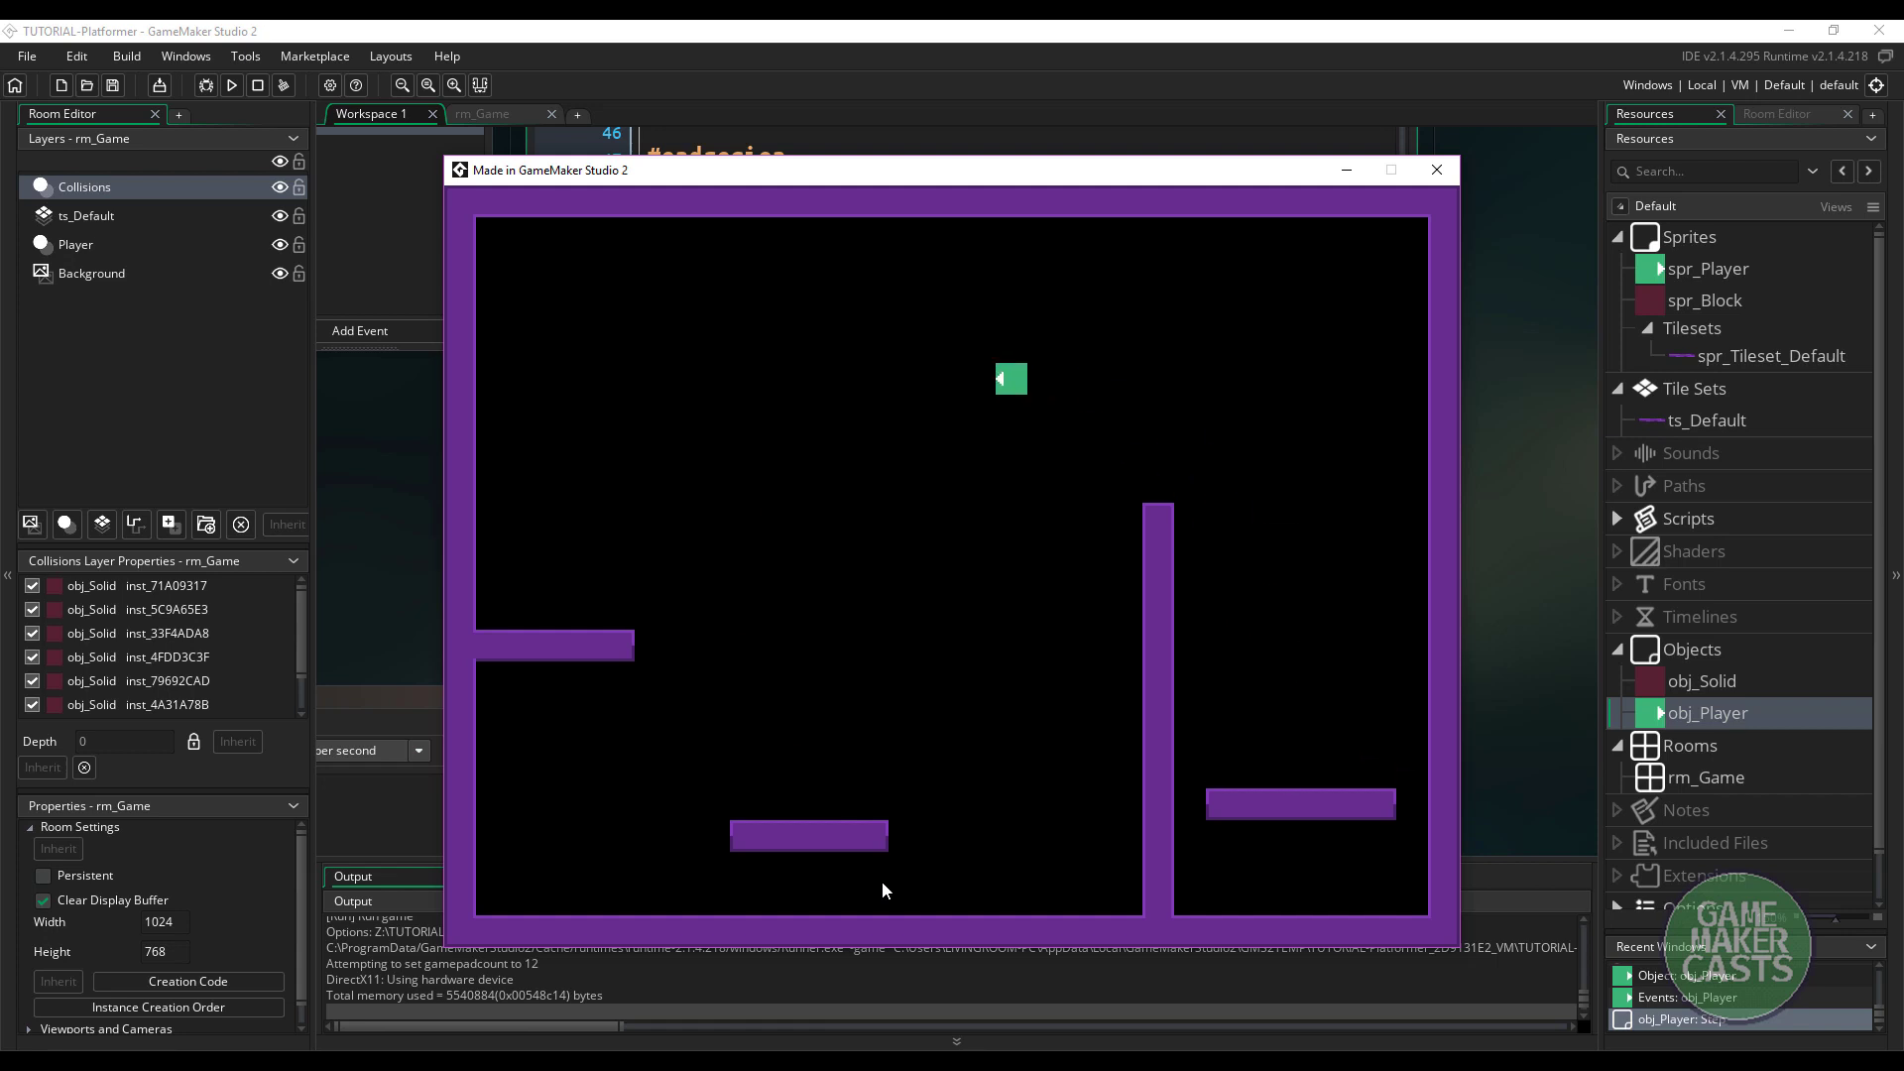
pyautogui.press('space')
pyautogui.press('Right')
pyautogui.press('space')
pyautogui.press('space')
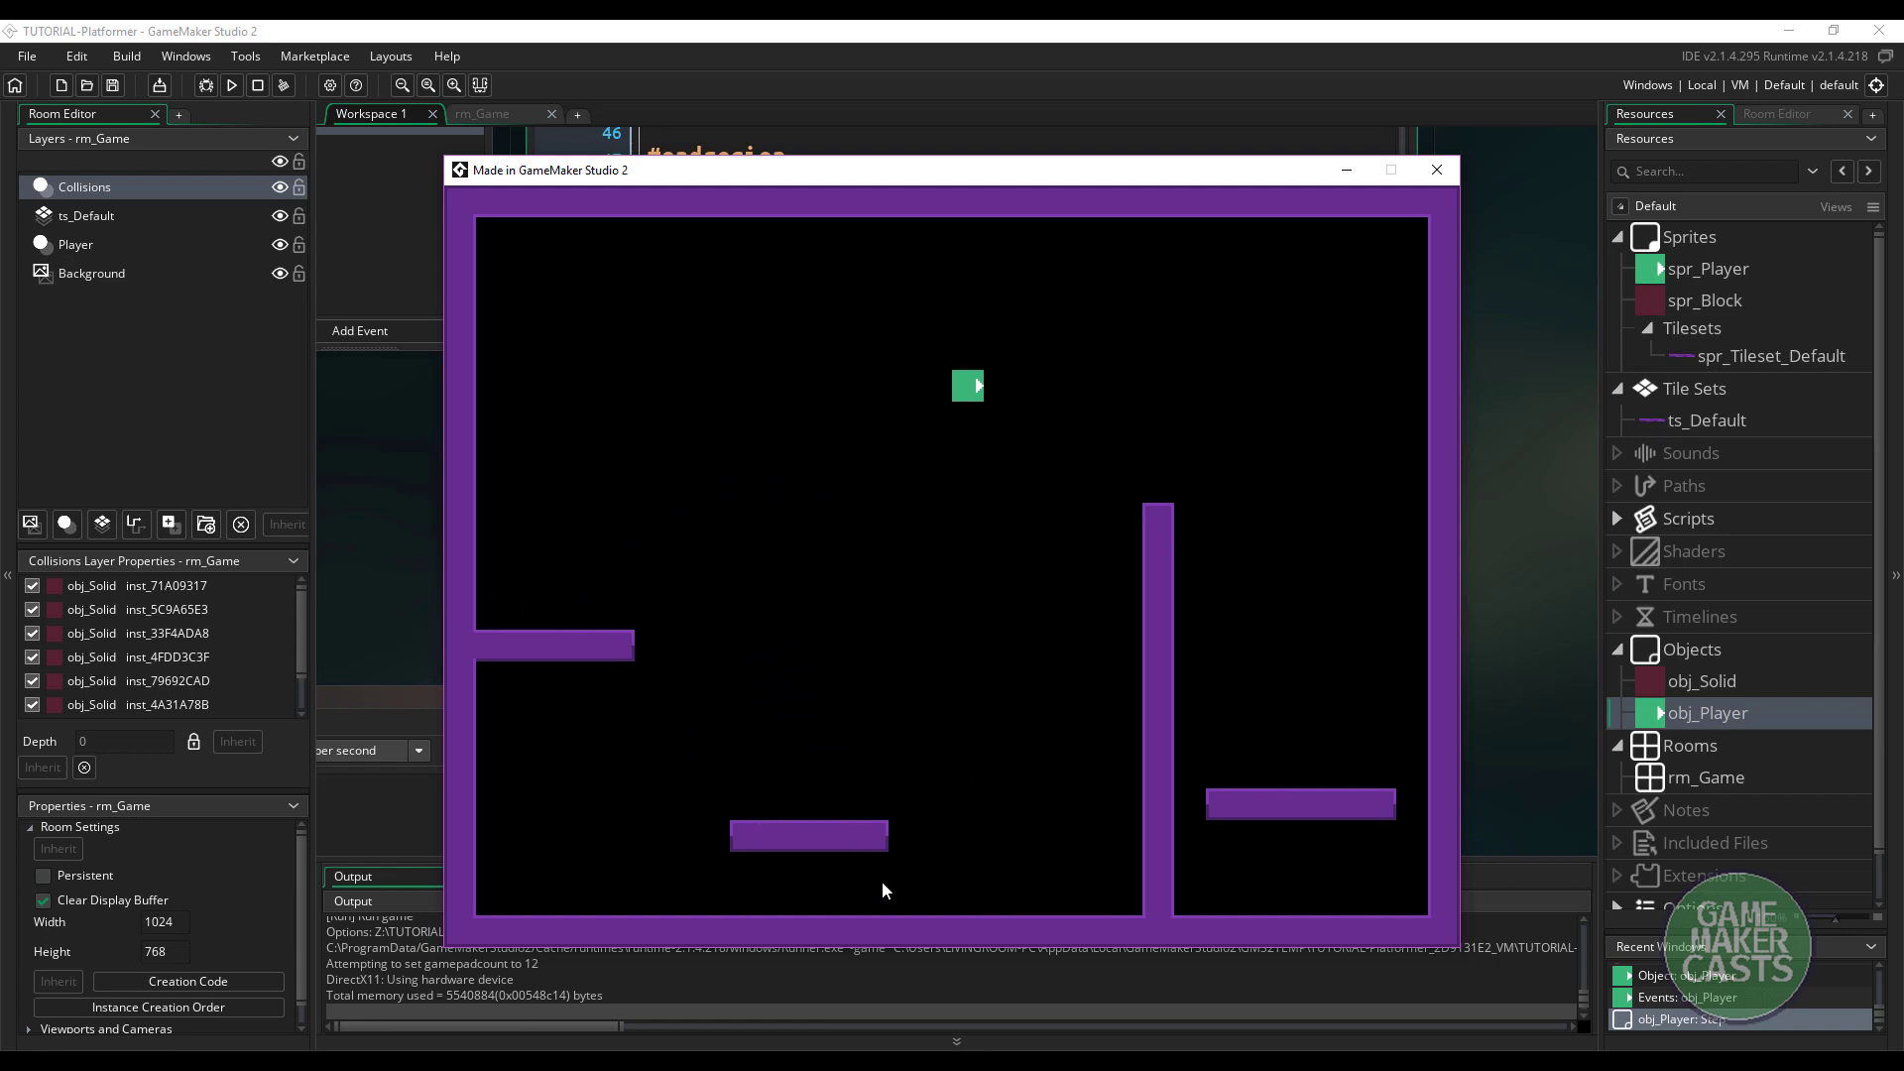
pyautogui.press('space')
pyautogui.press('Left')
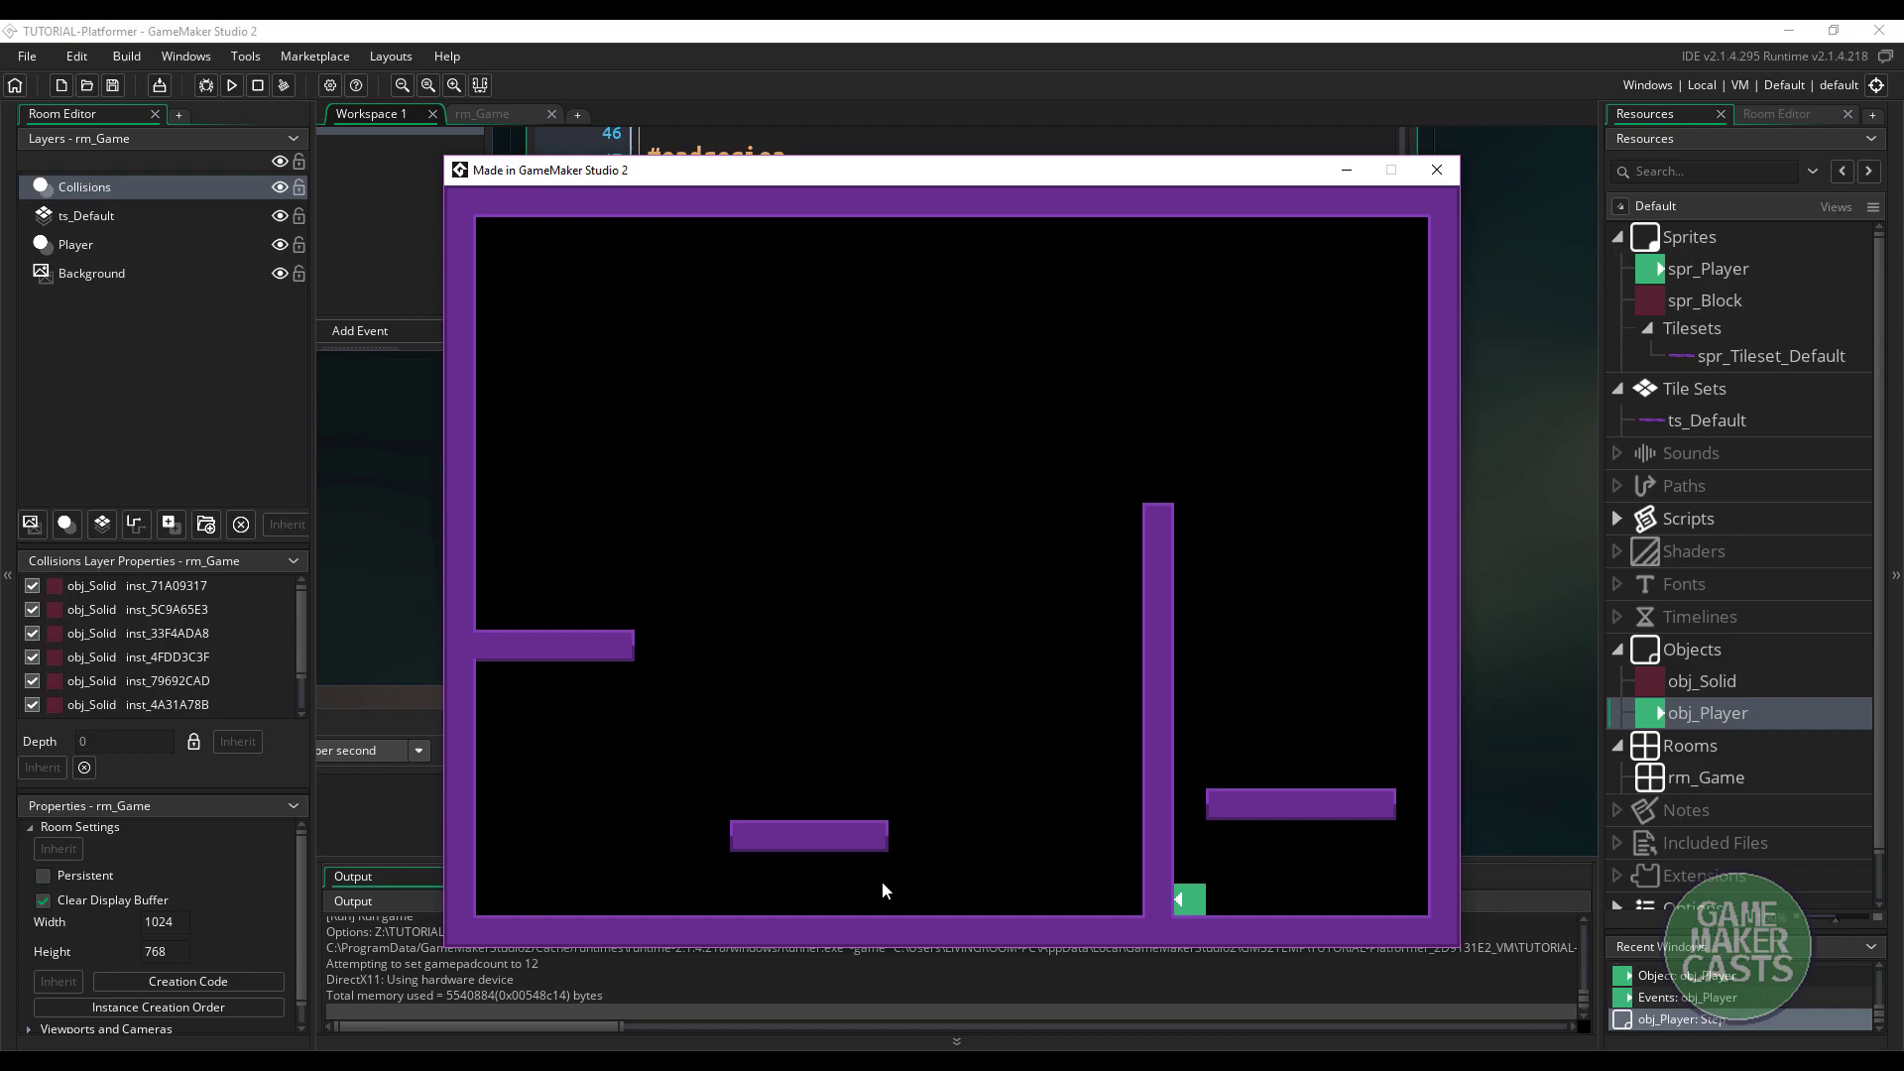